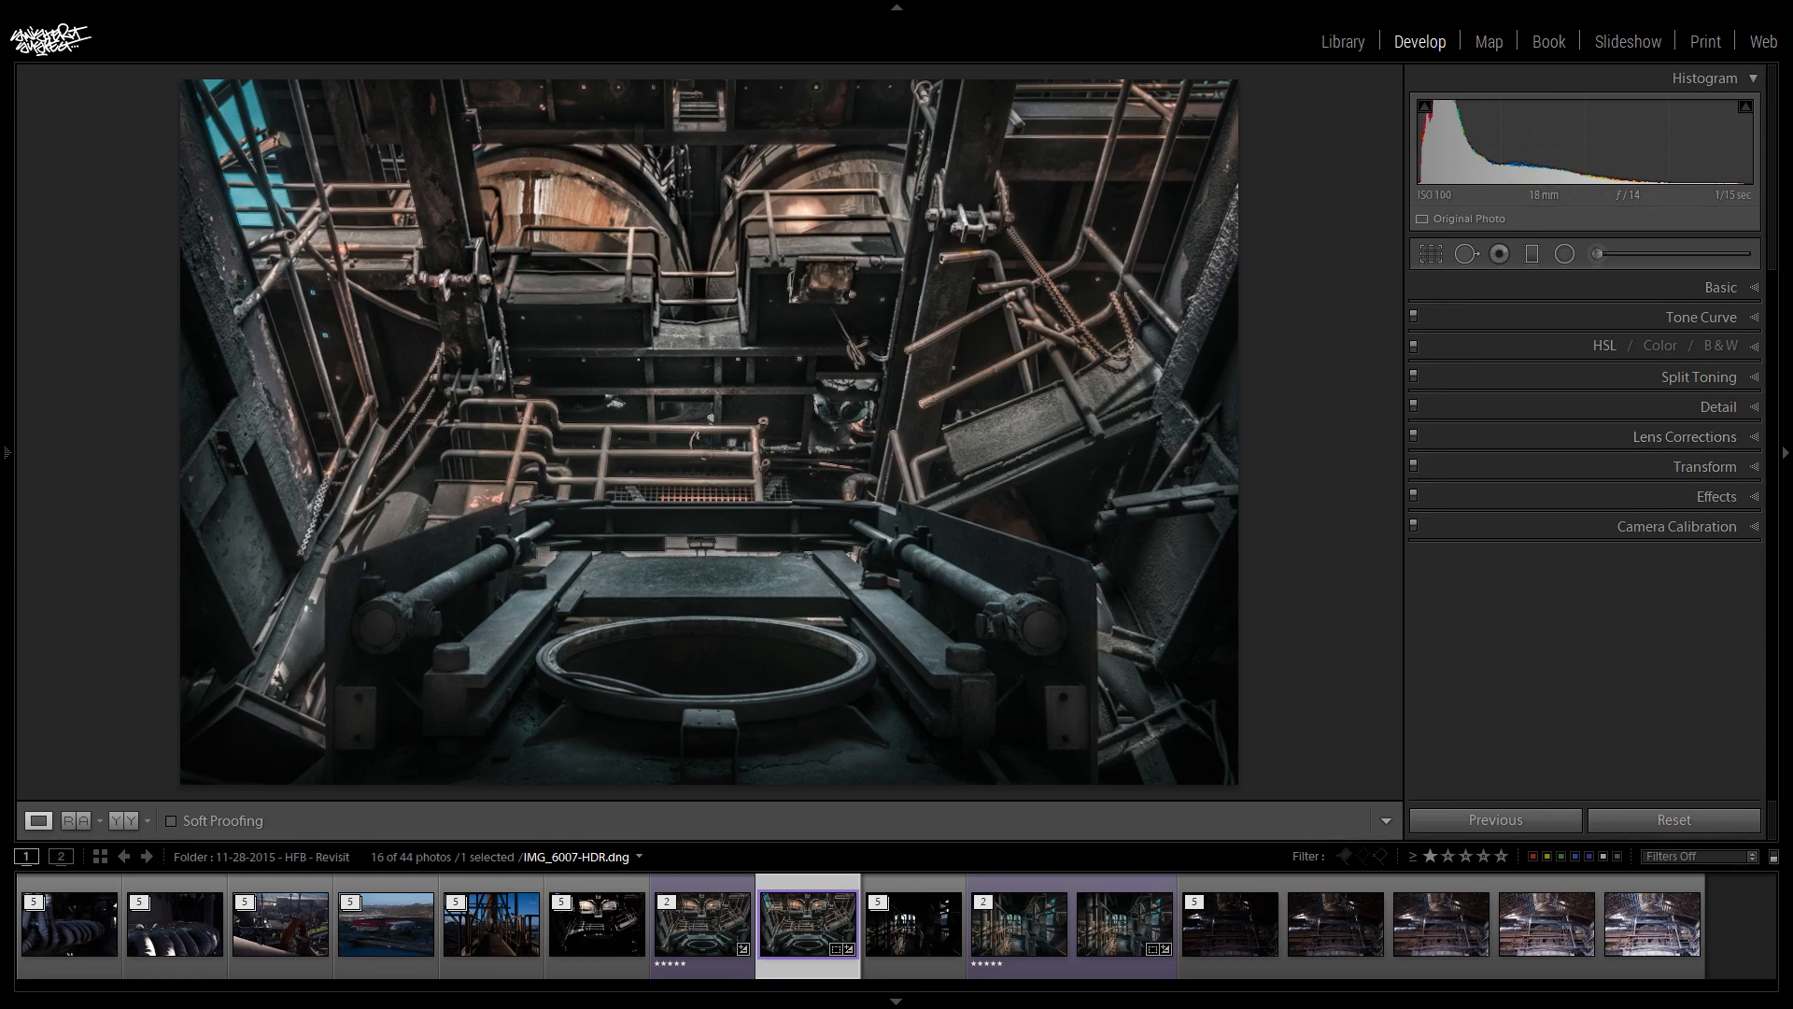
- Compare the edited IMG_6007-HDR.dng with its Before state, examining the overexposed area around the large pipe openings
key("backslash")
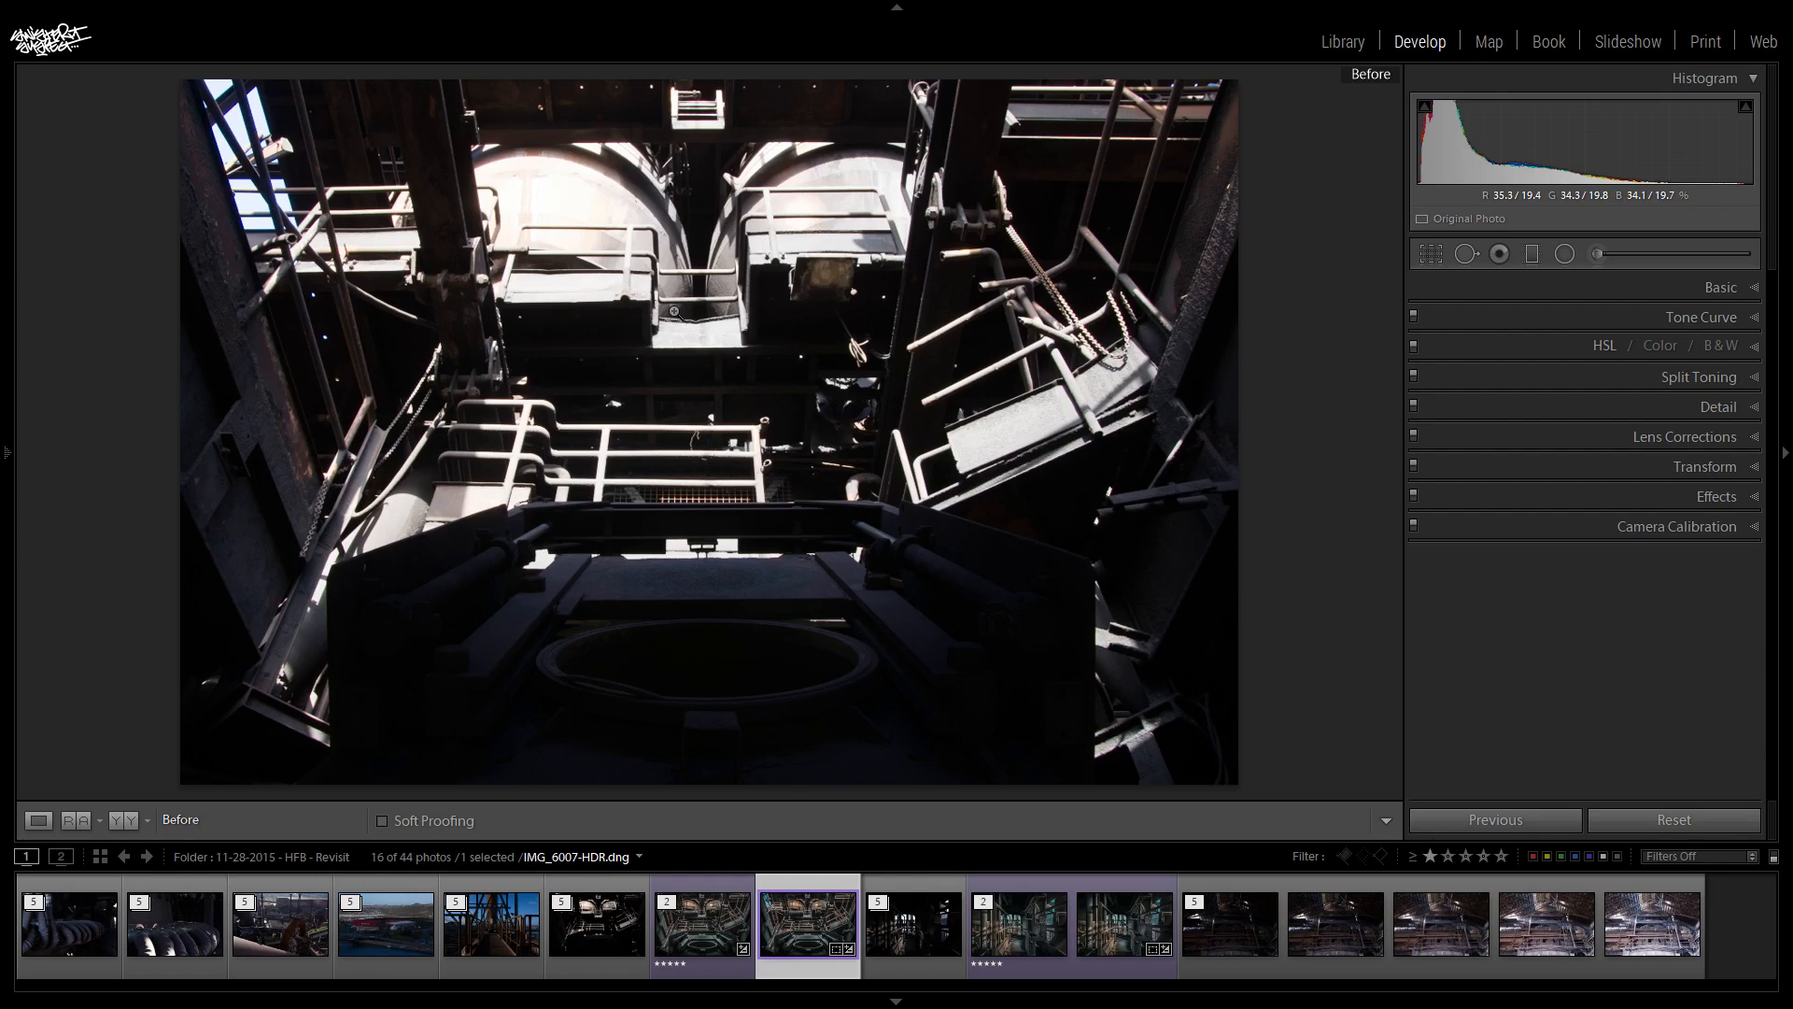
left_click(553, 185)
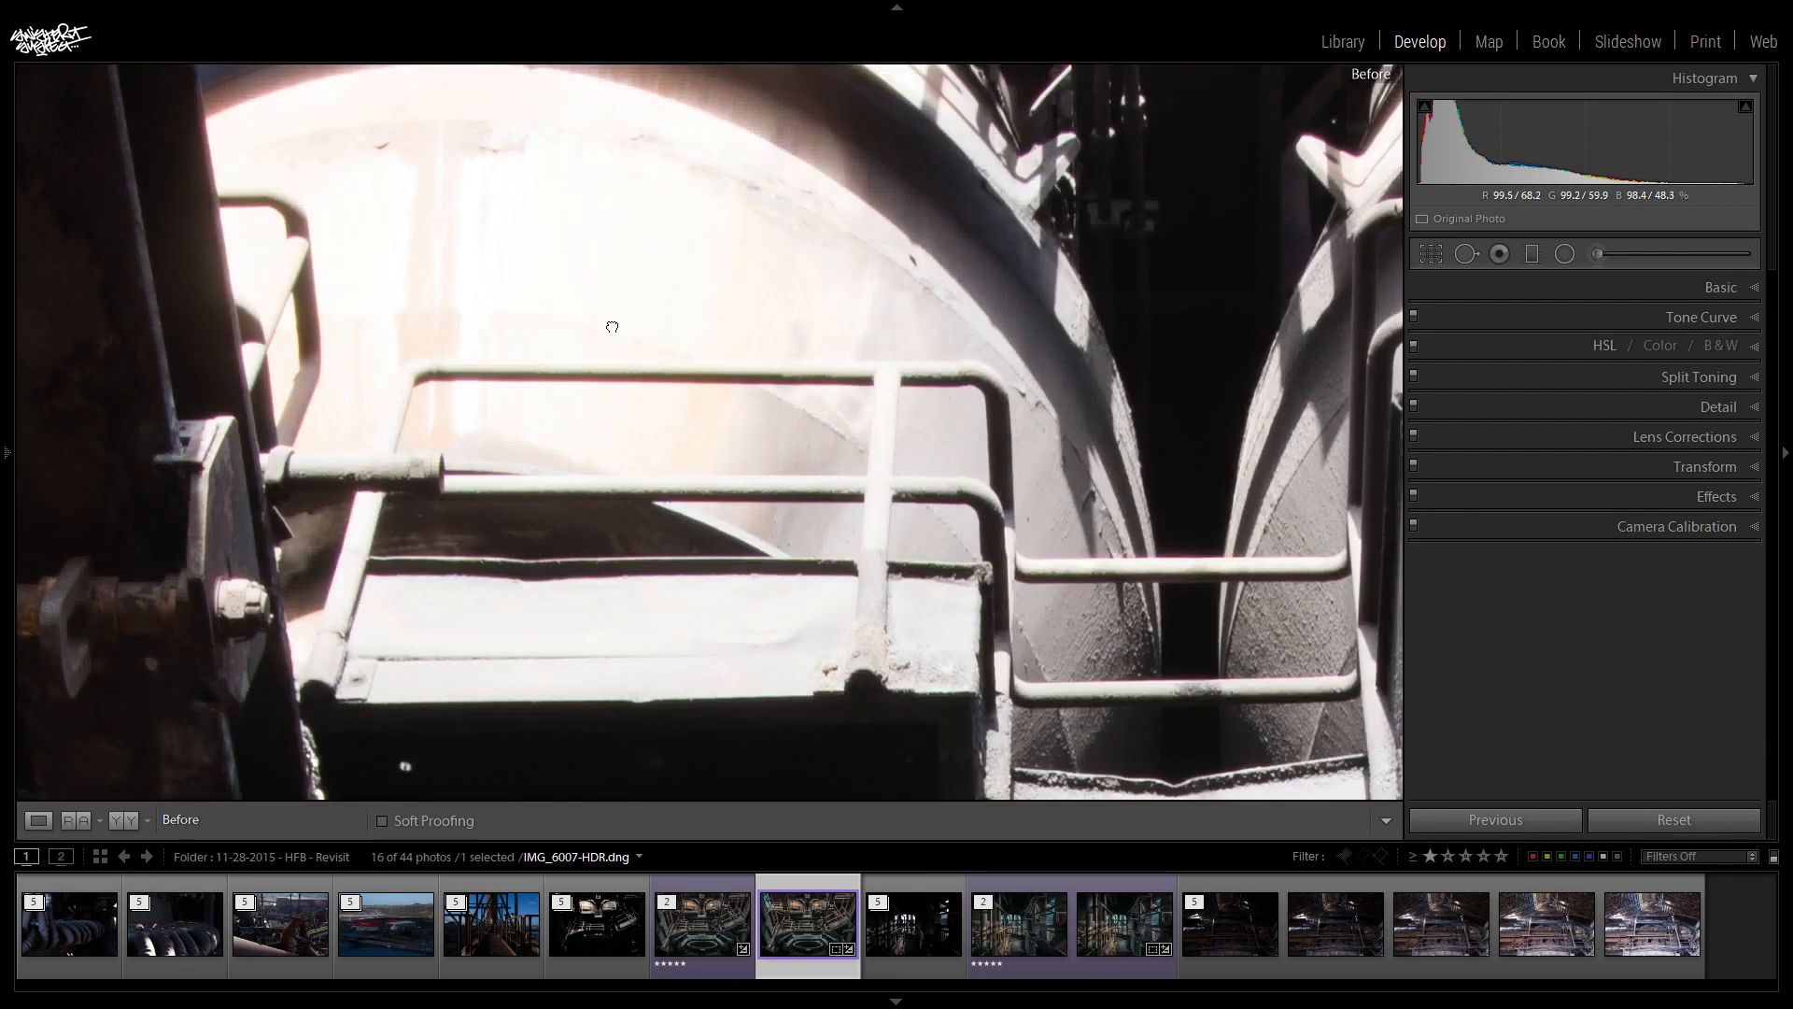
left_click(612, 326)
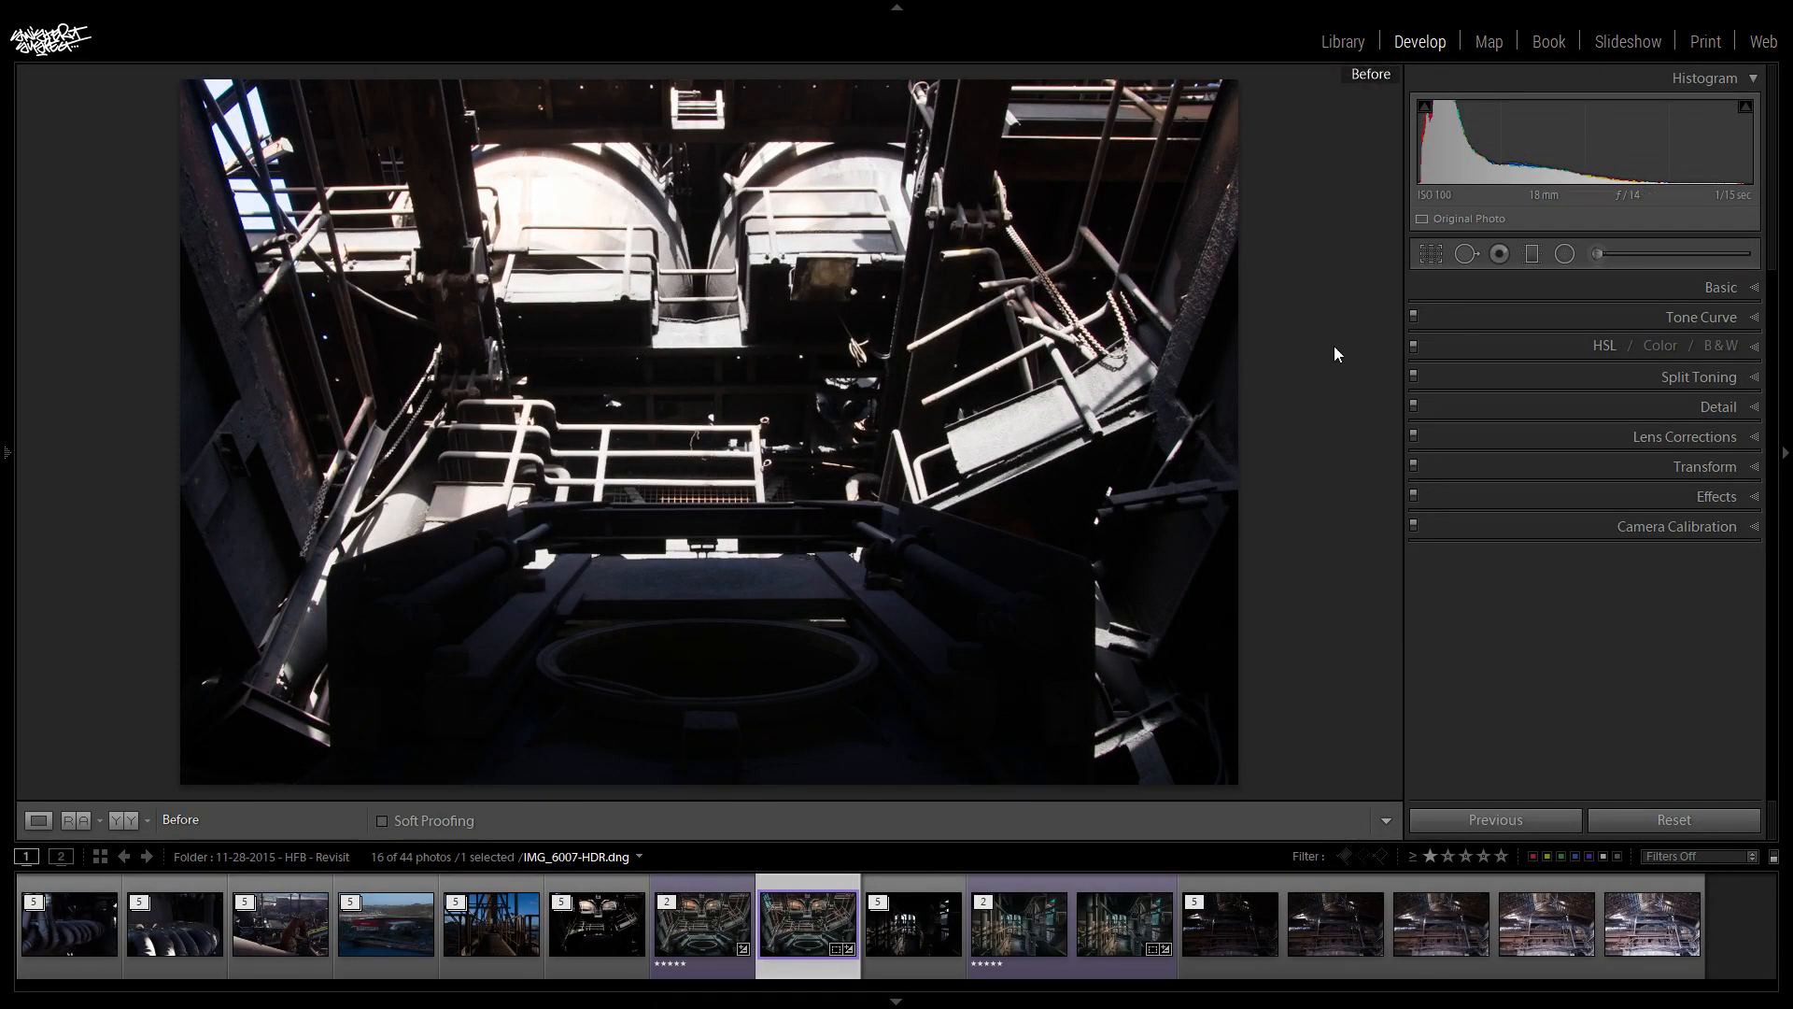
key("backslash")
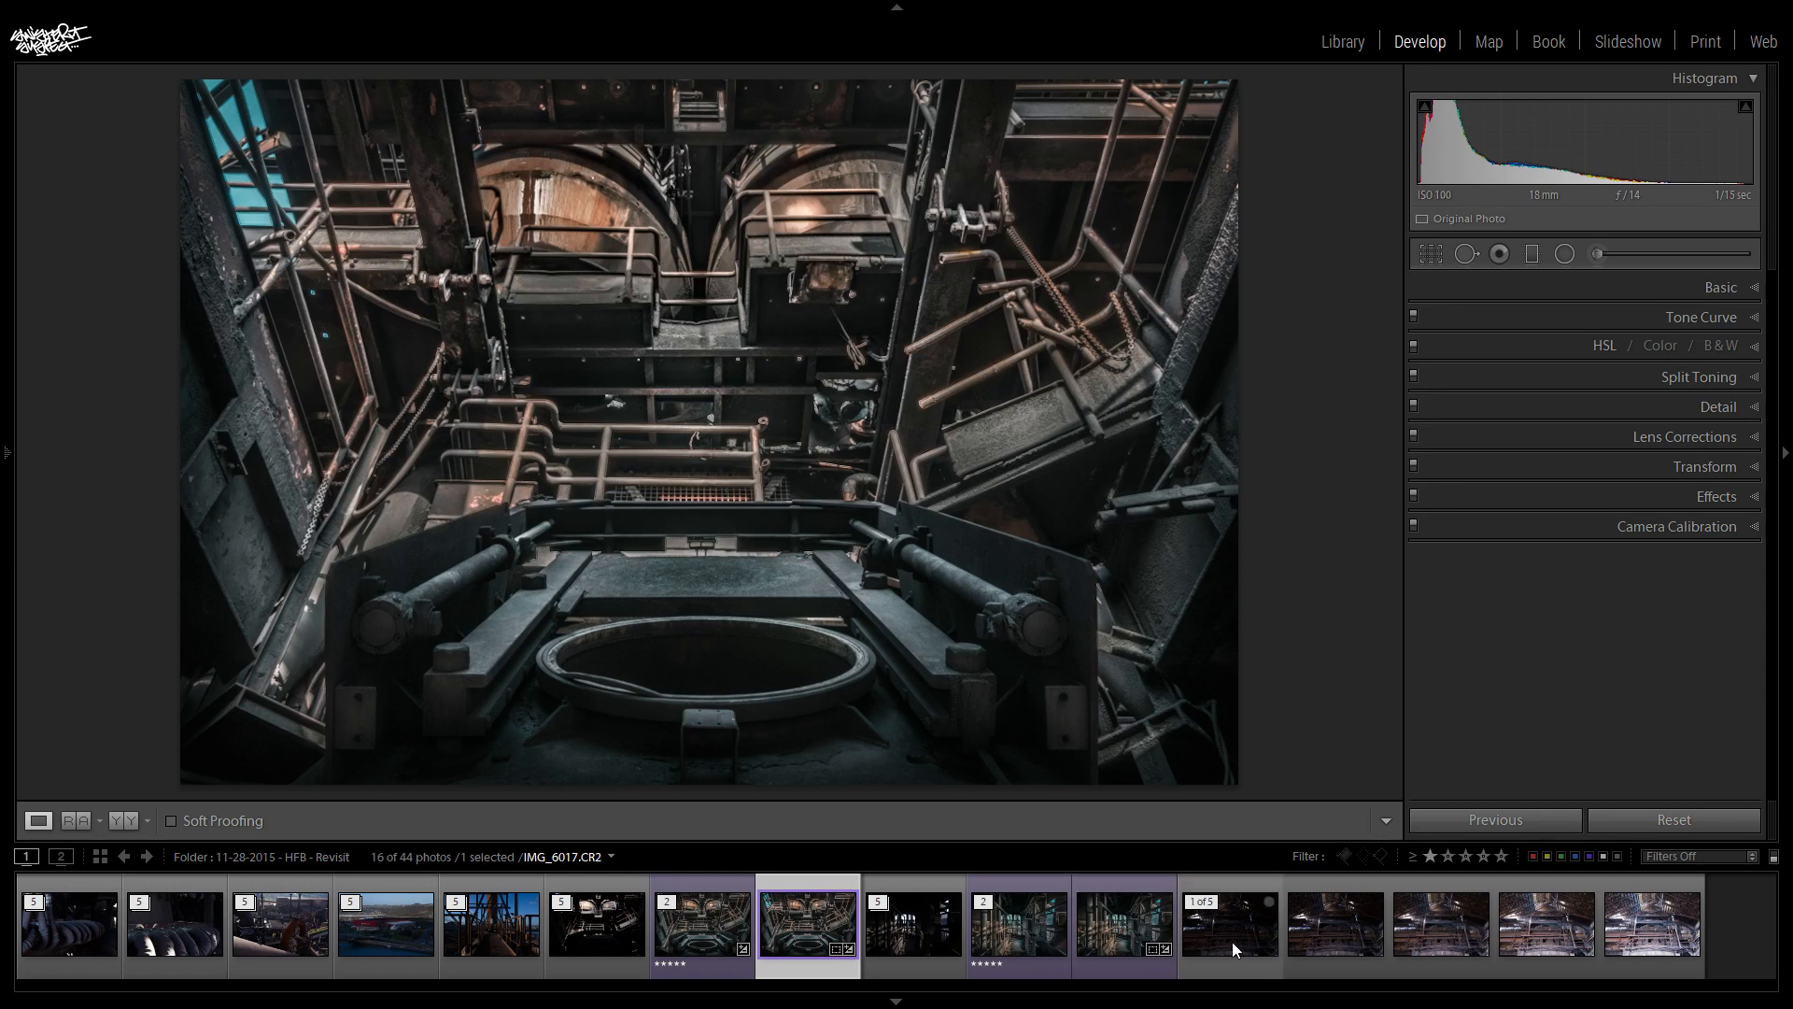
- Open the middle exposure IMG_6014.CR2 and examine its highlights and dark areas across the roof, pipes and machinery at close range
left_click(1460, 933)
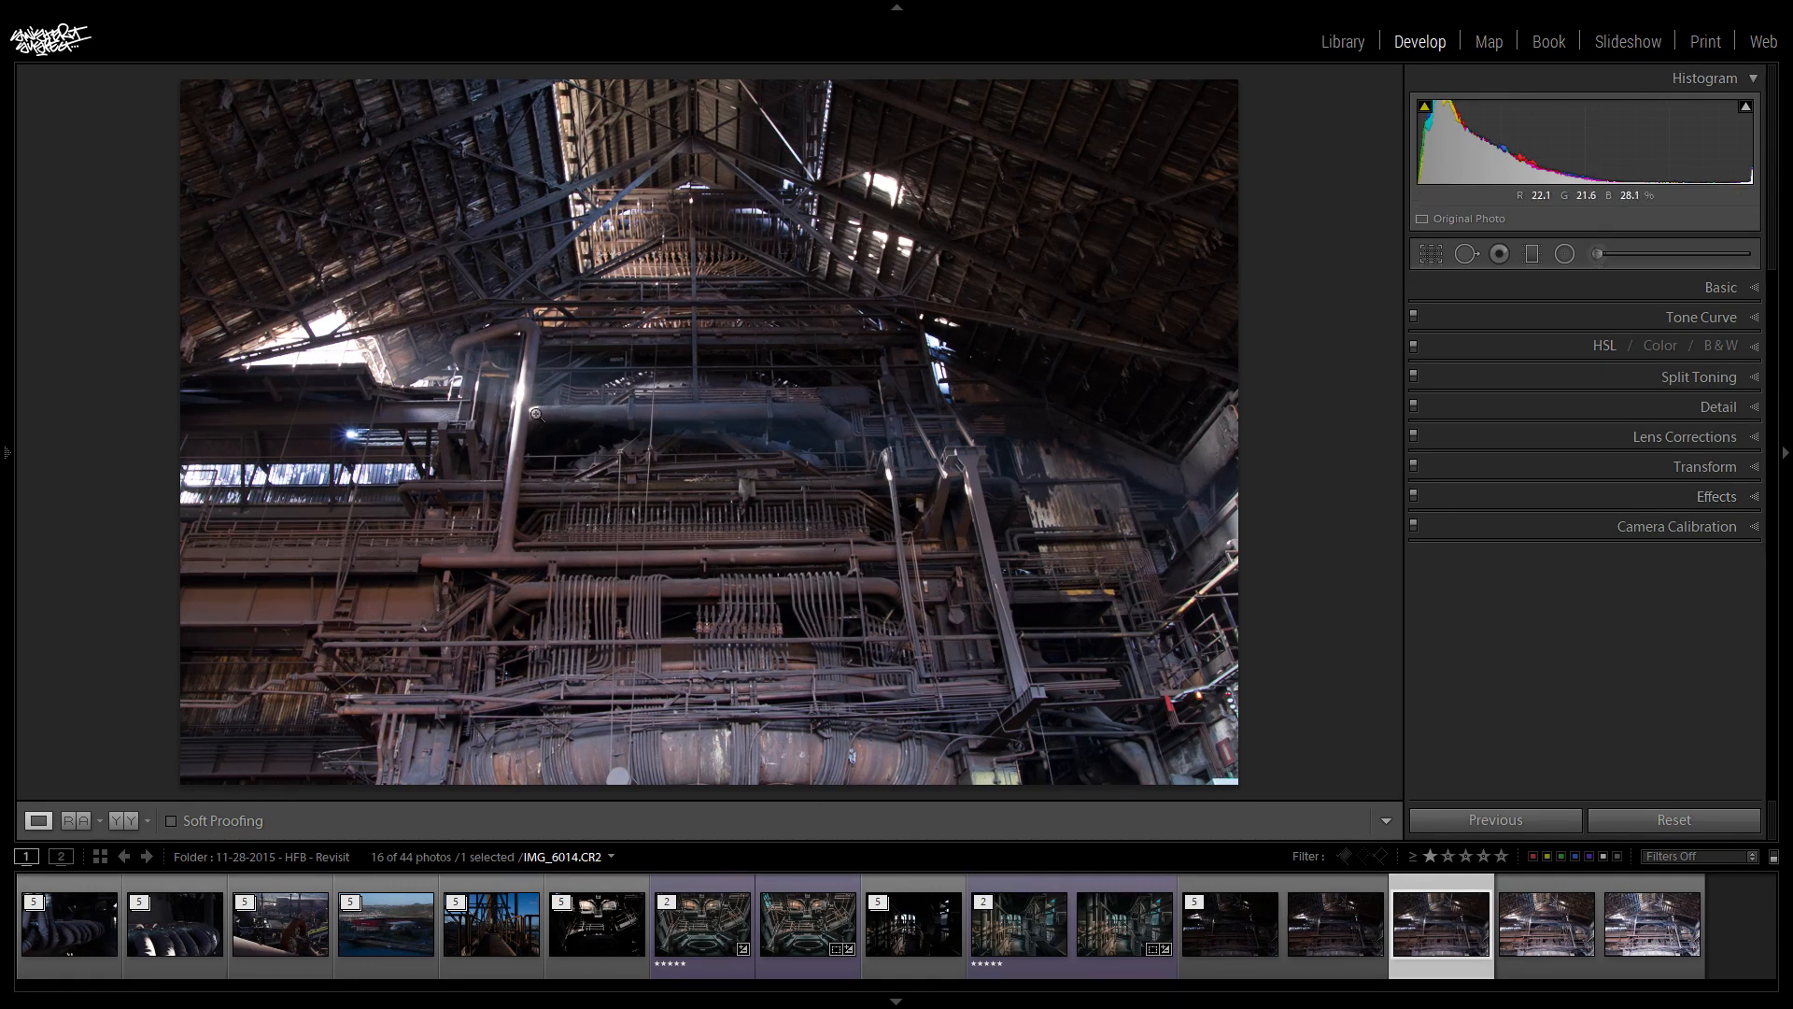
left_click(1745, 106)
left_click(280, 338)
left_click_drag(325, 319, 754, 286)
left_click(807, 327)
left_click(1058, 610)
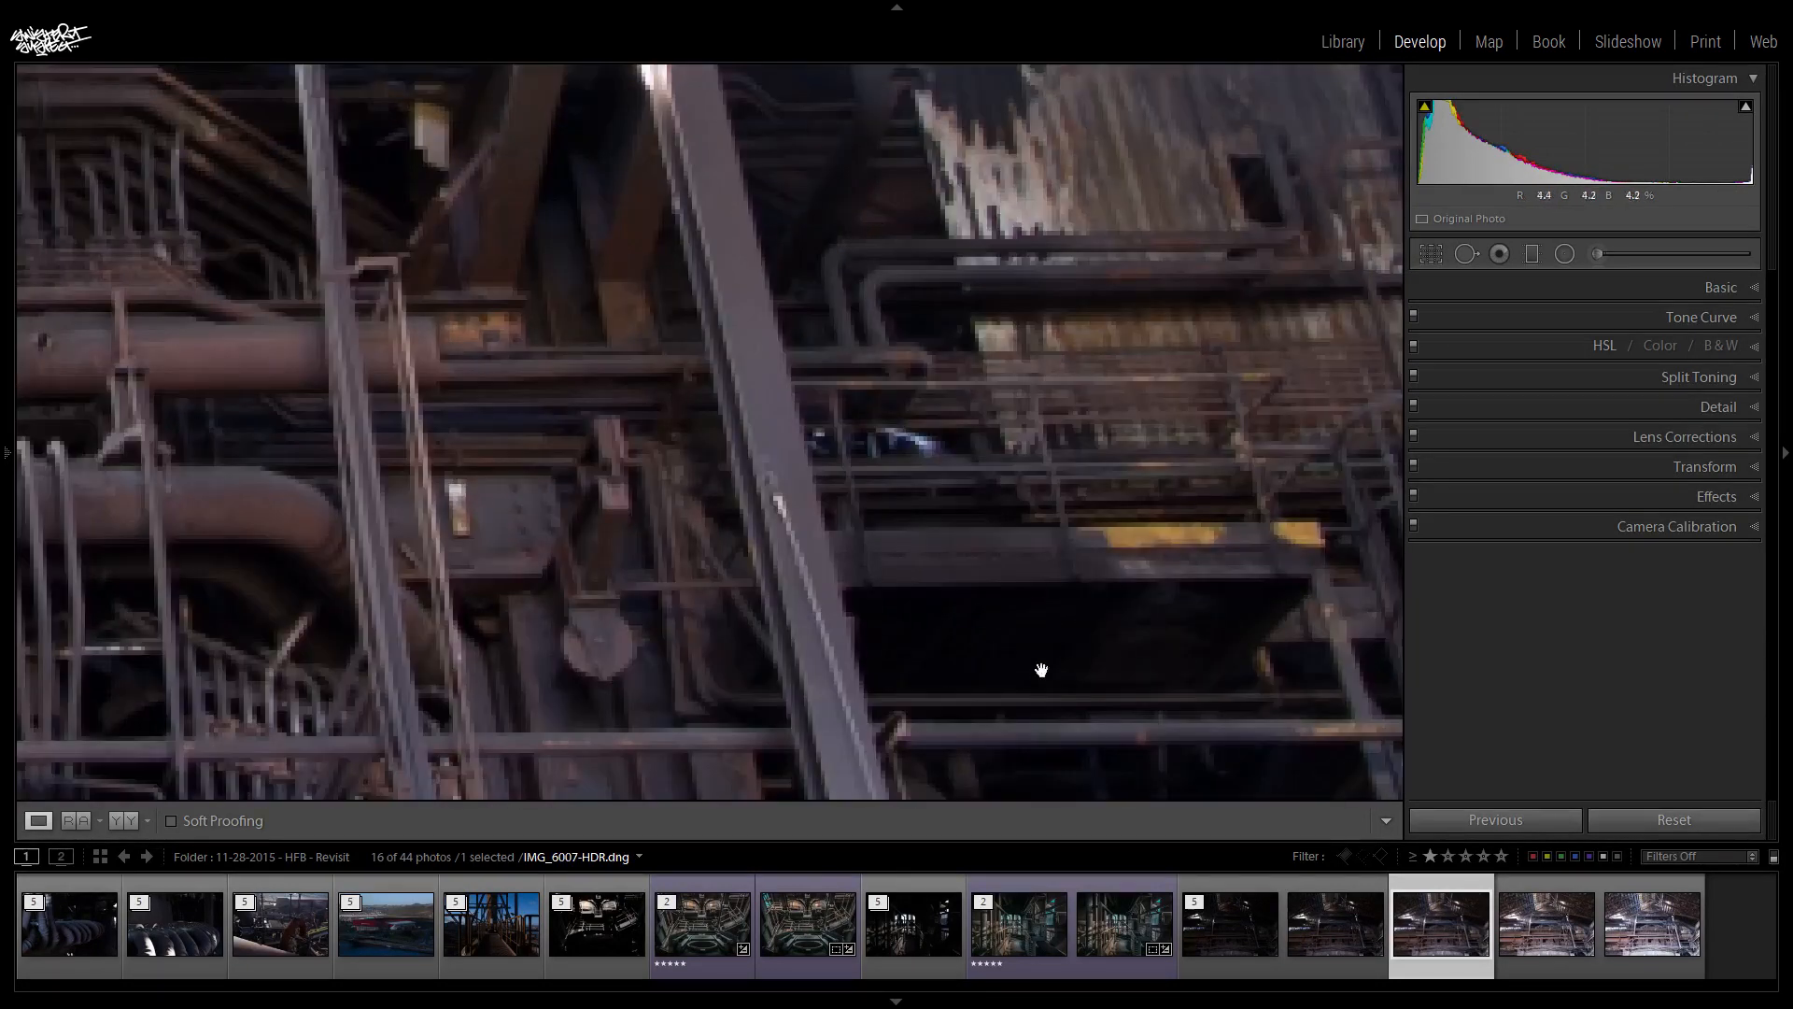
left_click_drag(1034, 637, 1077, 414)
left_click_drag(220, 502, 1401, 533)
left_click_drag(533, 428, 540, 686)
left_click_drag(539, 341, 890, 676)
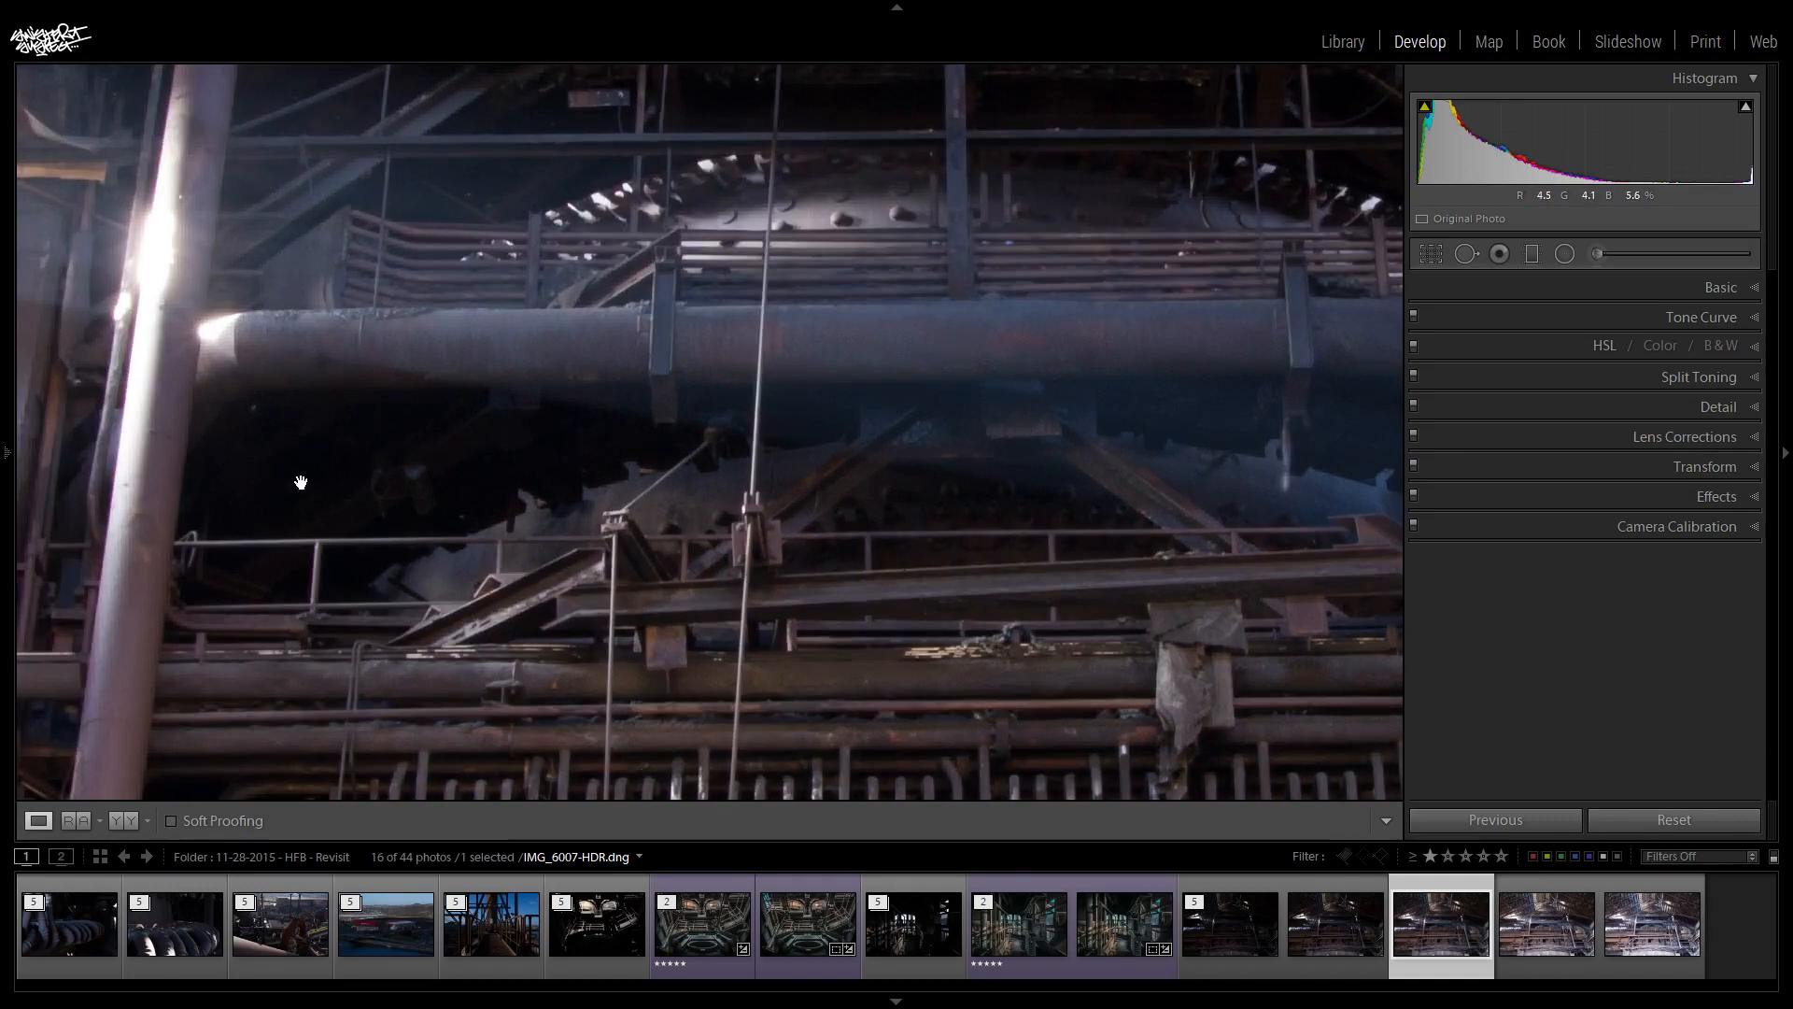
left_click_drag(825, 458, 555, 794)
left_click_drag(1003, 330, 171, 364)
left_click_drag(1158, 353, 207, 480)
left_click_drag(1050, 570, 872, 209)
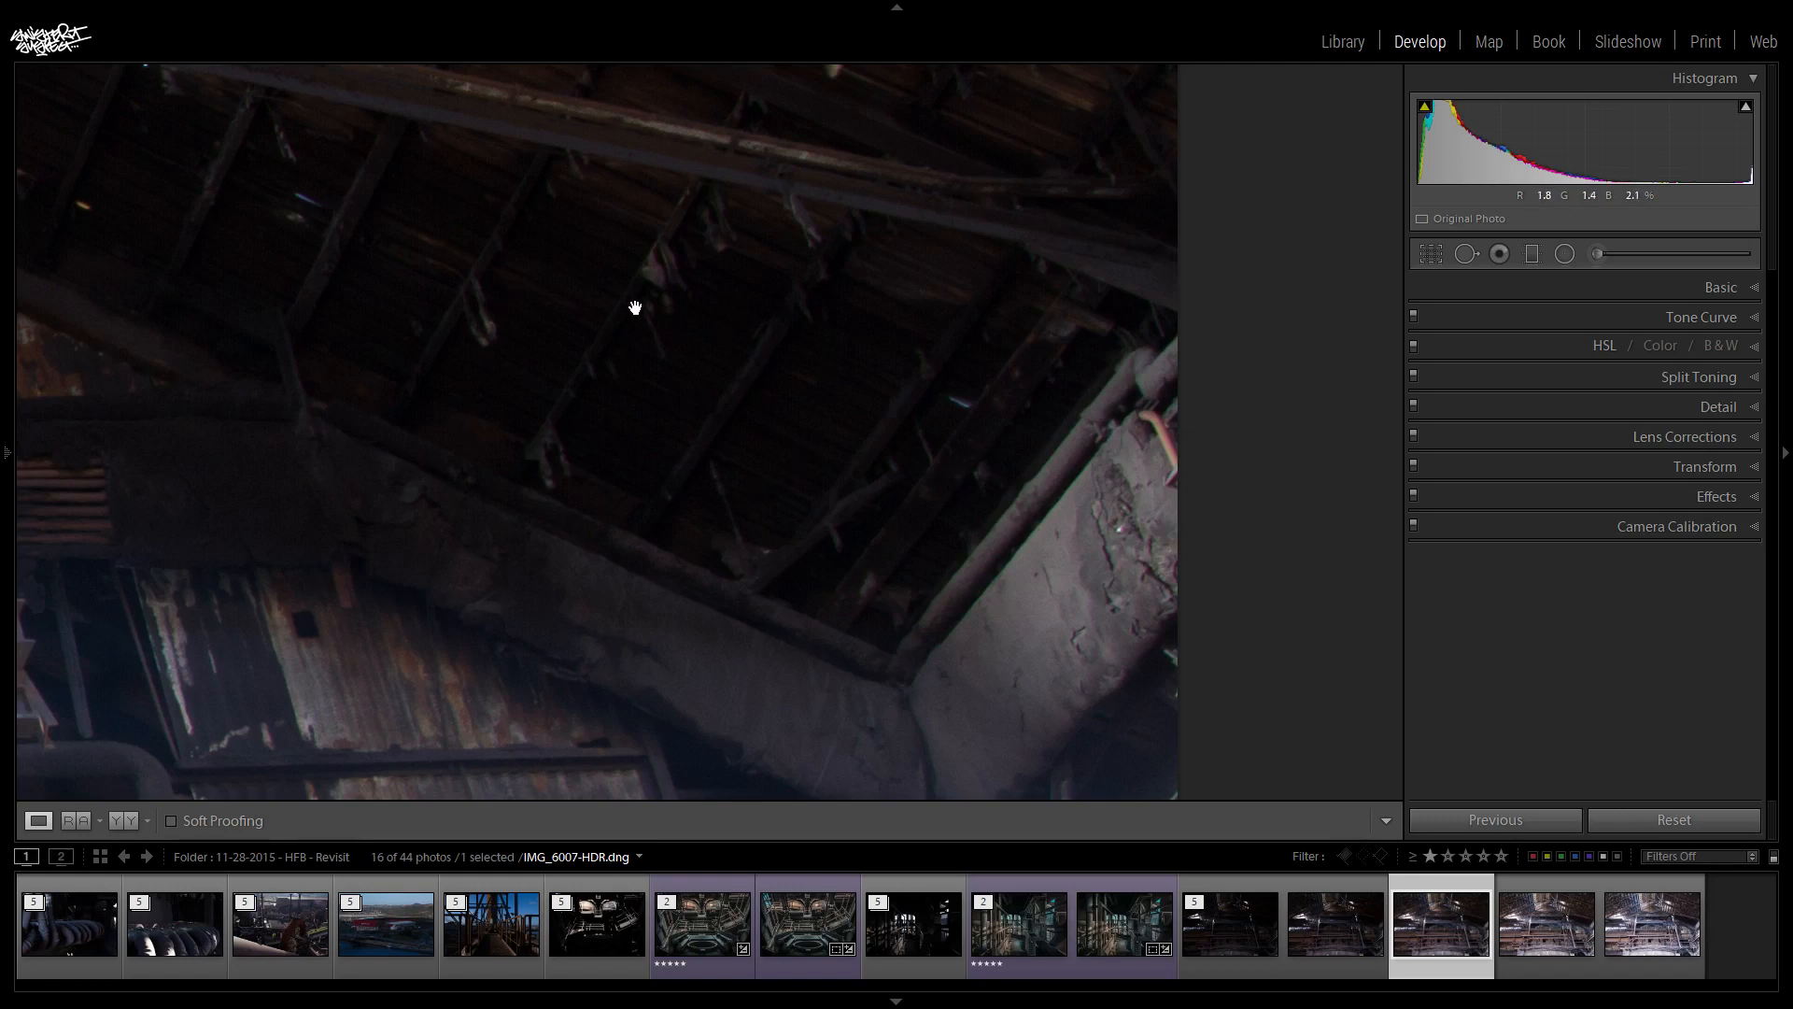
left_click_drag(632, 304, 1308, 496)
left_click_drag(631, 505, 1218, 446)
left_click_drag(253, 516, 1109, 429)
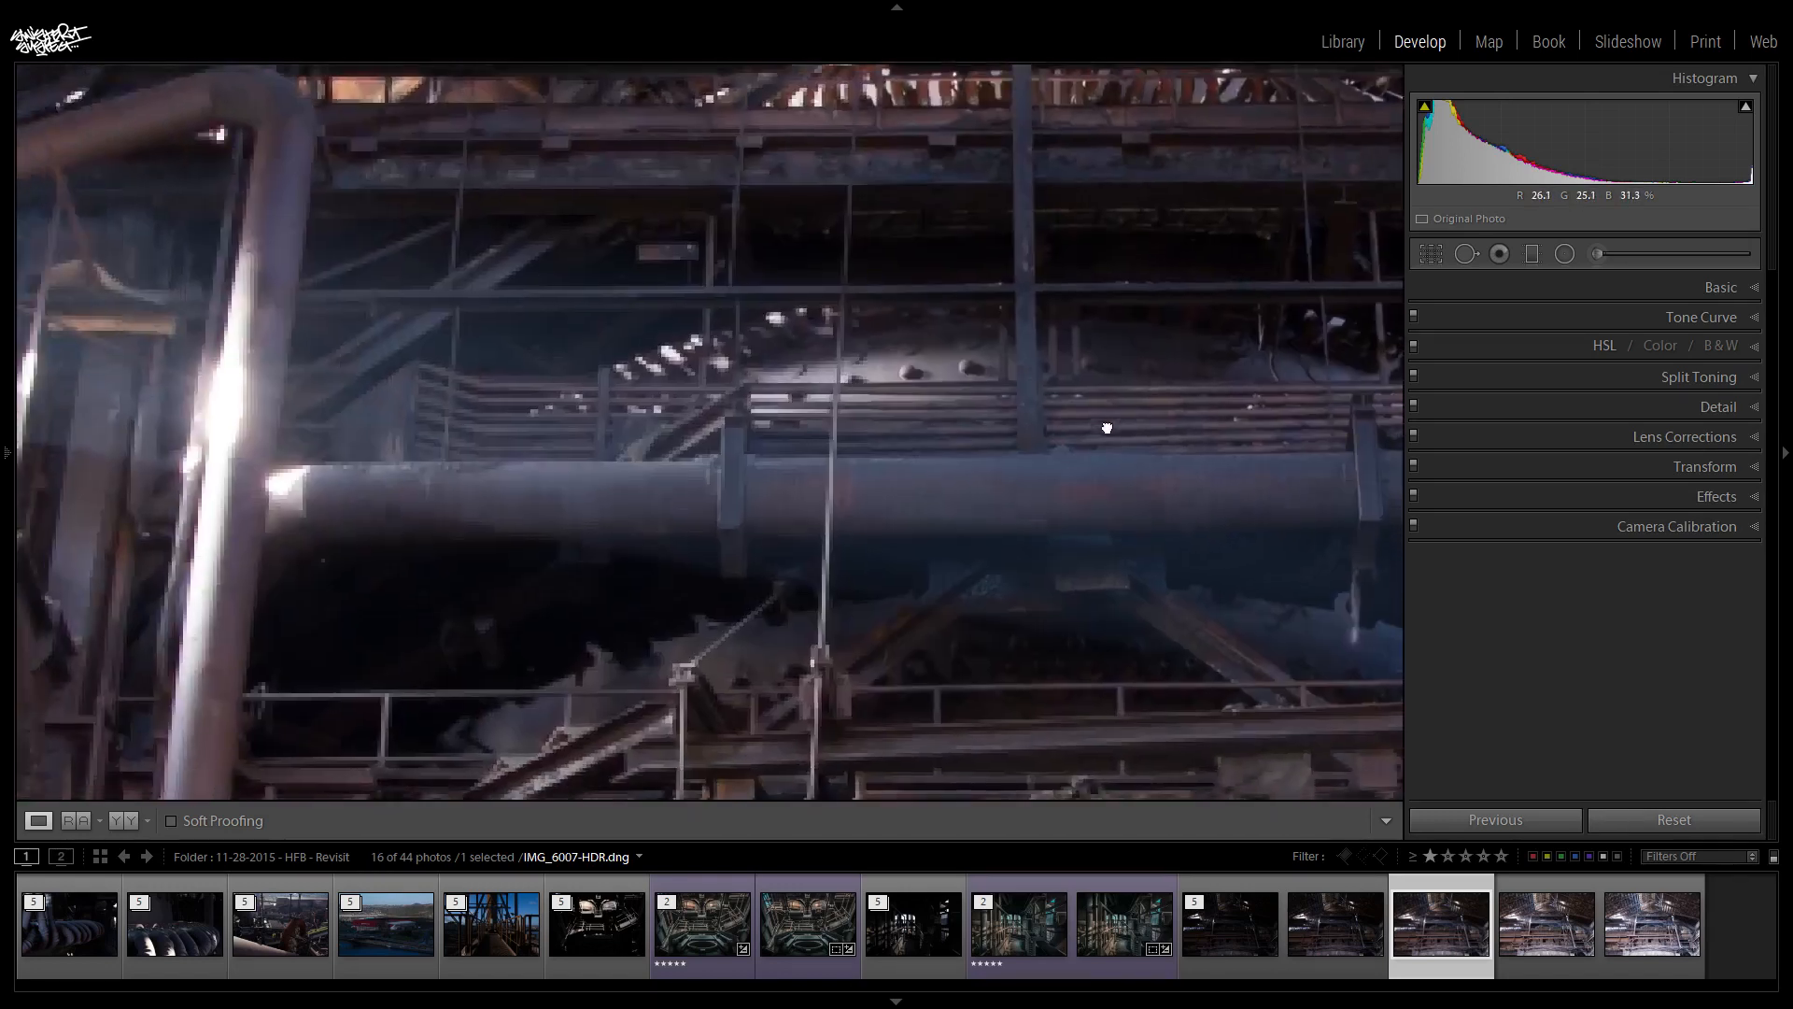
left_click(667, 492)
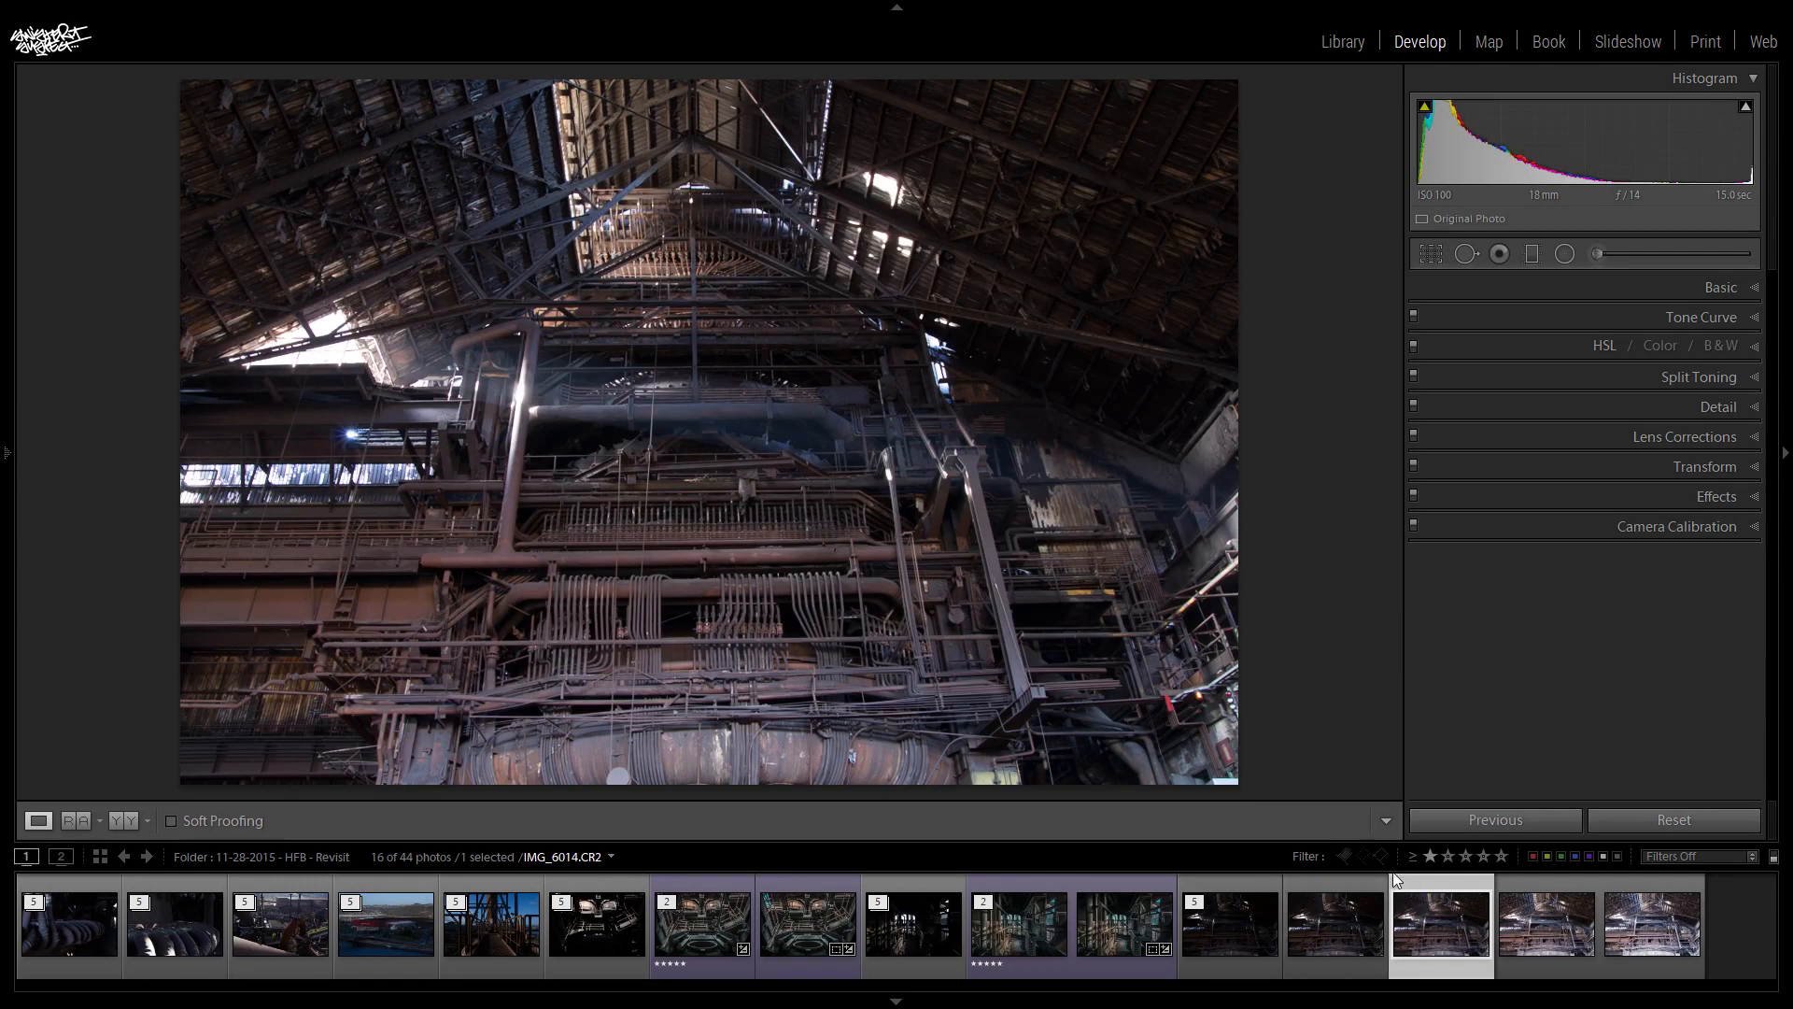
- Open the darkest exposure IMG_6017.CR2 and examine the highlight detail in the bright roof opening
left_click(1246, 930)
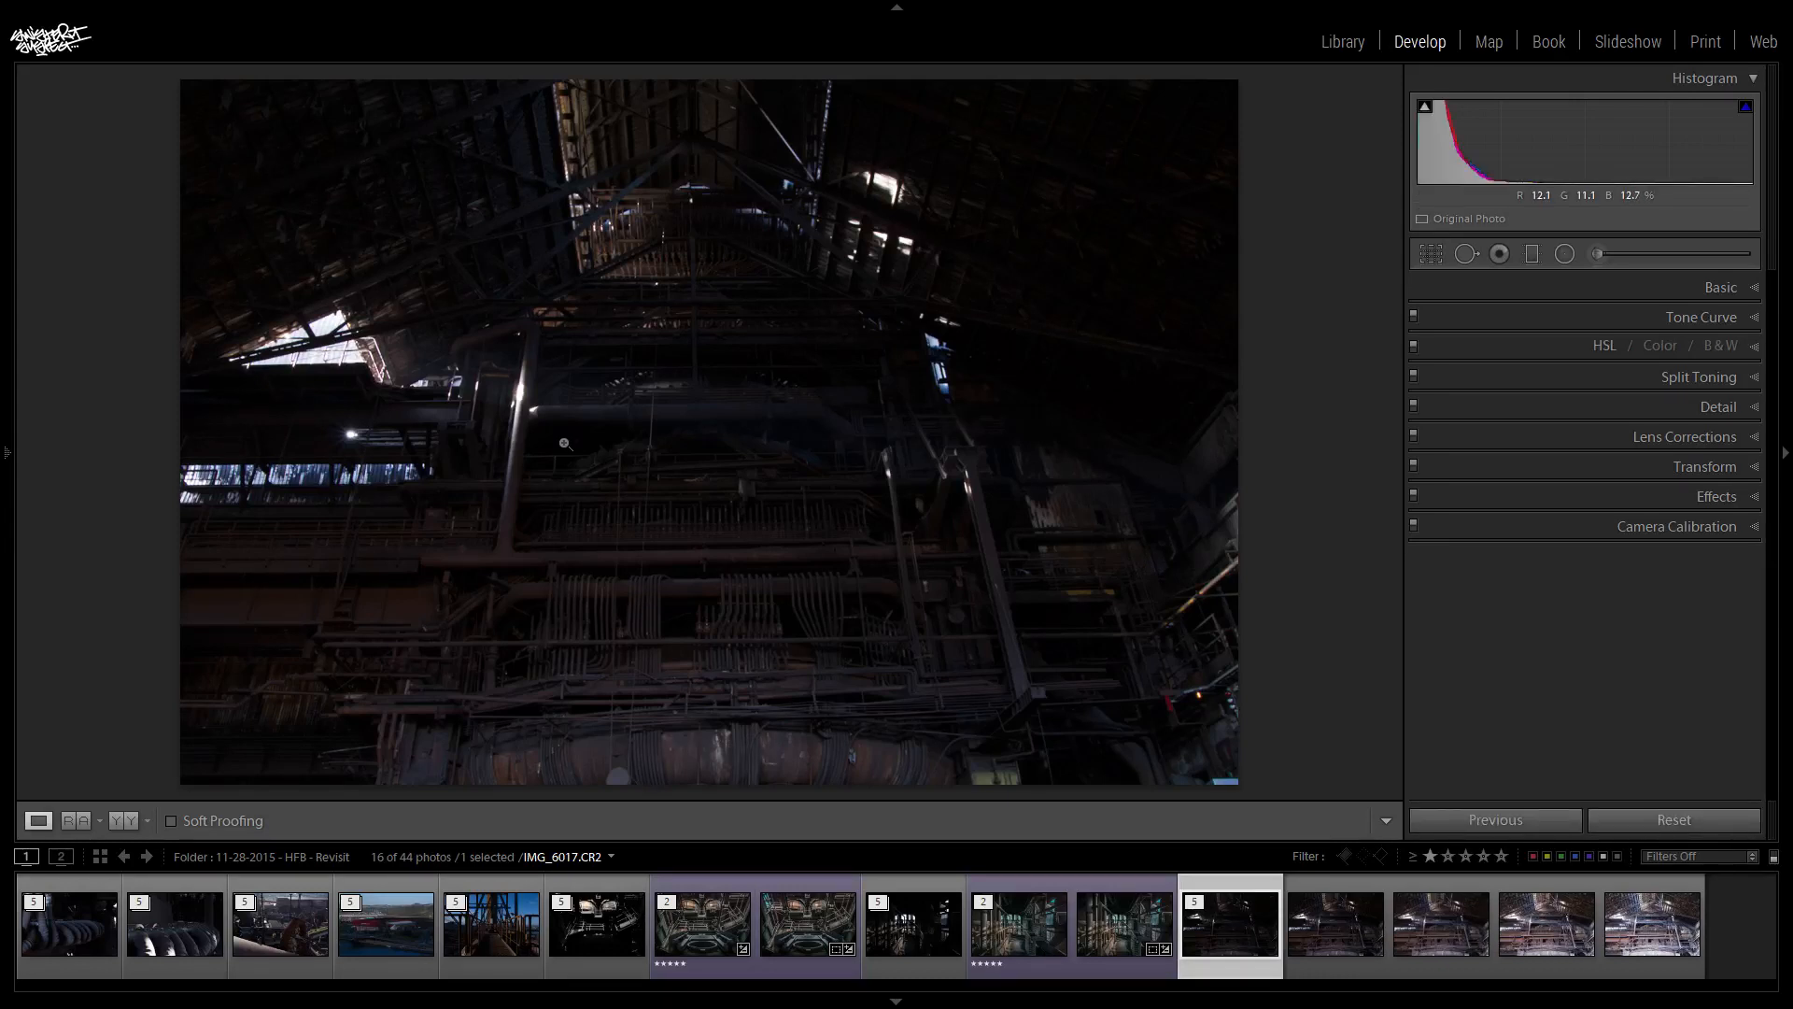
left_click(440, 237)
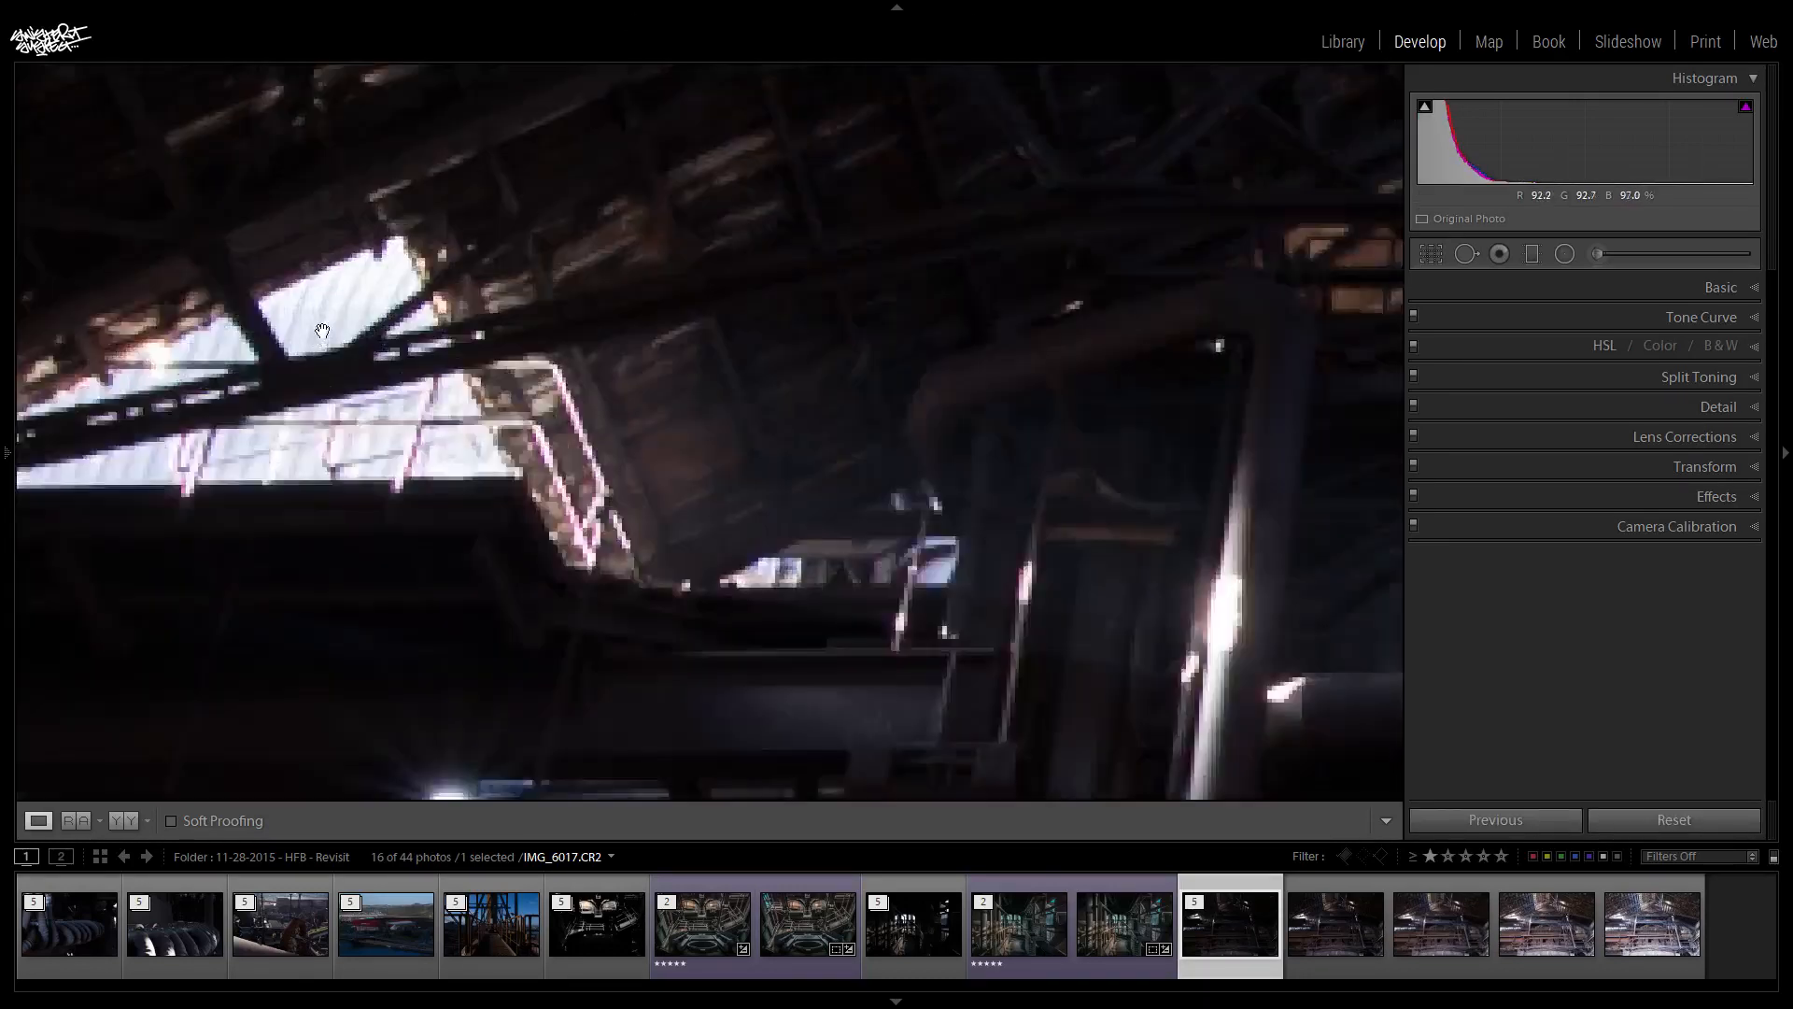
left_click_drag(308, 327, 529, 259)
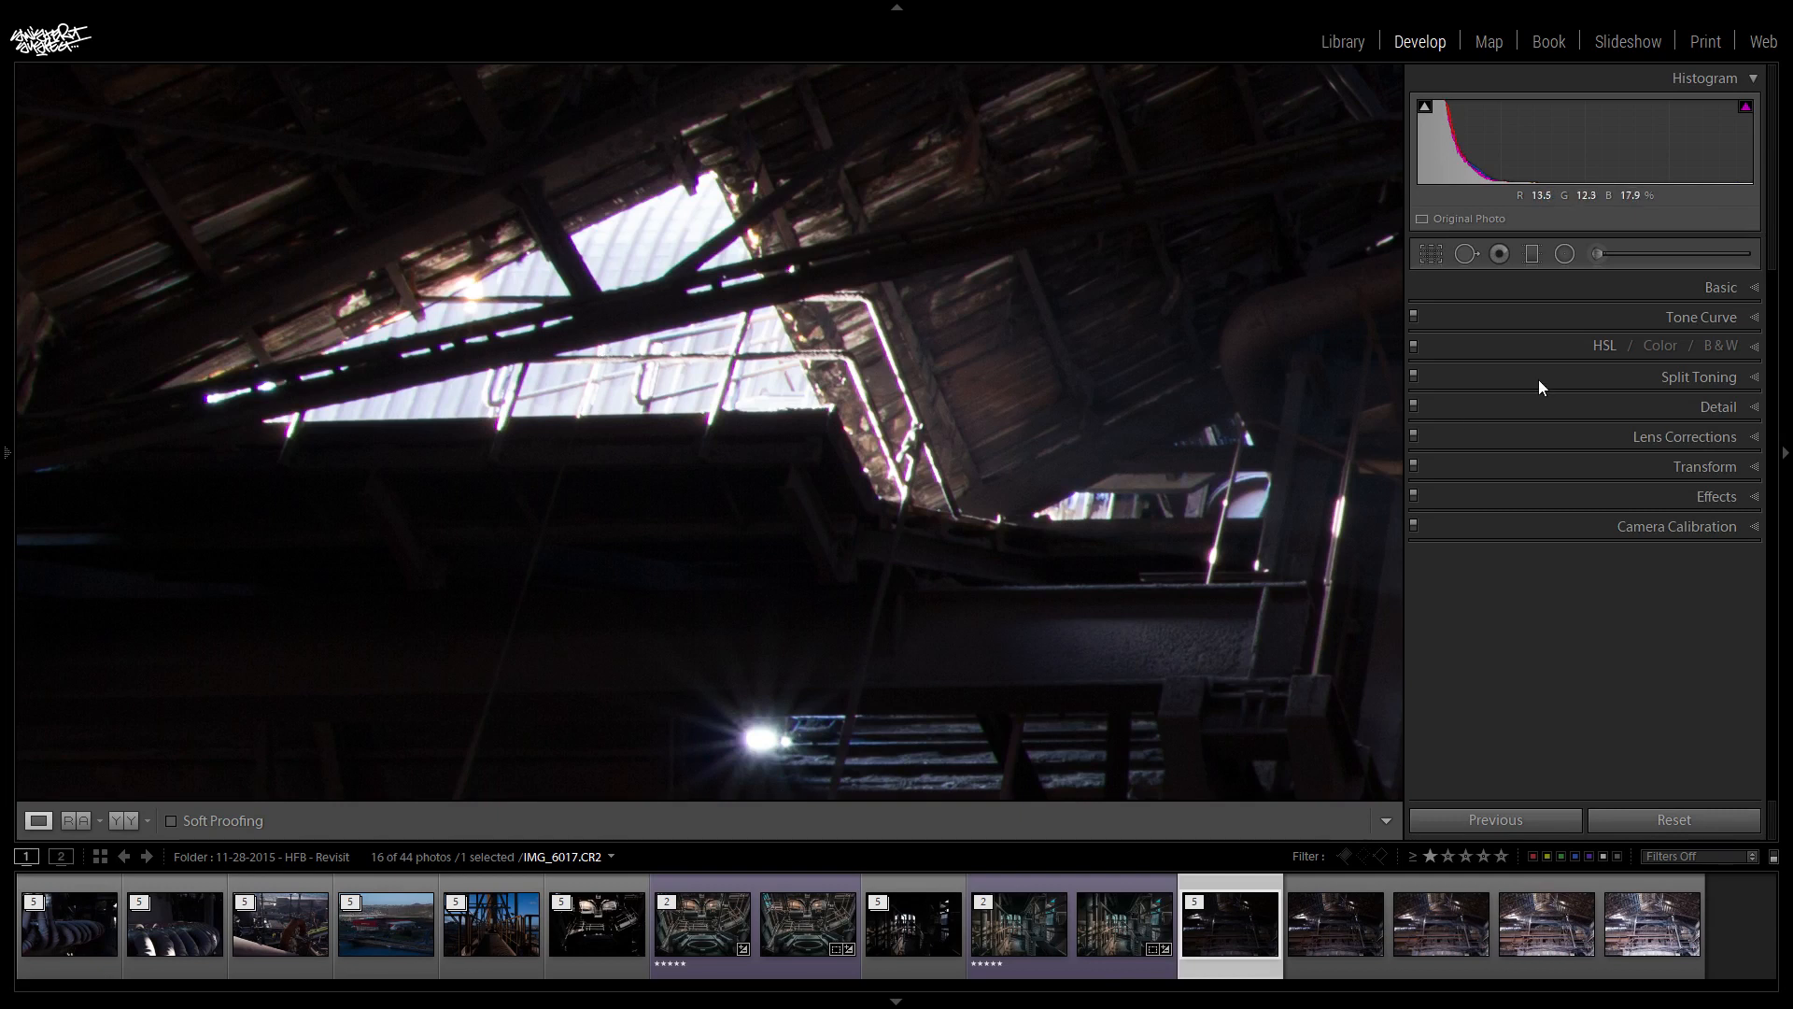
left_click(516, 393)
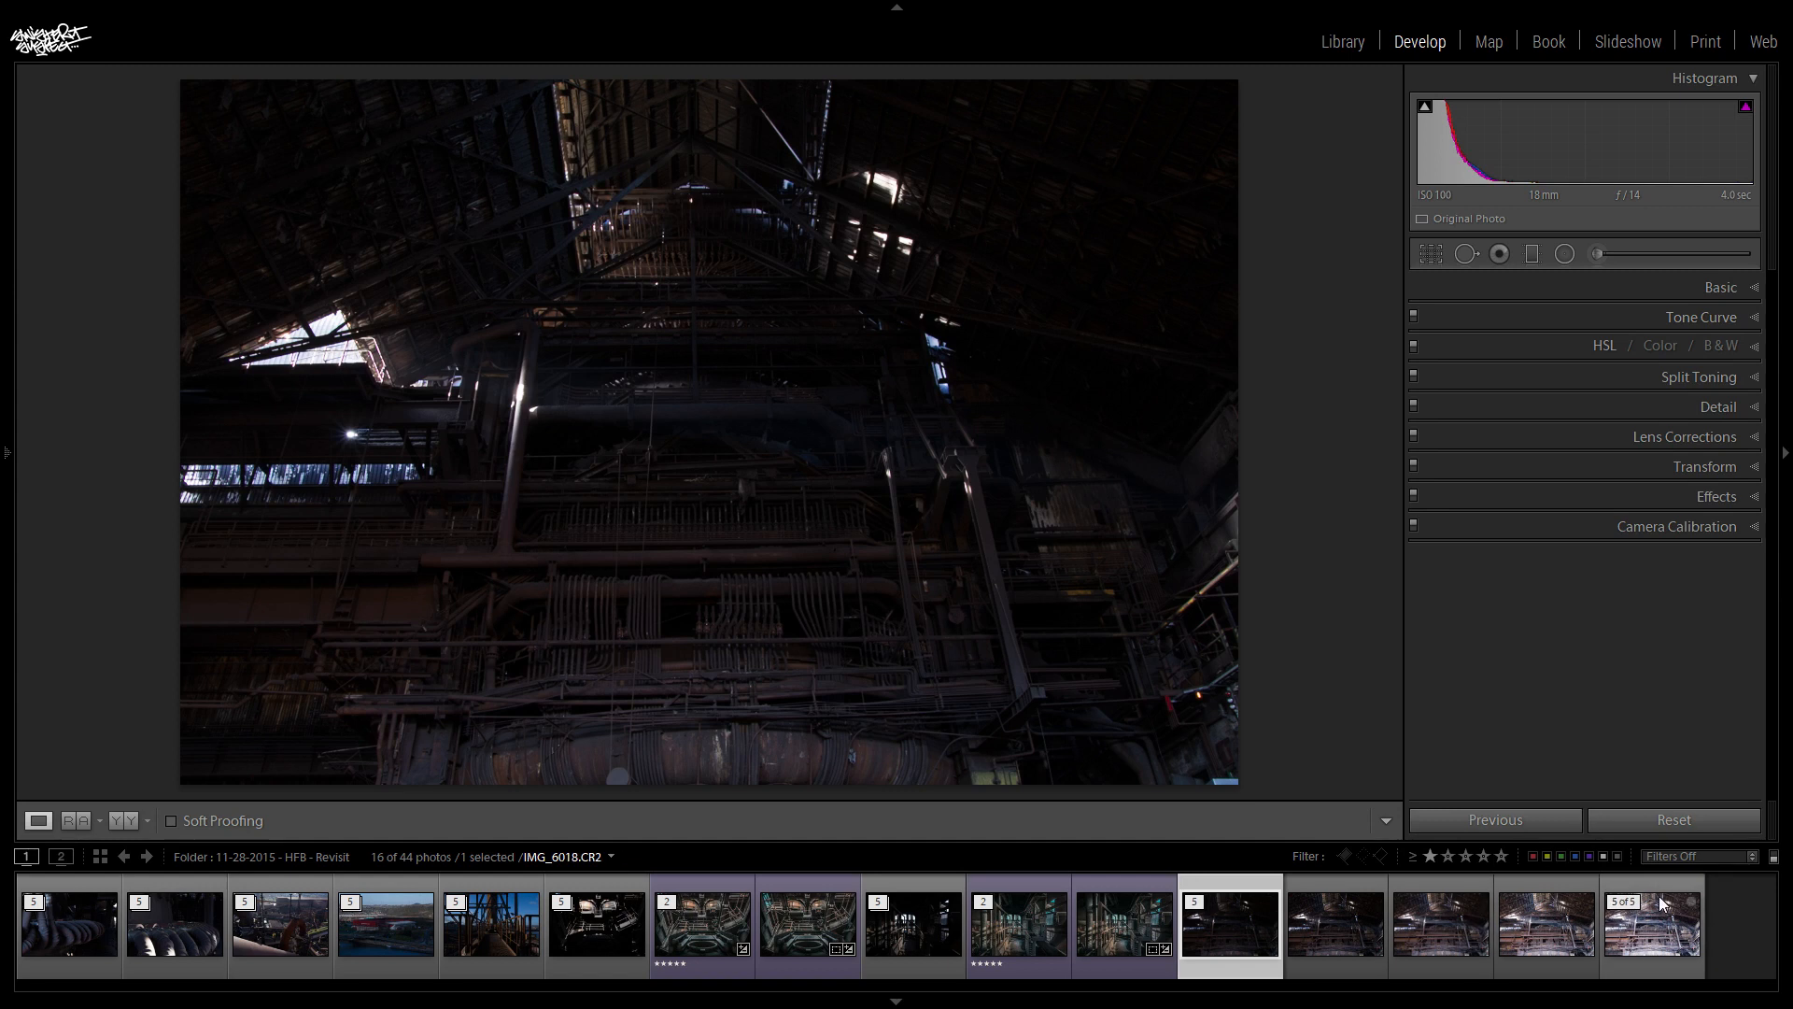
- Open the brightest exposure IMG_6018.CR2 and examine the shadow detail in the roof, pipework and lower machinery
left_click(1674, 936)
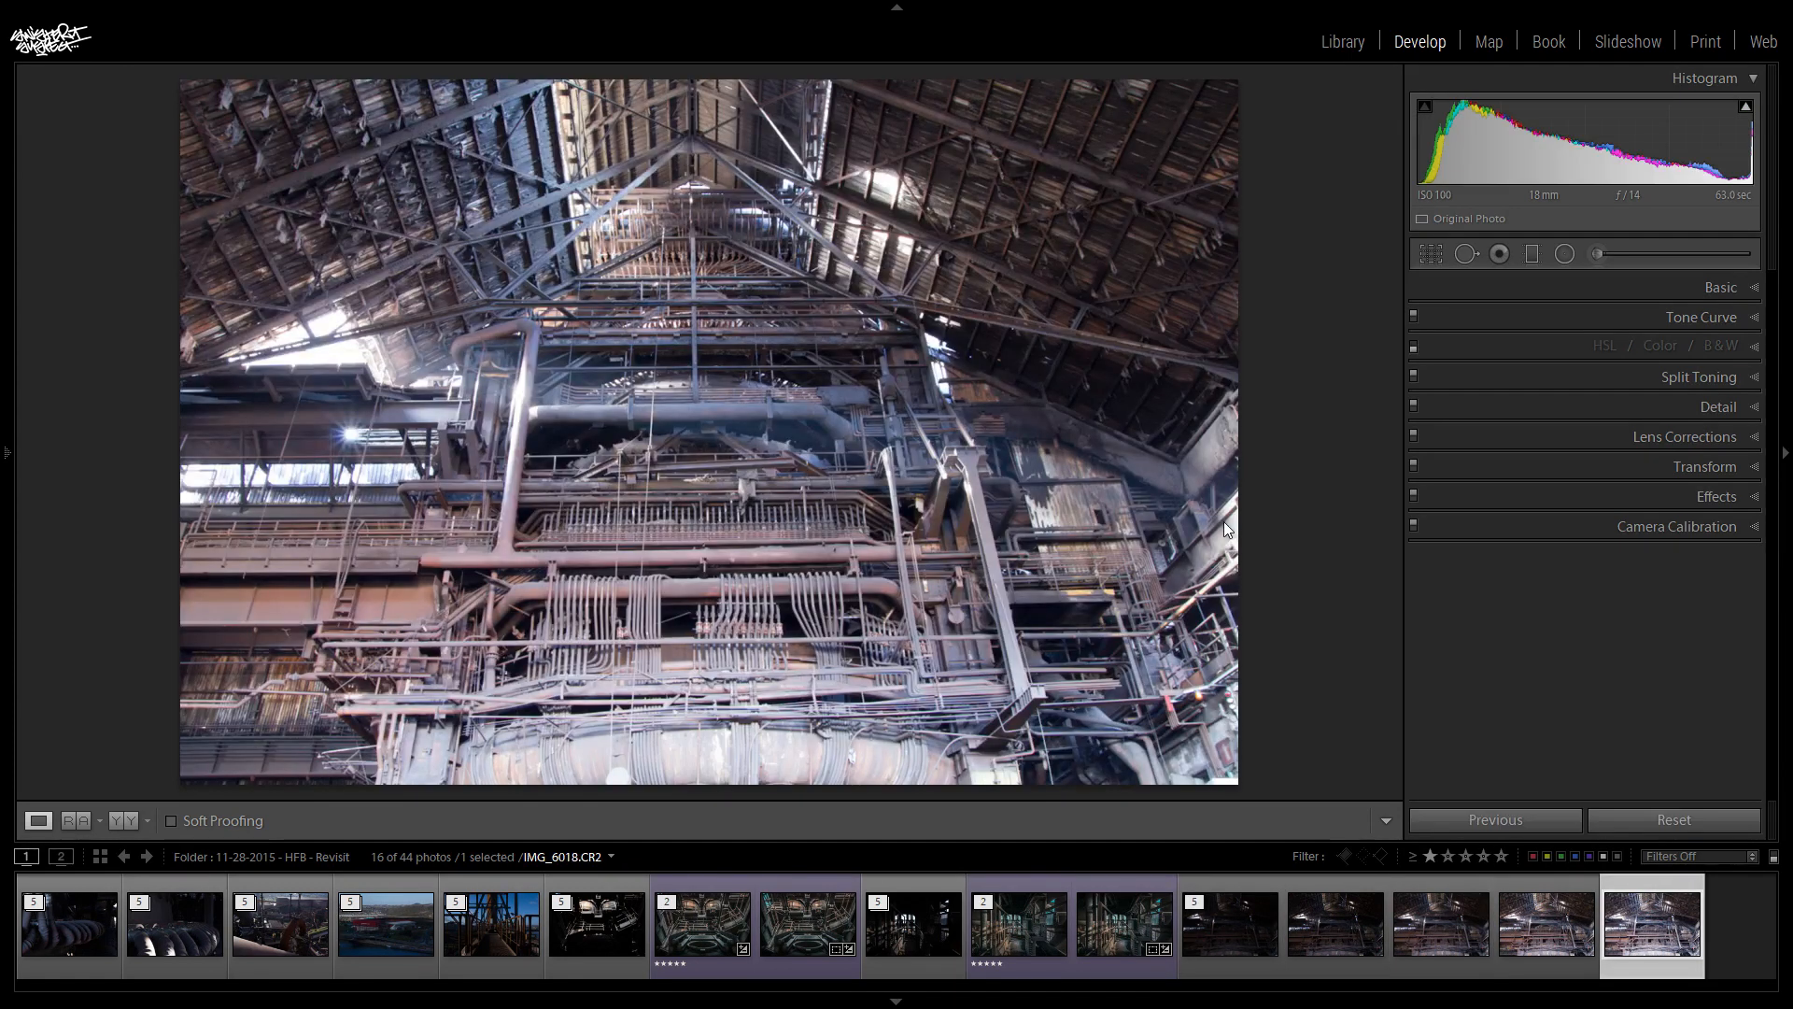
left_click(1158, 423)
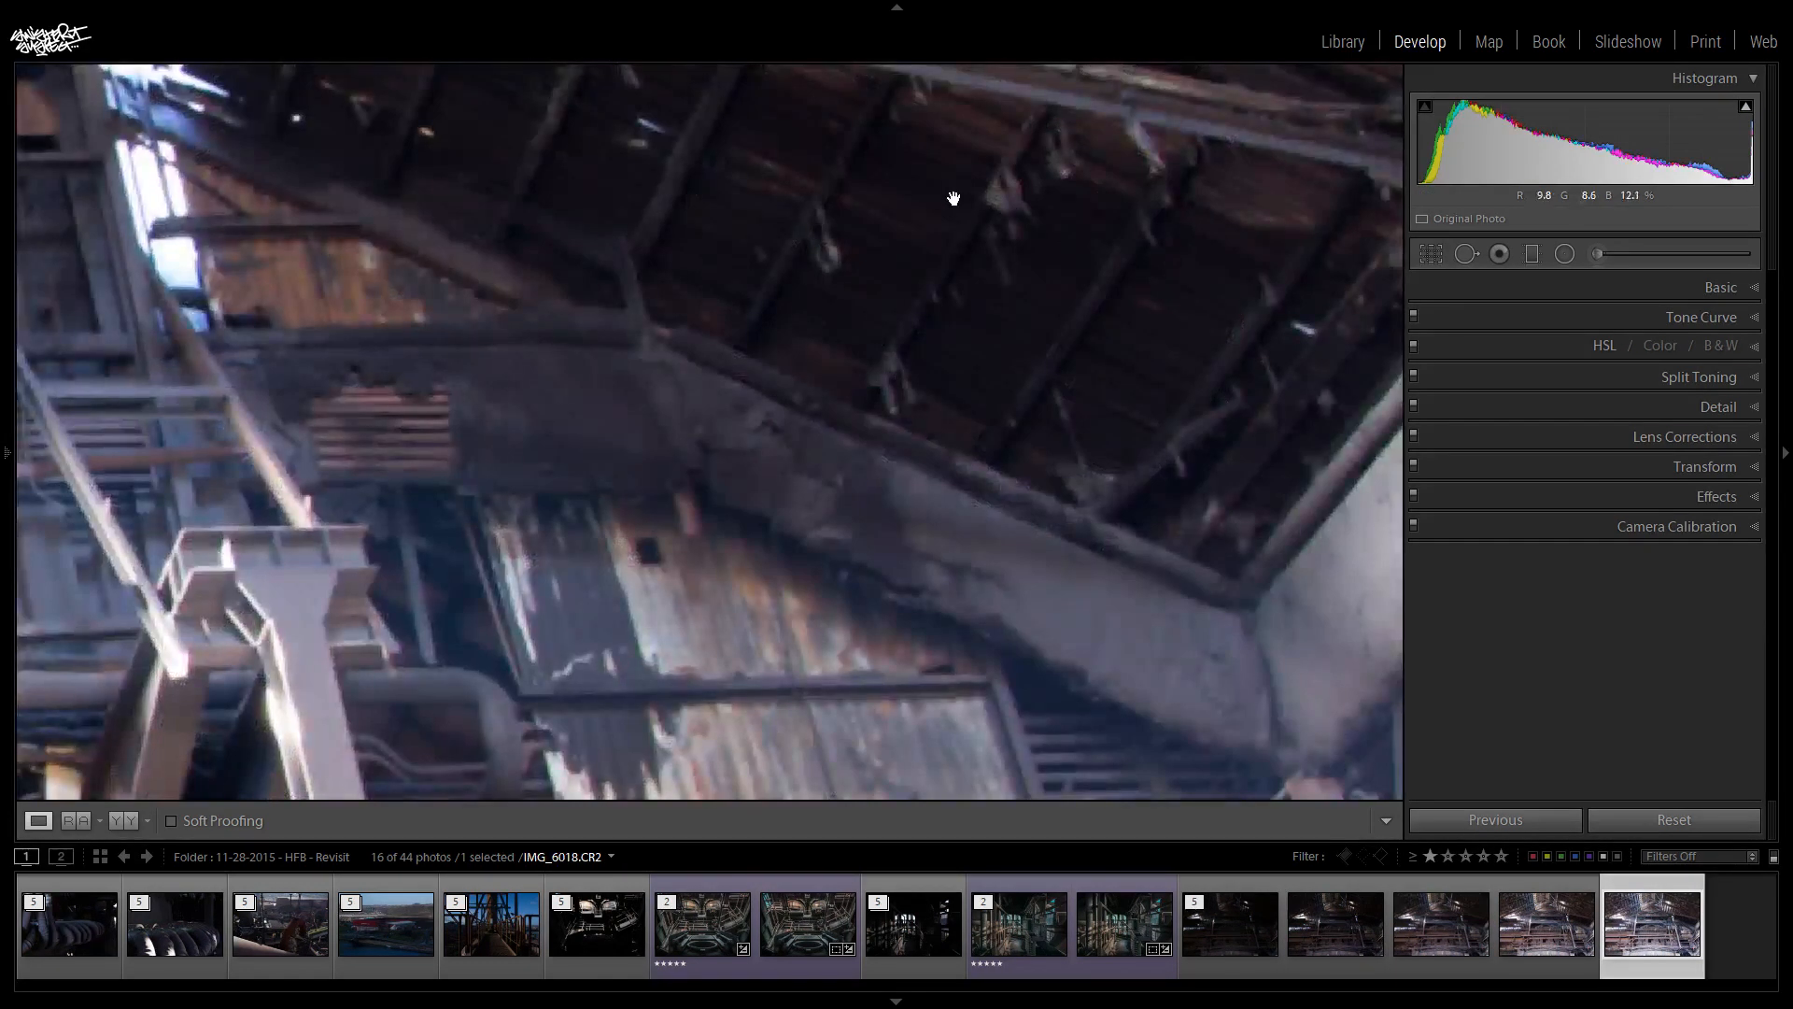
left_click_drag(1036, 308, 913, 304)
left_click_drag(653, 369, 1365, 265)
left_click_drag(656, 423, 1202, 169)
left_click_drag(492, 209, 1053, 367)
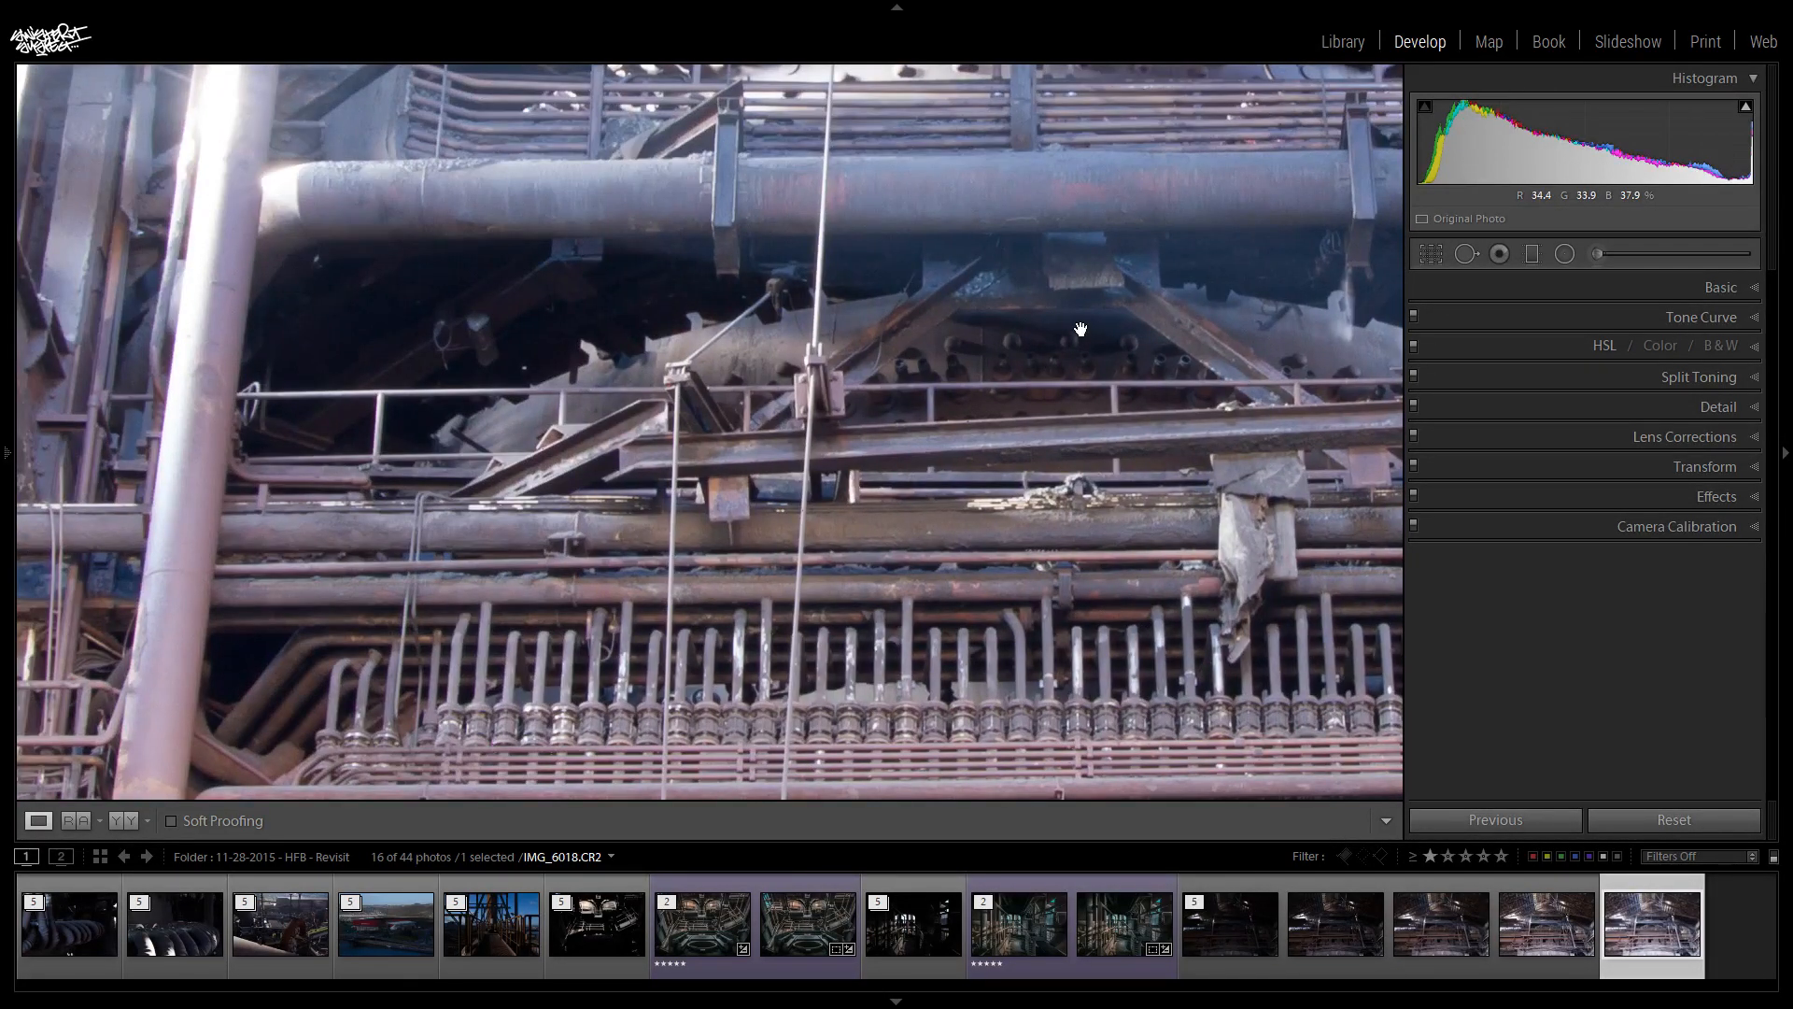
left_click_drag(516, 530, 489, 257)
left_click_drag(516, 731, 417, 425)
left_click_drag(216, 457, 447, 792)
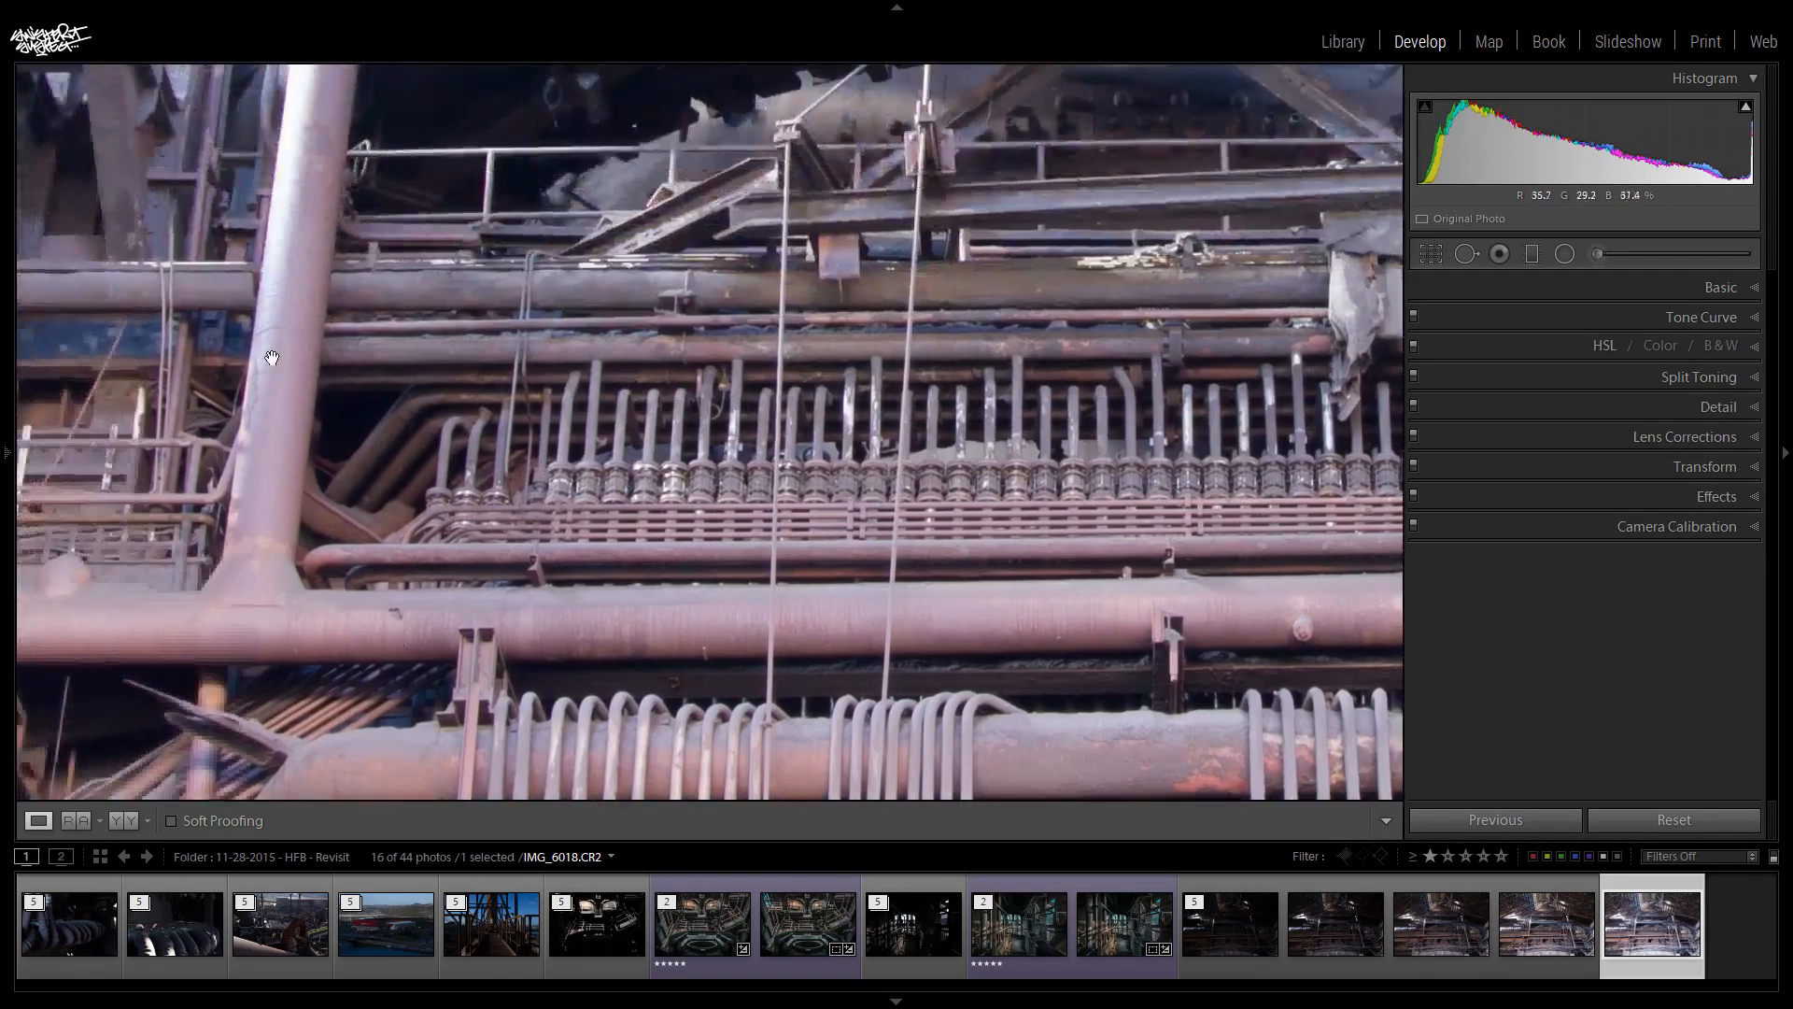
left_click_drag(1092, 628, 931, 399)
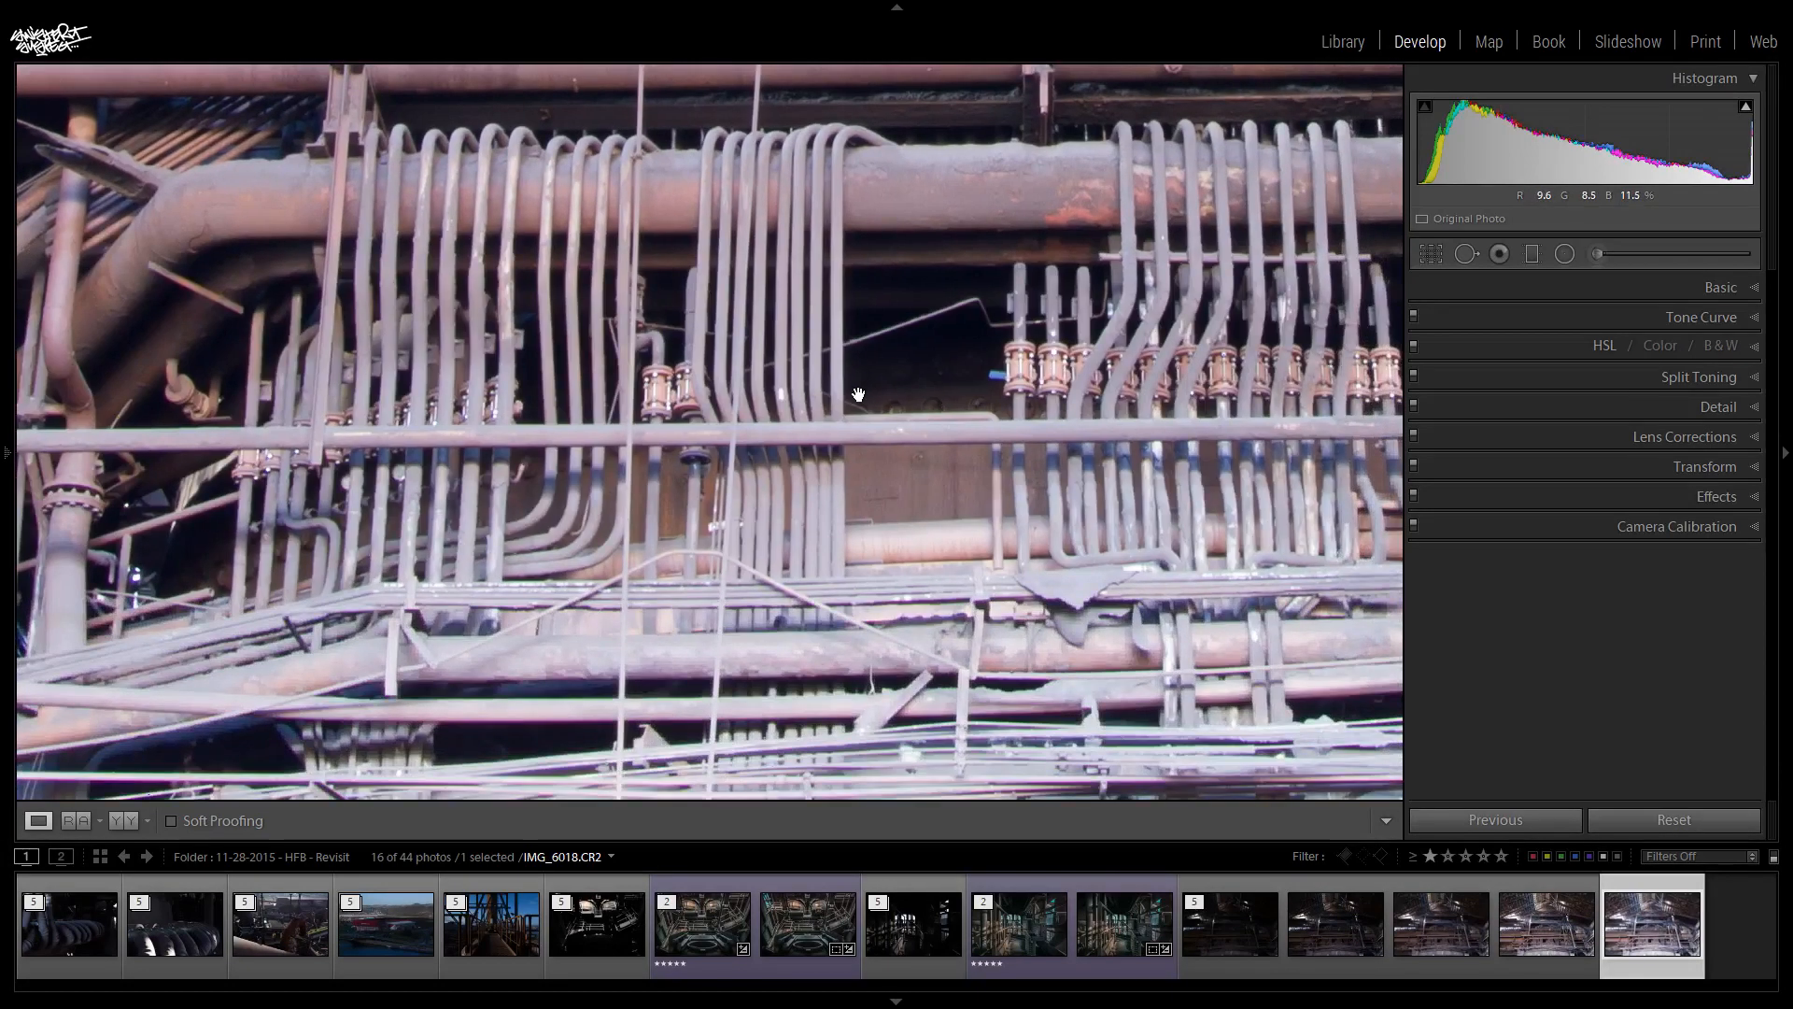
left_click_drag(418, 440, 937, 581)
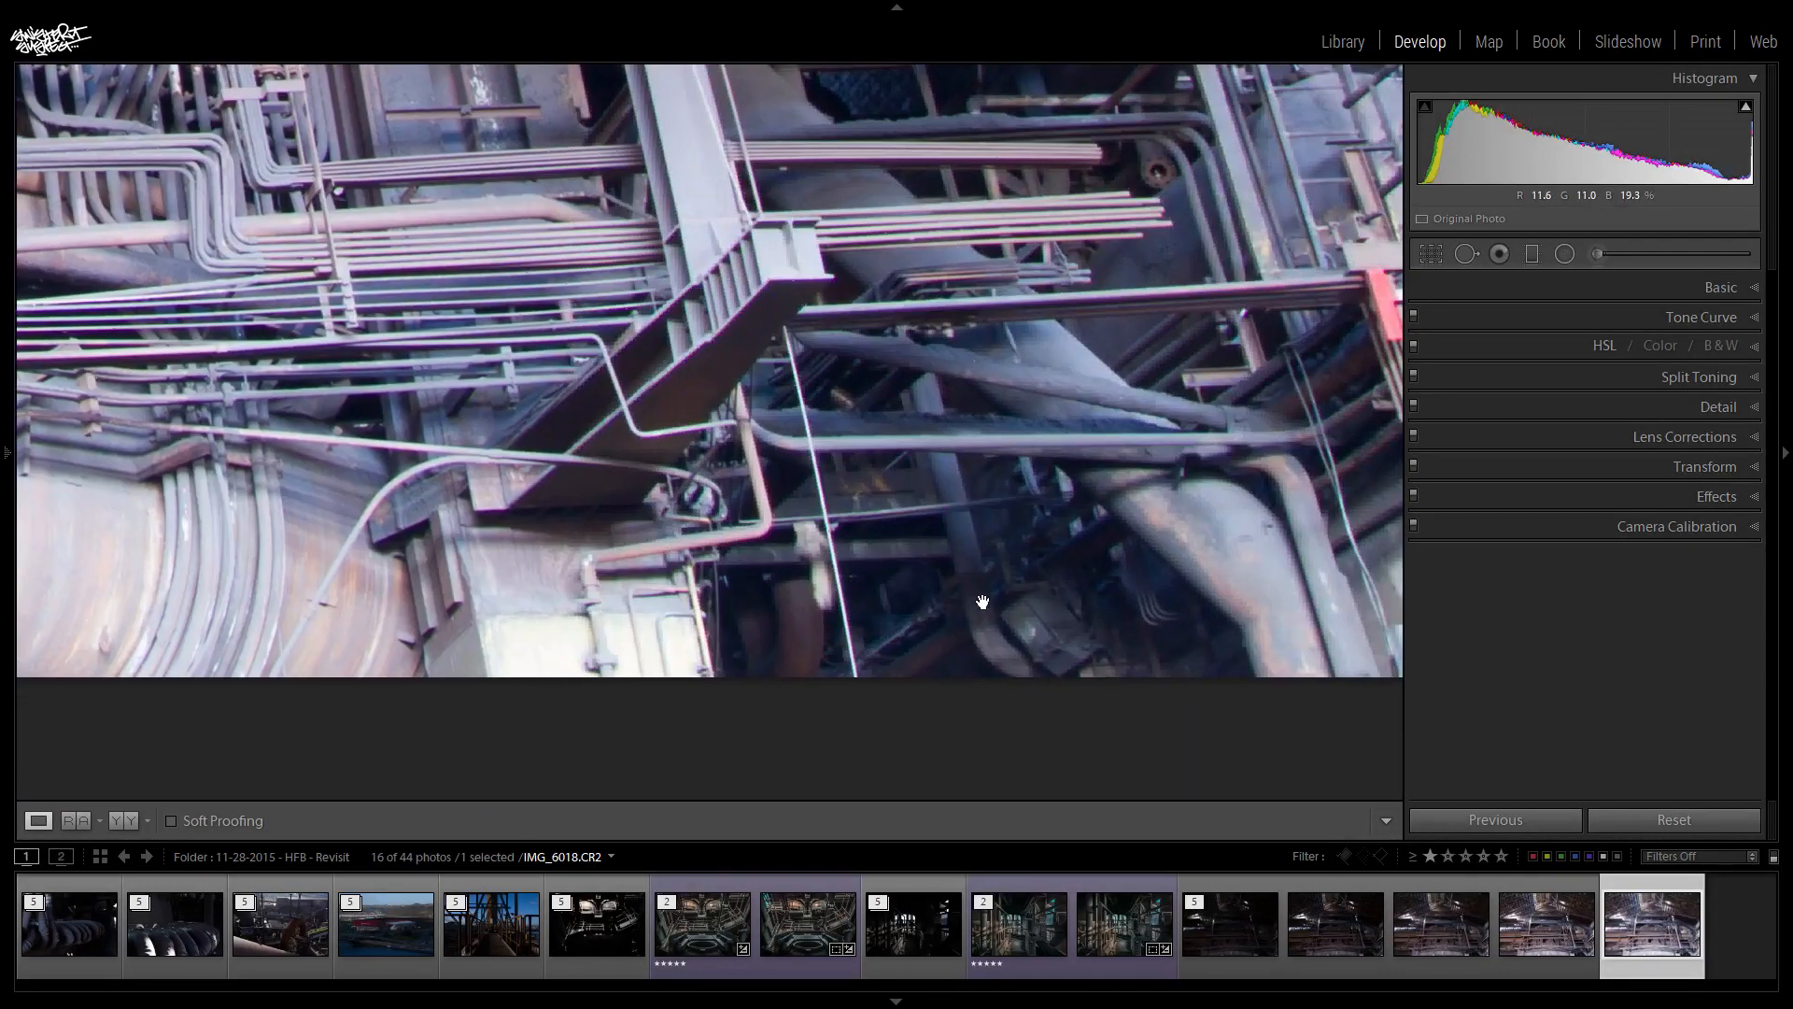
left_click_drag(949, 344, 861, 600)
left_click_drag(886, 280, 871, 435)
left_click_drag(751, 317, 997, 407)
left_click_drag(768, 368, 864, 397)
left_click(394, 545)
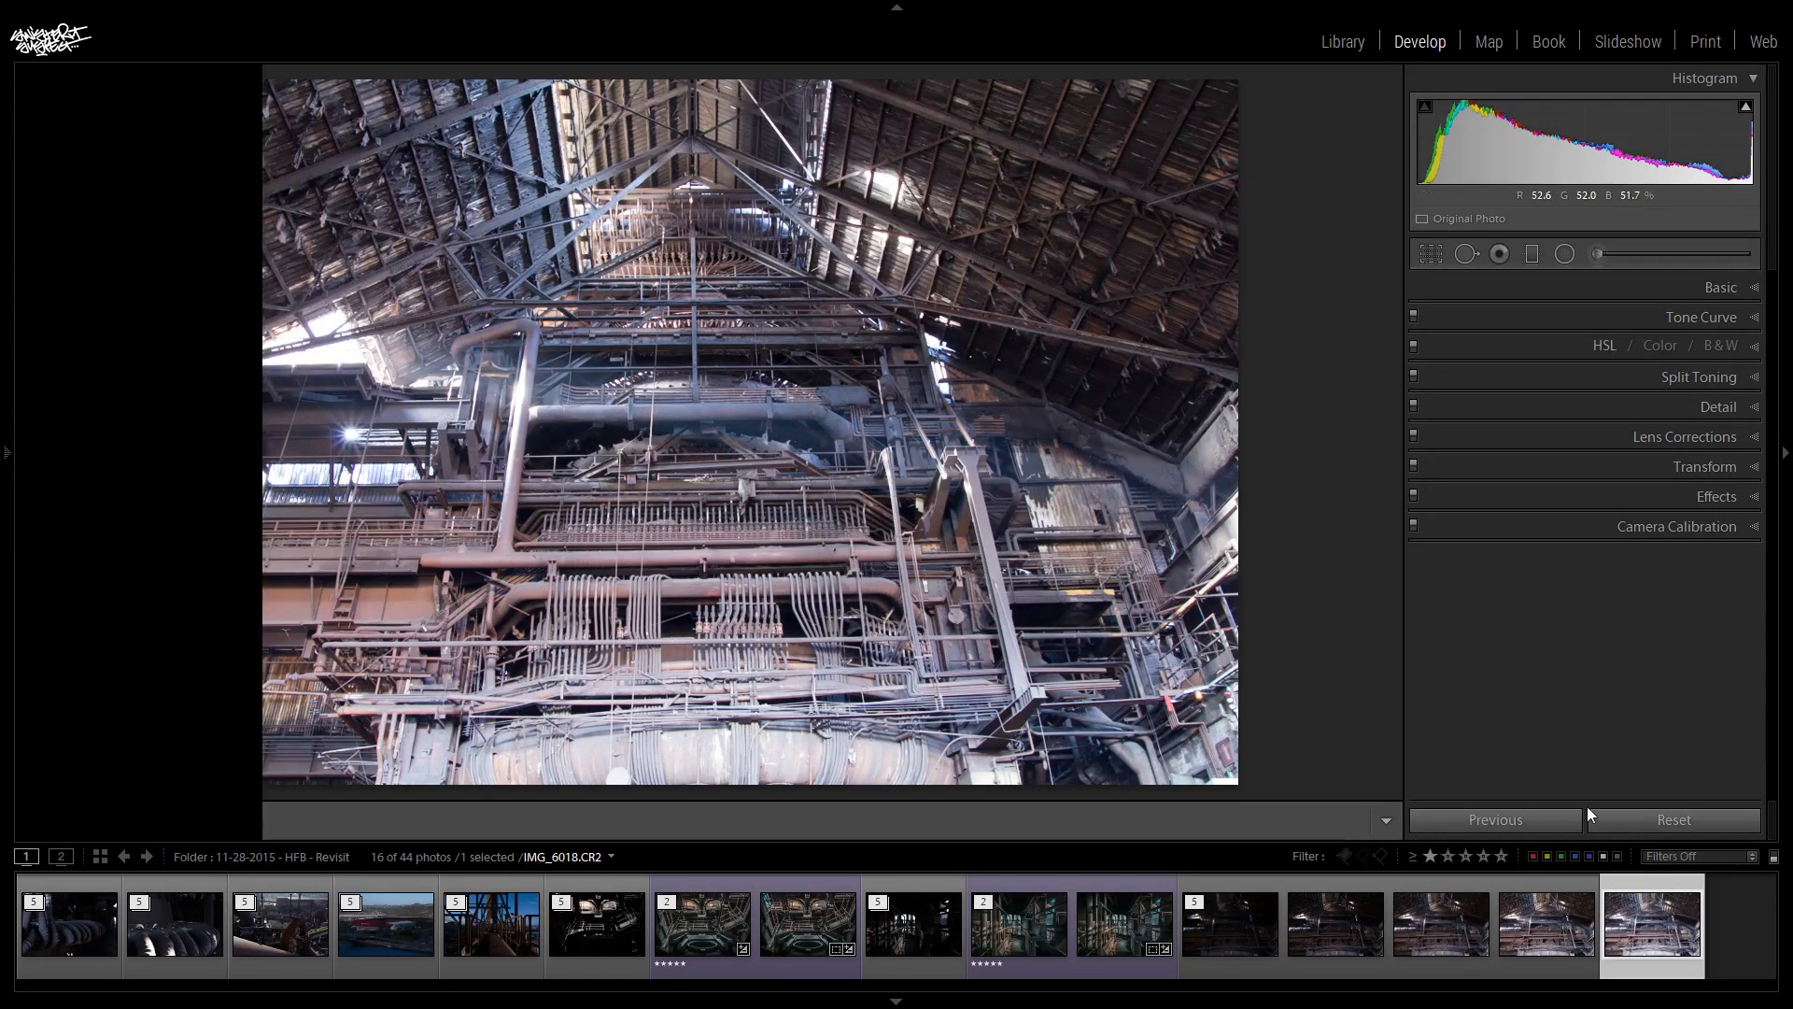
- Merge the five bracketed exposures of the factory interior into an HDR photo with Auto Align on, Auto Tone off and Deghost Amount None
left_click(1251, 934, "shift")
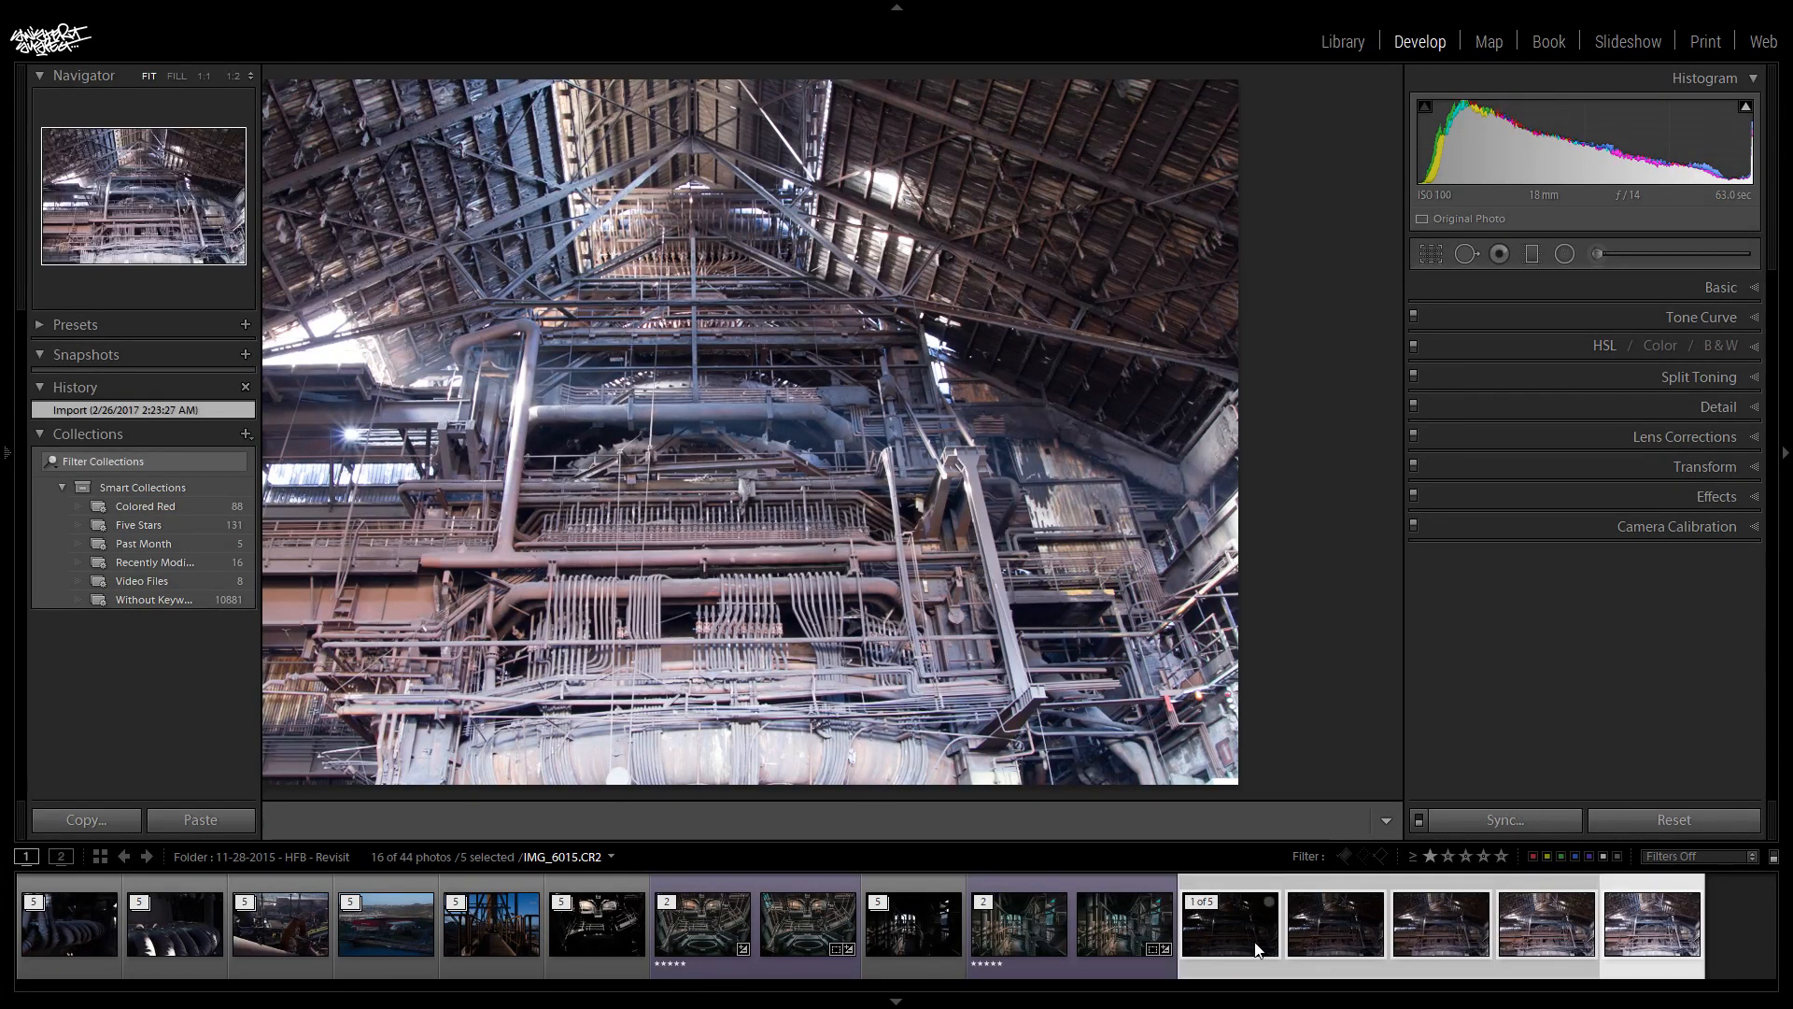
right_click(1230, 931)
mouse_move(1373, 540)
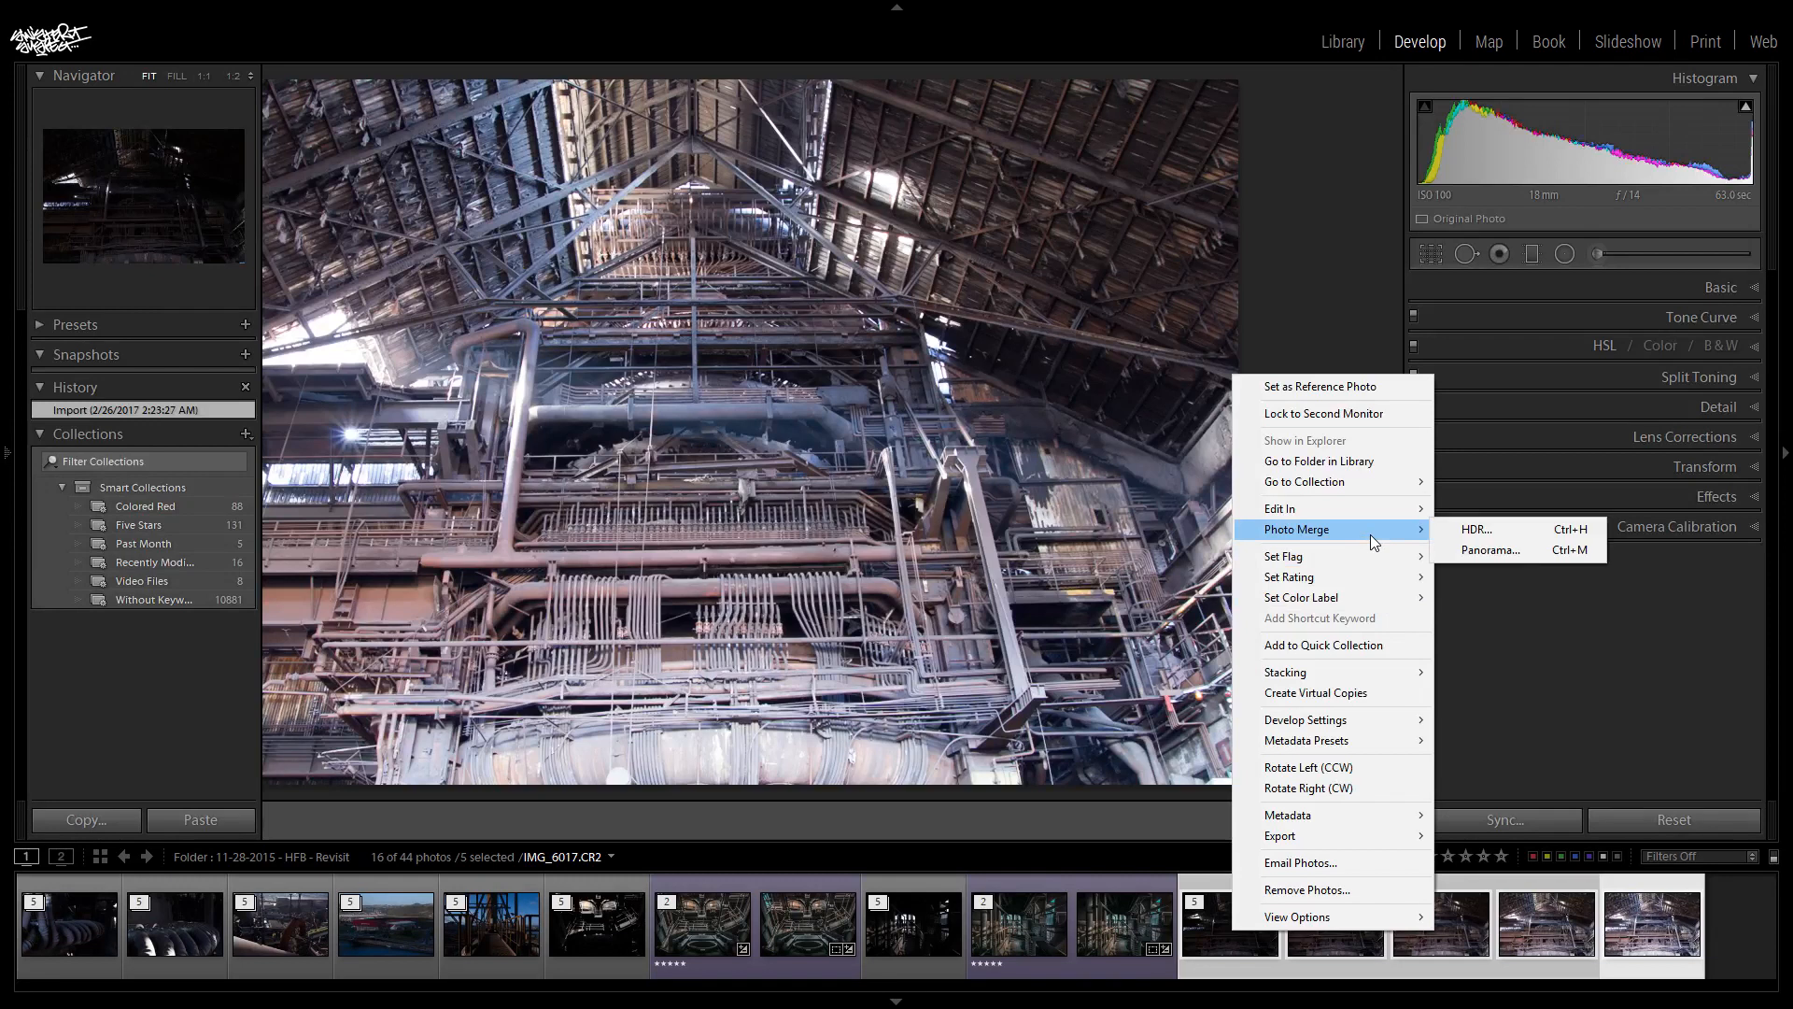
left_click(1483, 536)
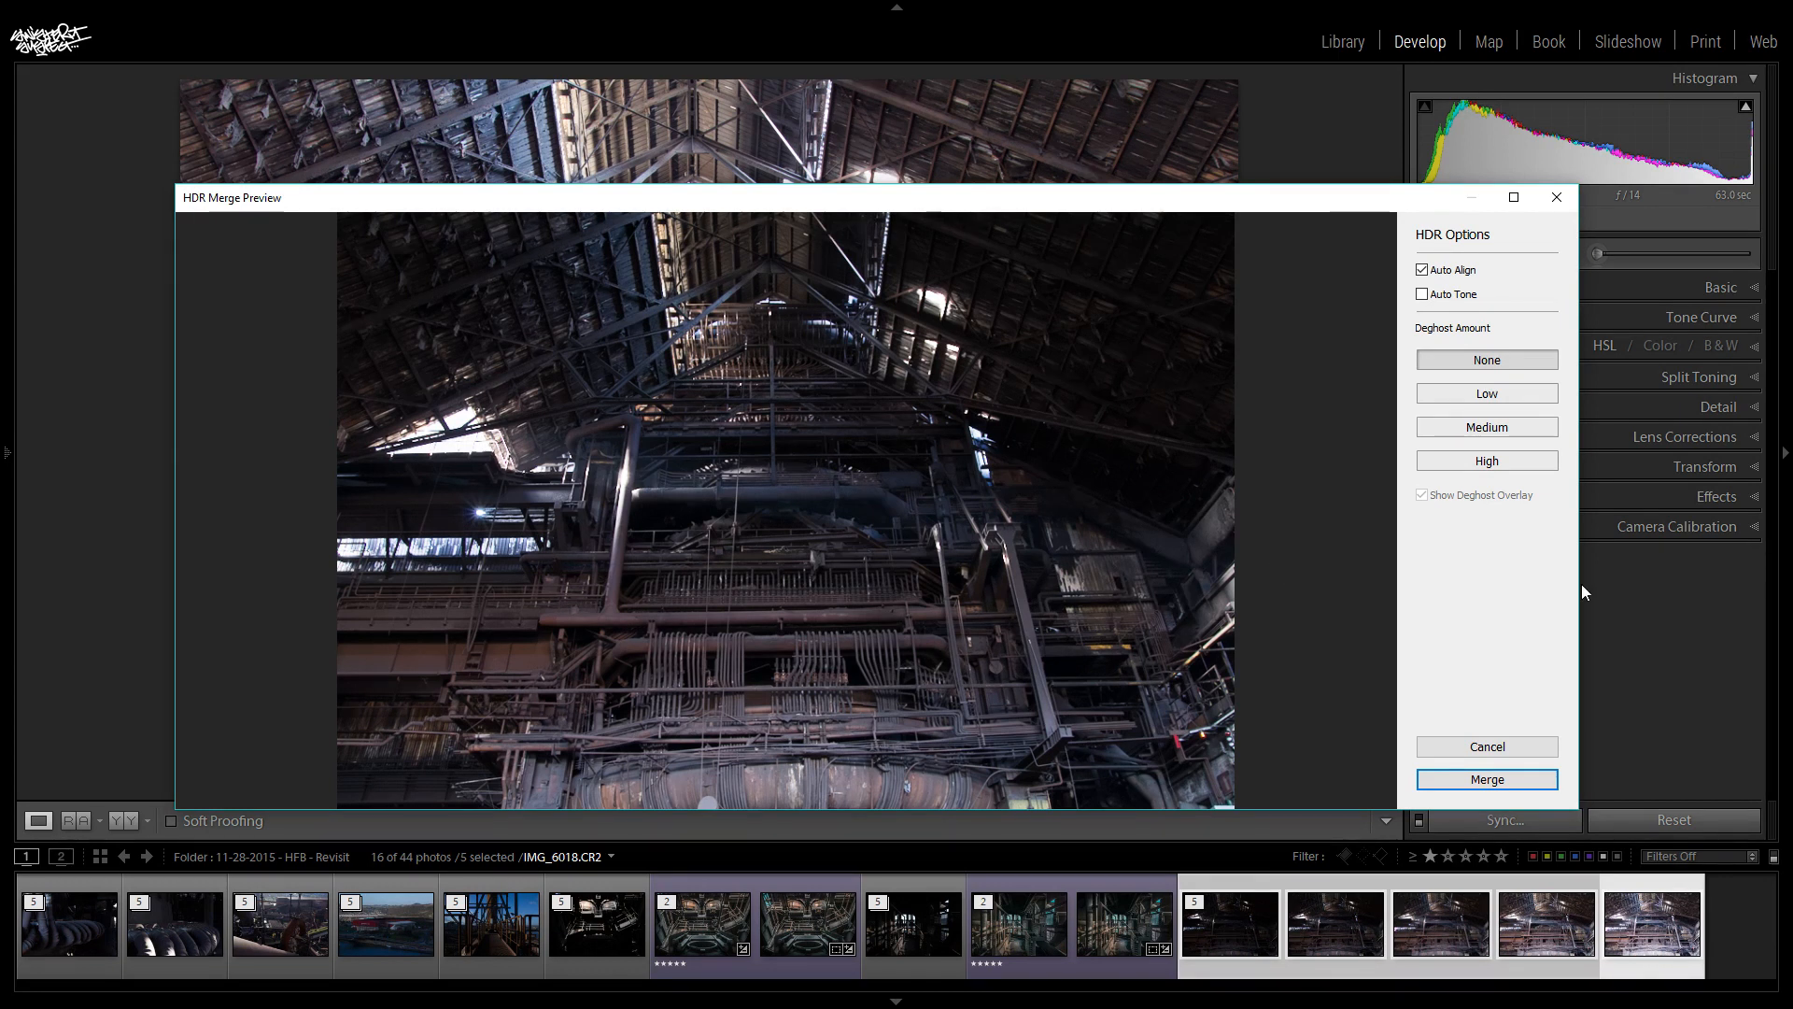
left_click(1470, 782)
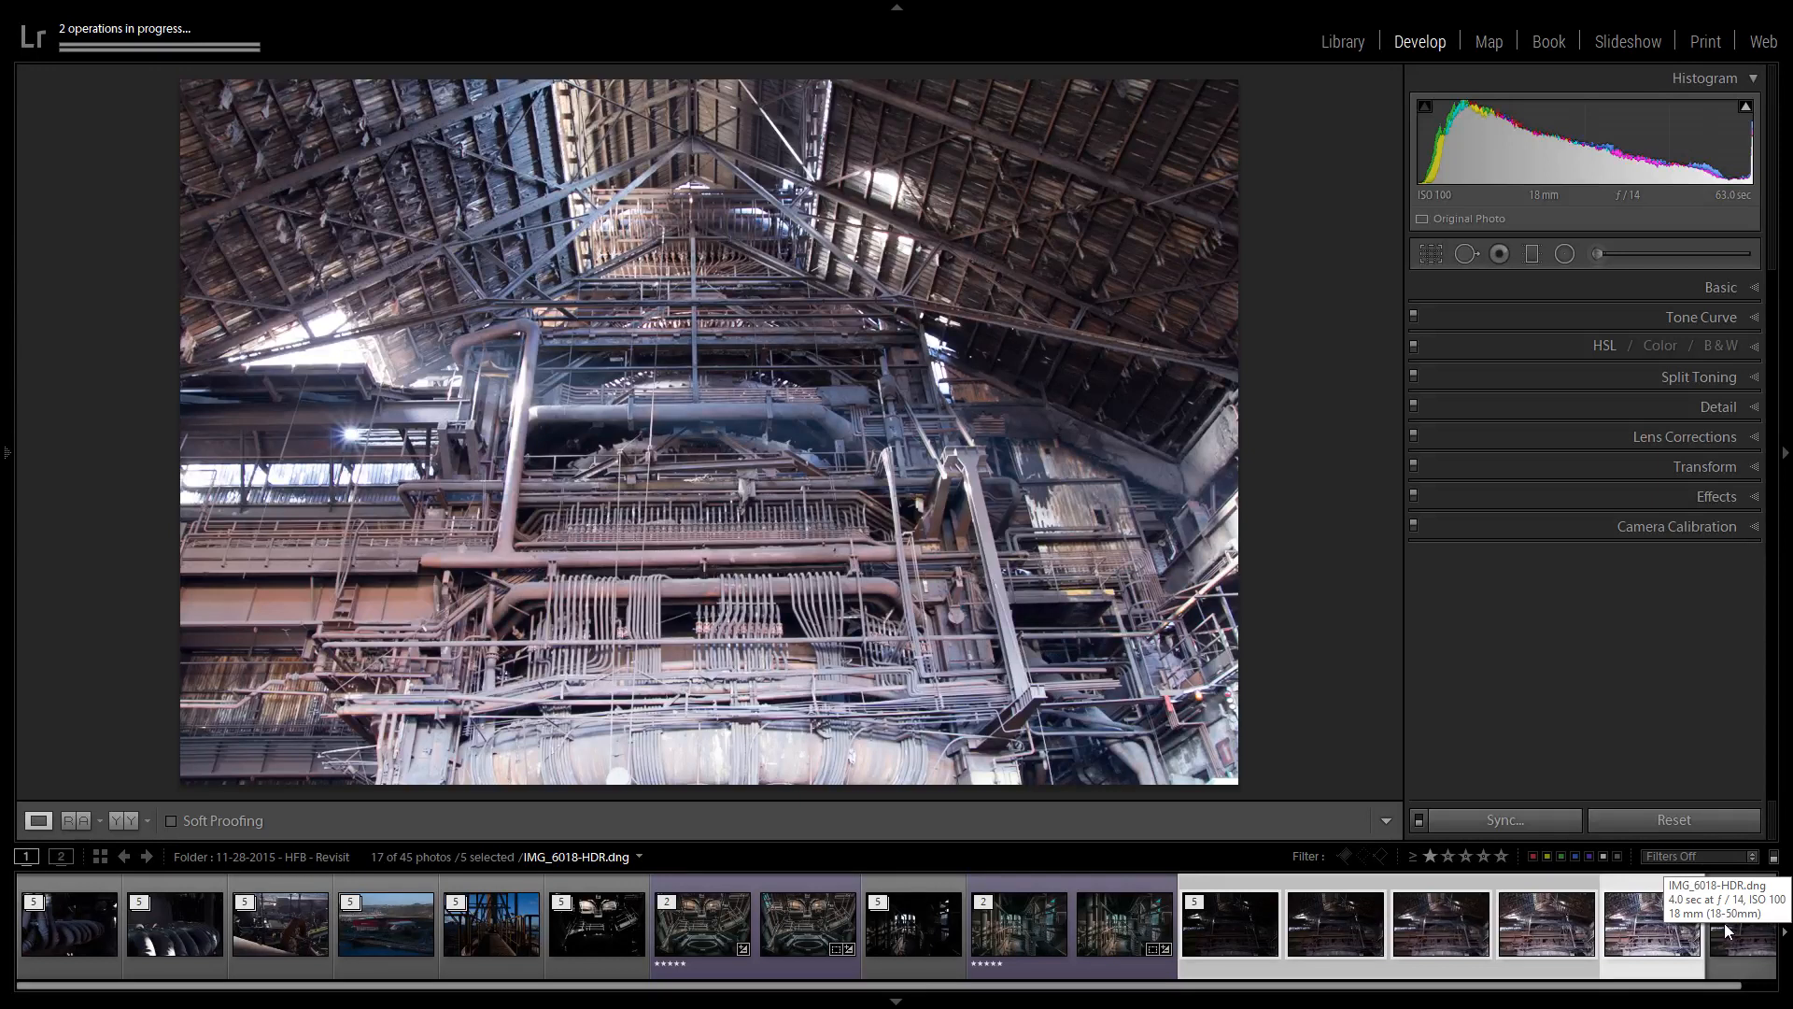
- On the merged HDR photo, enable profile corrections with the Sigma lens make and remove chromatic aberration
left_click(1737, 899)
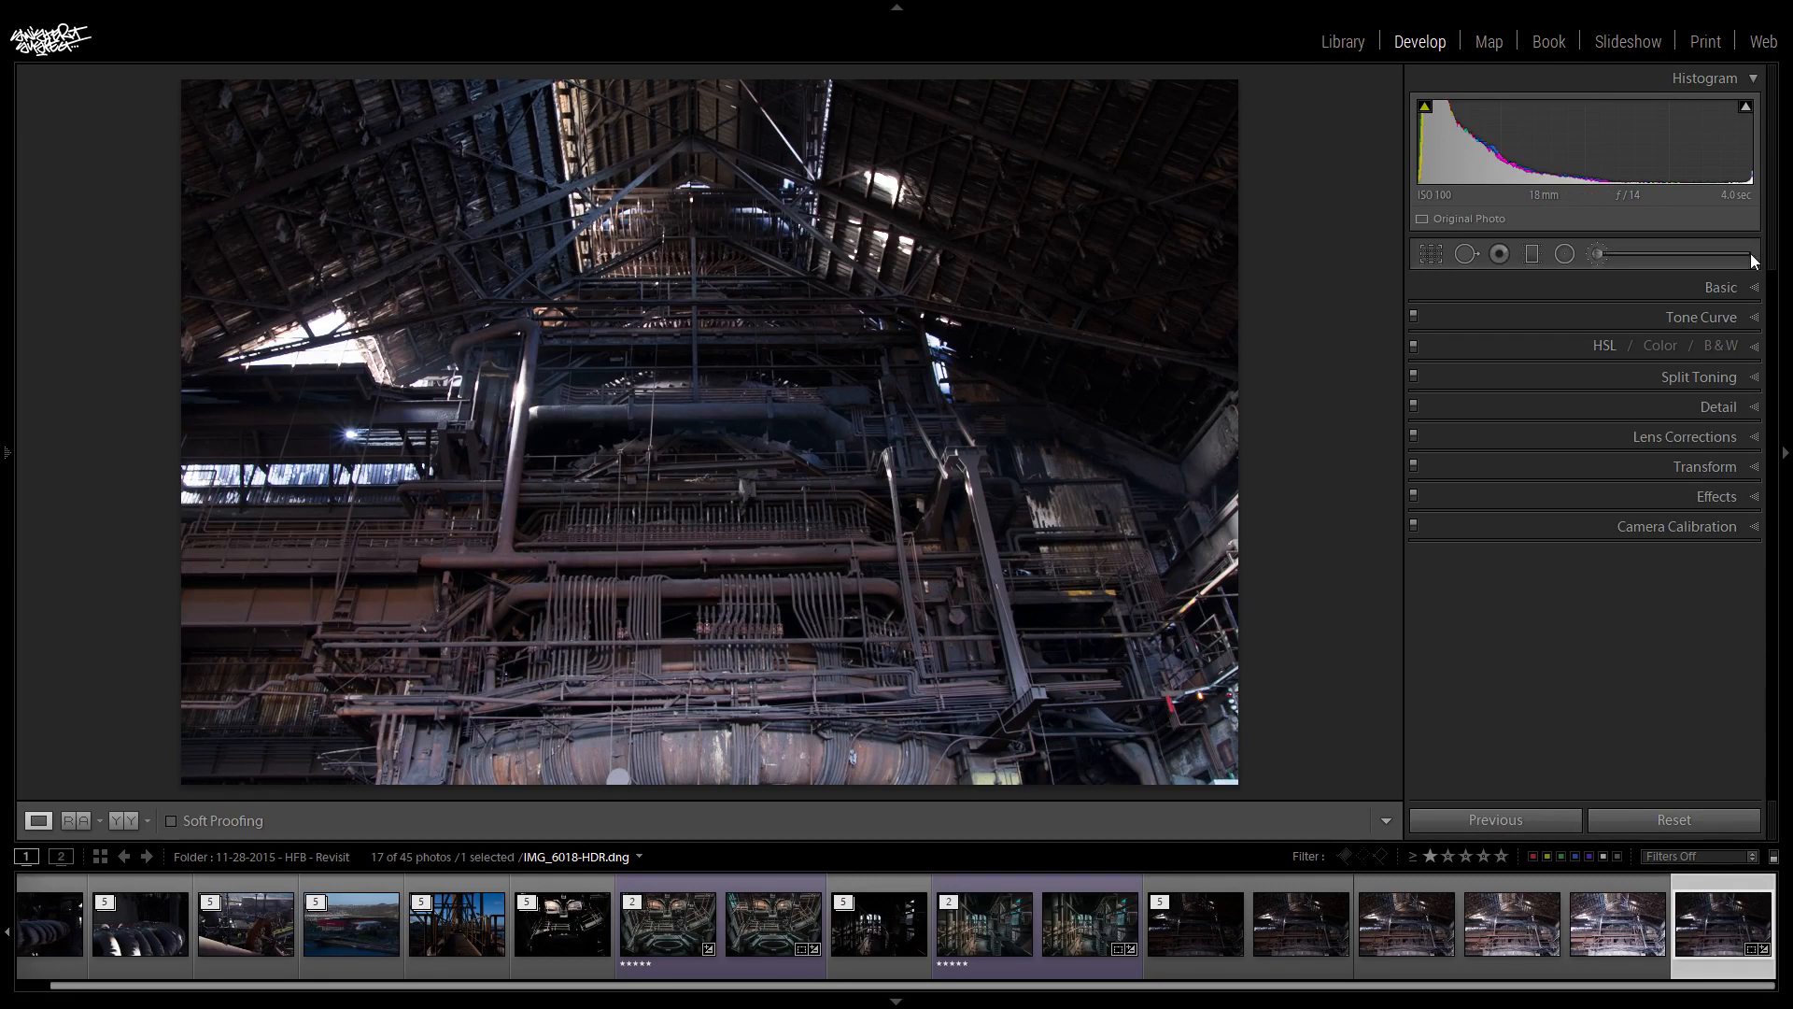
left_click(1724, 286)
left_click(1723, 289)
left_click(1702, 441)
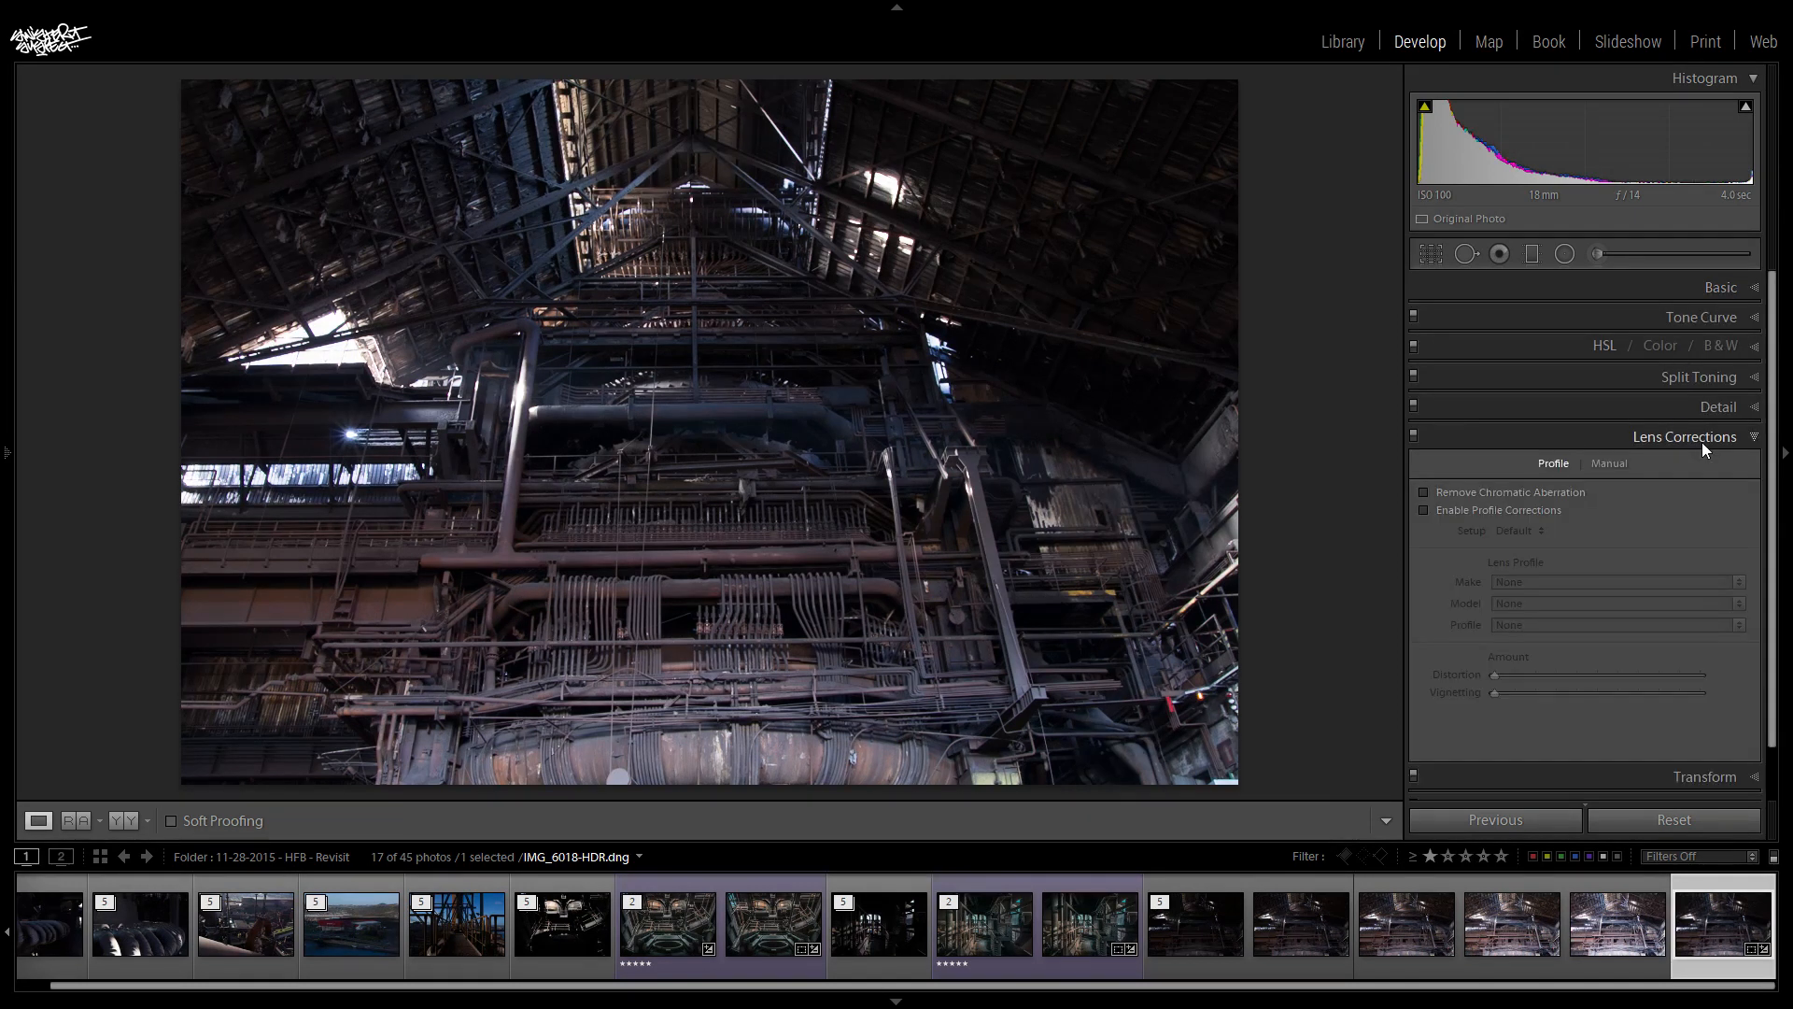
left_click(1465, 512)
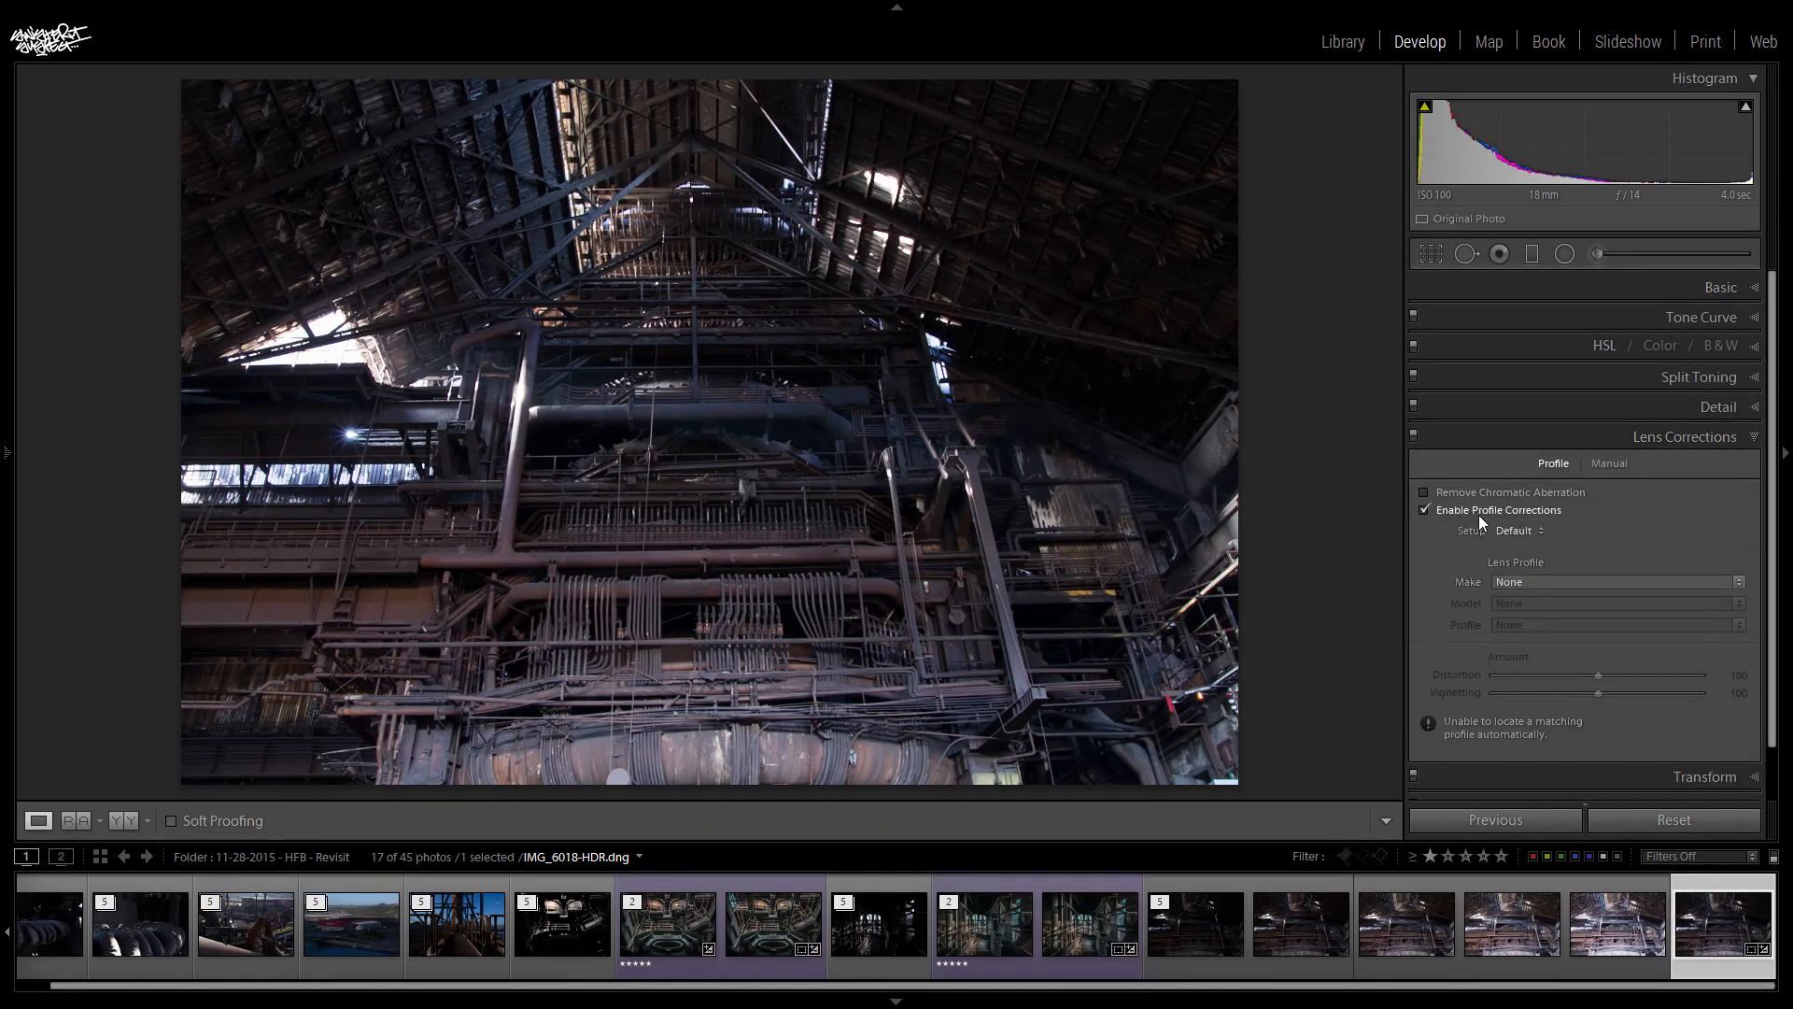
left_click(1515, 584)
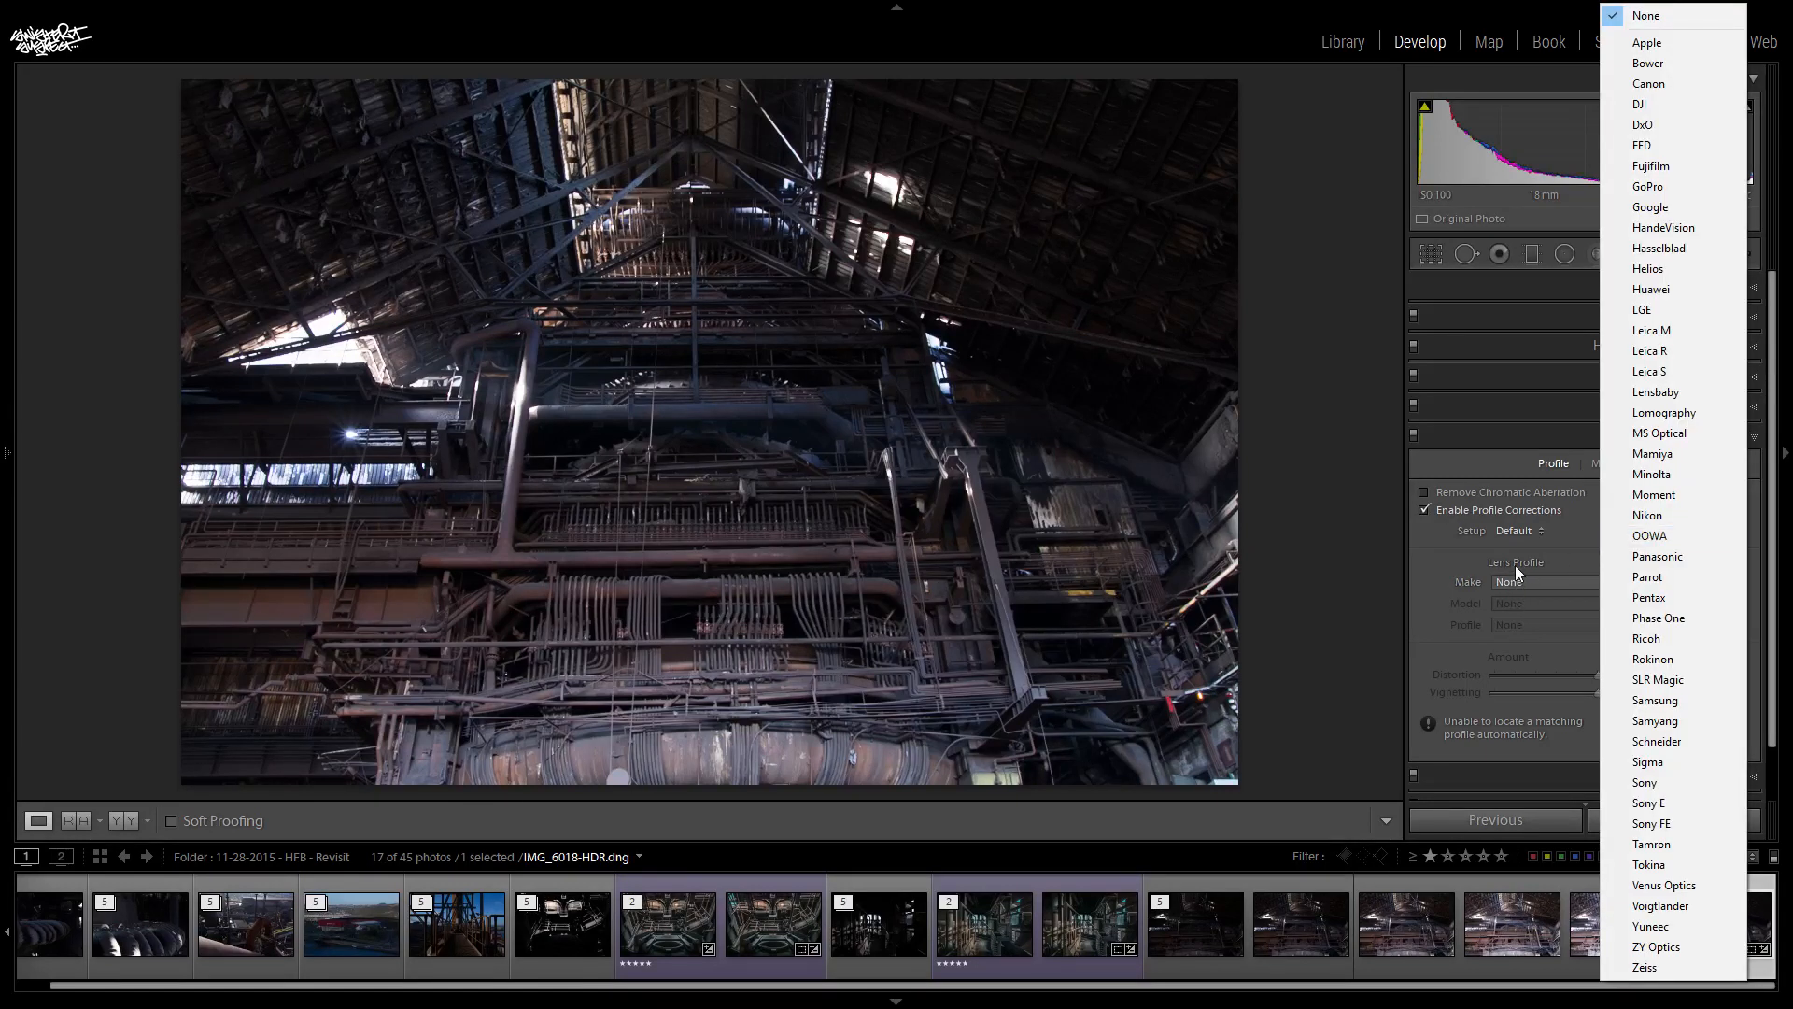
left_click(1660, 764)
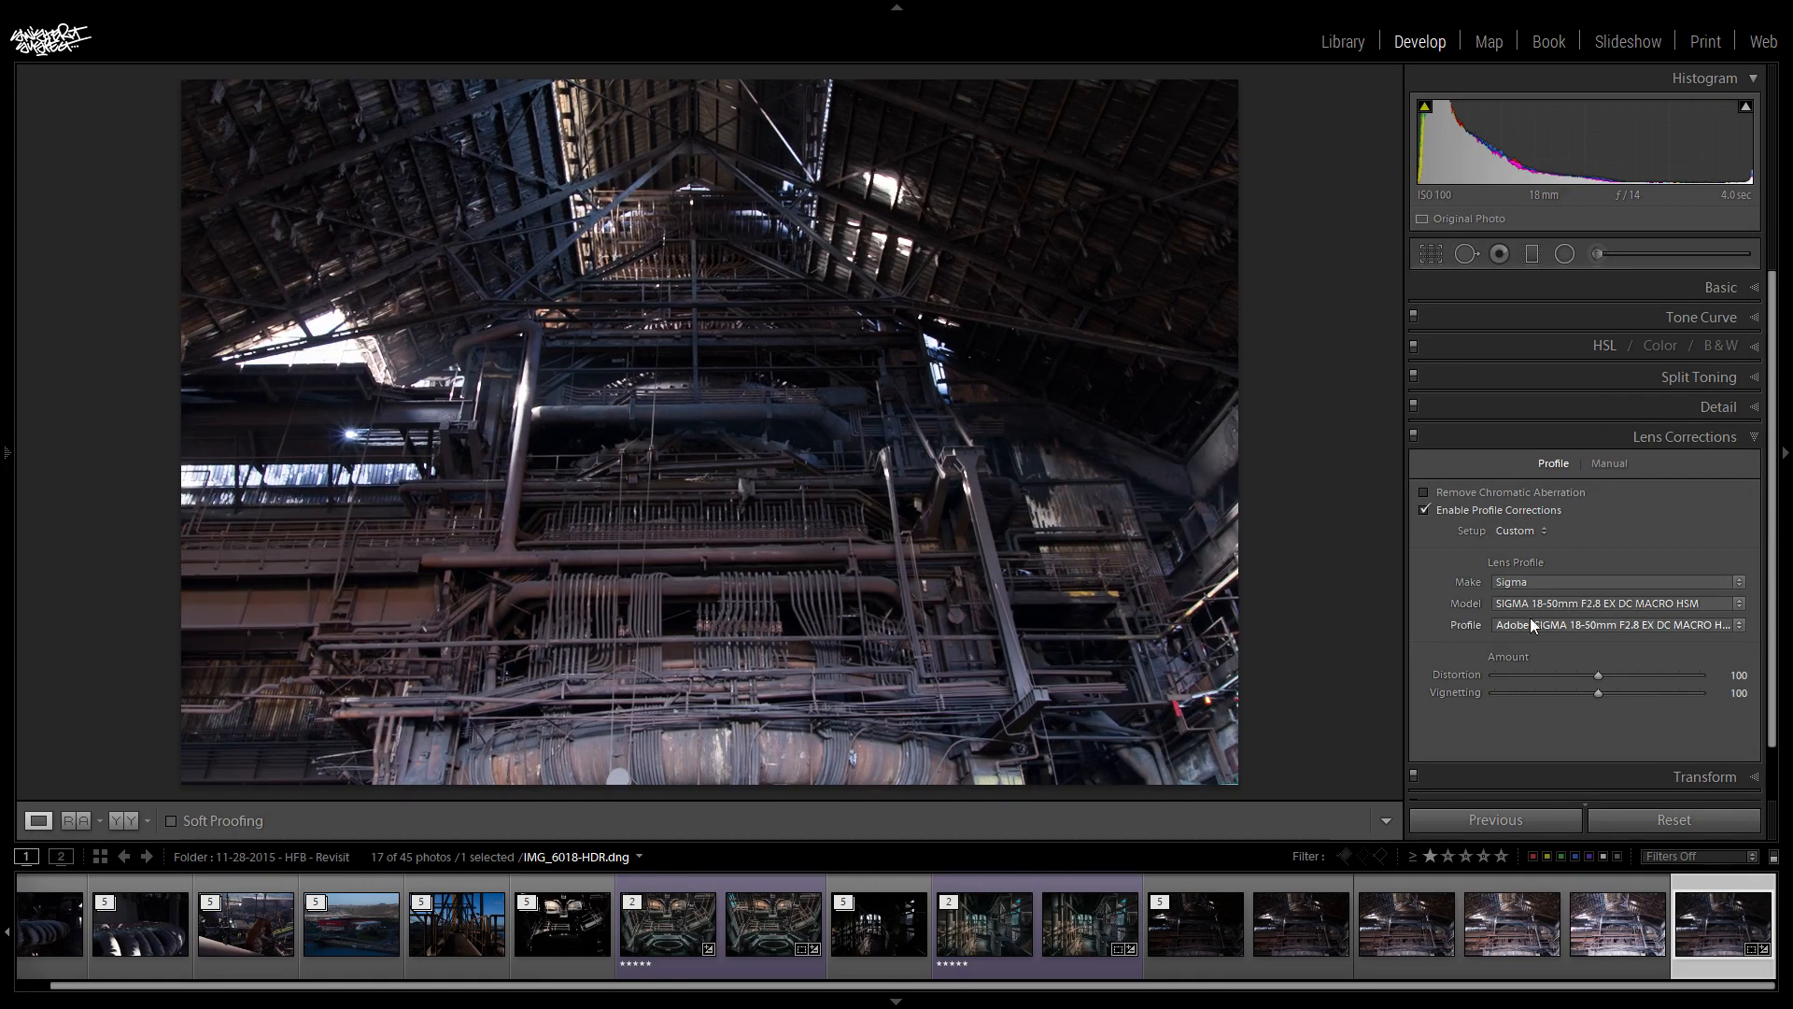
left_click(1424, 492)
- Toggle the lens corrections off and on repeatedly to compare the photo with and without them
left_click(1414, 437)
left_click(1414, 436)
left_click(1414, 436)
left_click(1414, 437)
left_click(1414, 435)
left_click(1414, 436)
left_click(1414, 435)
left_click(1414, 435)
left_click(1711, 434)
- Straighten the merged HDR photo with the Level Upright correction and check its alignment against the transform grid
left_click(1742, 284)
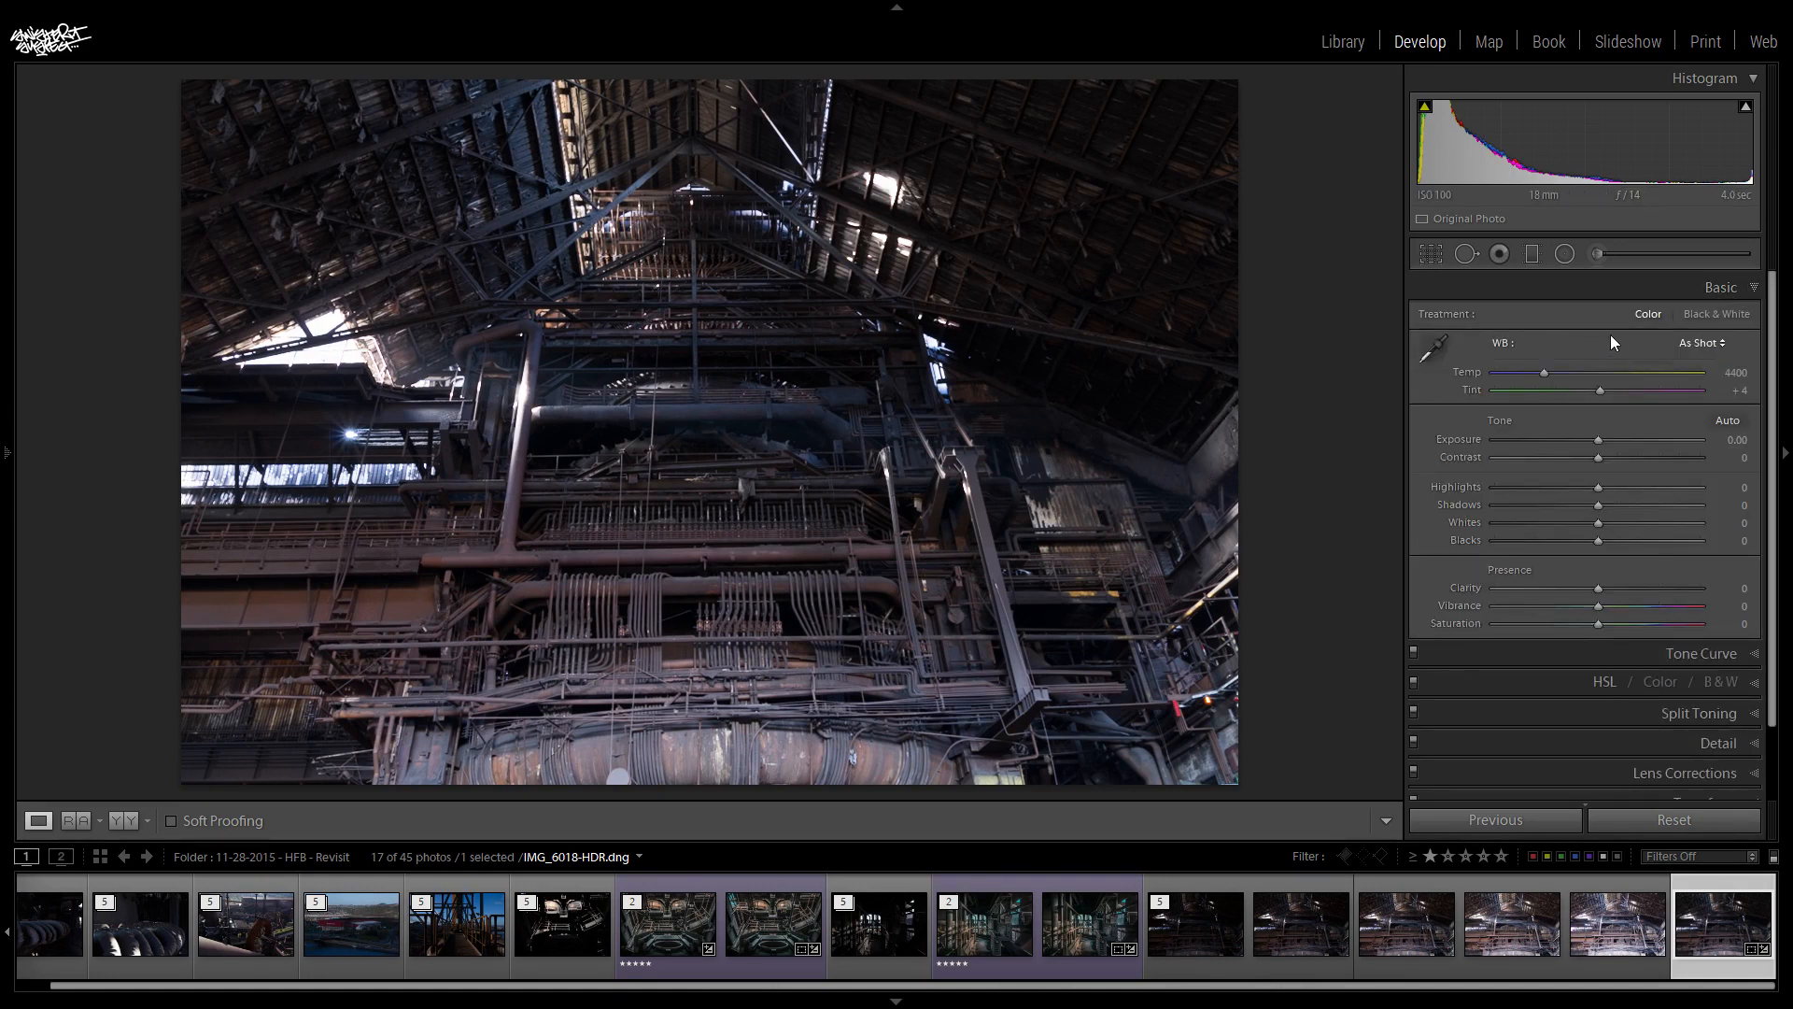
left_click(1722, 288)
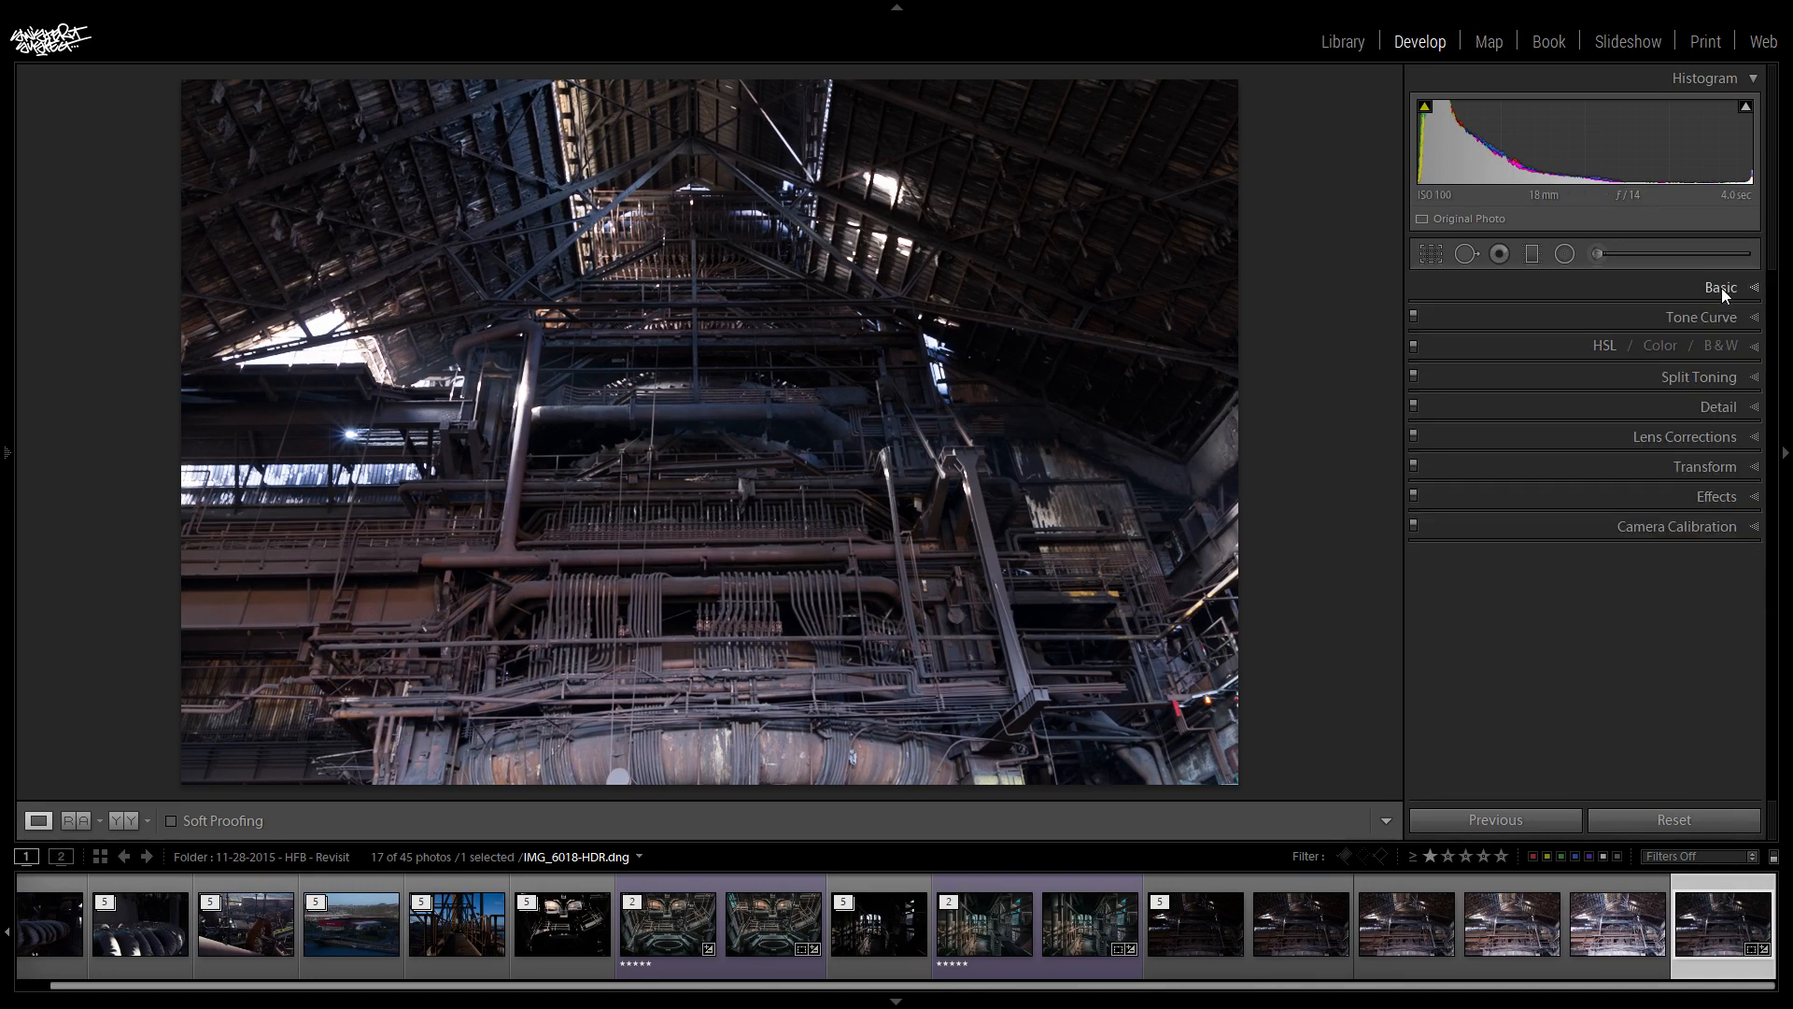
left_click(1700, 466)
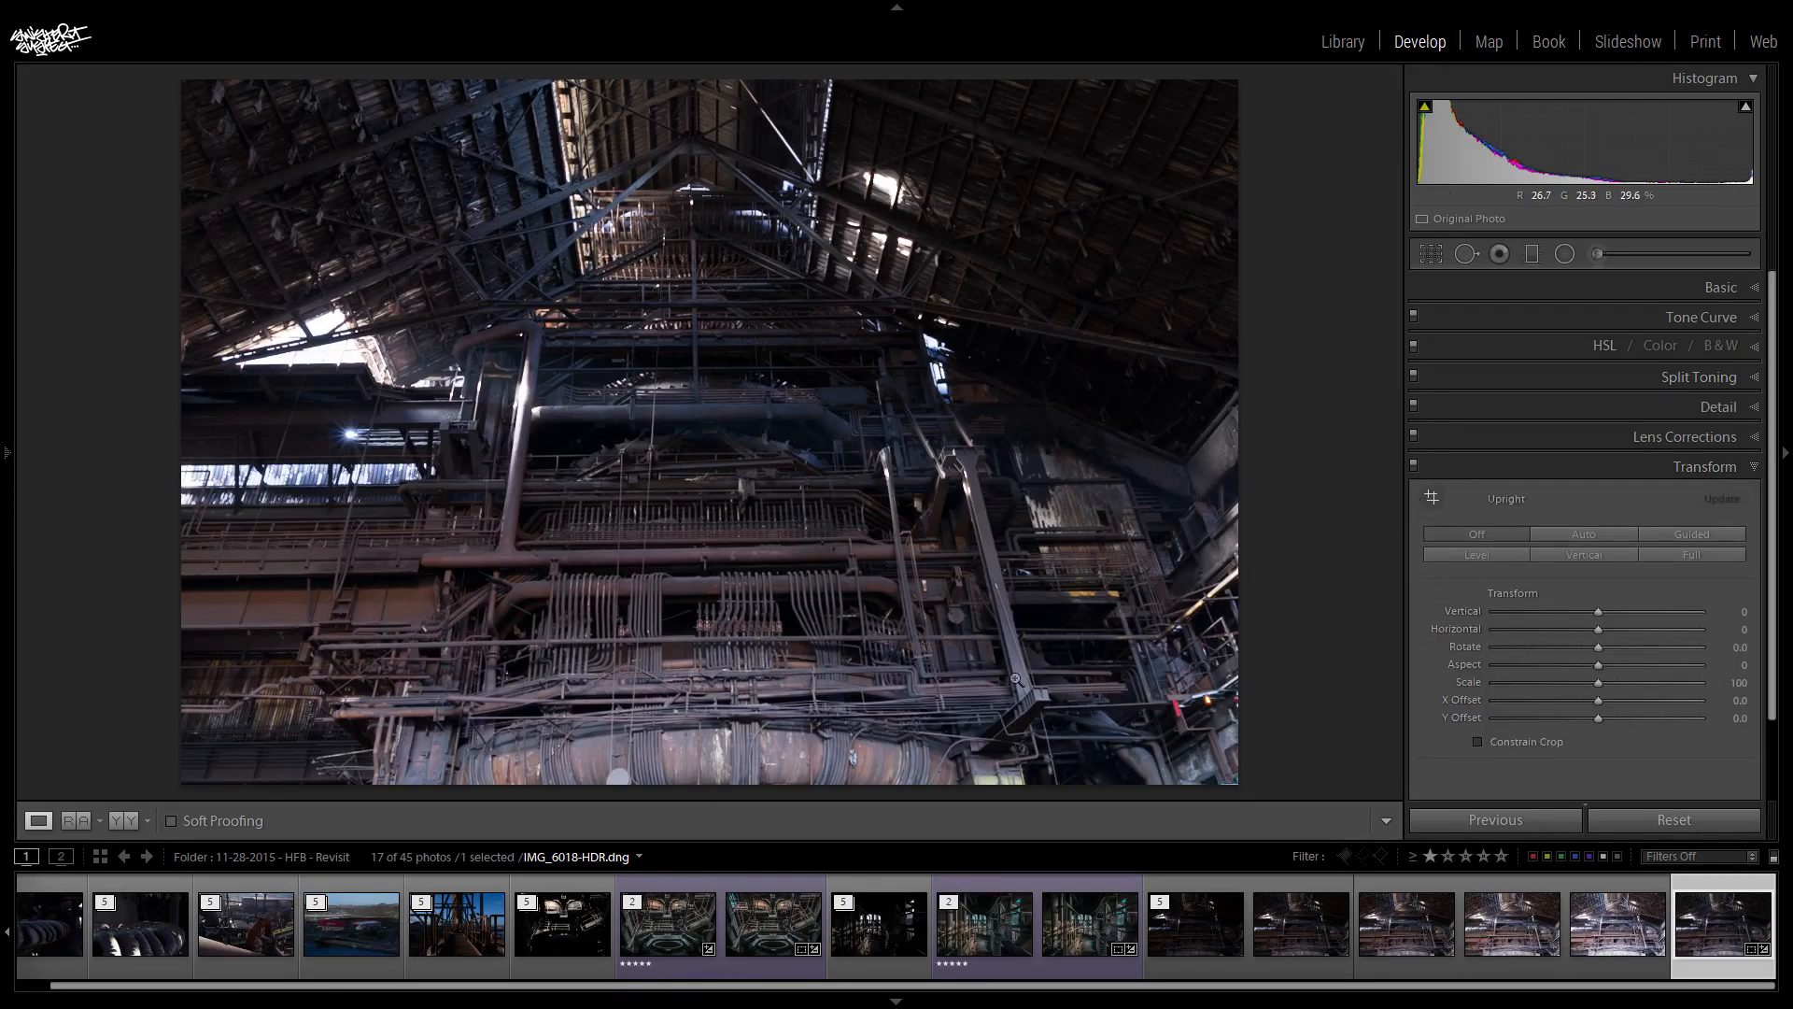
left_click(1488, 557)
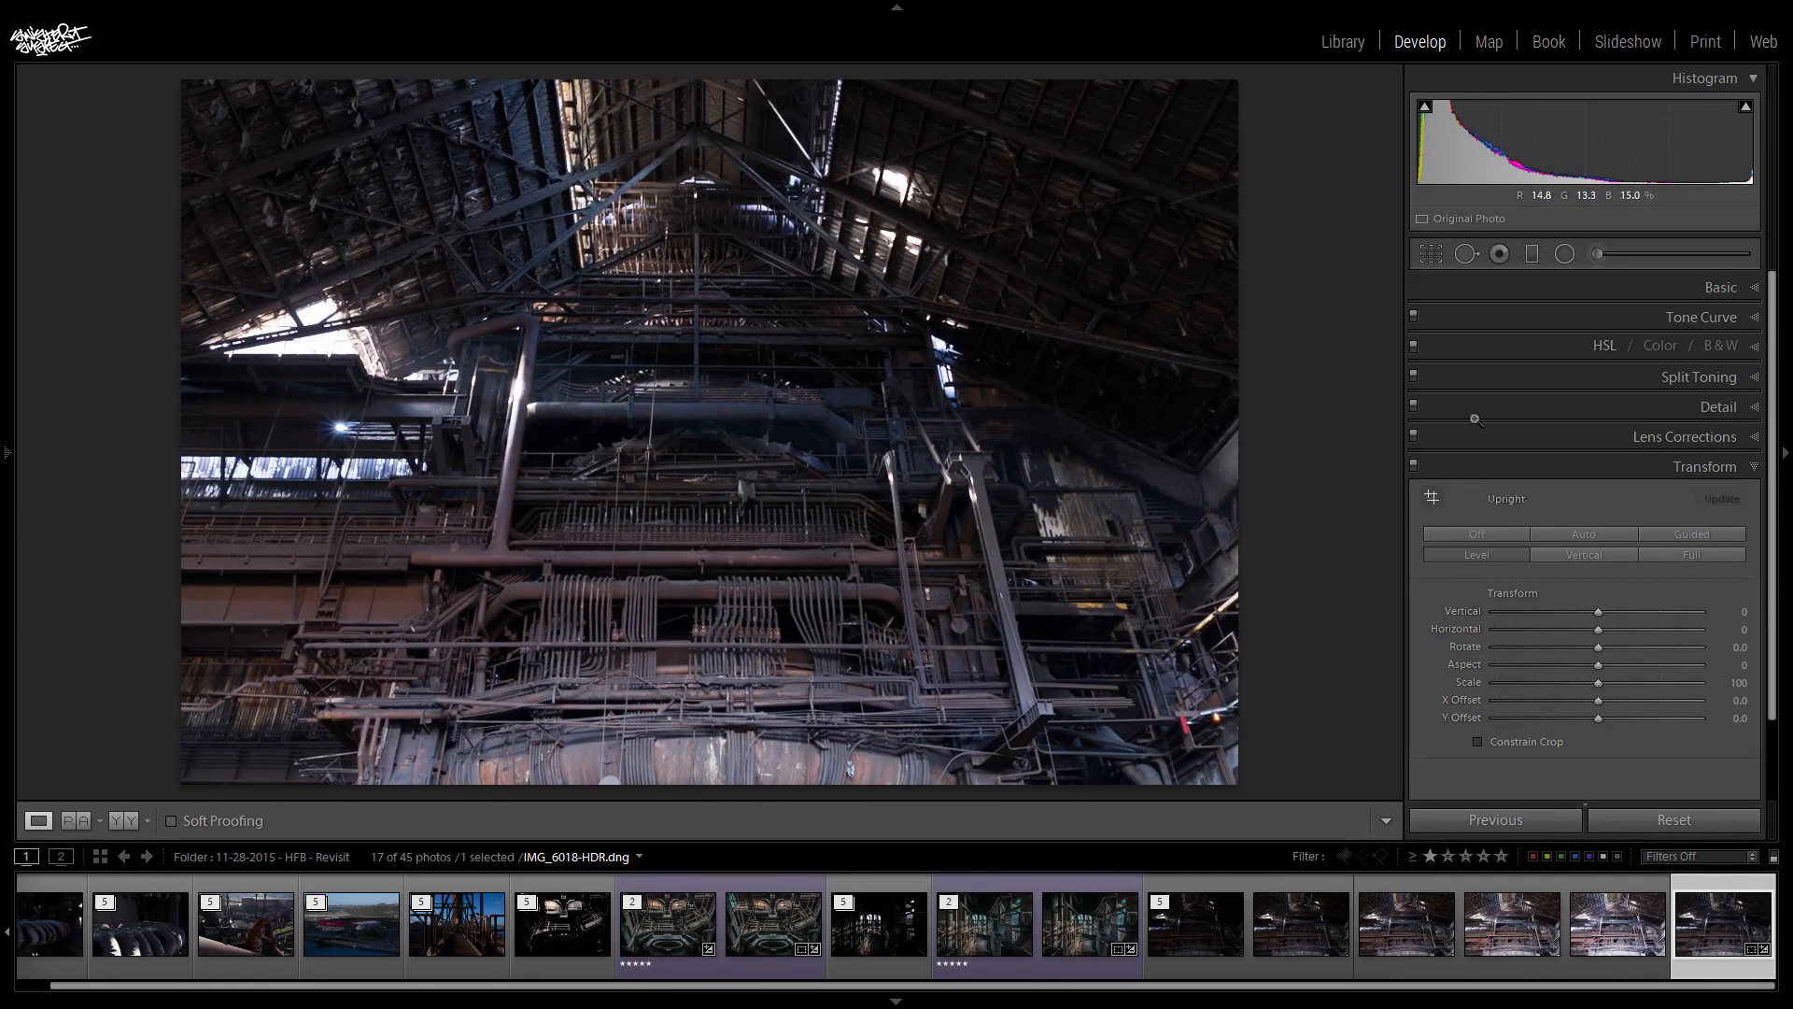
left_click_drag(1598, 611, 1599, 612)
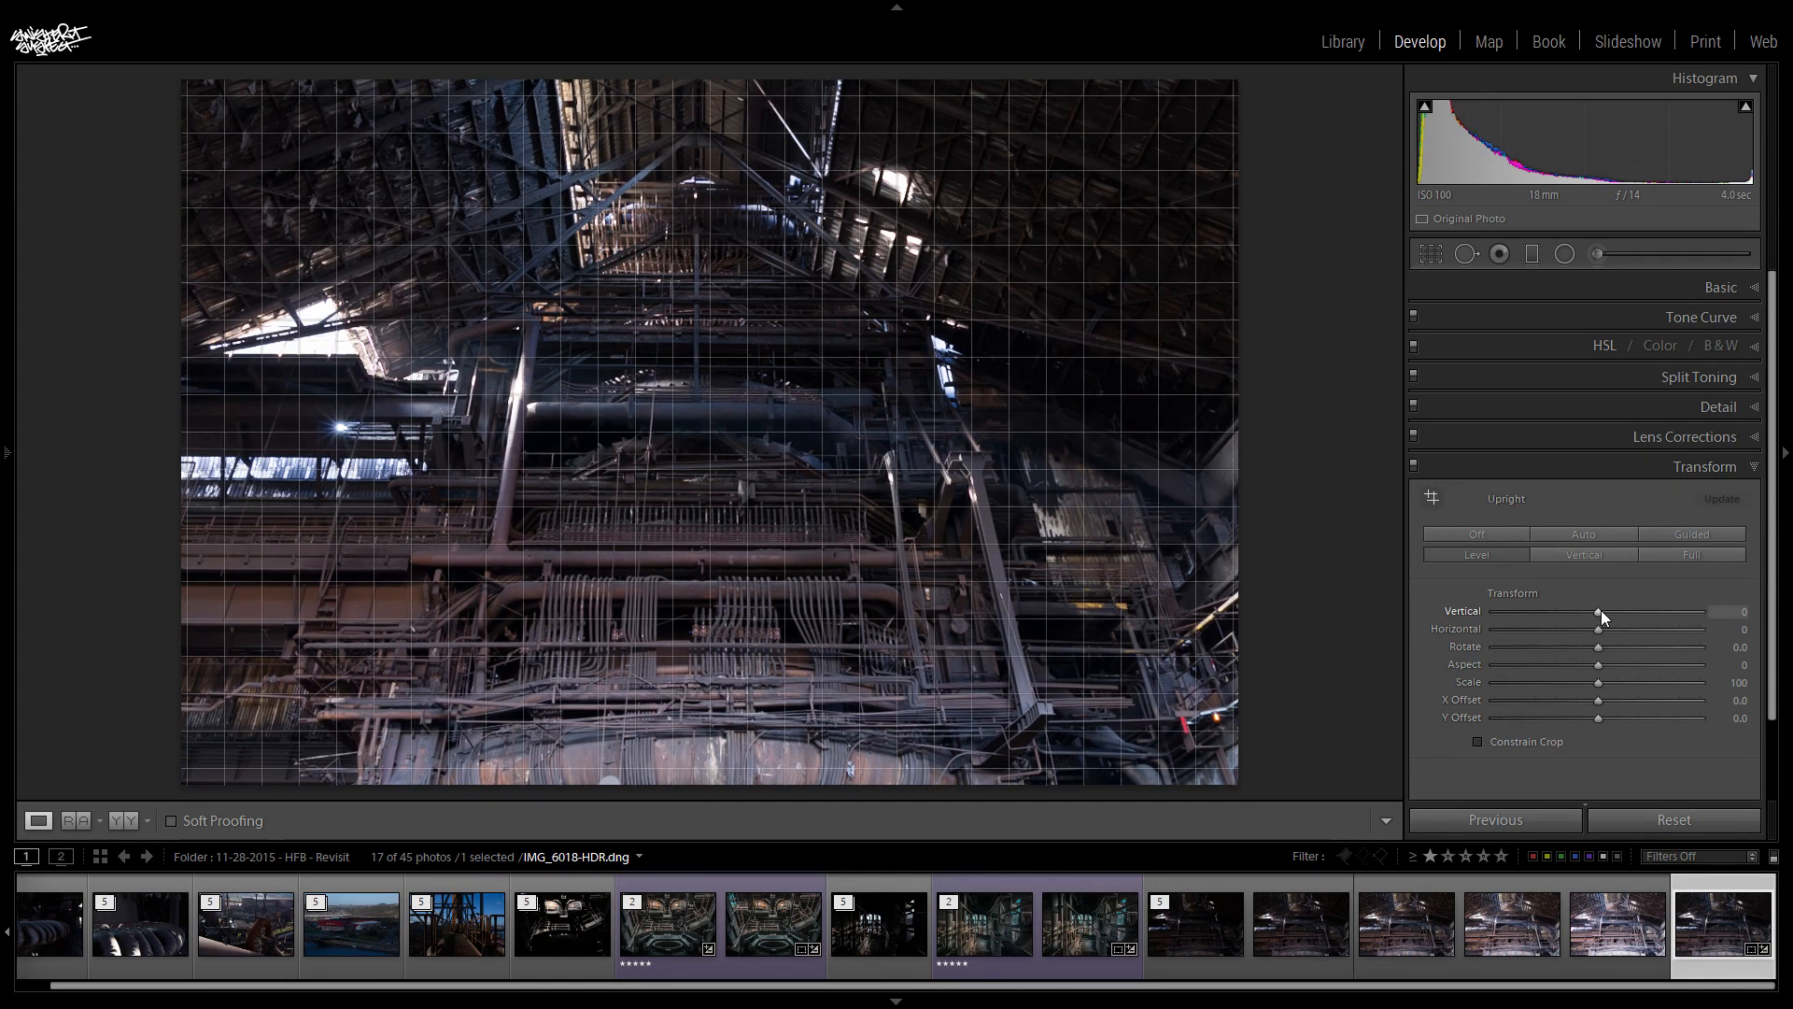
- Crop the HDR photo slightly inward from its upper-right corner at the original aspect ratio, and open the Basic adjustments
left_click_drag(1601, 609, 1600, 608)
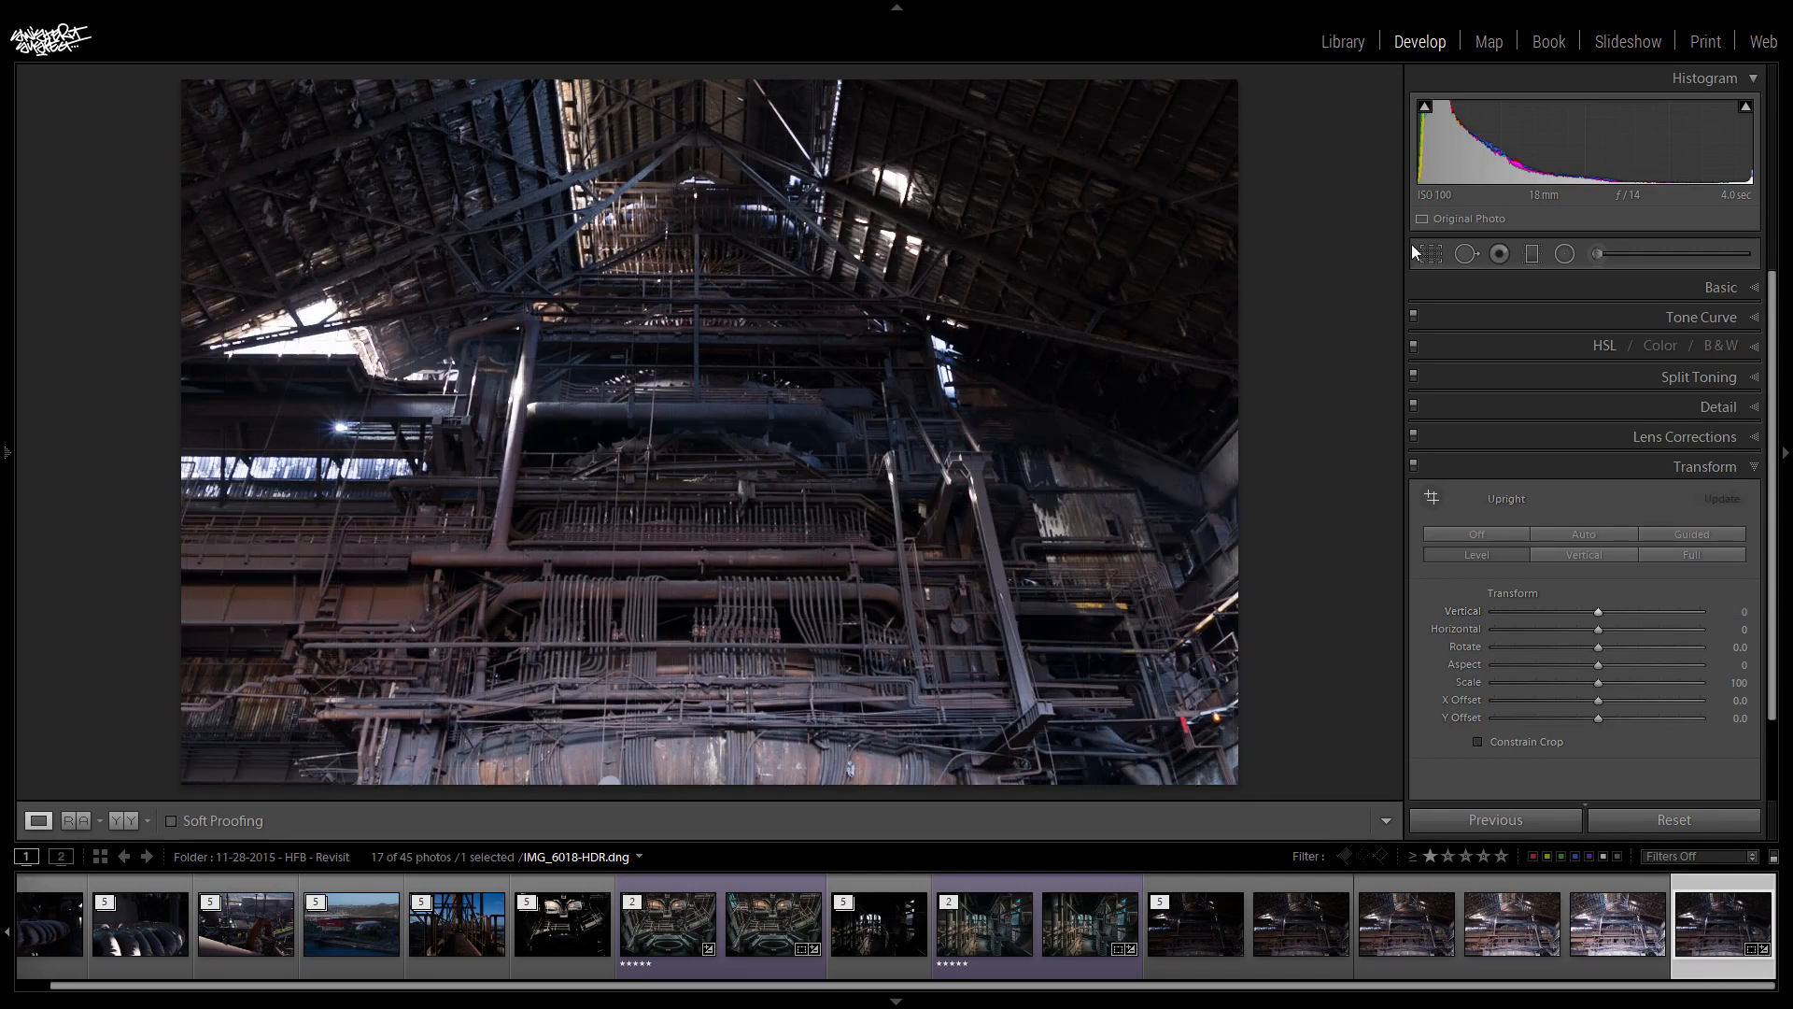
key("r")
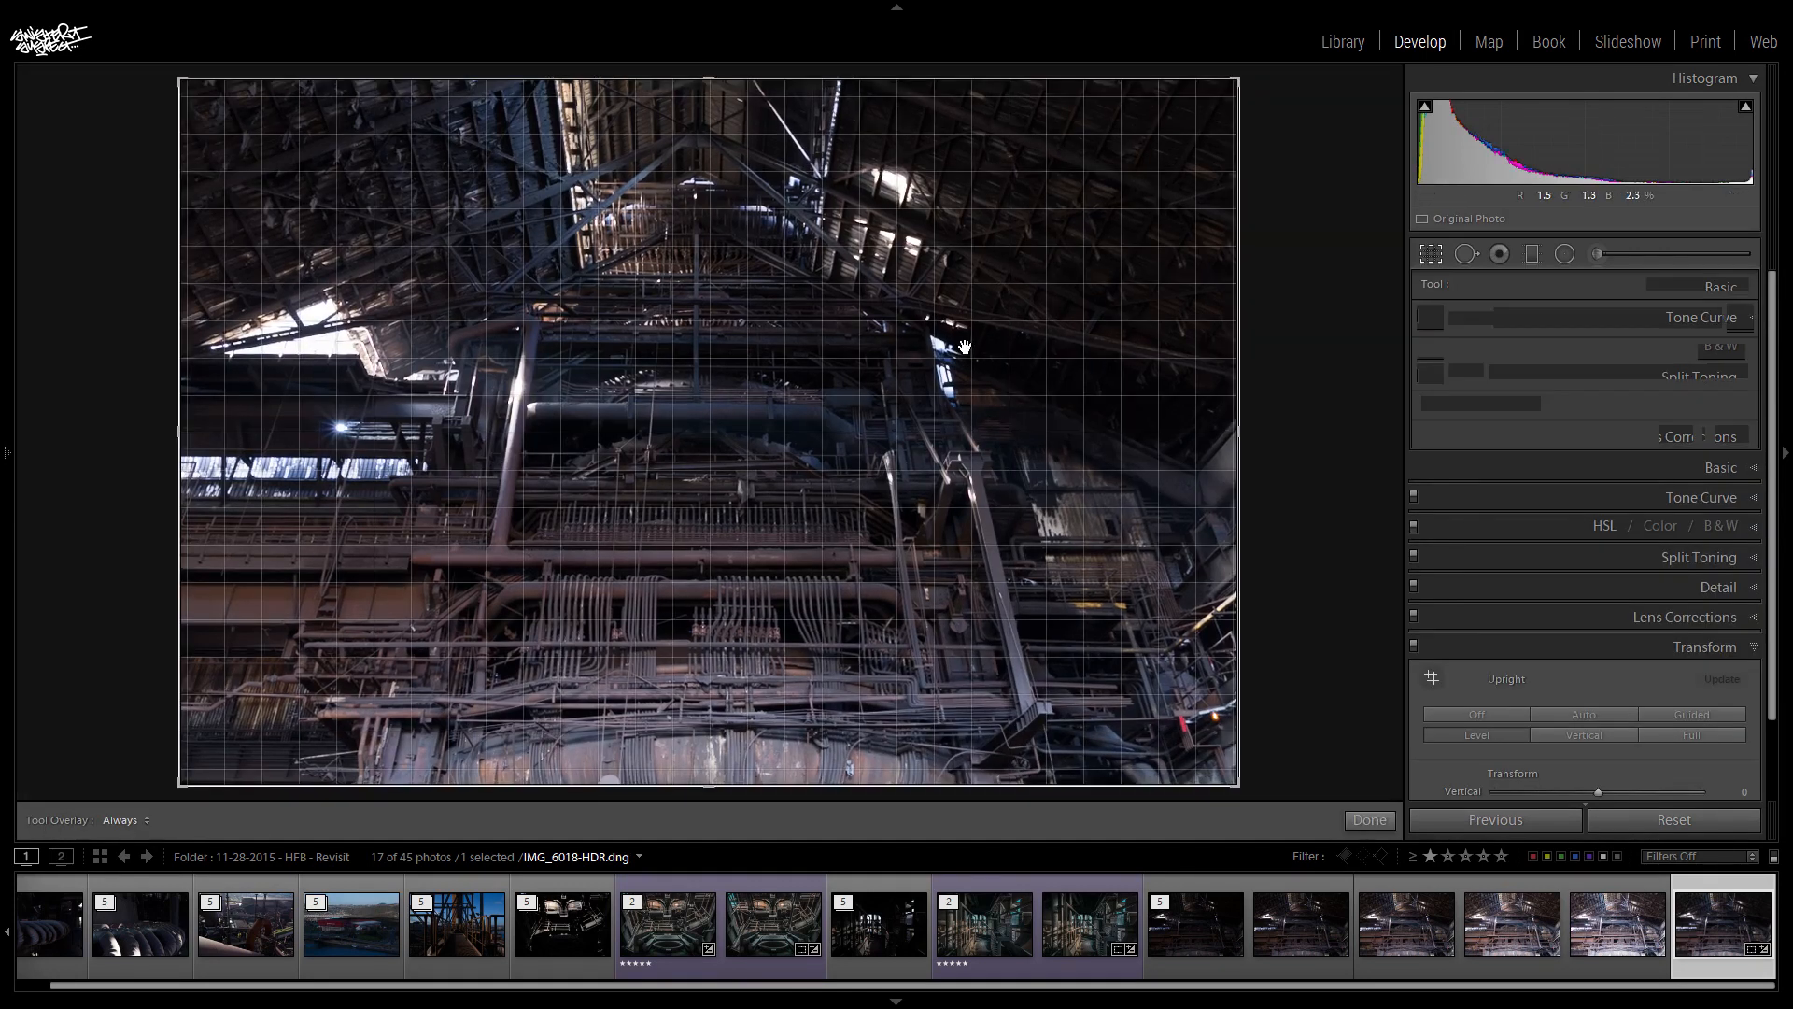
left_click_drag(1239, 78, 1223, 81)
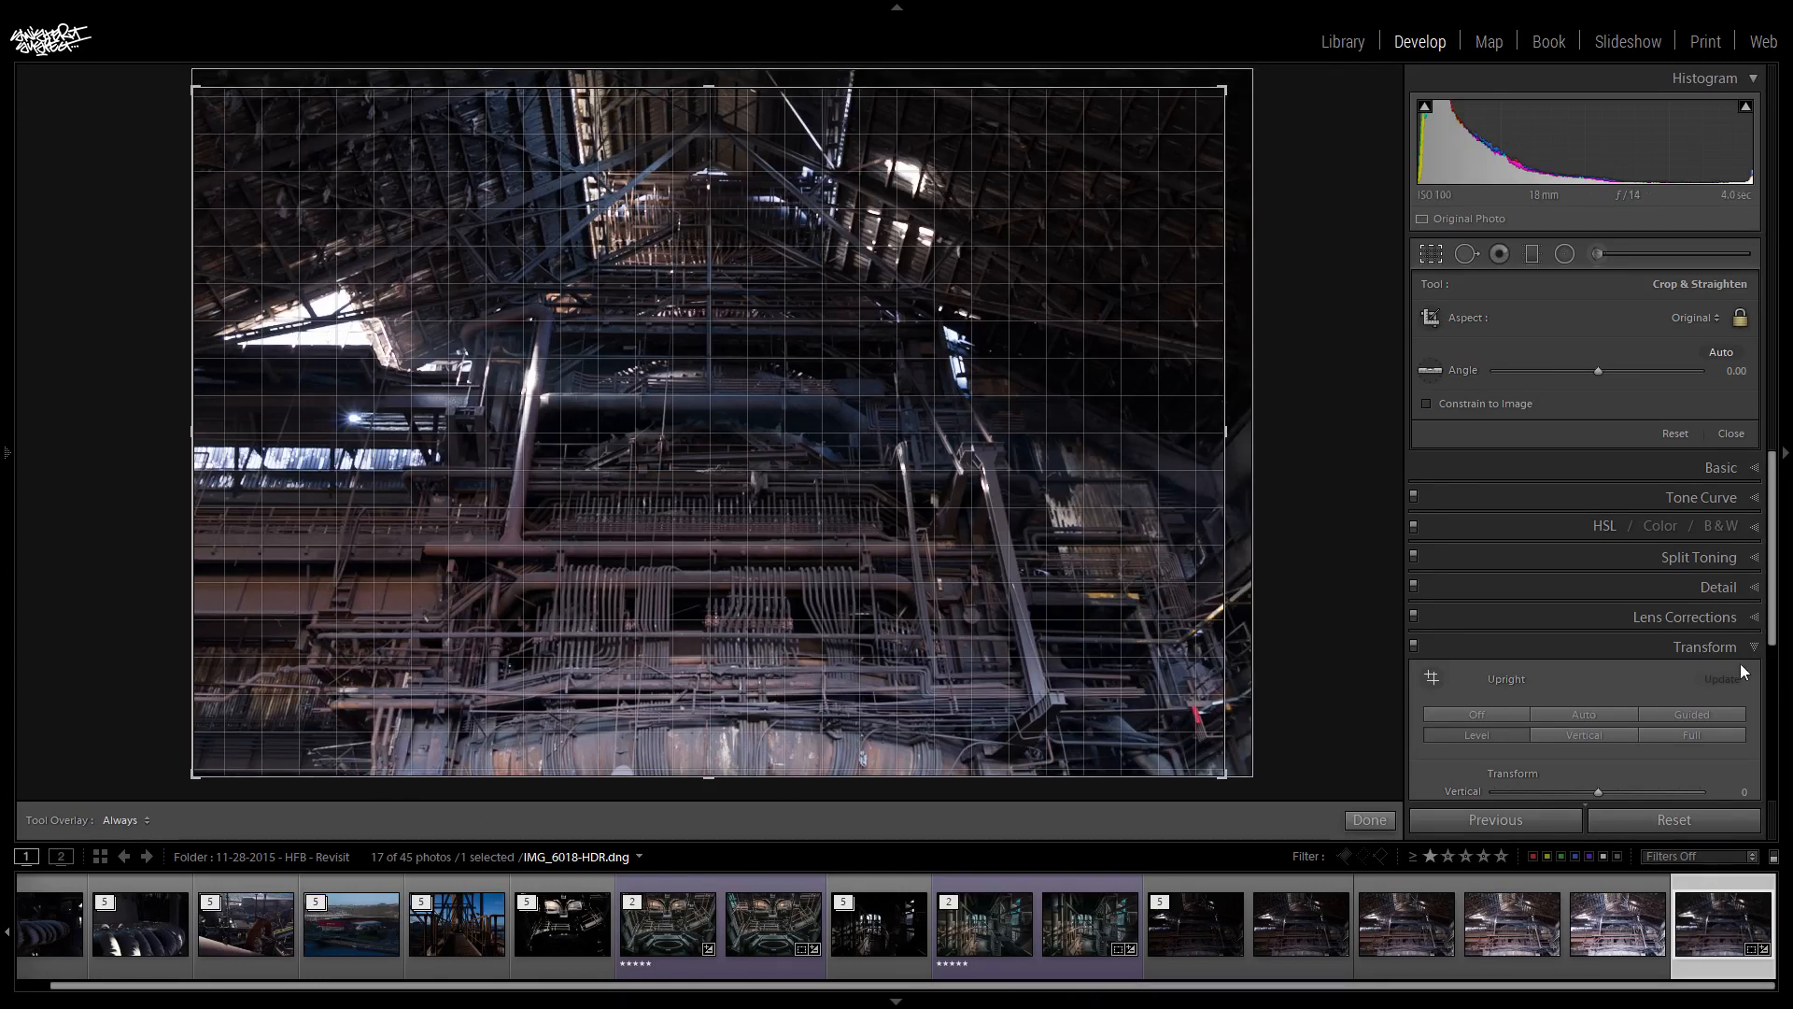
left_click(1432, 253)
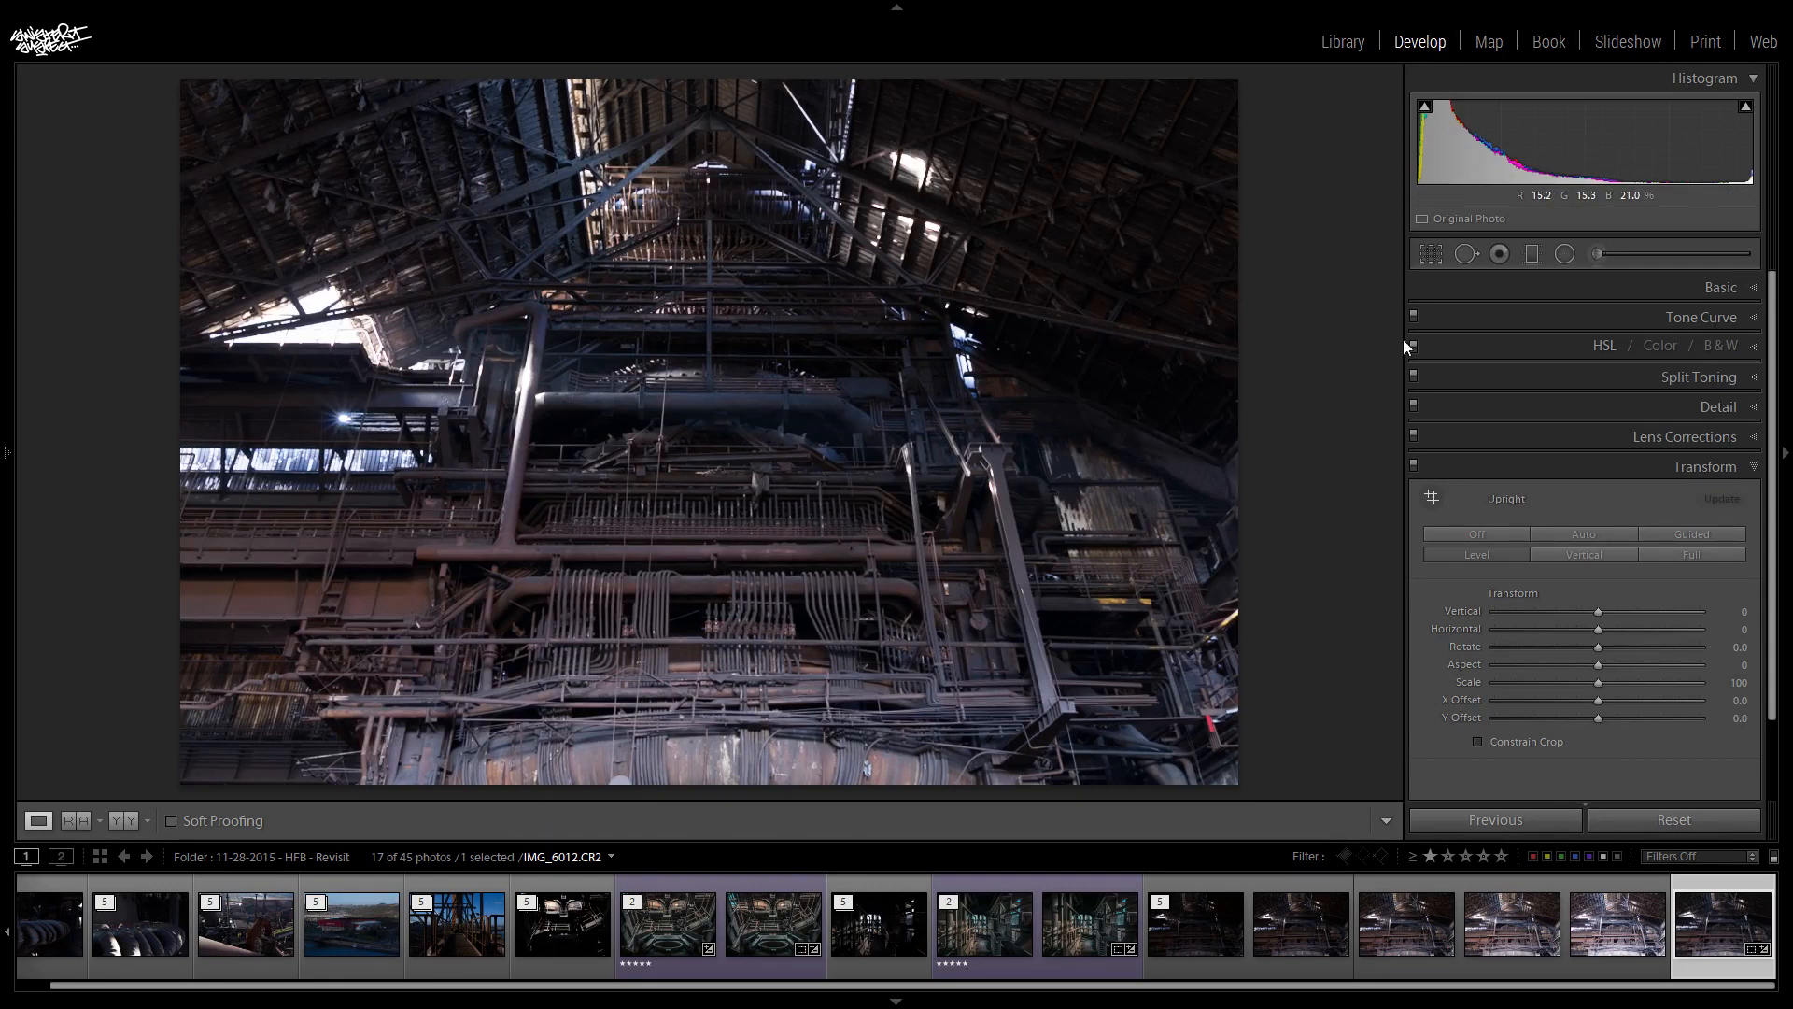
left_click(1651, 467)
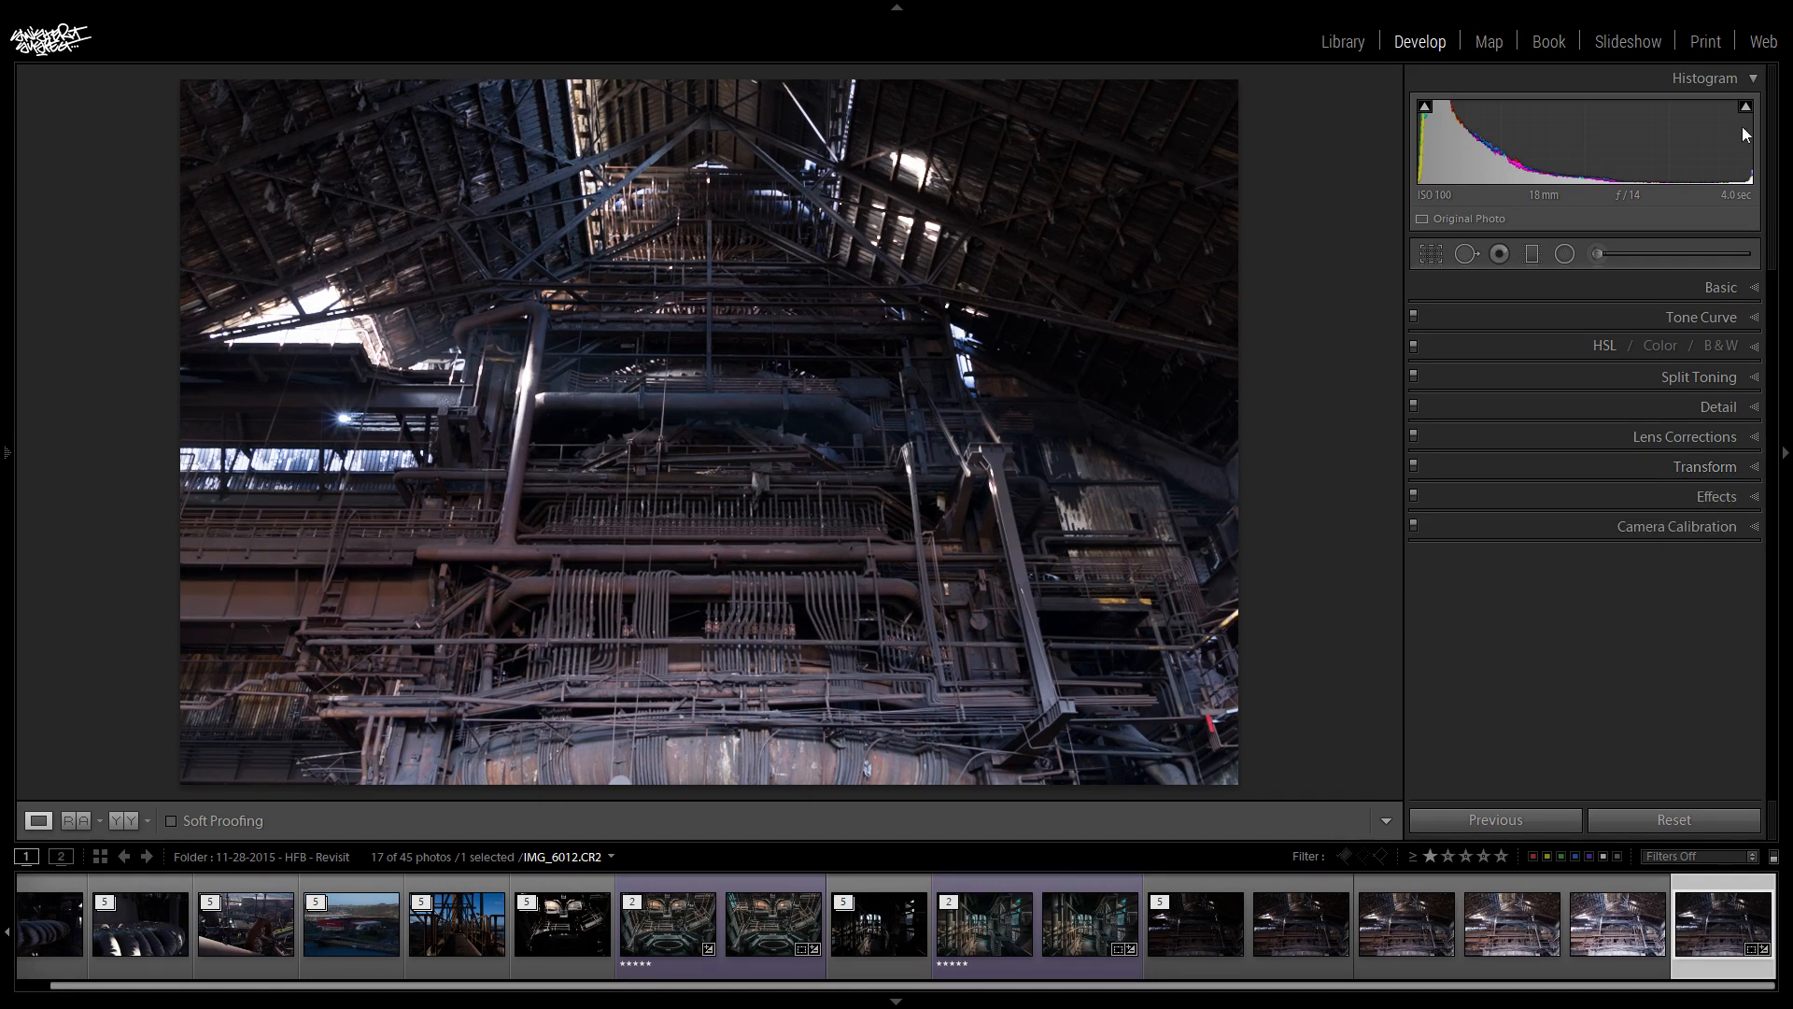
left_click(1685, 289)
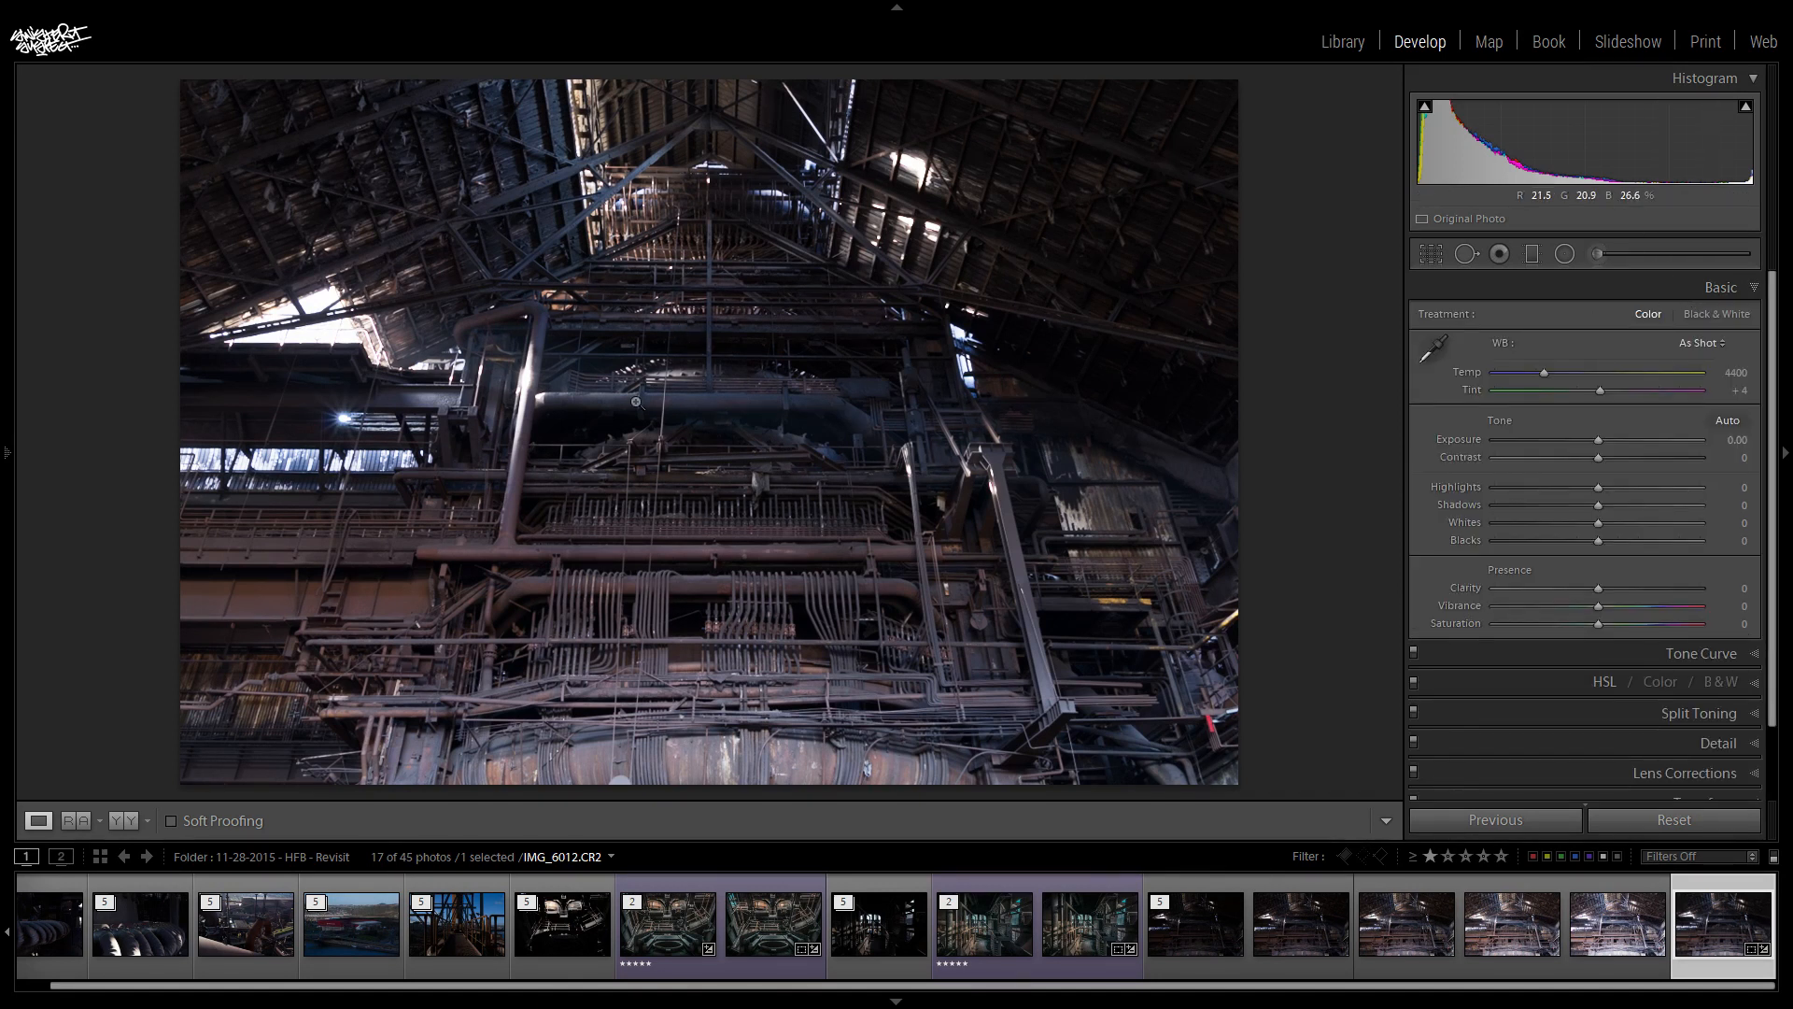
- Try Highlights at -63 and -100 and Shadows at +100 on the HDR photo, resetting both to 0
left_click_drag(1593, 488, 1532, 482)
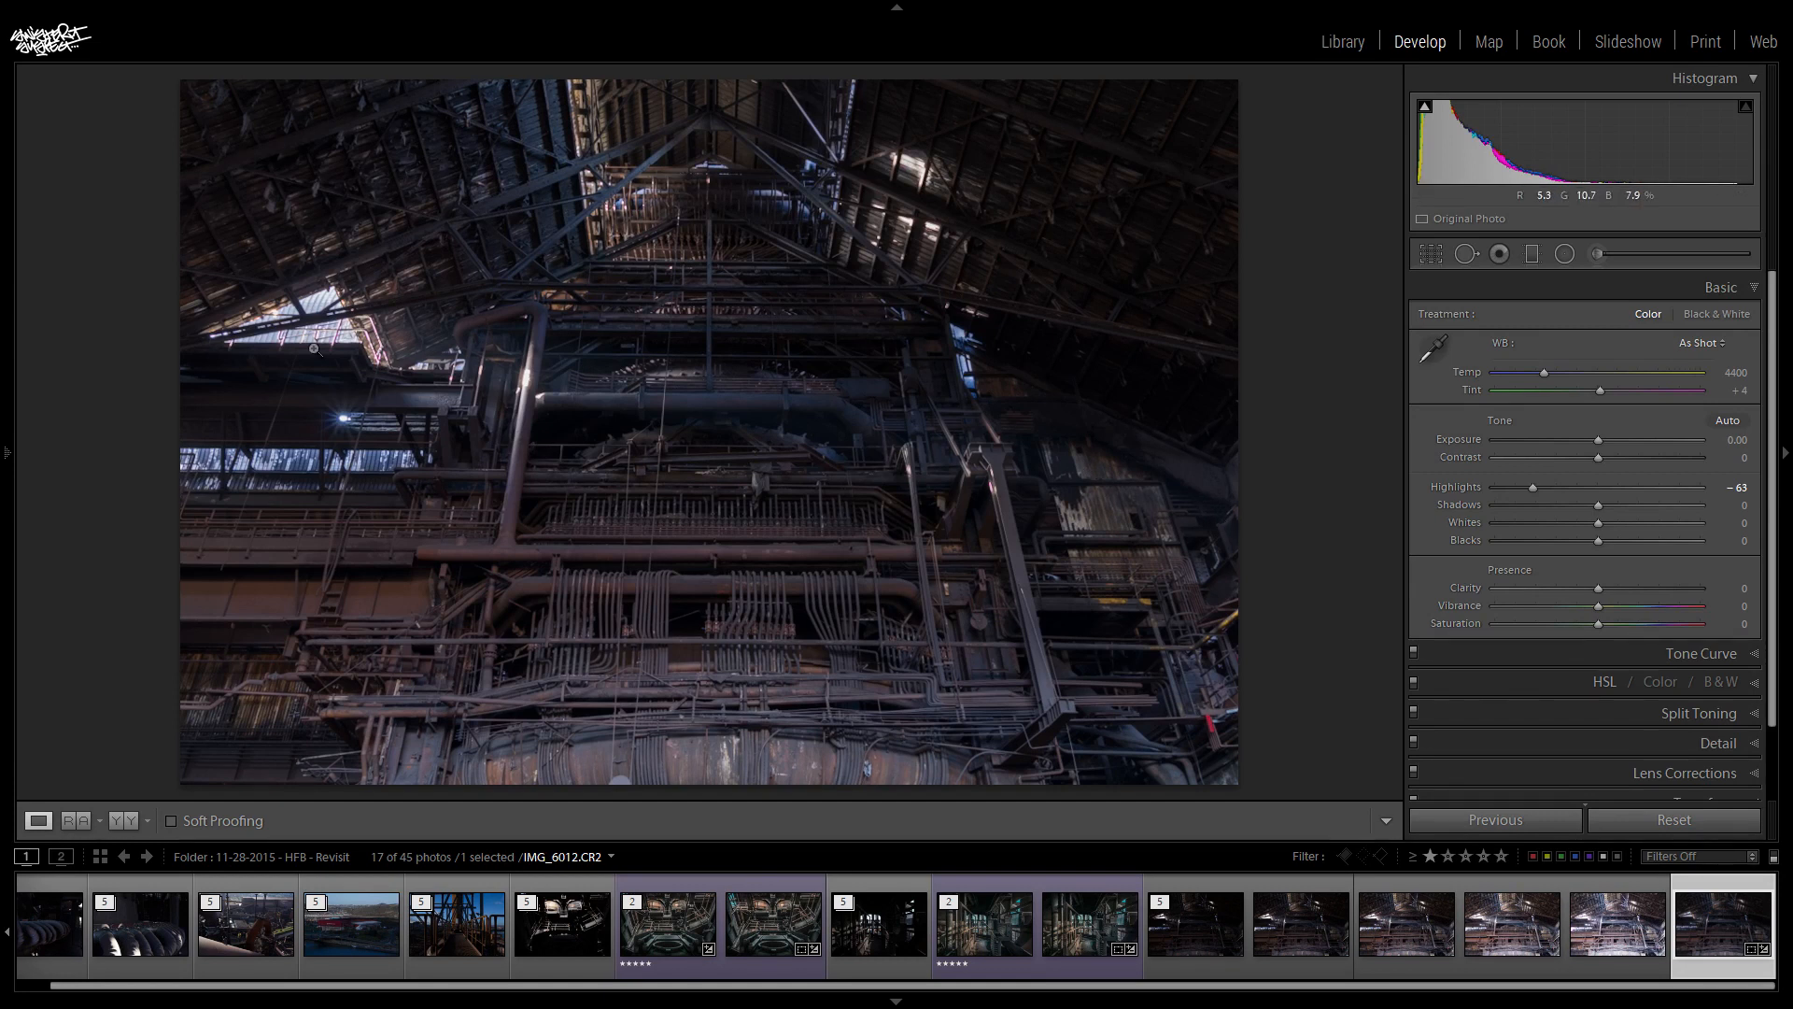
double_click(1534, 487)
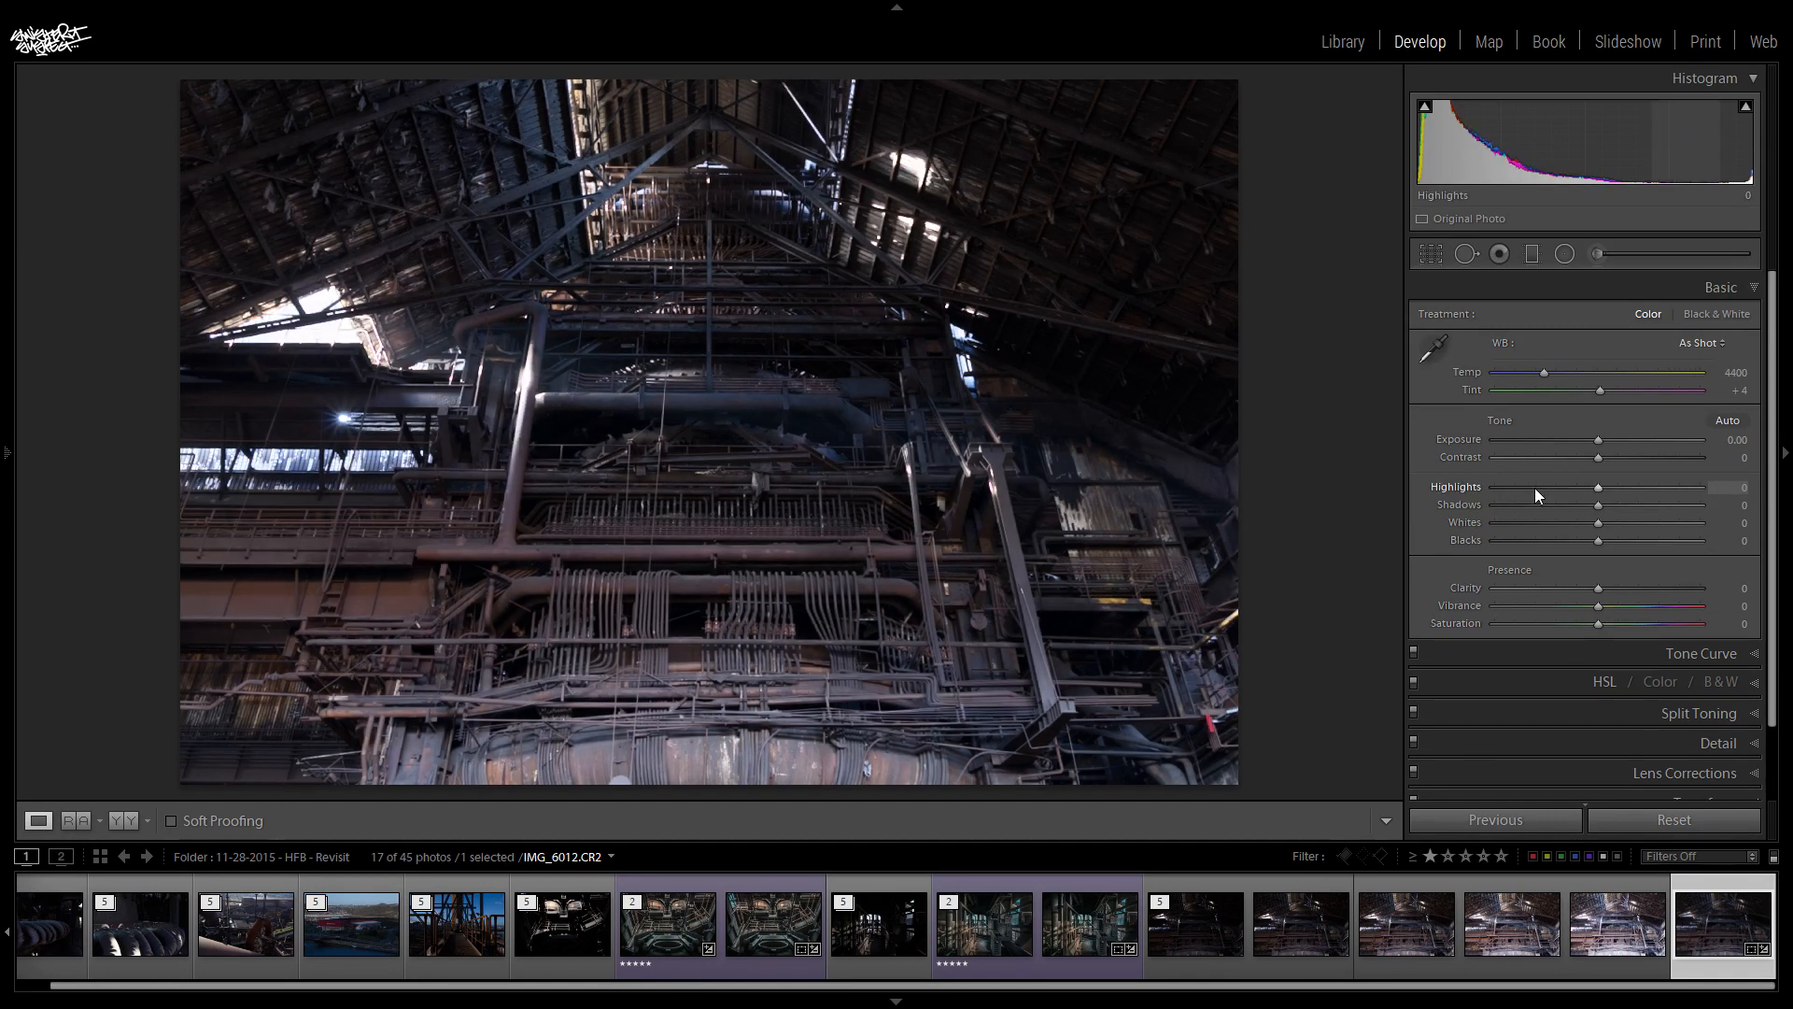
left_click_drag(1601, 489, 1444, 490)
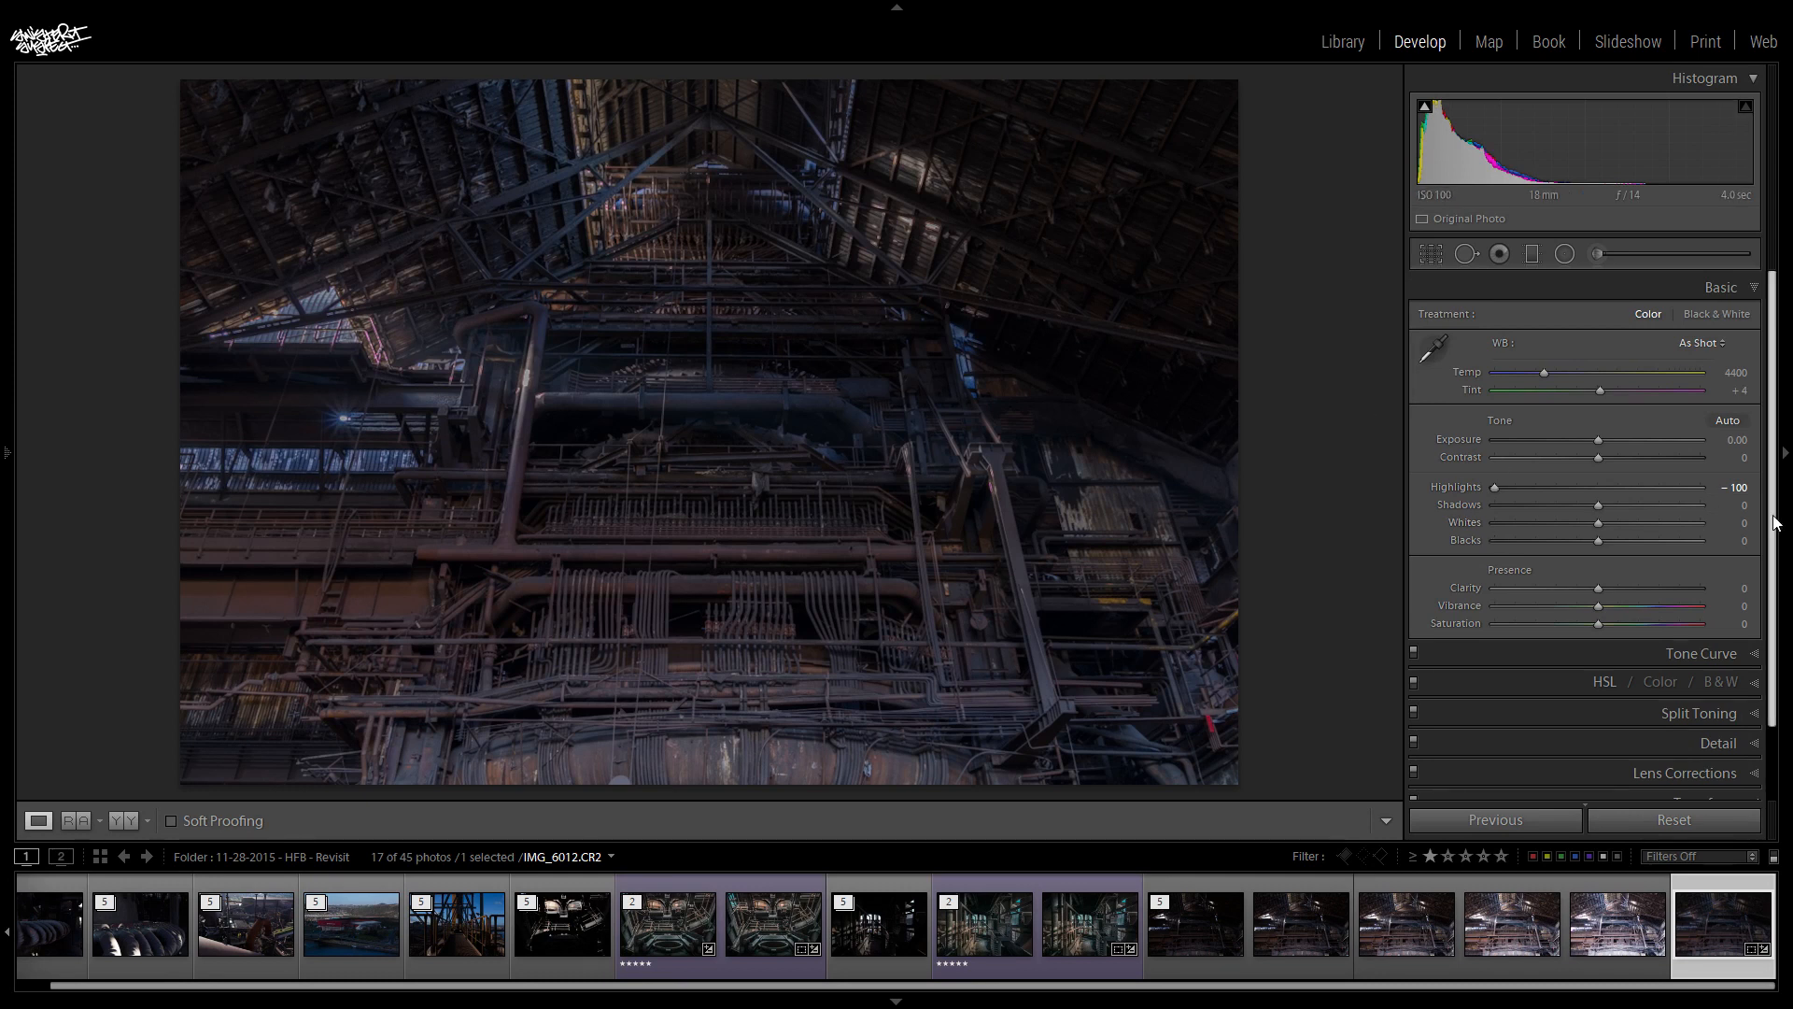
left_click_drag(1599, 505, 1770, 528)
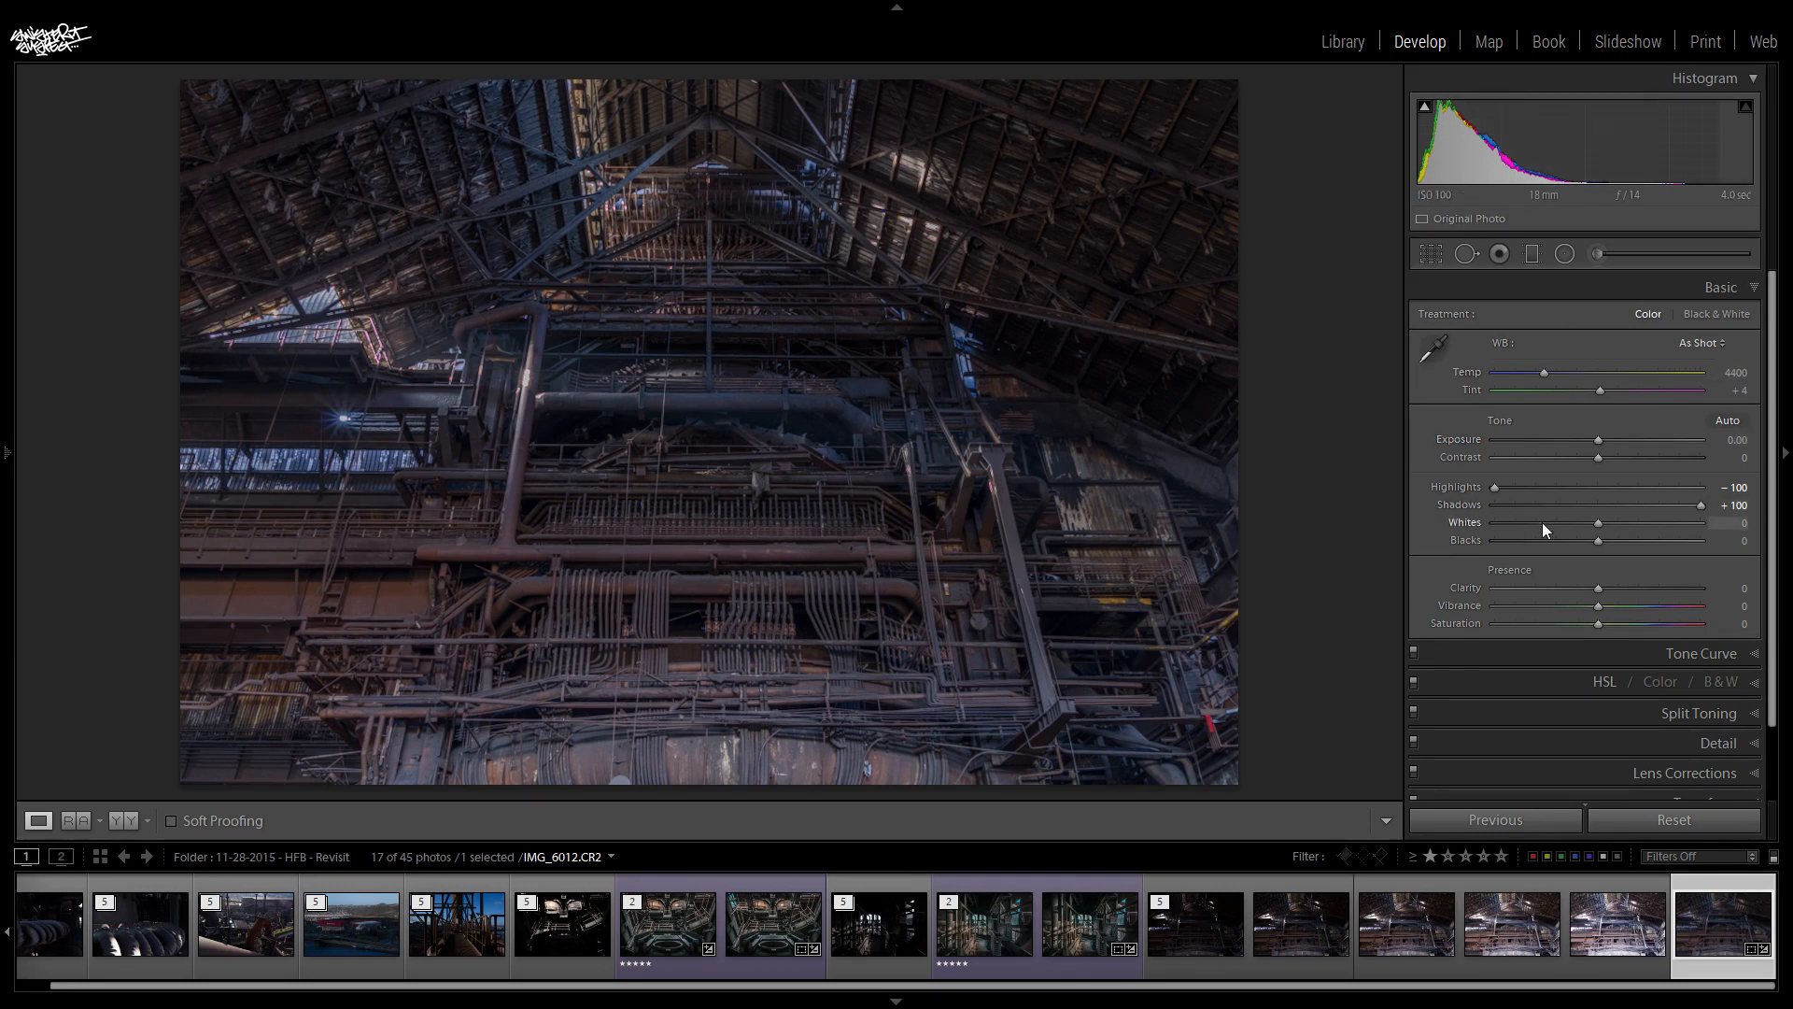
double_click(1495, 487)
double_click(1700, 506)
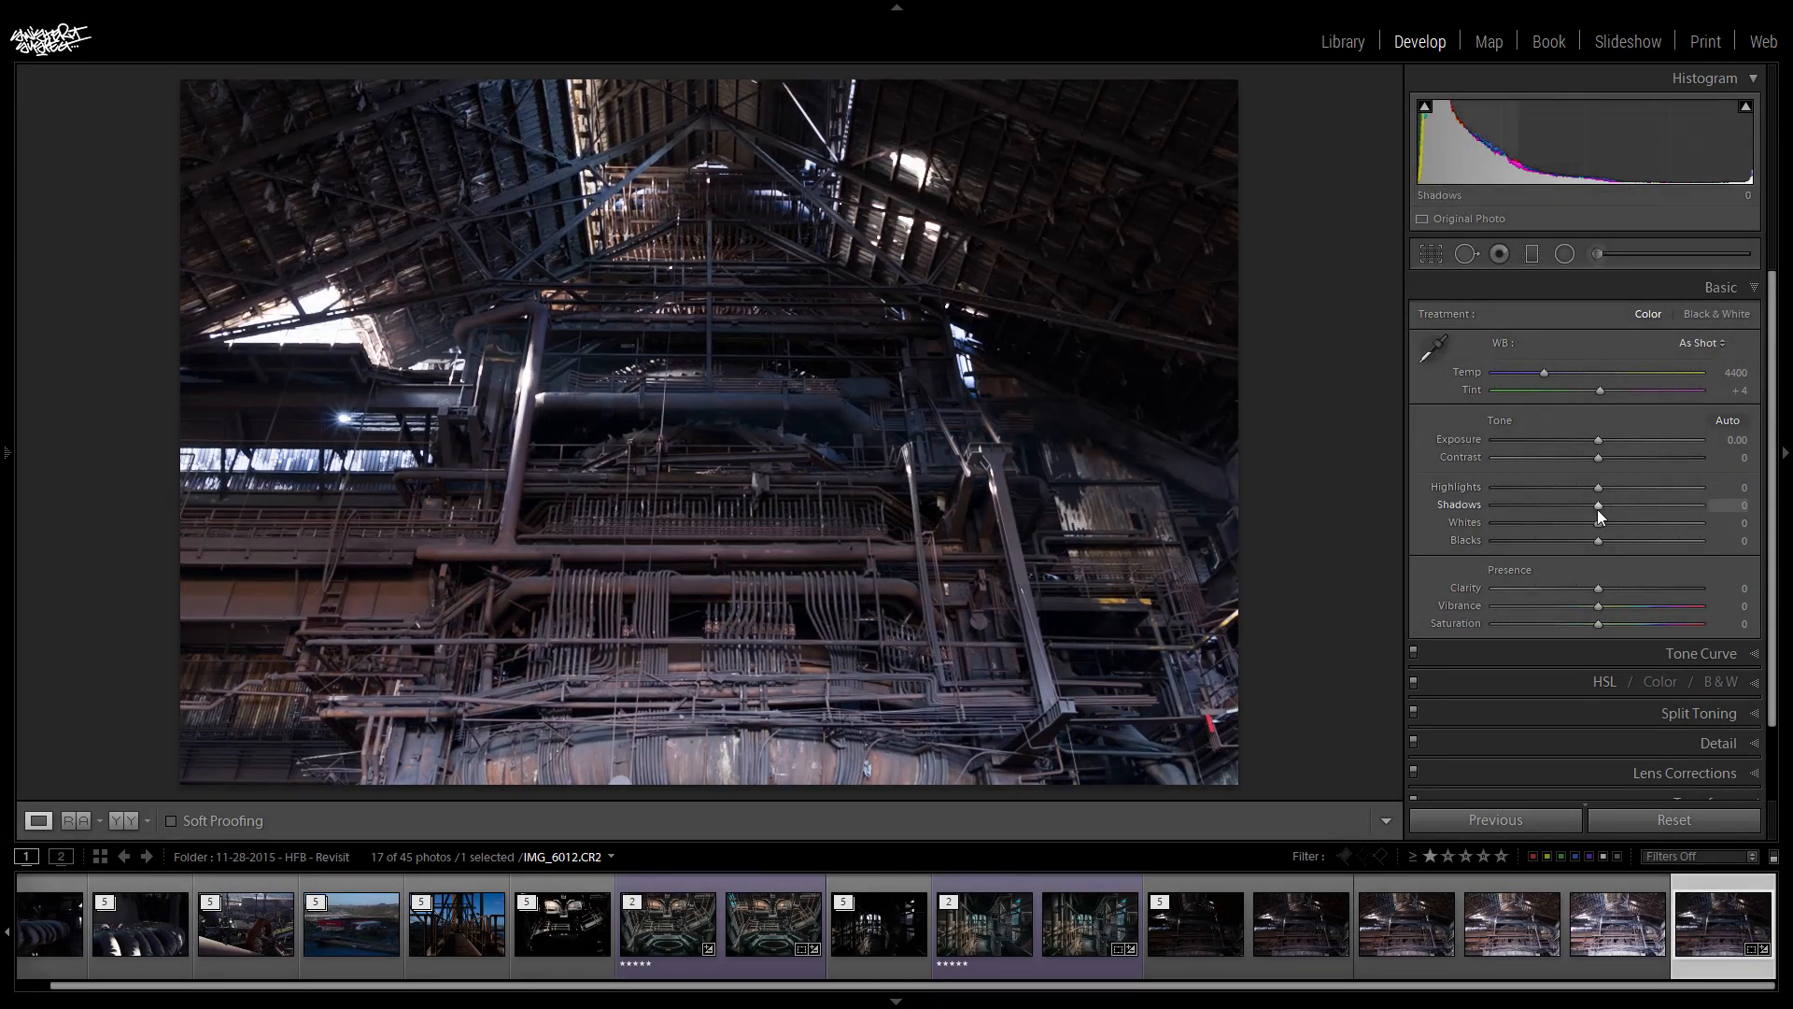
- Set the HDR photo's Shadows to +100, Highlights to -100 and Exposure to +0.41
left_click_drag(1637, 501, 1723, 513)
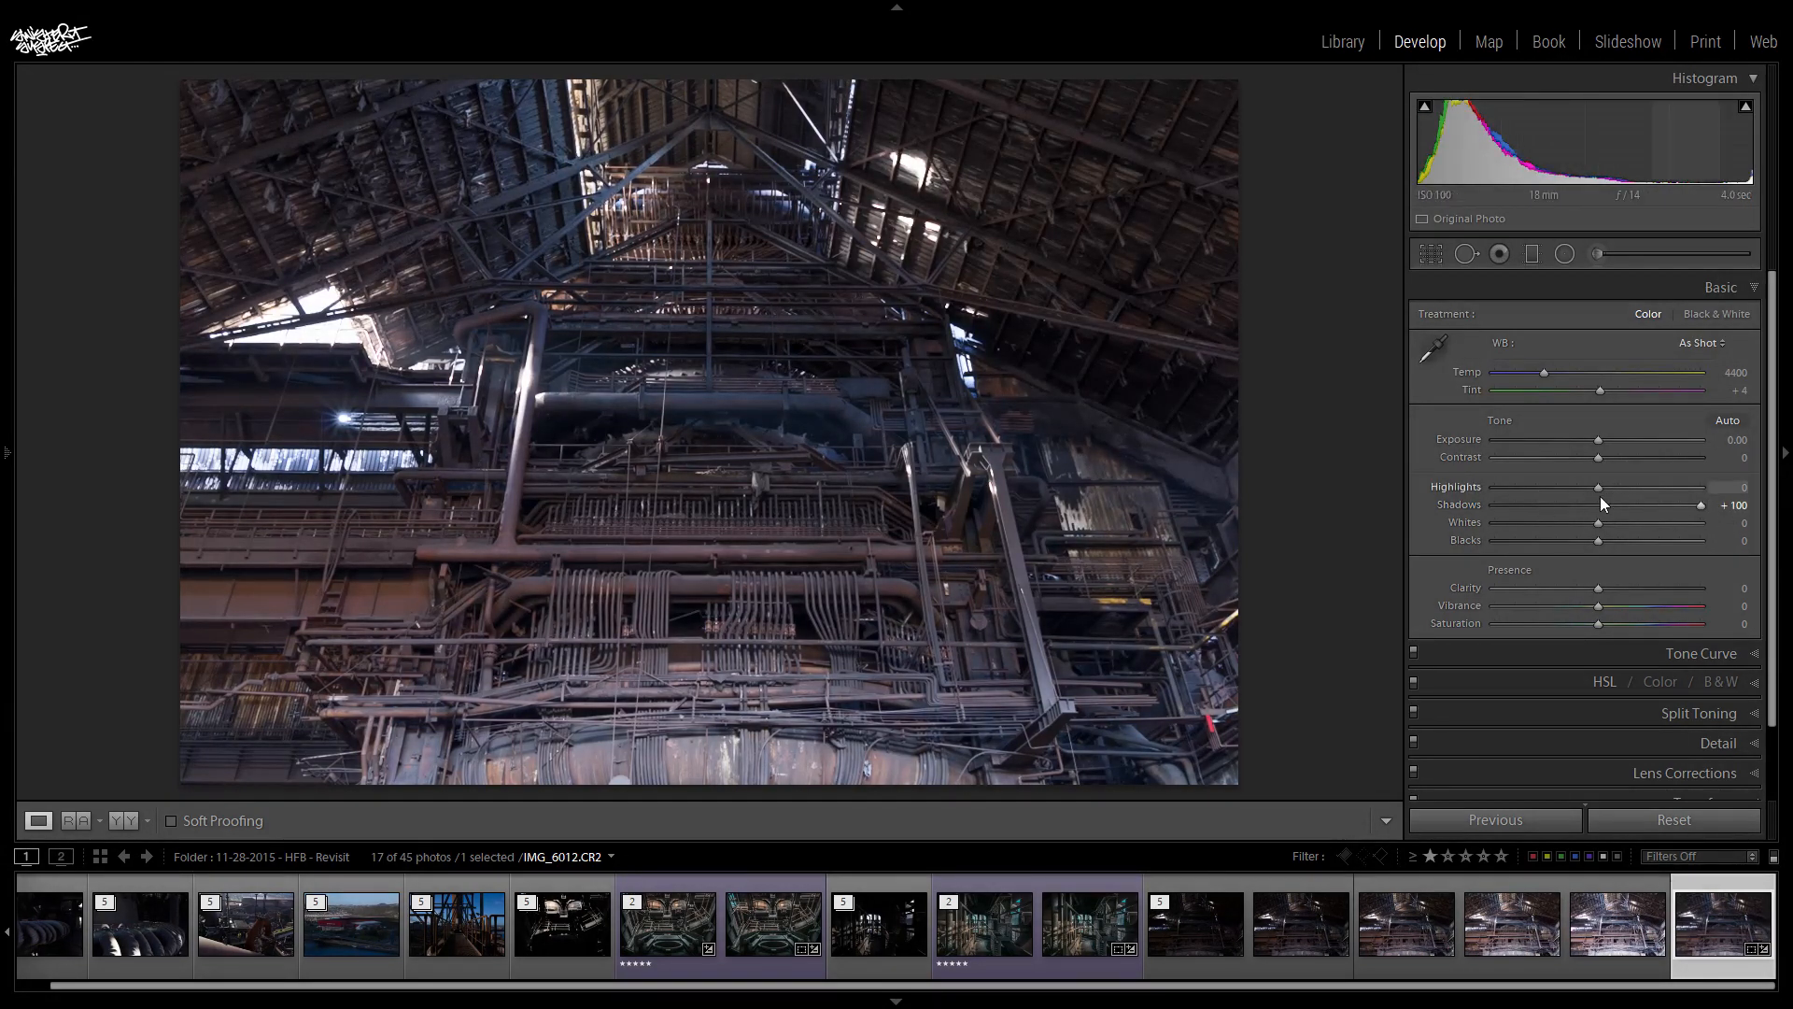
left_click_drag(1597, 490, 1473, 500)
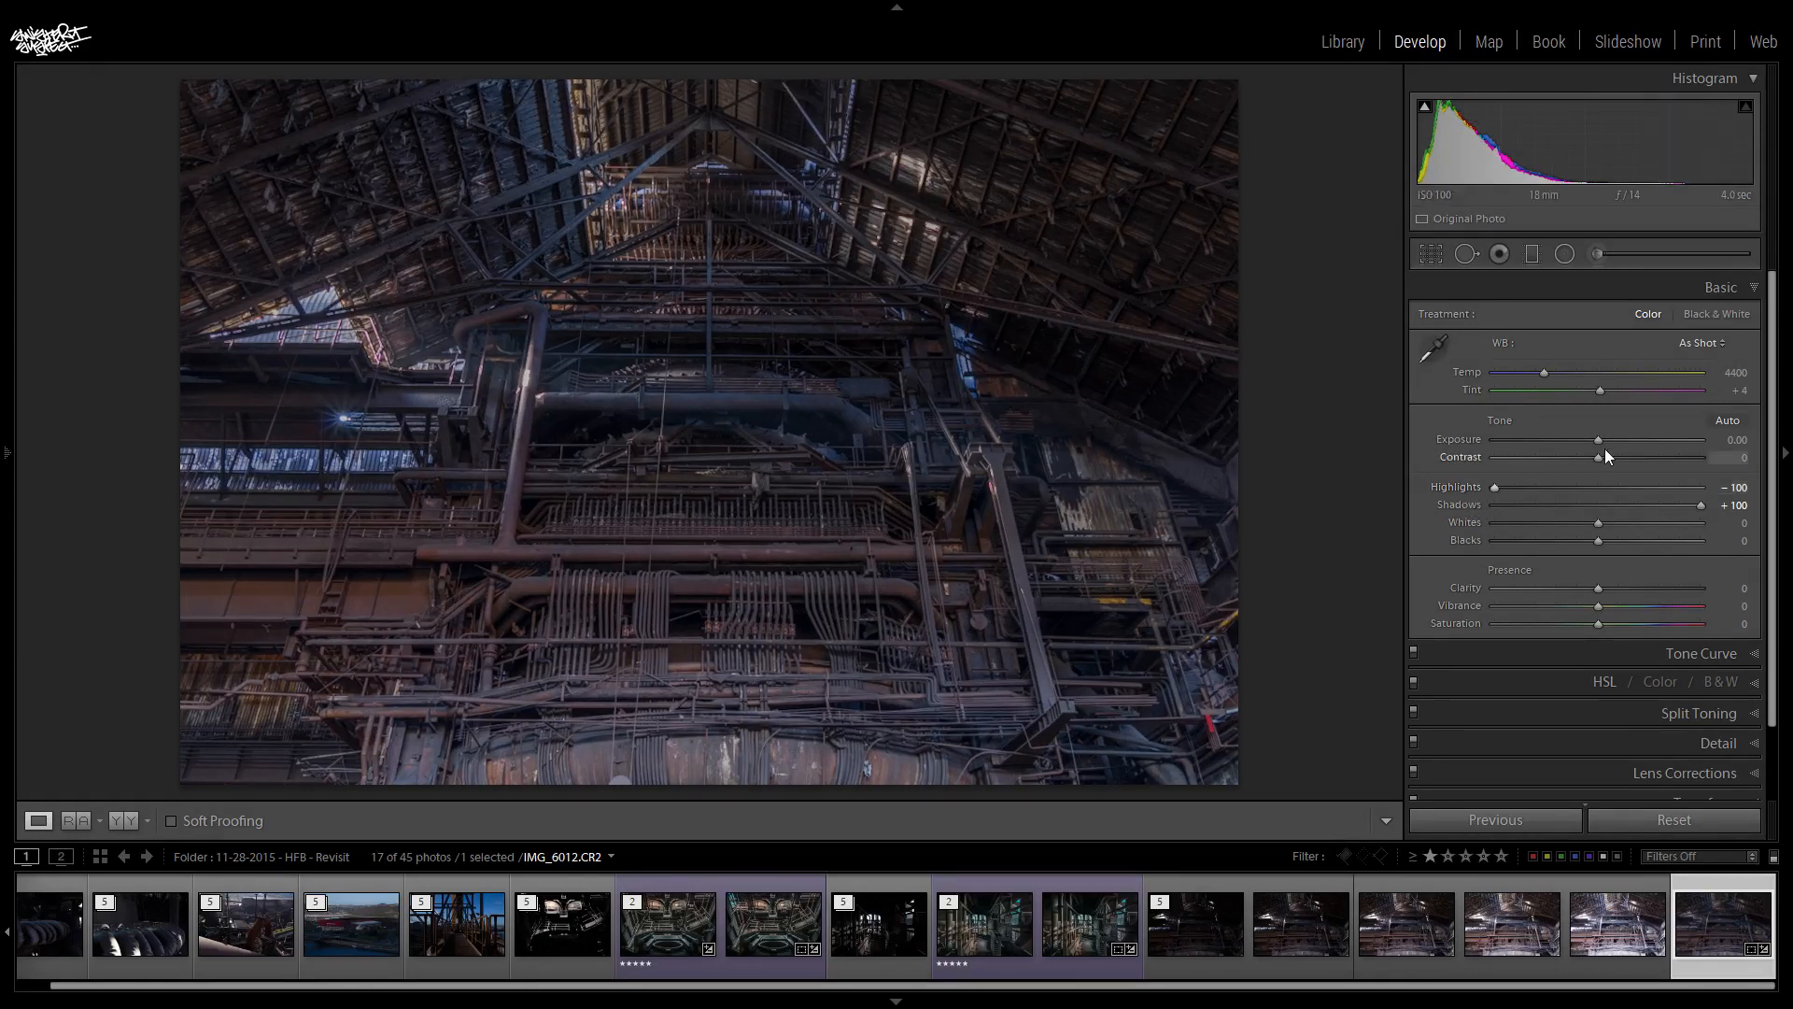
left_click_drag(1597, 439, 1600, 439)
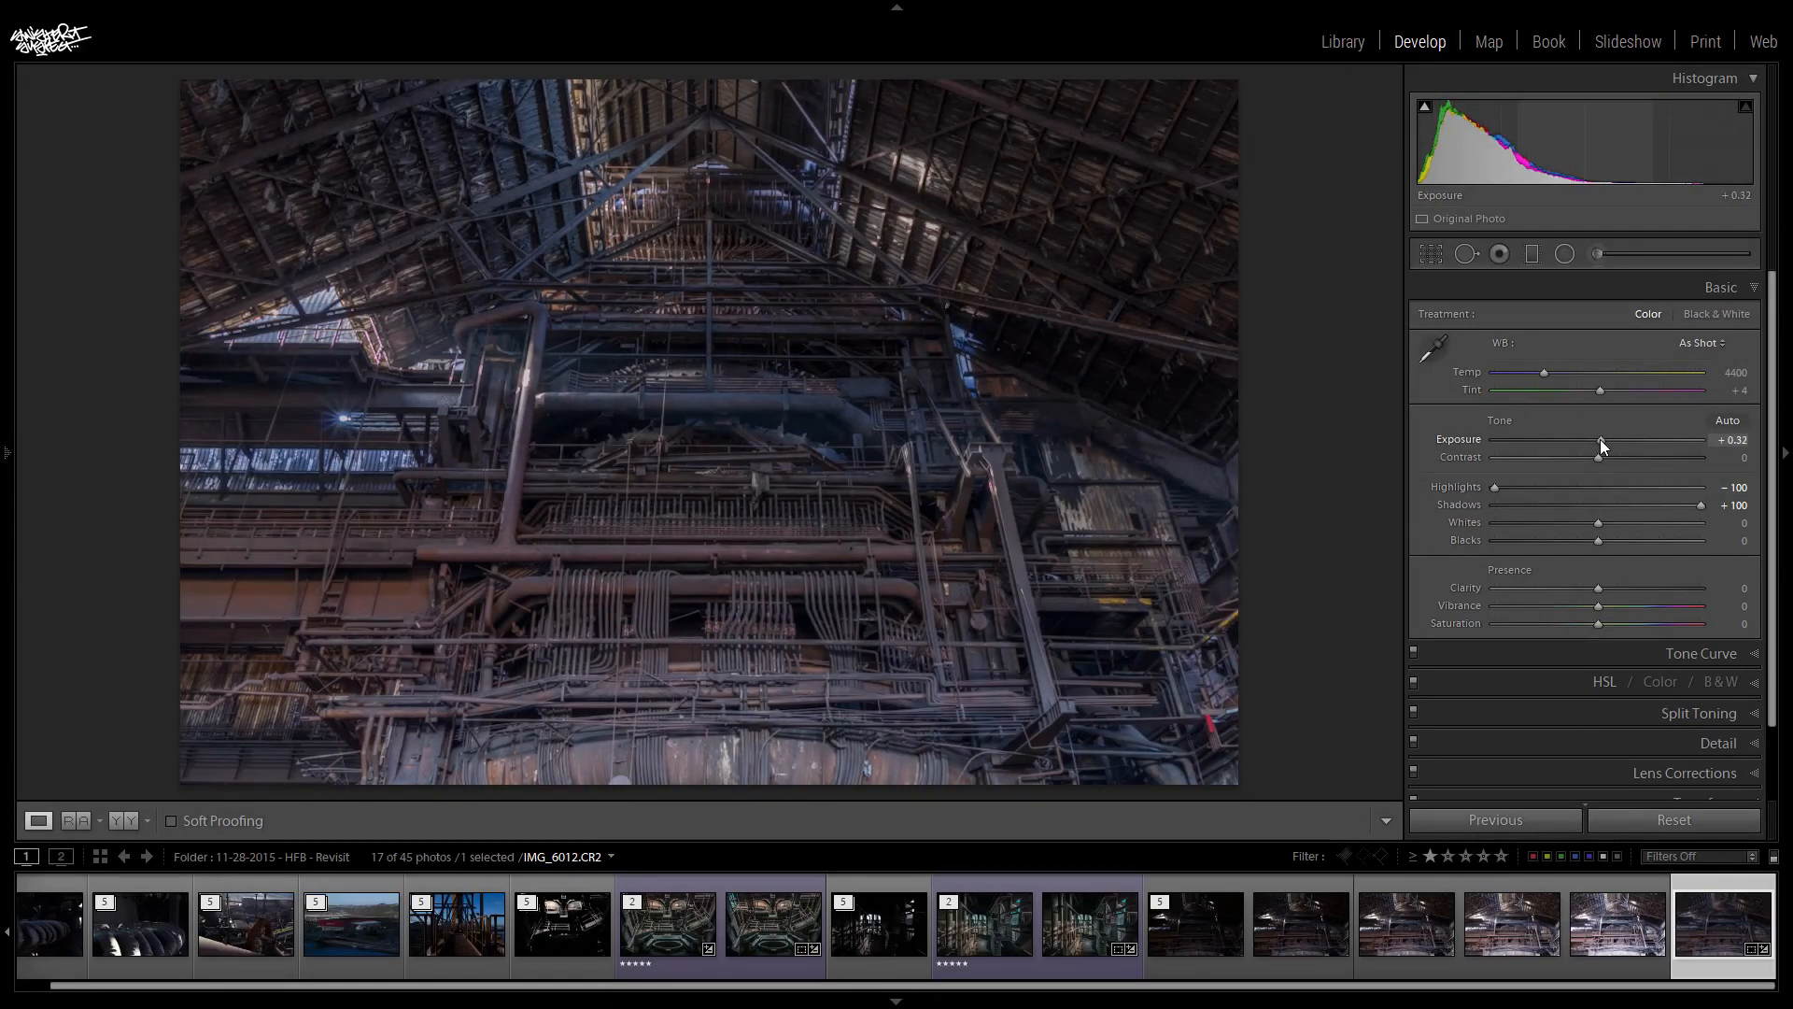
left_click_drag(1600, 439, 1601, 439)
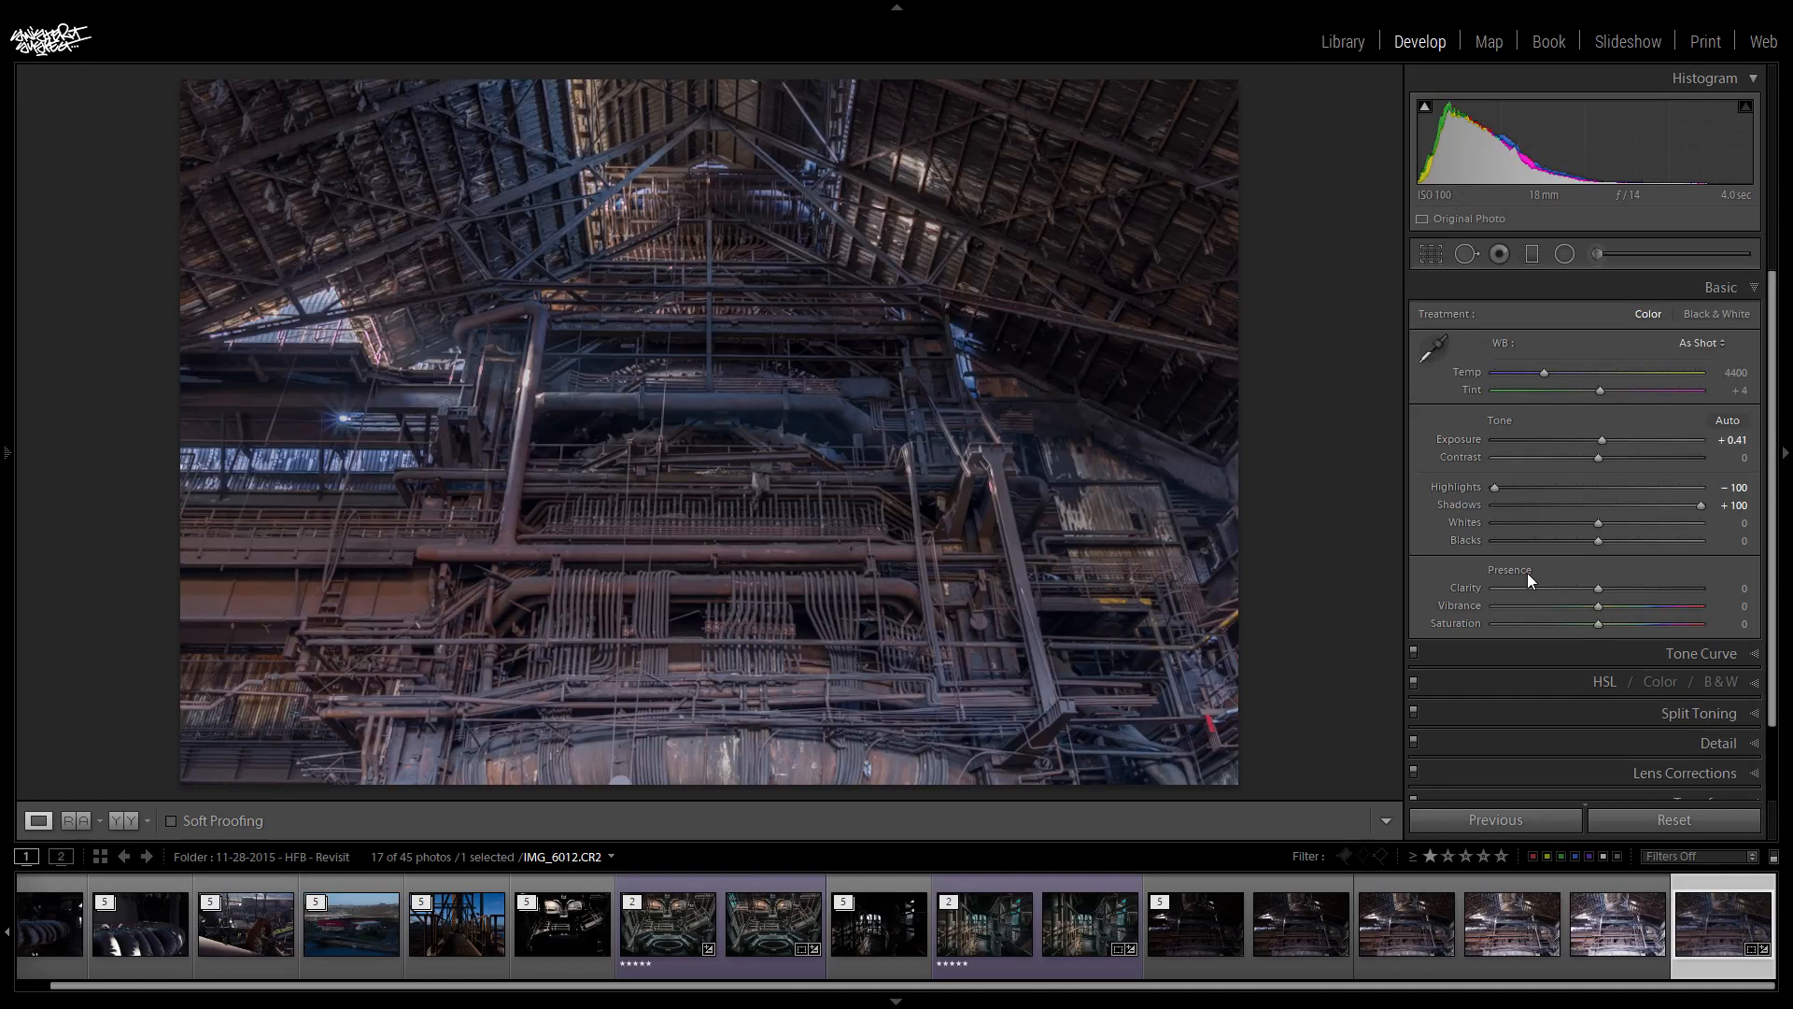
- Apply the Auto white balance to the HDR photo and fine-tune its temperature to 4760
left_click(1700, 341)
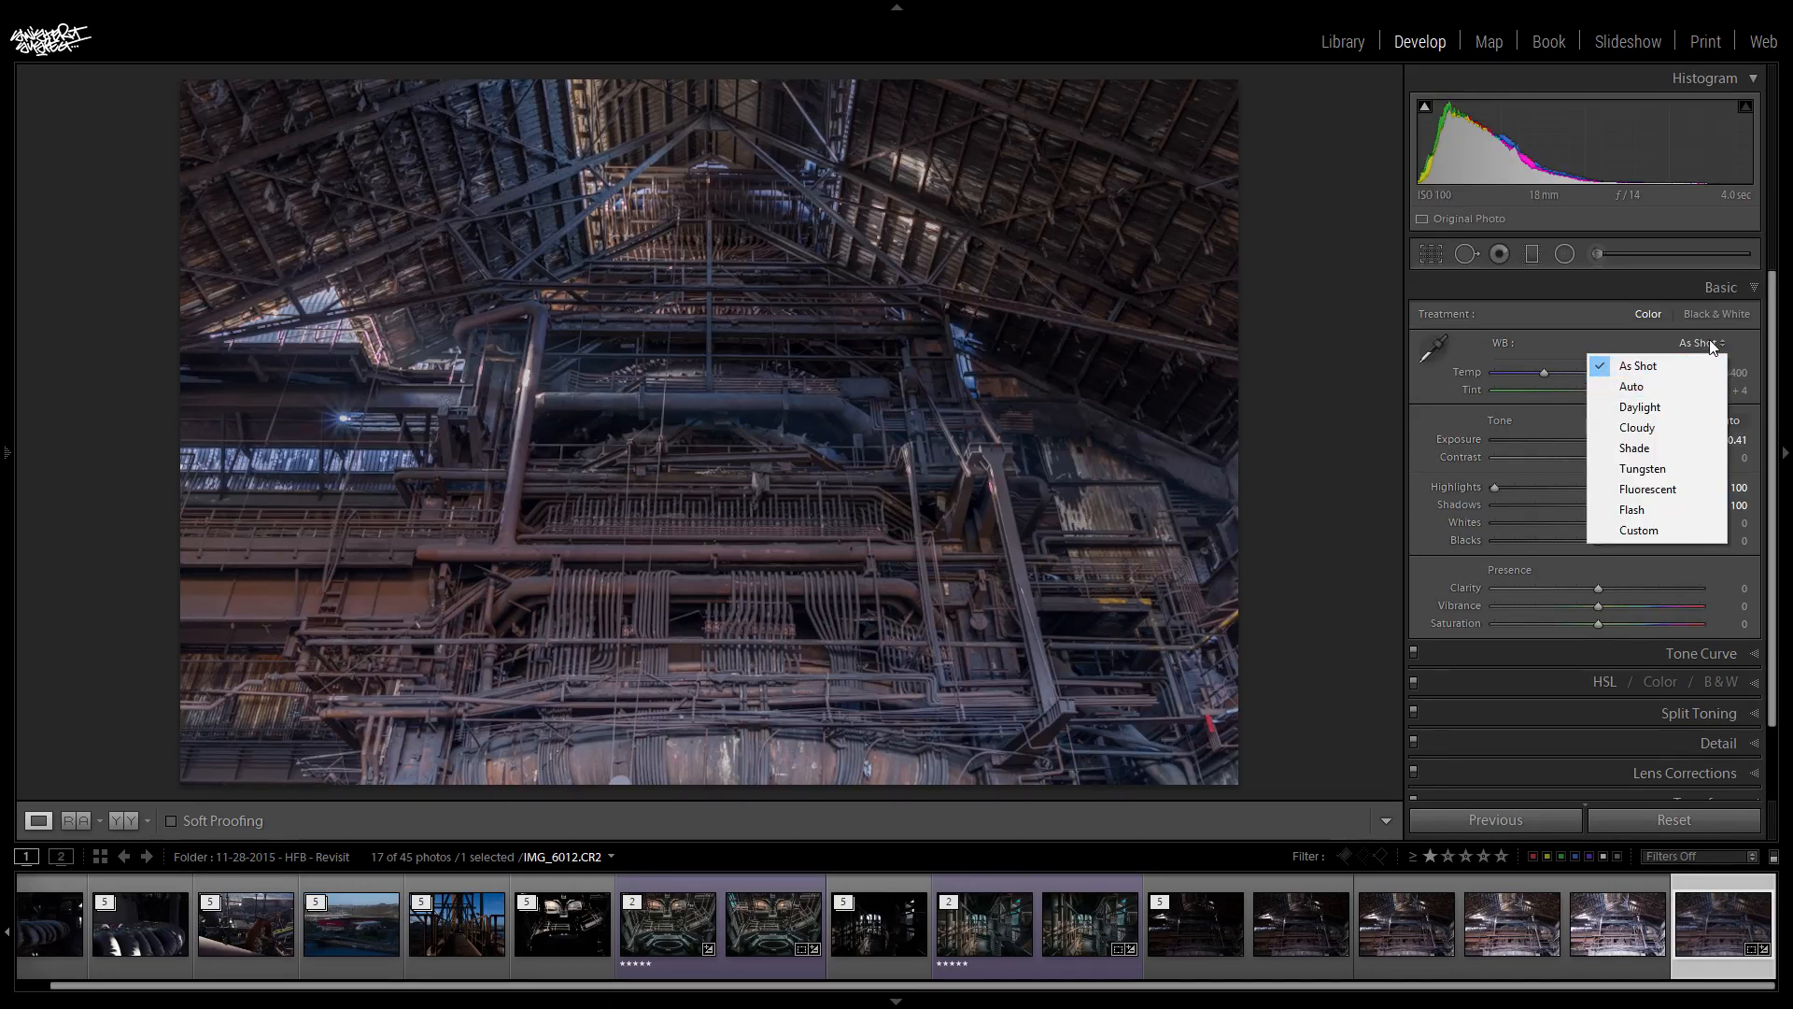
left_click(1672, 388)
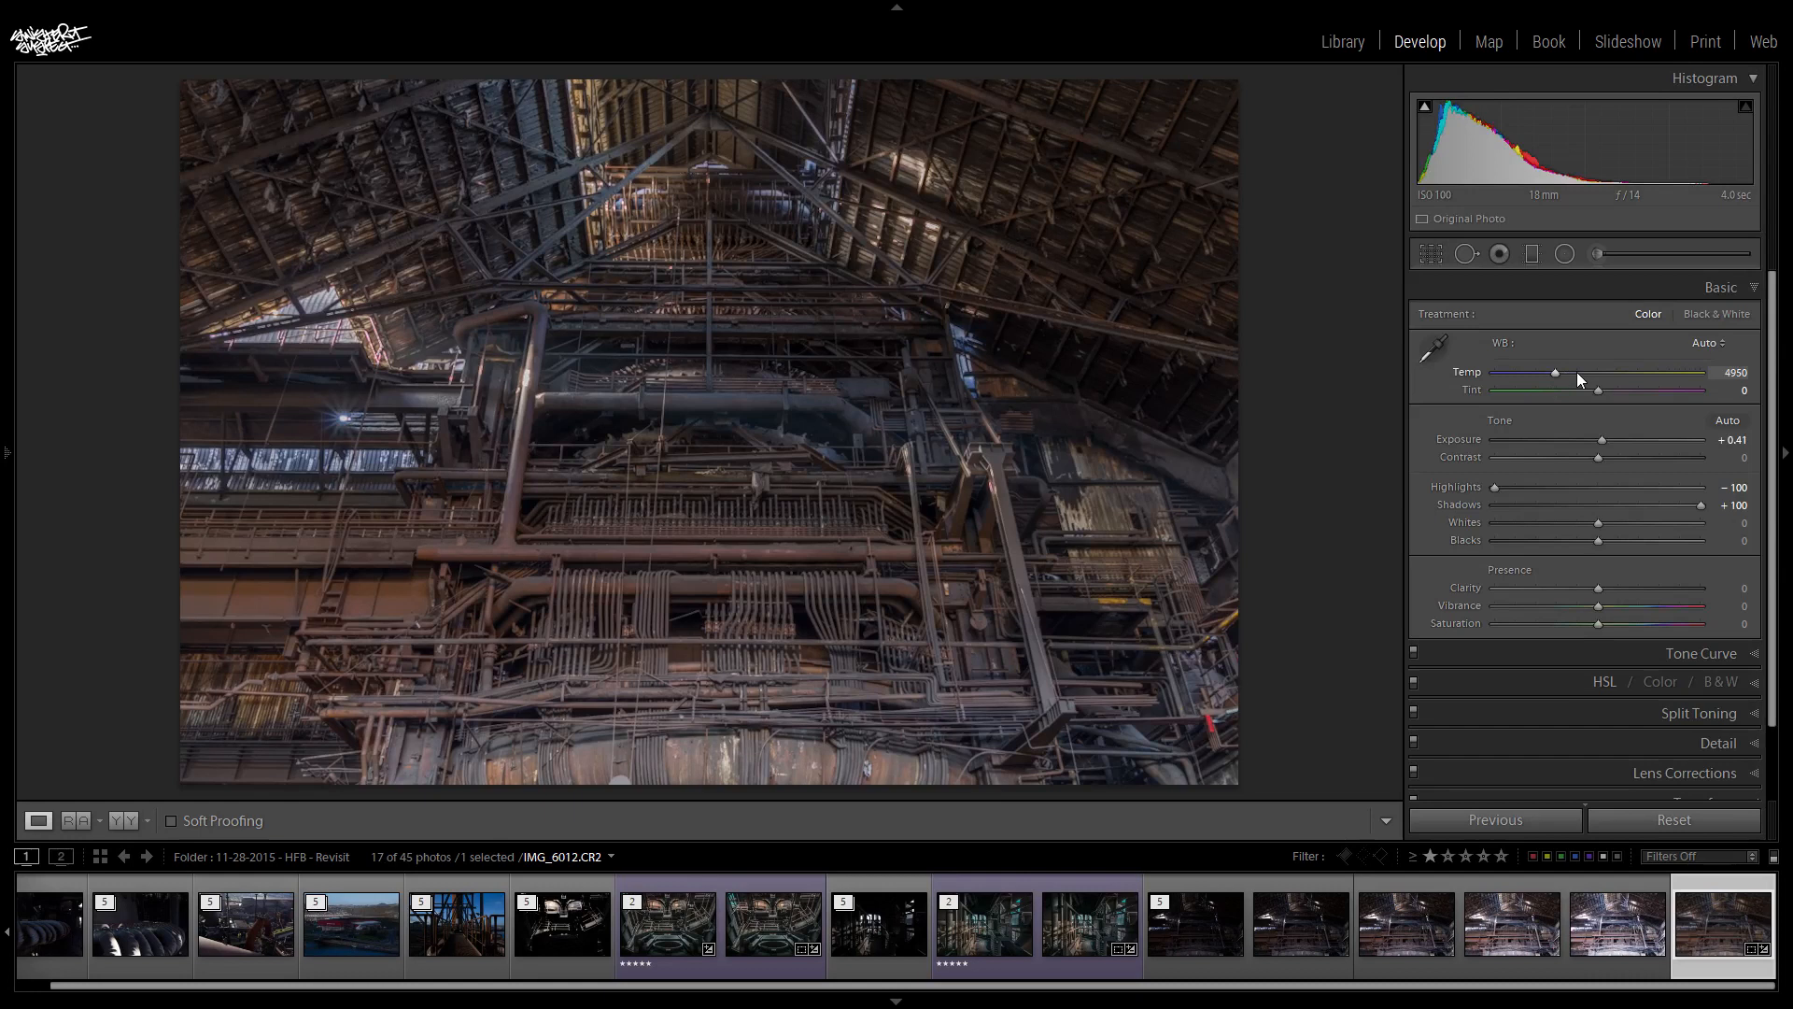
left_click_drag(1556, 376, 1552, 378)
- Set Contrast to +27, Whites to +10, Blacks to +20 and Clarity to +50
mouse_move(1599, 461)
left_mouse_down()
mouse_move(1651, 469)
mouse_move(1626, 476)
left_mouse_up()
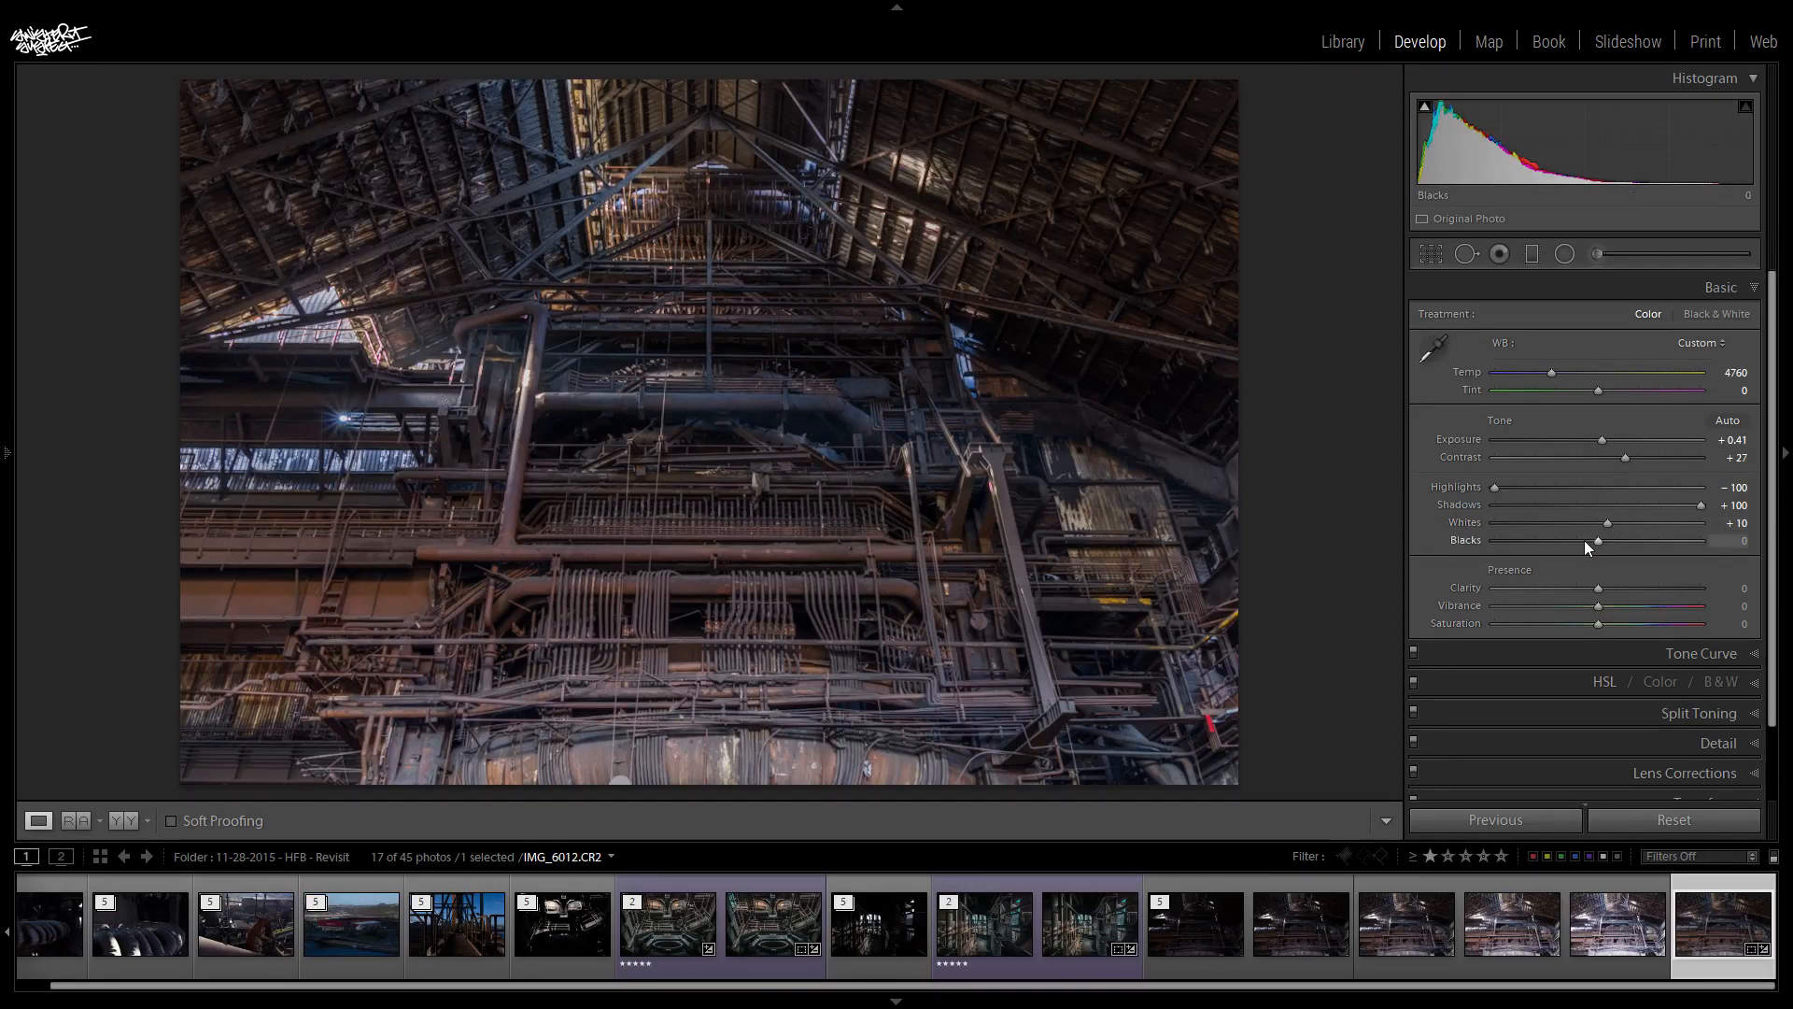
left_click_drag(1599, 541, 1615, 541)
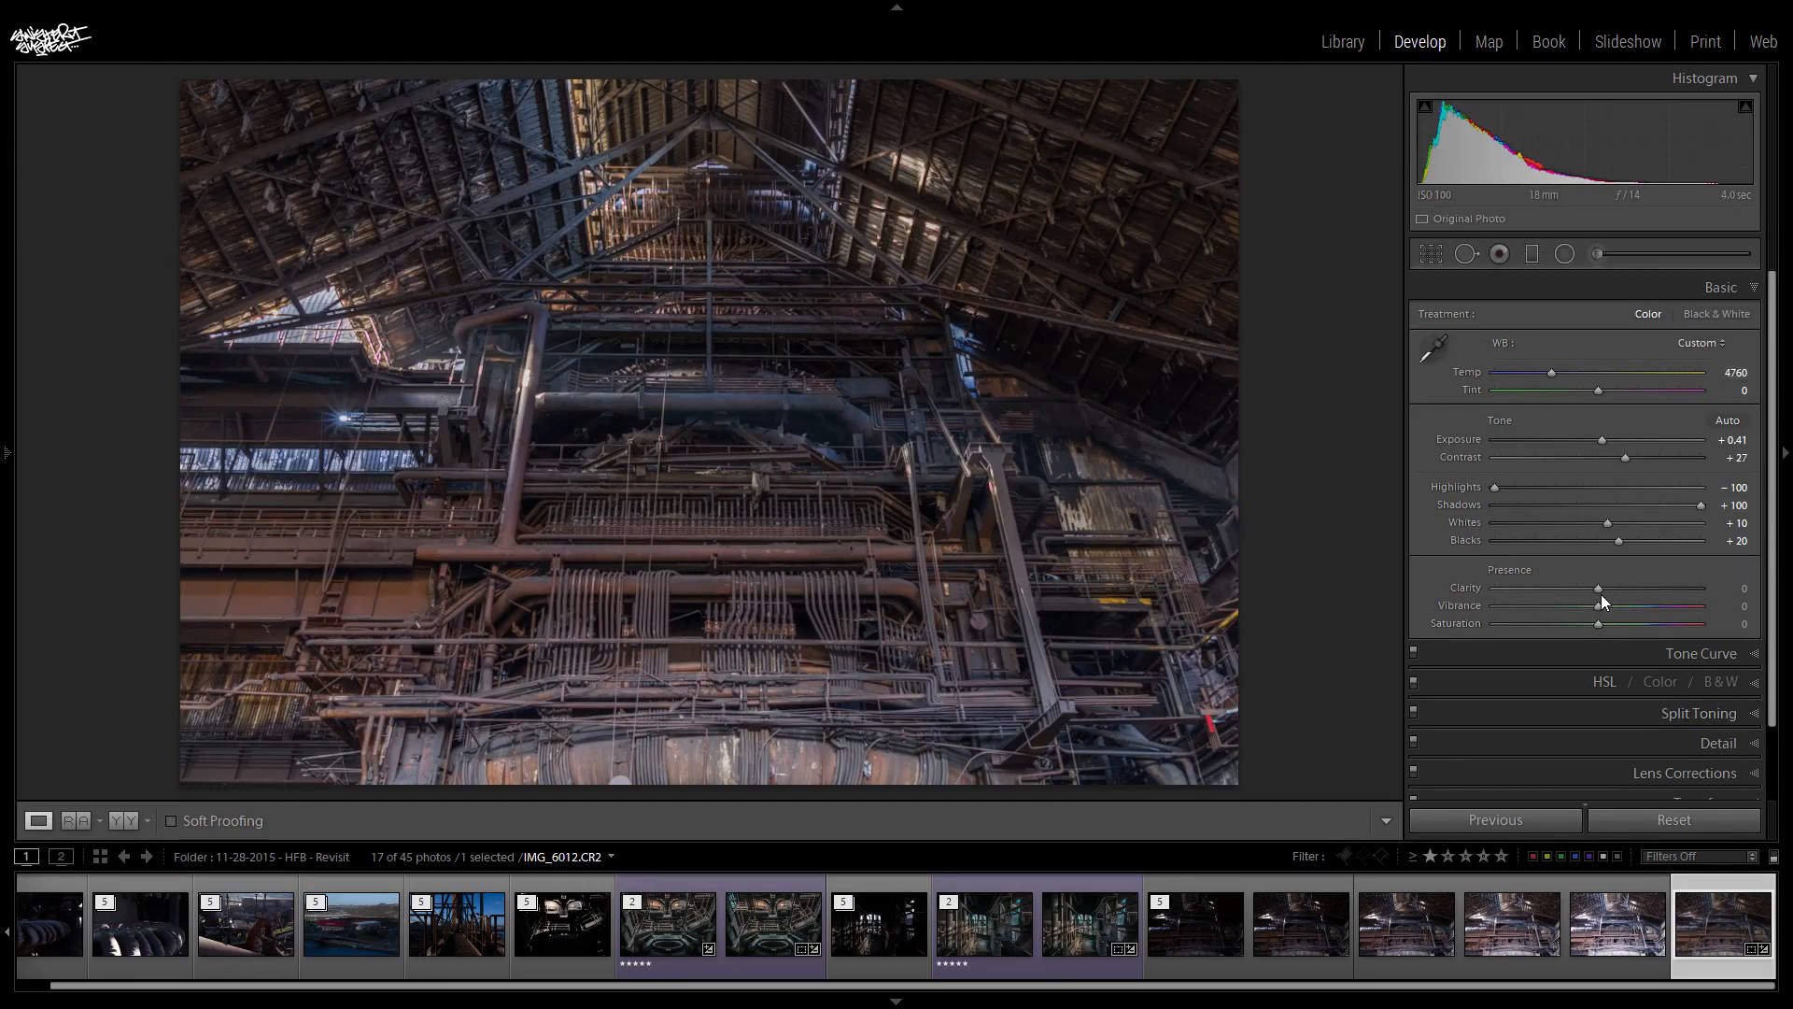
left_click_drag(1601, 591, 1671, 588)
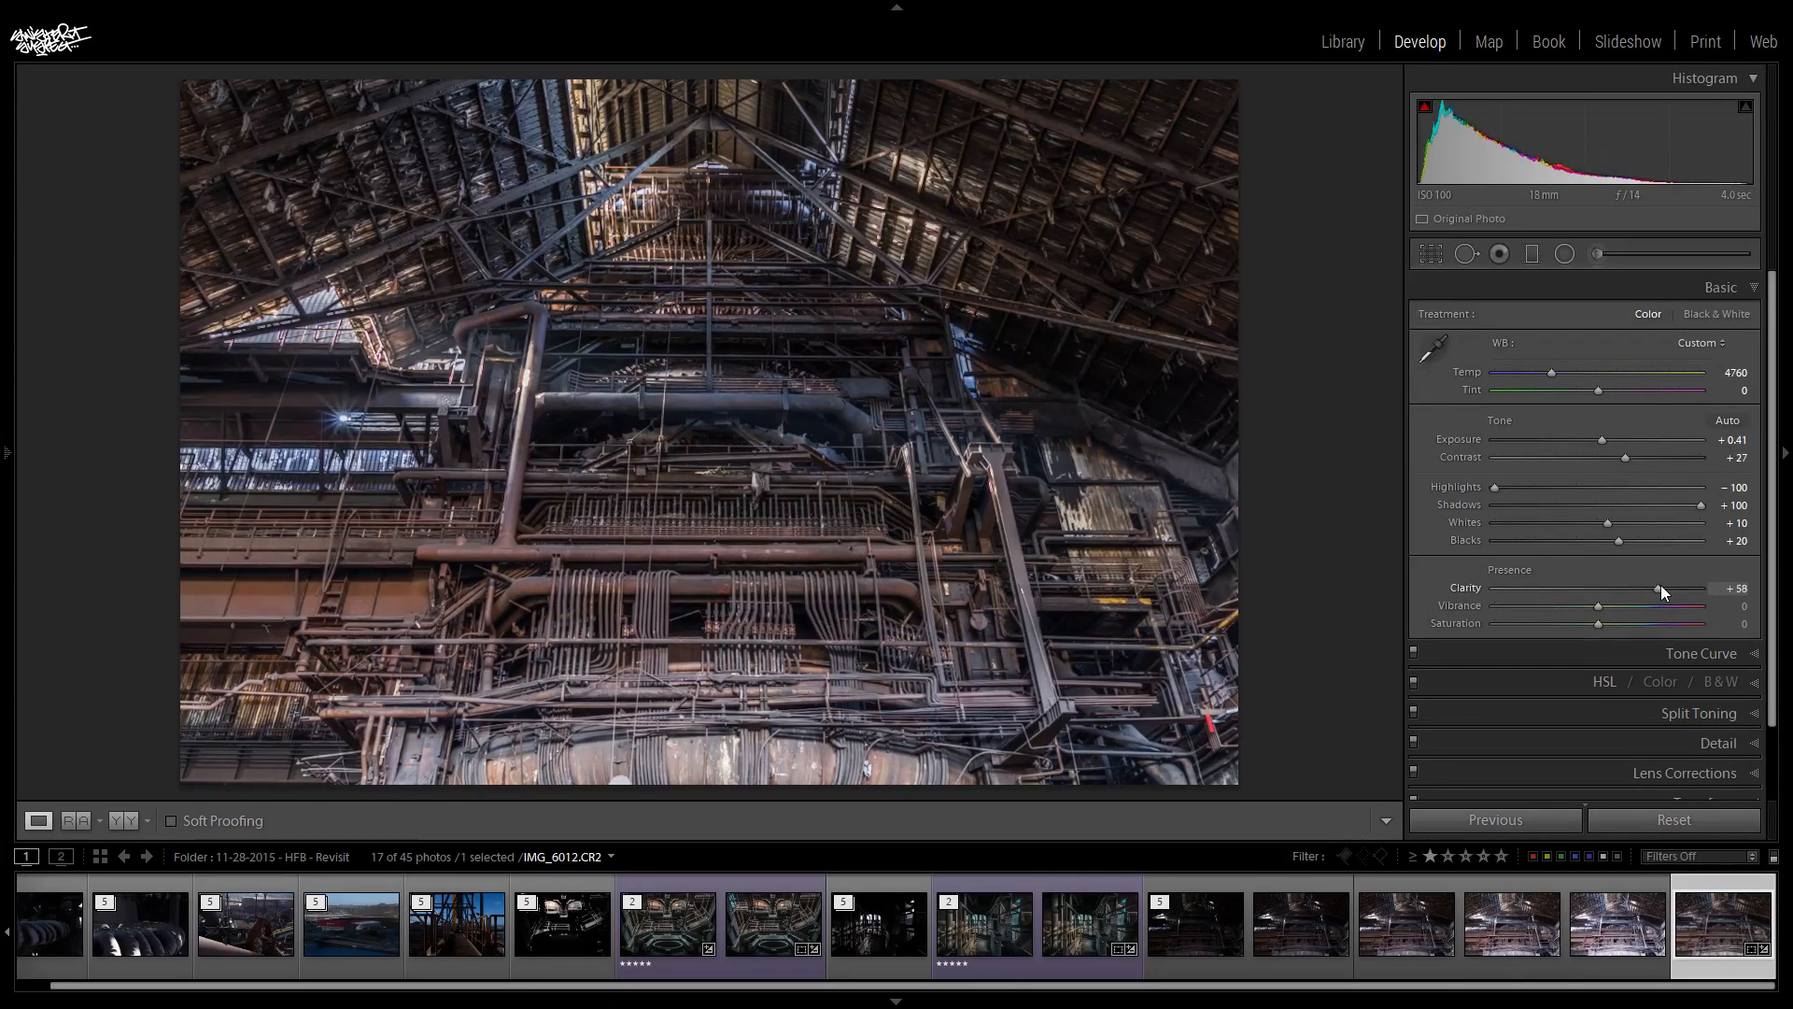
left_click_drag(1656, 583, 1649, 580)
- Examine the pipework's detail up close with the filmstrip hidden, and set Vibrance to -20 on the whole photo
left_click(691, 594)
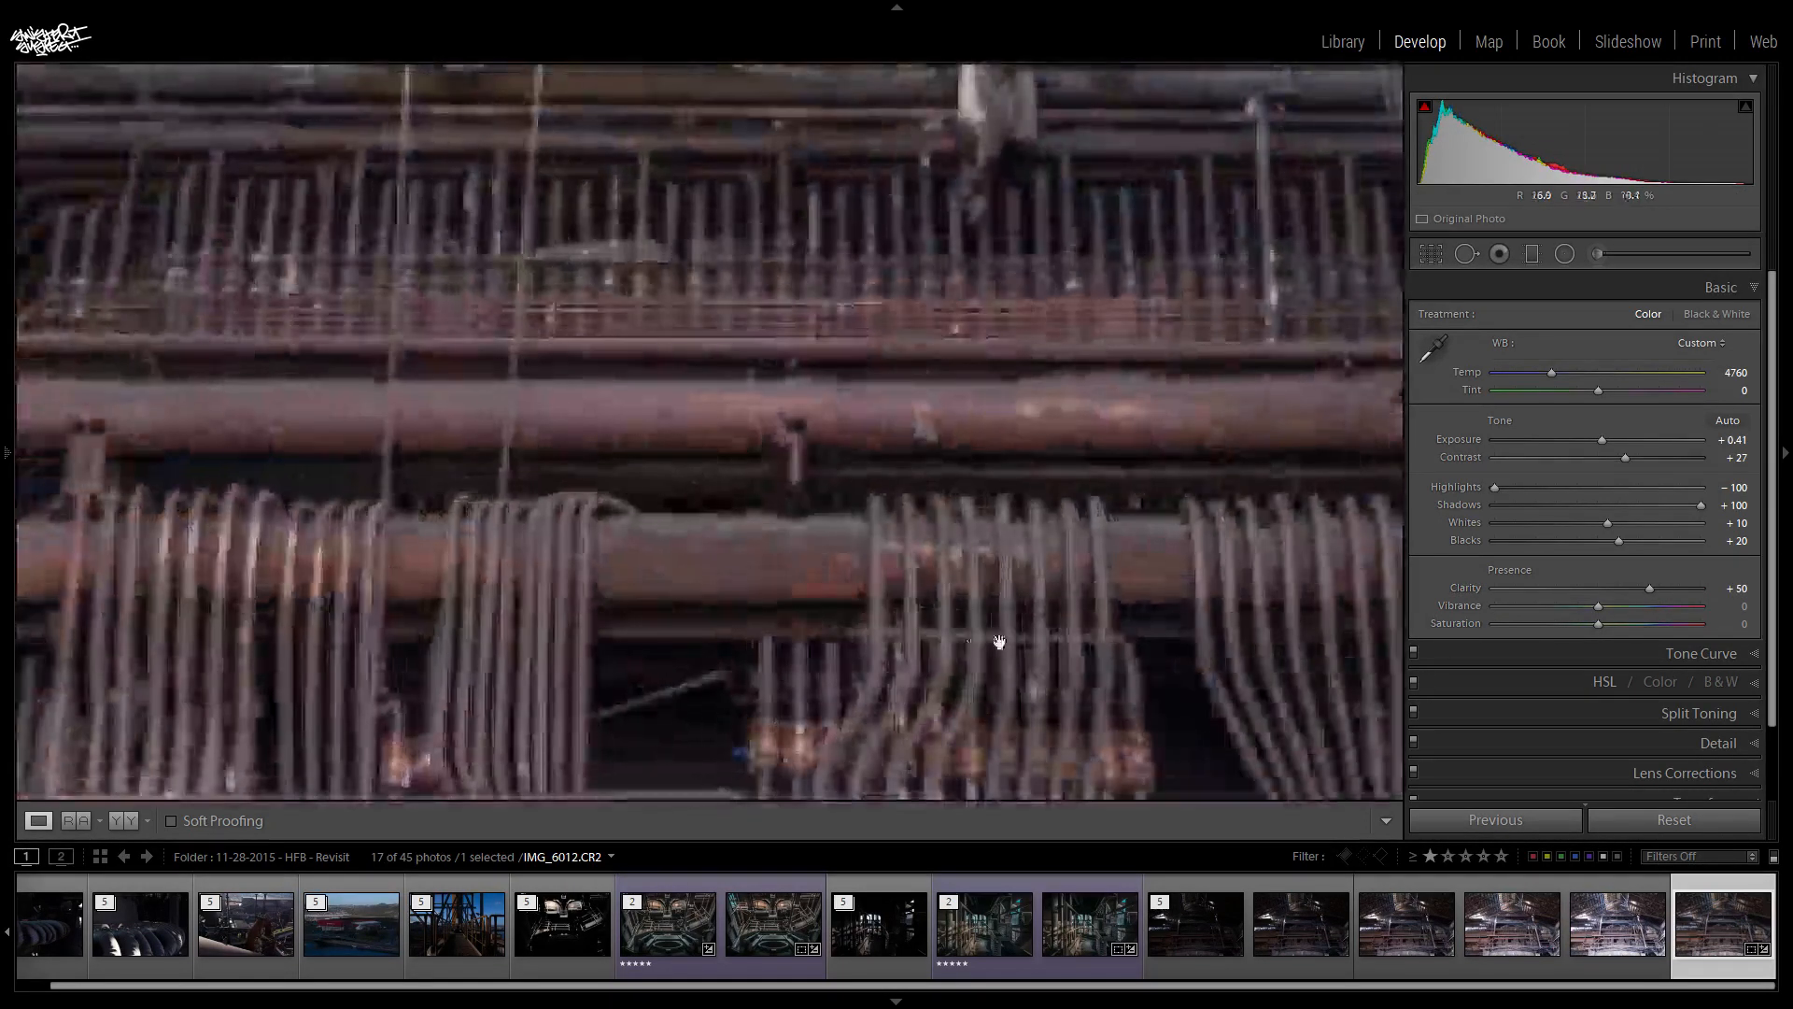
left_click_drag(1012, 666, 829, 485)
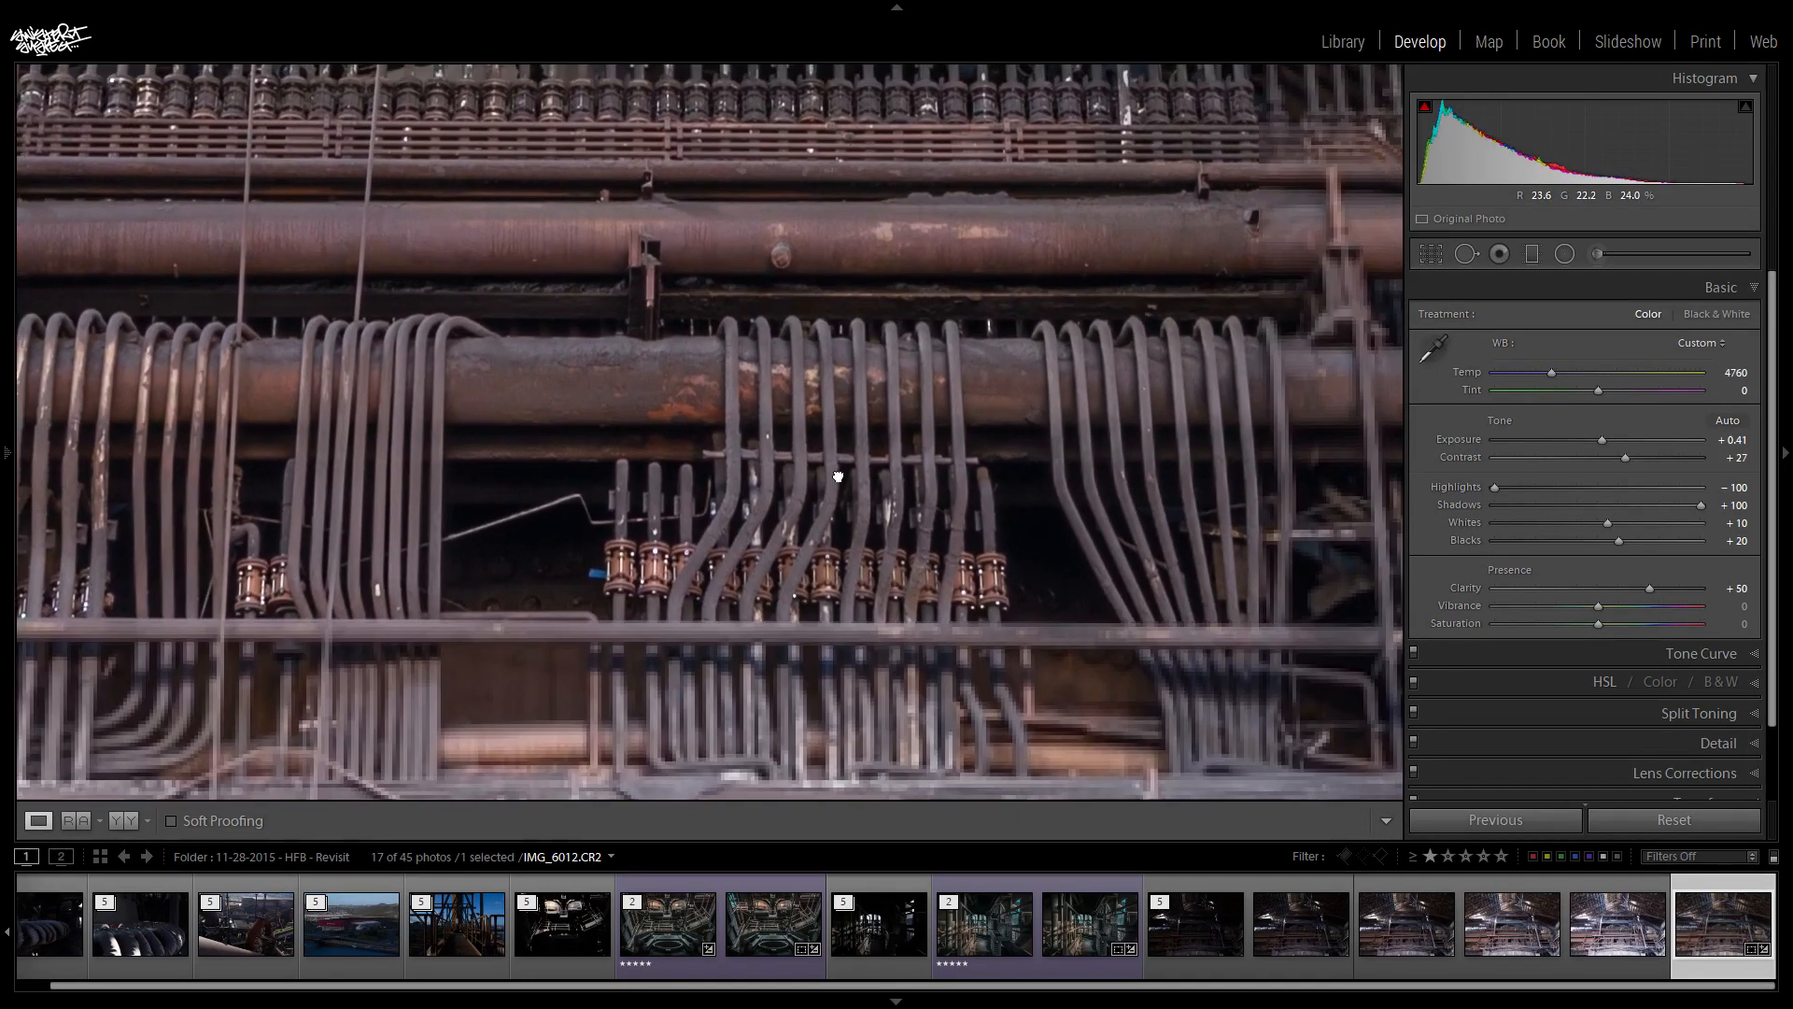
left_click(897, 1000)
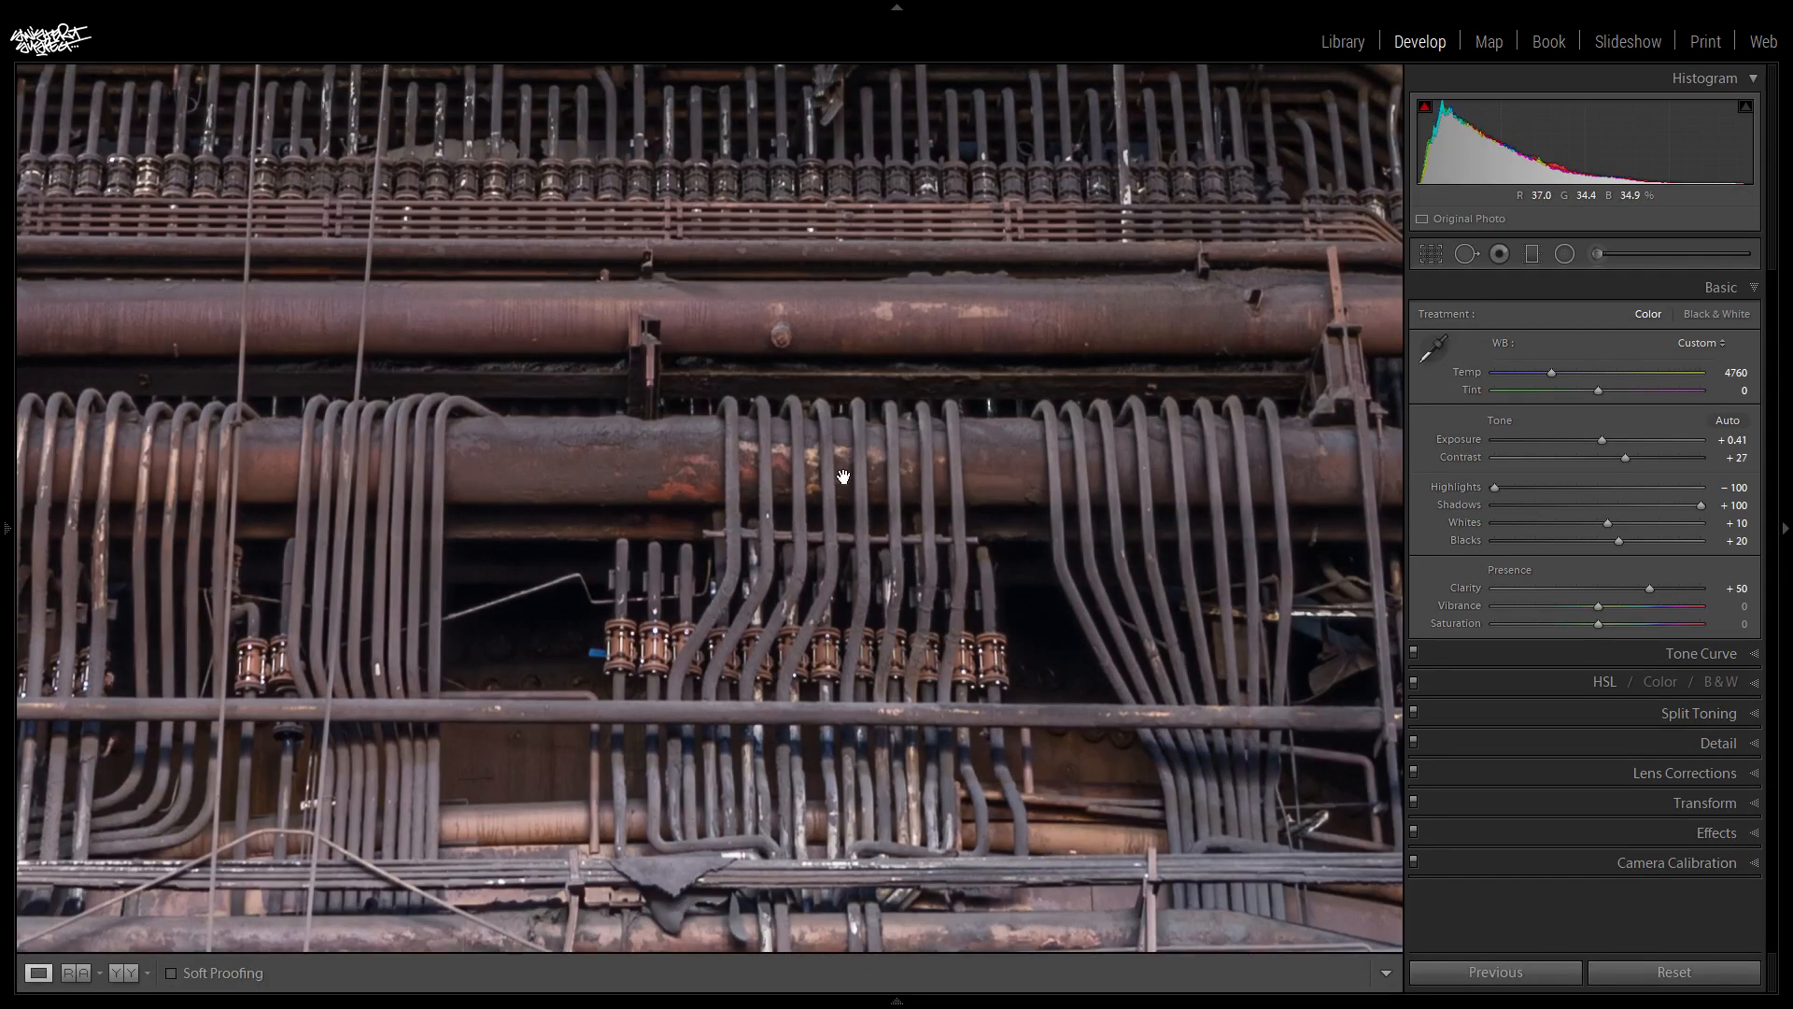
left_click_drag(870, 624, 1035, 667)
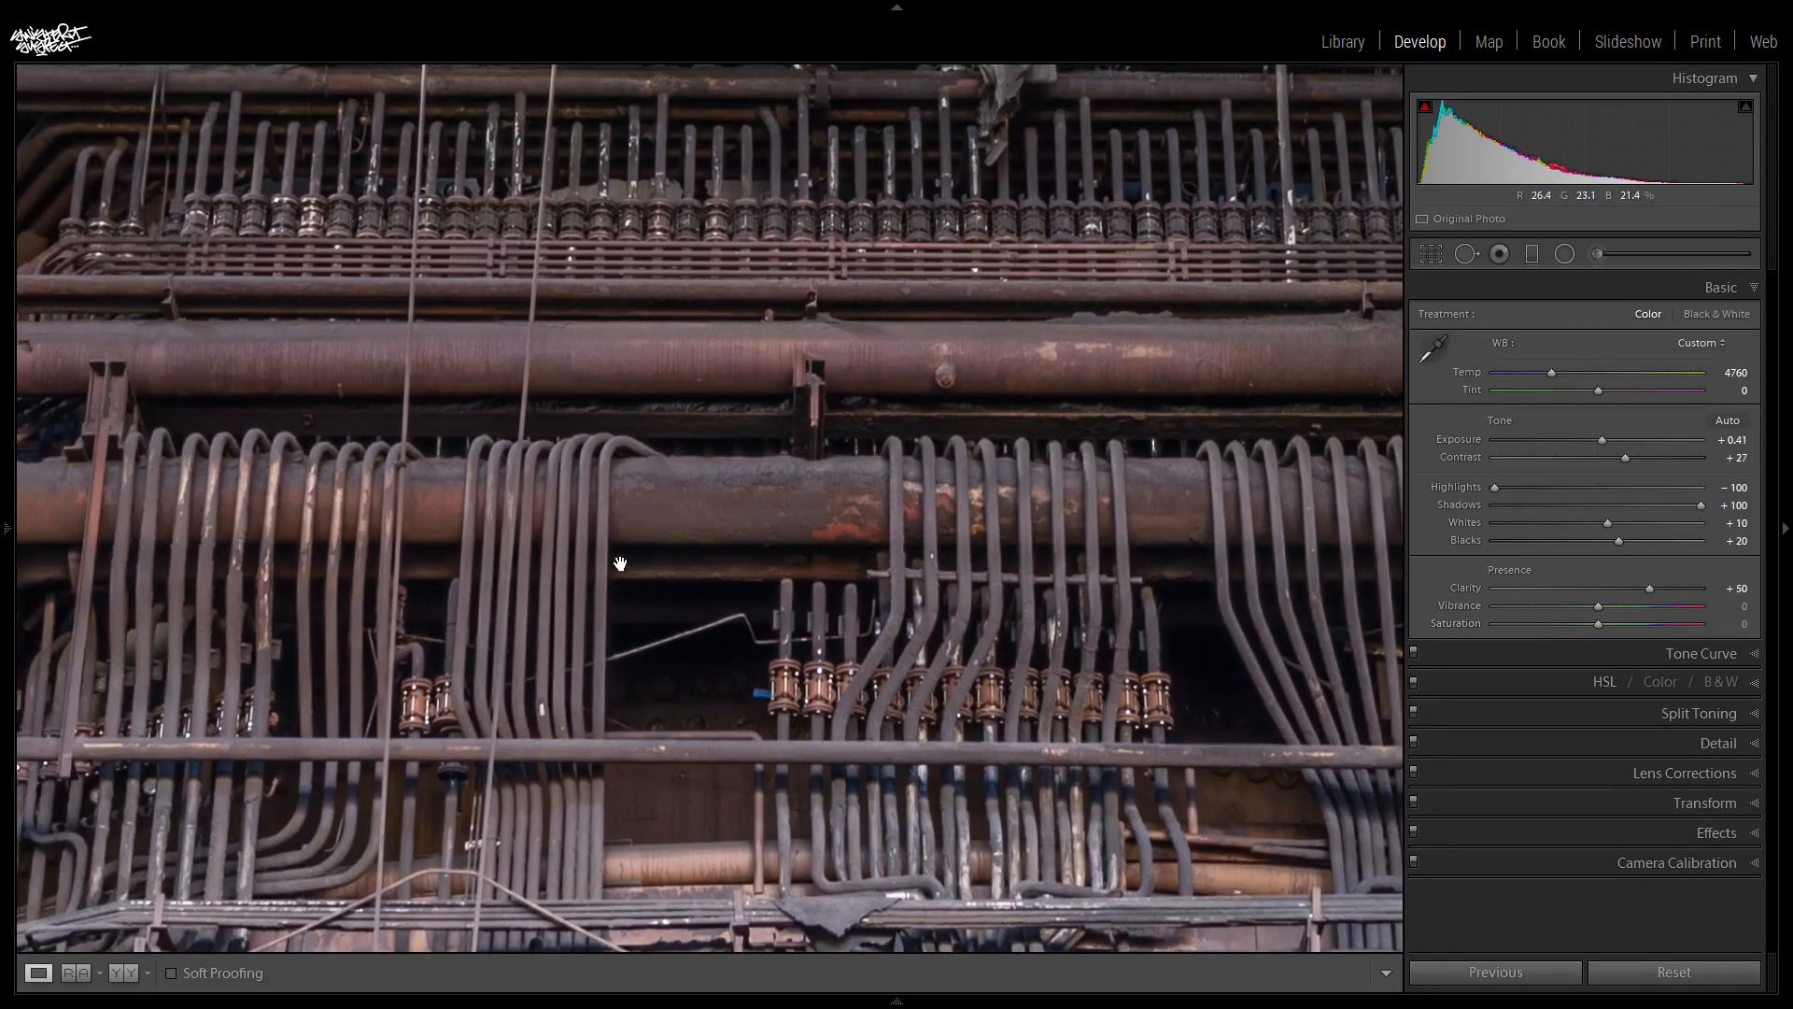
left_click_drag(465, 753, 889, 577)
left_click_drag(548, 401, 908, 622)
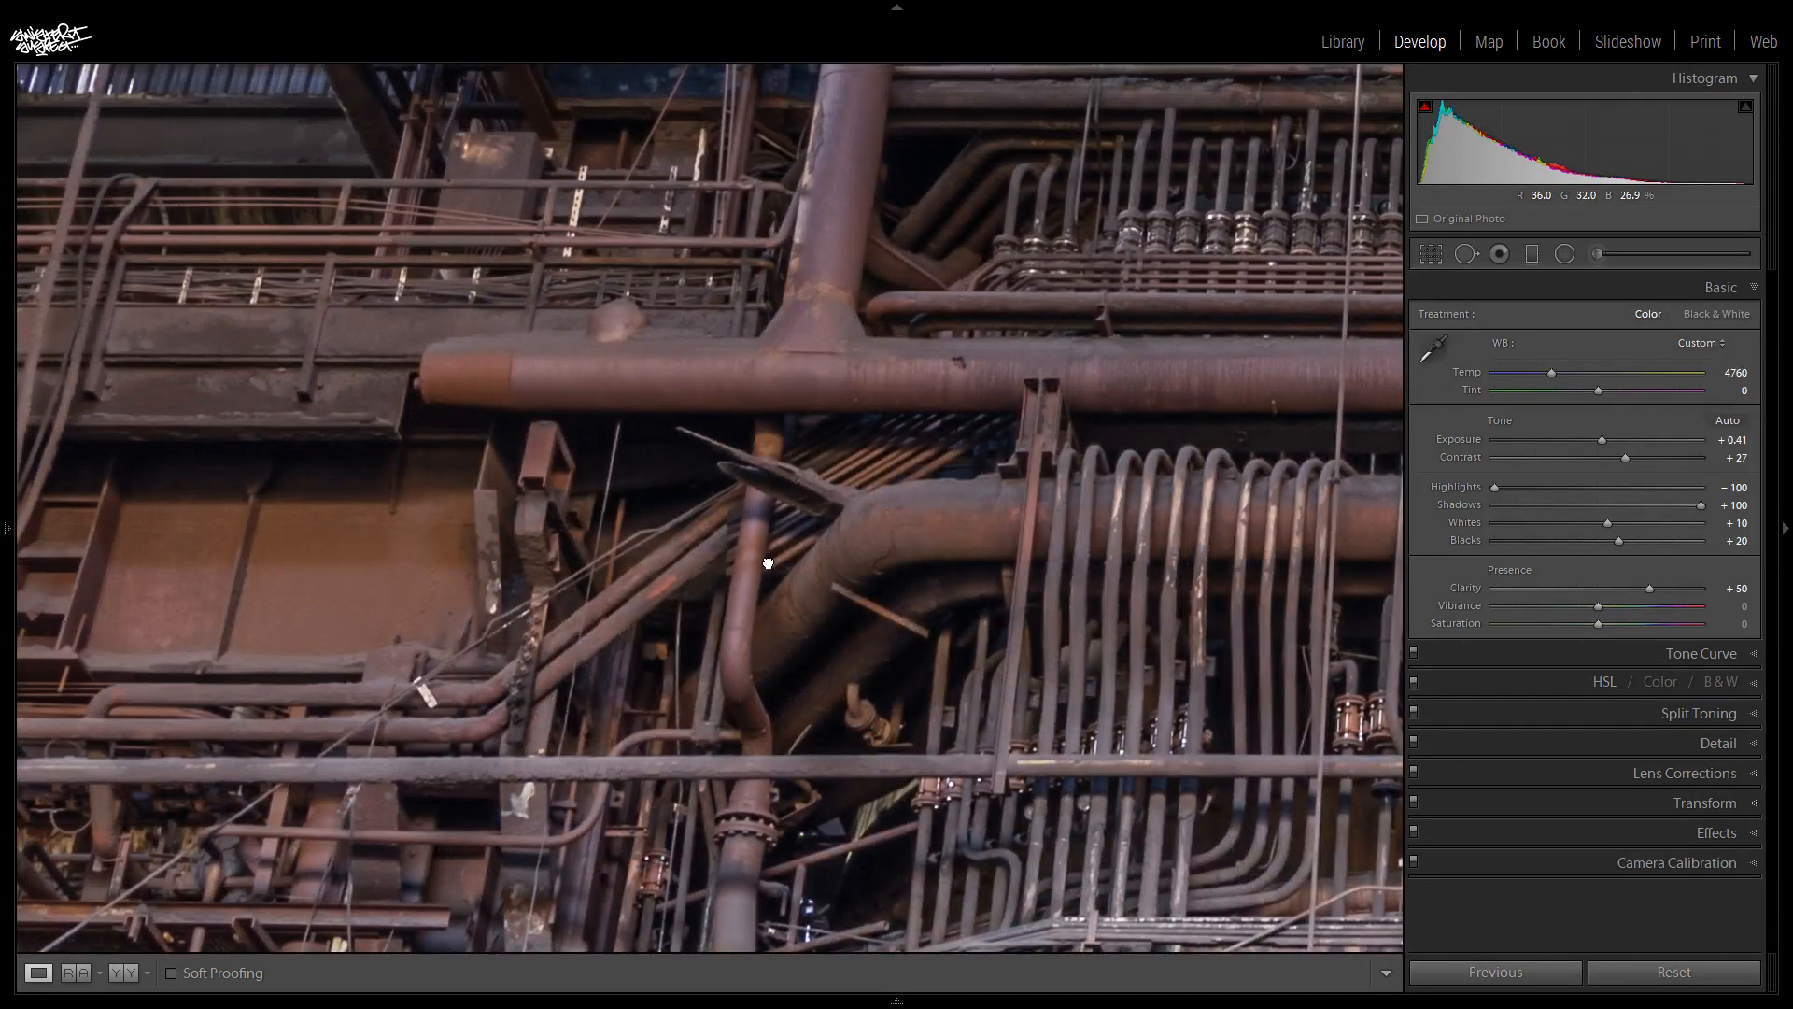
left_click(764, 469)
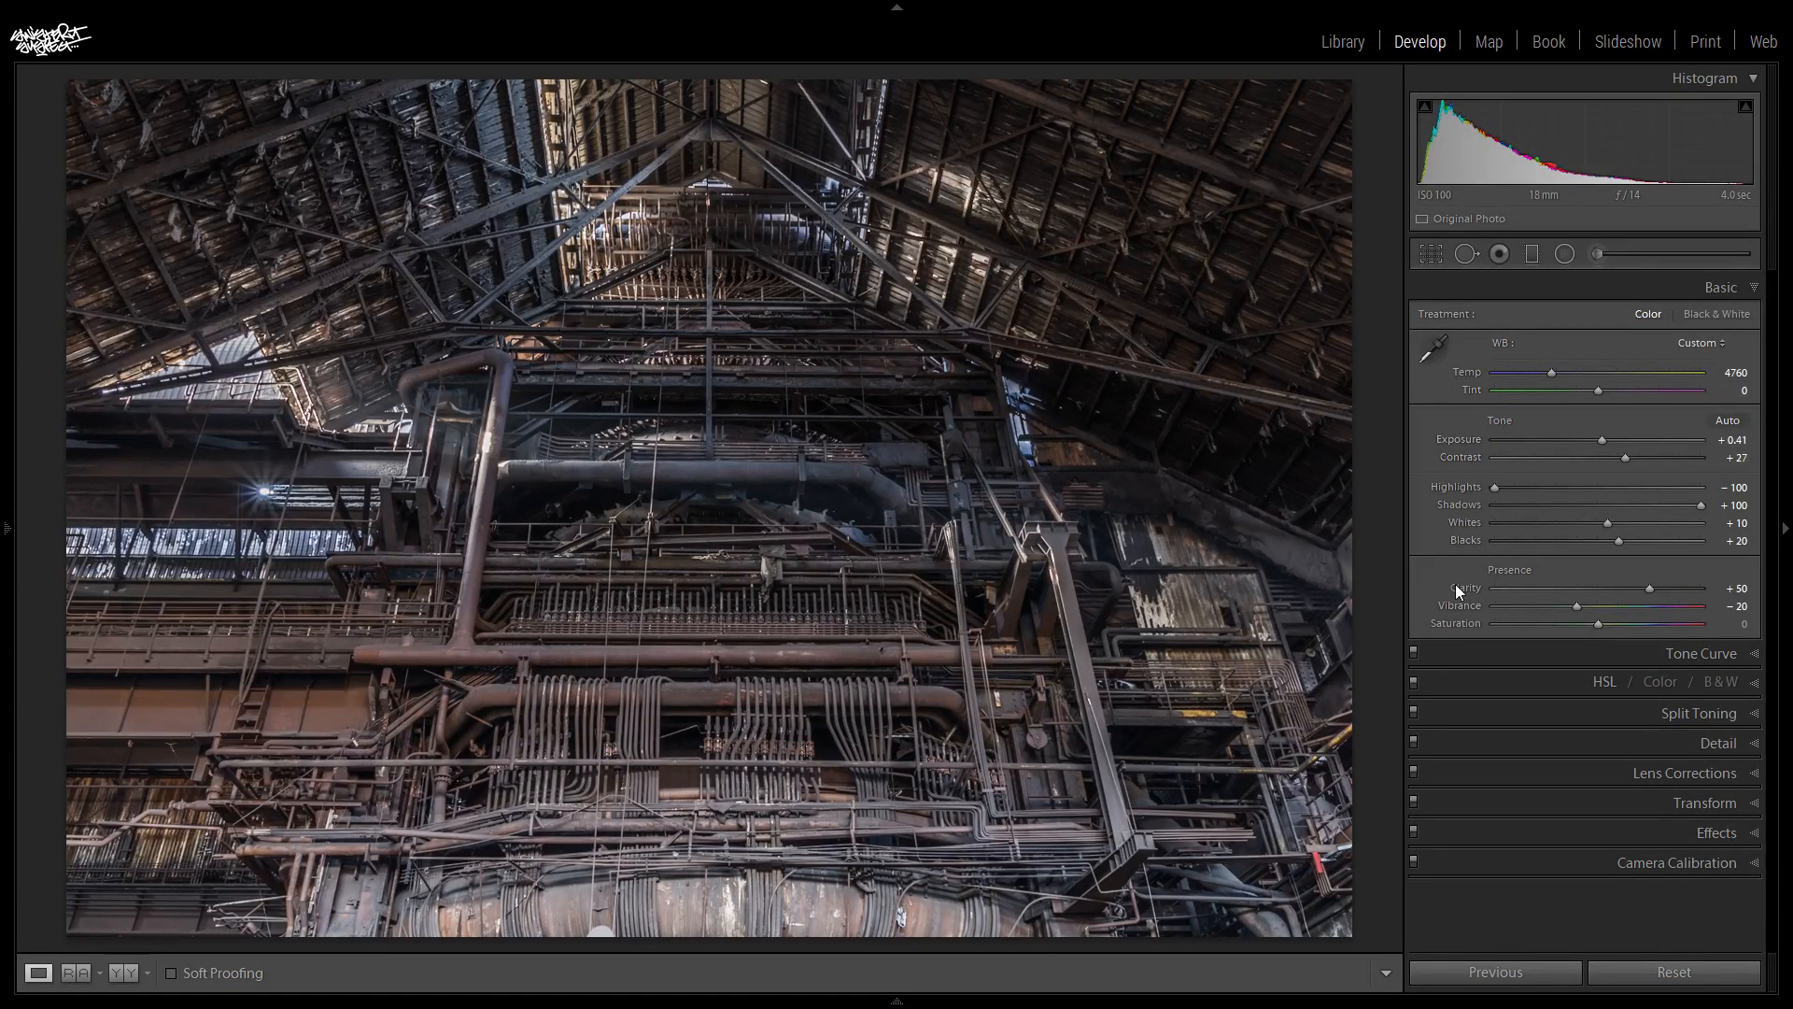
- In the HSL adjustments, set the Hue of Red to -12, Orange to -7 and Yellow to -9
left_click(1734, 284)
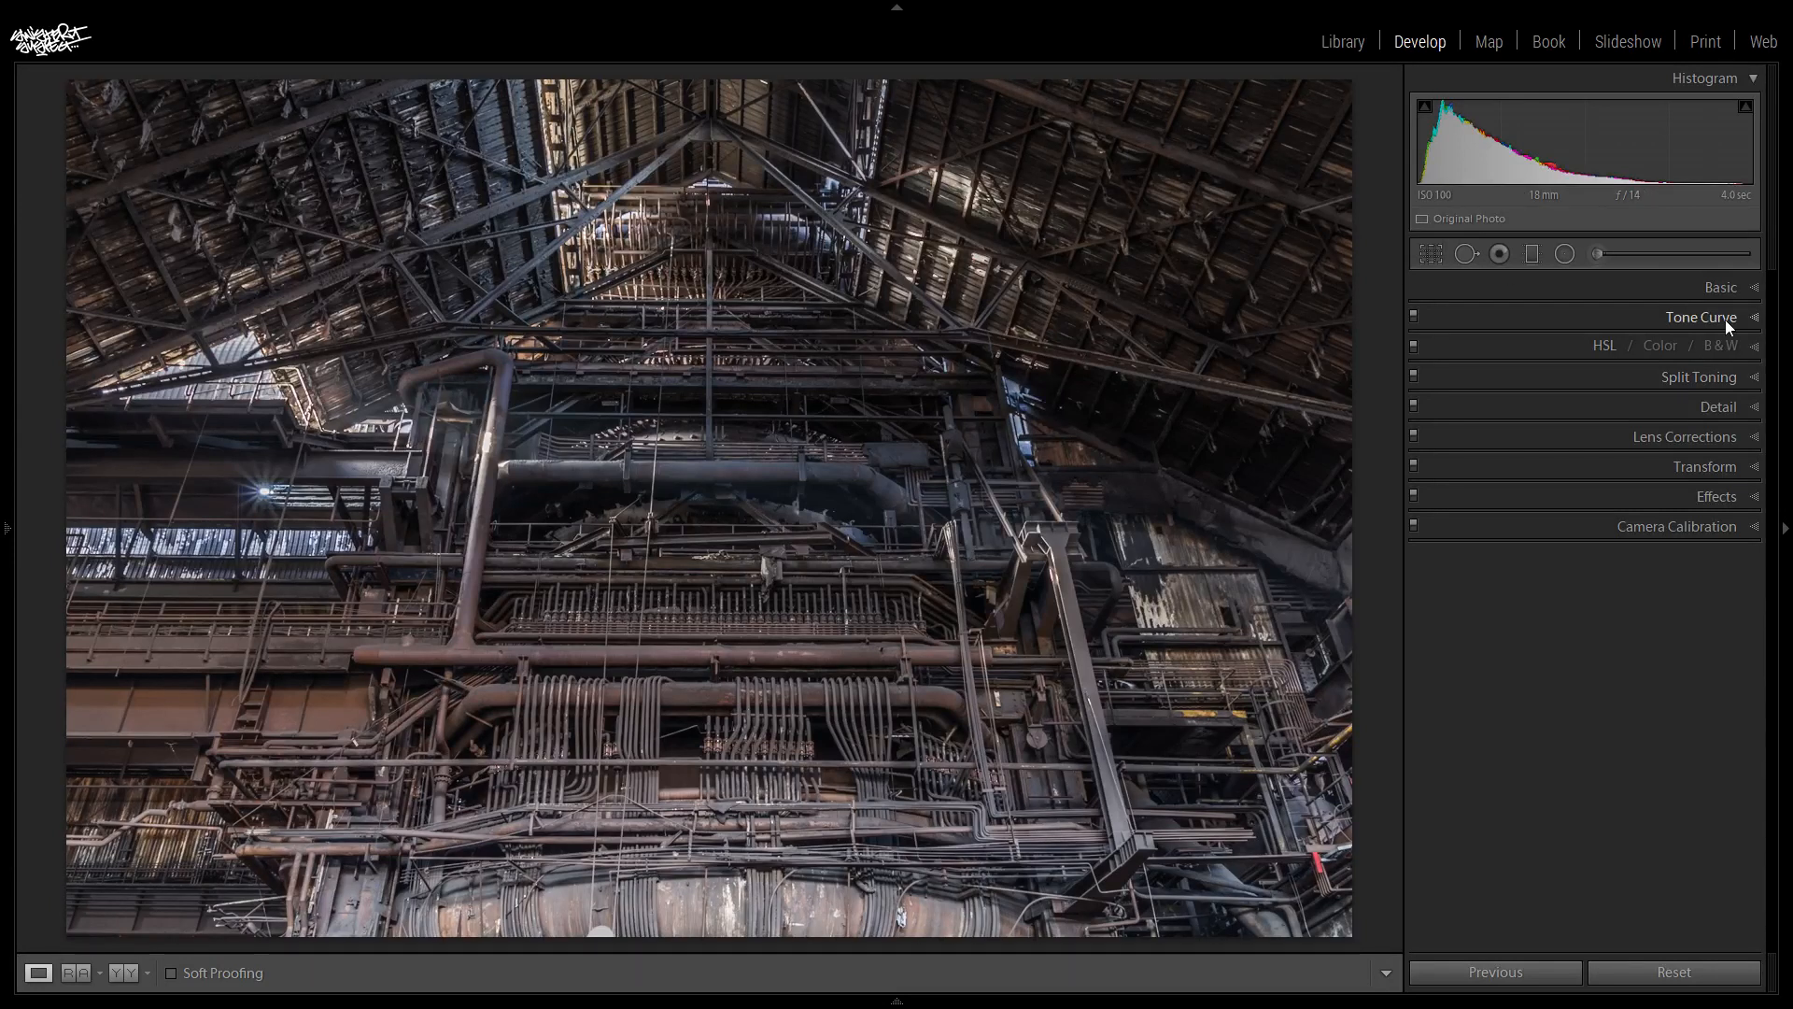
left_click(1599, 342)
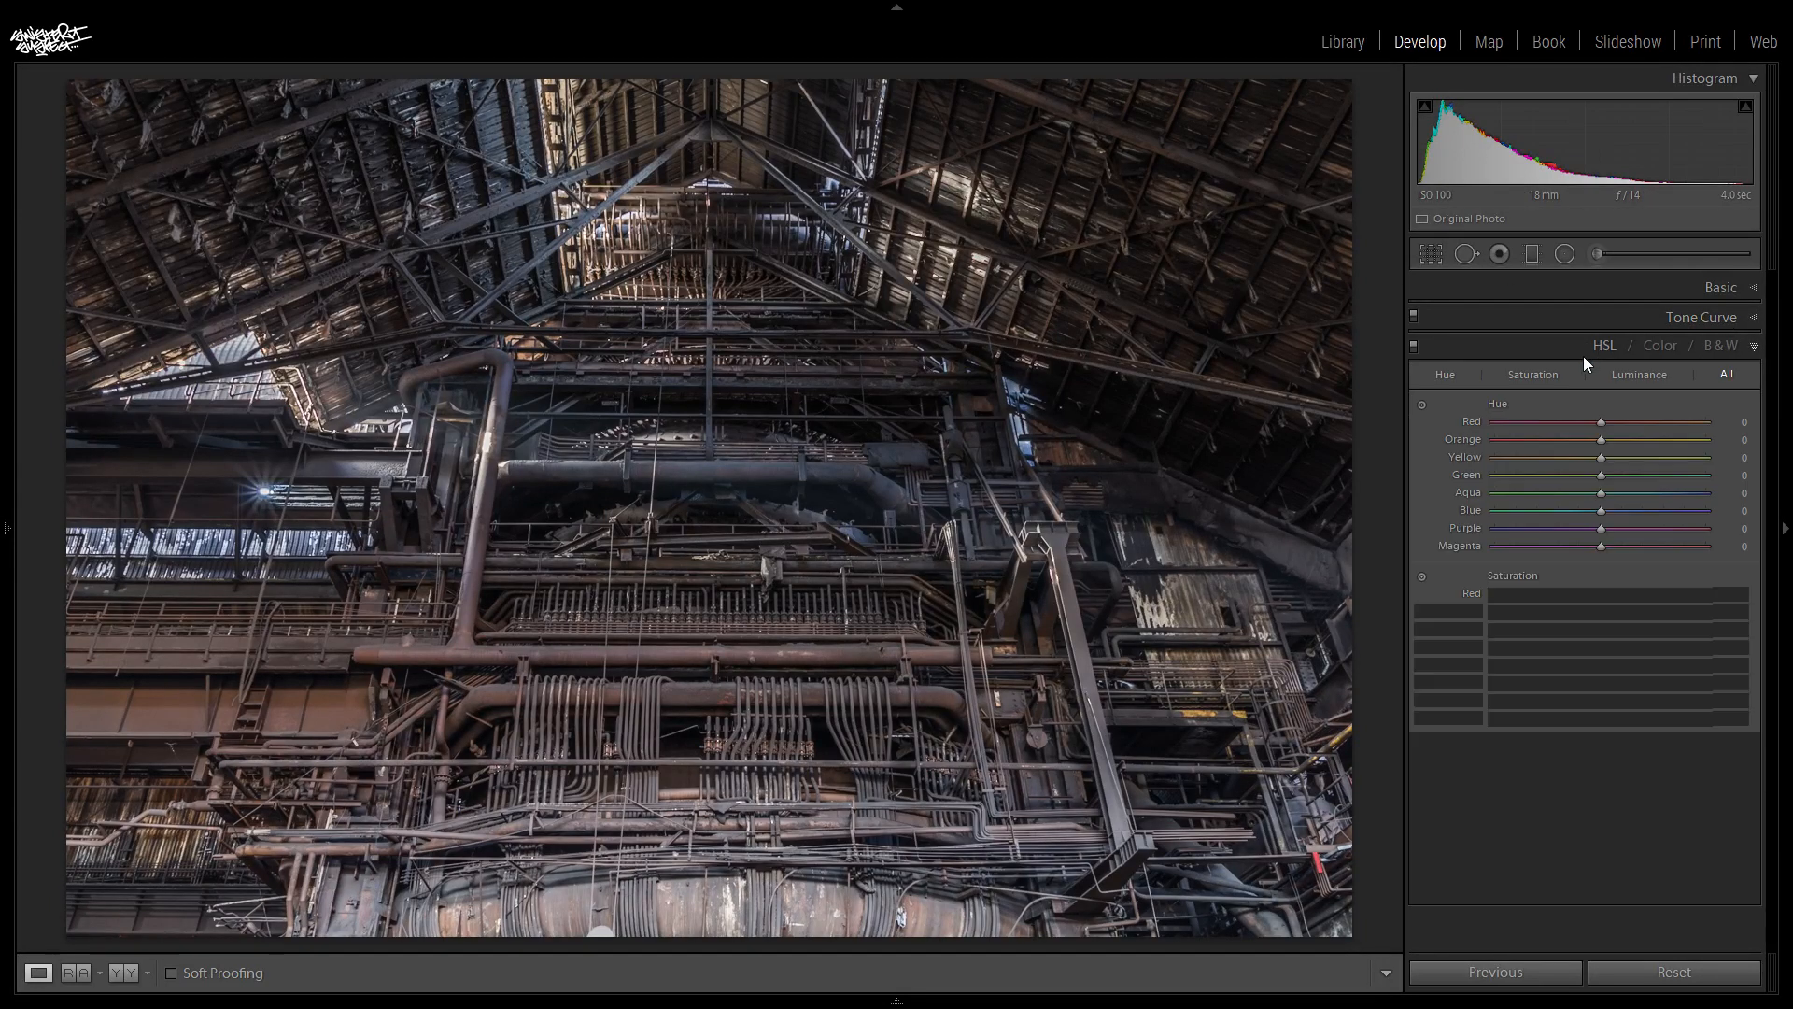
scroll(1768, 387, "down", 2)
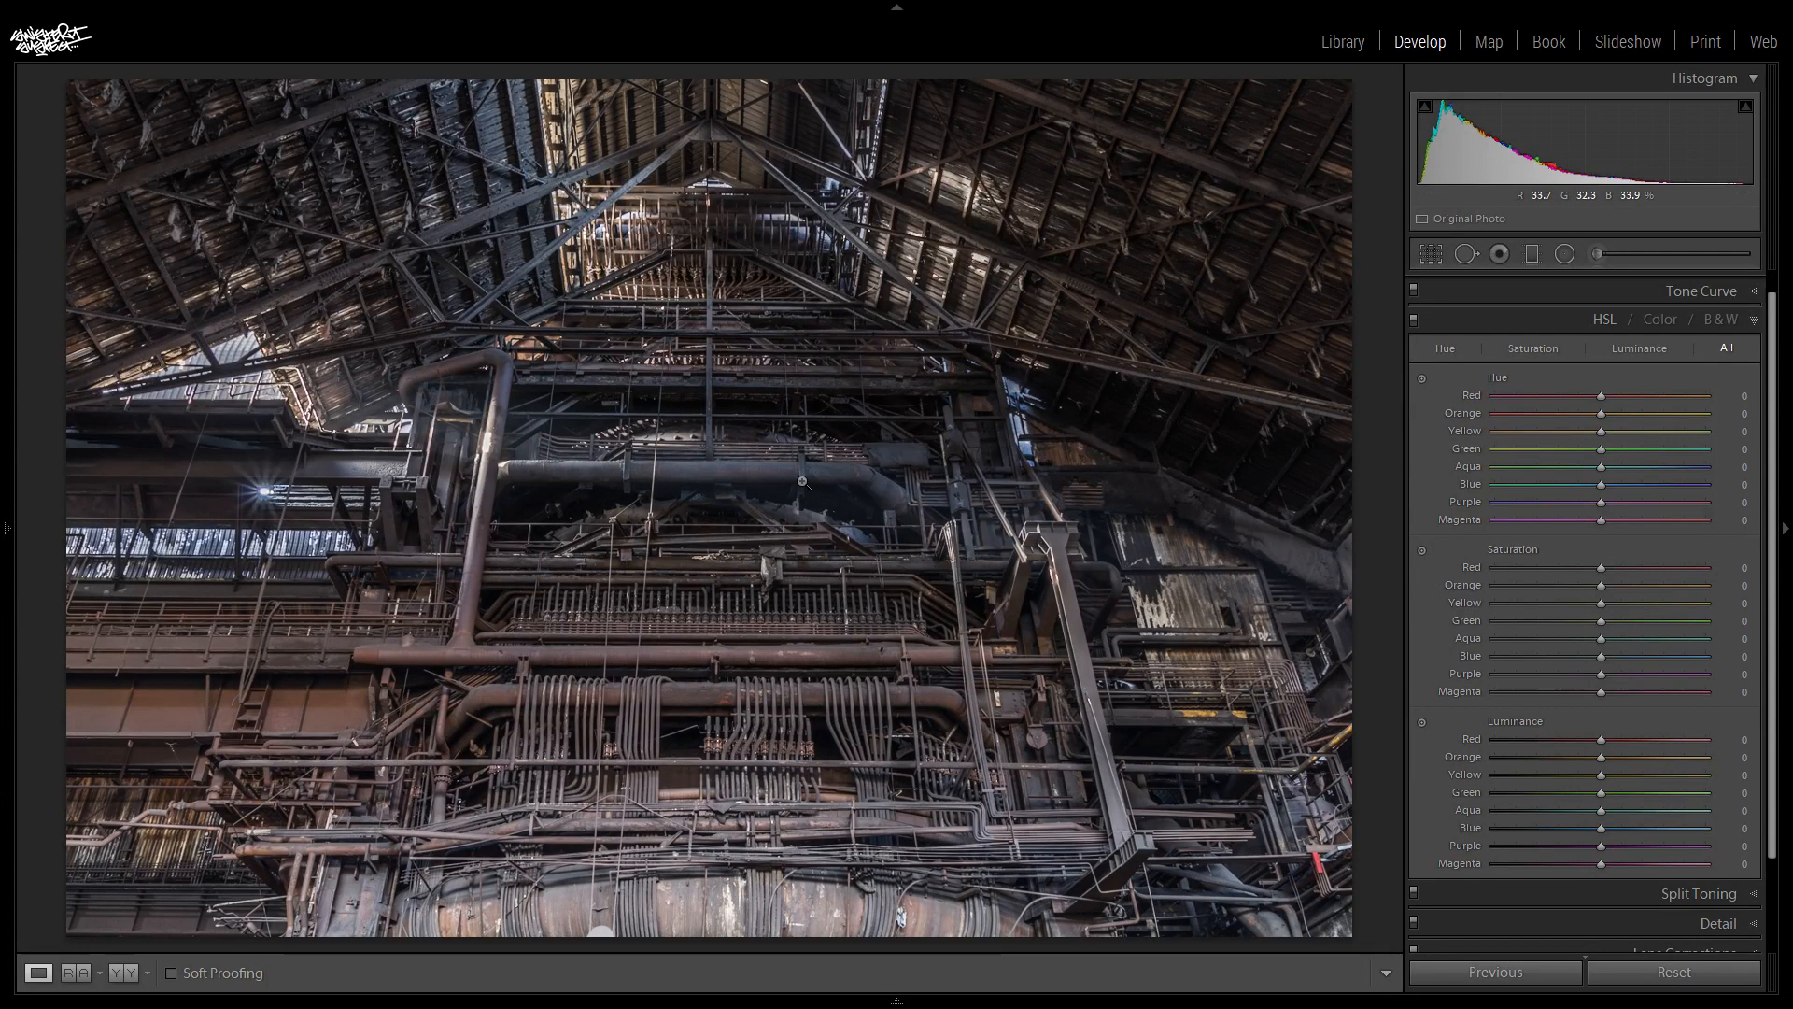
left_click_drag(1601, 398, 1709, 398)
left_click_drag(1707, 396, 1494, 396)
left_click_drag(1507, 409, 1583, 409)
left_click_drag(1599, 414, 1751, 468)
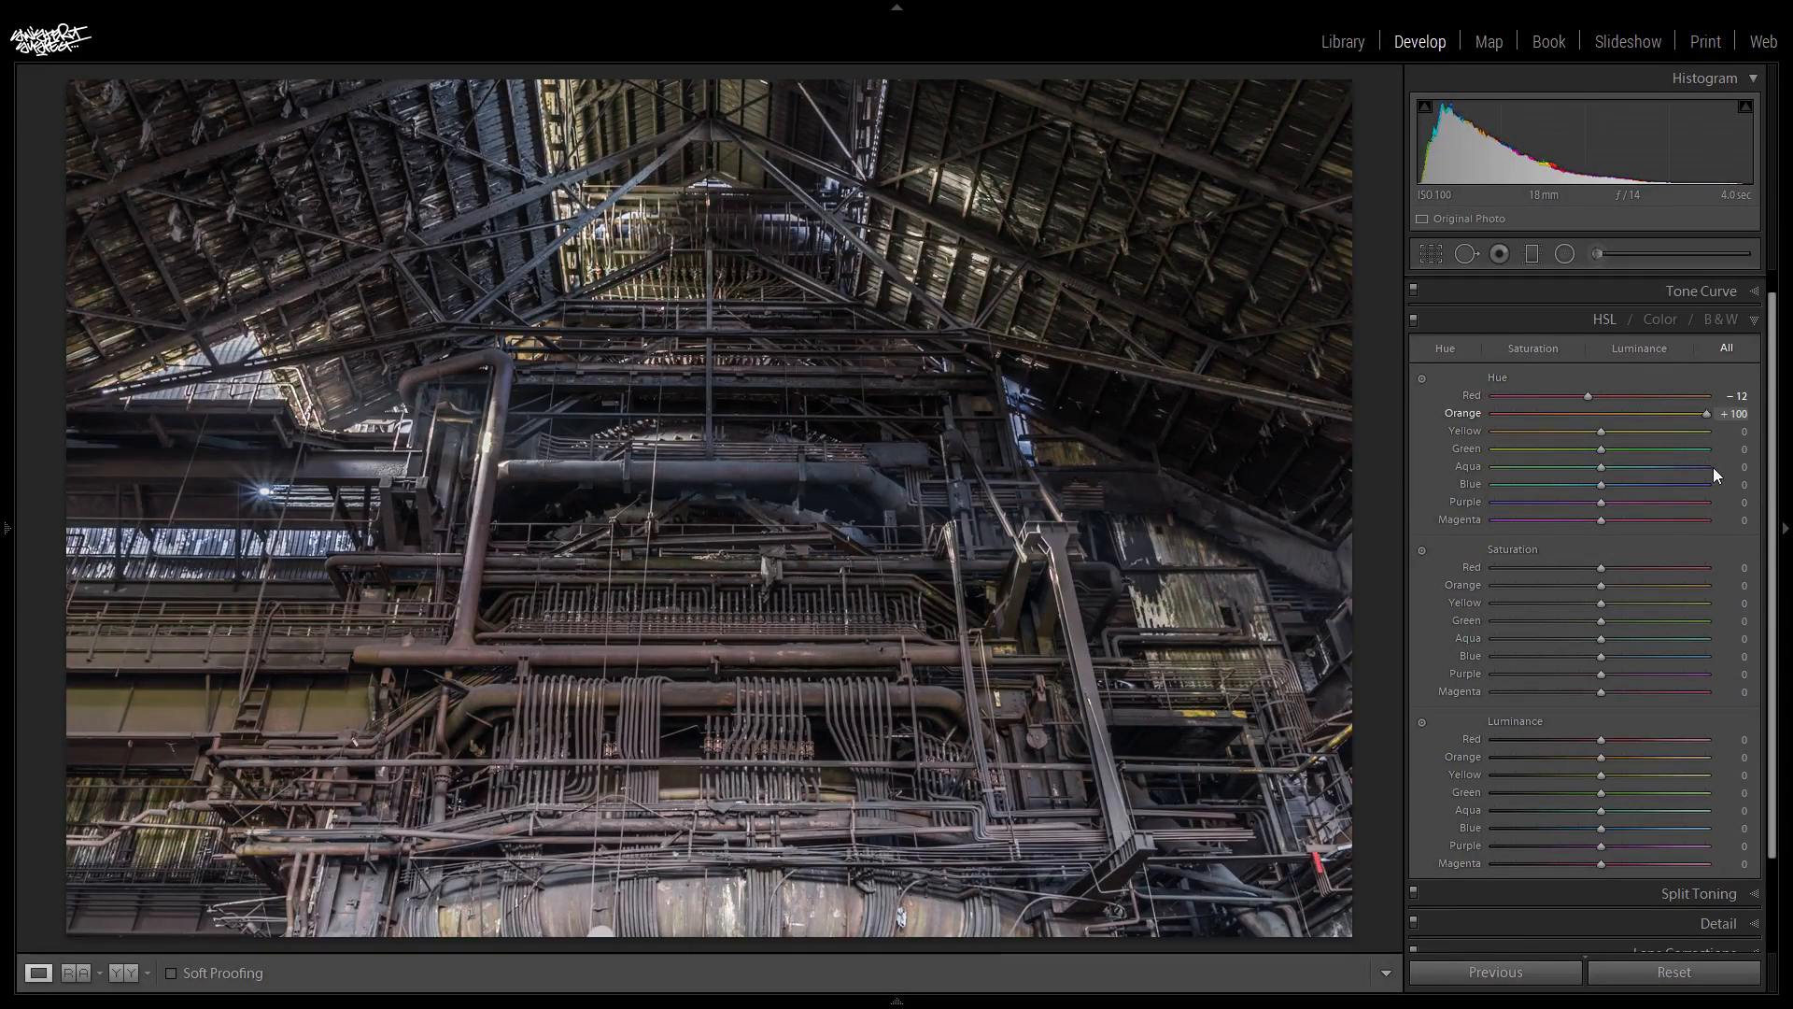
left_click_drag(1626, 463, 1596, 454)
left_click_drag(1600, 432, 1563, 489)
- Set the Hue of Green to -2, Blue to -11, Purple to -40 and Magenta to -5, leaving Aqua at 0
left_click_drag(1602, 450, 1311, 467)
left_click_drag(1718, 506, 1618, 500)
left_click_drag(1605, 468, 1610, 589)
left_click_drag(1599, 484, 1402, 517)
left_click_drag(1397, 523, 1787, 567)
left_click_drag(1651, 551, 1584, 553)
left_click_drag(1603, 504, 1658, 545)
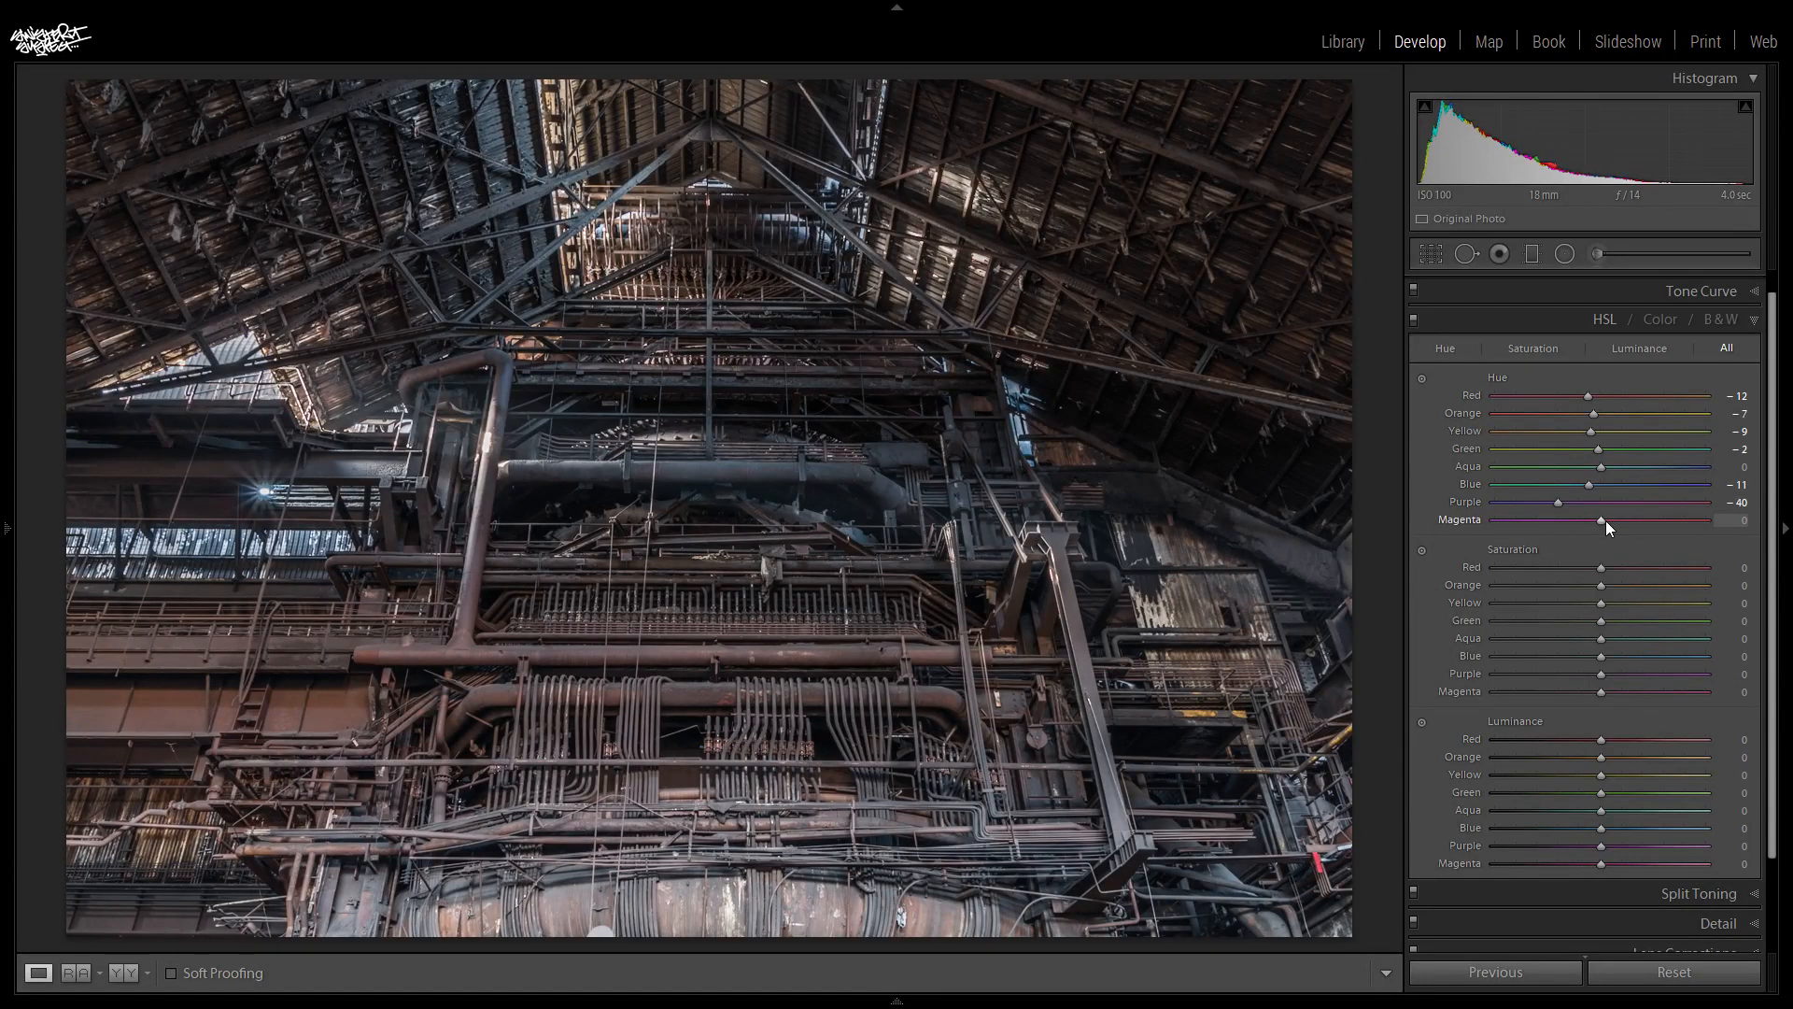
left_click_drag(1603, 519, 1336, 525)
left_click_drag(1774, 617, 1601, 609)
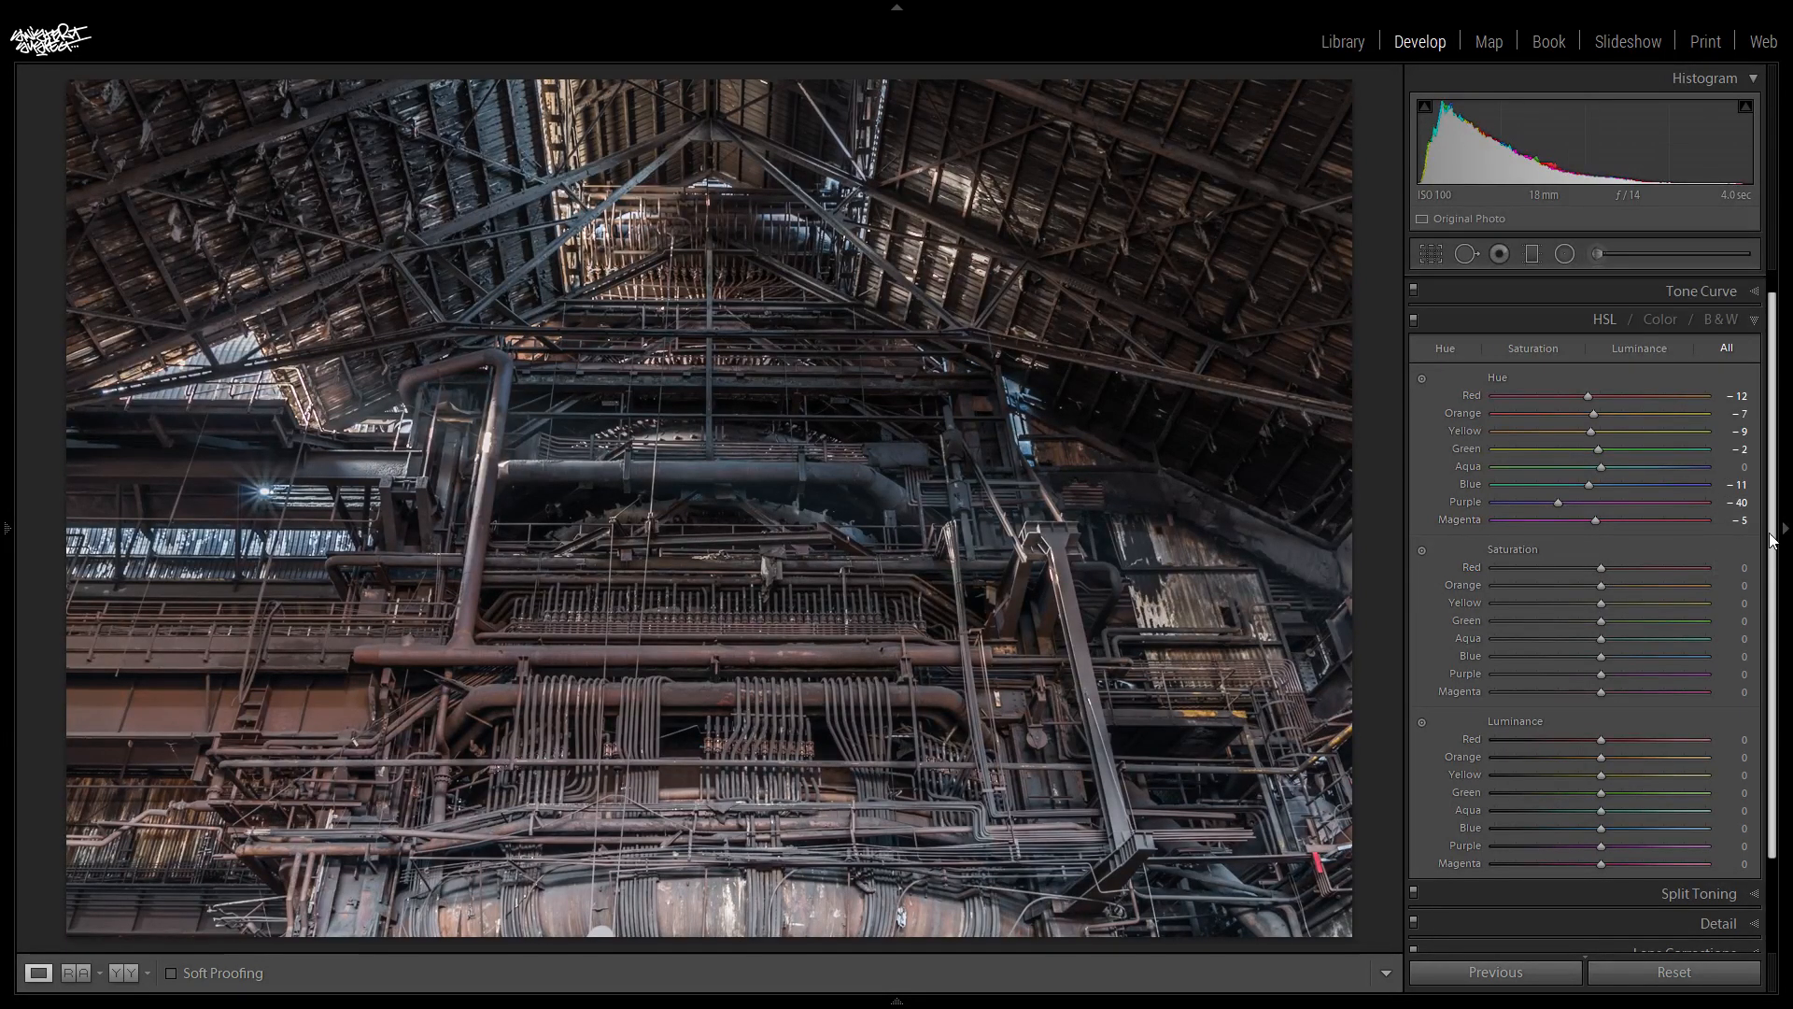
- Set the Red saturation to +22, judging the effect up close on the rusty pipes
scroll(1772, 540, "down", 1)
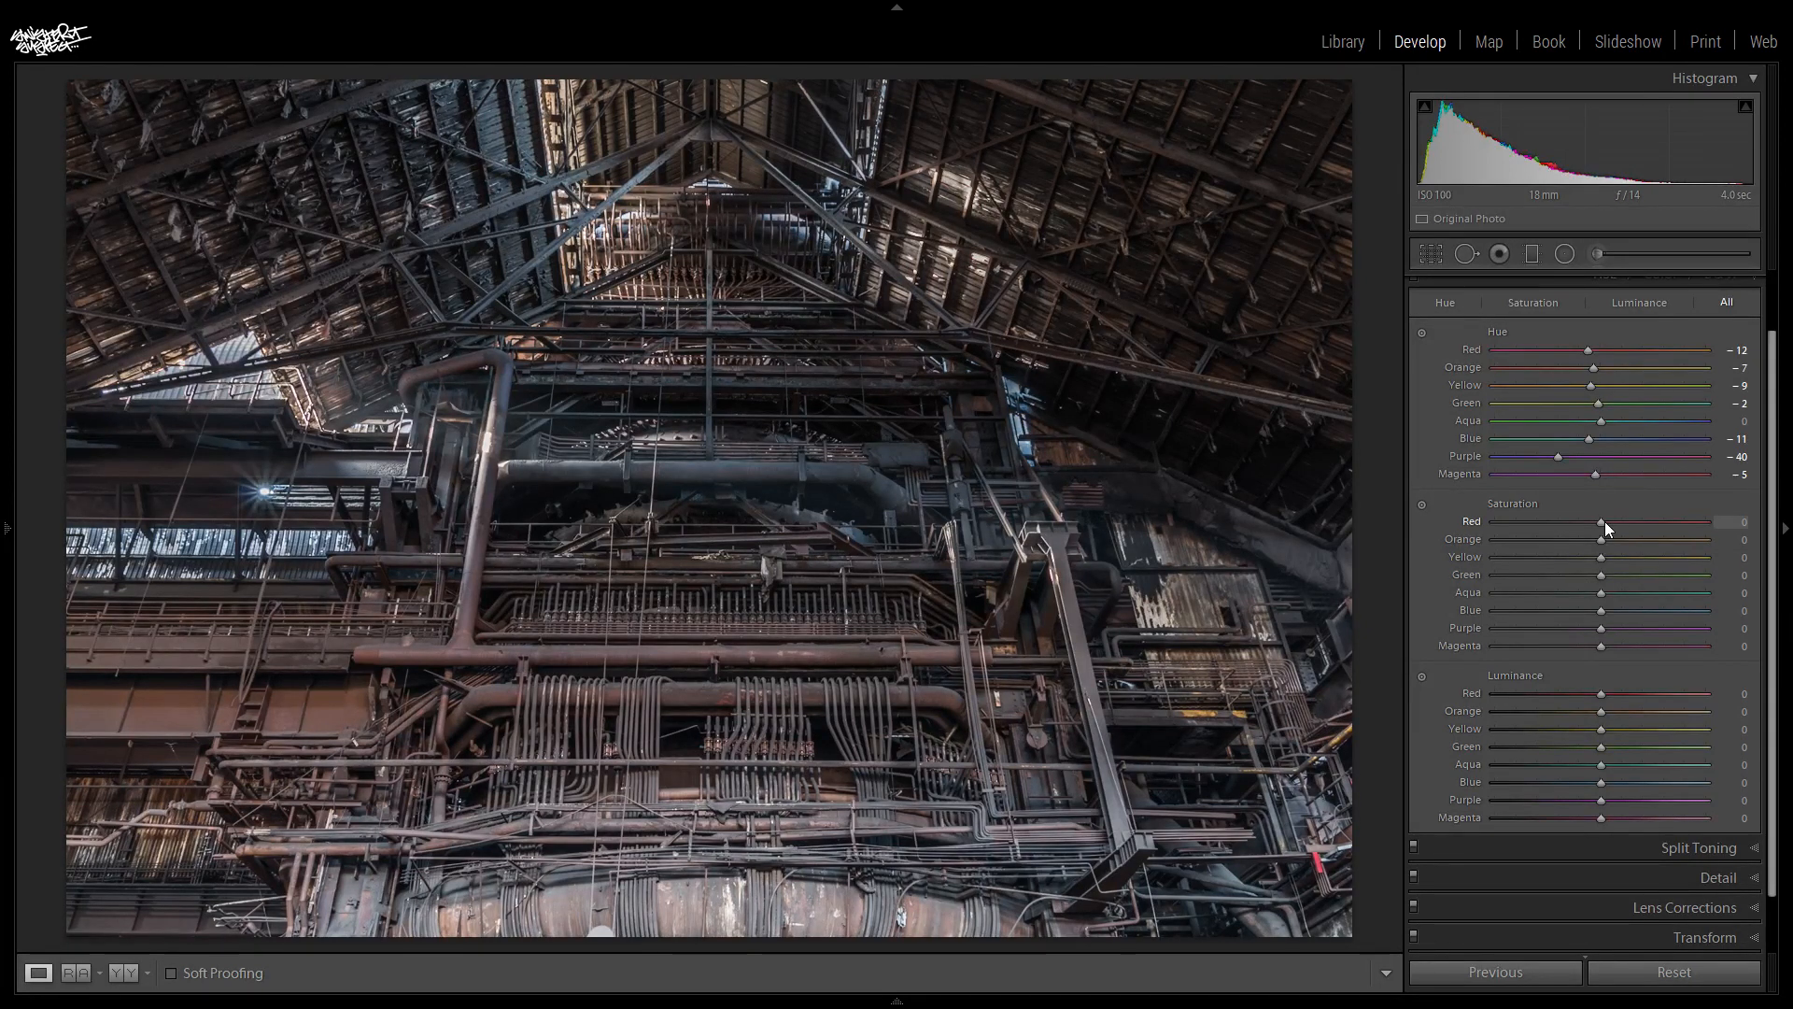
left_click_drag(1676, 534, 1723, 539)
left_click(467, 617)
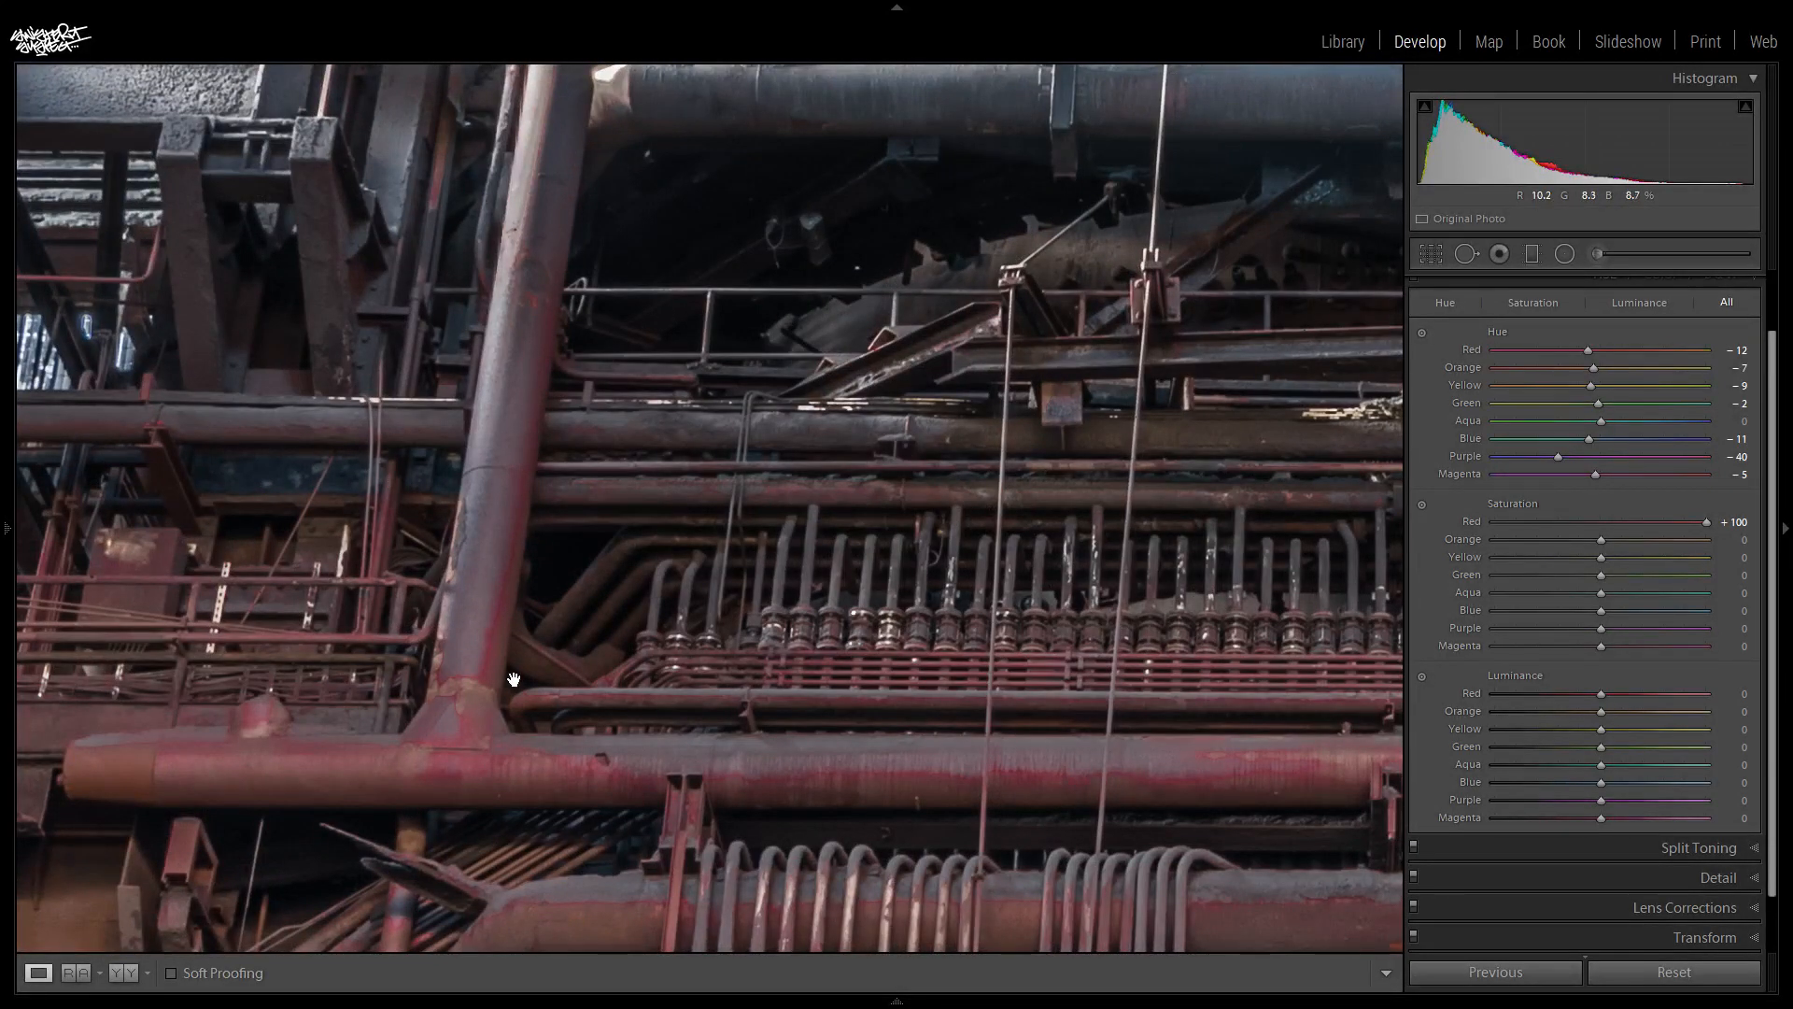
mouse_move(1649, 525)
left_mouse_down()
mouse_move(1516, 528)
mouse_move(1650, 538)
mouse_move(1624, 533)
left_mouse_up()
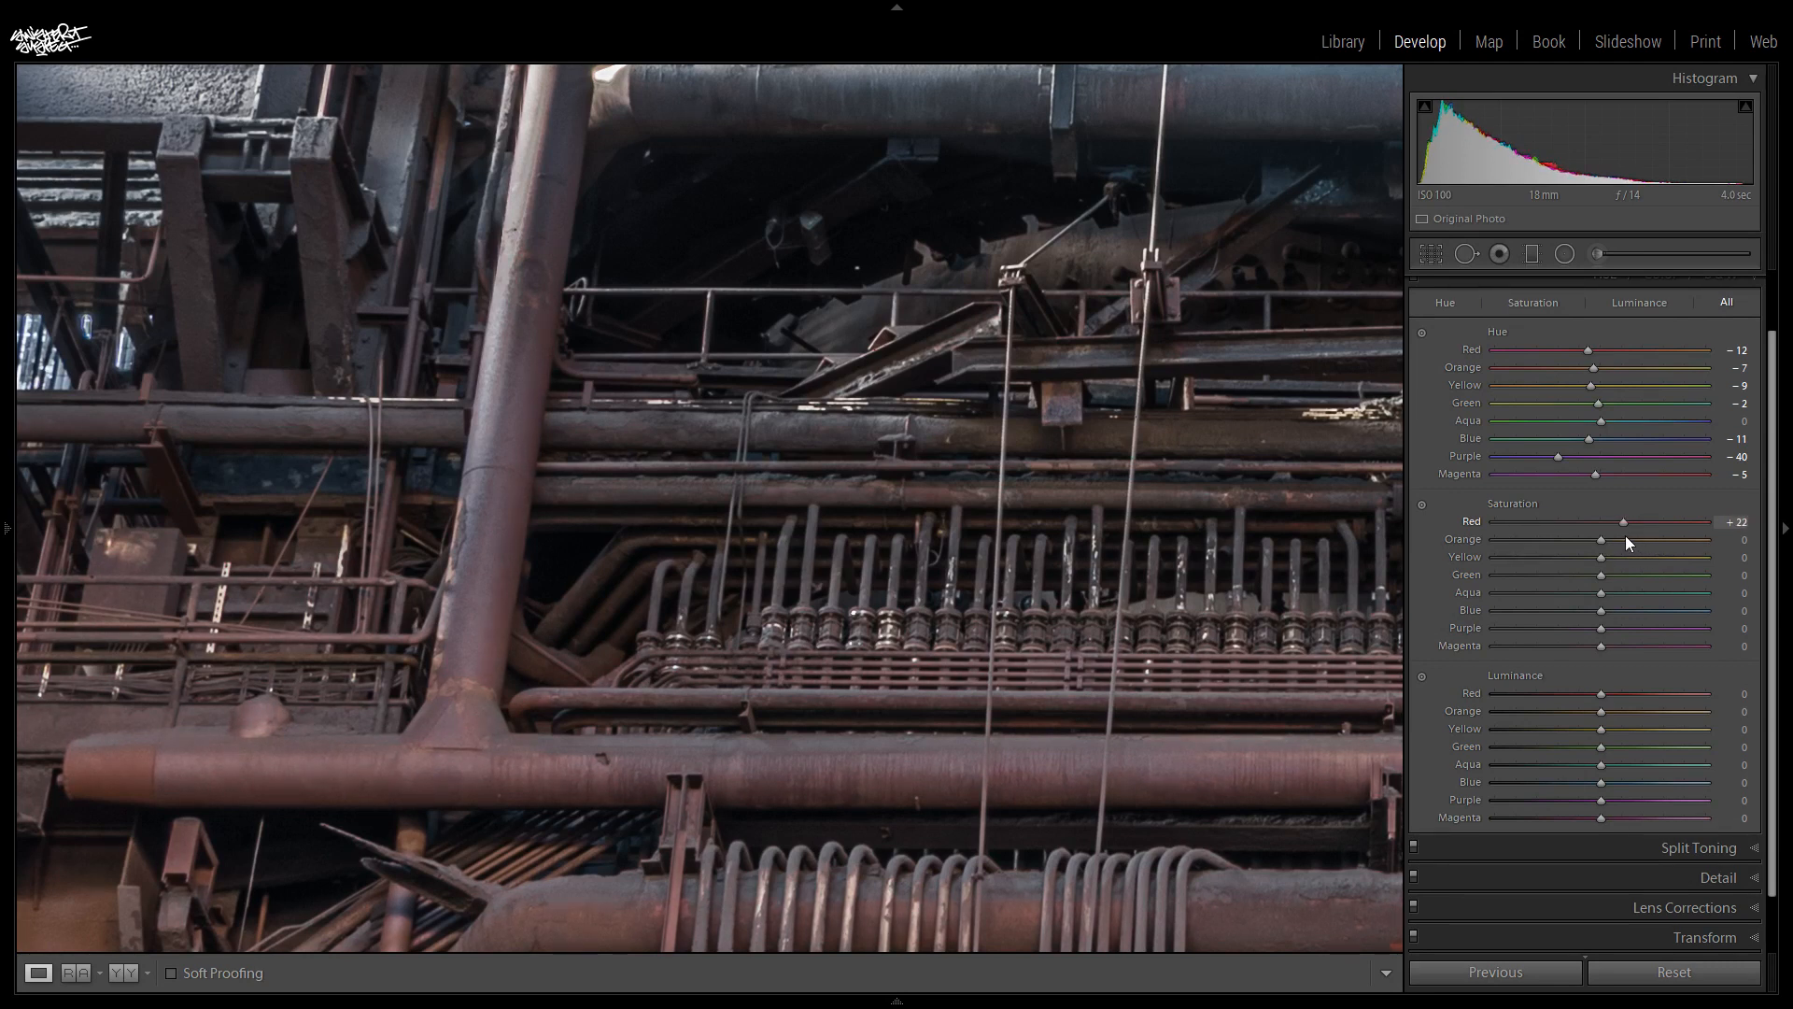
- Set the HSL saturation of Red to +17, Orange to +13 and Yellow to +14, judging the effect on the whole photo
left_click(780, 643)
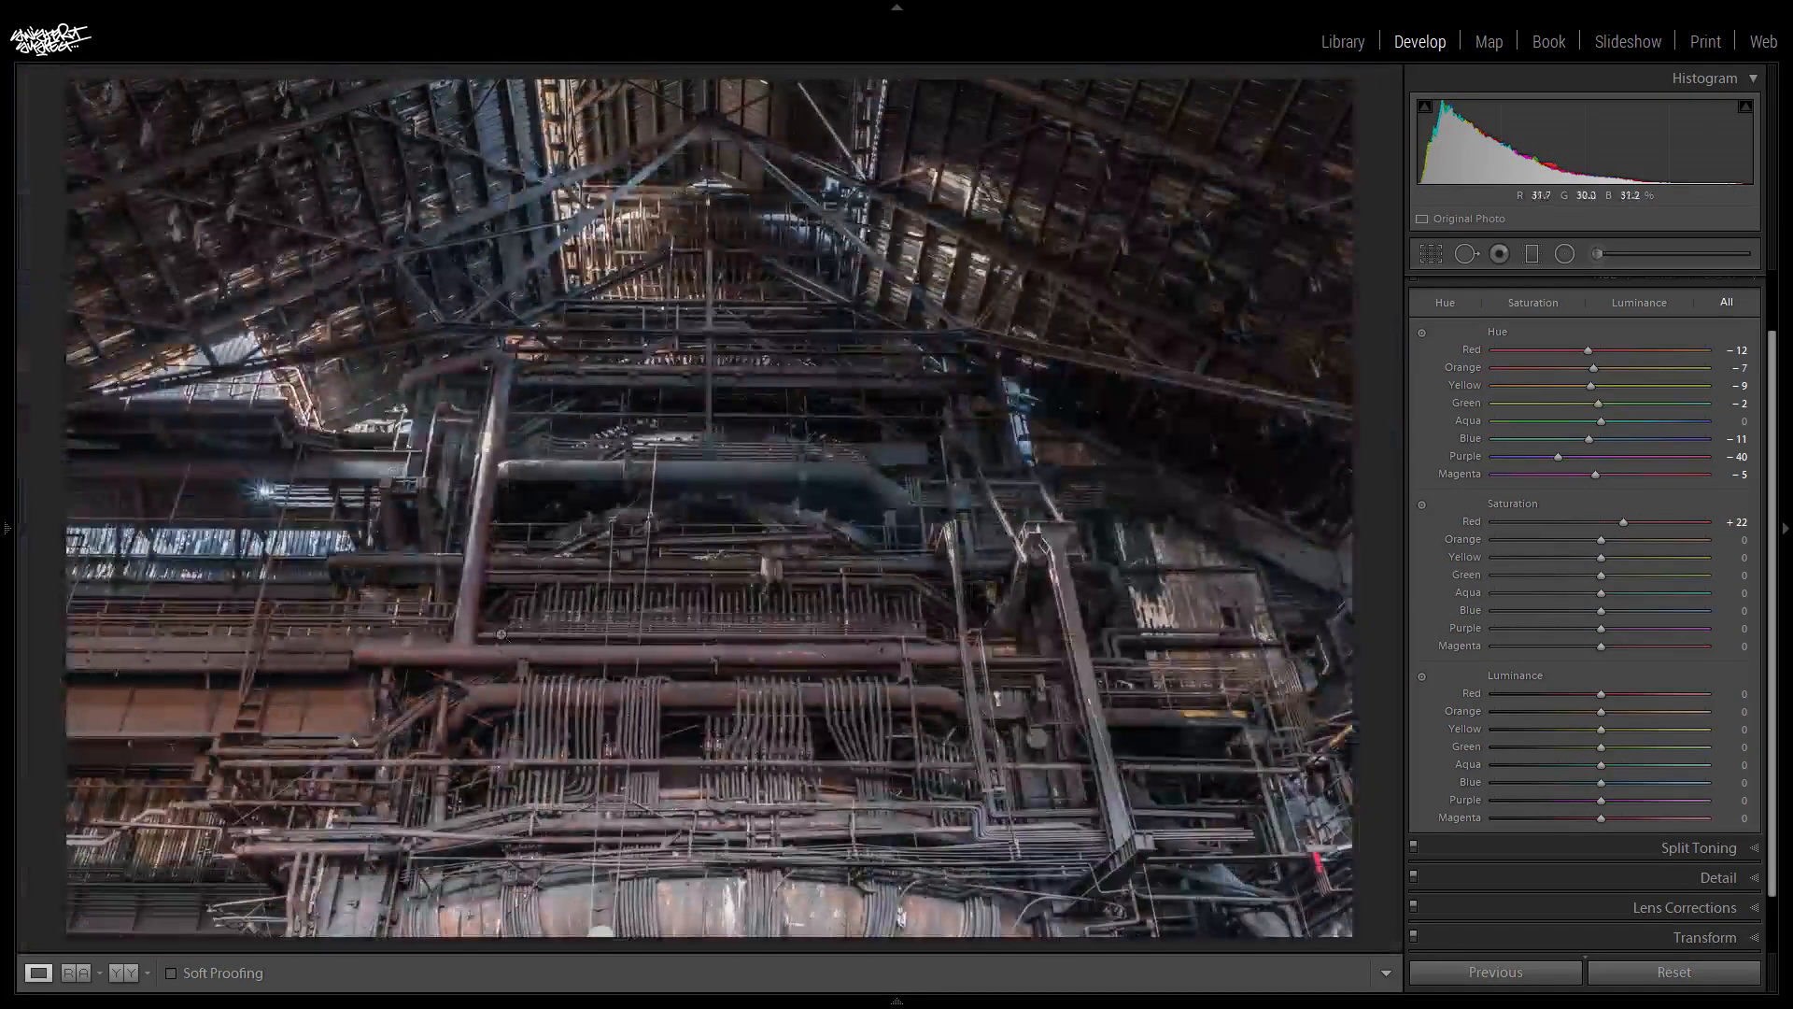
mouse_move(1600, 541)
left_mouse_down()
mouse_move(1688, 547)
mouse_move(1576, 555)
left_mouse_up()
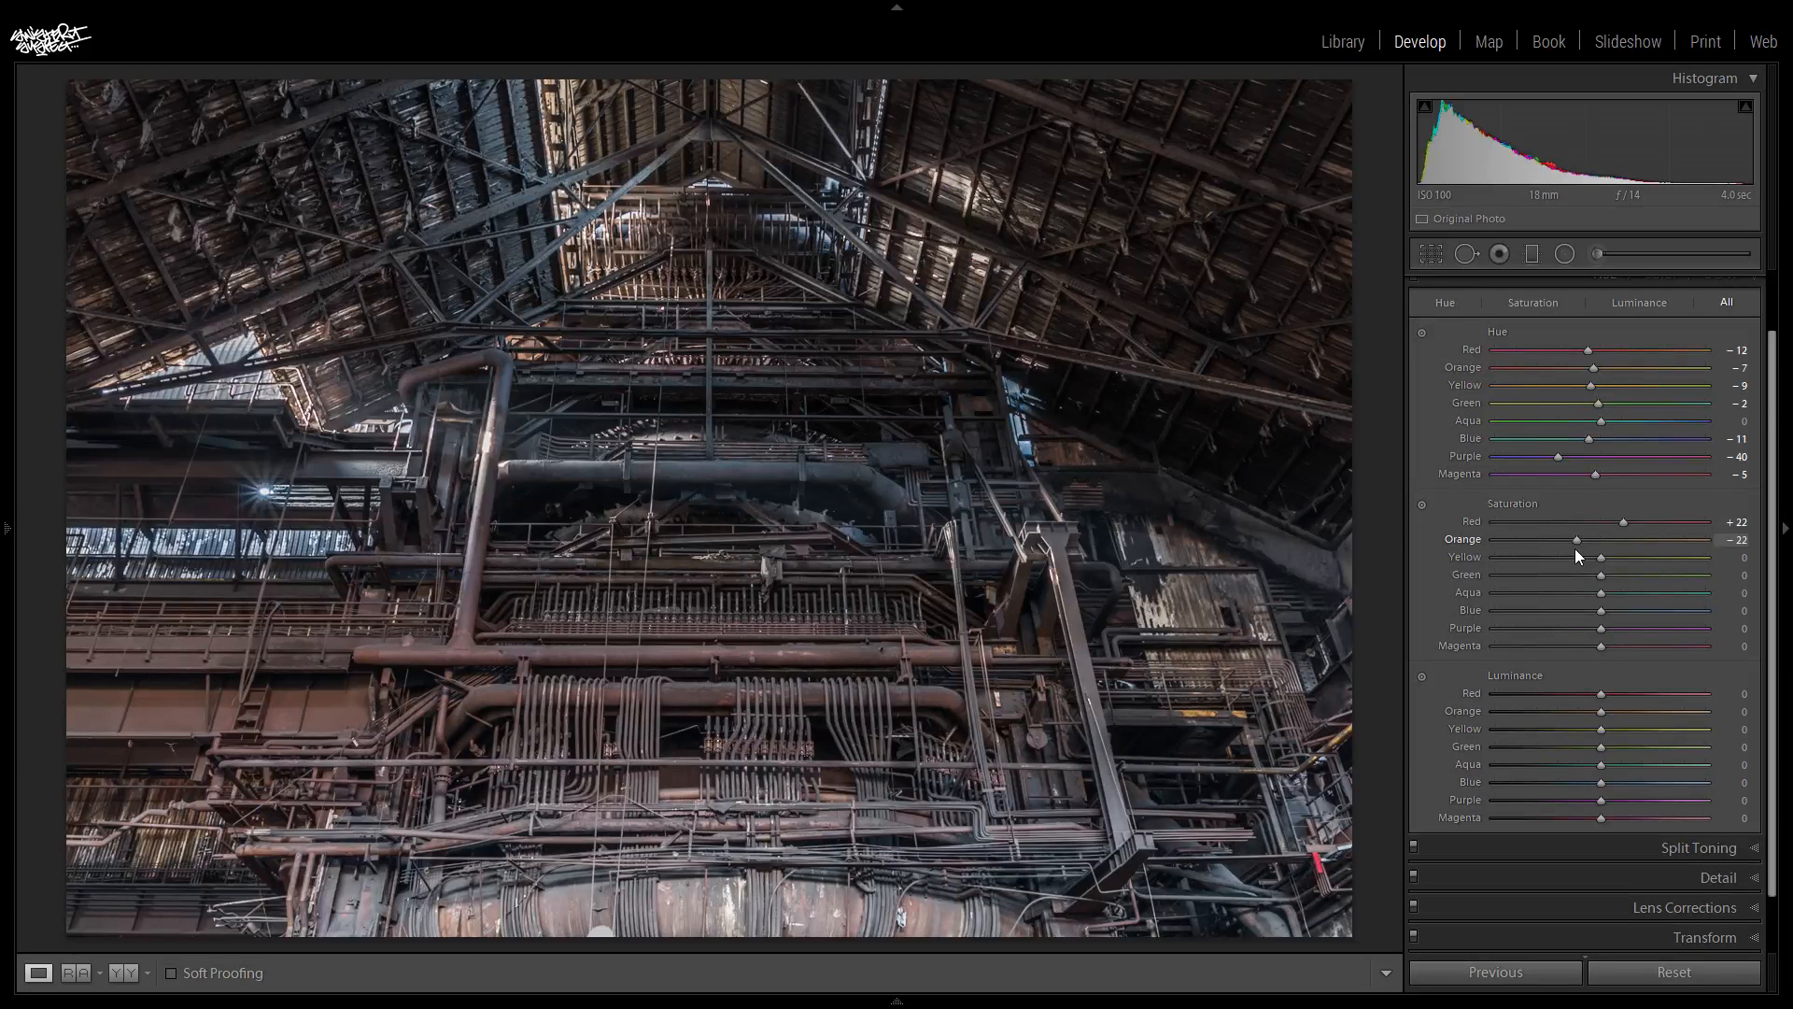
mouse_move(1625, 521)
left_mouse_down()
mouse_move(1591, 538)
mouse_move(1623, 530)
mouse_move(1592, 542)
mouse_move(1610, 546)
left_mouse_up()
left_click_drag(1601, 545, 1613, 551)
left_click_drag(1256, 565, 1611, 579)
- Set the HSL saturation of Aqua to +2, Blue to +39, Purple to +20 and Magenta to +8, leaving Green at 0
left_click_drag(1758, 585, 1255, 640)
left_click_drag(1601, 613, 1662, 637)
left_click_drag(1664, 613, 1687, 615)
left_click_drag(1608, 628, 1635, 665)
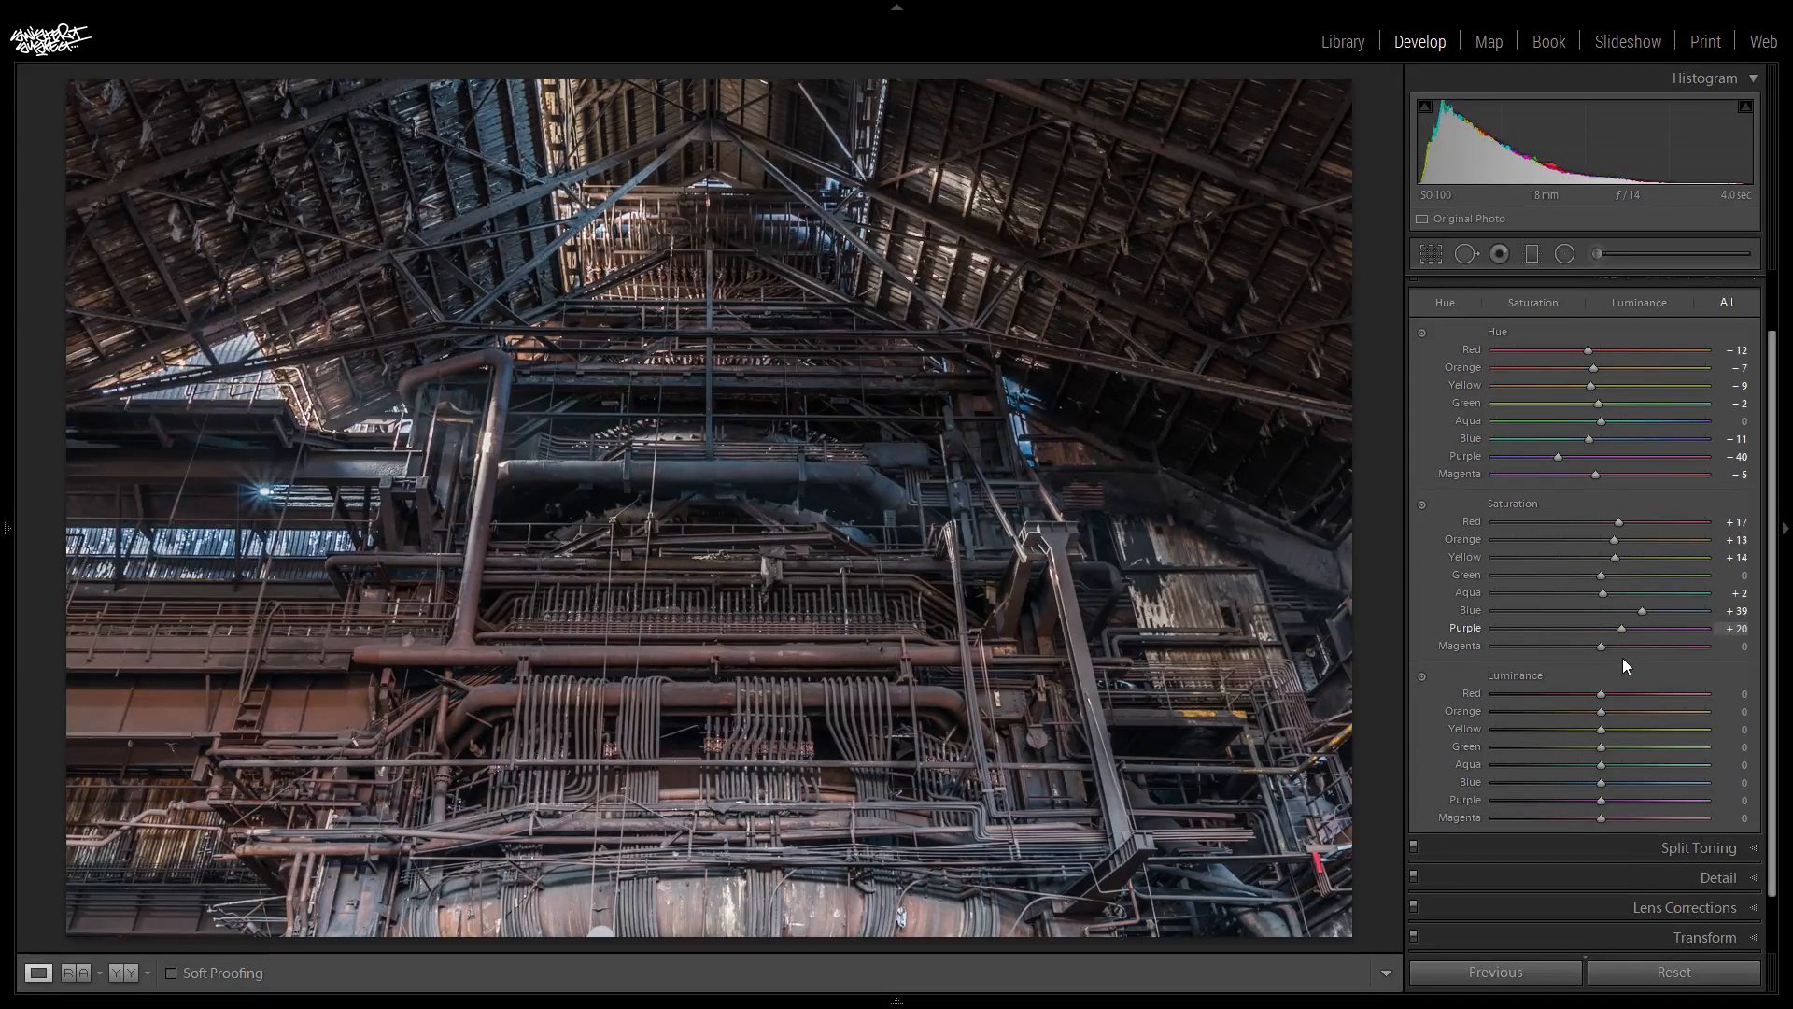
mouse_move(1657, 646)
left_mouse_down()
mouse_move(1728, 652)
mouse_move(1635, 665)
left_mouse_up()
- Set the HSL luminance of Red to -44, Orange to -14, Yellow to +1, Blue to -29 and Purple to -13
left_click_drag(1778, 482, 1778, 542)
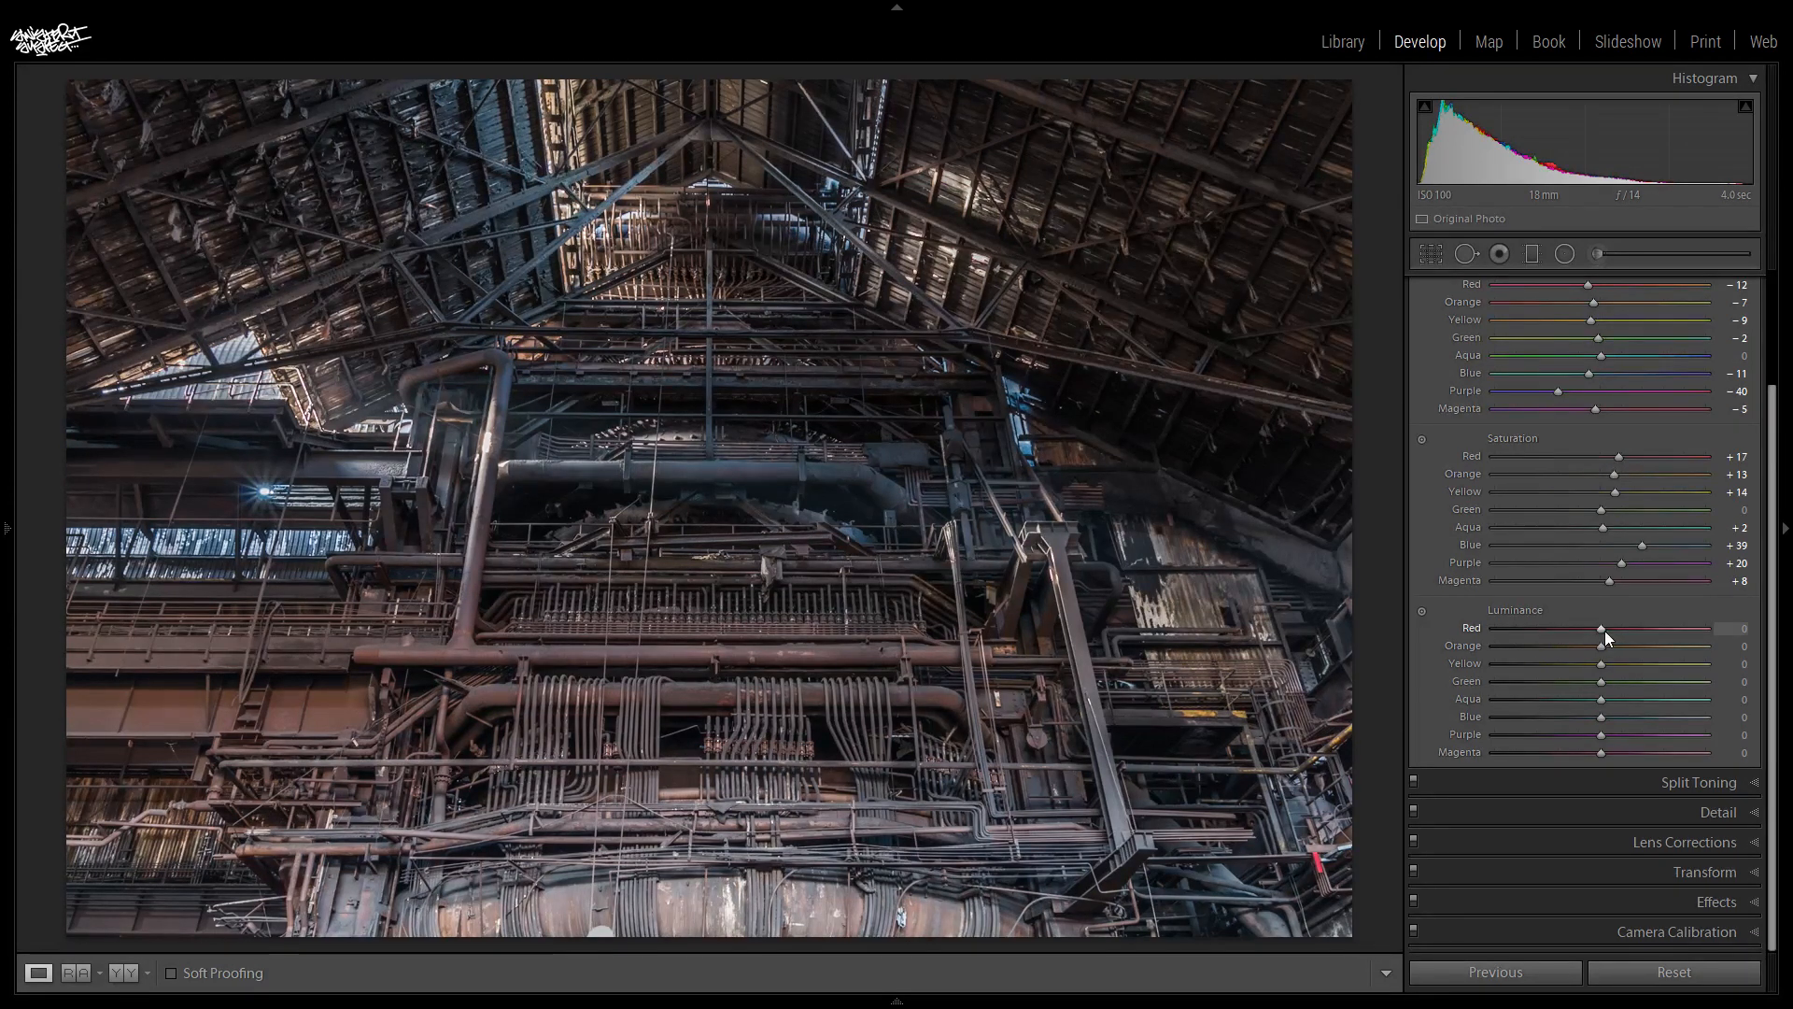
left_click_drag(1601, 629, 1420, 629)
left_click_drag(1568, 635, 1743, 634)
left_click_drag(1569, 652, 1548, 652)
left_click_drag(1557, 652, 1600, 705)
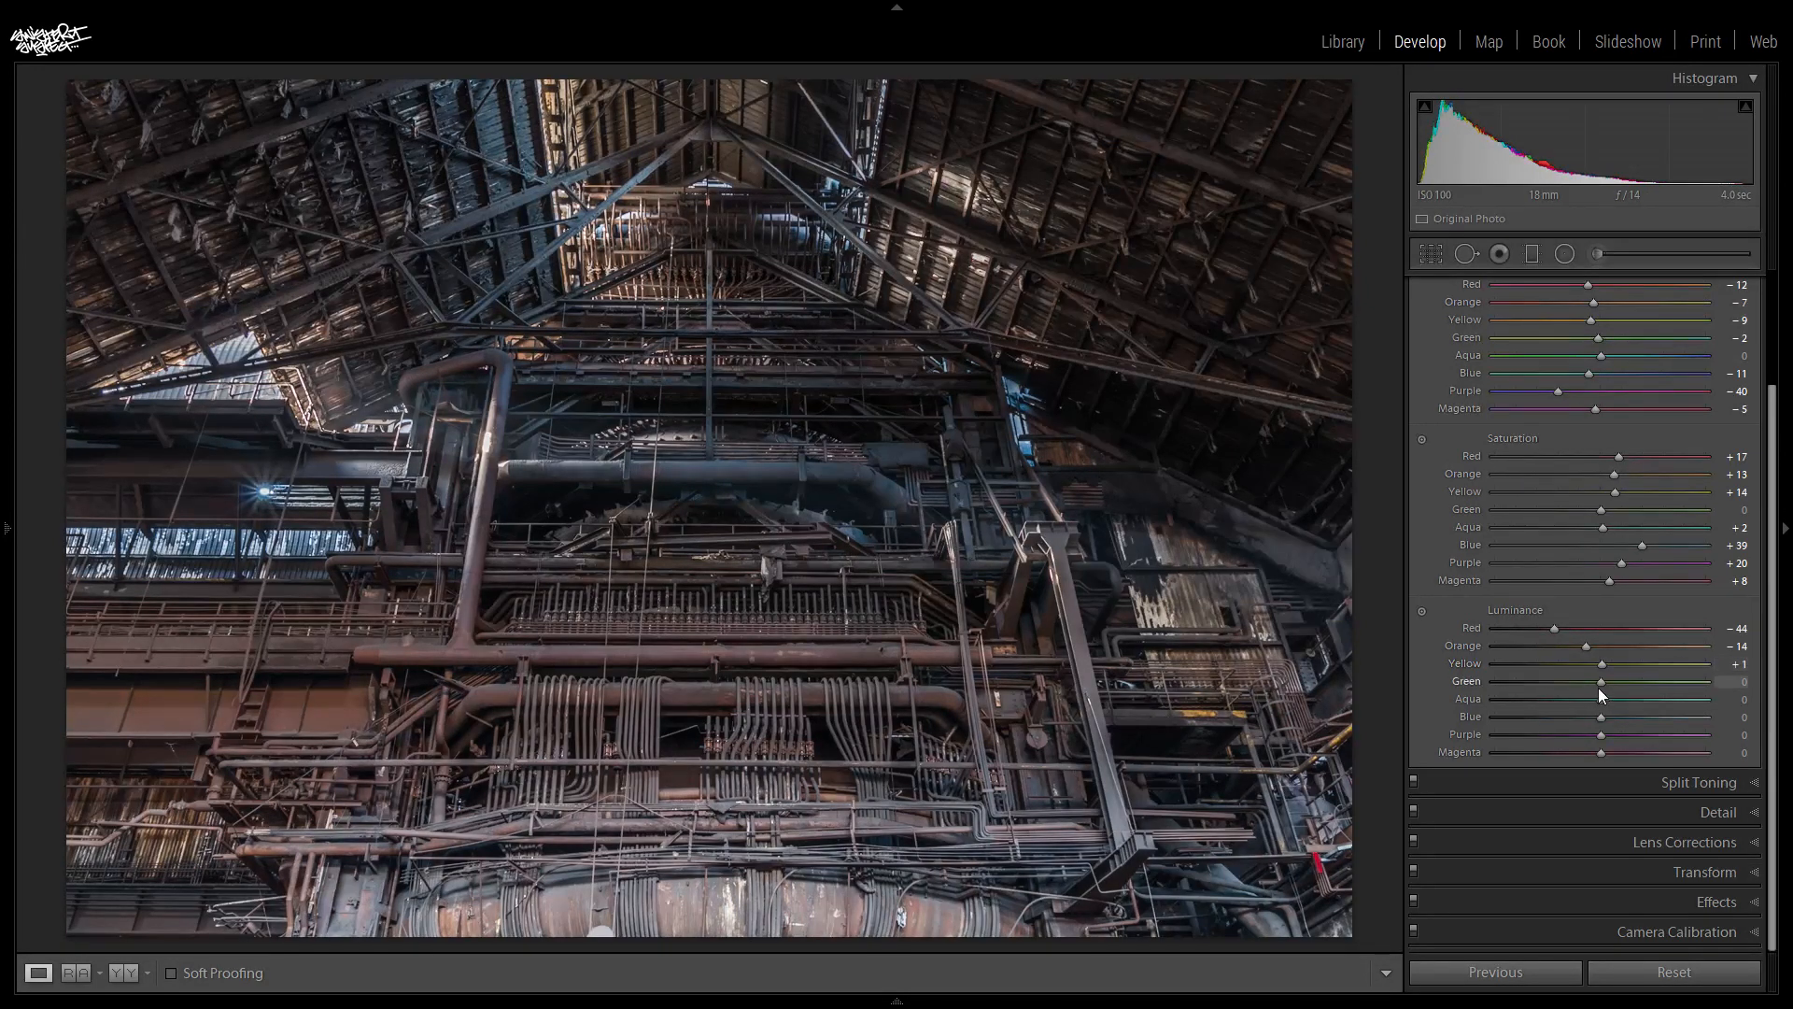
left_click_drag(1605, 681, 1388, 719)
left_click_drag(1610, 707, 1588, 753)
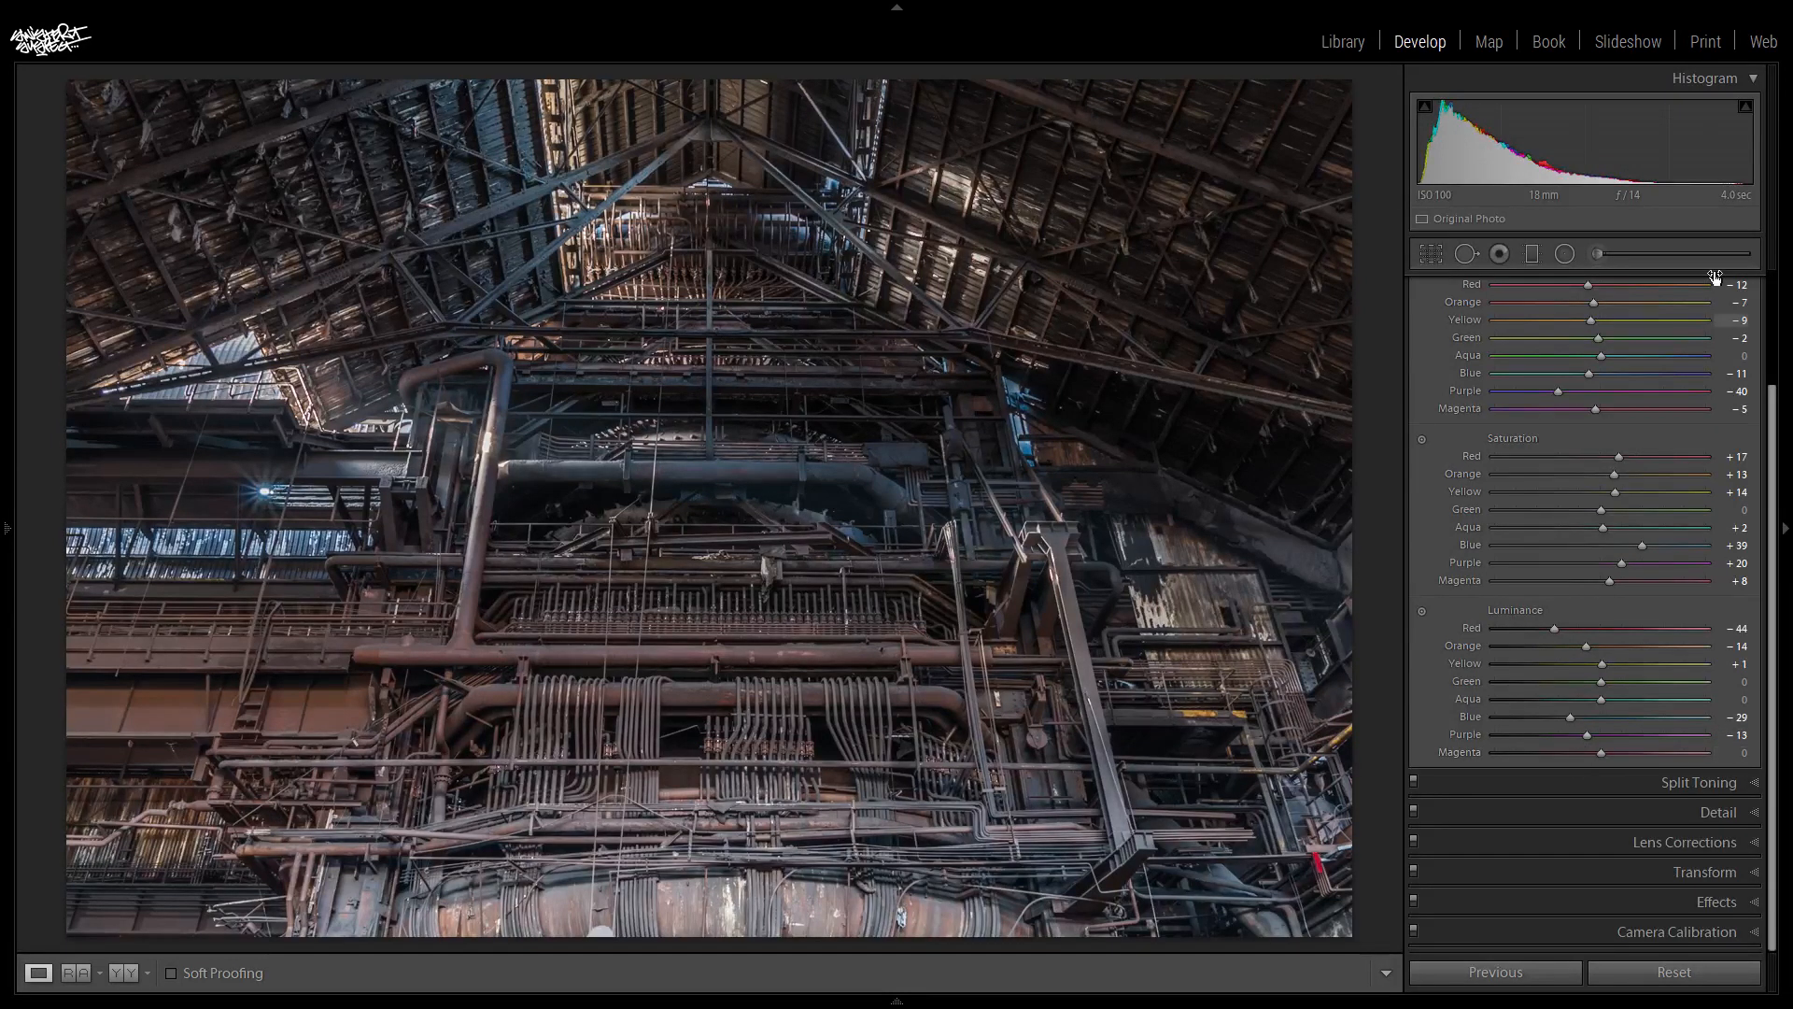
- Compare the photo with and without the HSL adjustments by switching them off and on several times
scroll(1777, 448, "up", 3)
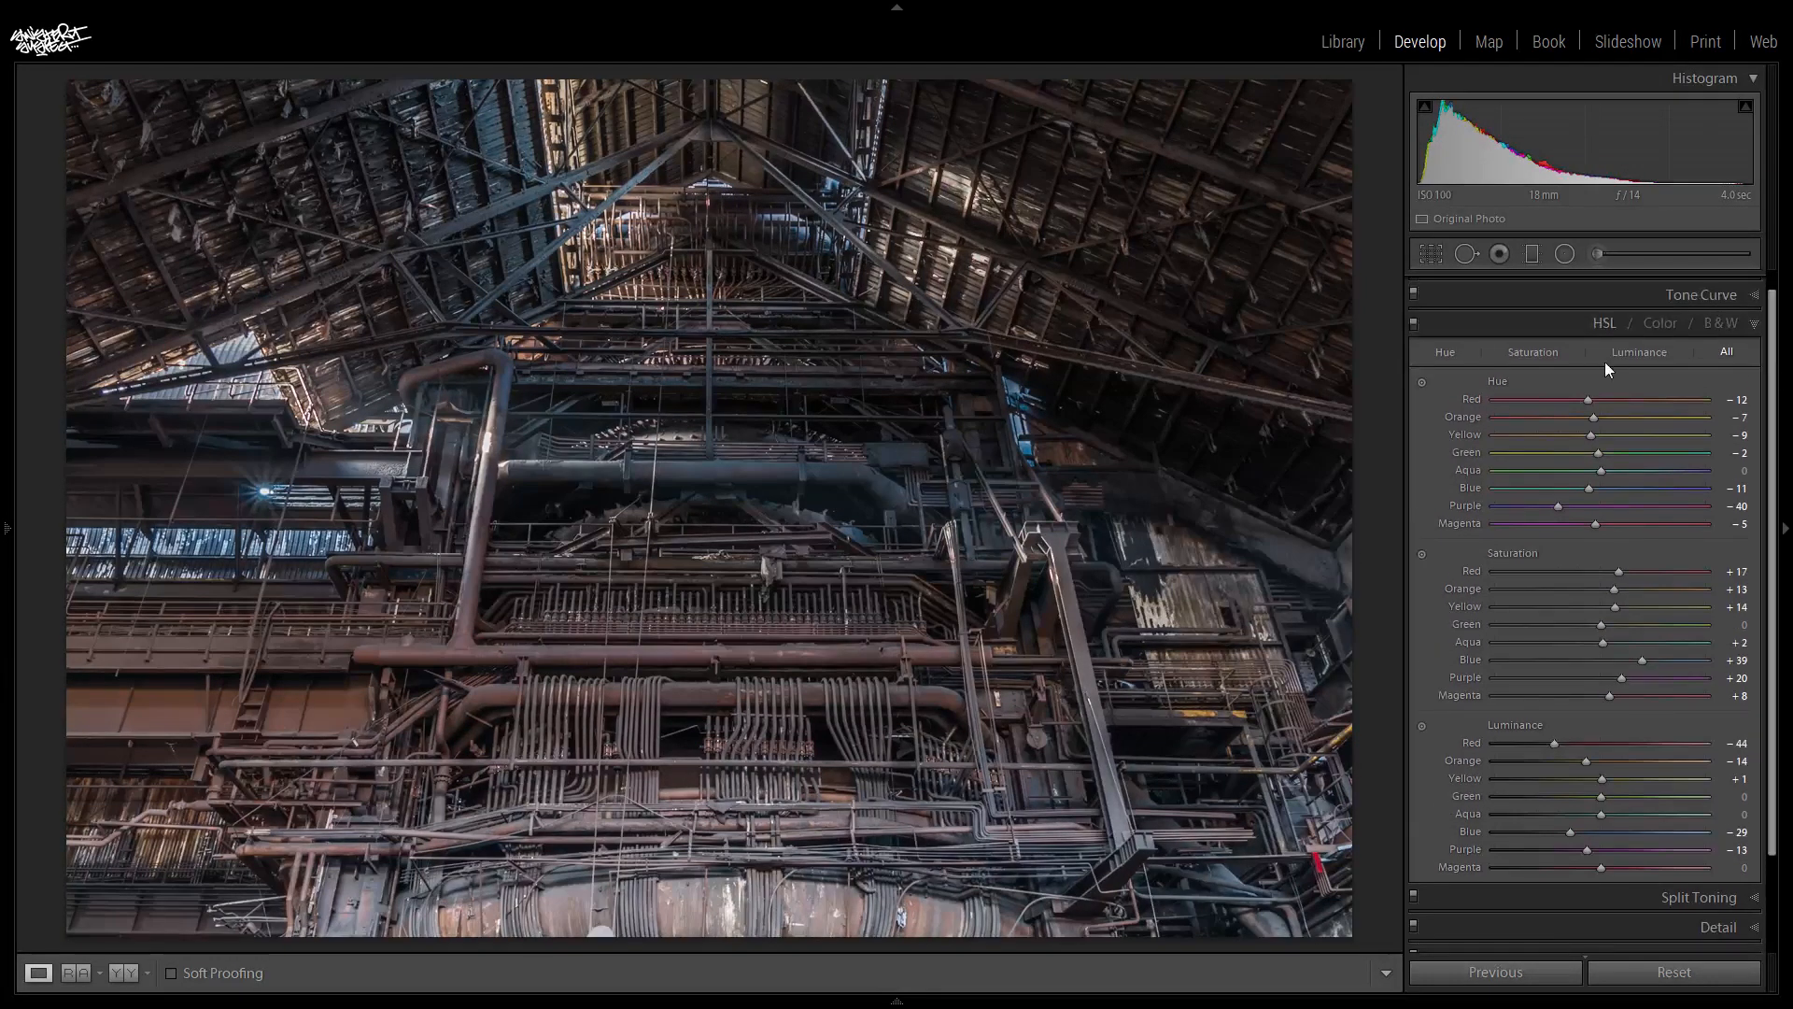
left_click(1413, 323)
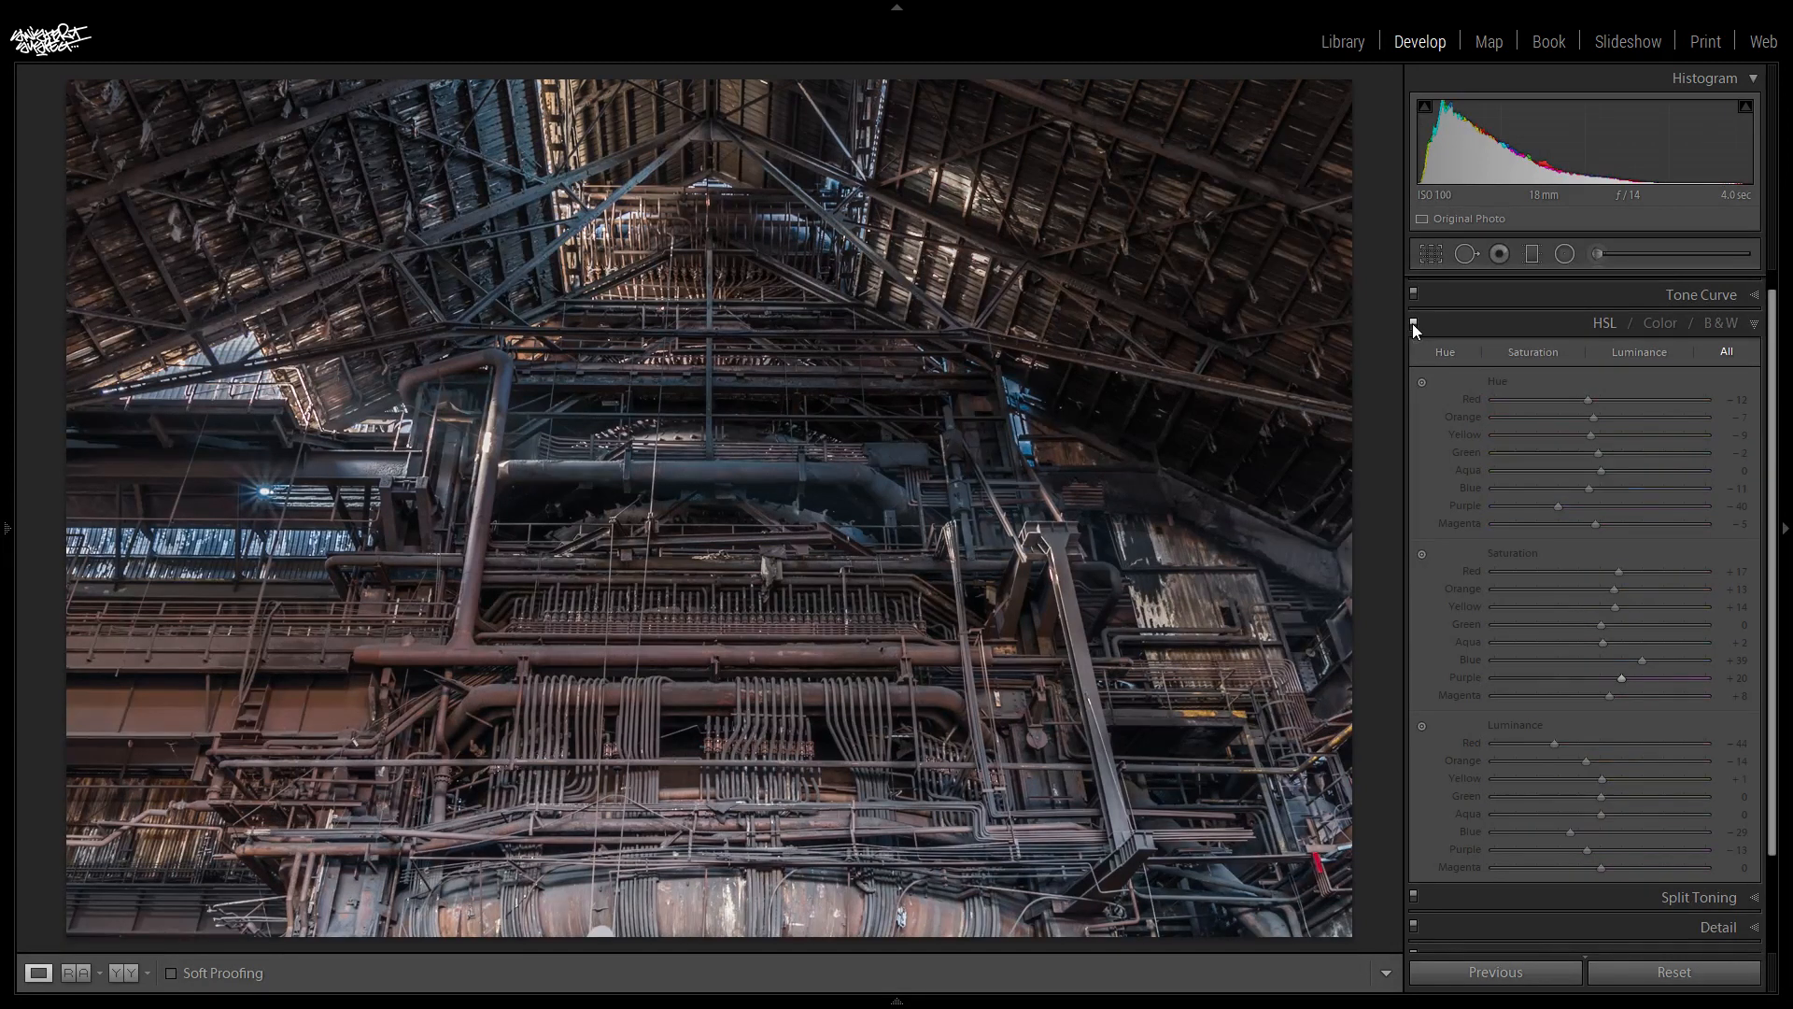
left_click(1412, 323)
left_click(1412, 323)
left_click(1412, 323)
left_click(1412, 323)
left_click(1412, 324)
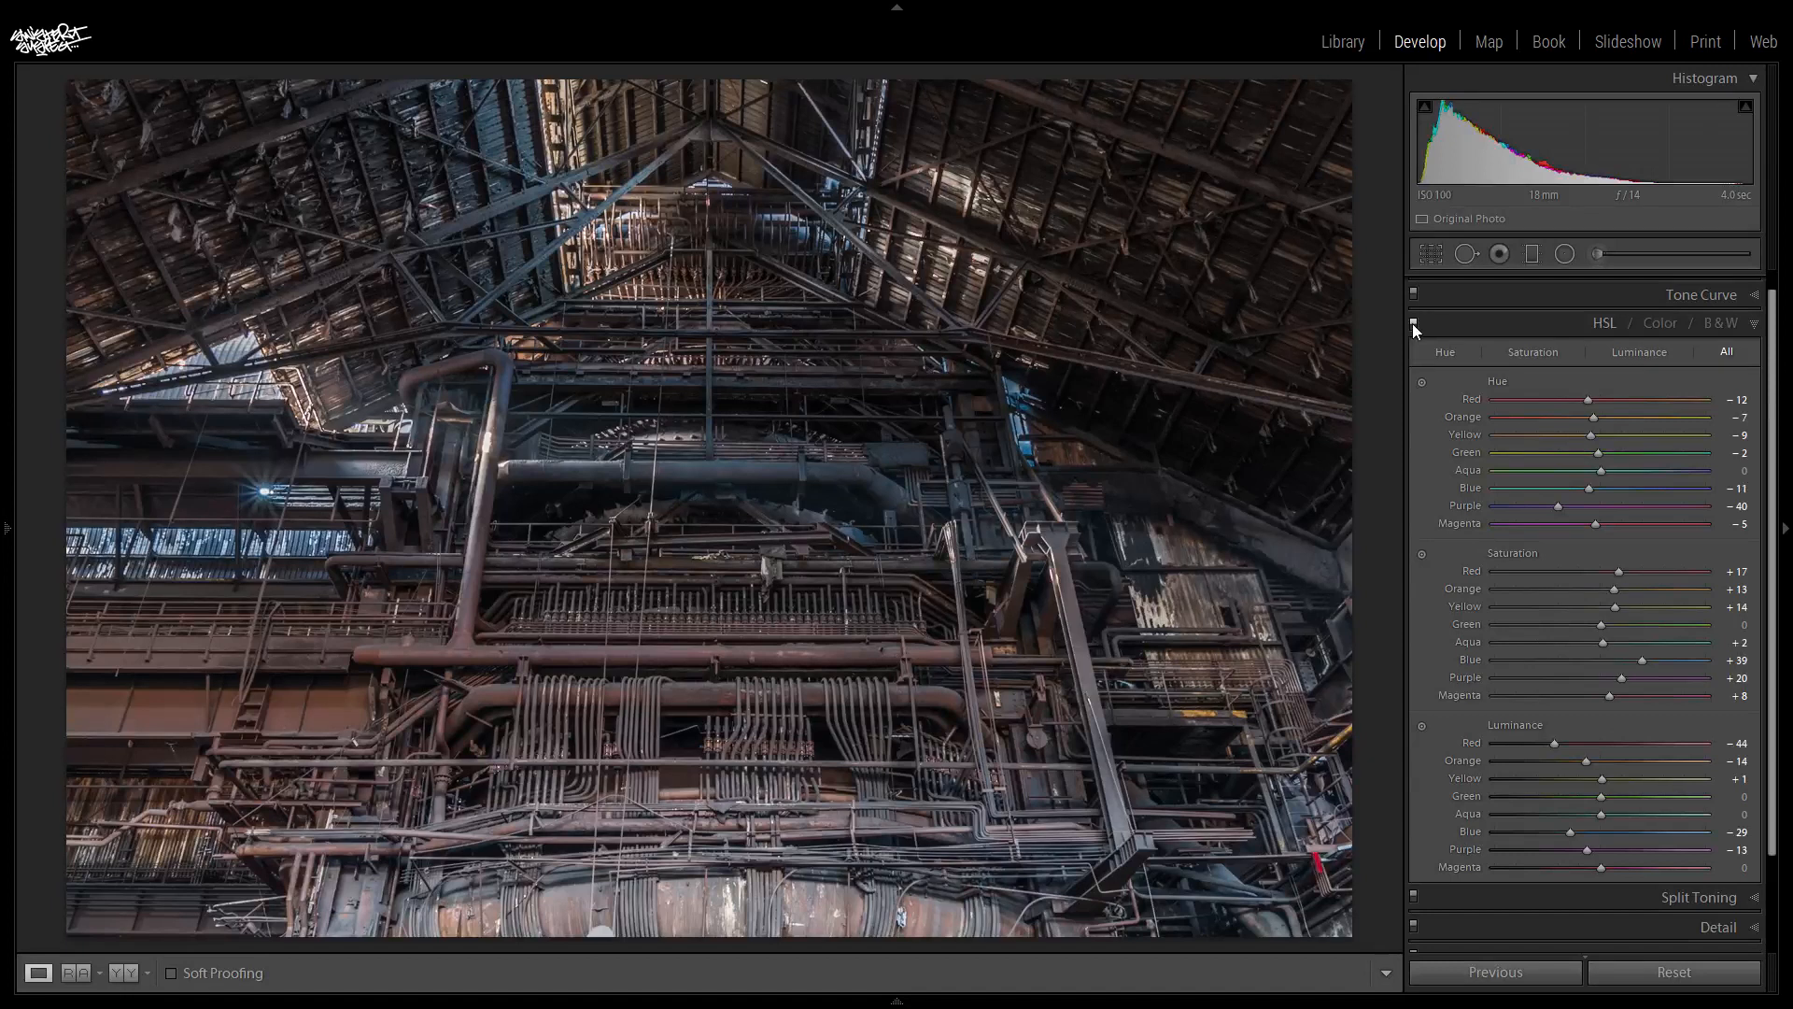
- Return to the basic adjustments and lower the photo's Vibrance slightly further
left_click(1593, 319)
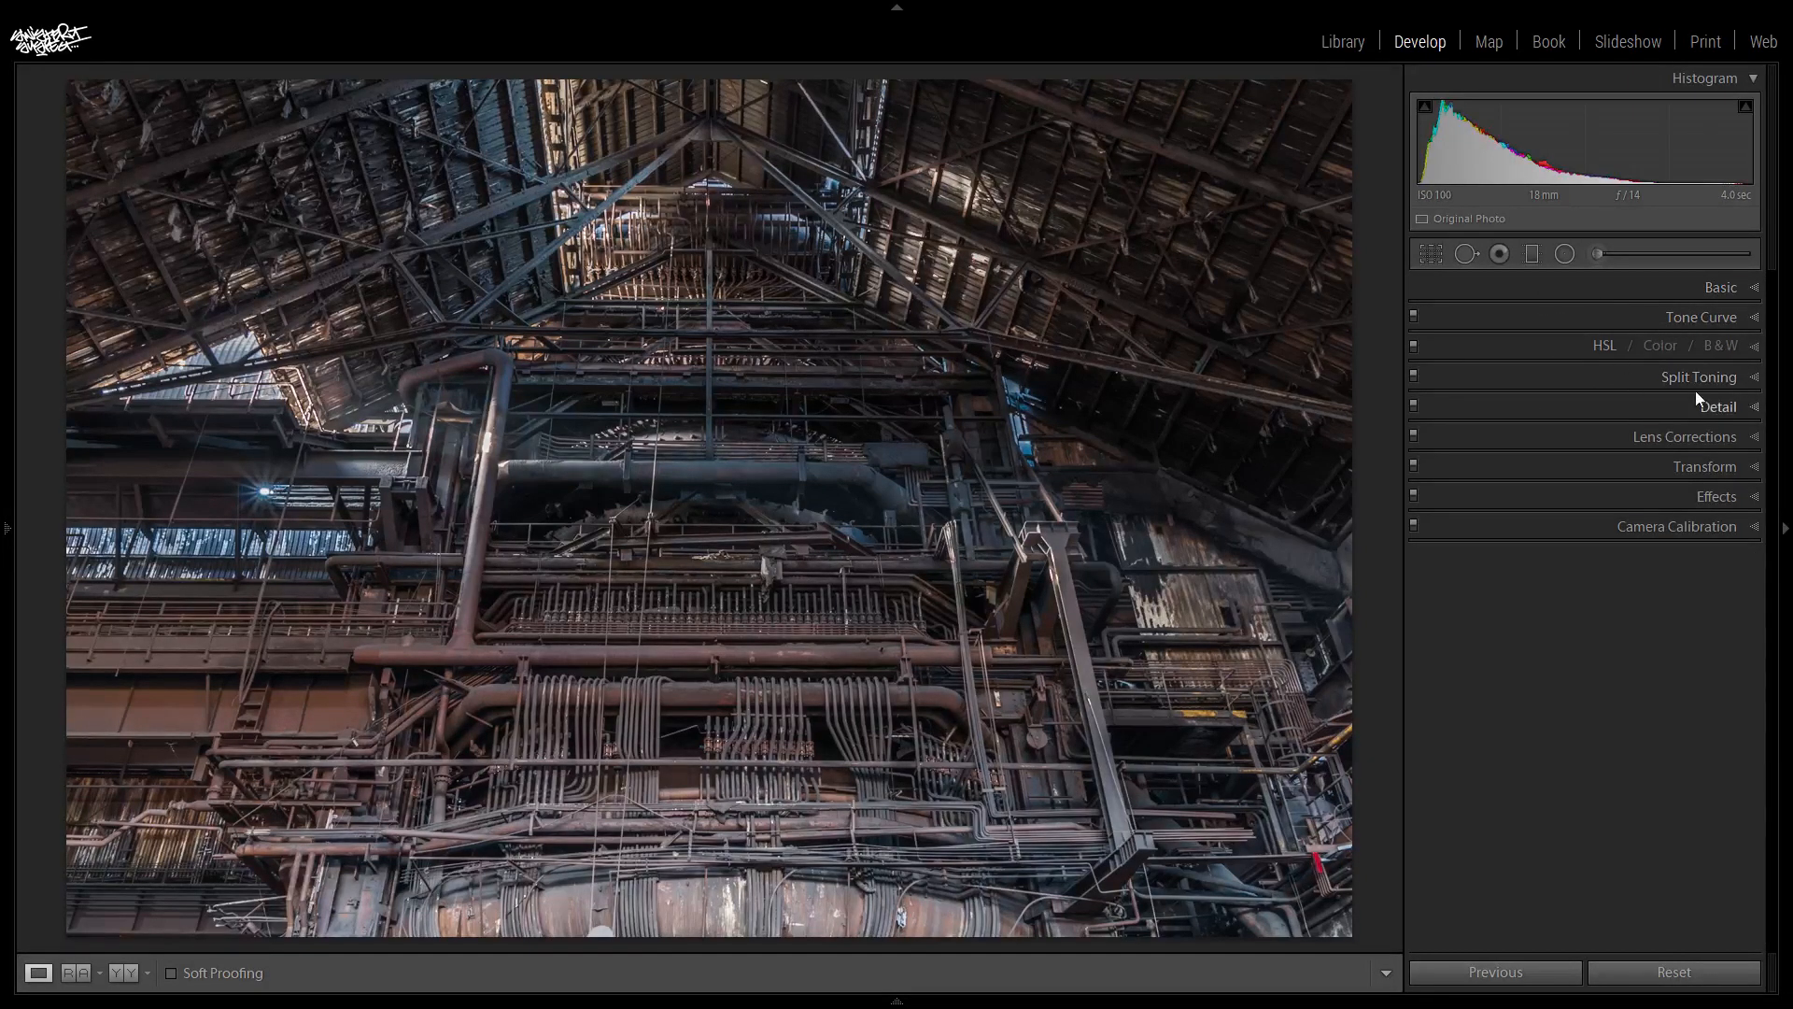
left_click(1723, 291)
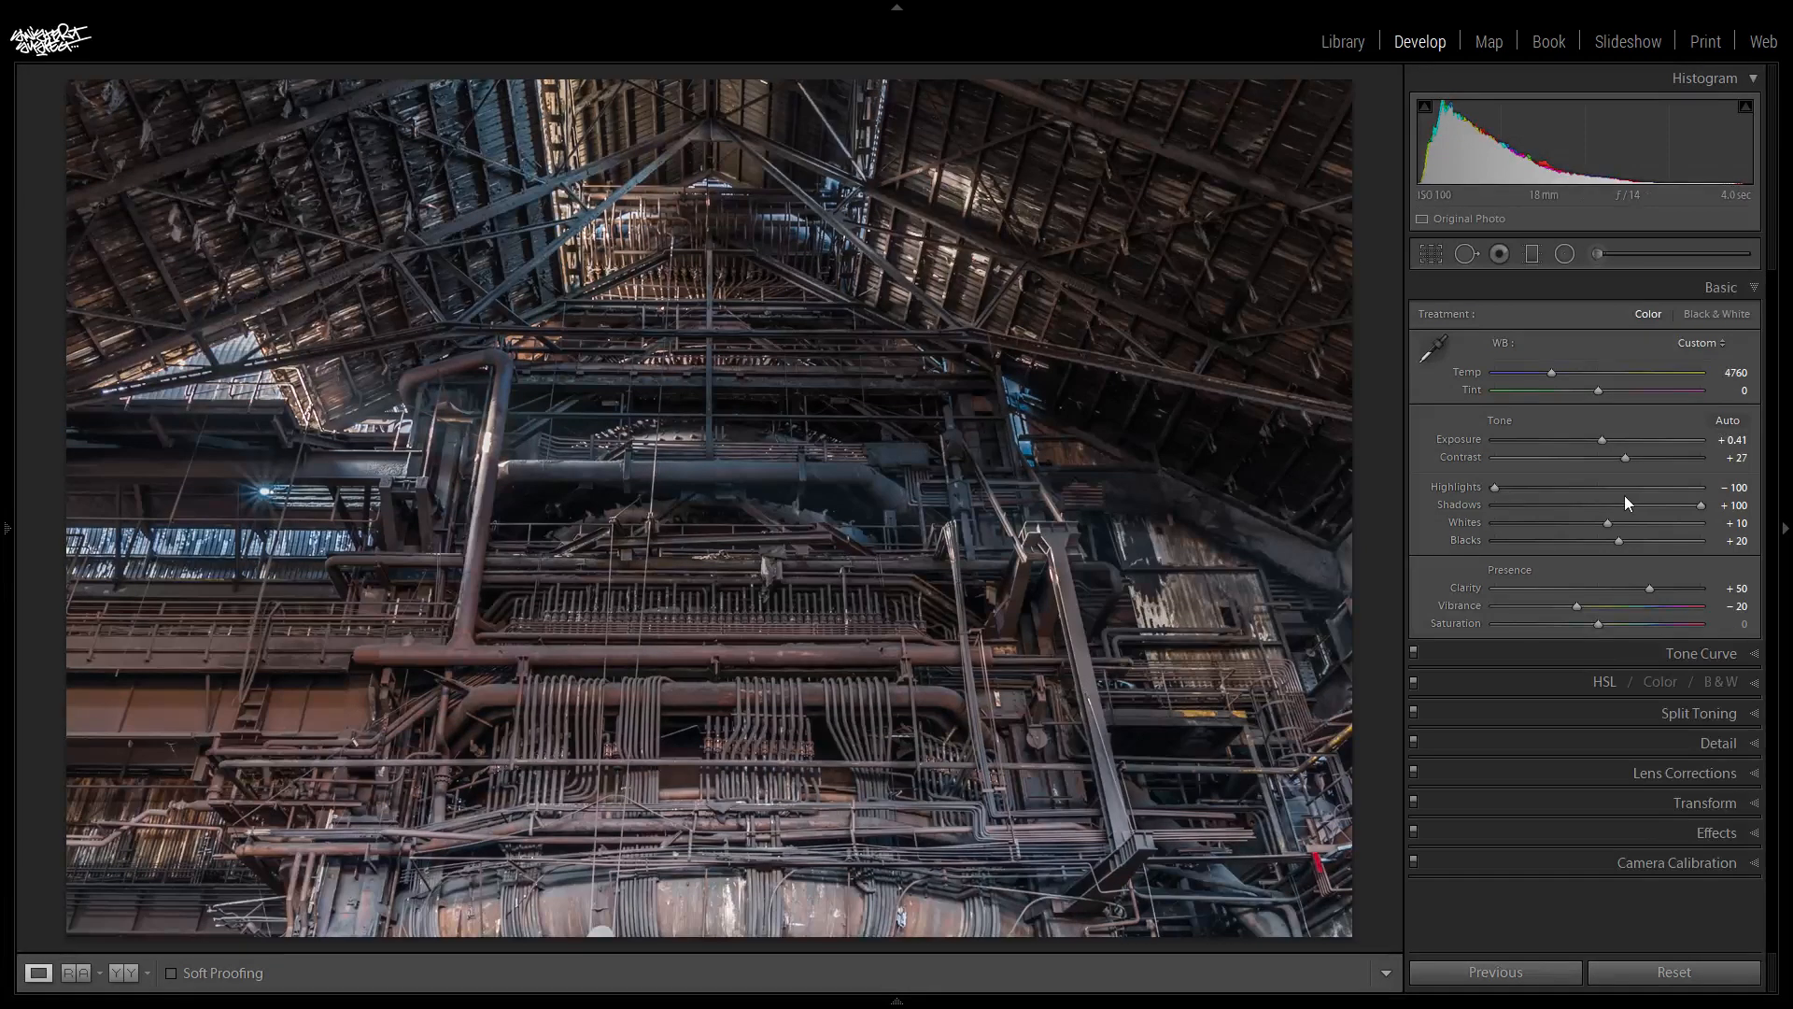
left_click_drag(1576, 612, 1567, 609)
left_click(1705, 282)
- Choose a Split Toning highlight Hue of 26 by previewing it at Saturation 100, and return the highlight Saturation to 0
left_click(1719, 377)
left_click_drag(1493, 439, 1677, 469)
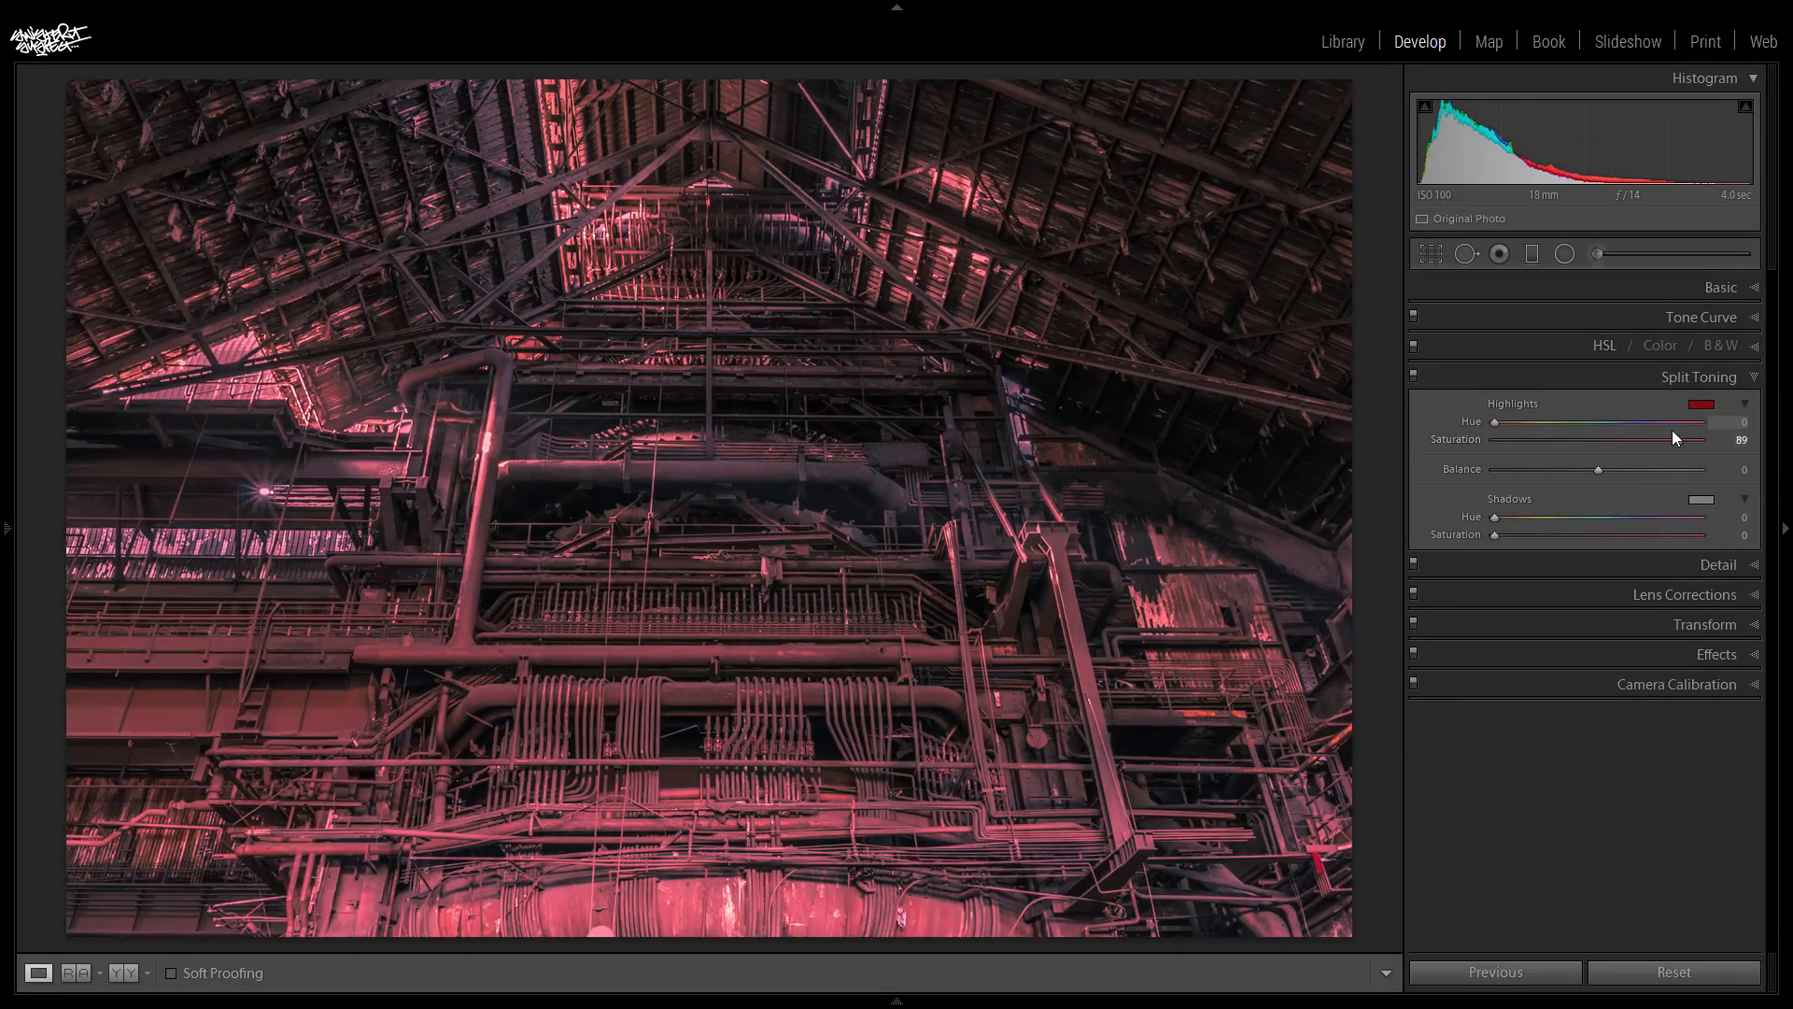
left_click_drag(1679, 439, 1704, 440)
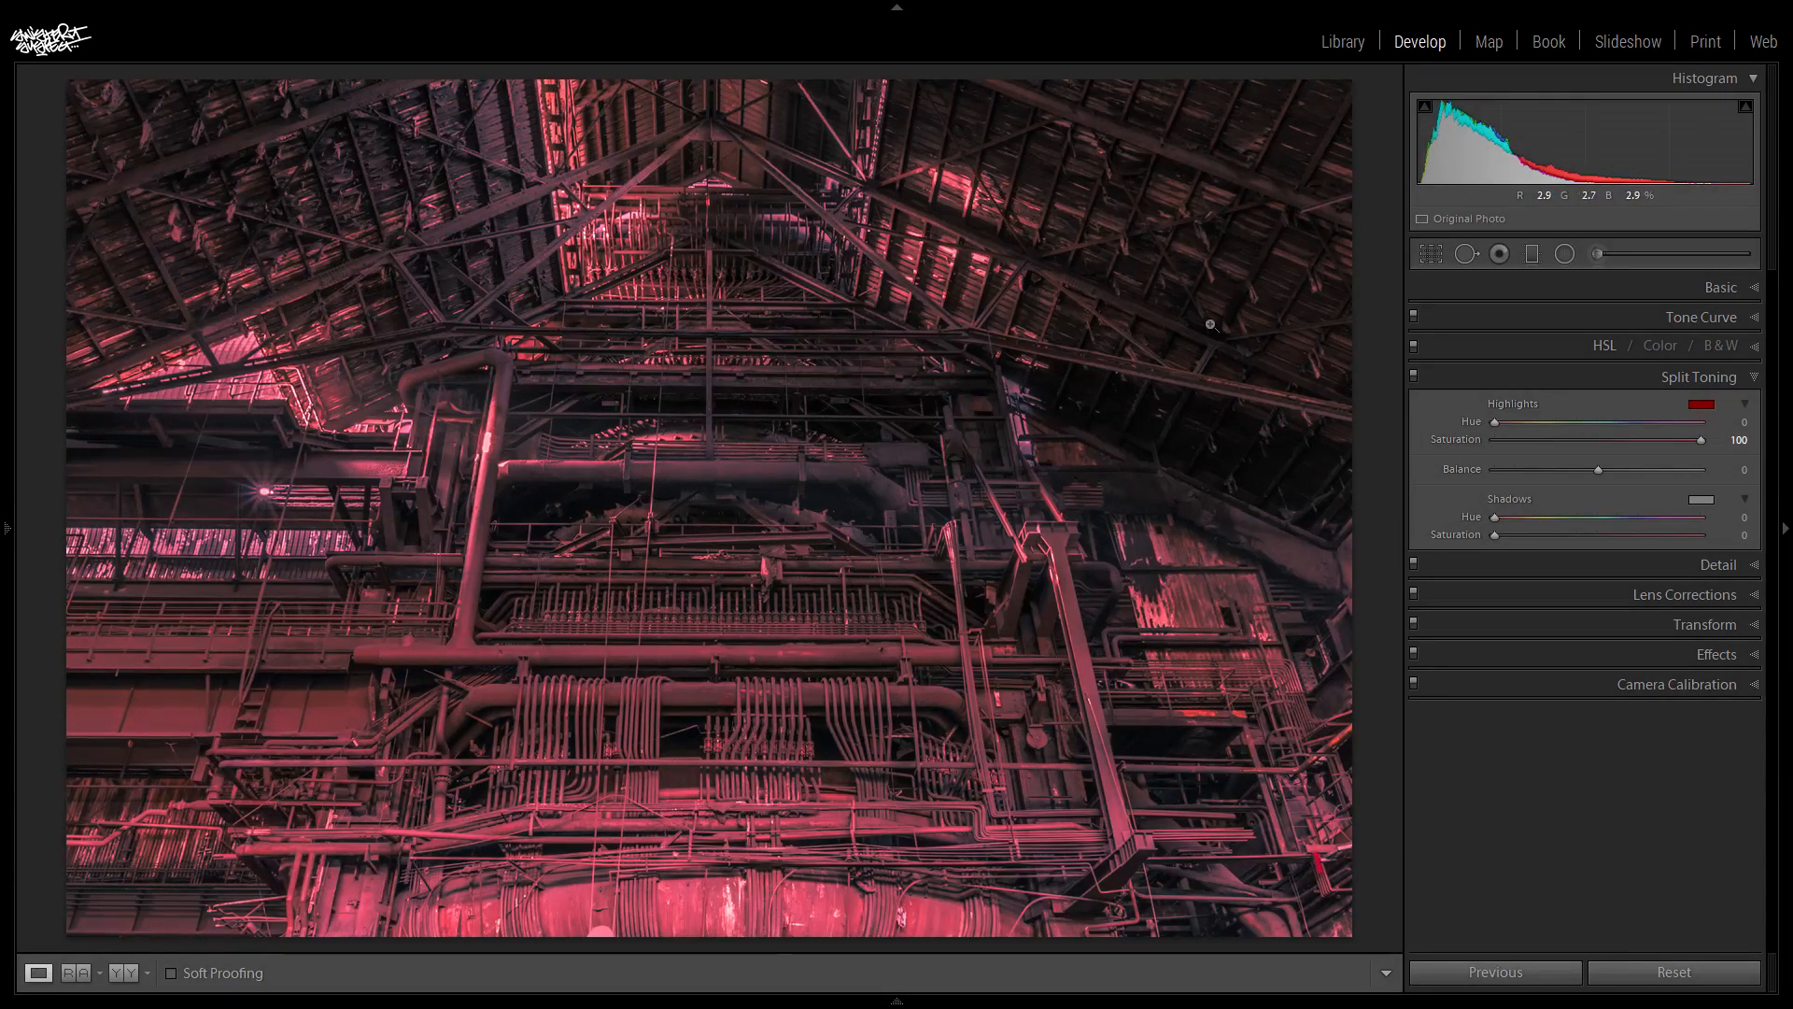
left_click_drag(1496, 426, 1510, 430)
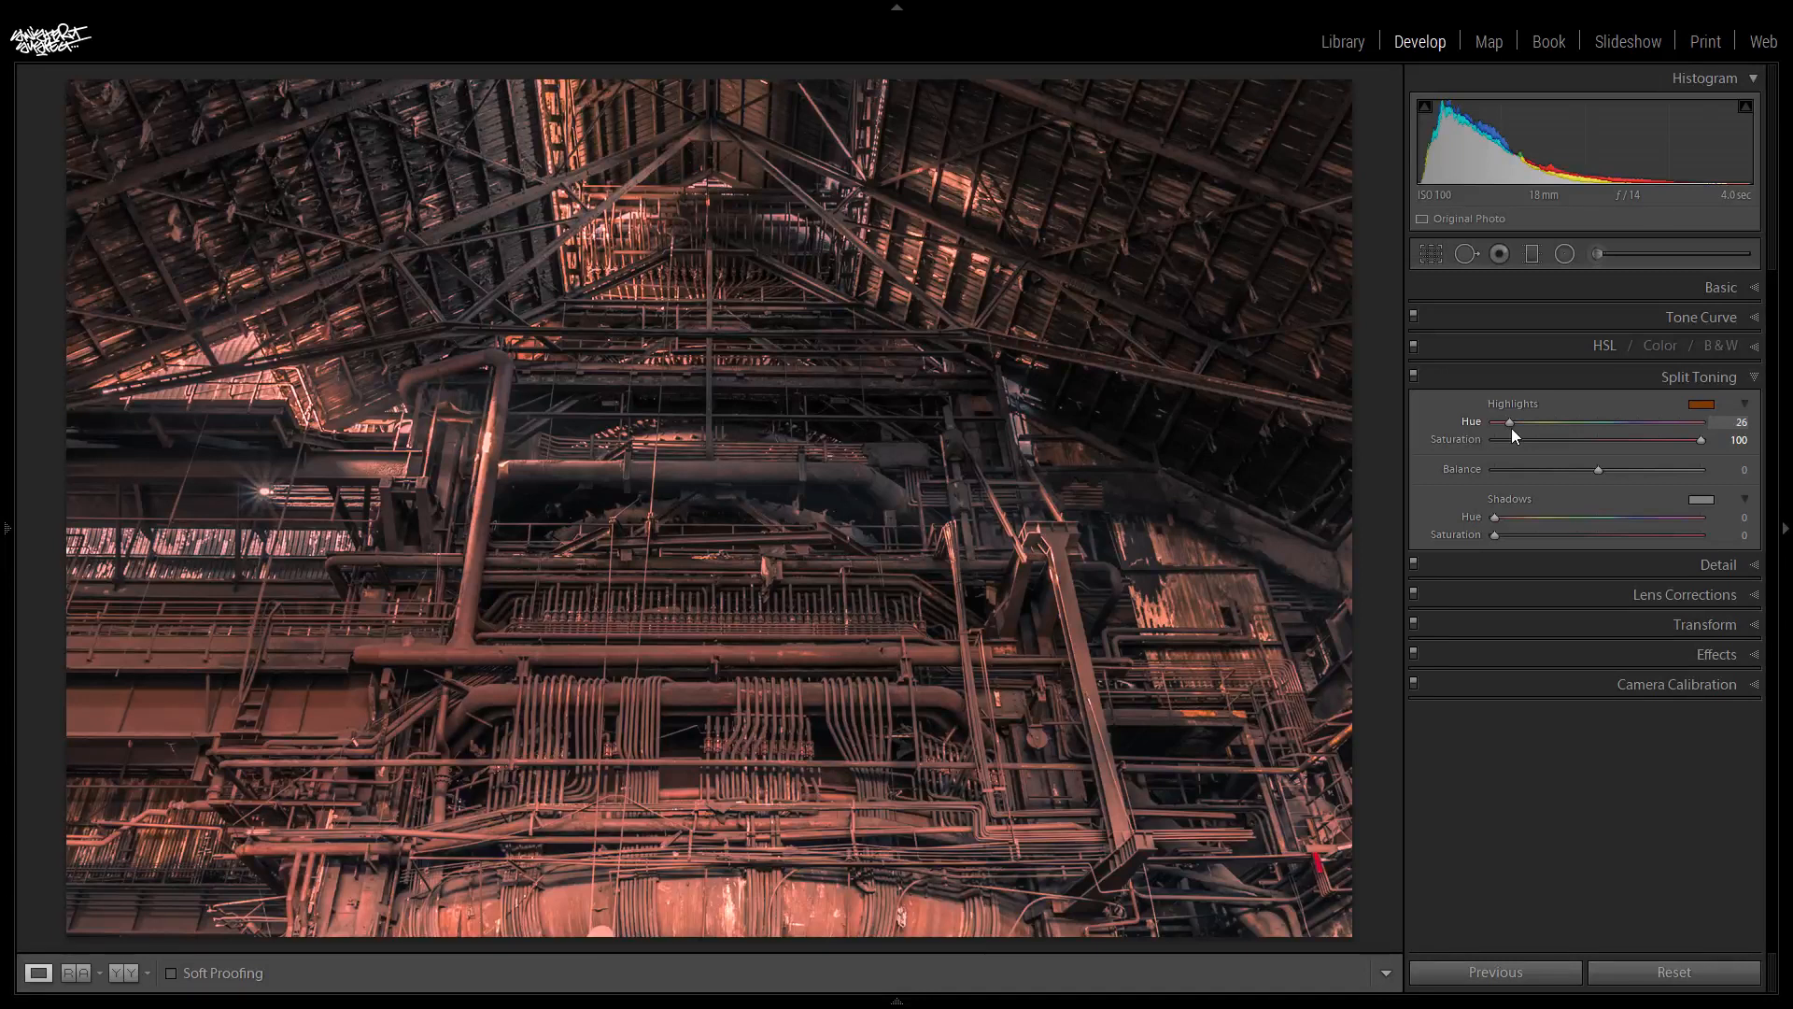
left_click_drag(1702, 443, 1425, 445)
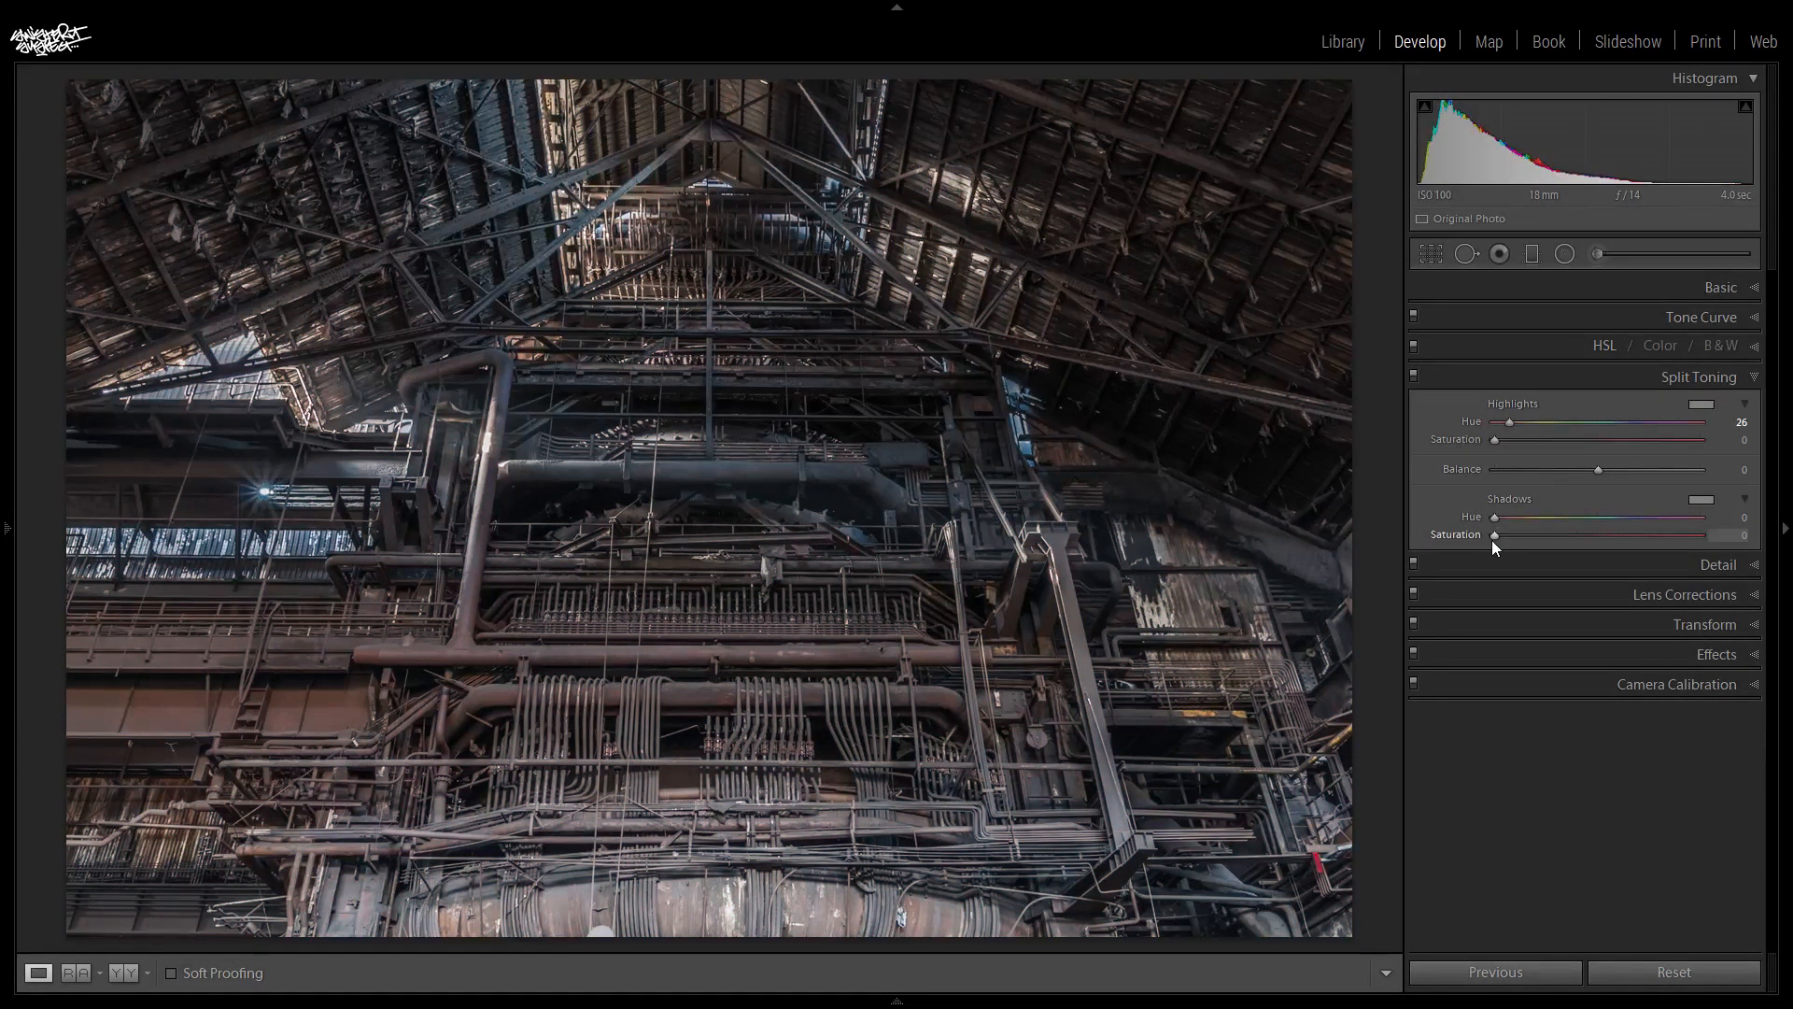
- Choose a Split Toning shadow Hue of 191 by previewing it at Saturation 100, and reduce the shadow Saturation to 7
left_click_drag(1496, 534, 1700, 534)
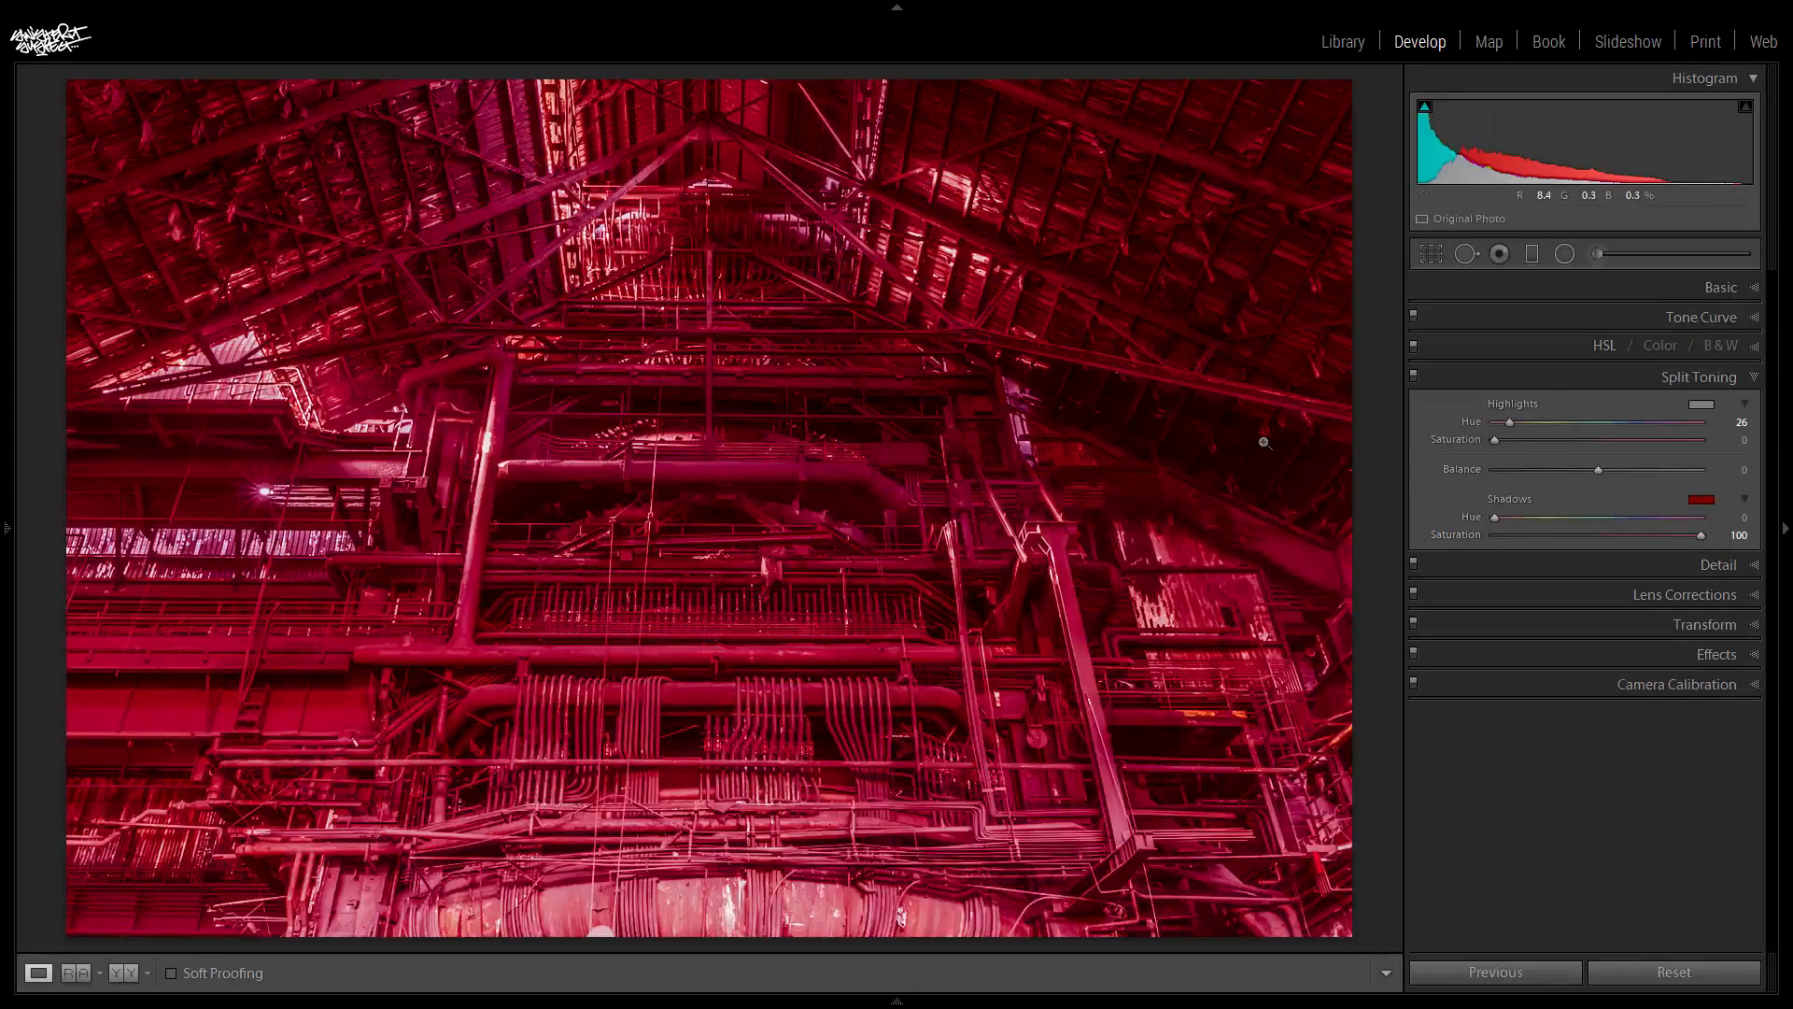
left_click_drag(1511, 521, 1594, 554)
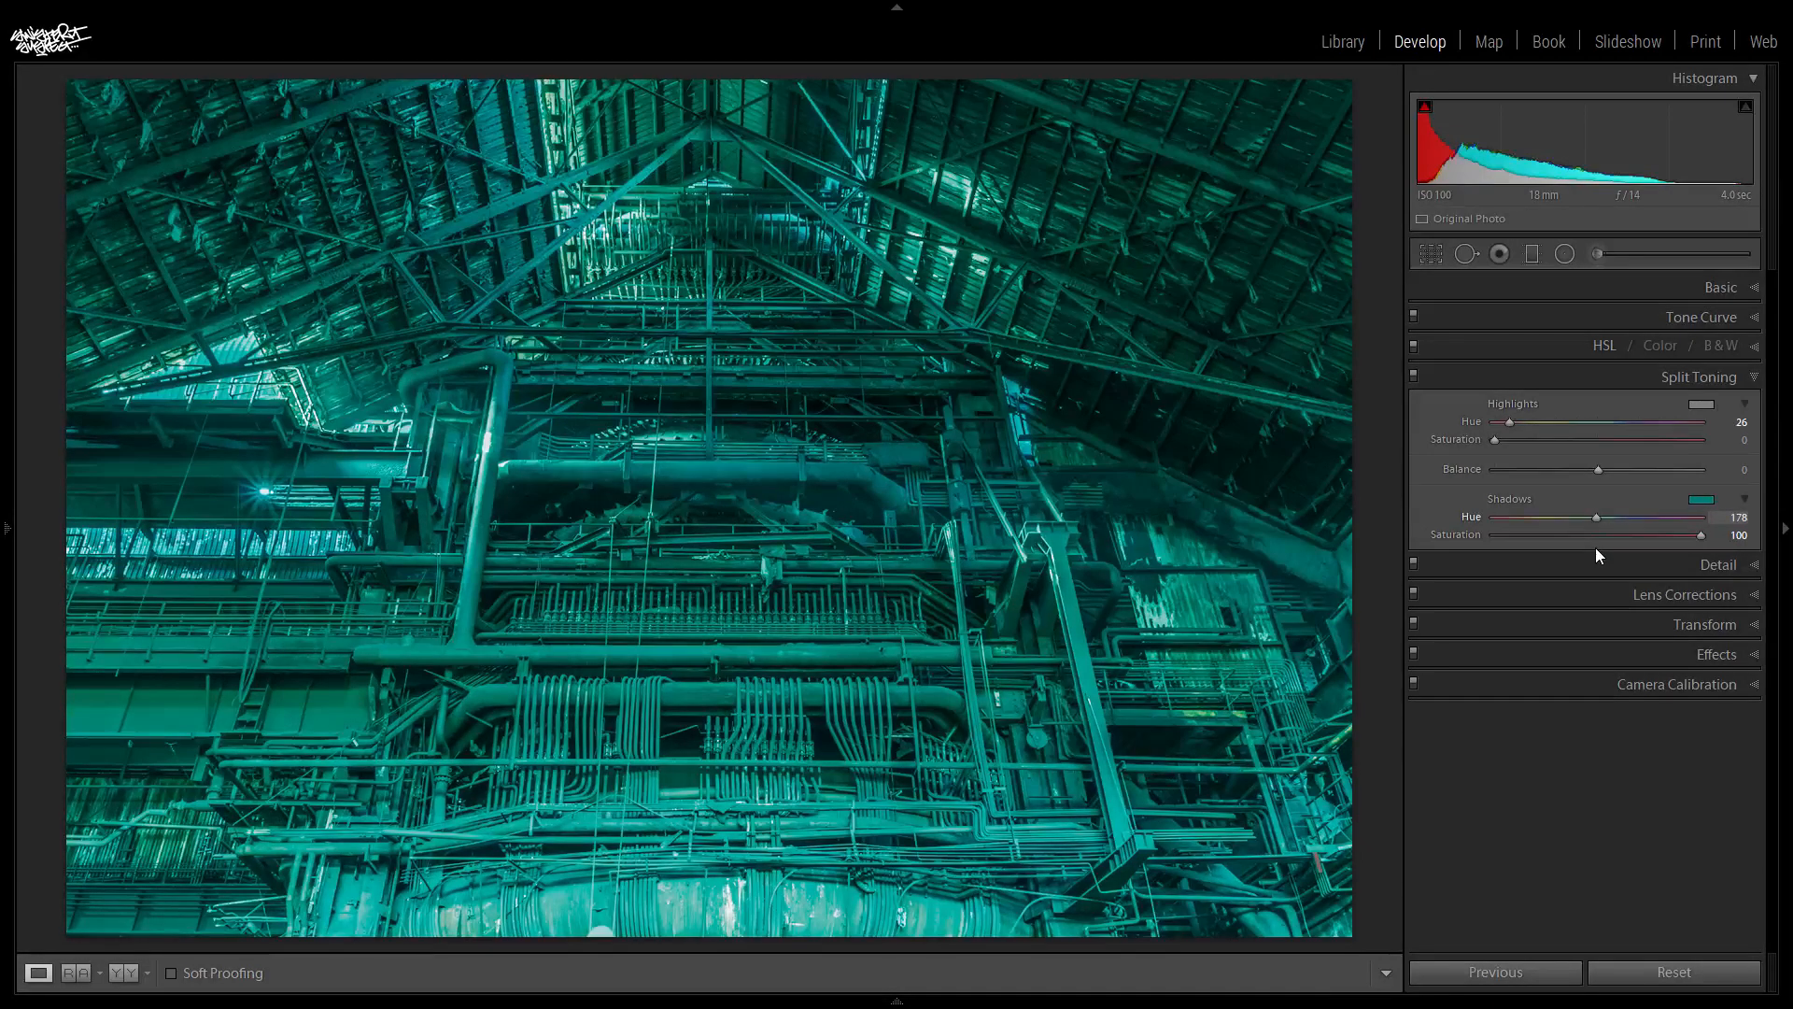
mouse_move(1596, 548)
left_mouse_down()
mouse_move(1623, 549)
mouse_move(1605, 550)
left_mouse_up()
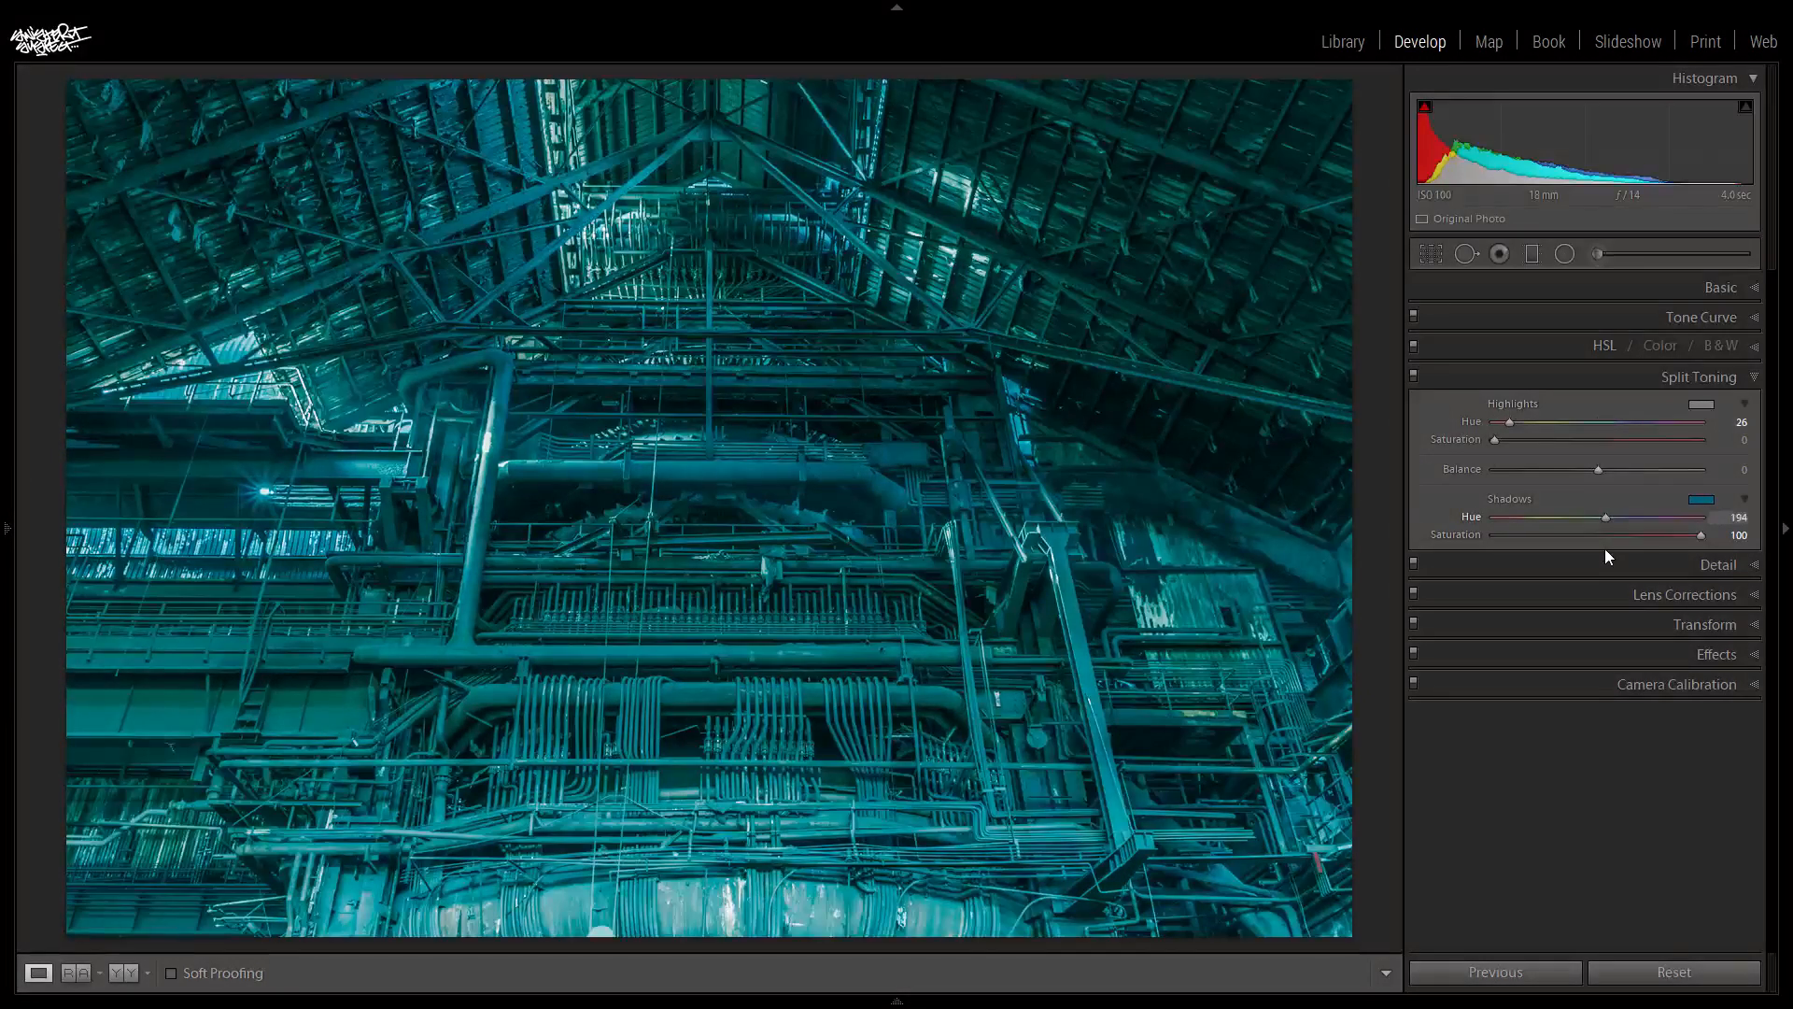
left_click_drag(1605, 549, 1604, 549)
left_click_drag(1701, 538, 1500, 529)
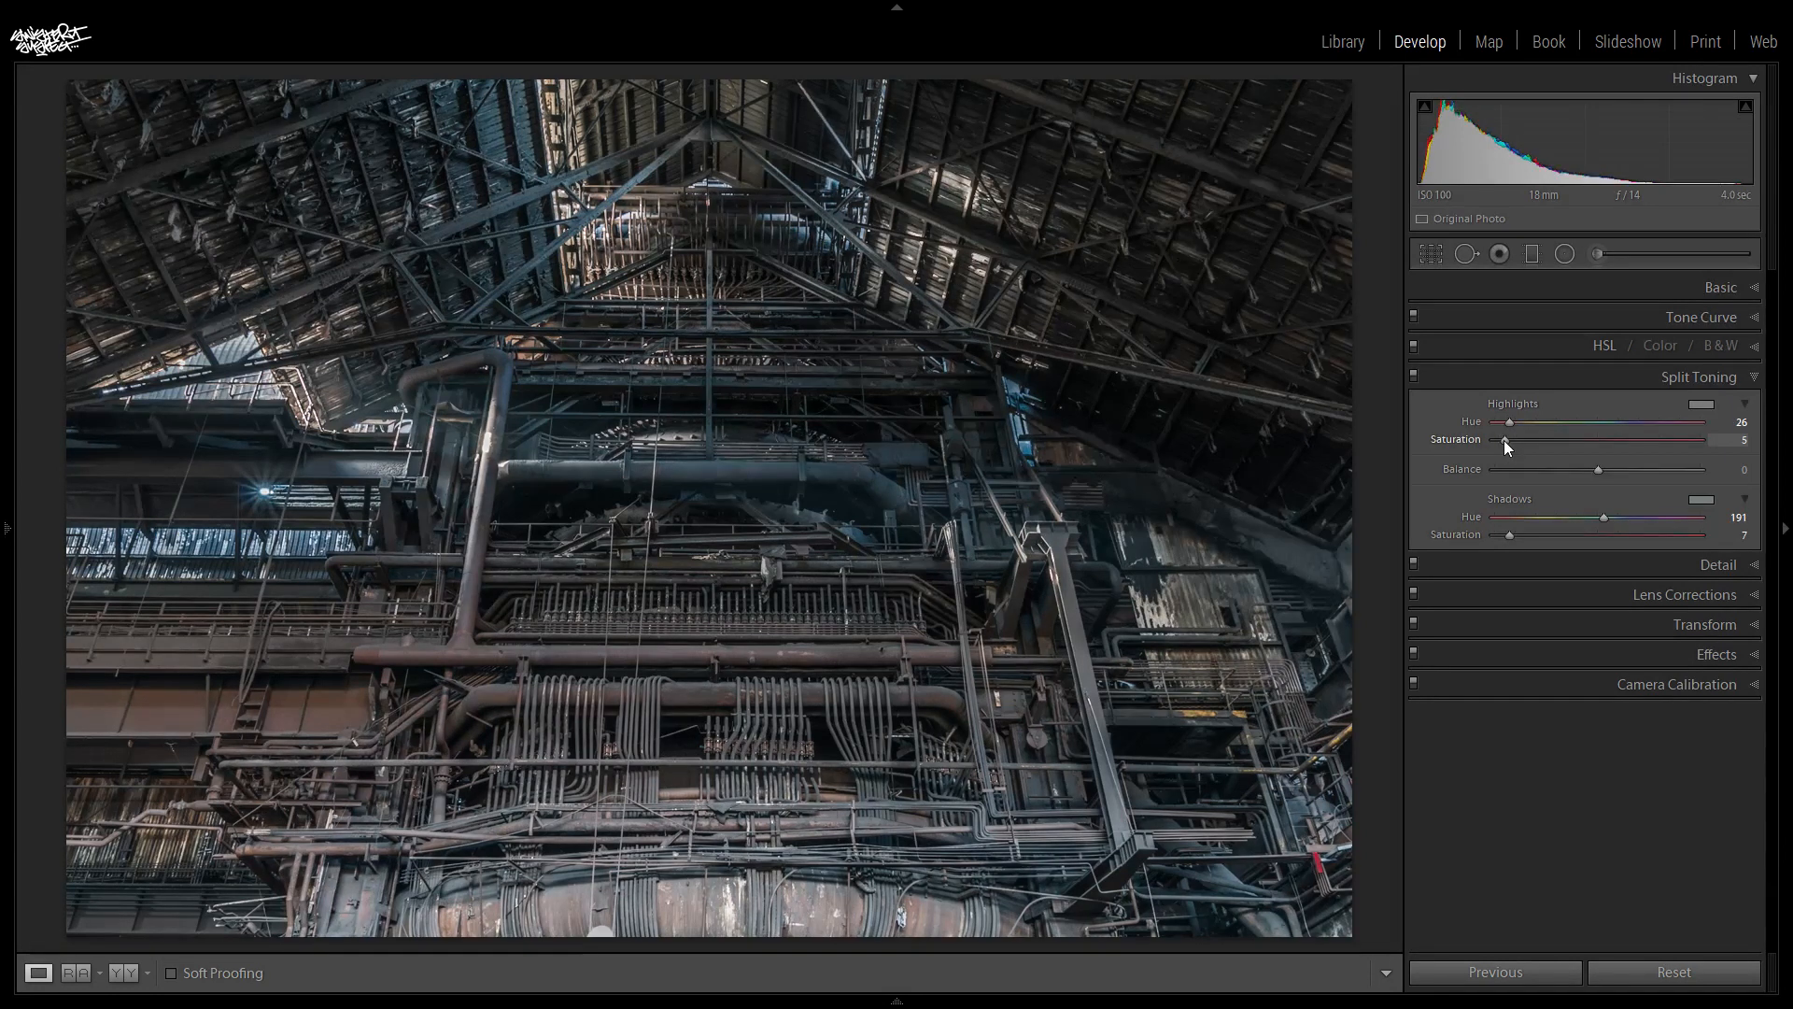
- Try a highlight Saturation of 13 and compare the photo with and without the split toning
left_click_drag(1509, 440, 1561, 451)
left_click(1415, 373)
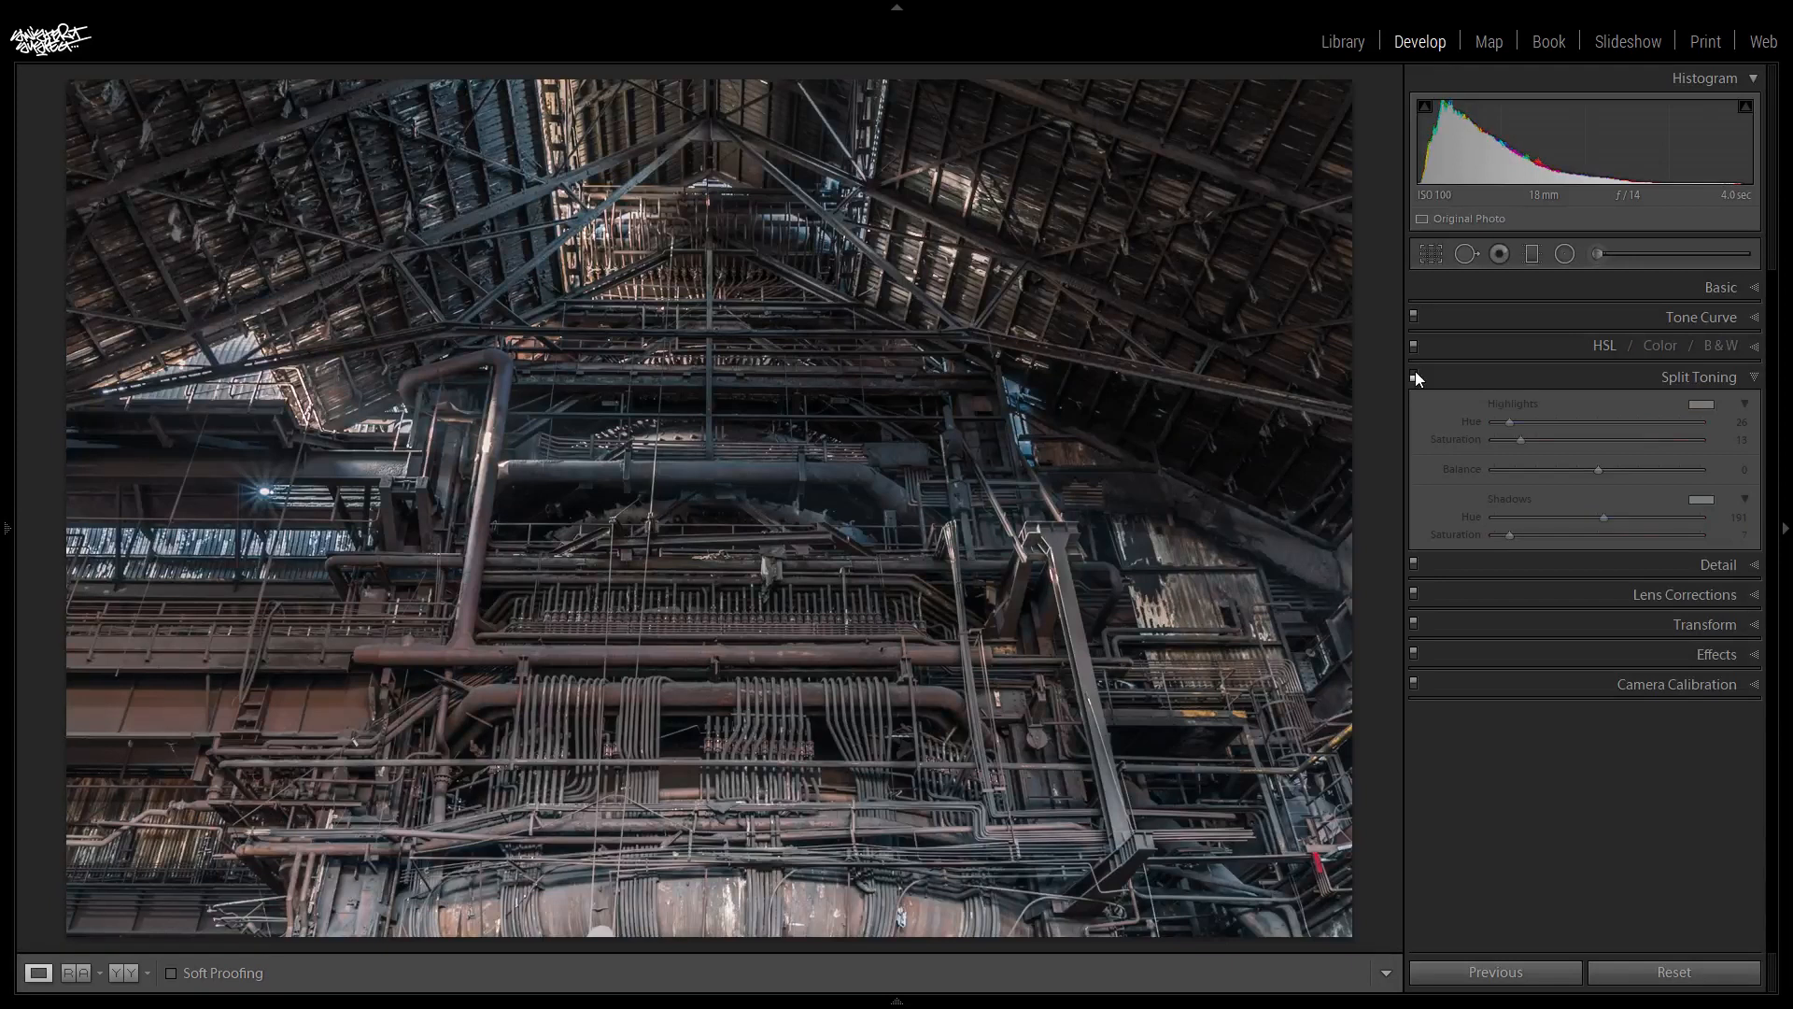
left_click(1415, 375)
left_click(1415, 373)
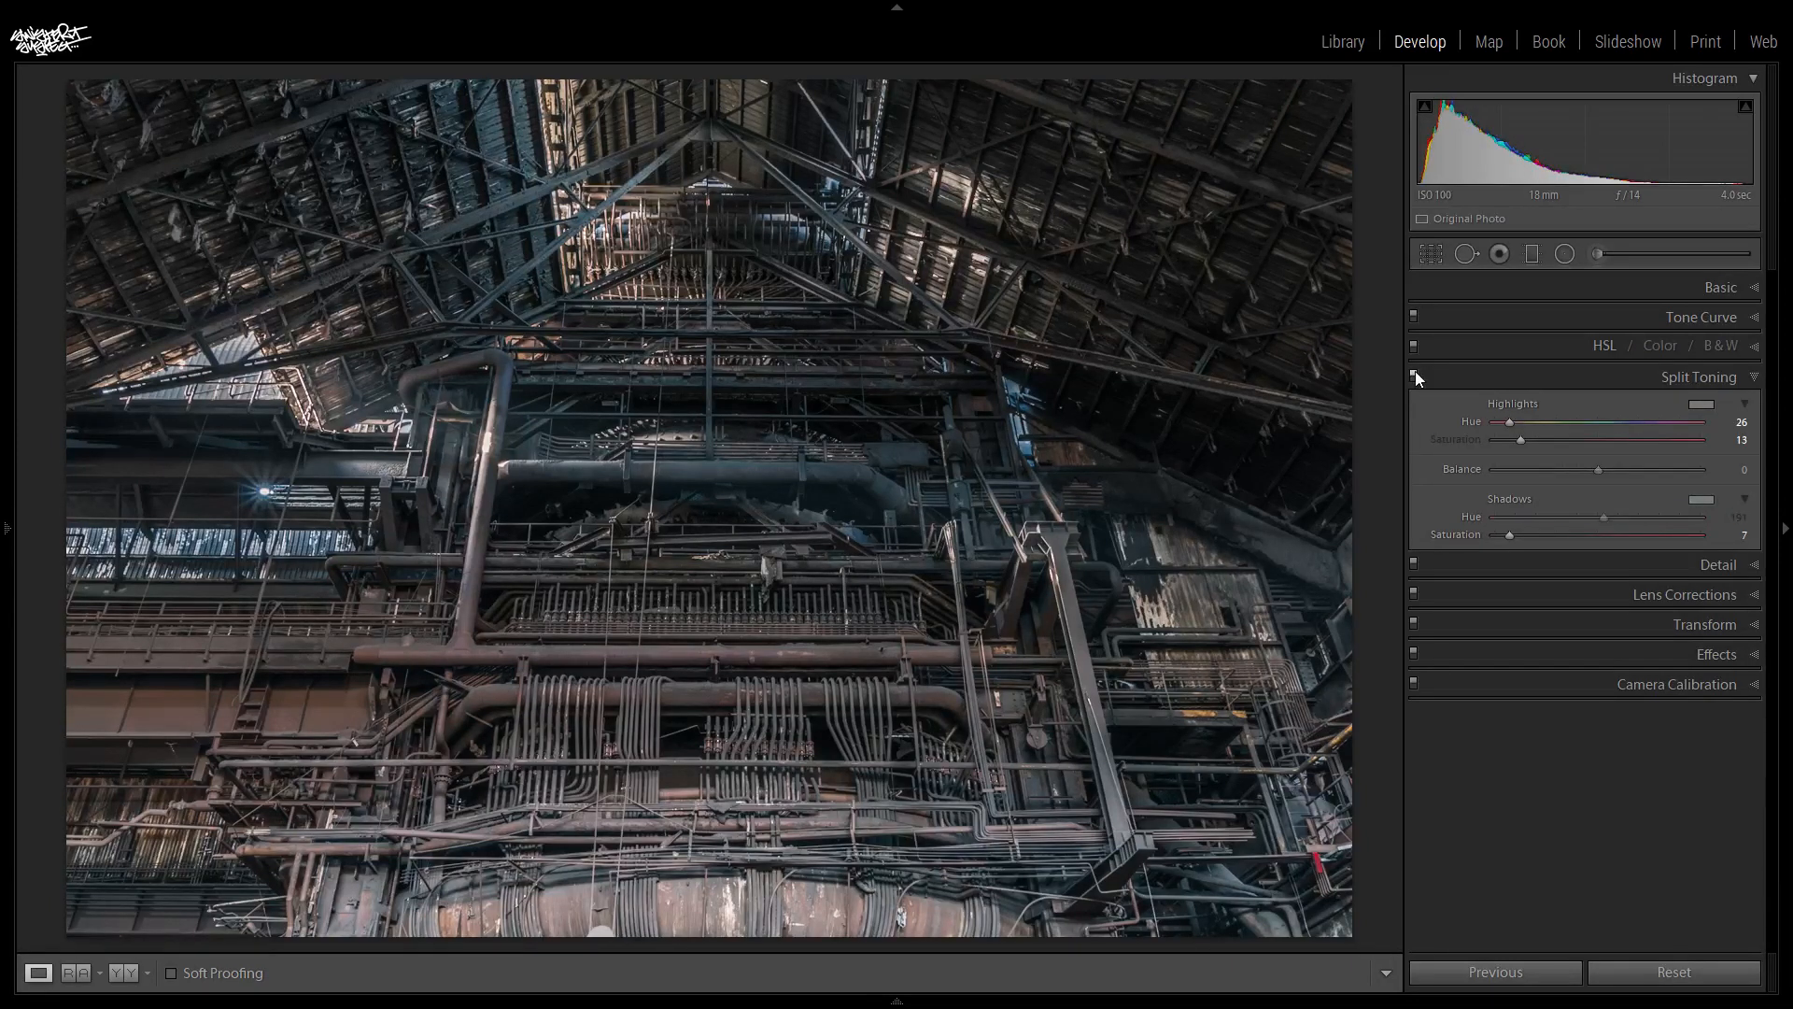
left_click(1415, 374)
- Try both Split Toning saturations at 30, set Balance to +5, and reduce the shadow Saturation to 14 and highlight Saturation to 9
left_click_drag(1513, 535, 1559, 539)
left_click_drag(1524, 449, 1544, 454)
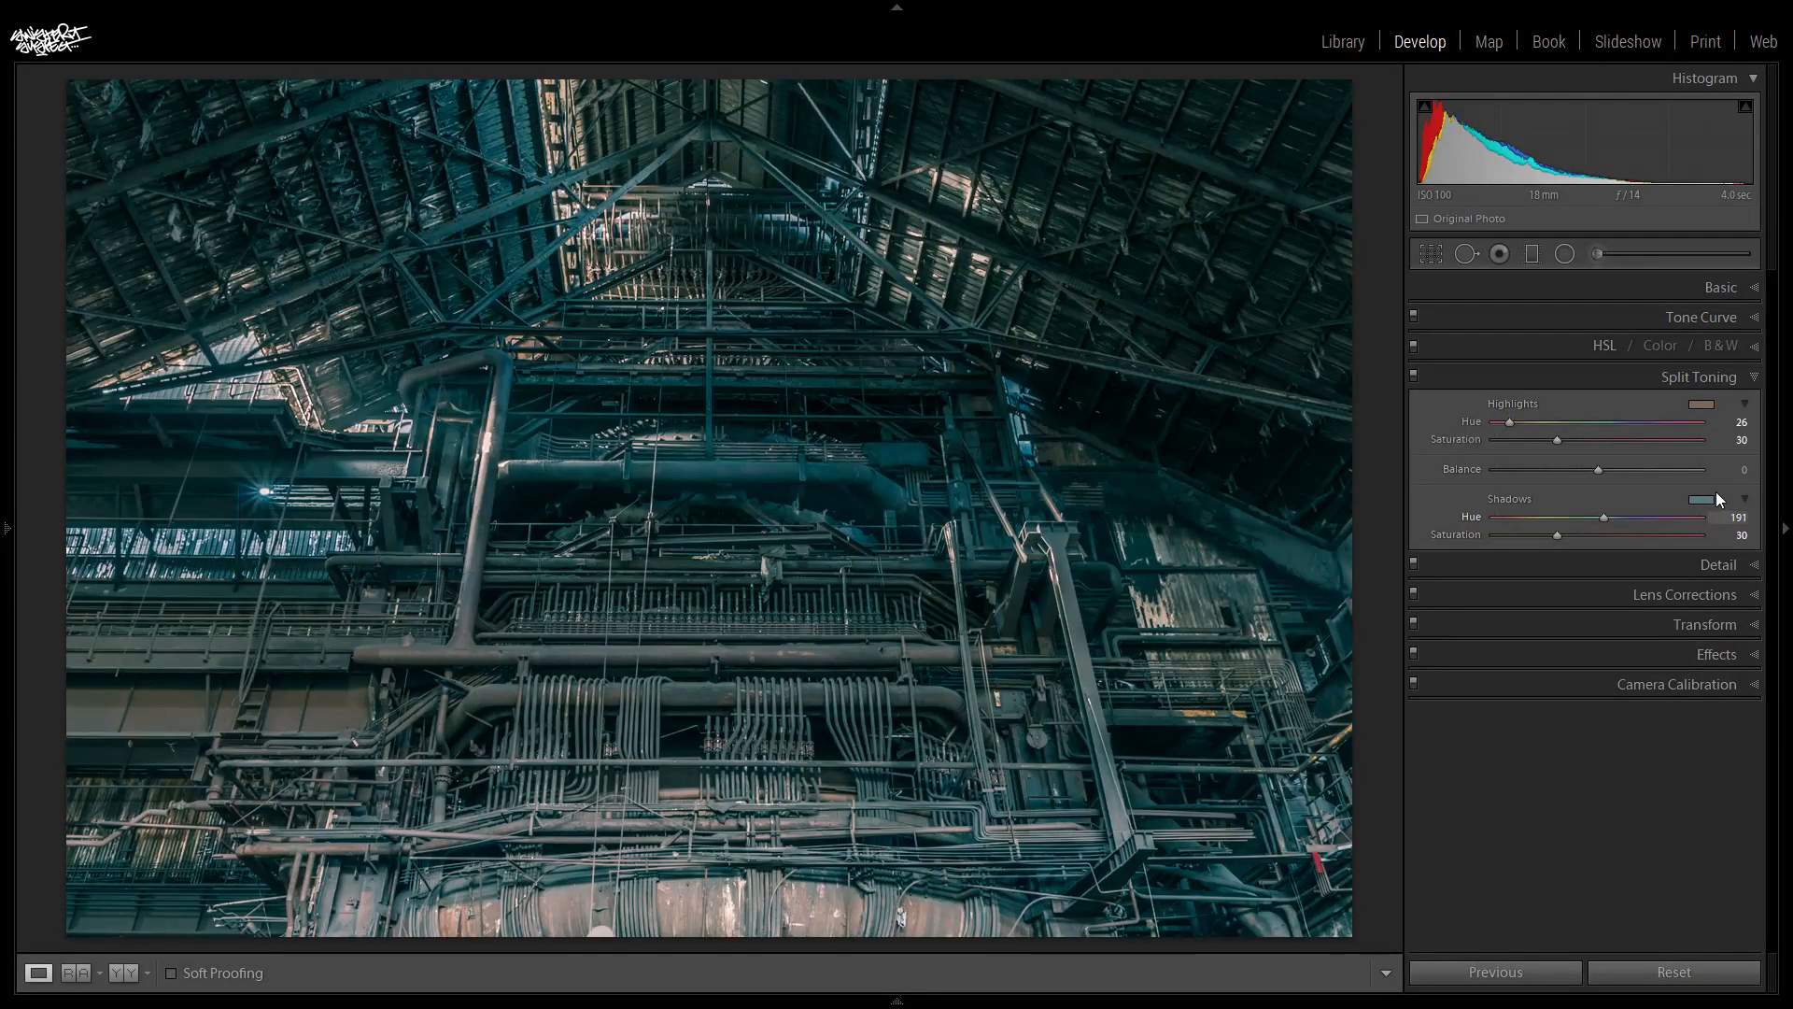
mouse_move(1599, 471)
left_mouse_down()
mouse_move(1653, 472)
mouse_move(1511, 441)
mouse_move(1598, 461)
left_mouse_up()
left_click_drag(1540, 534, 1523, 534)
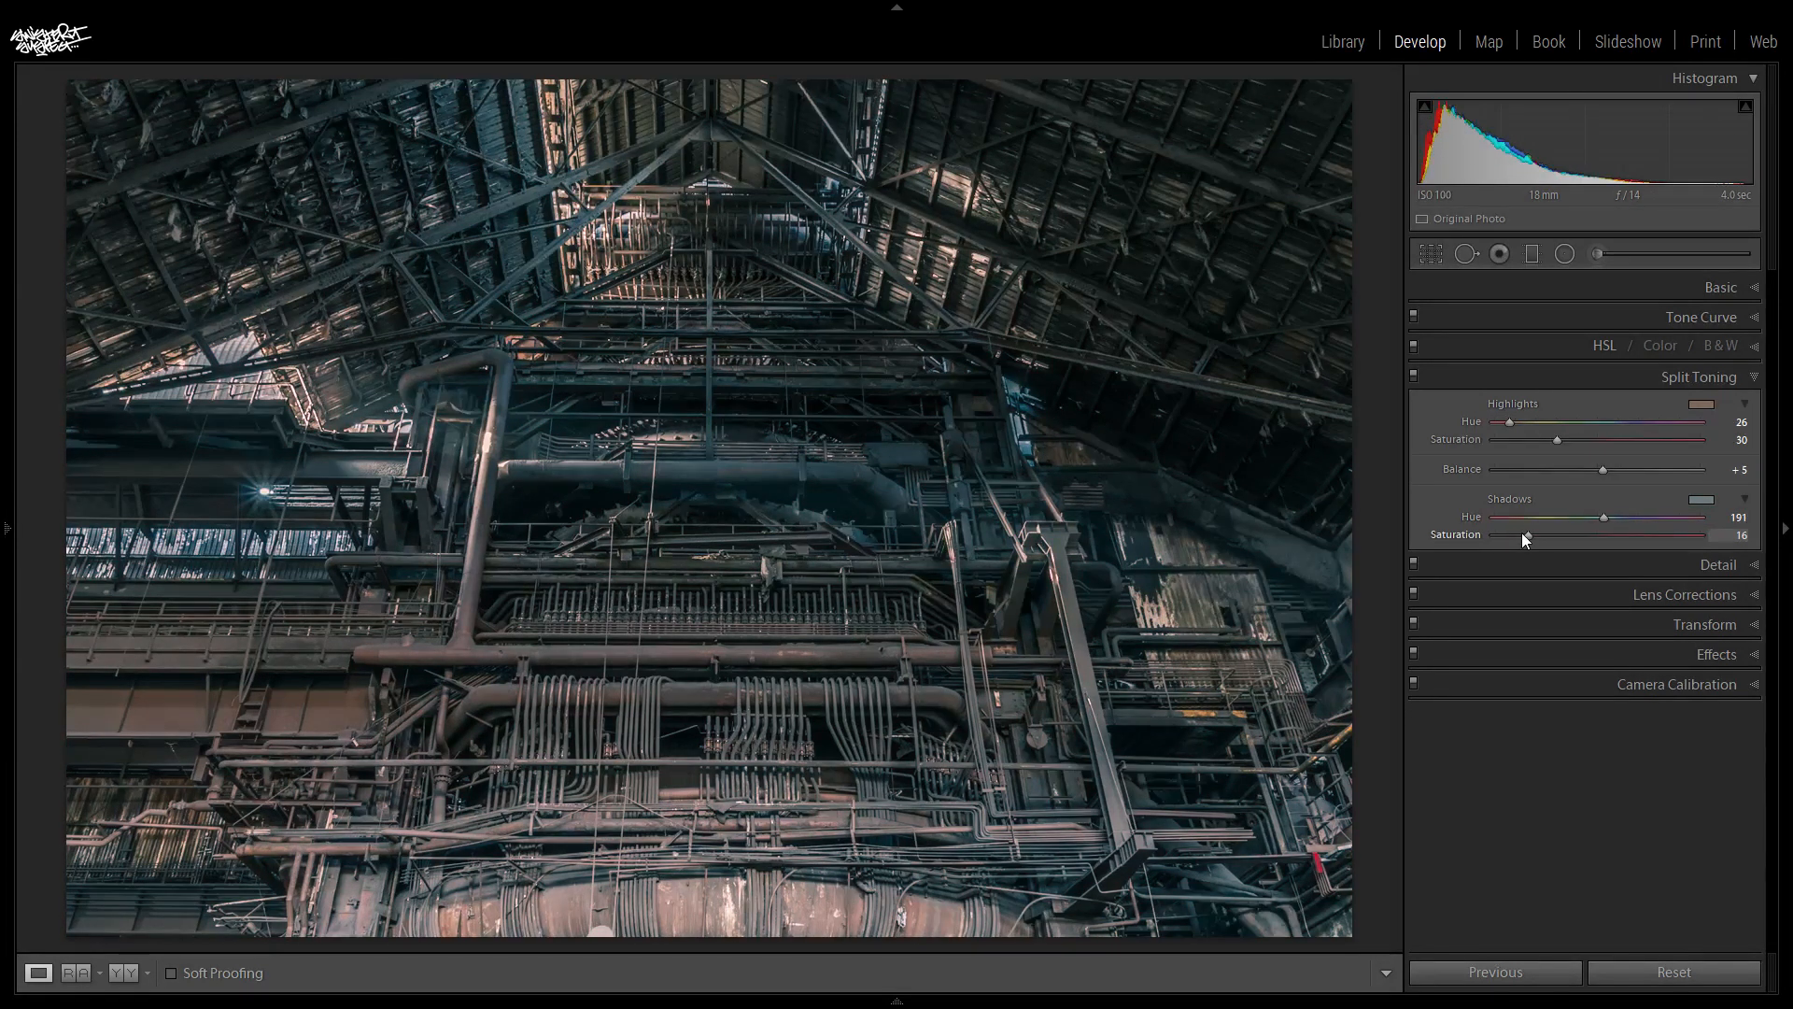
left_click_drag(1520, 532, 1515, 530)
left_click_drag(1554, 439, 1504, 456)
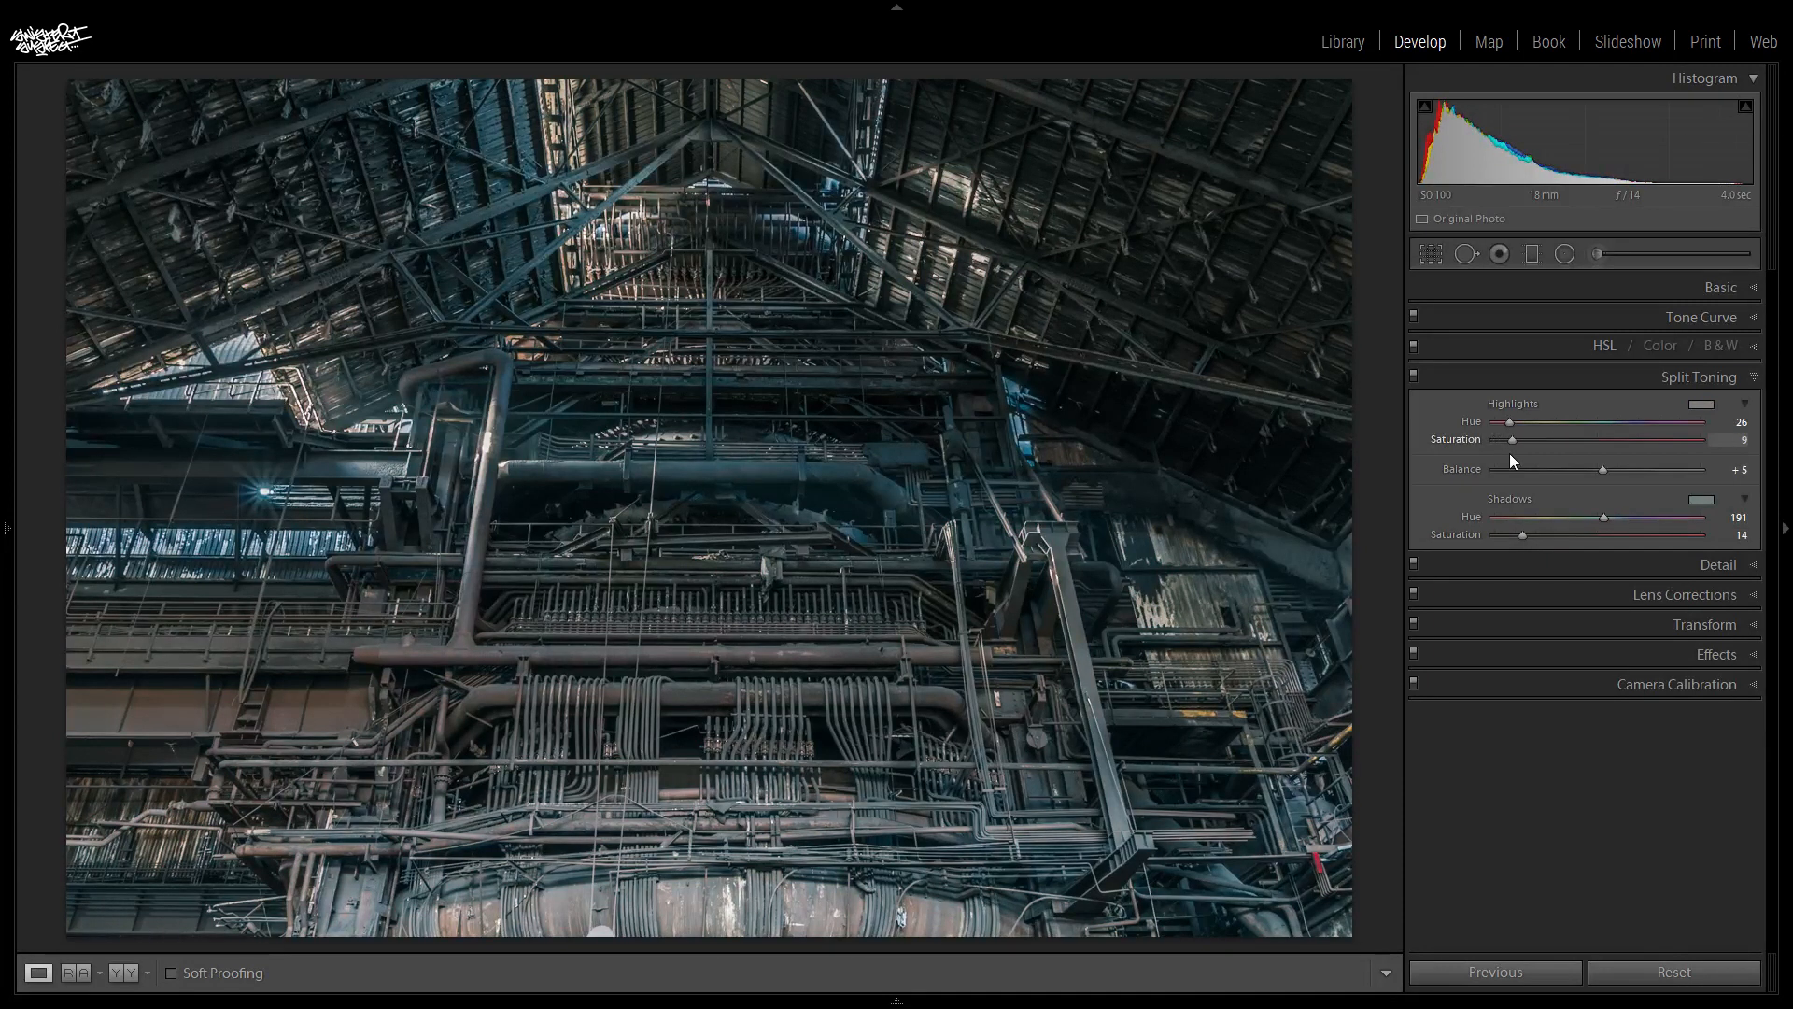
- Check the final split toning against the untoned photo by switching the effect off and on, and close its settings
left_click(1413, 375)
left_click(1413, 376)
left_click(1413, 375)
left_click(1413, 376)
left_click(1714, 383)
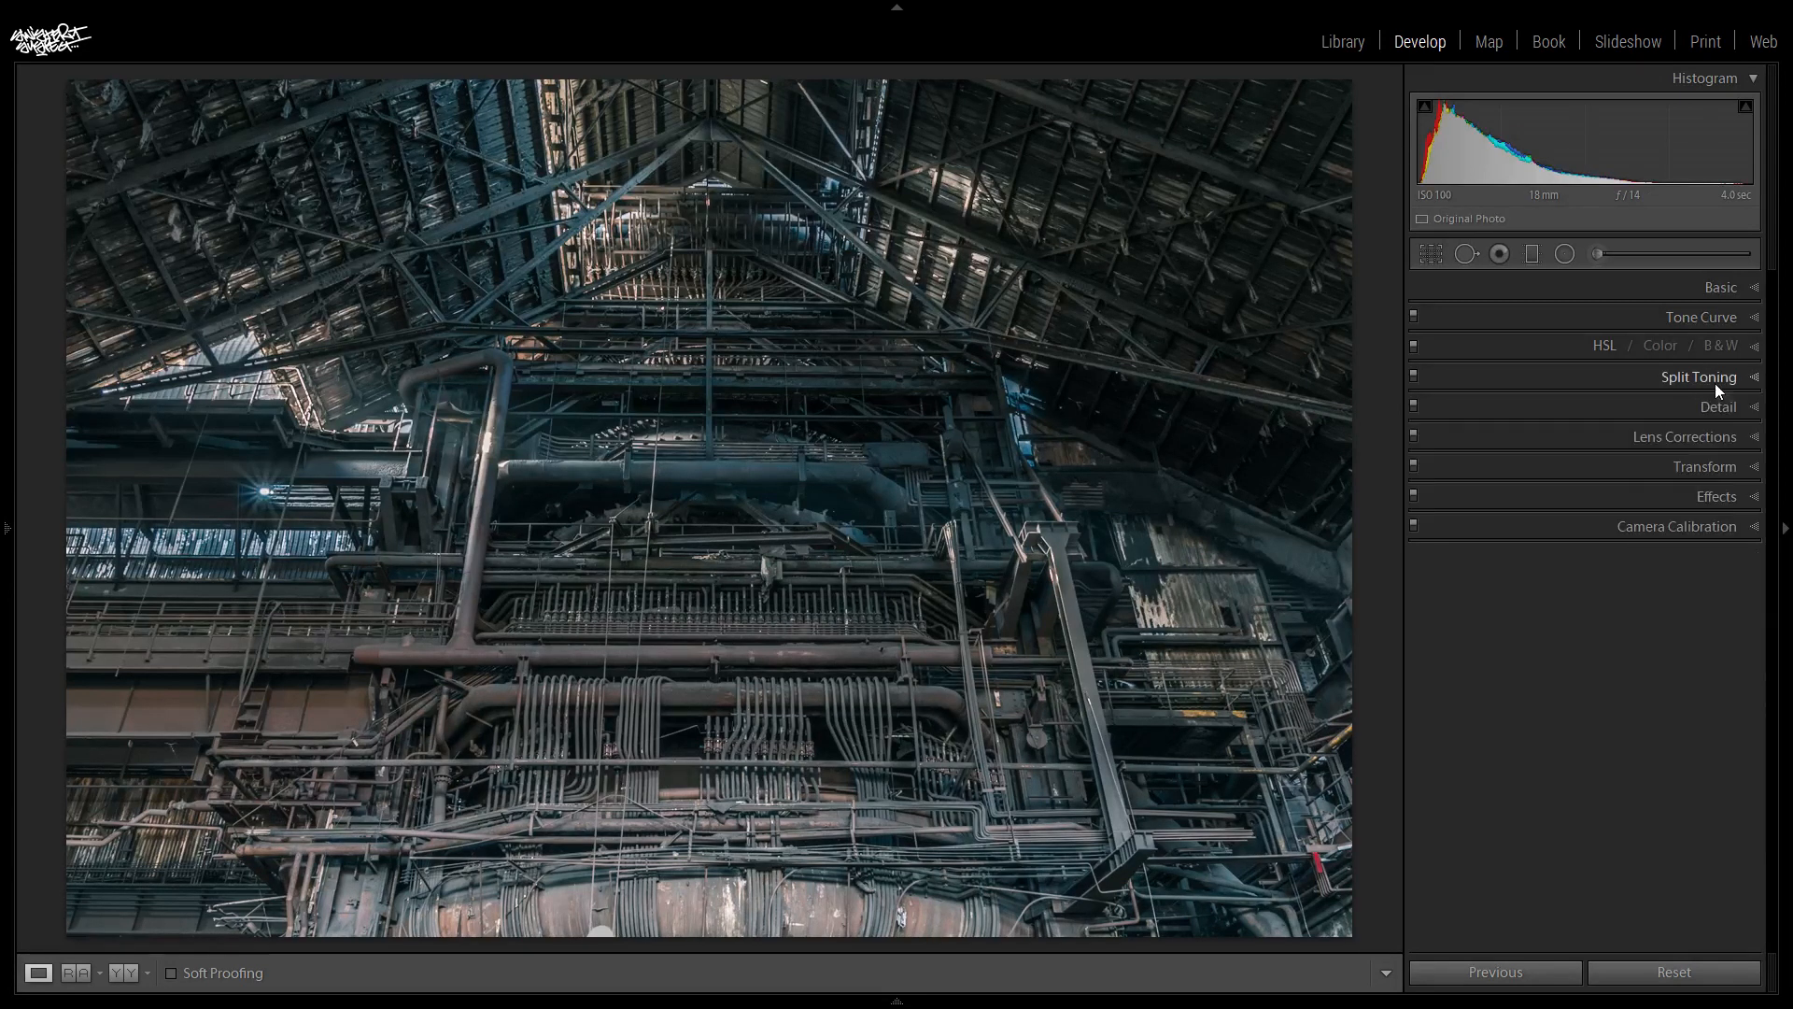
- Turn off the photo's sharpening by setting its Amount to 0
left_click(1723, 411)
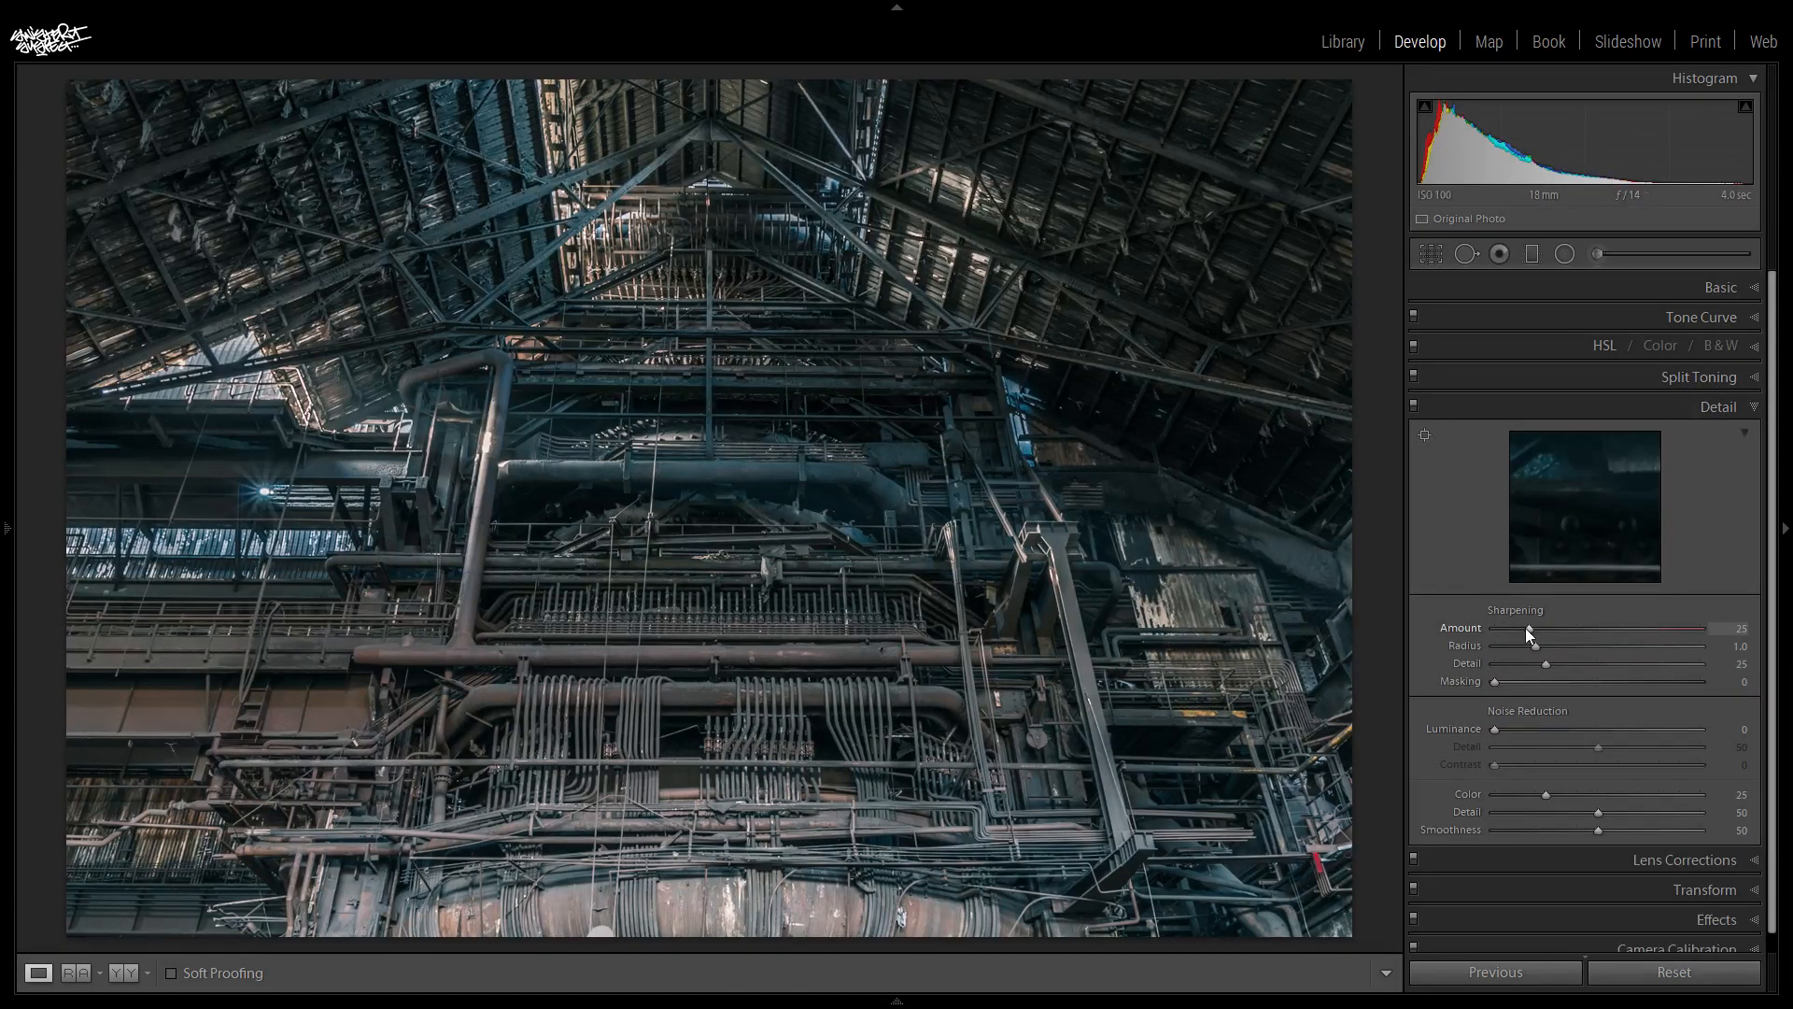
left_click_drag(1526, 627, 1163, 635)
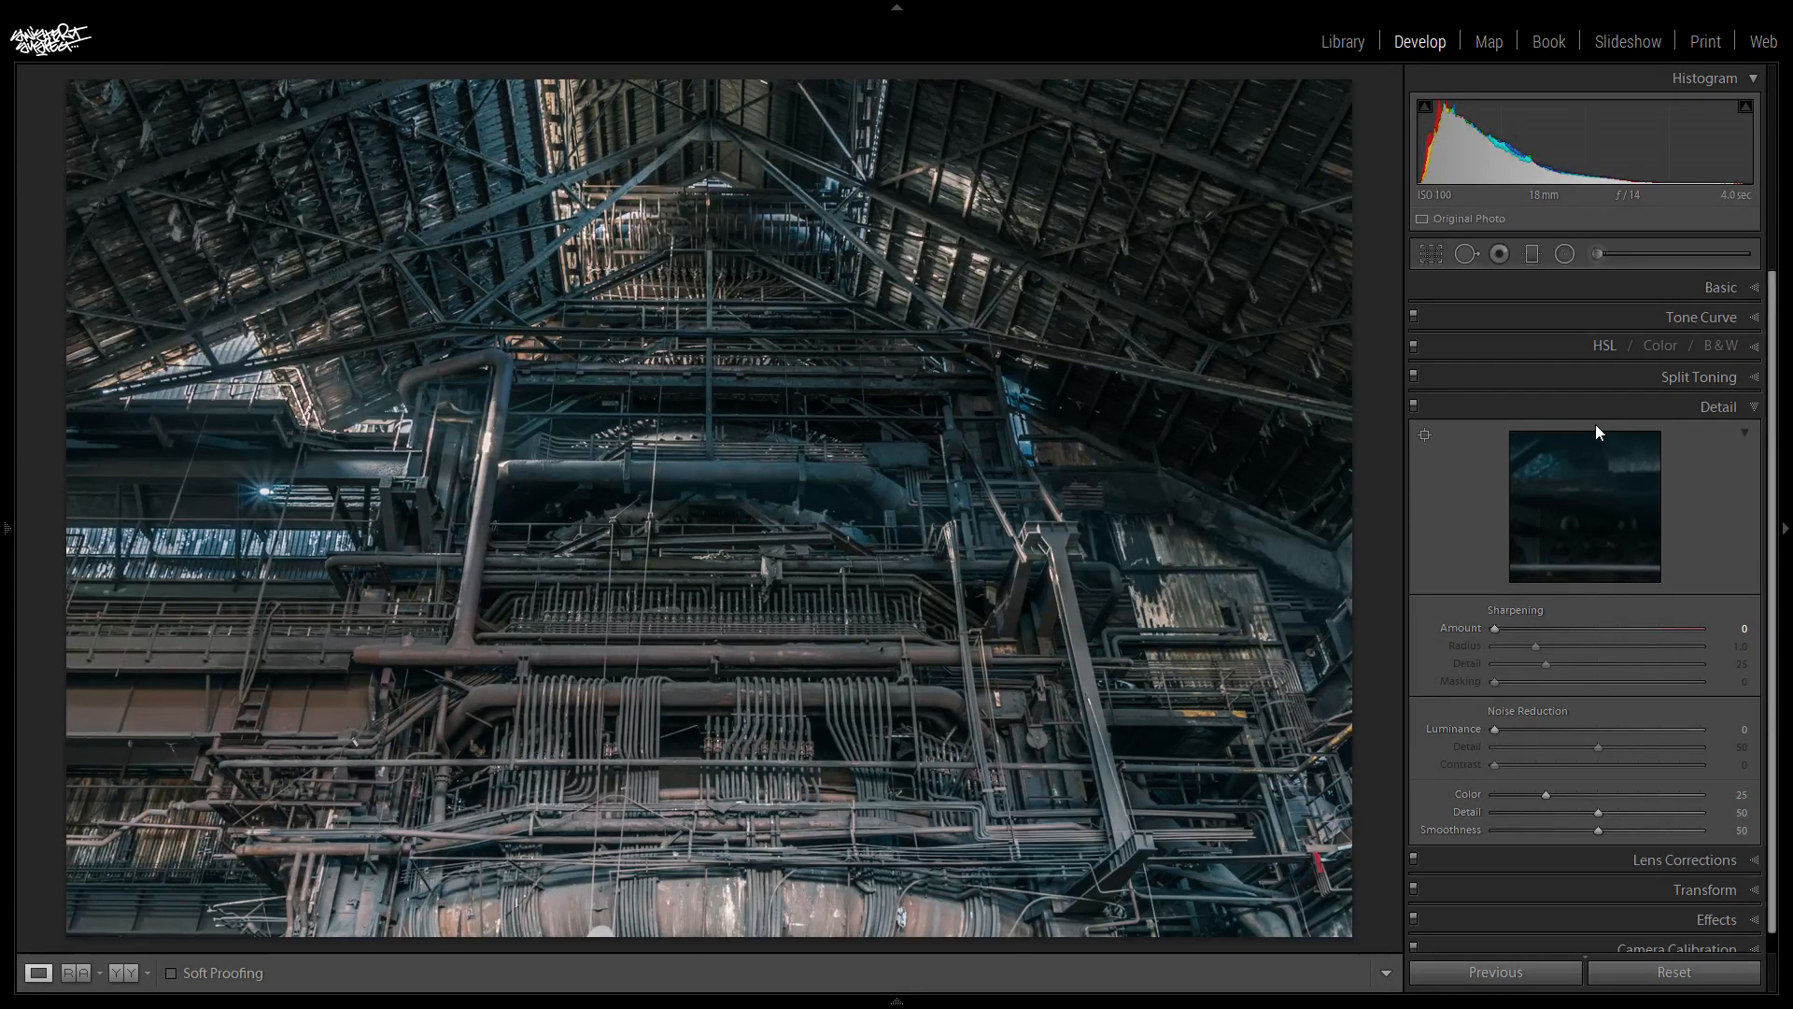
left_click(1718, 416)
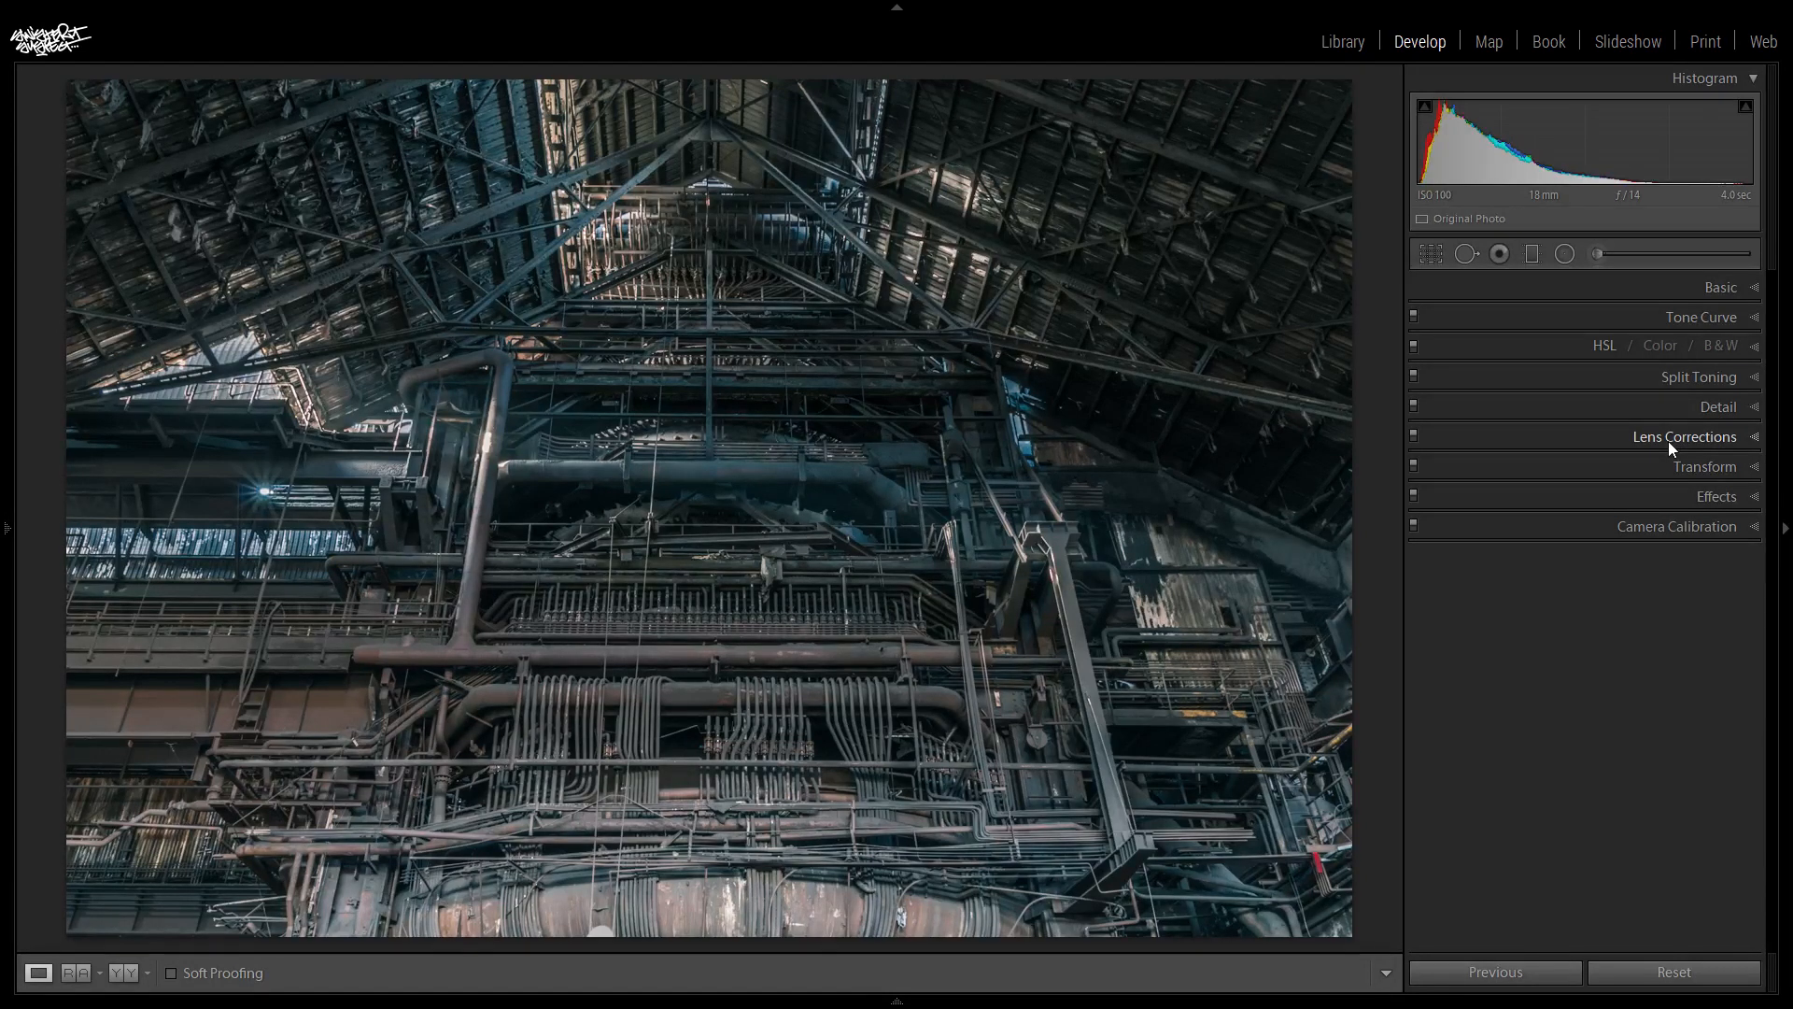
left_click(1671, 466)
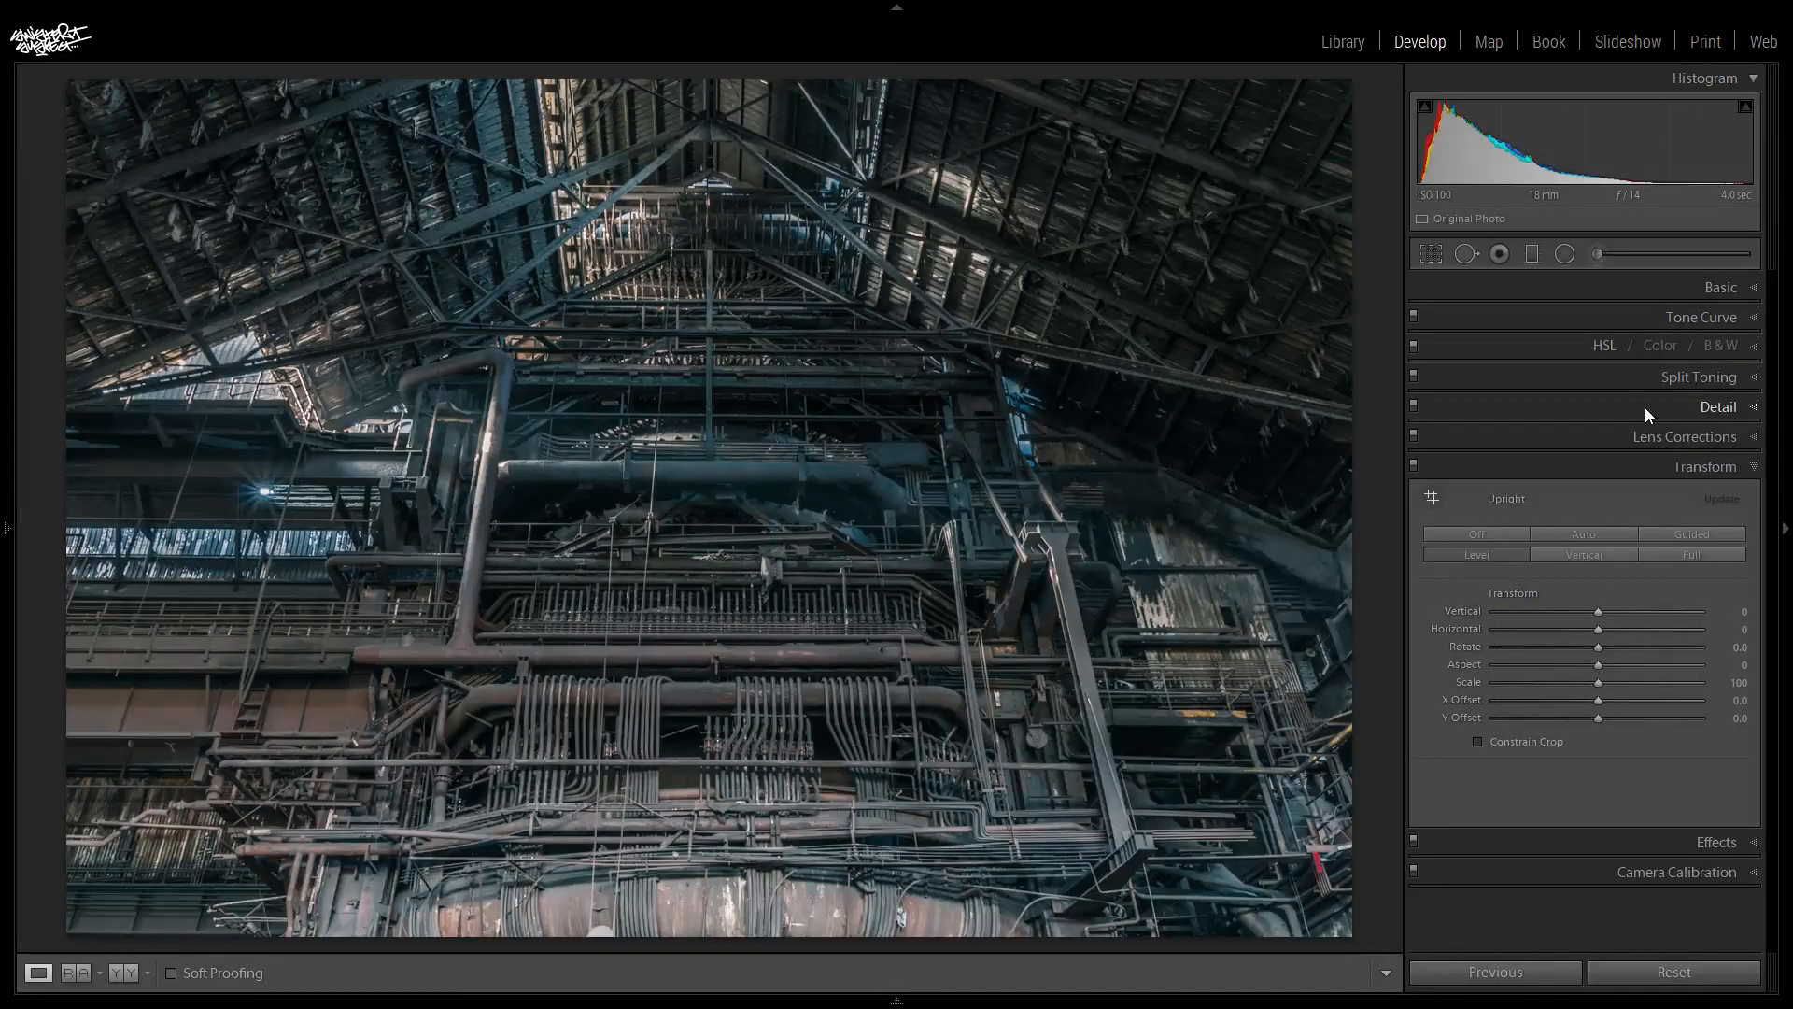
left_click(1699, 467)
- Add a post-crop vignette with Roundness -77, Midpoint 15 and Highlights 50, judging its shape at Amount -100 before easing Amount to -17
left_click(1701, 503)
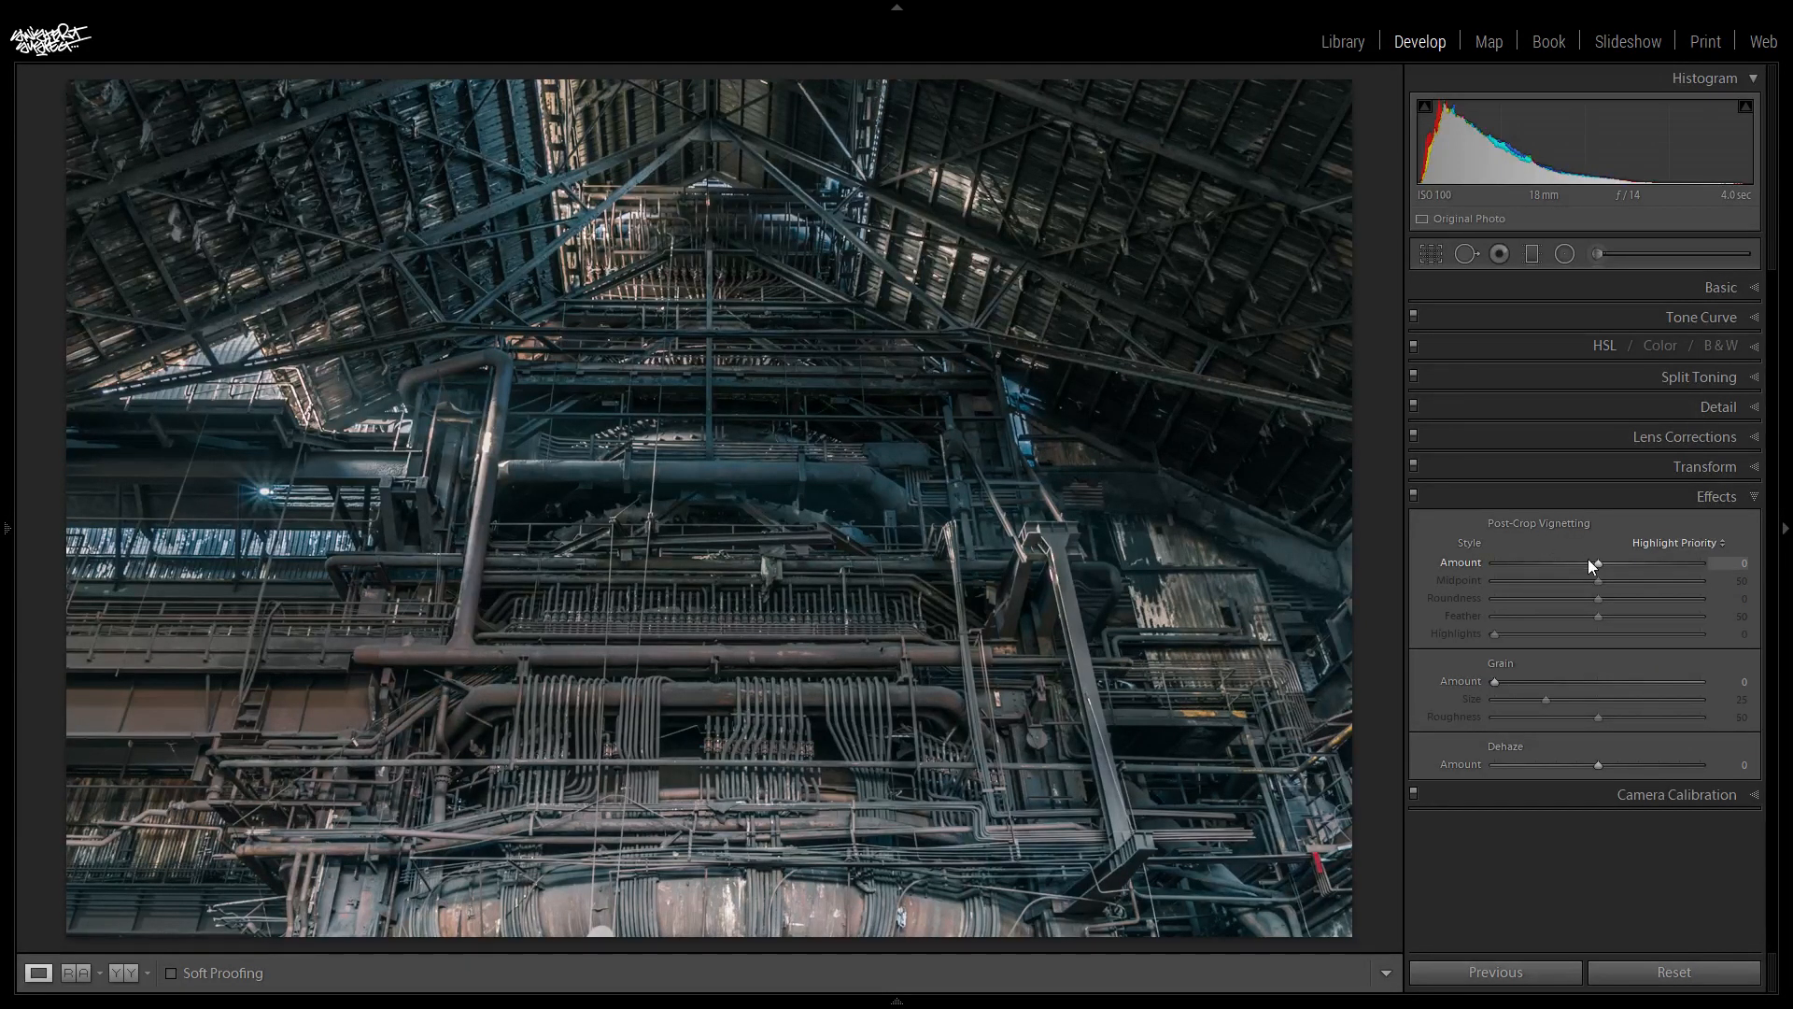
left_click_drag(1600, 564, 1476, 564)
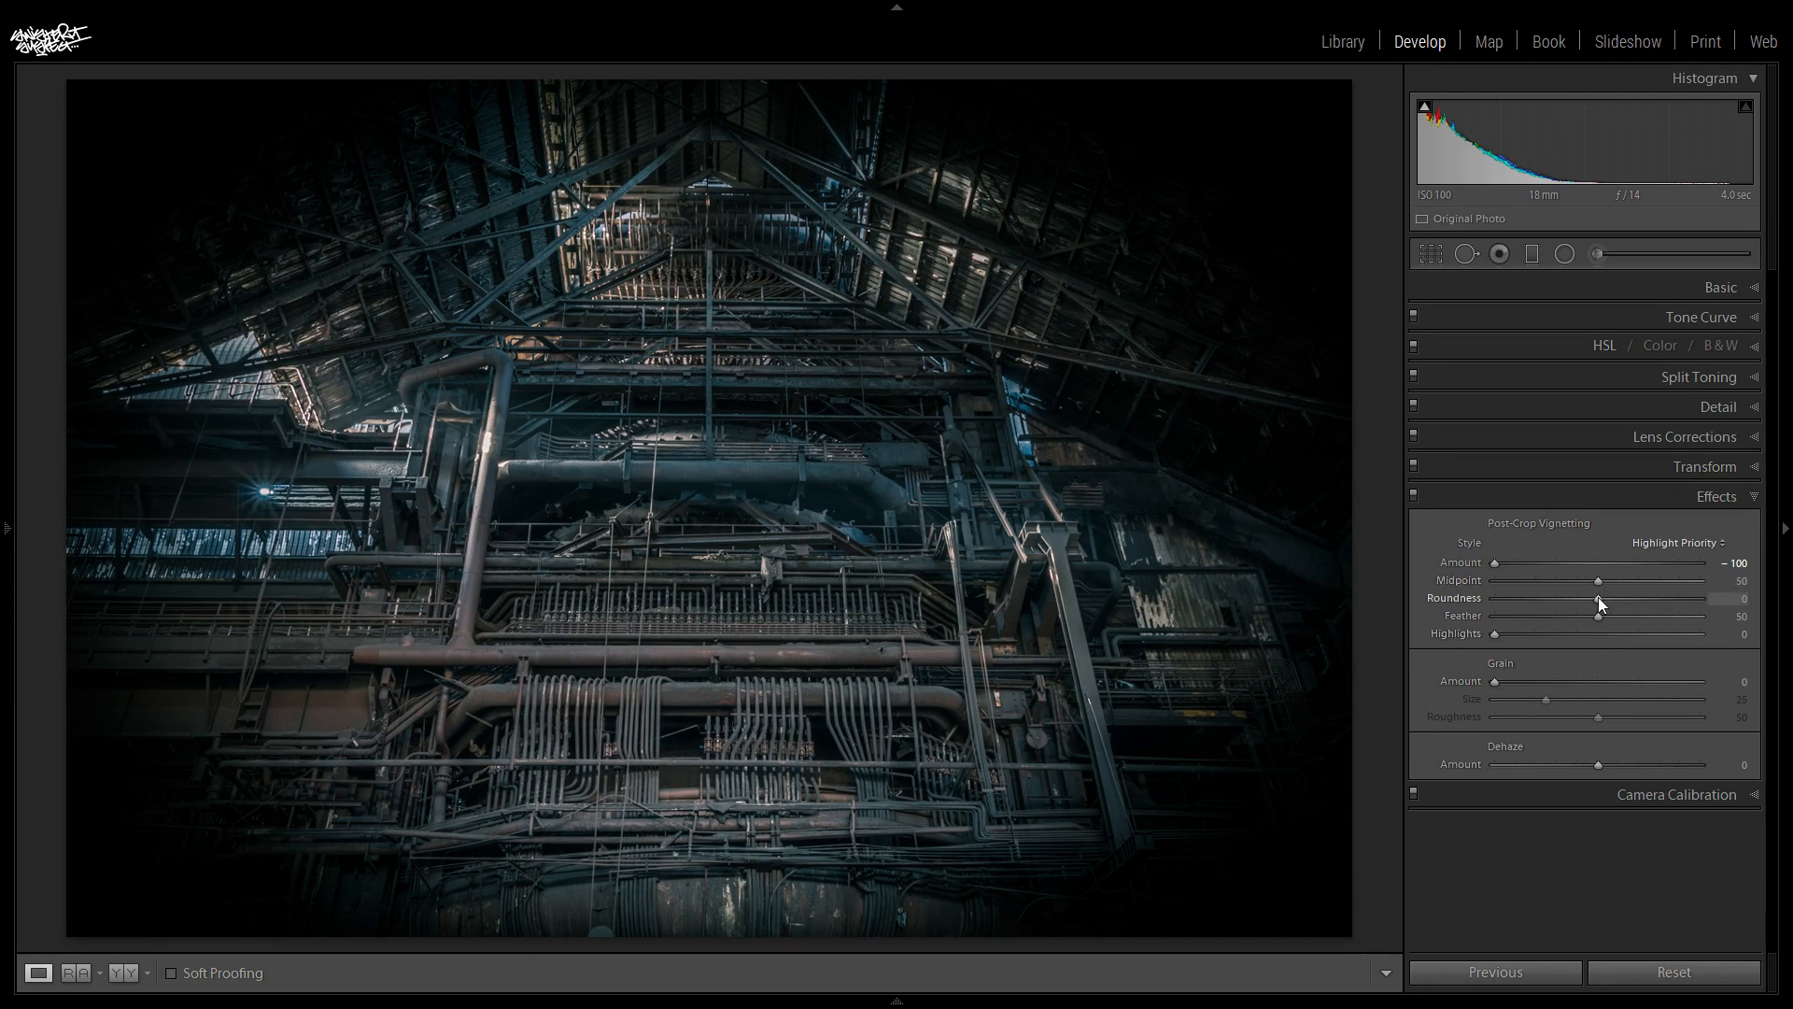
left_click_drag(1597, 598, 1517, 597)
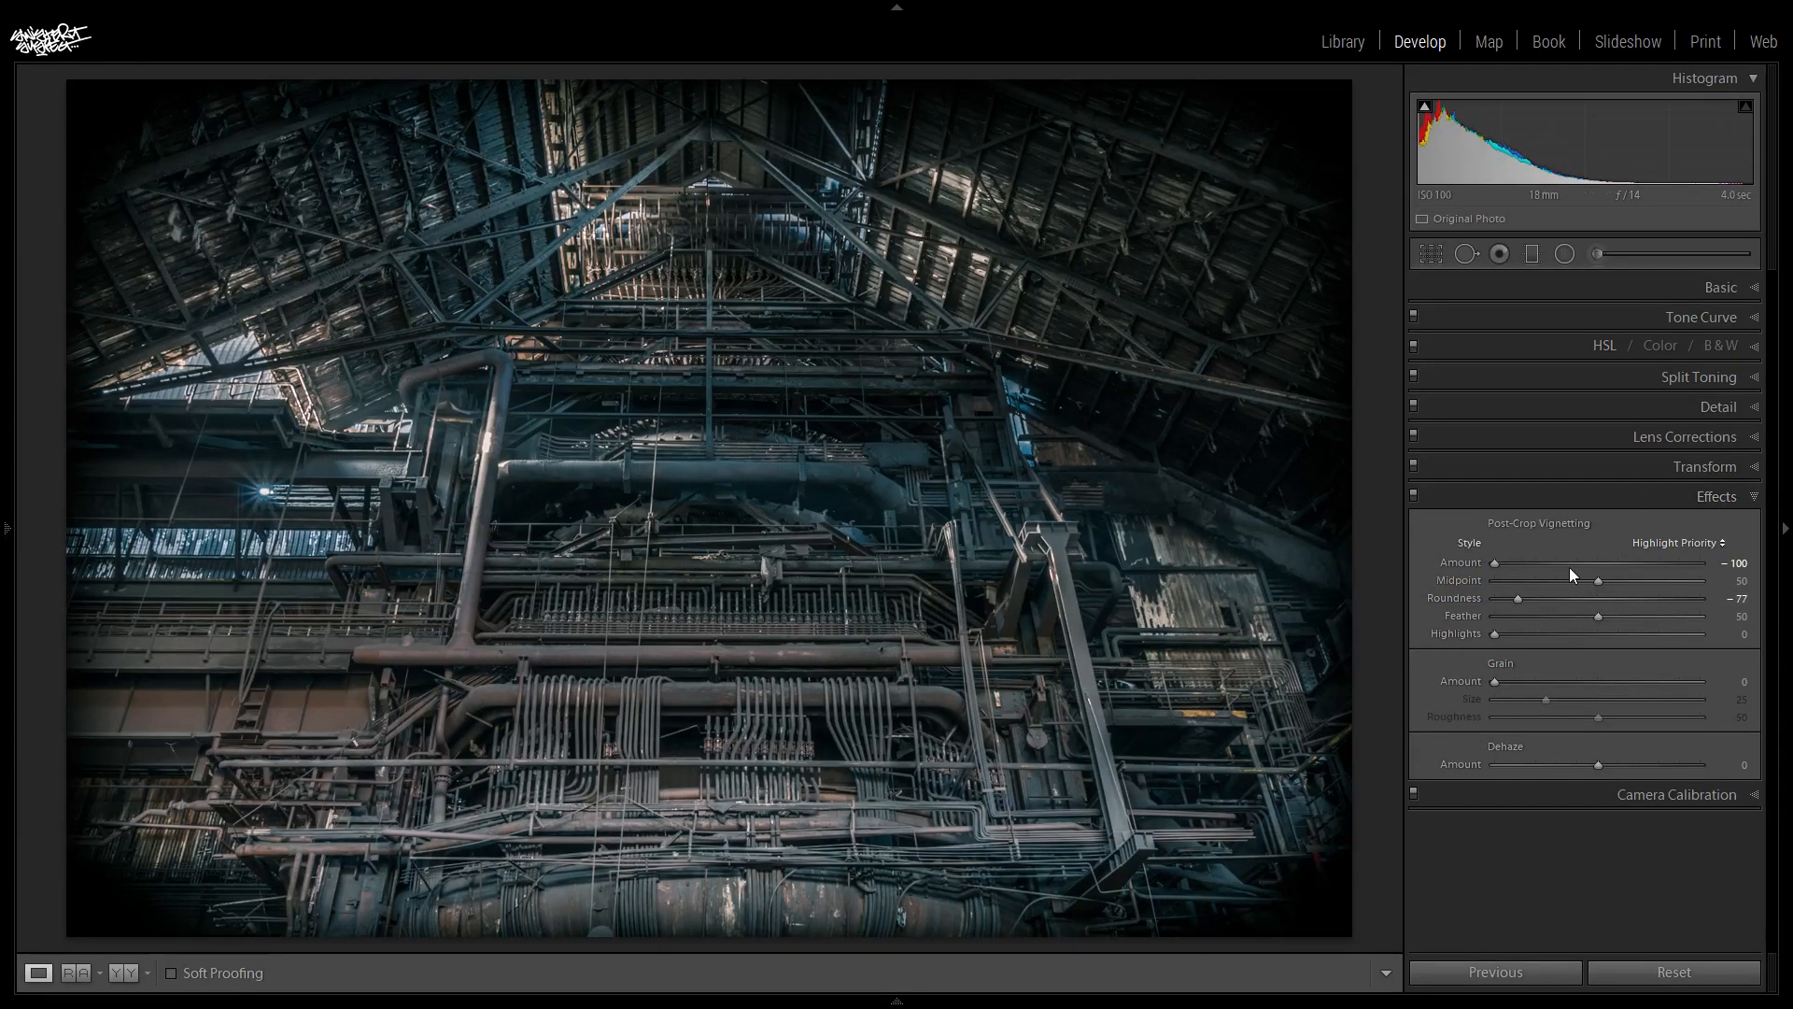
left_click_drag(1599, 581, 1524, 594)
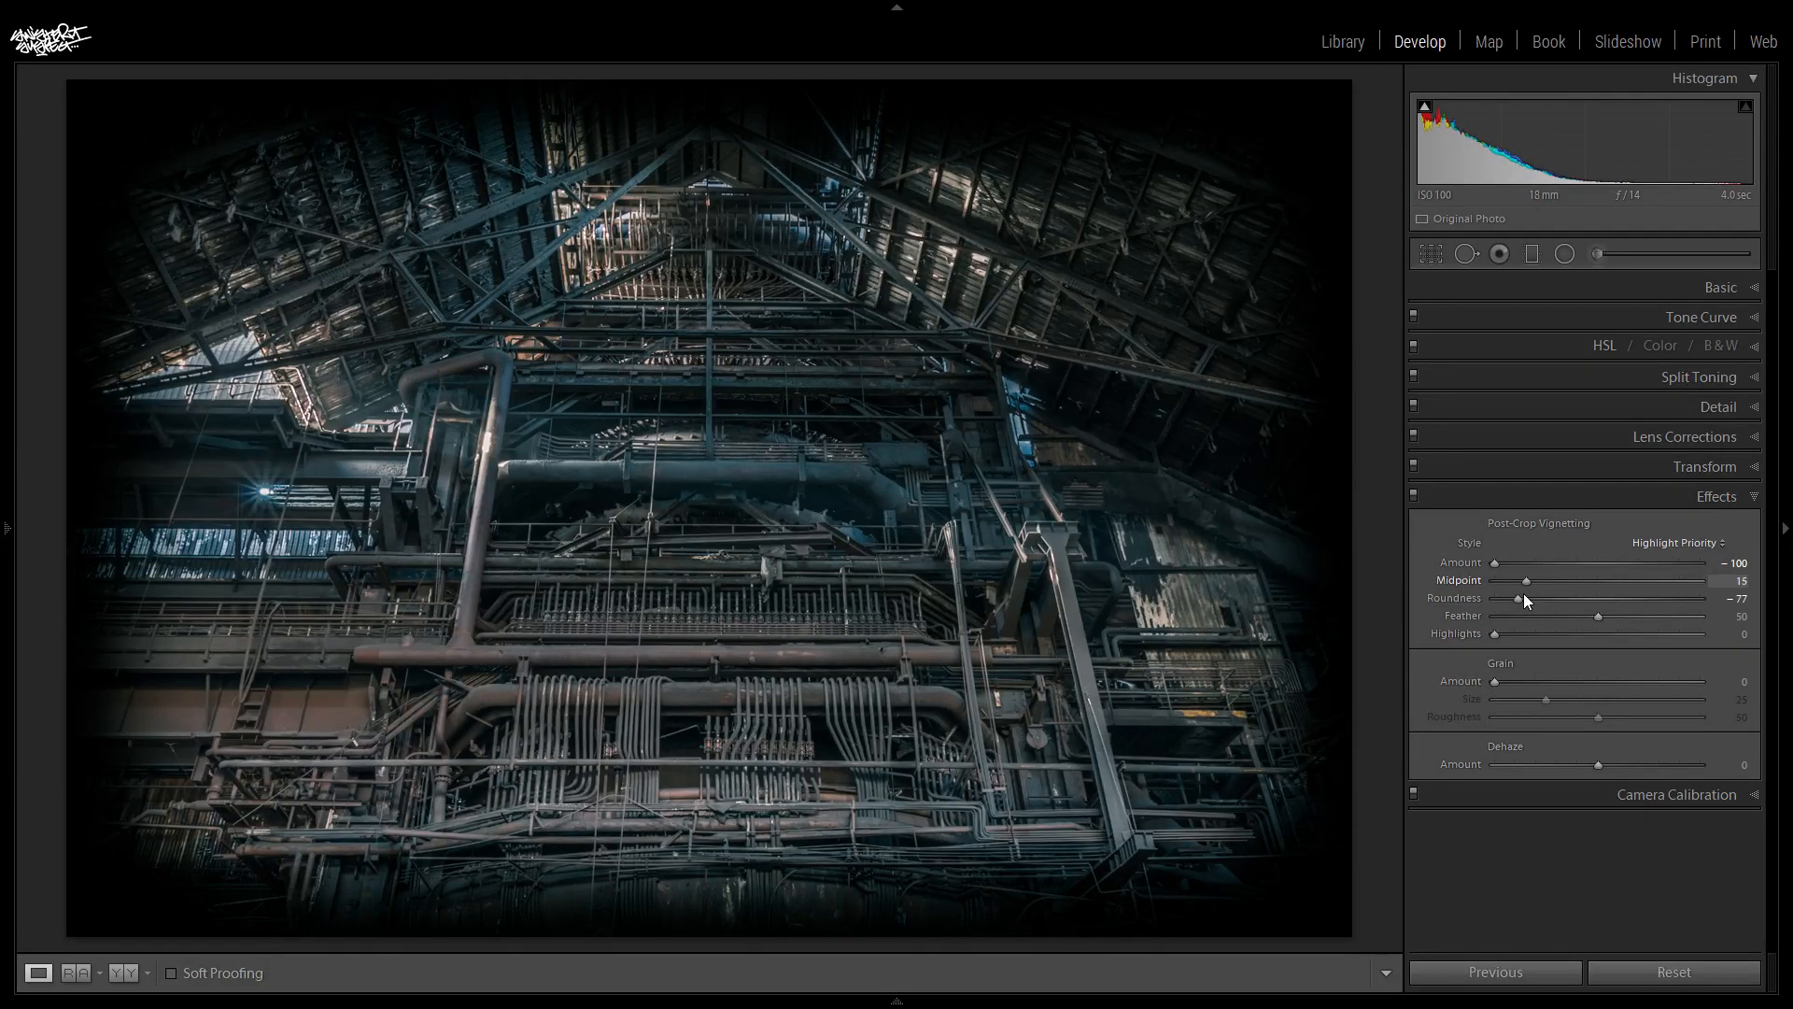
left_click_drag(1498, 634, 1601, 635)
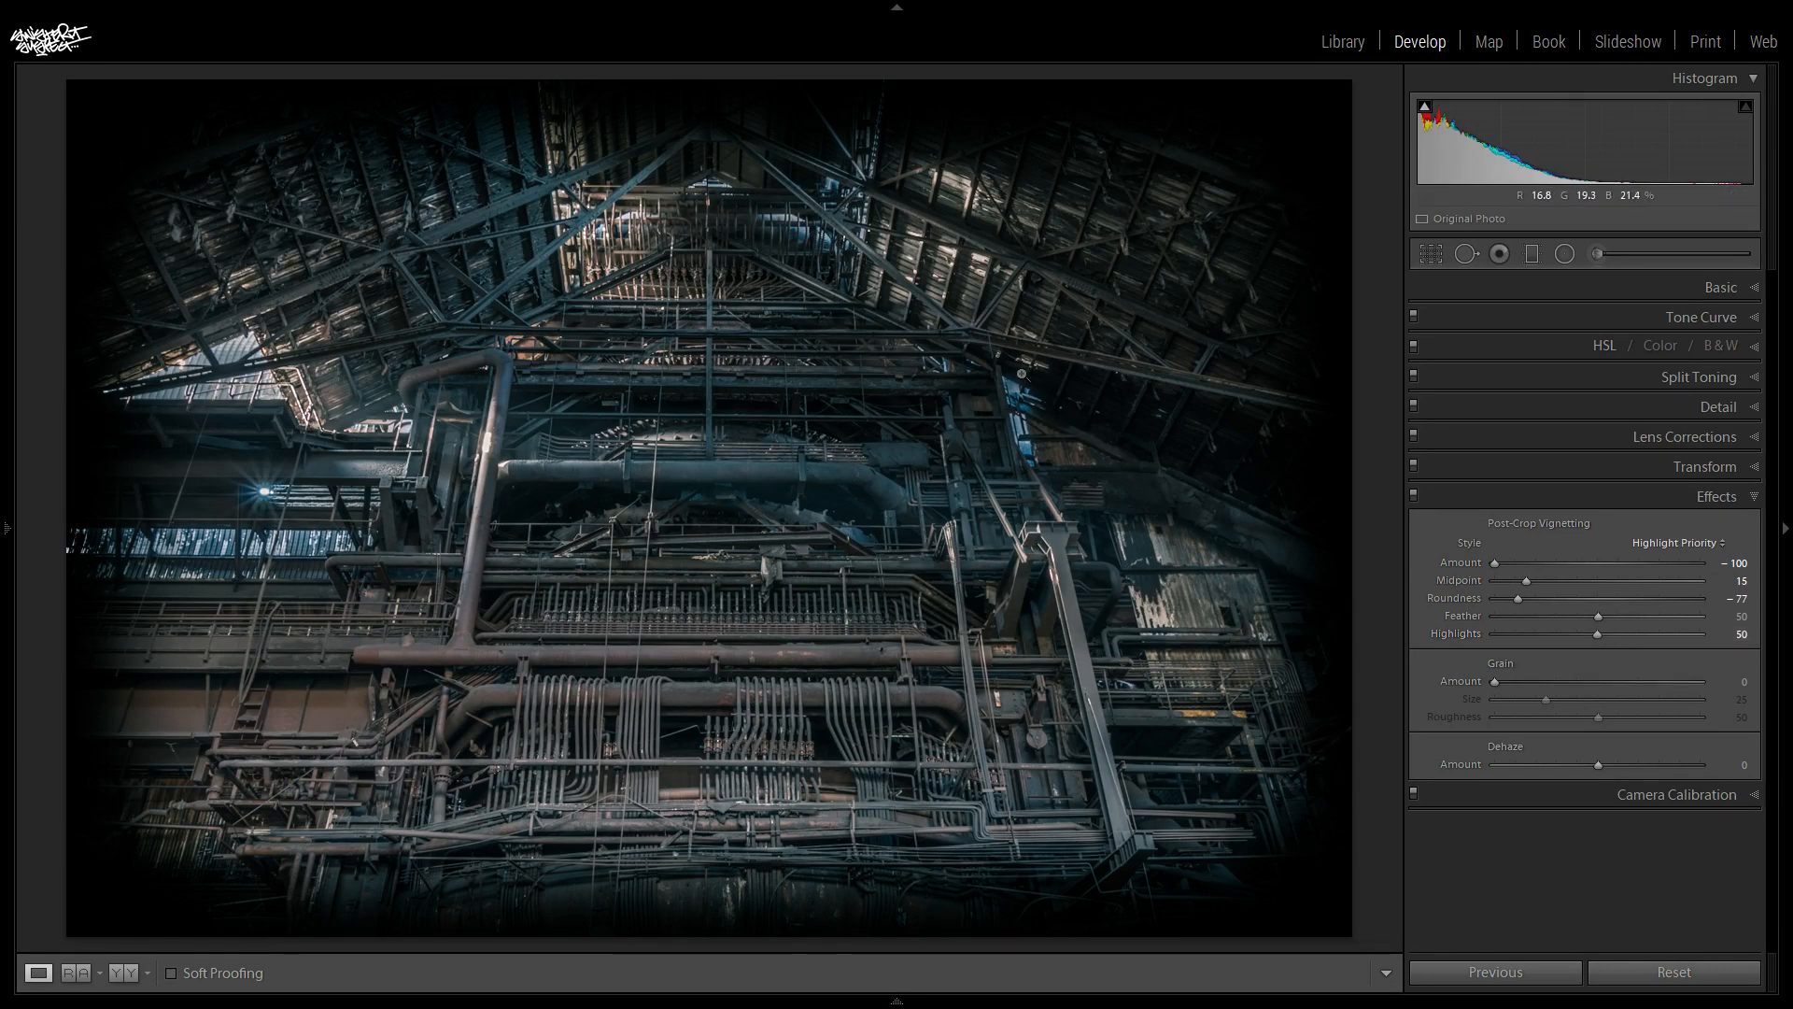
left_click_drag(1494, 563, 1583, 563)
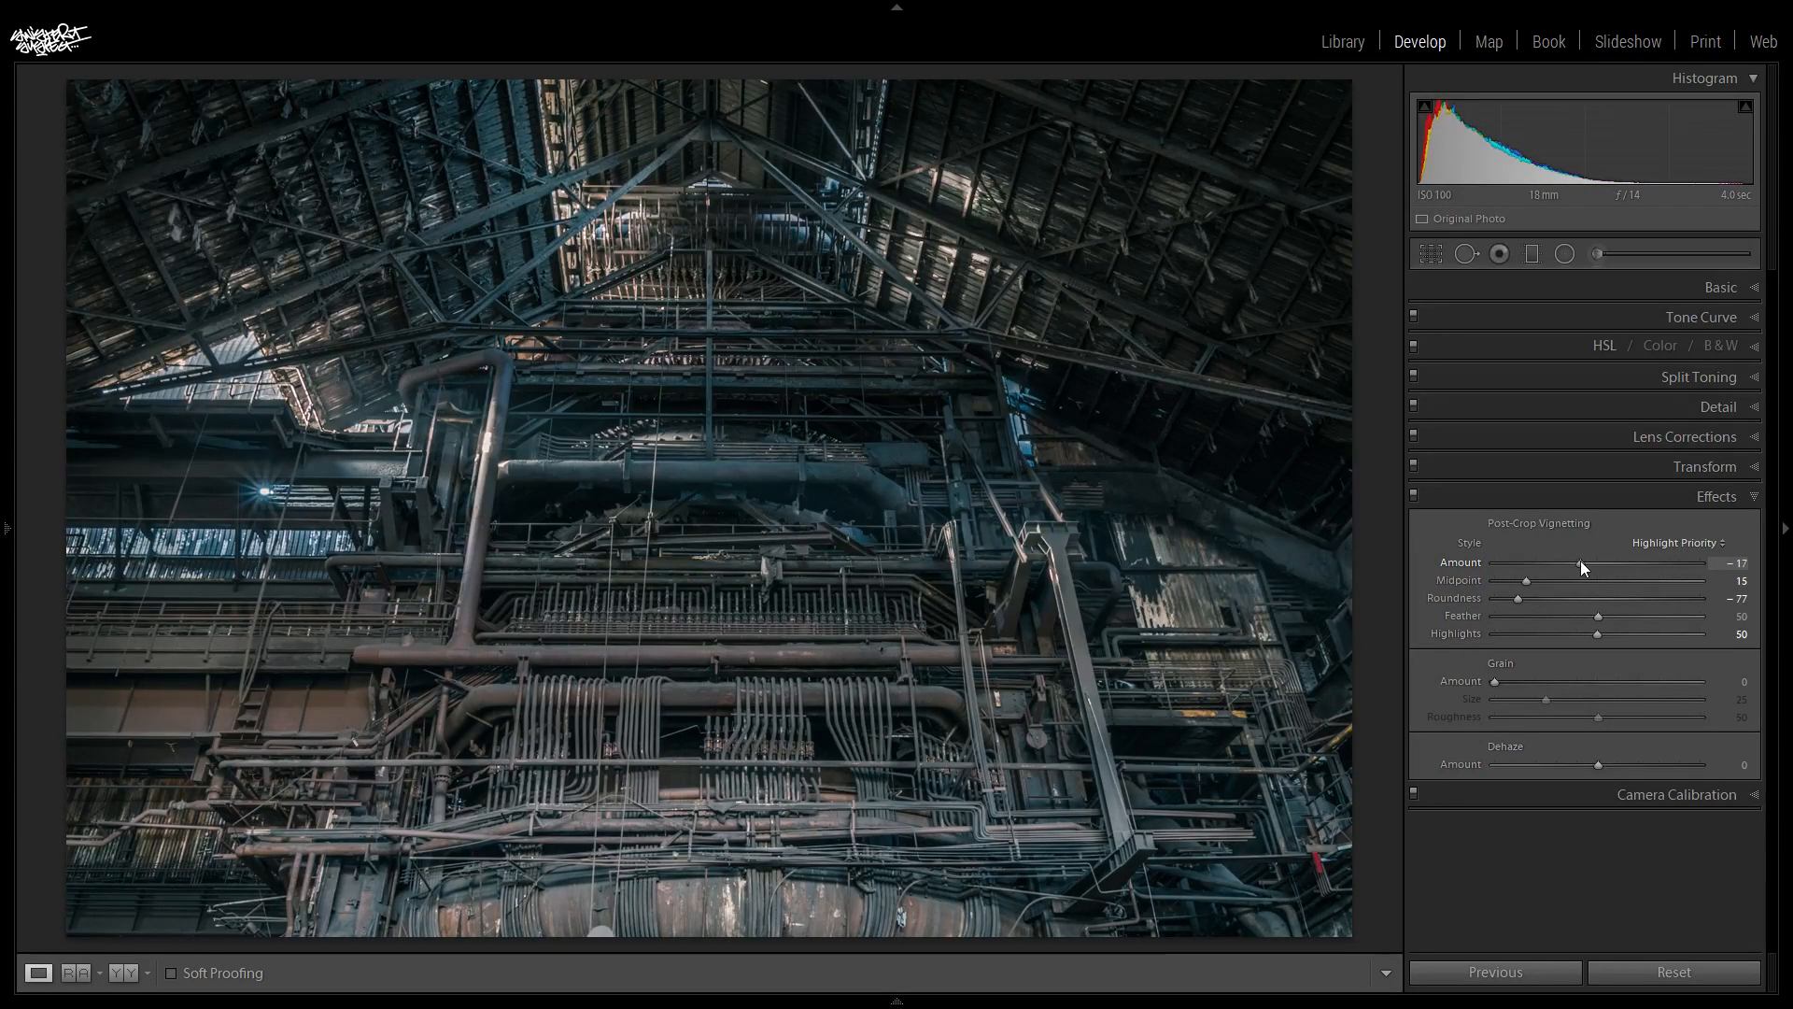
- Set the post-crop vignette Amount to -19 and Midpoint to 23, comparing the photo with the effect off and on
left_click_drag(1580, 560, 1574, 557)
left_click(1413, 496)
left_click(1415, 497)
left_click(1416, 496)
left_click(1415, 496)
left_click(1416, 496)
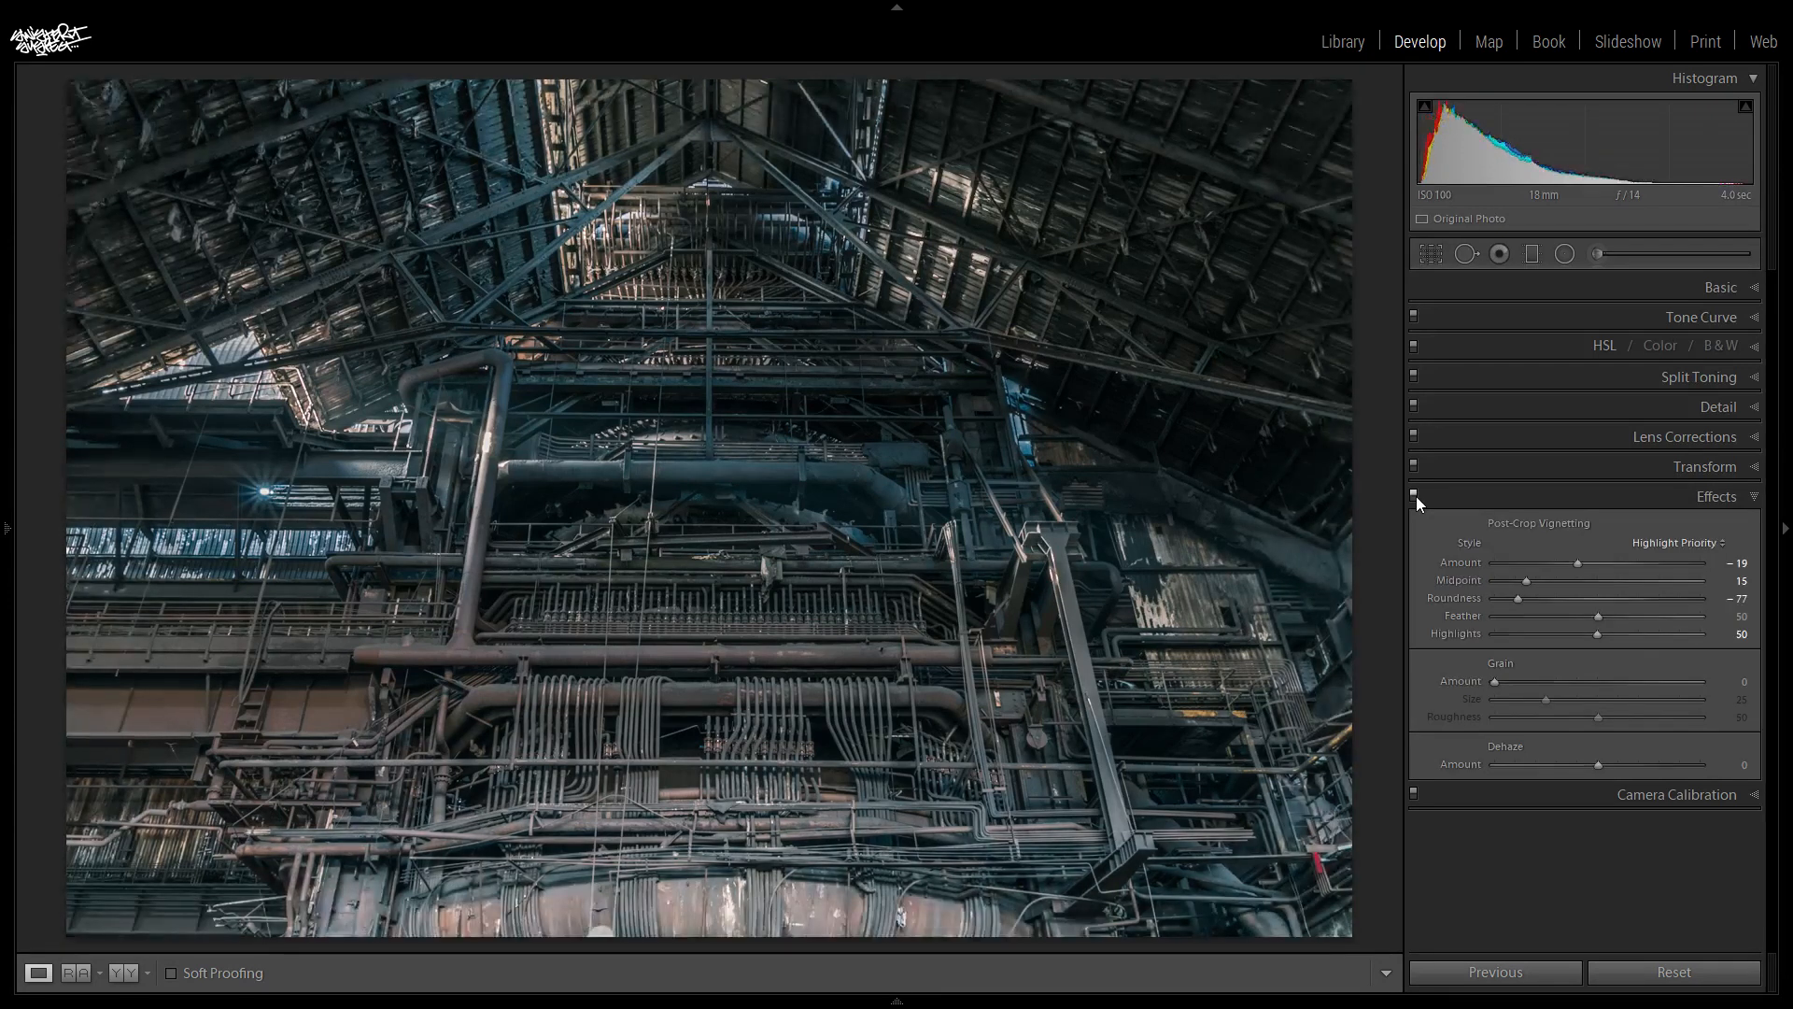
left_click(1415, 496)
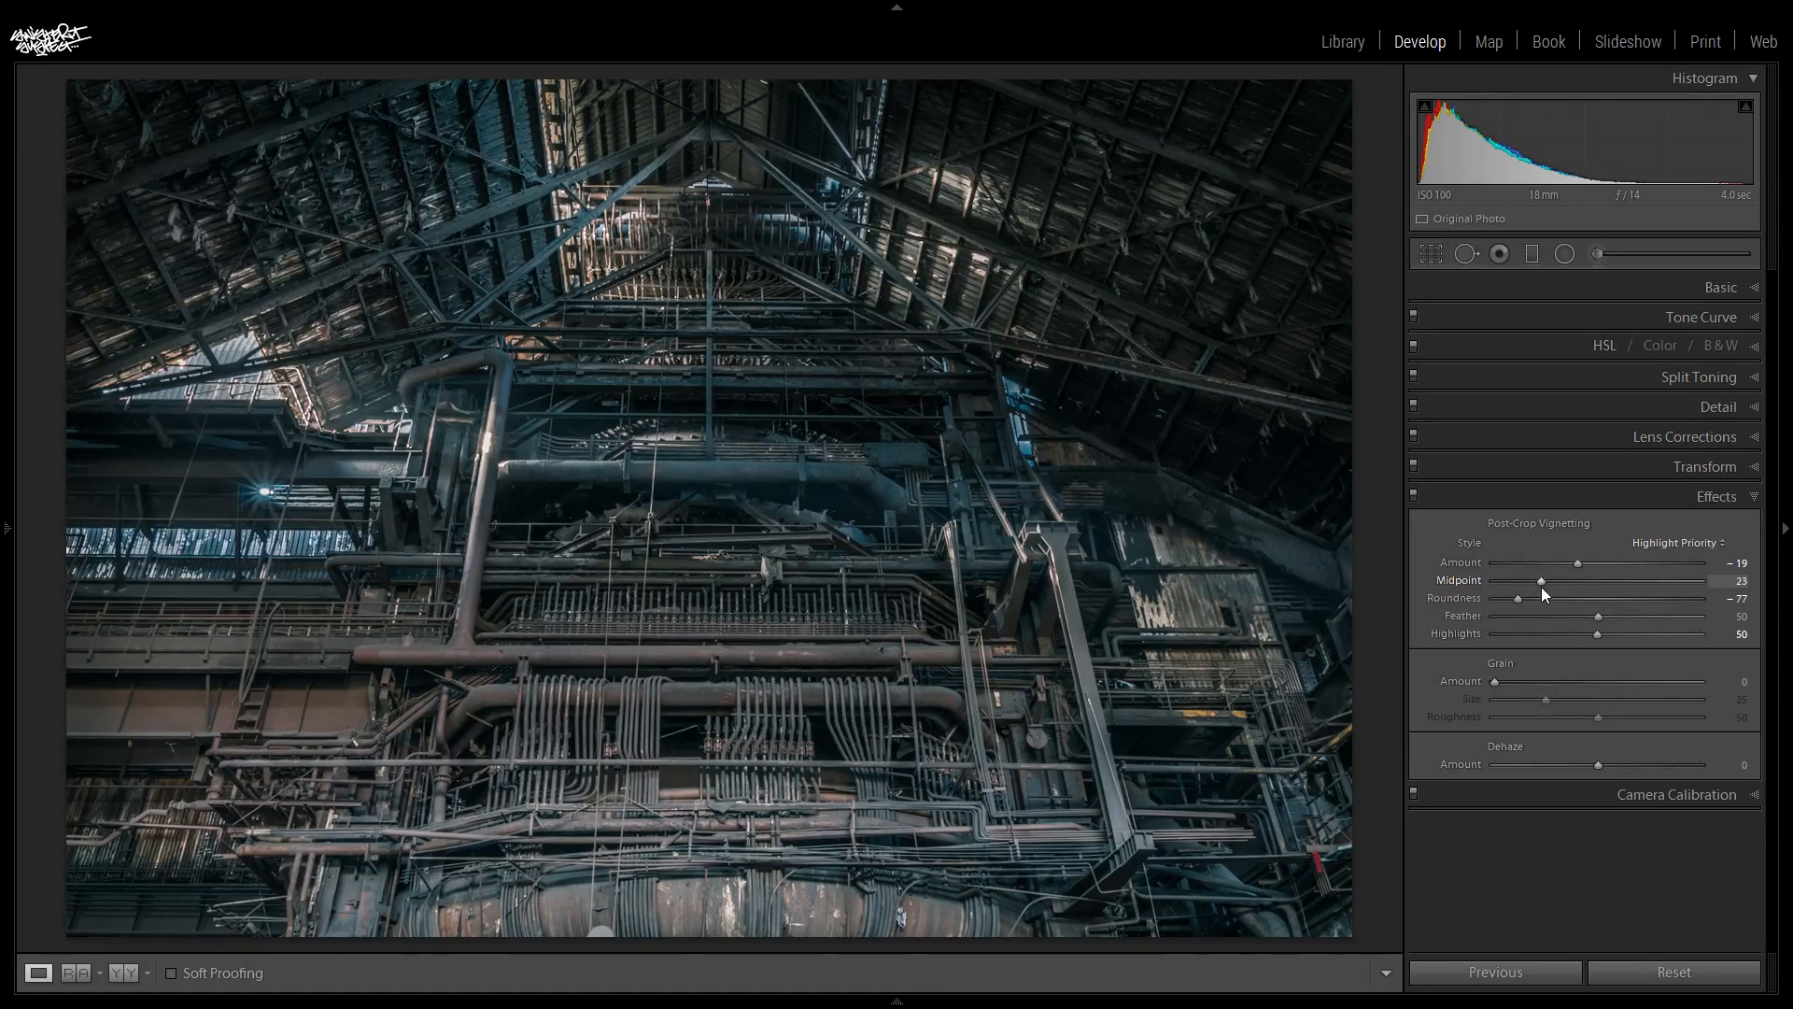
left_click(1416, 496)
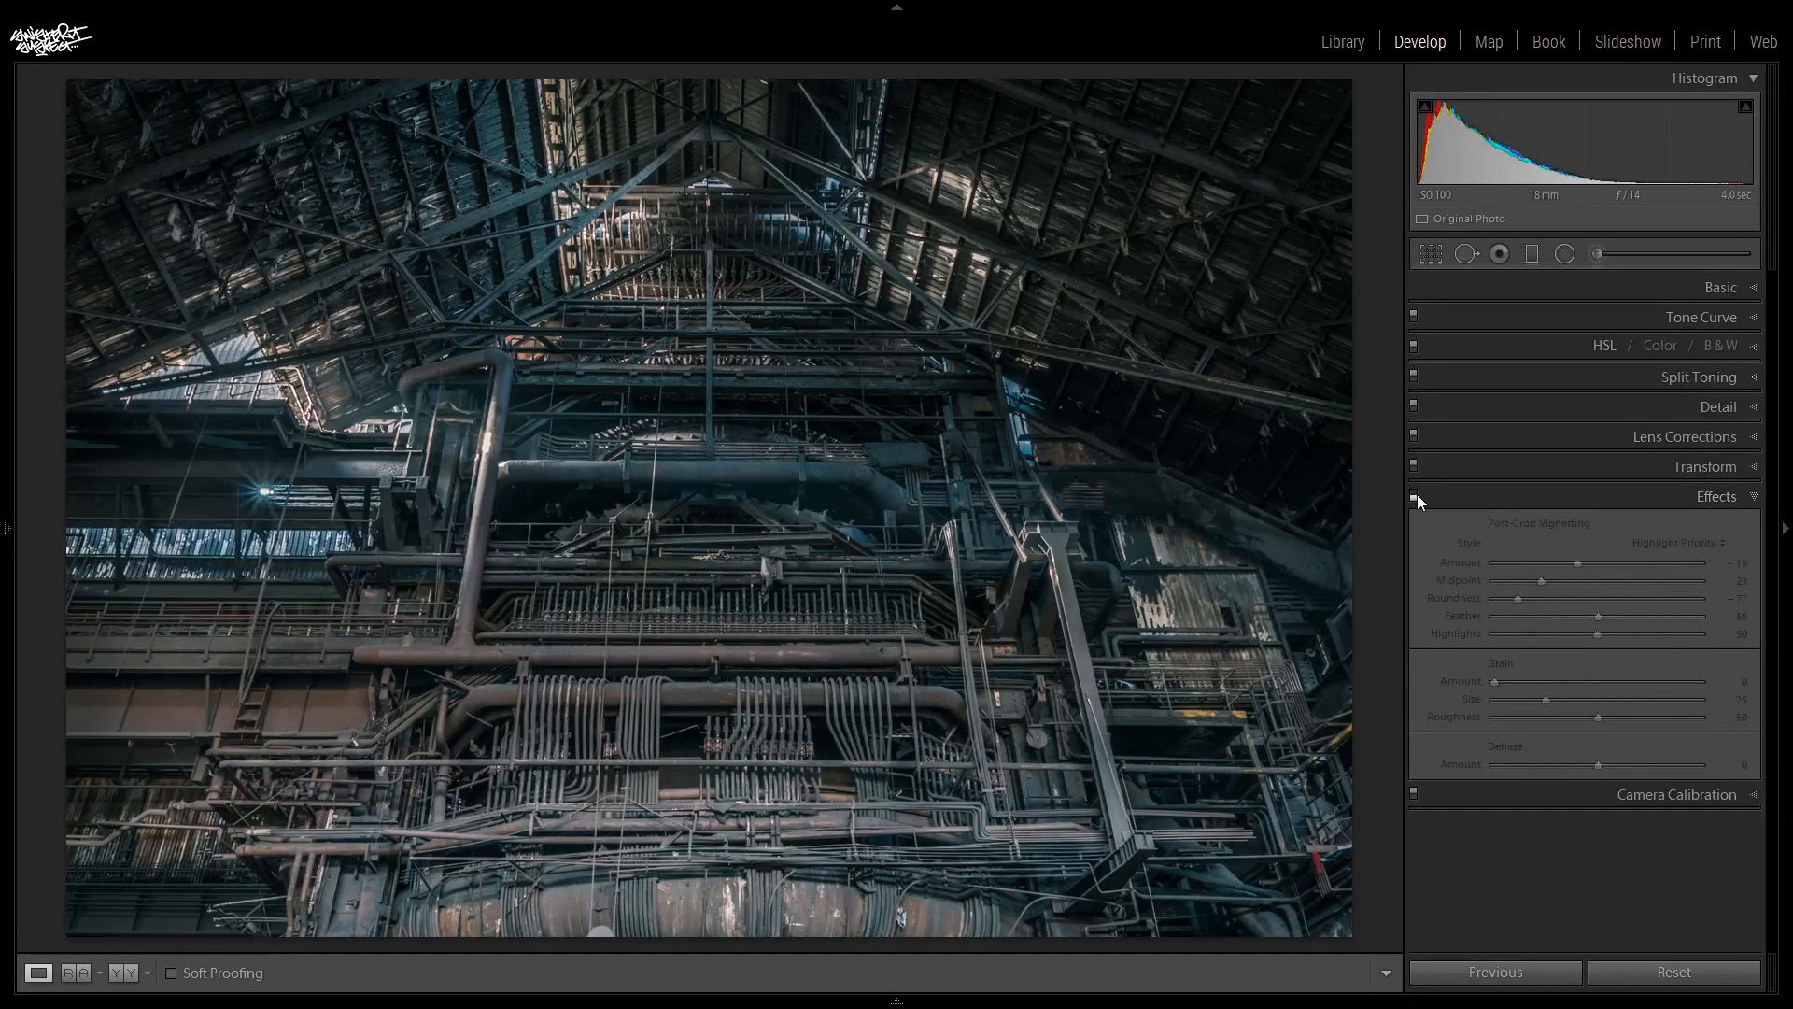
left_click(1415, 496)
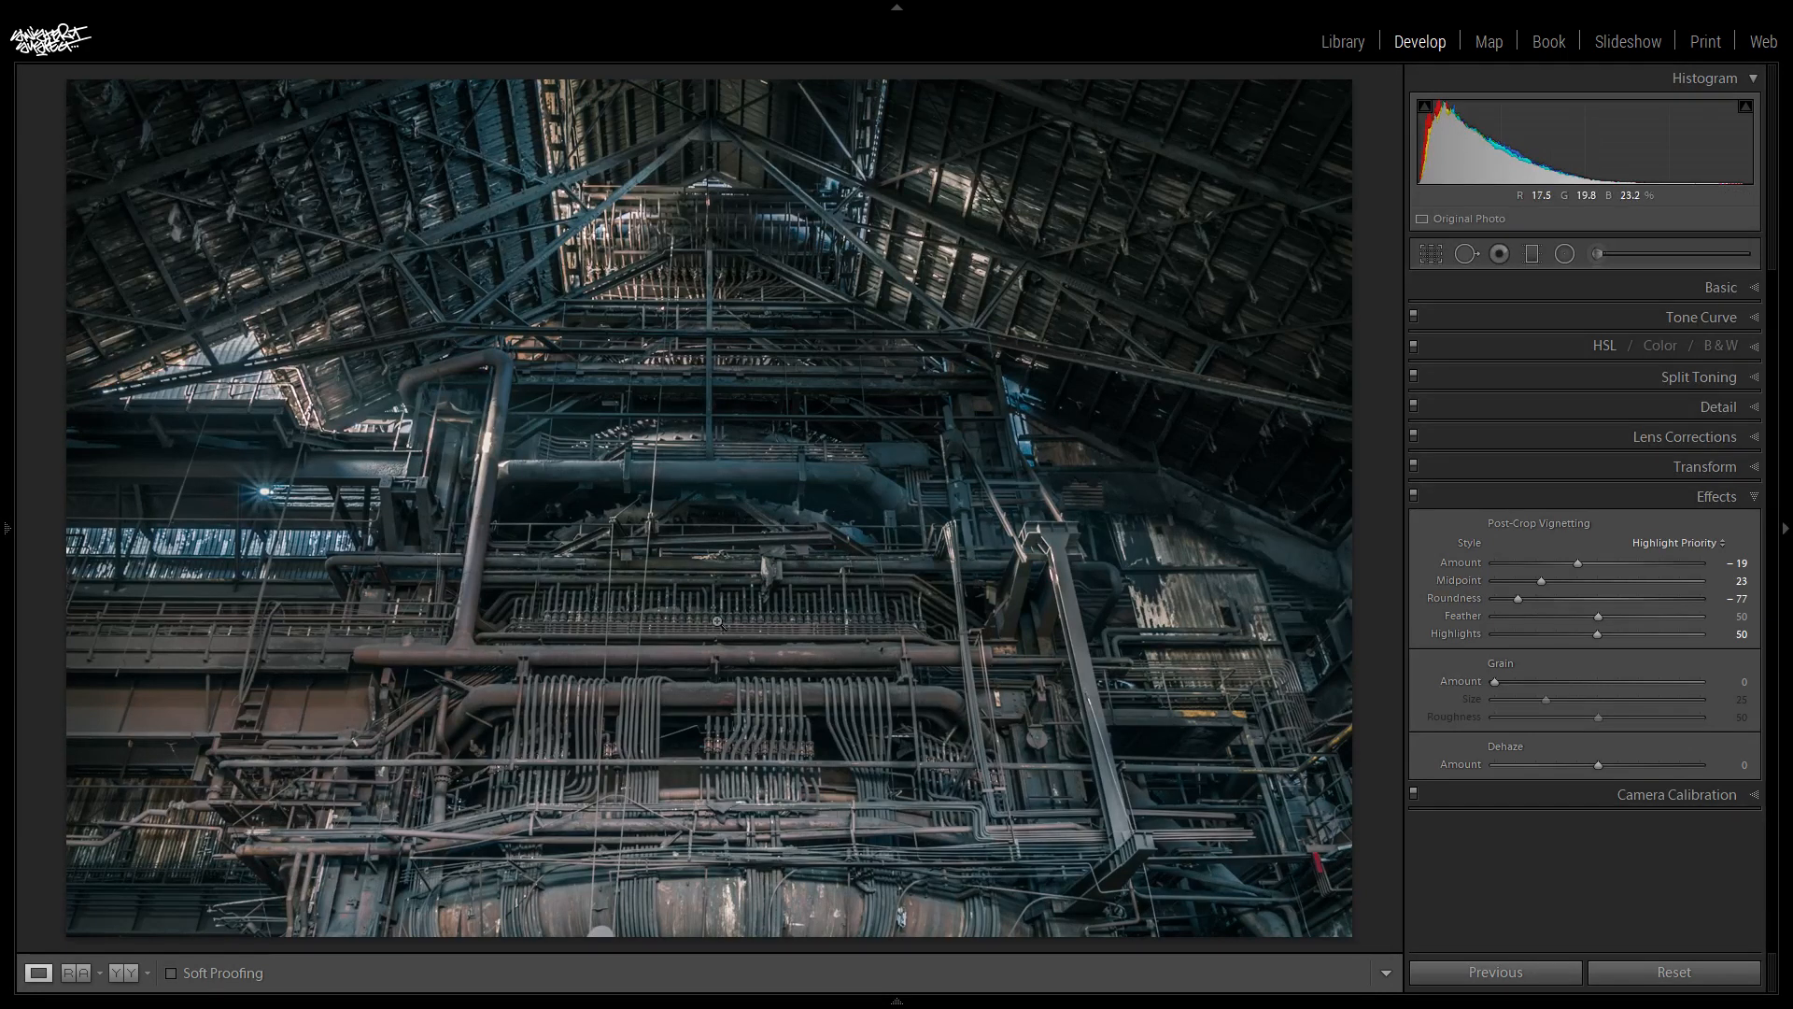
left_click(1722, 496)
- Set the Camera Calibration Blue Primary Hue to -38 and Saturation to +29, and compare the calibration off and on
left_click(1671, 528)
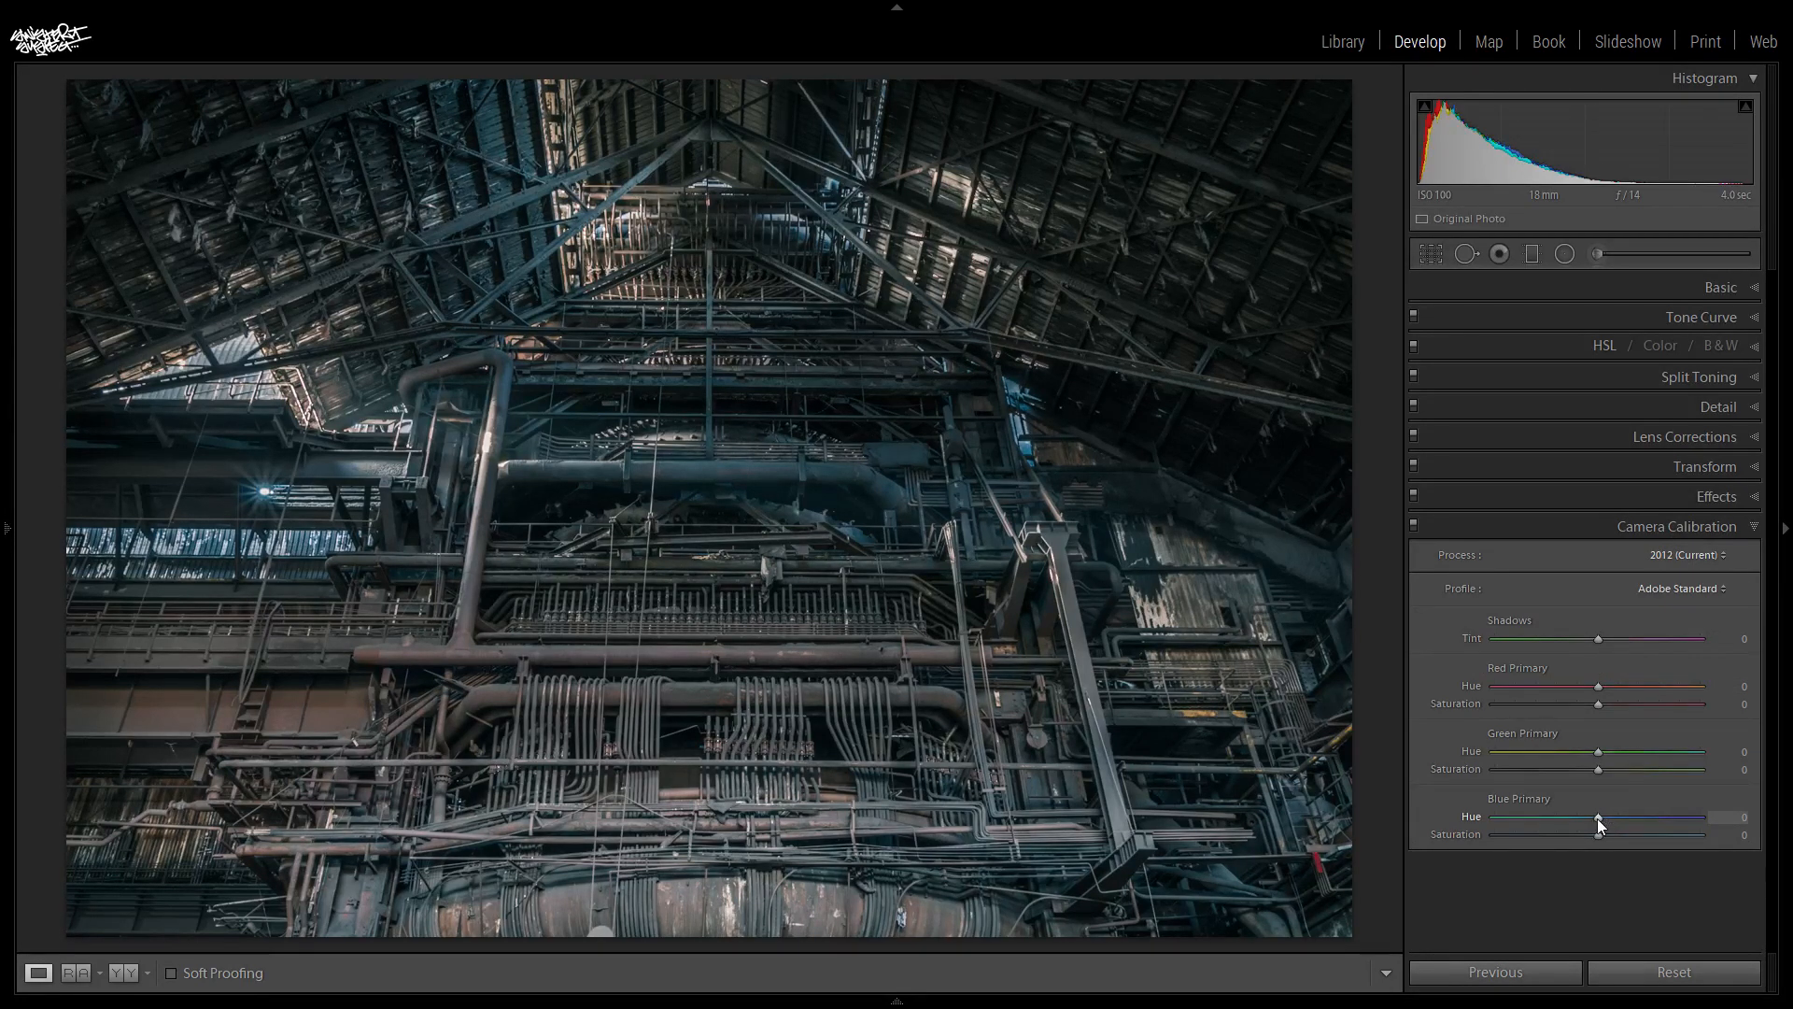
left_click_drag(1578, 817, 1569, 817)
left_click_drag(1554, 820, 1547, 820)
left_click_drag(1597, 833, 1632, 854)
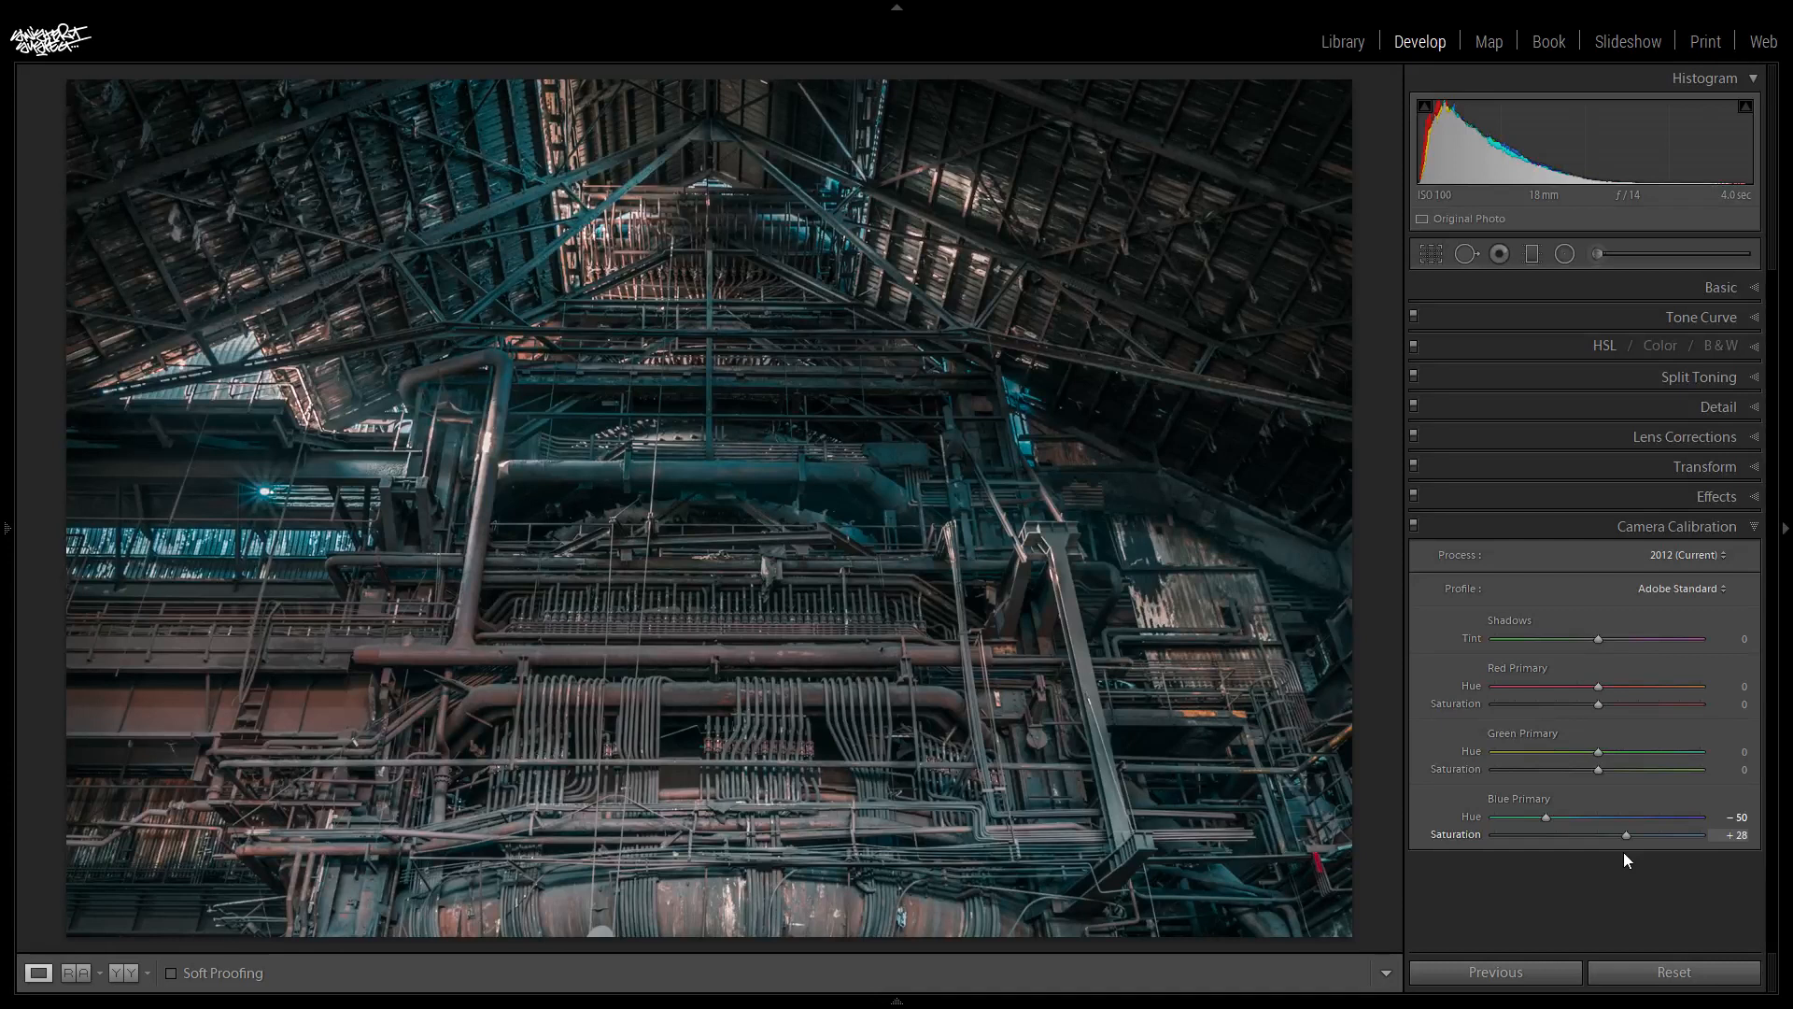
left_click_drag(1545, 822, 1546, 822)
left_click(1415, 526)
left_click(1414, 526)
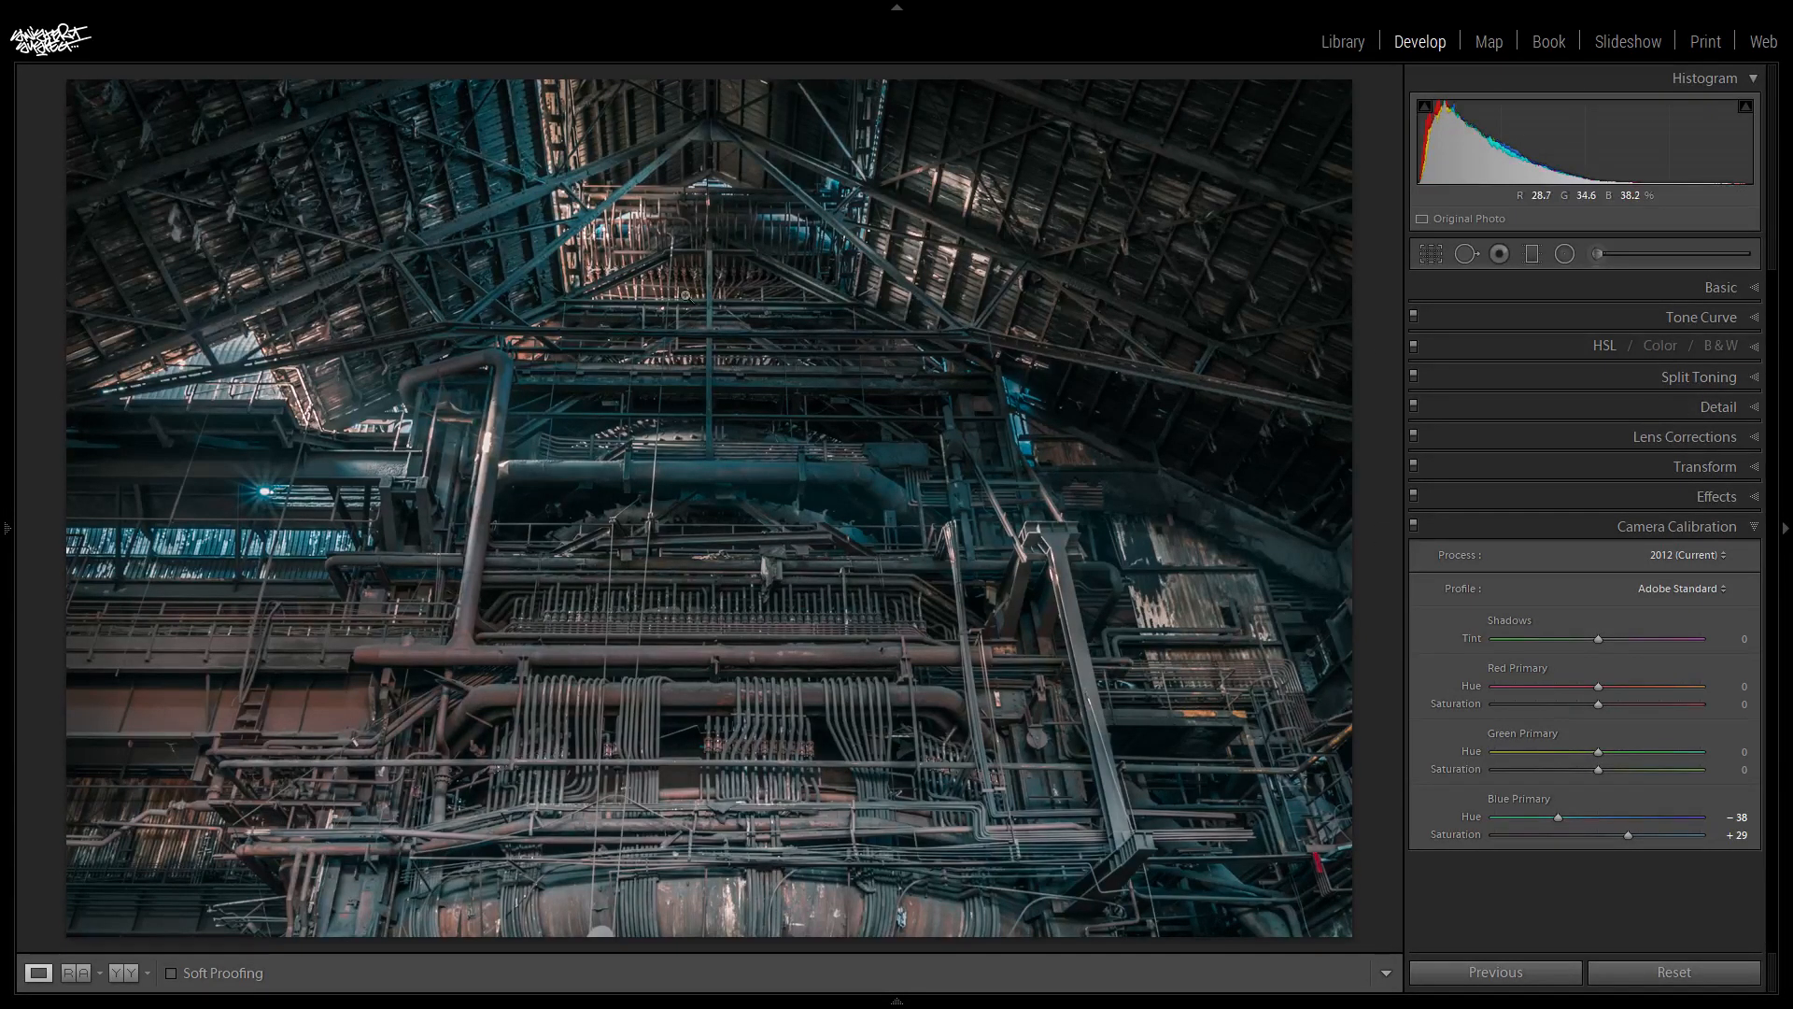
- Lower the split-toning shadow Saturation and set the HSL Aqua Saturation to -13
left_click(1673, 376)
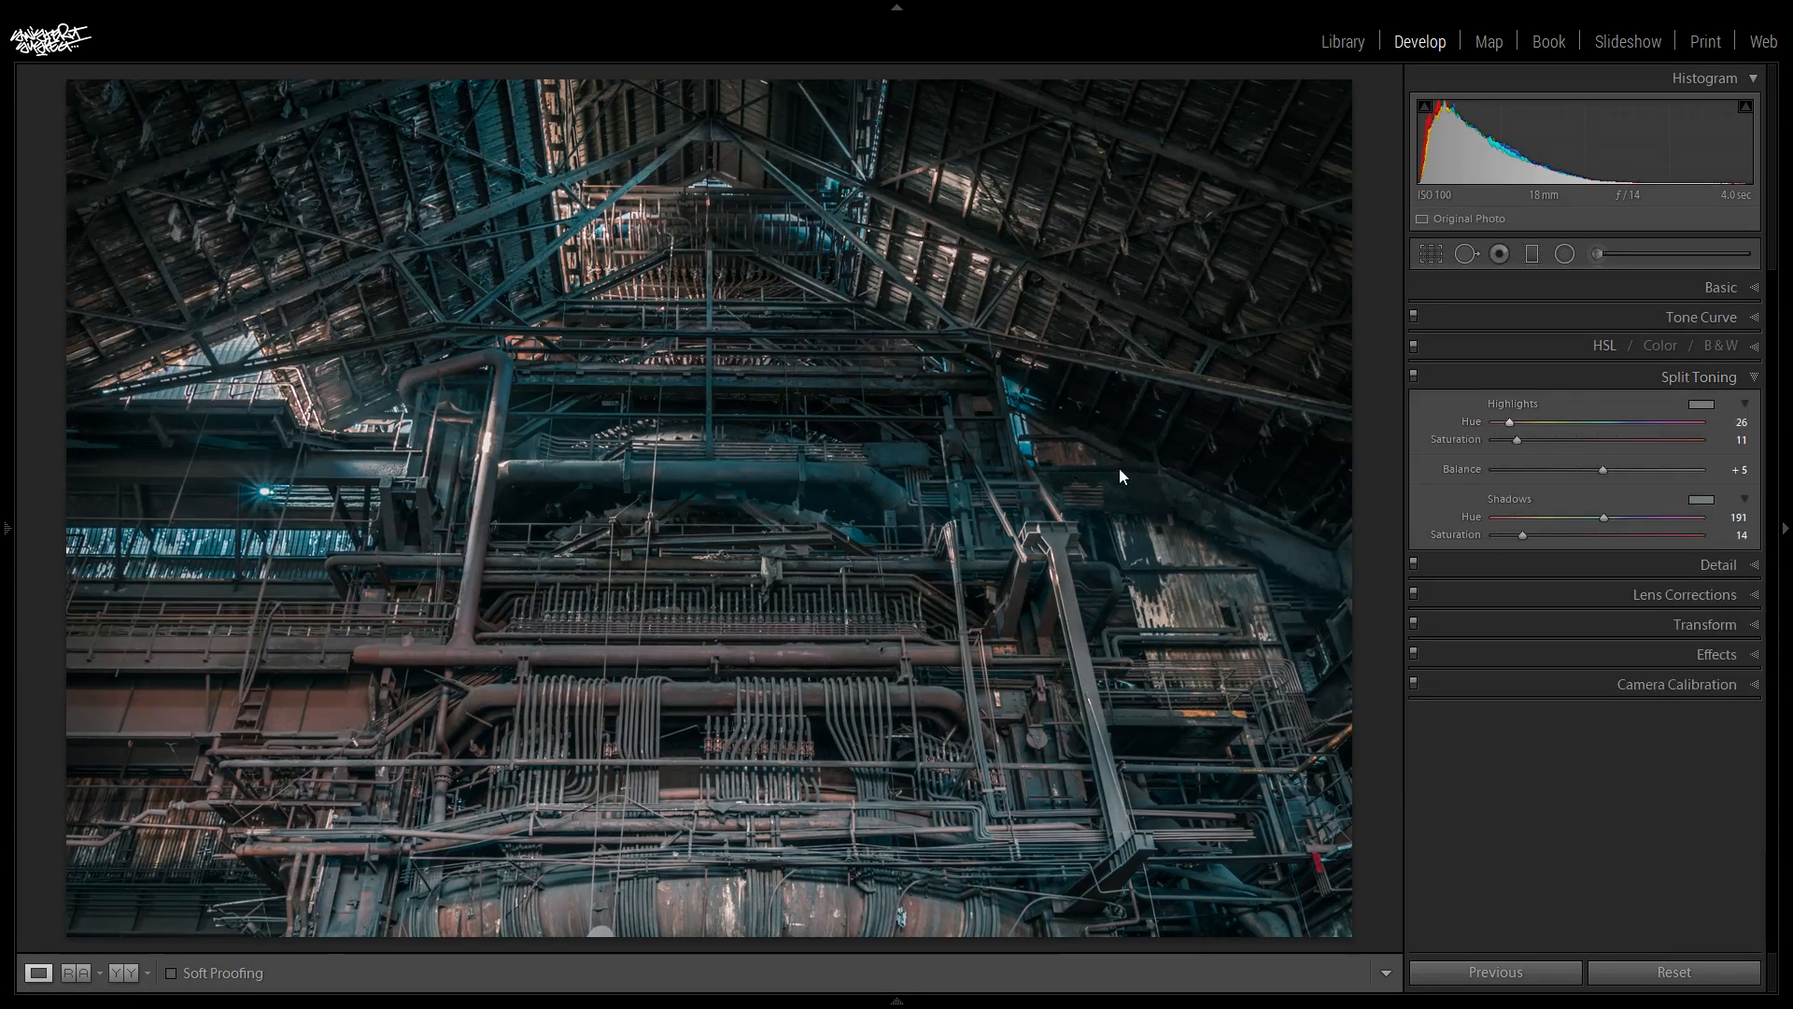
left_click_drag(1522, 535, 1505, 536)
left_click(1605, 345)
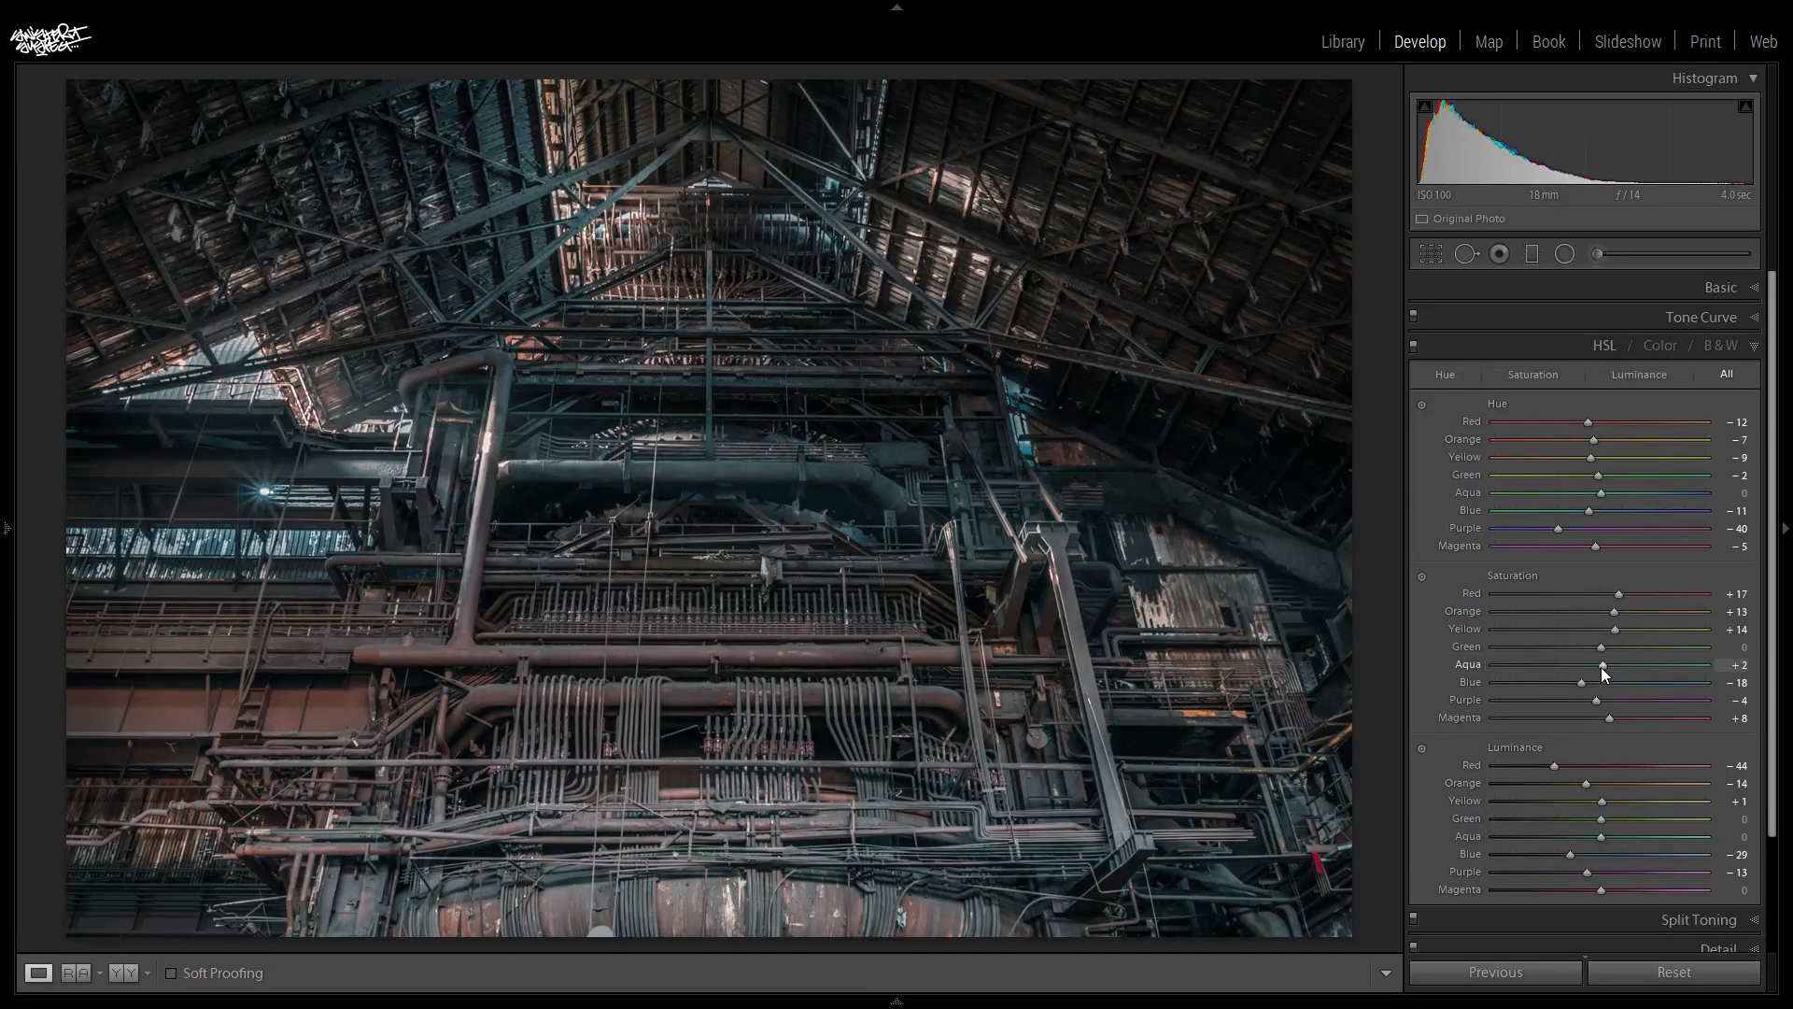
mouse_move(1593, 665)
left_mouse_down()
mouse_move(1470, 669)
mouse_move(1587, 665)
left_mouse_up()
- Compare the edited photo with its original Before version several times and close the HSL settings
key("backslash")
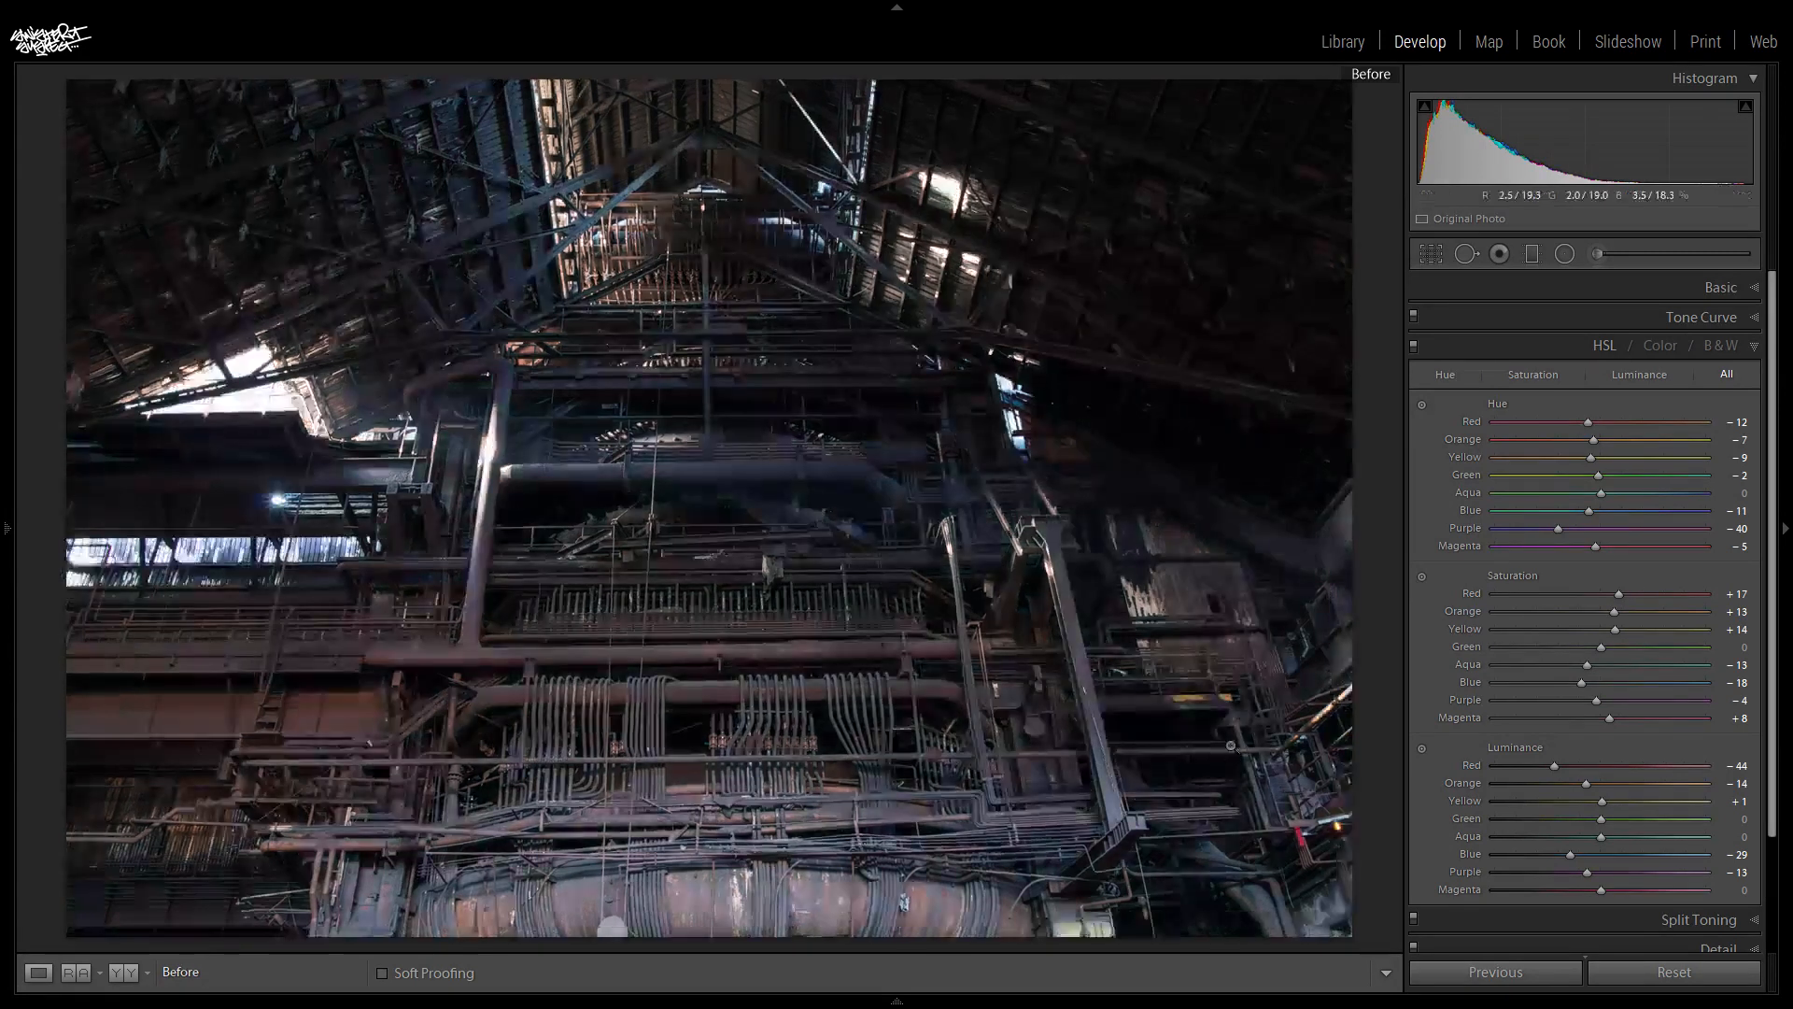
key("backslash")
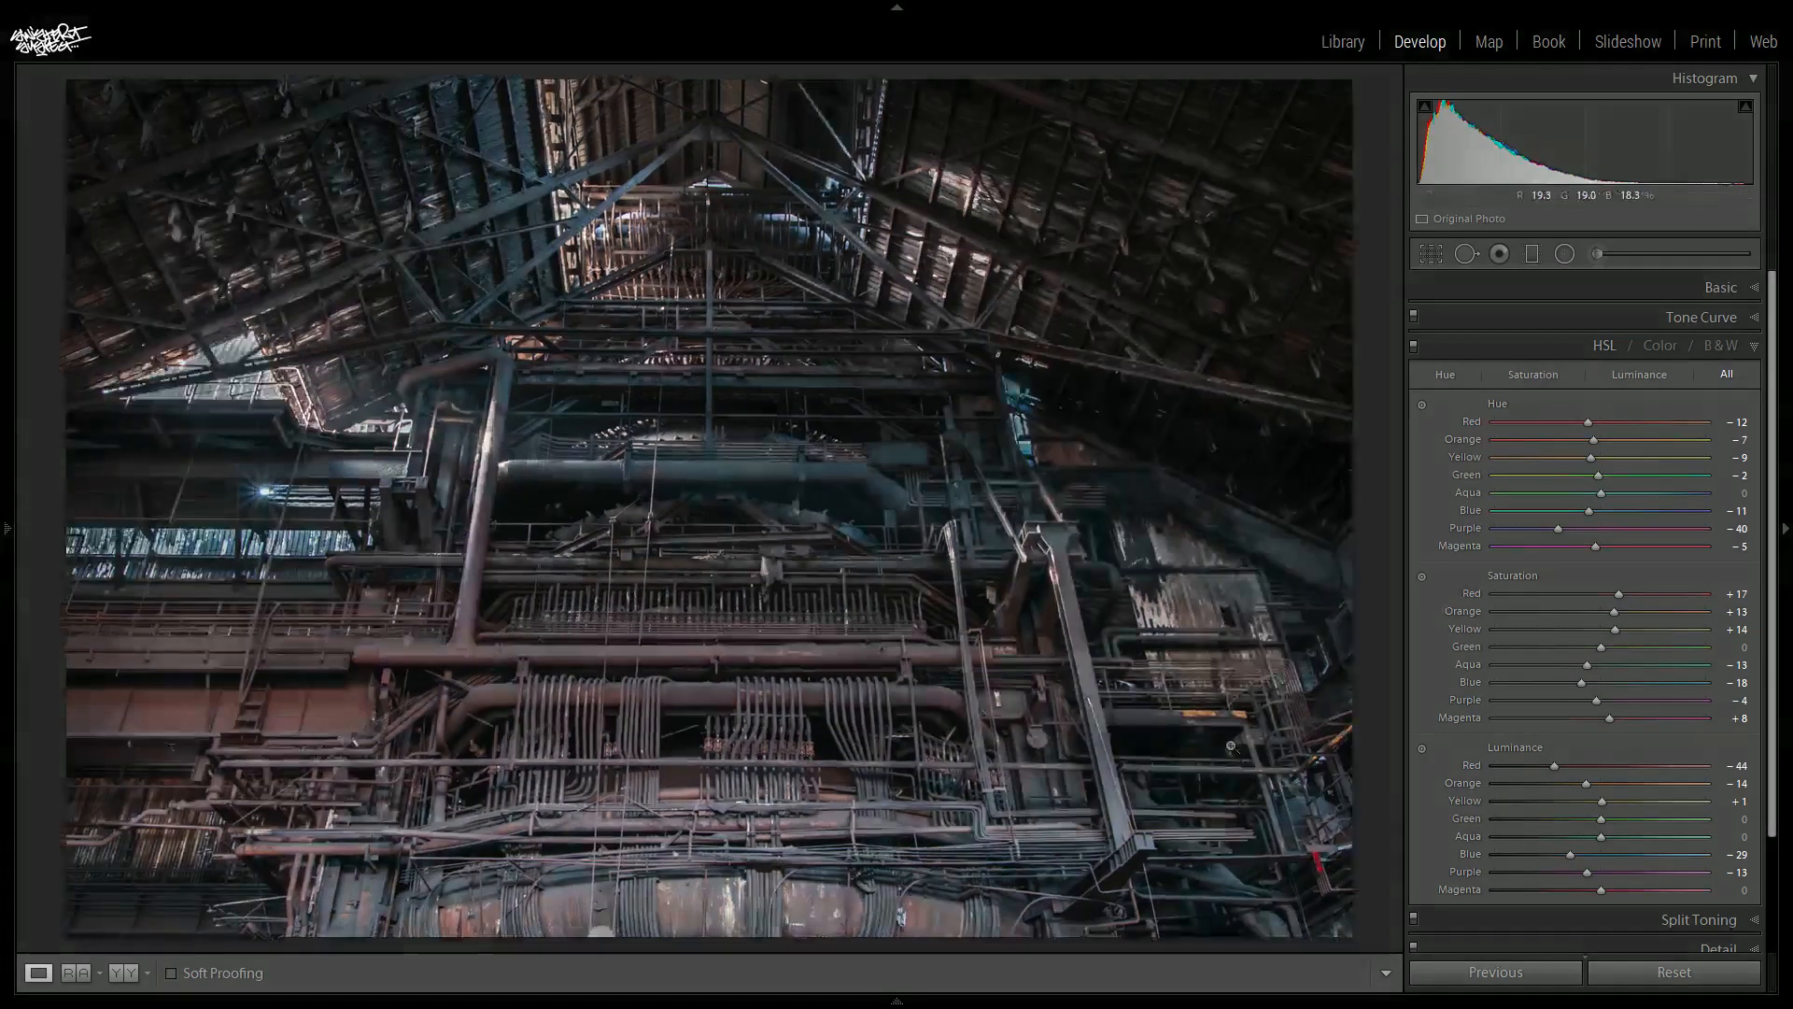
key("backslash")
key("backslash")
key("backslash")
key("backslash")
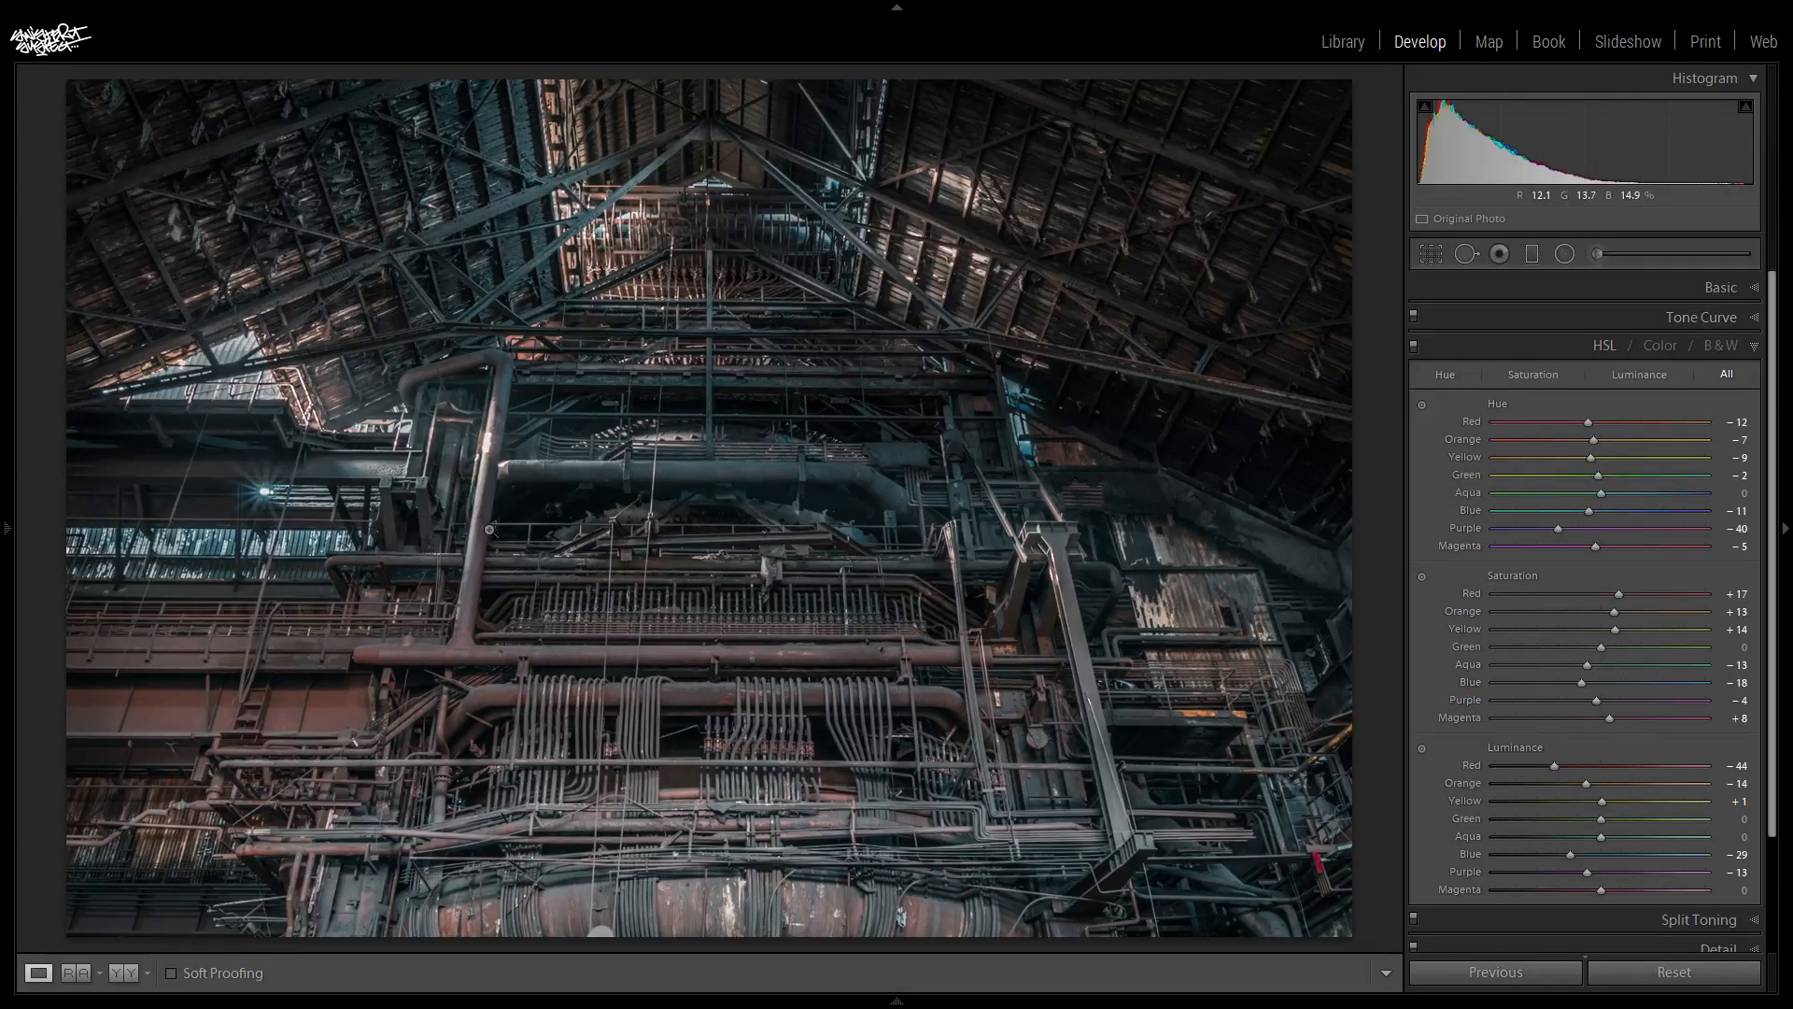
left_click(1538, 344)
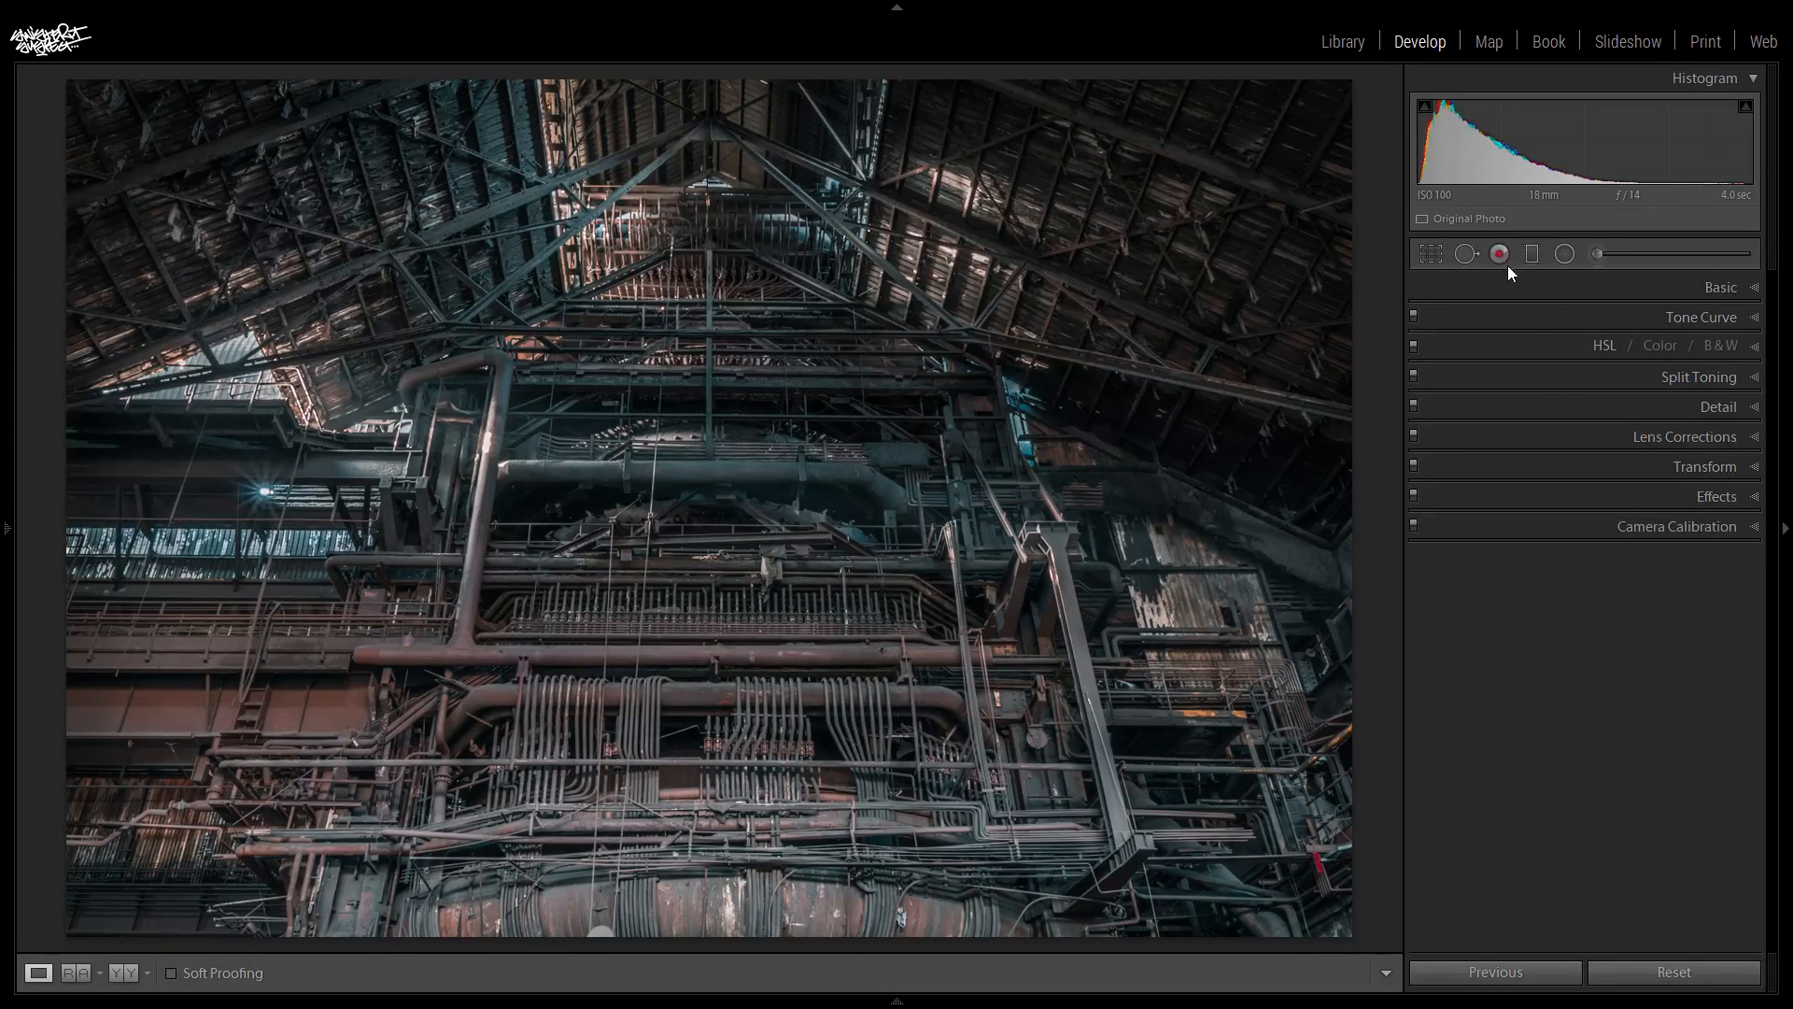
- Darken the whole photo by setting the basic Exposure to -0.50
left_click(1713, 287)
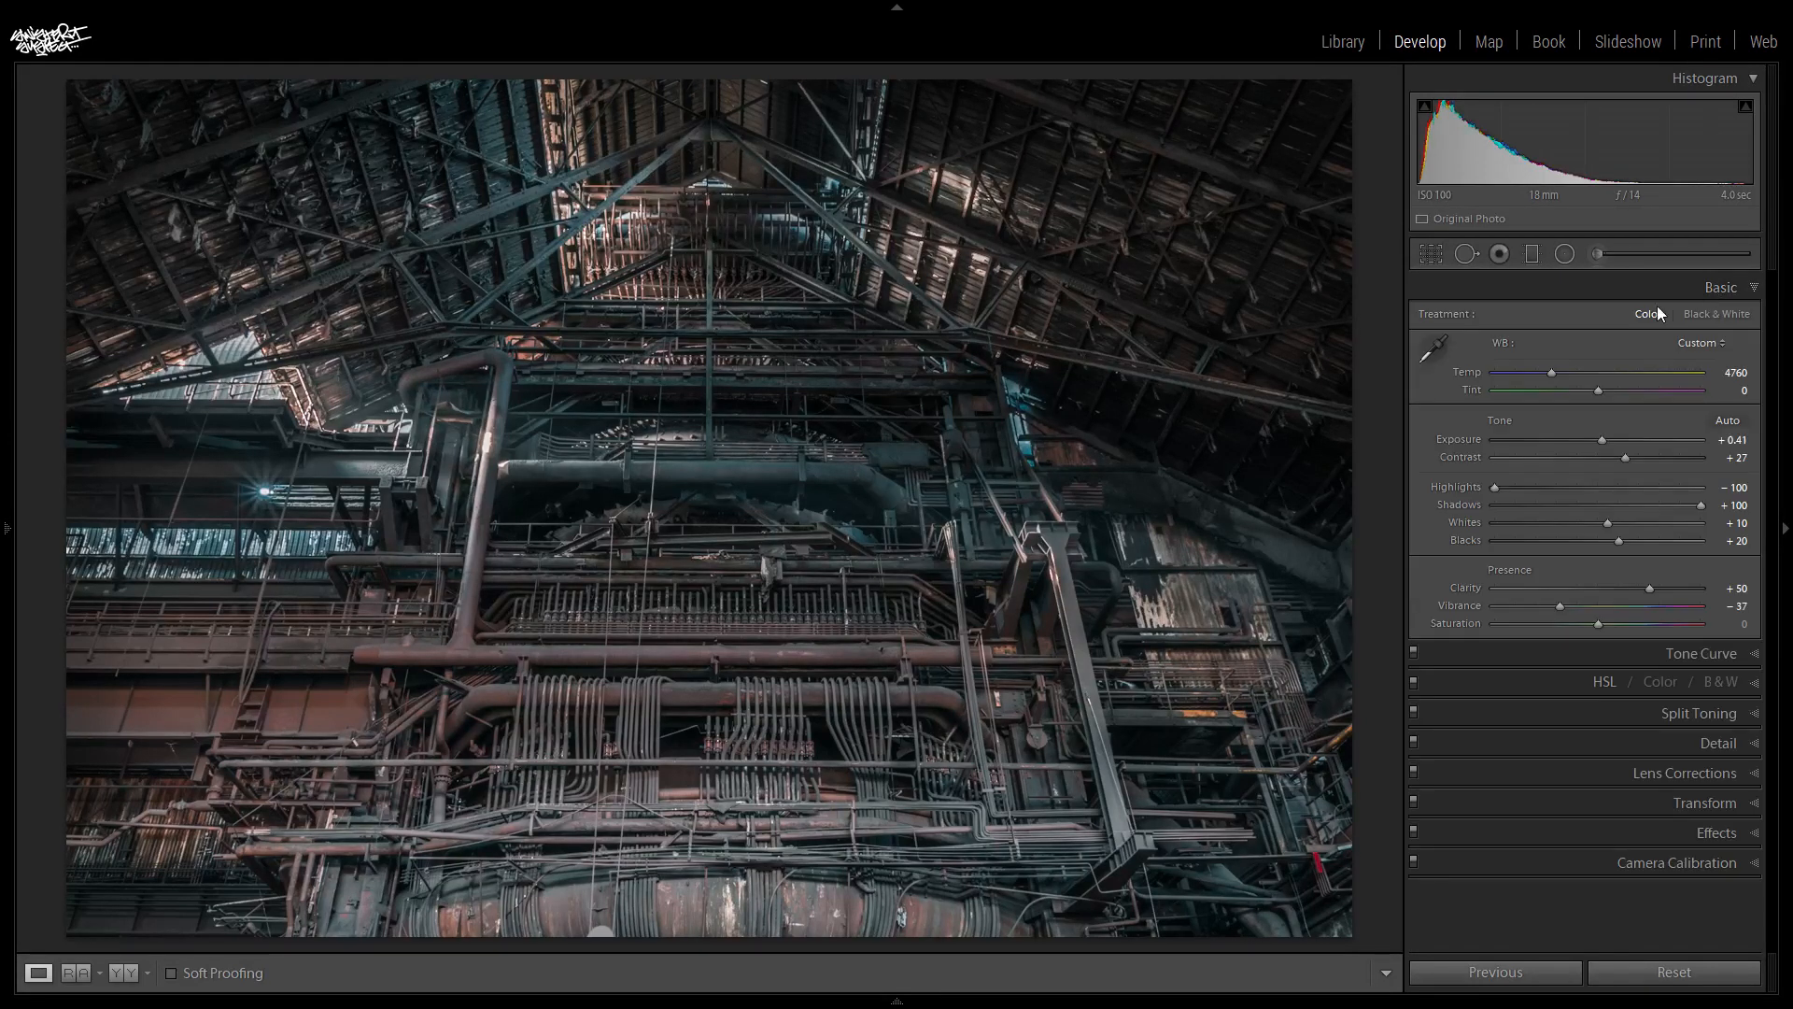
double_click(1595, 445)
left_click_drag(1595, 445, 1589, 445)
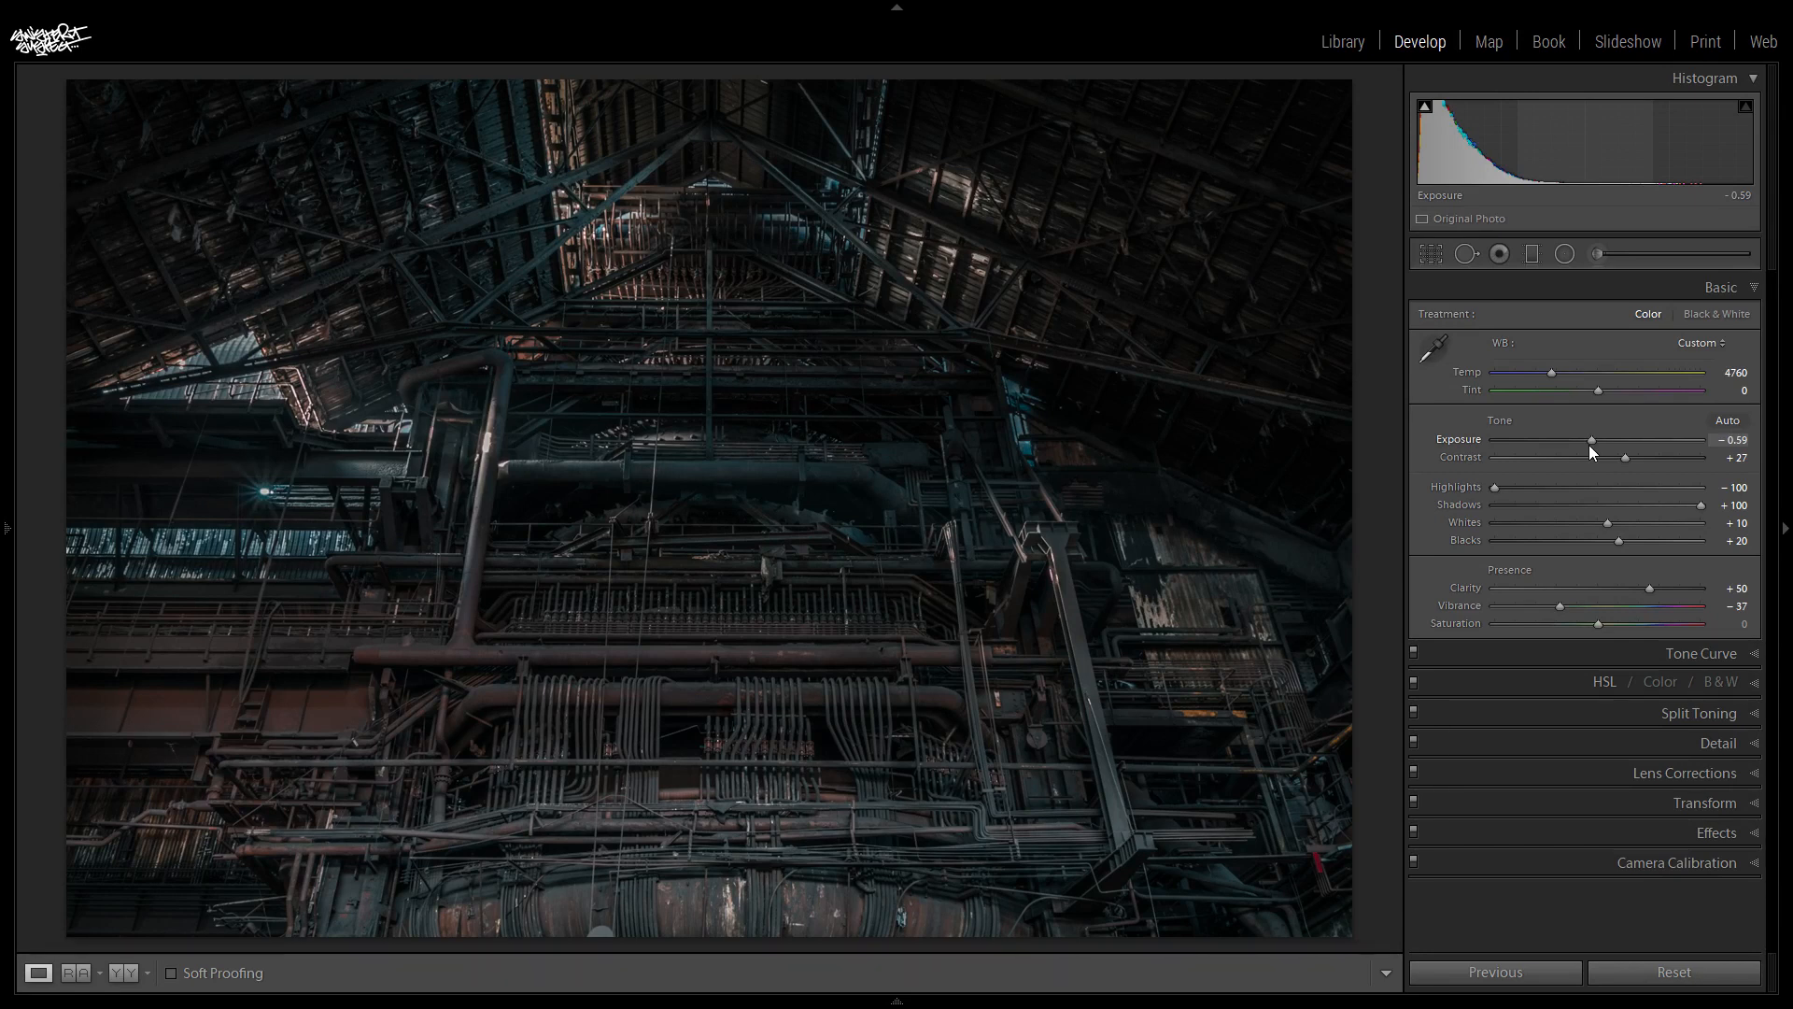
left_click_drag(1588, 445, 1590, 444)
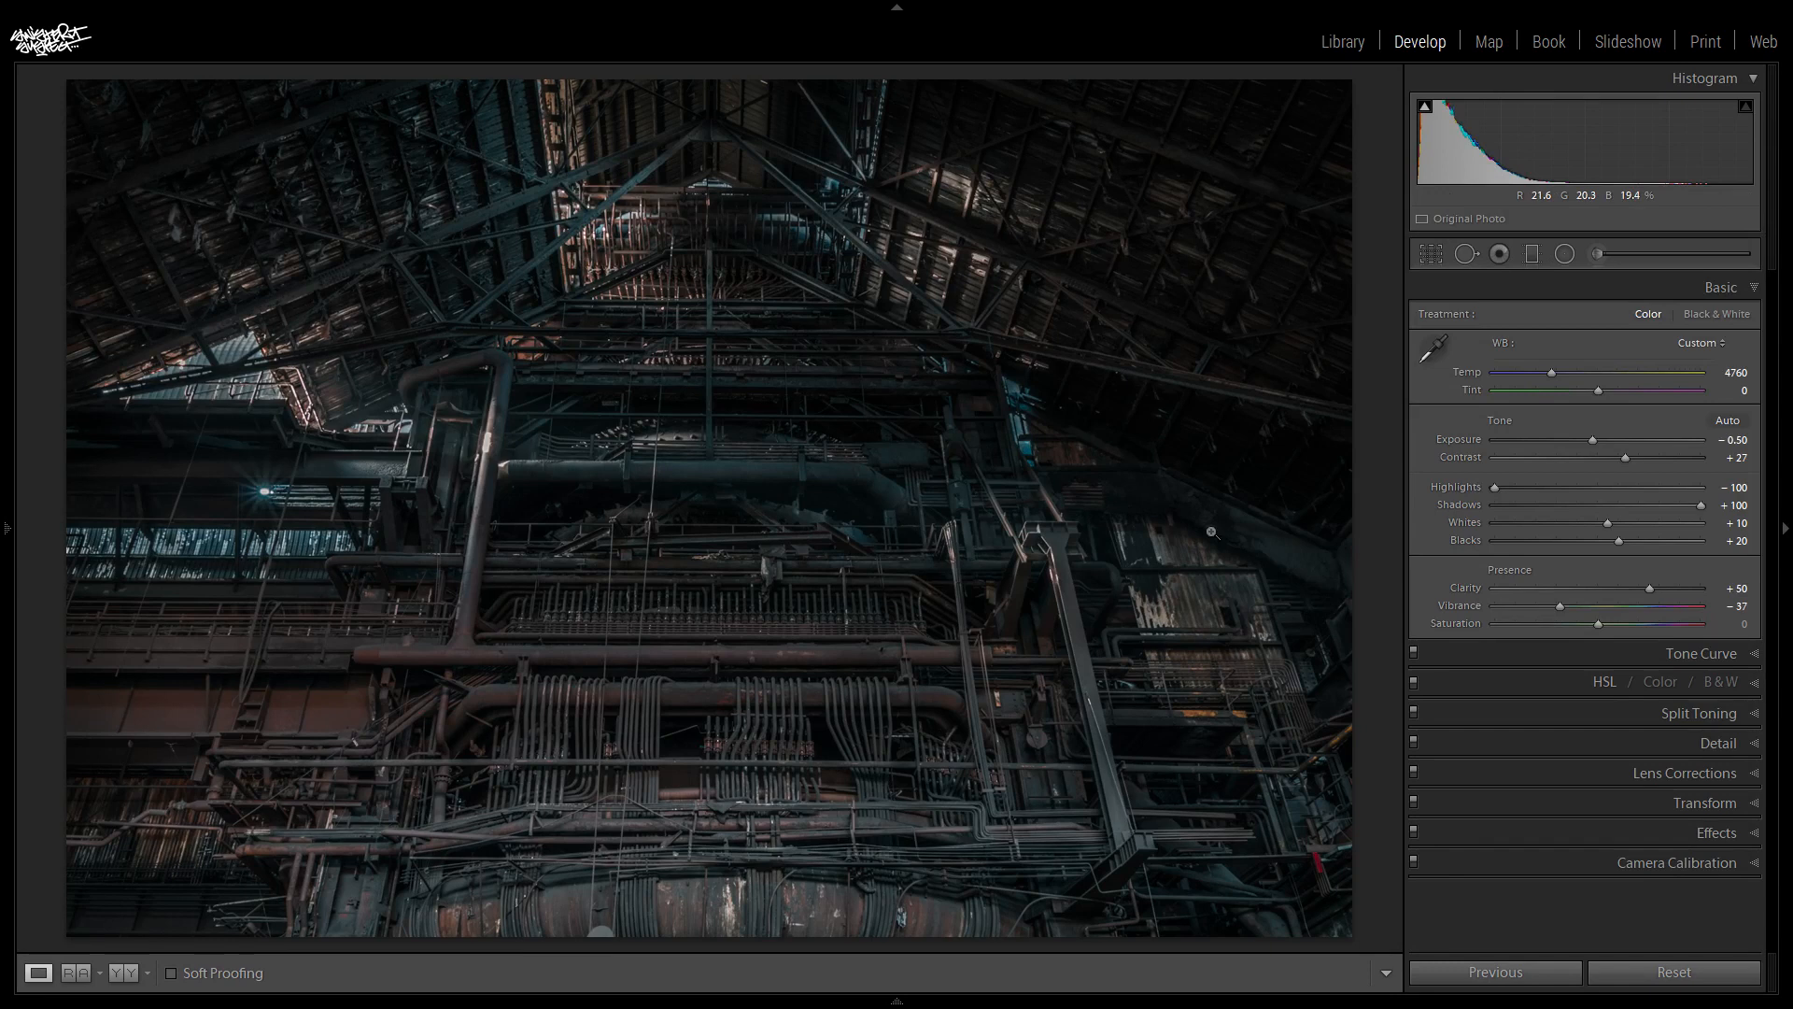
- Add a slanted graduated filter over the upper part of the photo with Saturation 0 and a temporary preview Exposure of 4.00
left_click(1533, 253)
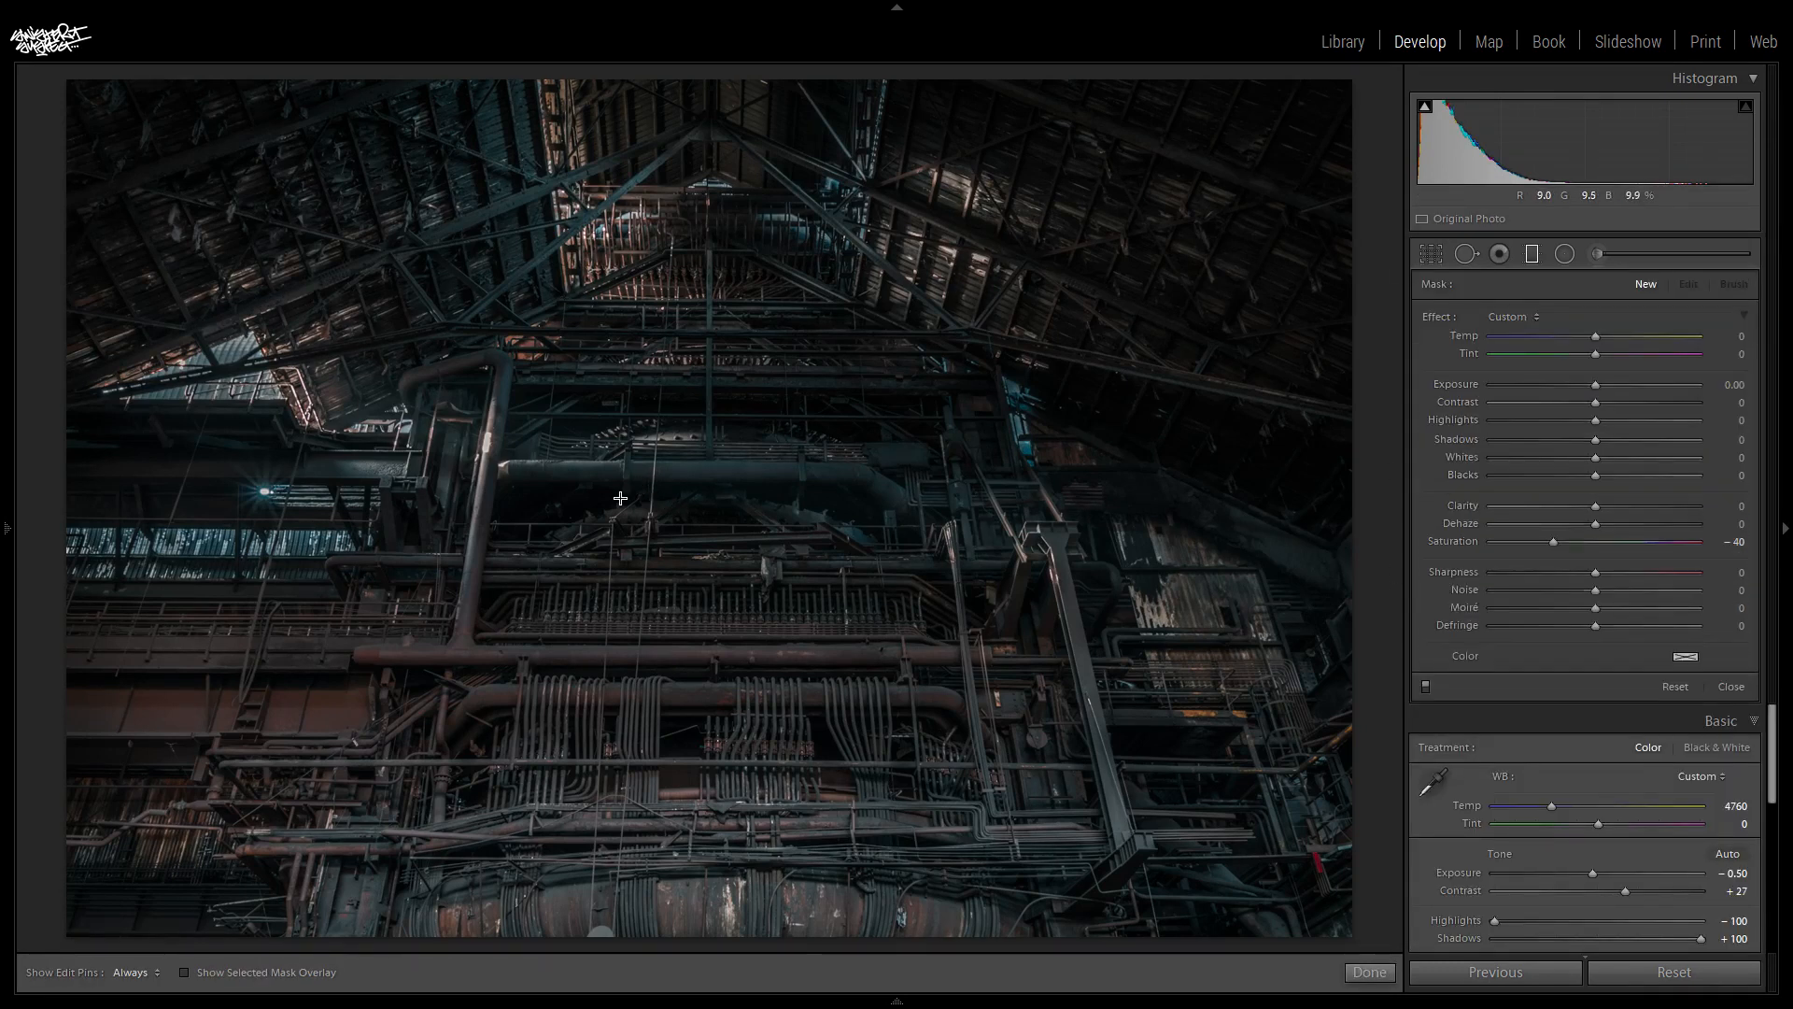
left_click_drag(641, 492, 594, 699)
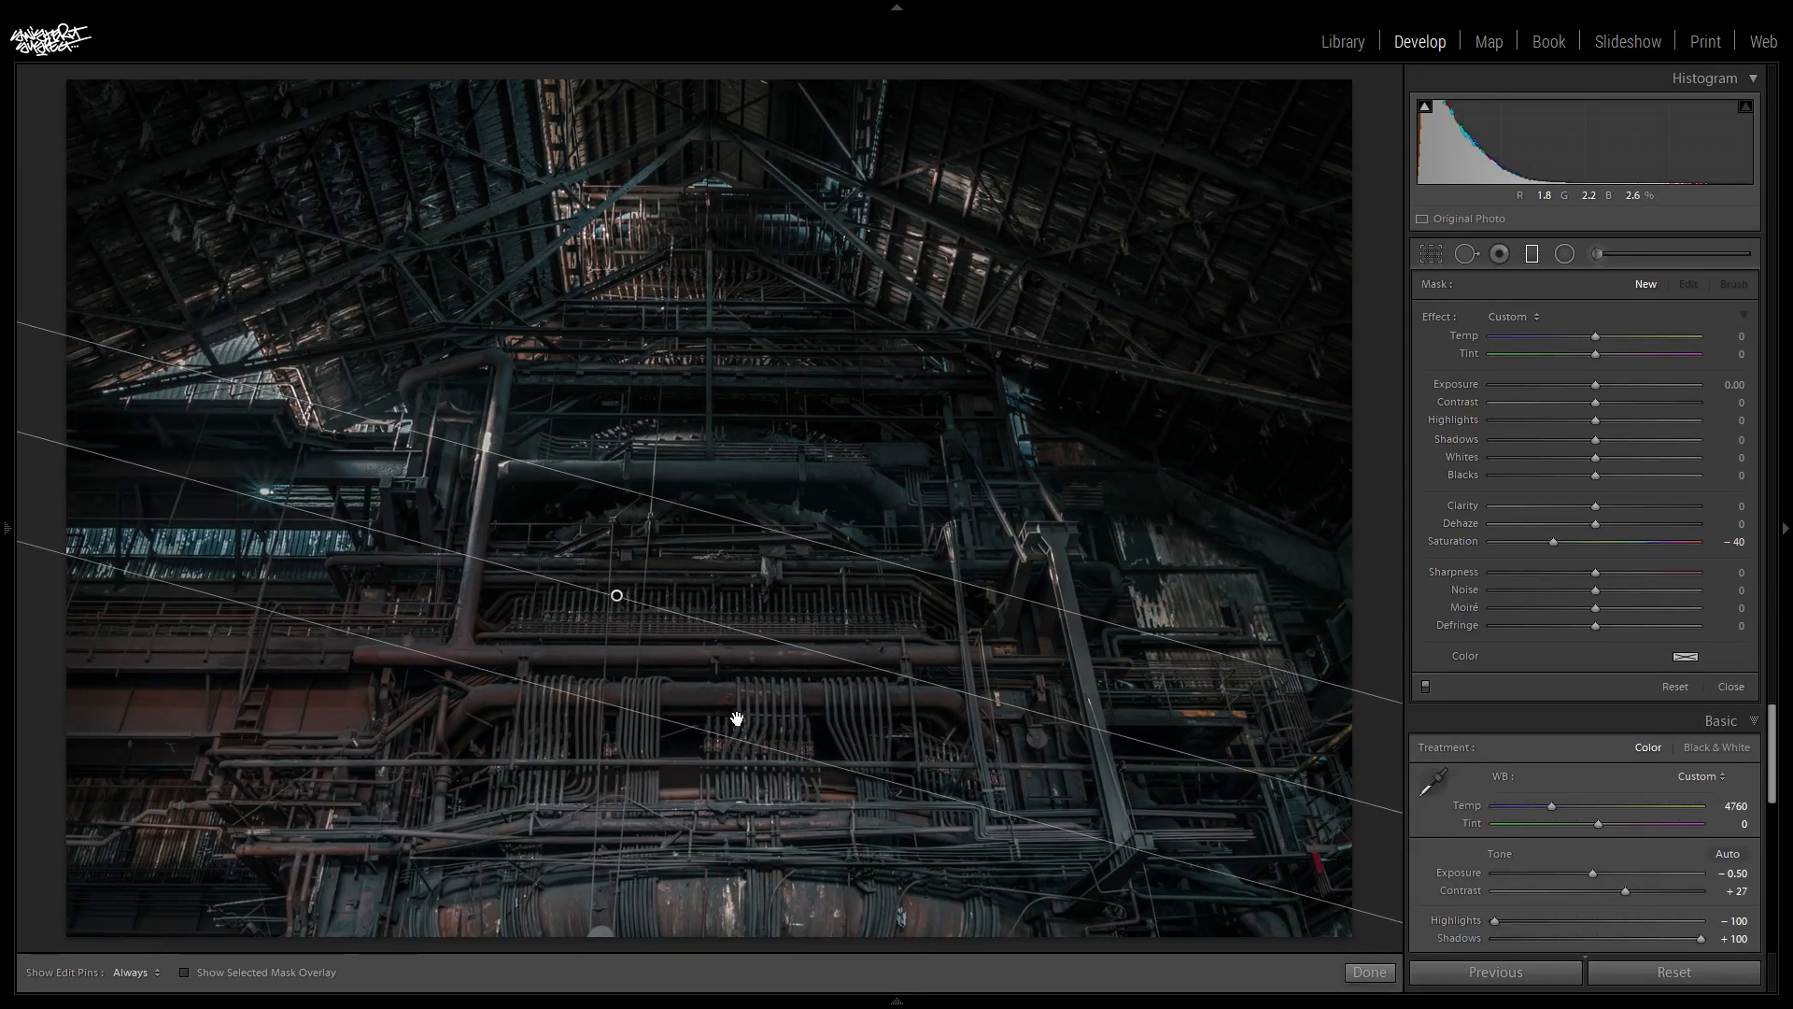
double_click(1551, 540)
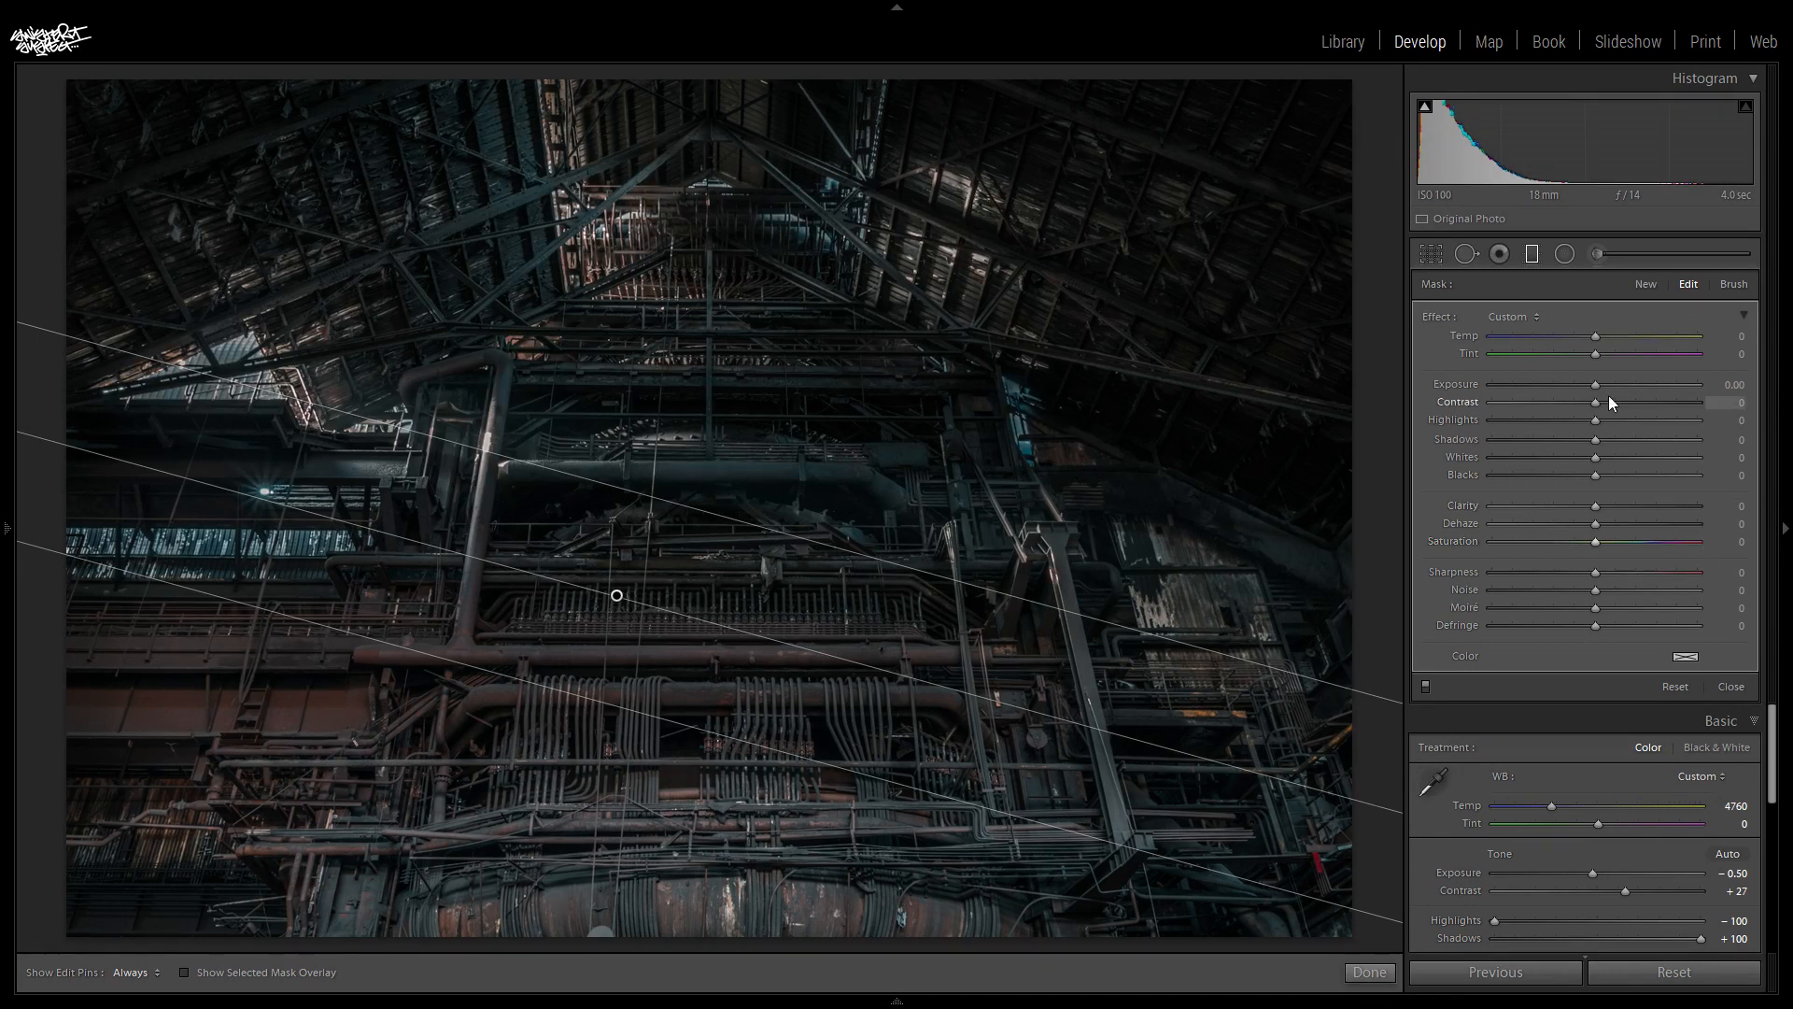
left_click_drag(1596, 384, 1709, 400)
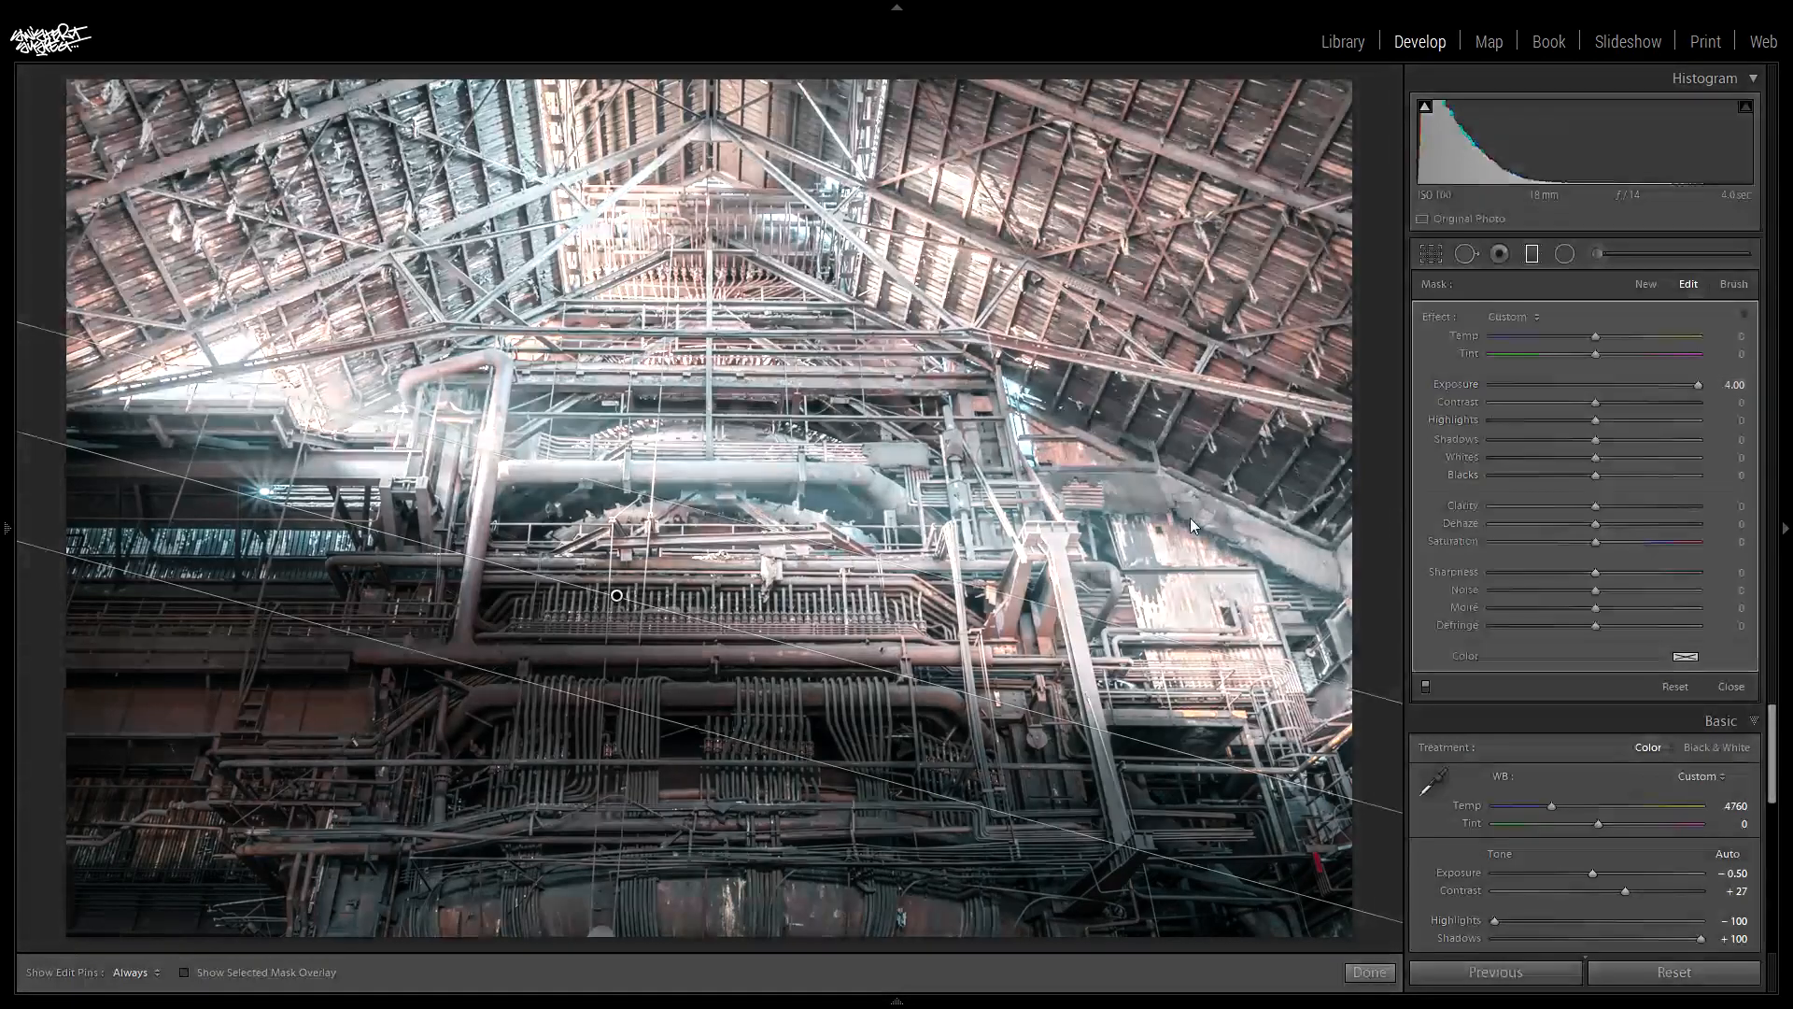
- Narrow the graduated filter to a sharp transition, place it across the middle of the machinery and tilt it slightly flatter
left_click_drag(580, 692, 693, 513)
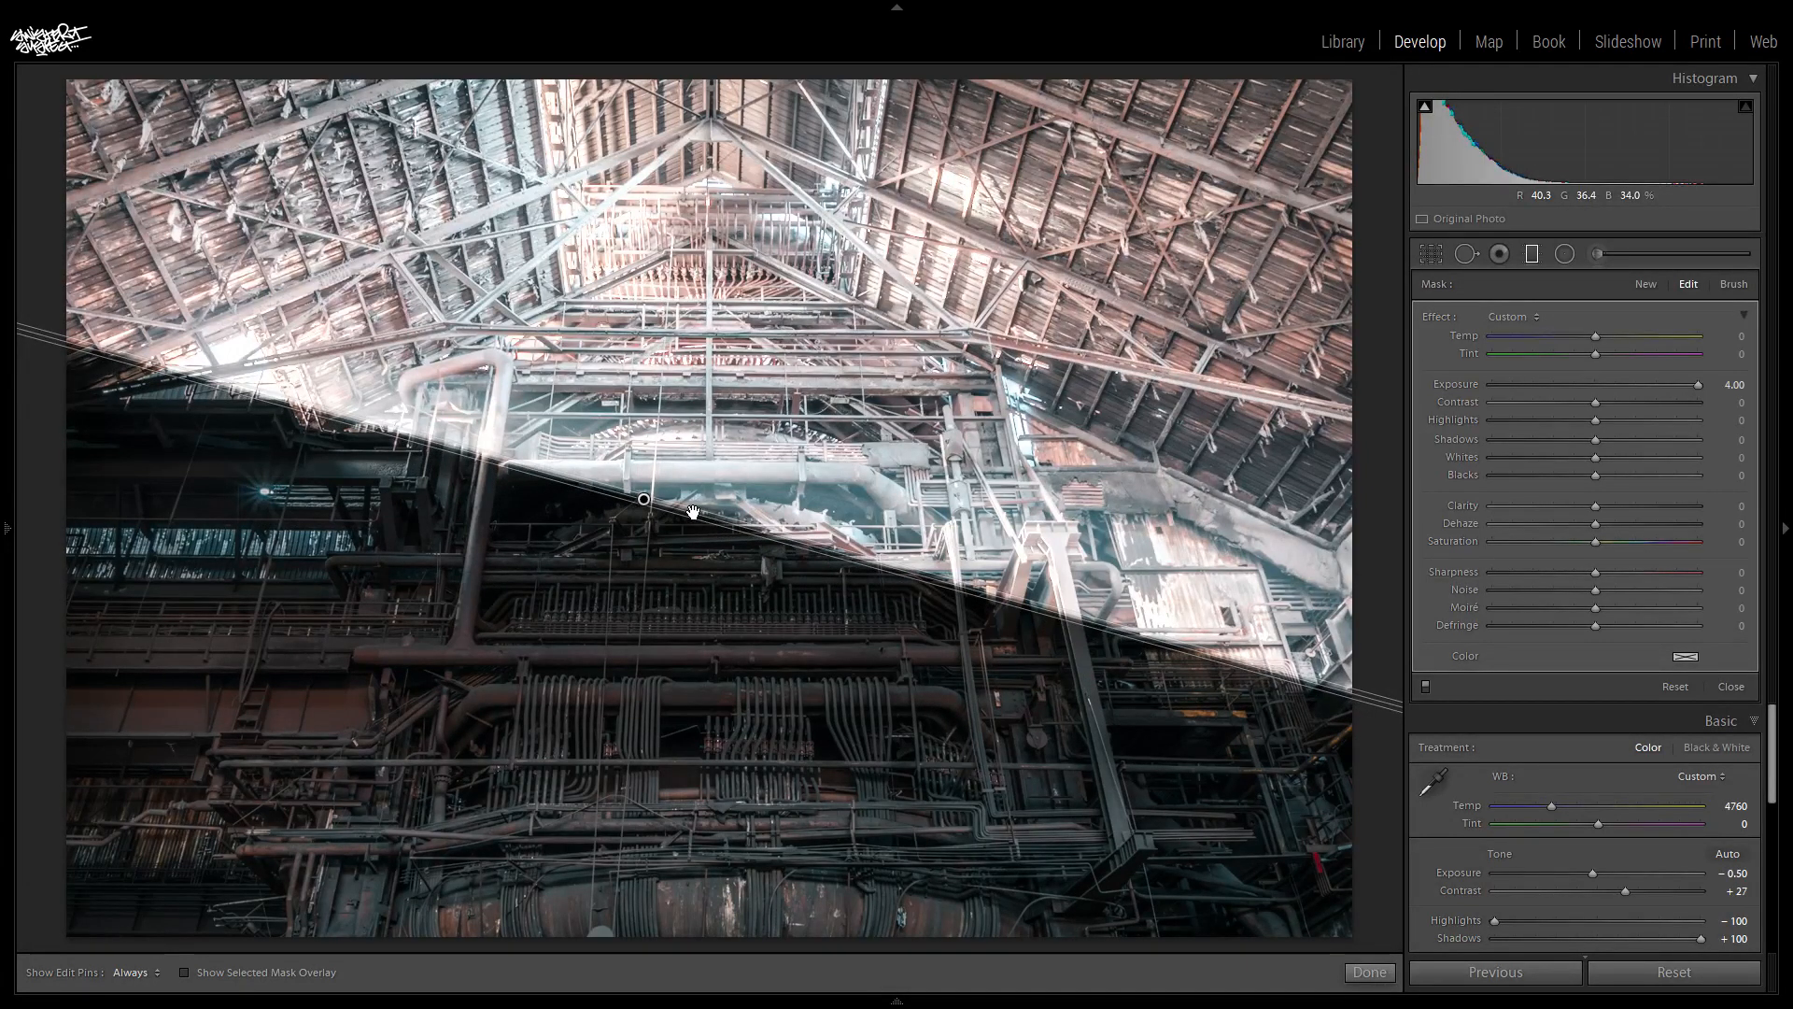
left_click_drag(644, 499, 615, 566)
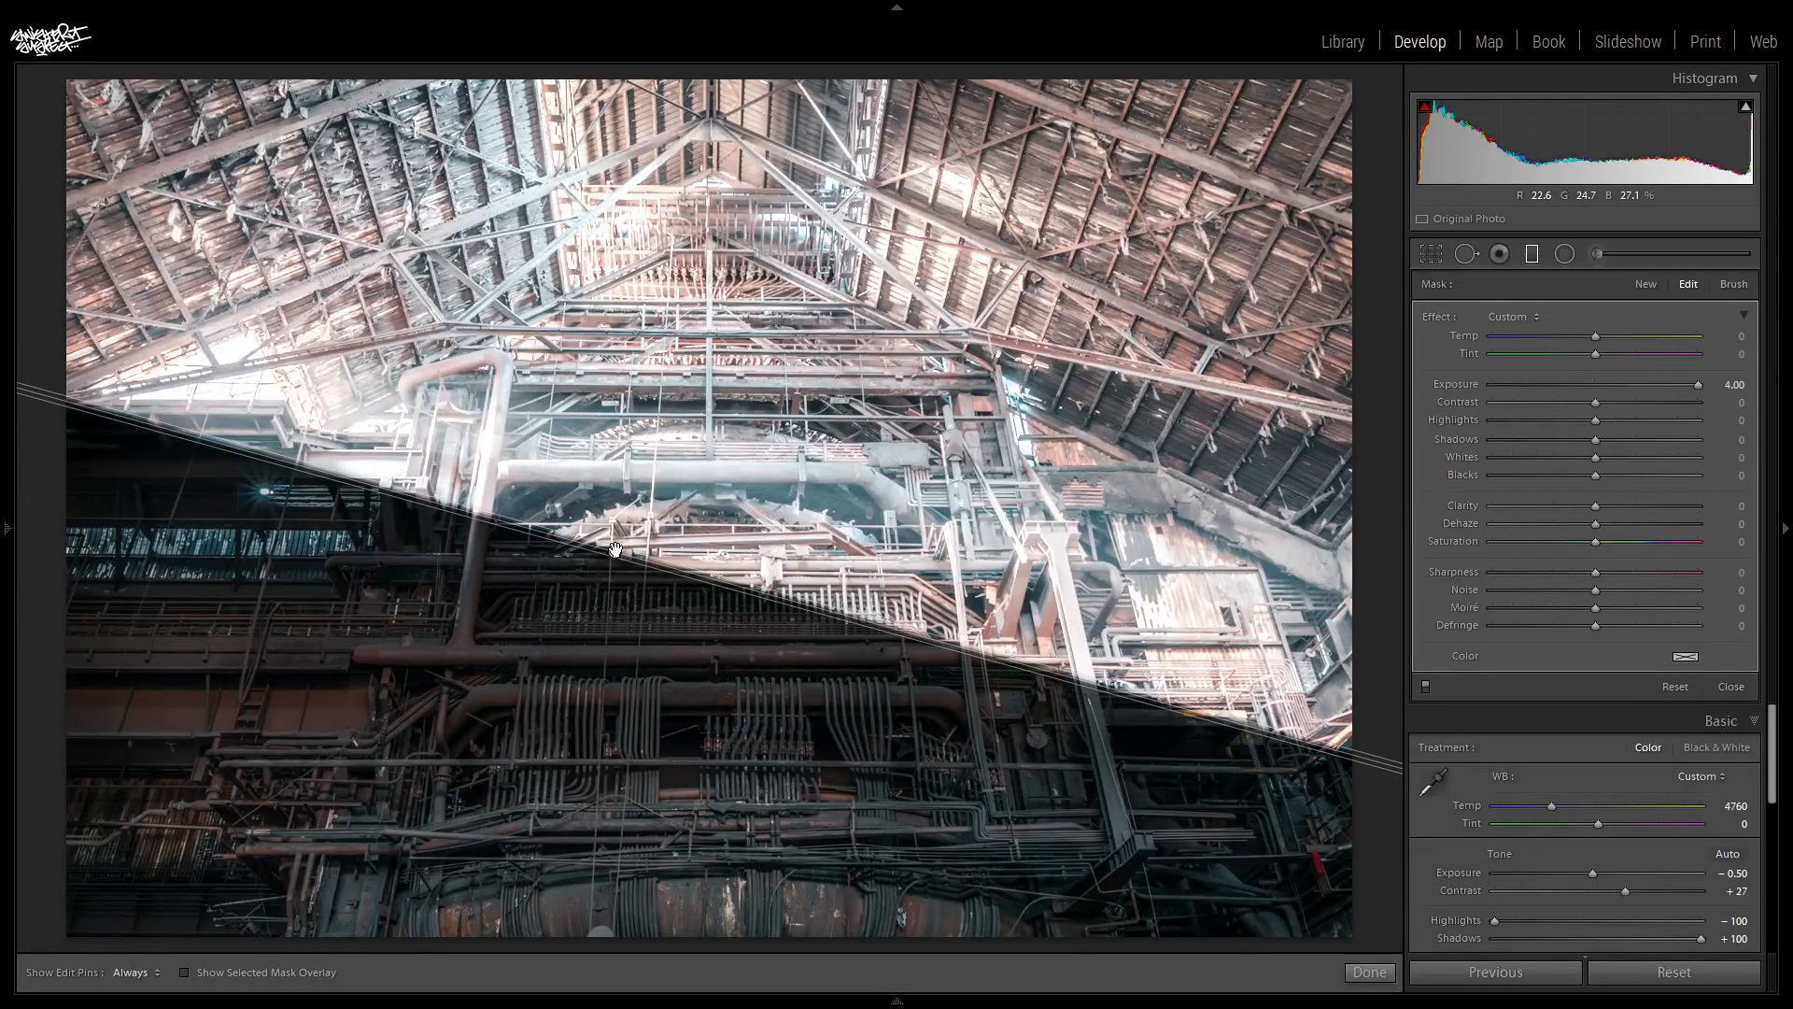
left_click_drag(616, 549, 615, 545)
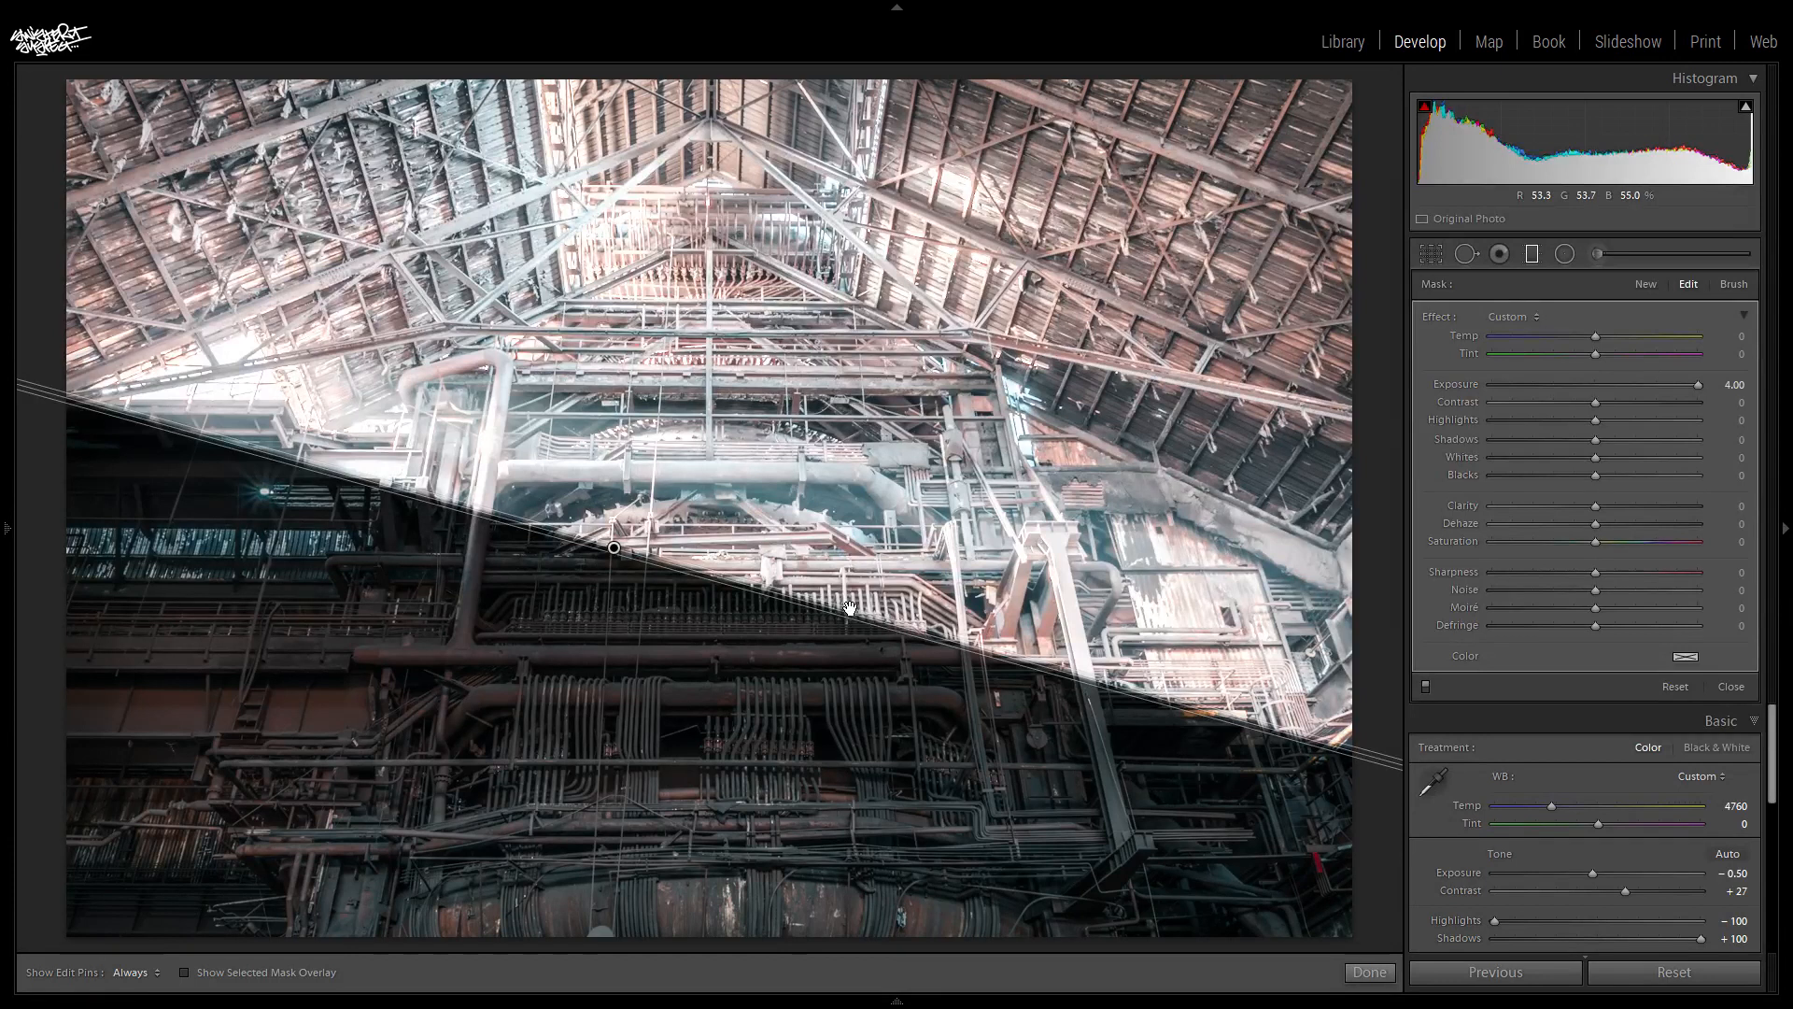
left_click_drag(849, 608, 852, 626)
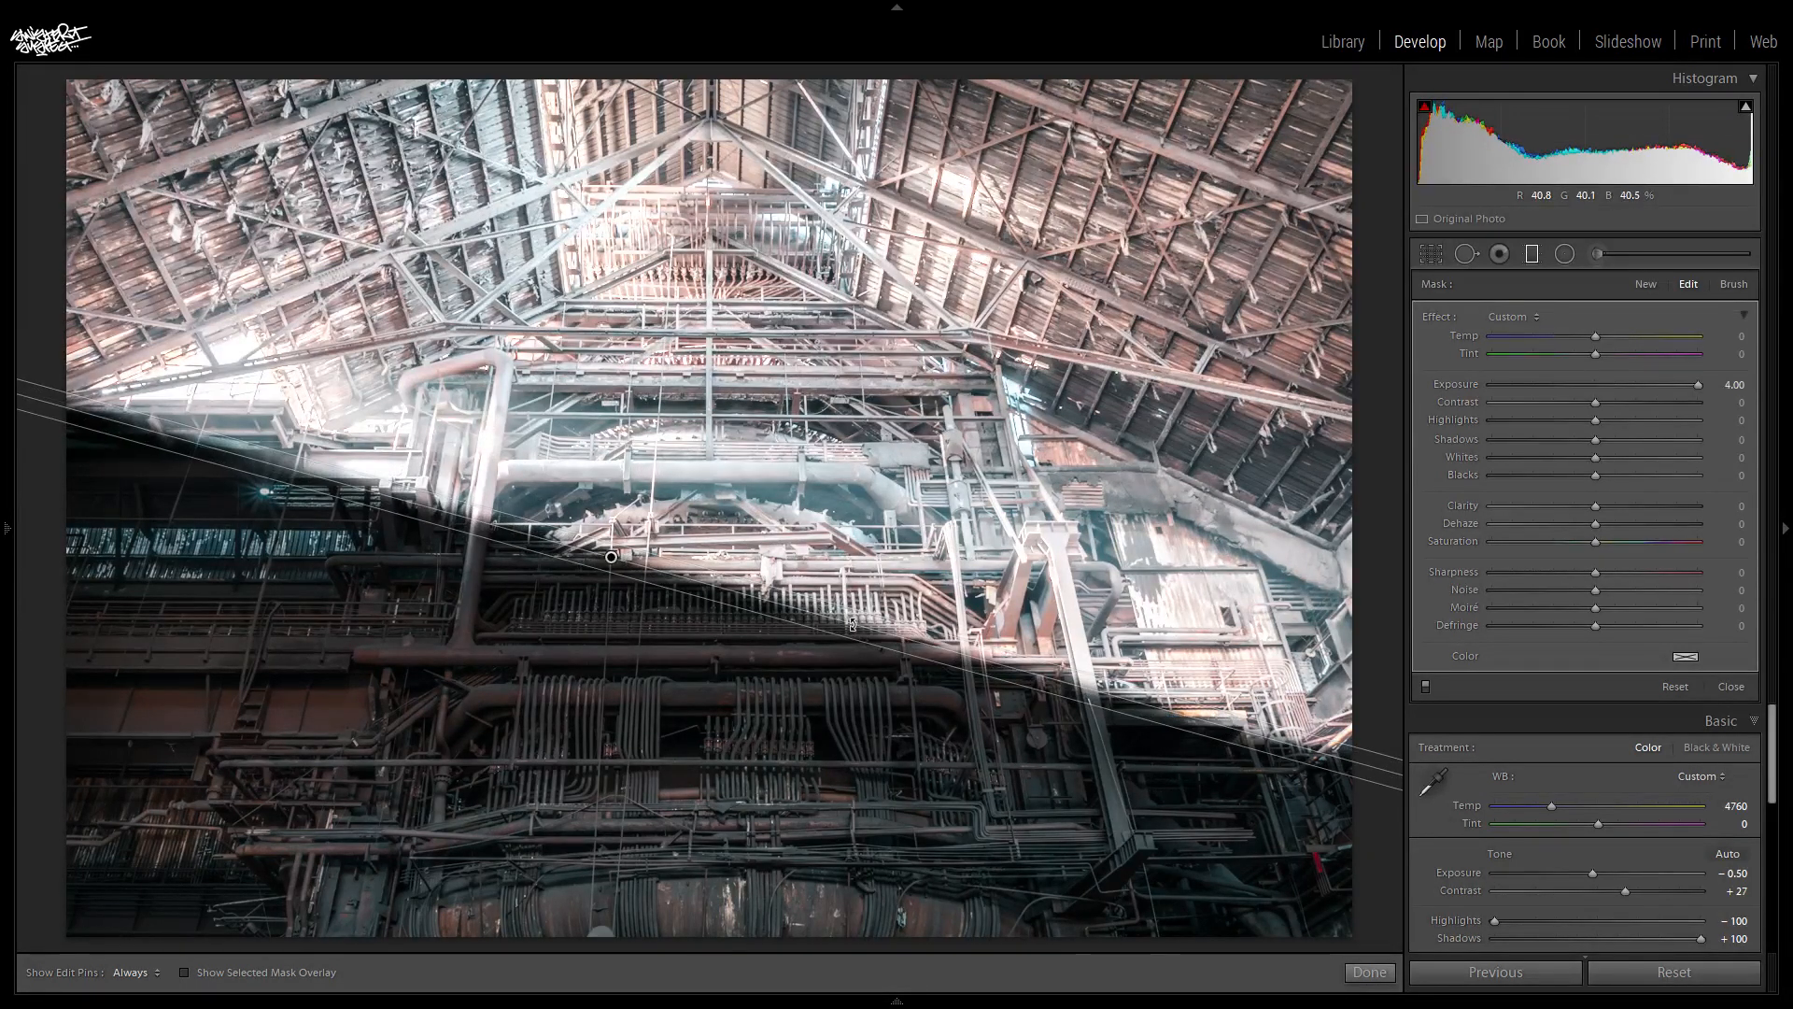
left_click_drag(852, 624, 913, 633)
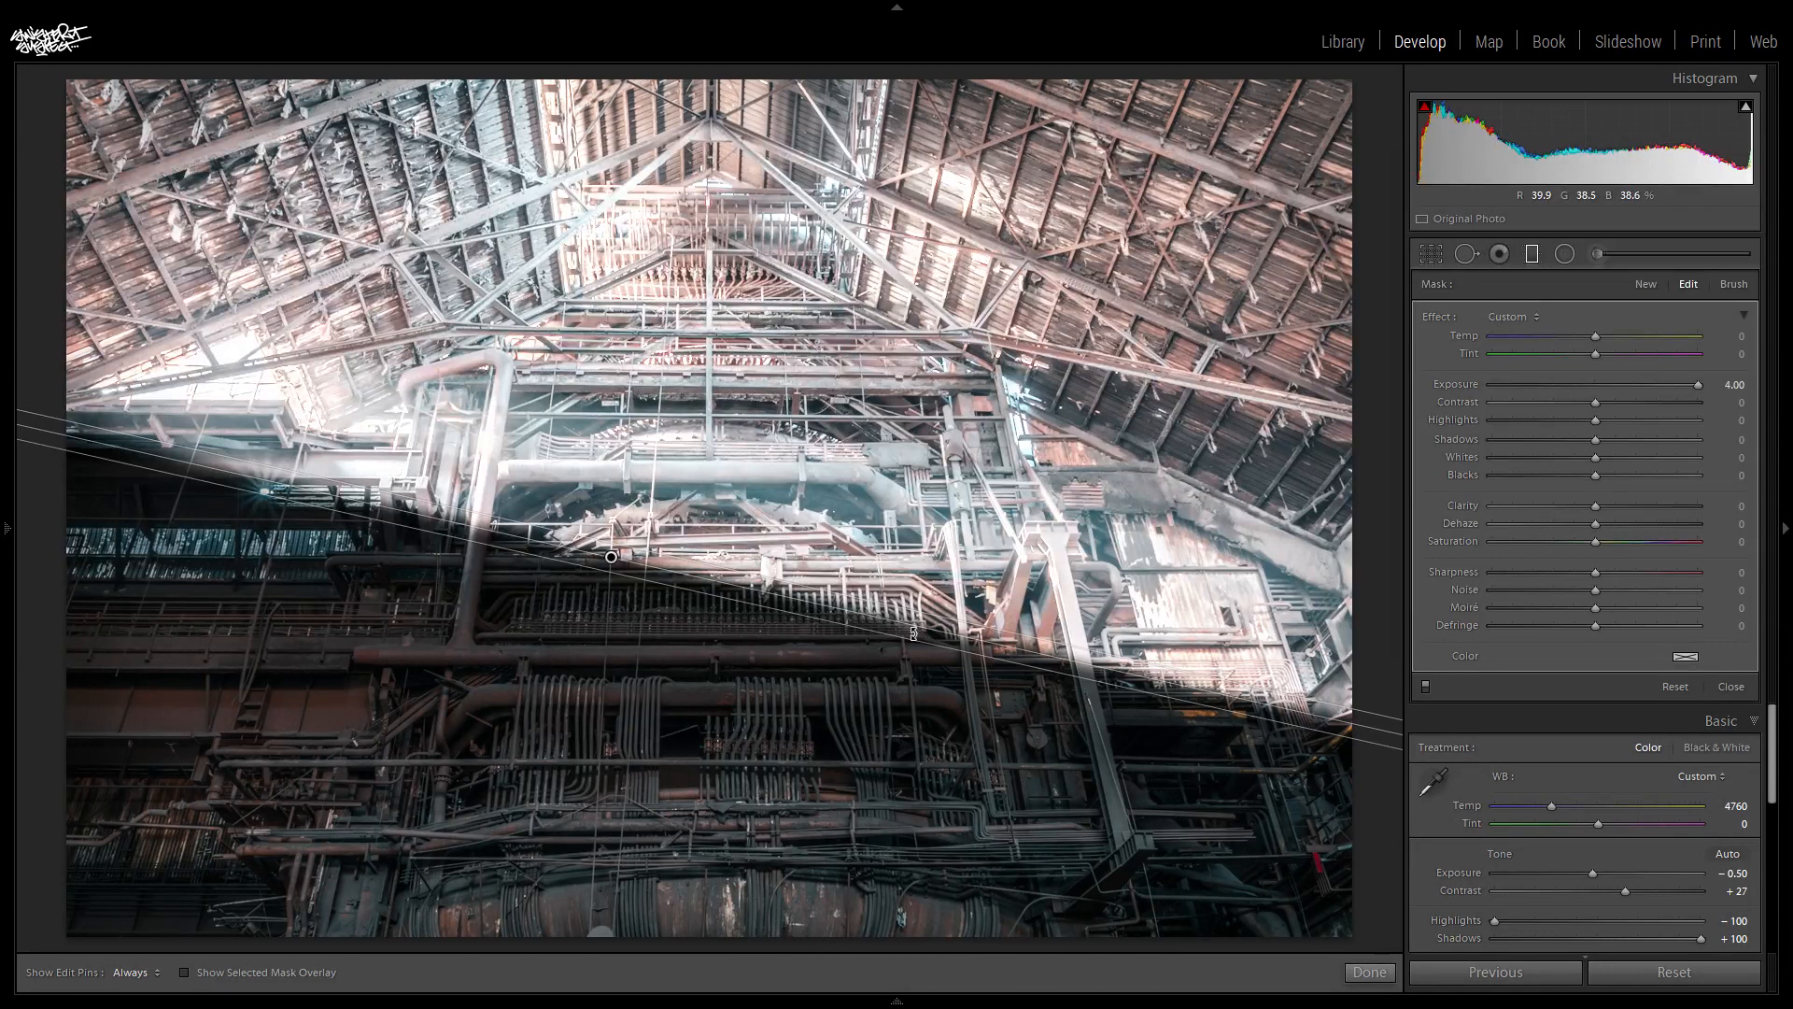
left_click_drag(860, 628, 868, 610)
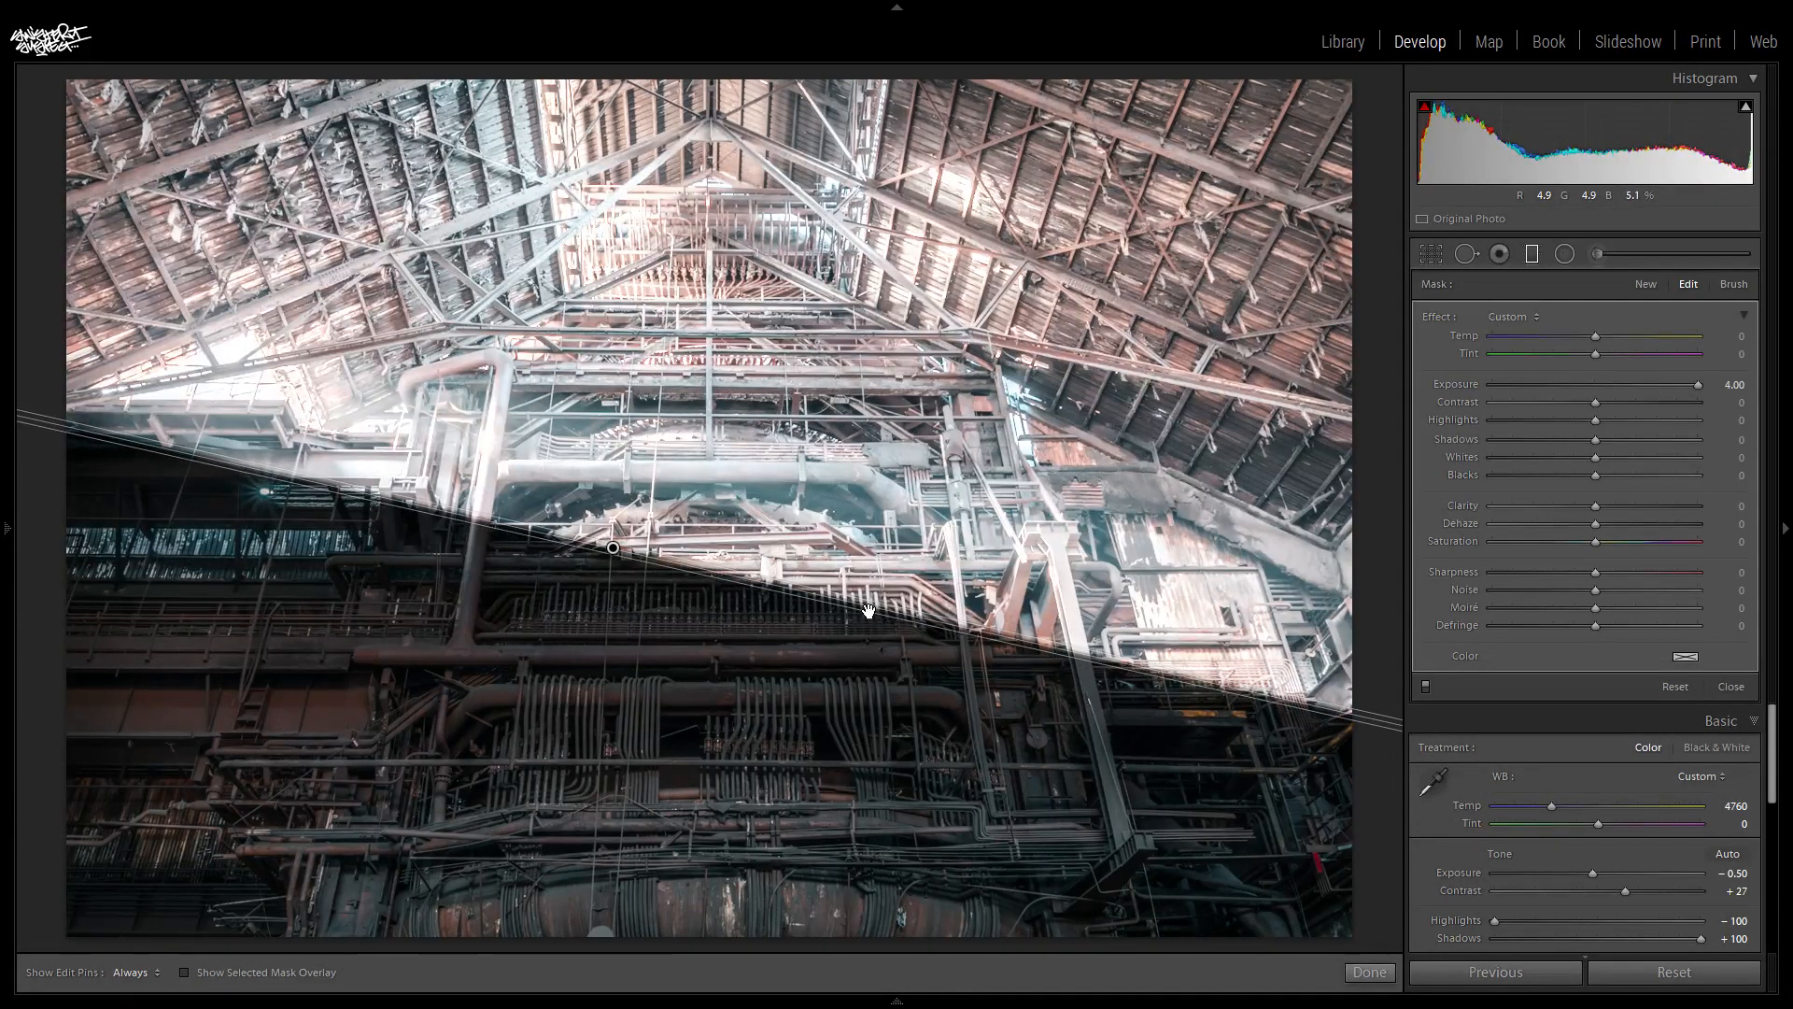
- Raise the graduated filter's edge to just below the large horizontal pipe, fine-tune its angle and tighten the transition to almost one line
left_click_drag(615, 546, 619, 496)
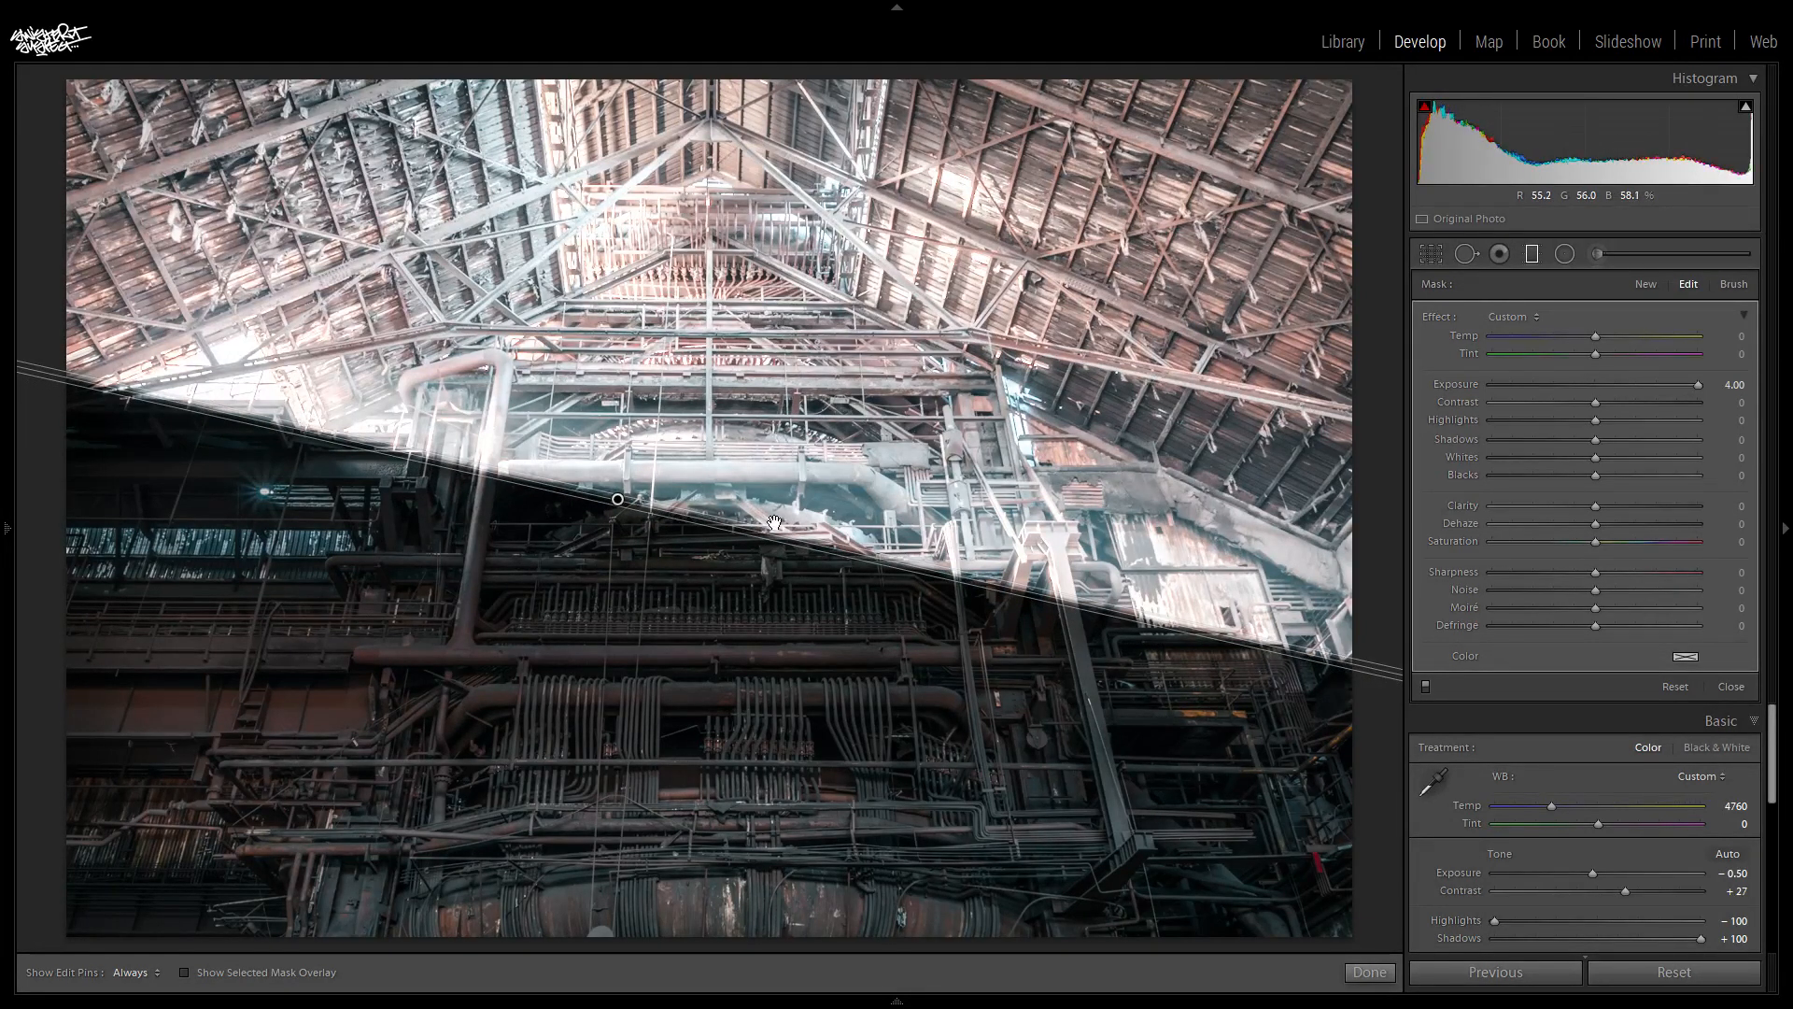
left_click_drag(771, 537, 821, 567)
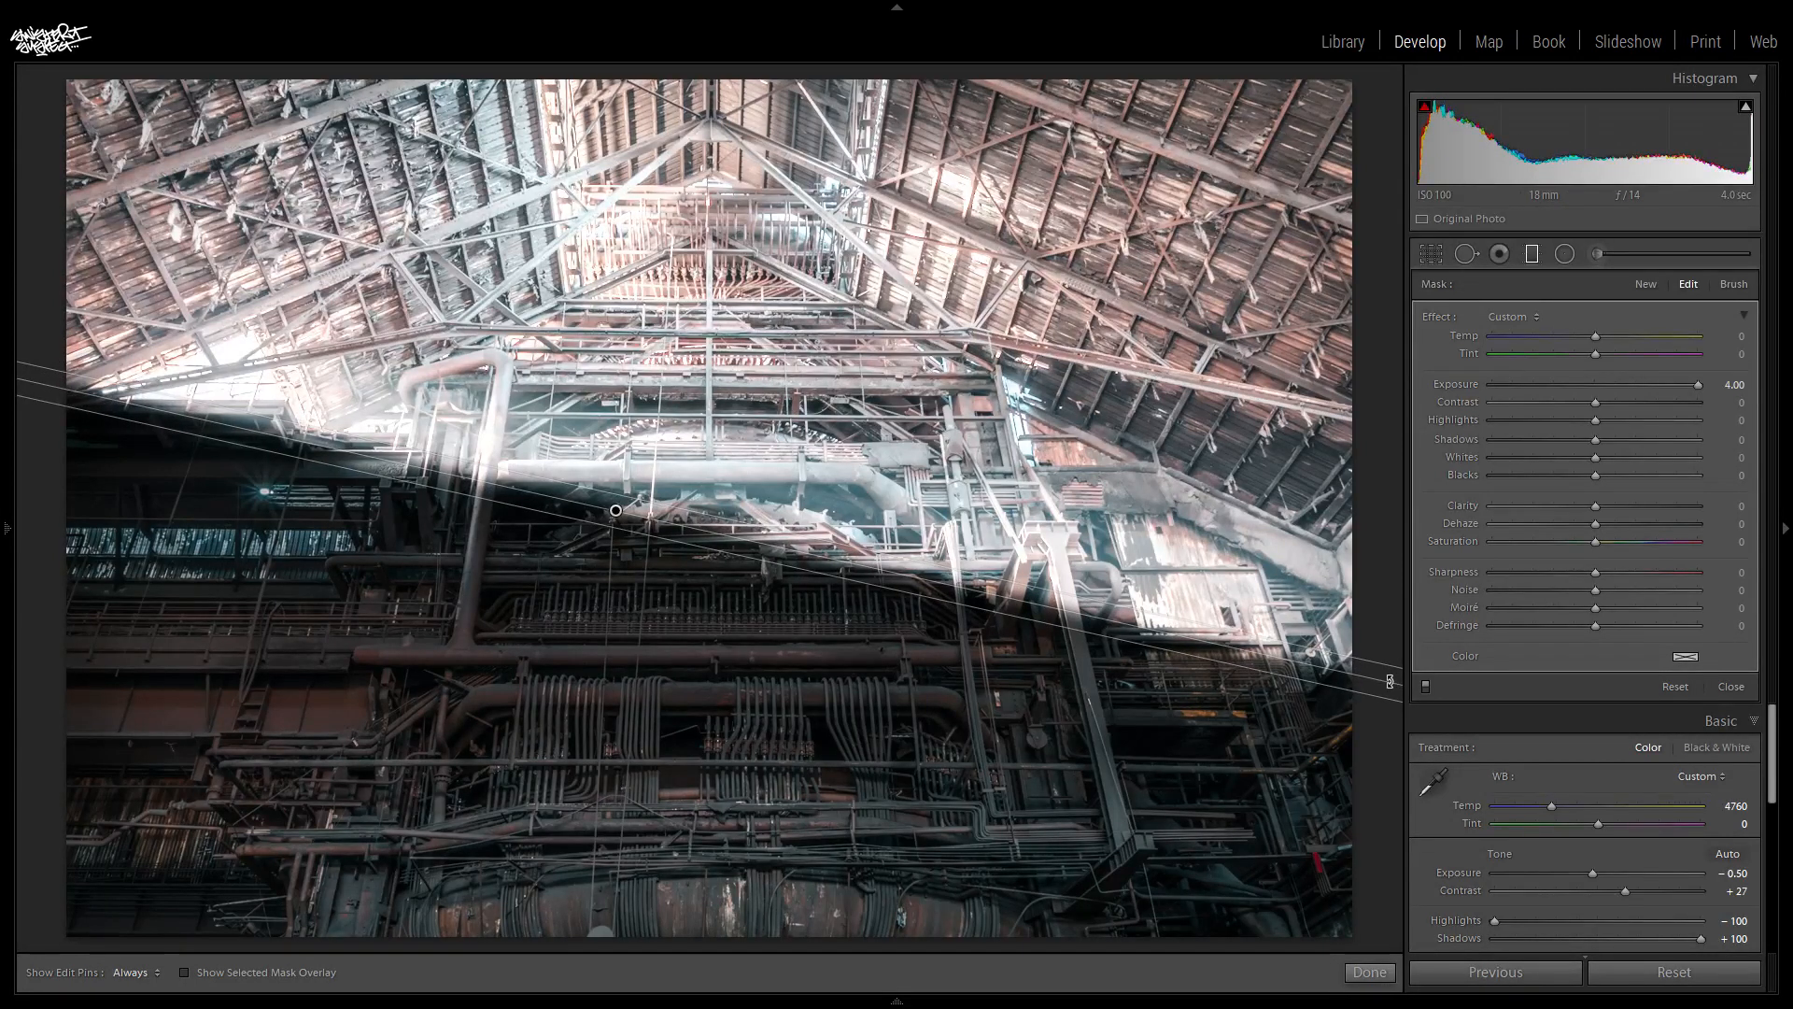
left_click_drag(1391, 682, 1392, 679)
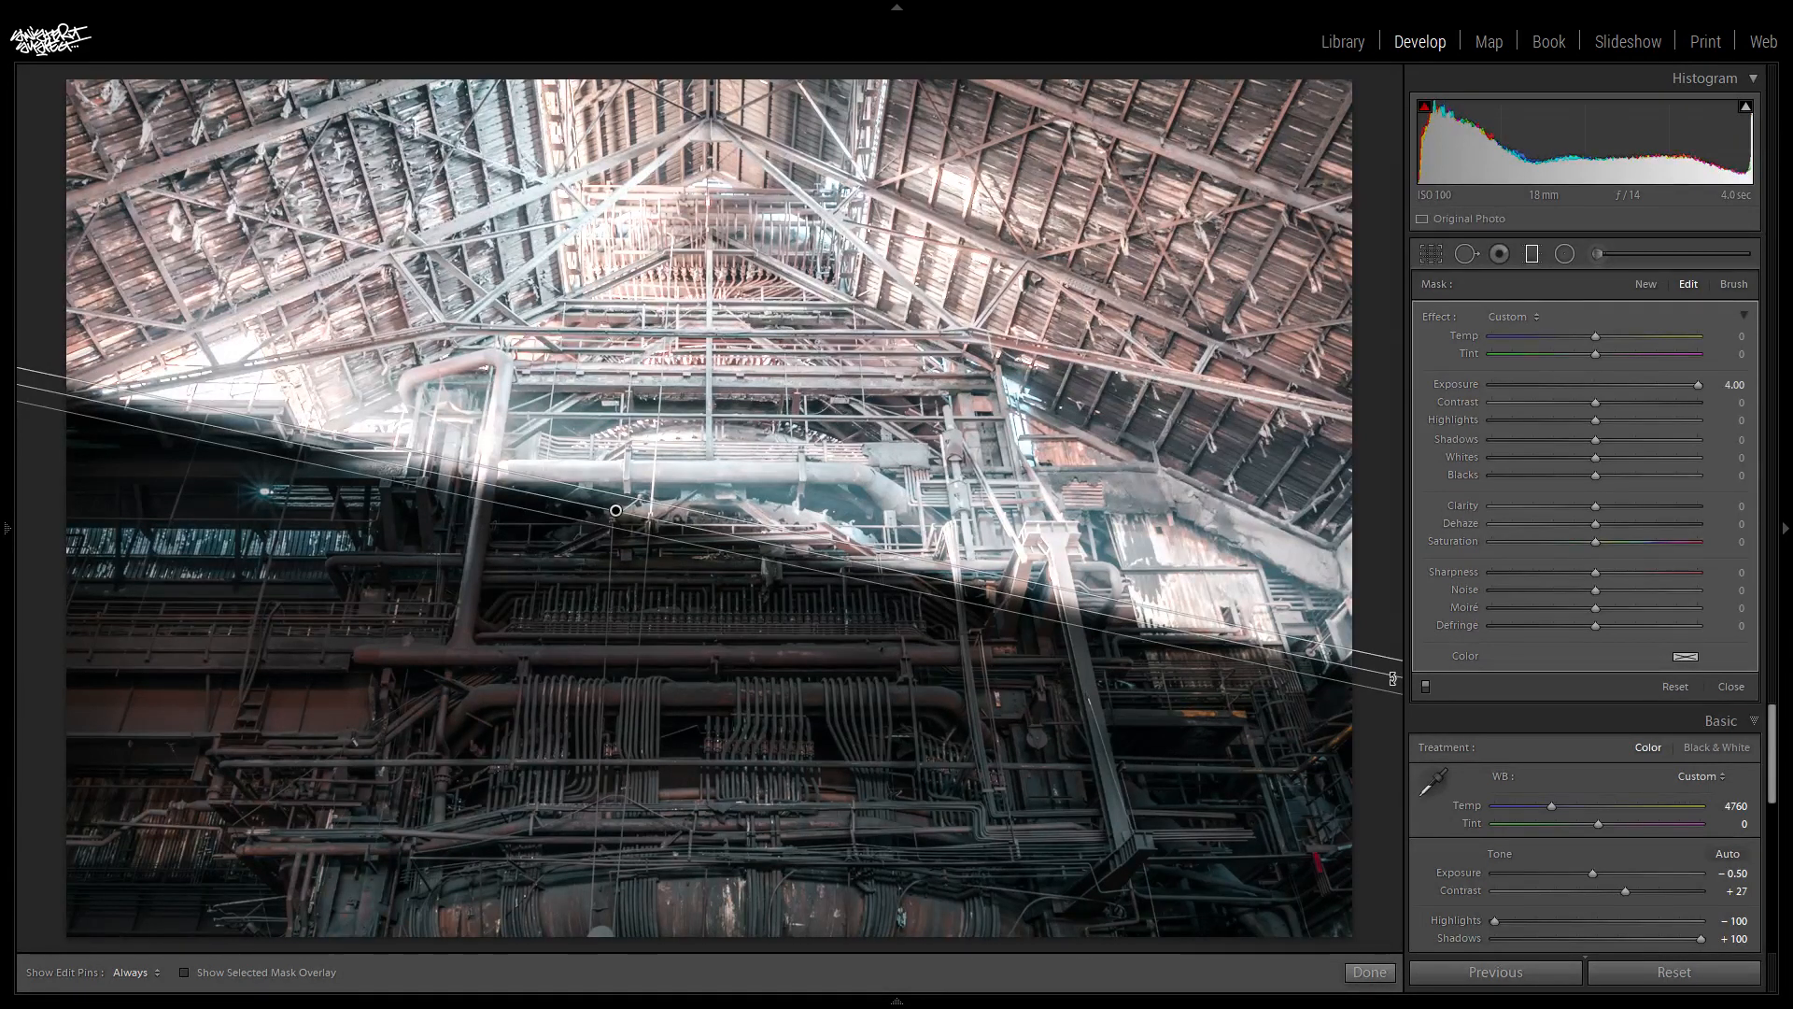
left_click_drag(762, 555, 768, 530)
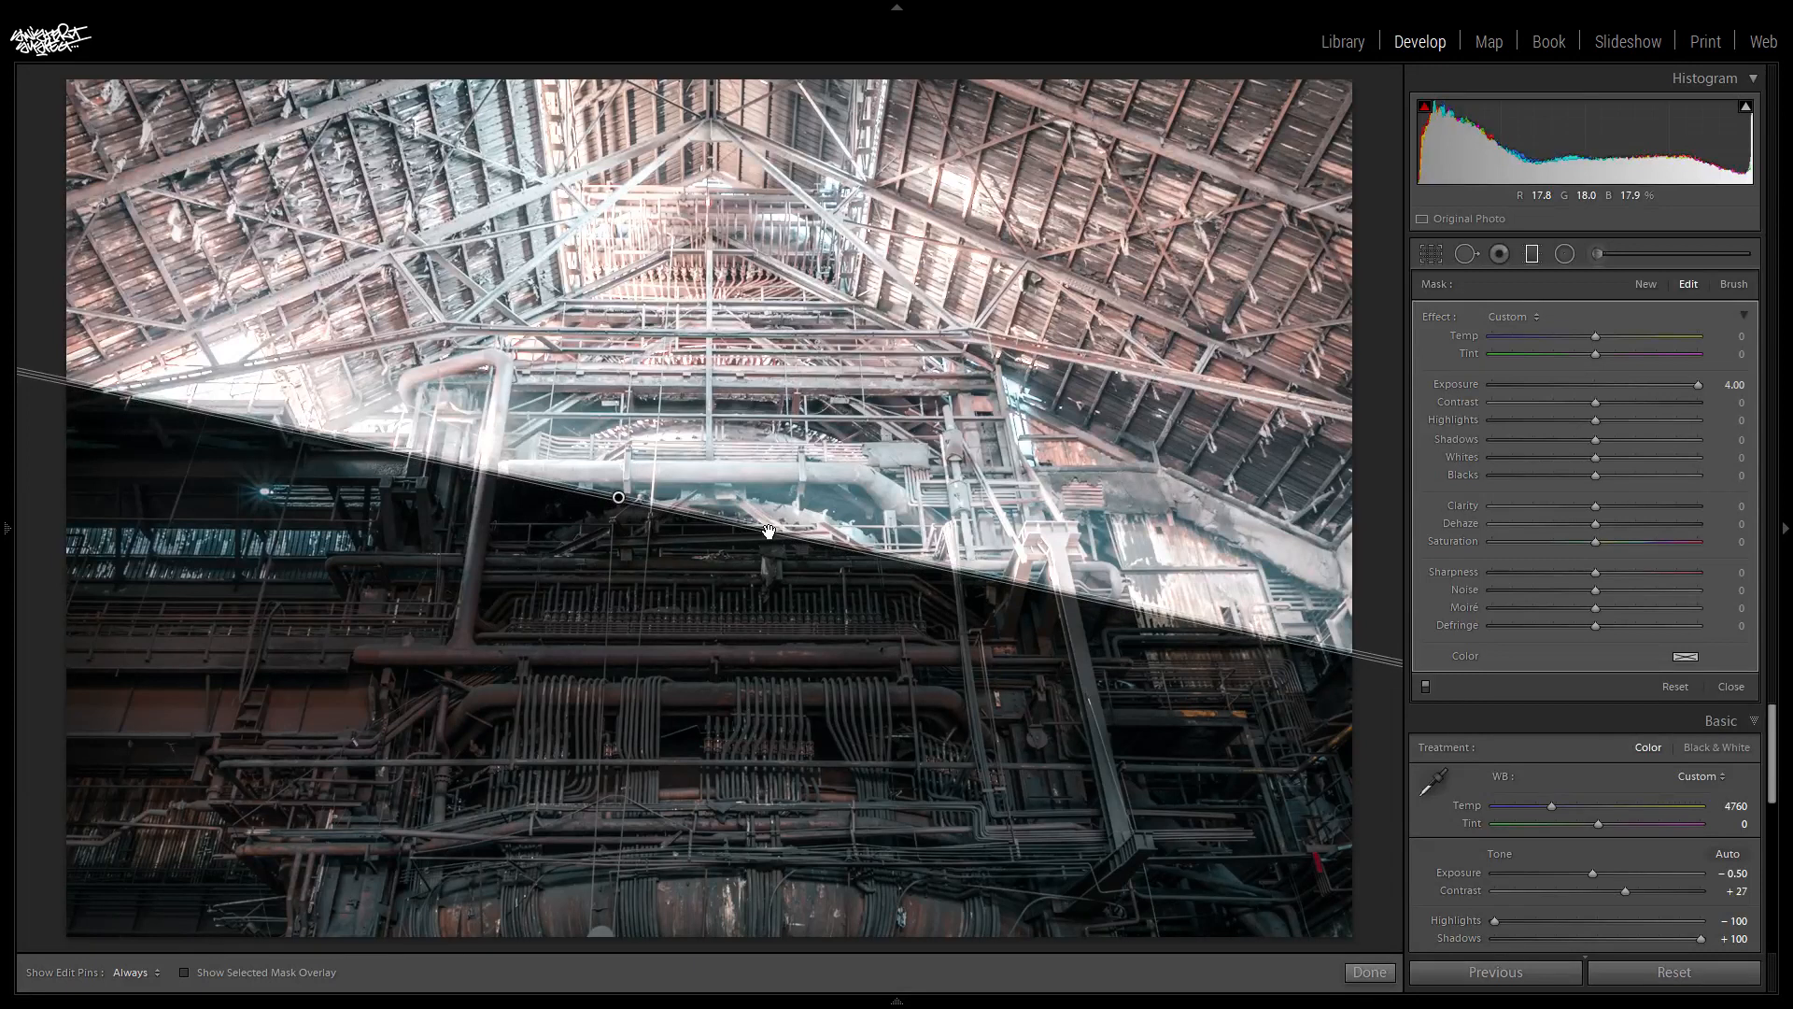
left_click_drag(618, 495, 617, 492)
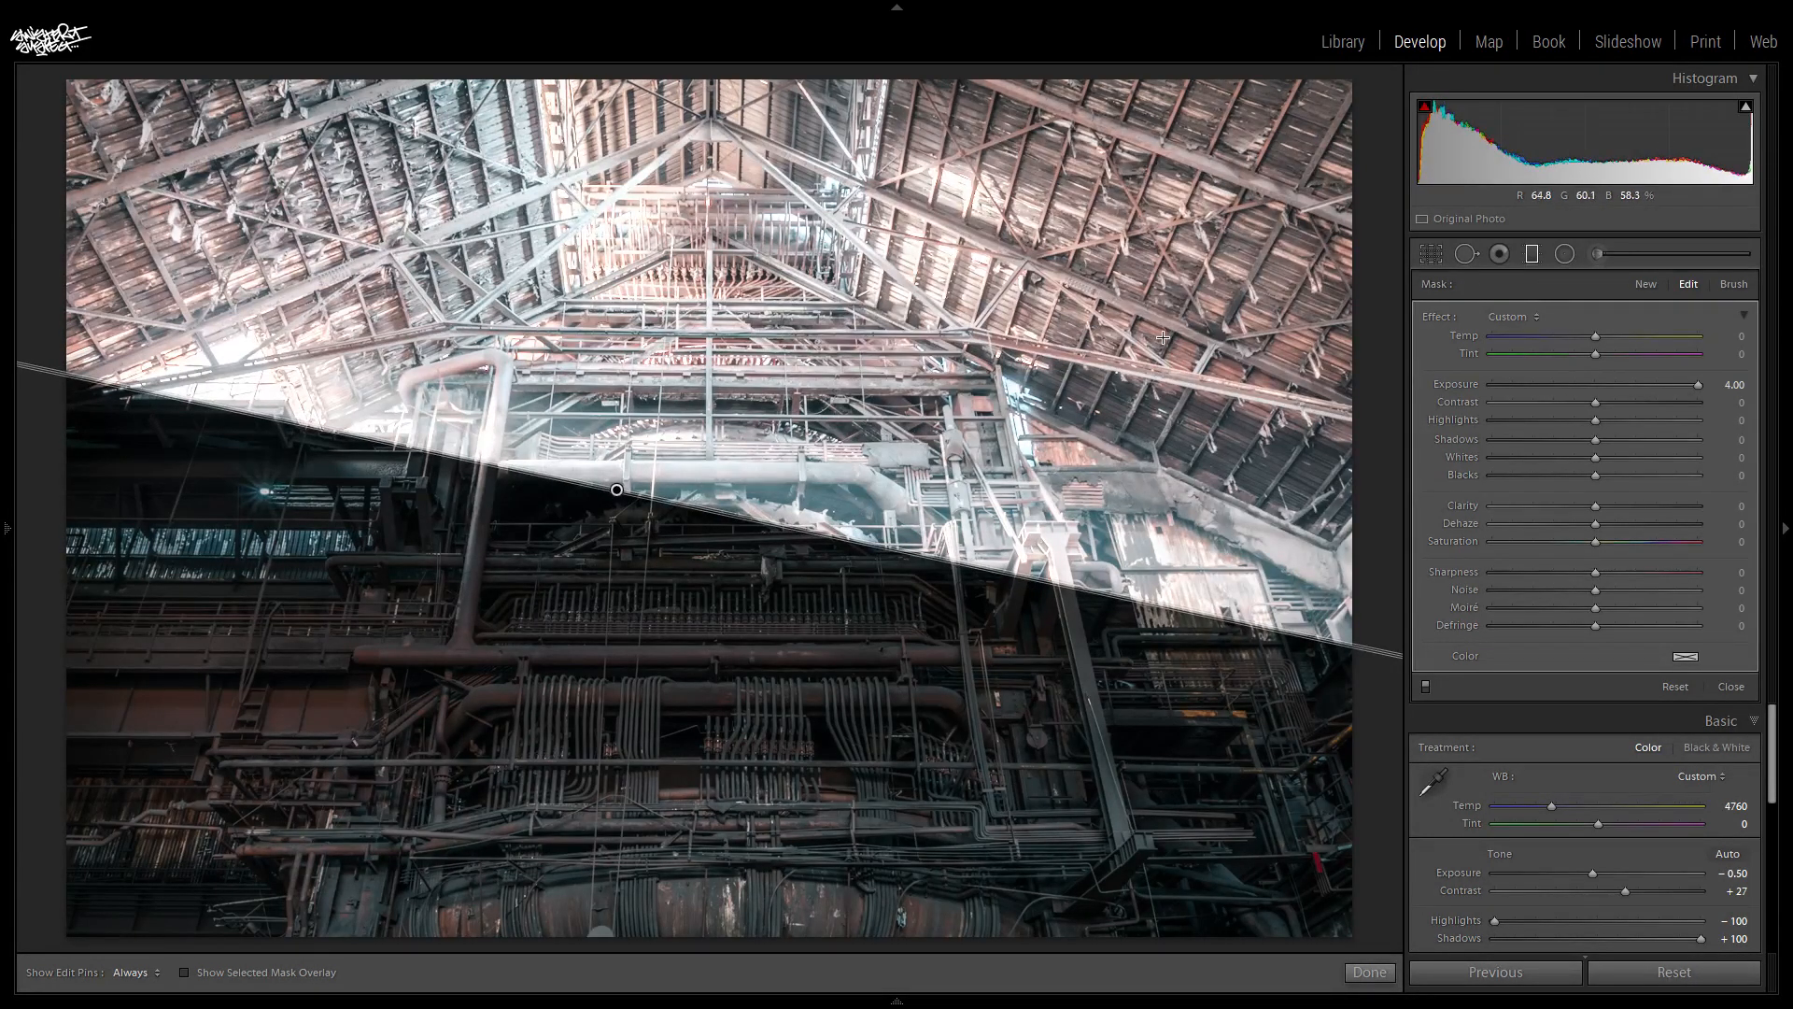
- Set the graduated filter's Exposure to 0.92, widen its transition slightly and fine-position its edge along the large horizontal pipe
left_click_drag(1697, 387, 1616, 385)
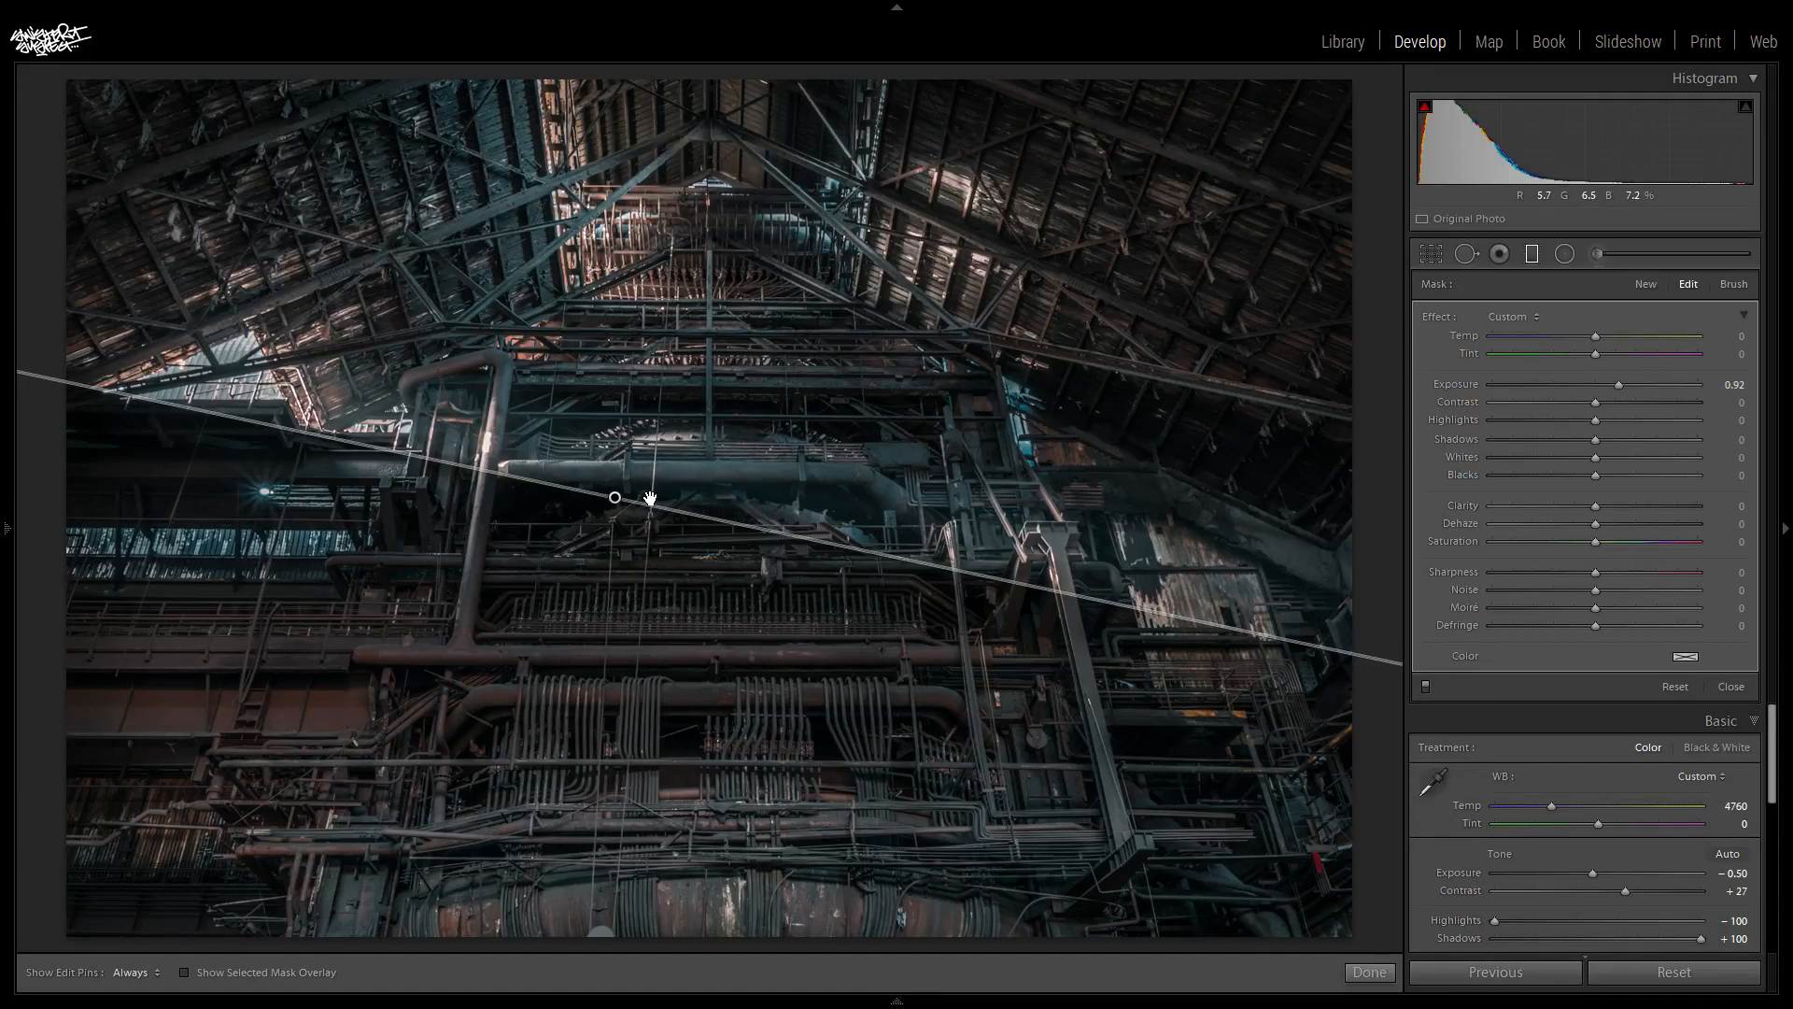
left_click_drag(649, 509, 651, 519)
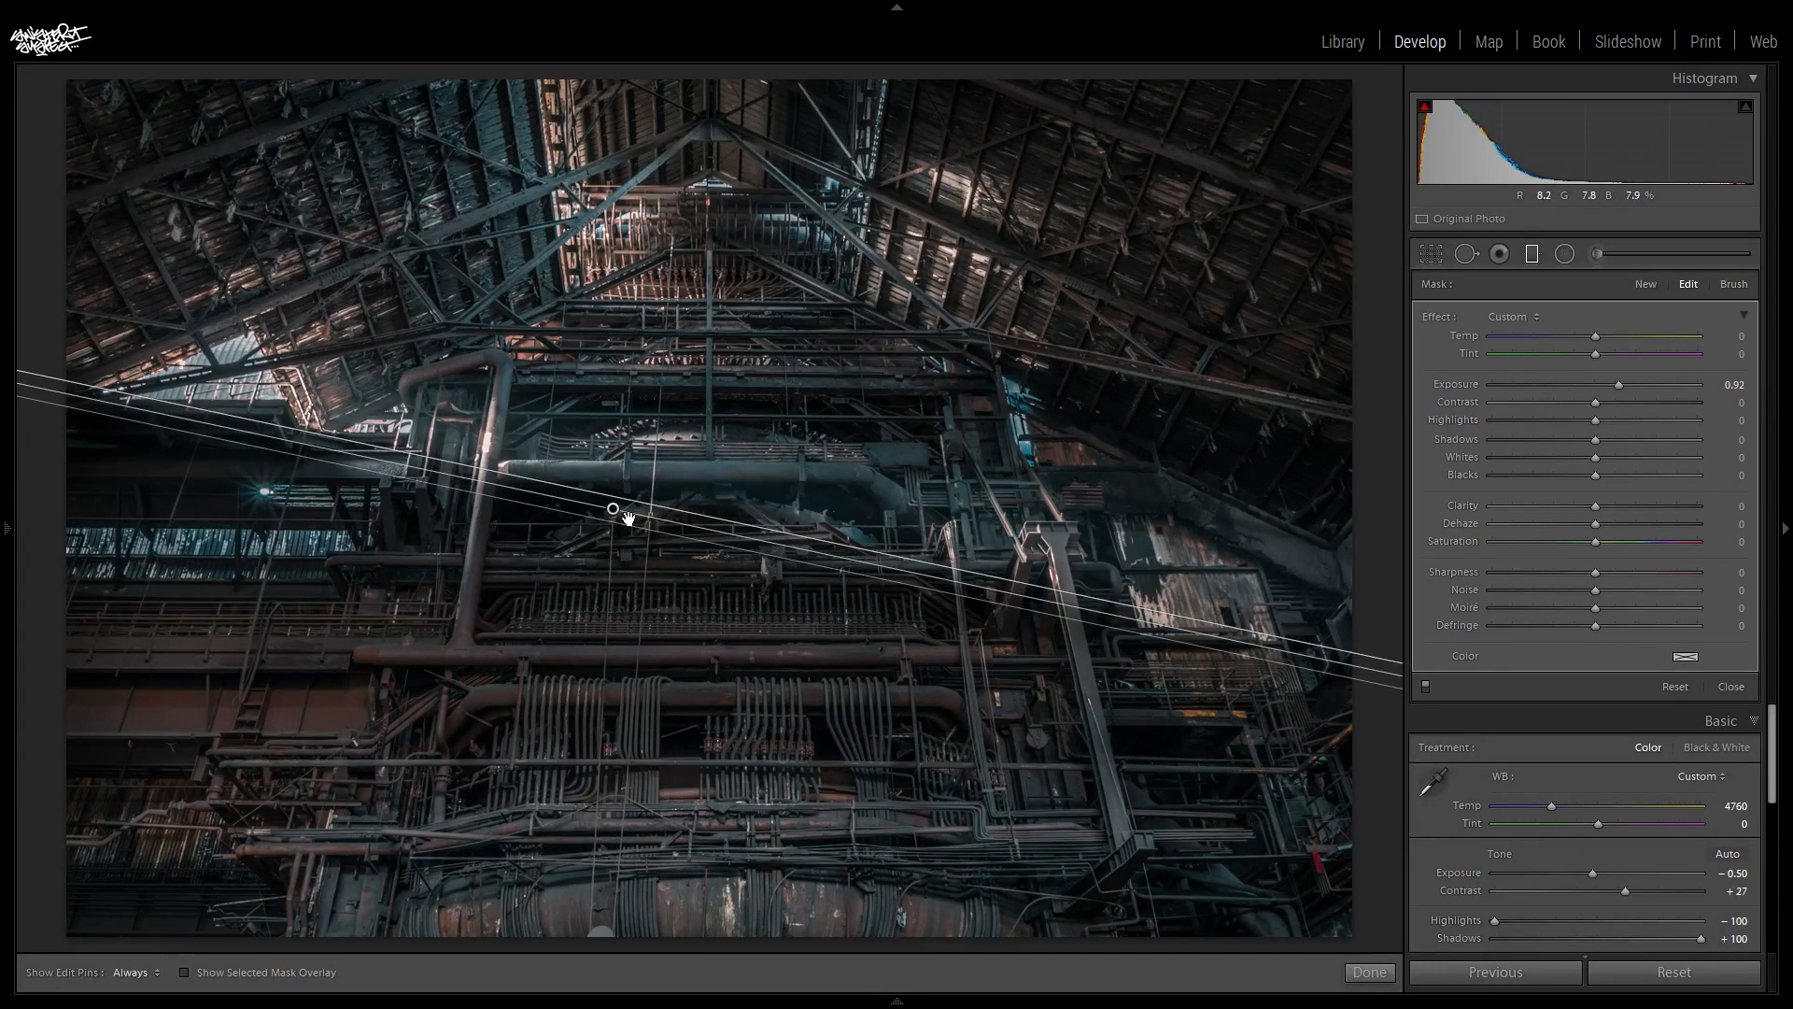
left_click_drag(615, 509, 616, 493)
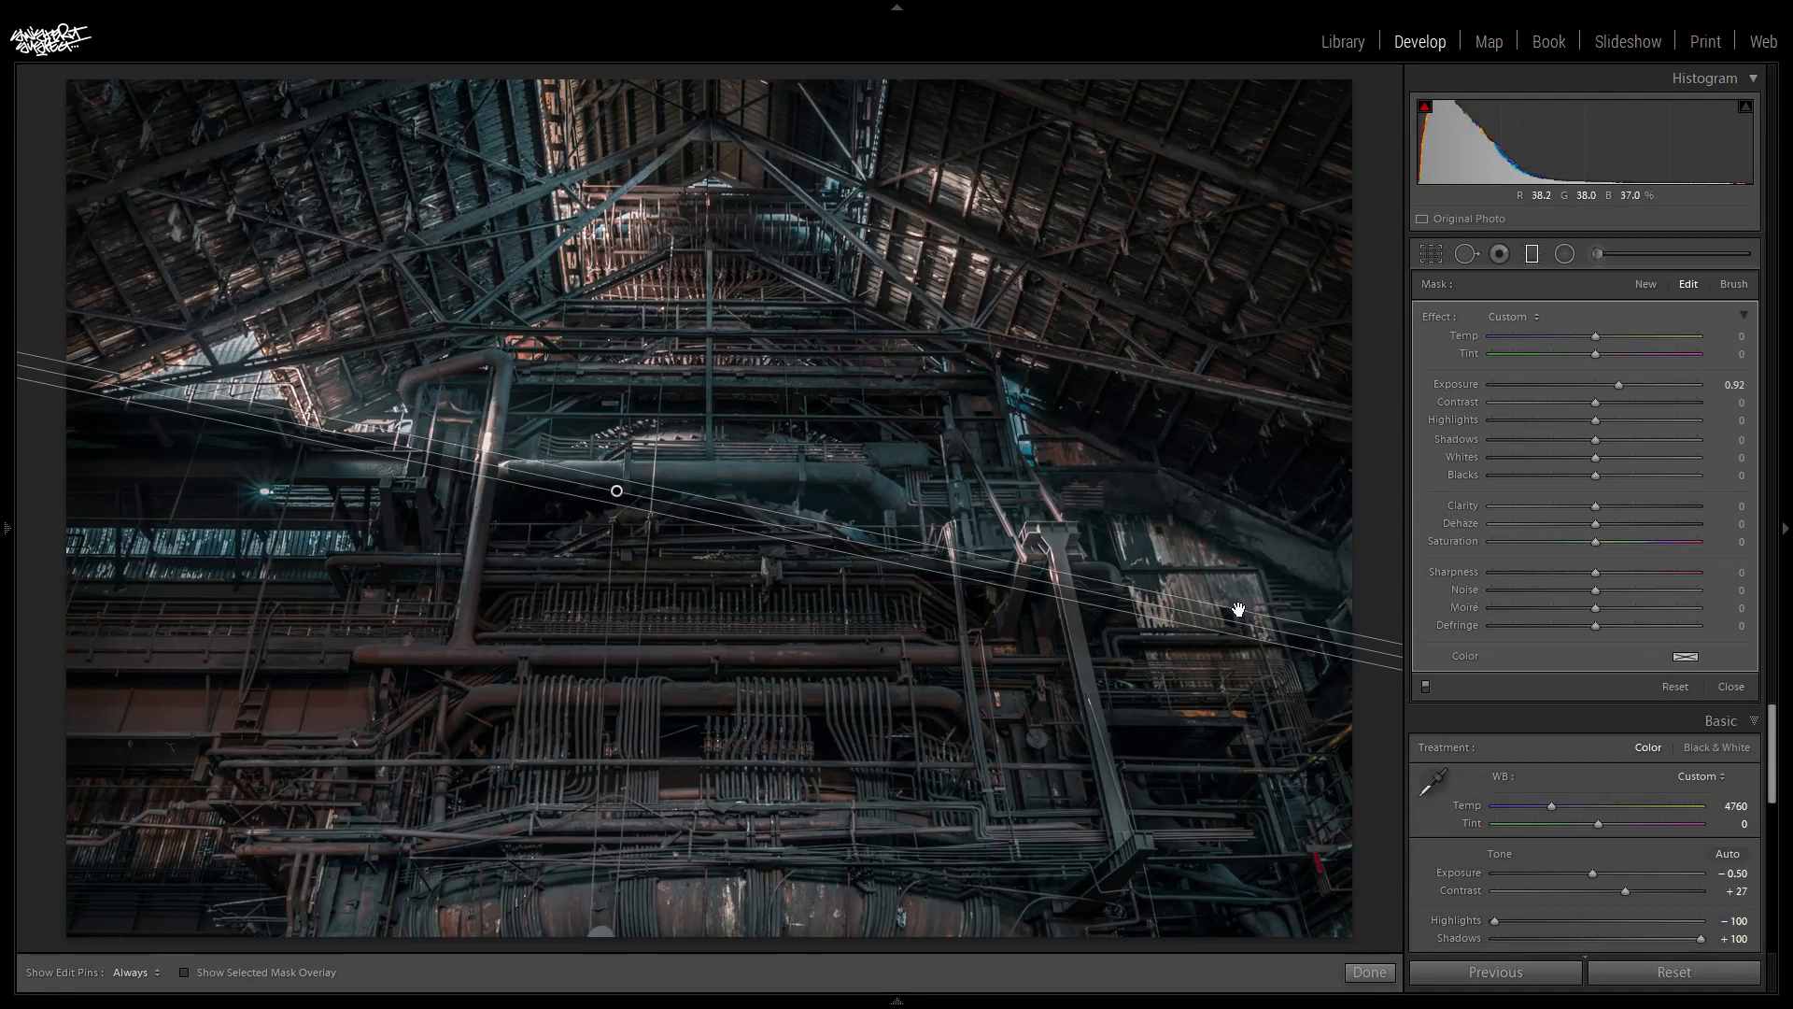
left_click_drag(1255, 623, 1255, 622)
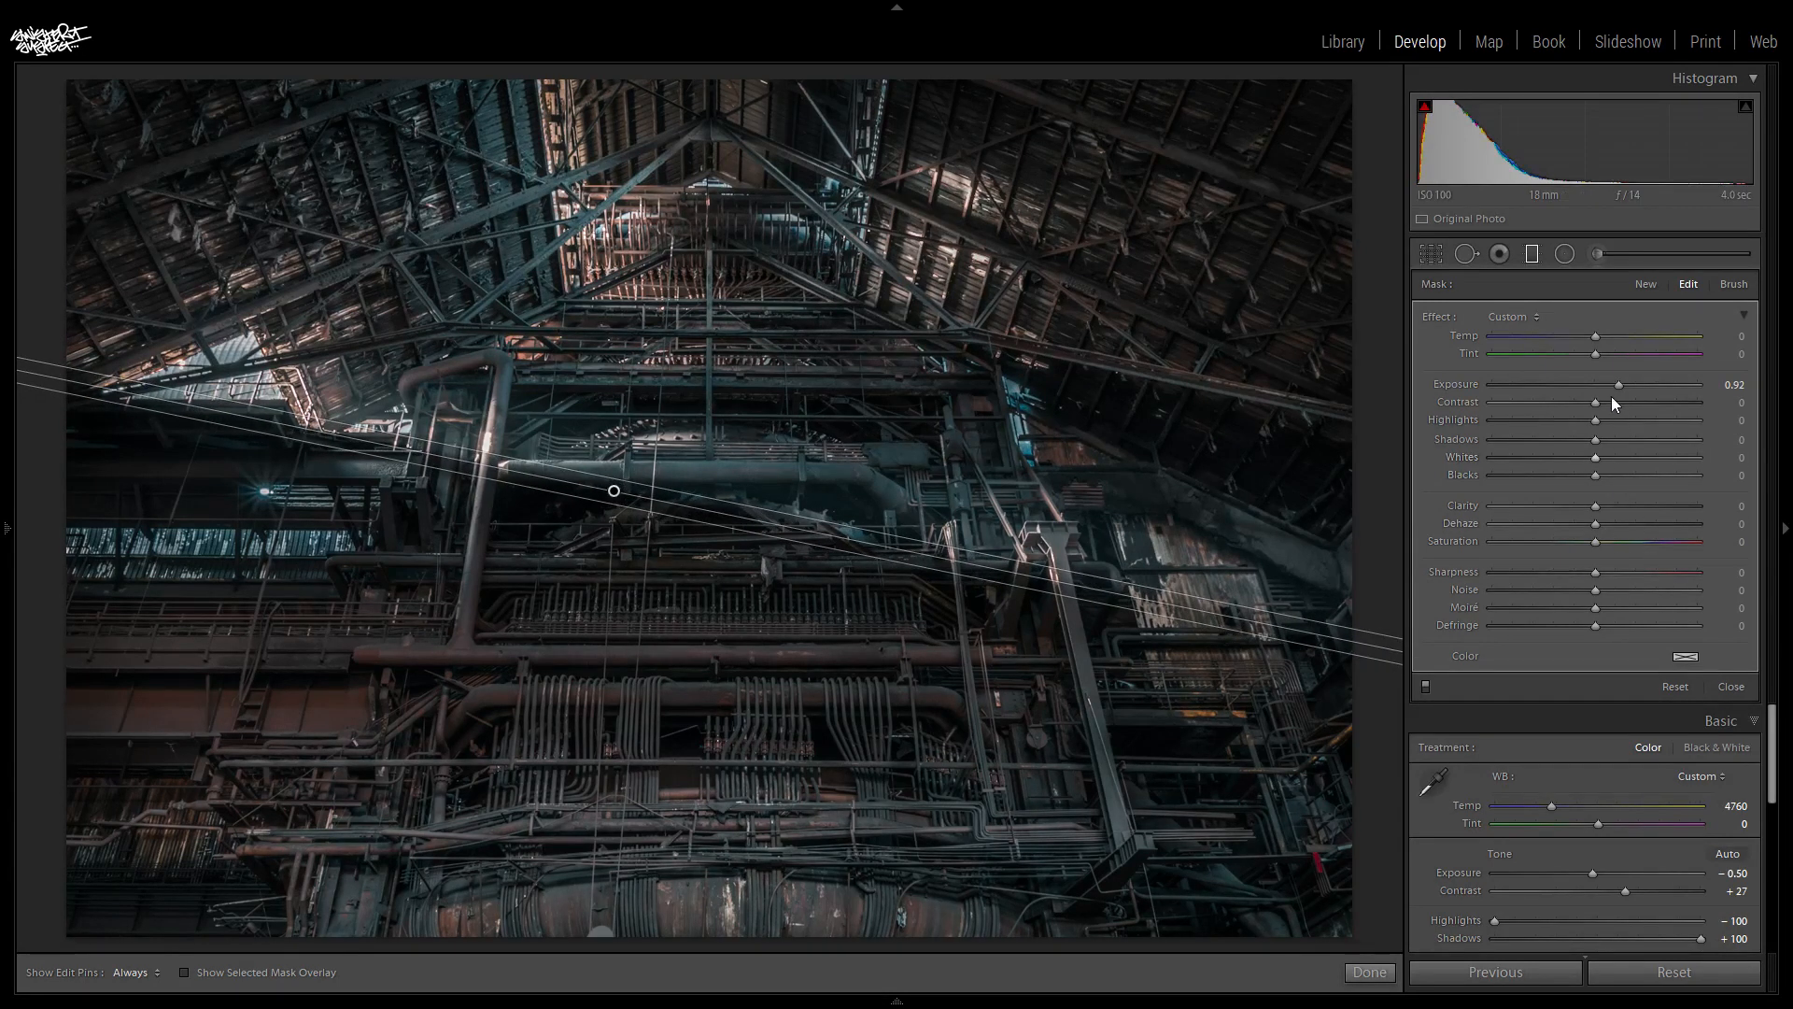
- Set the graduated filter's Exposure to 1.00 and its Dehaze to −10
left_click(1726, 384)
type("1")
key("Return")
left_click(1735, 525)
type("-10")
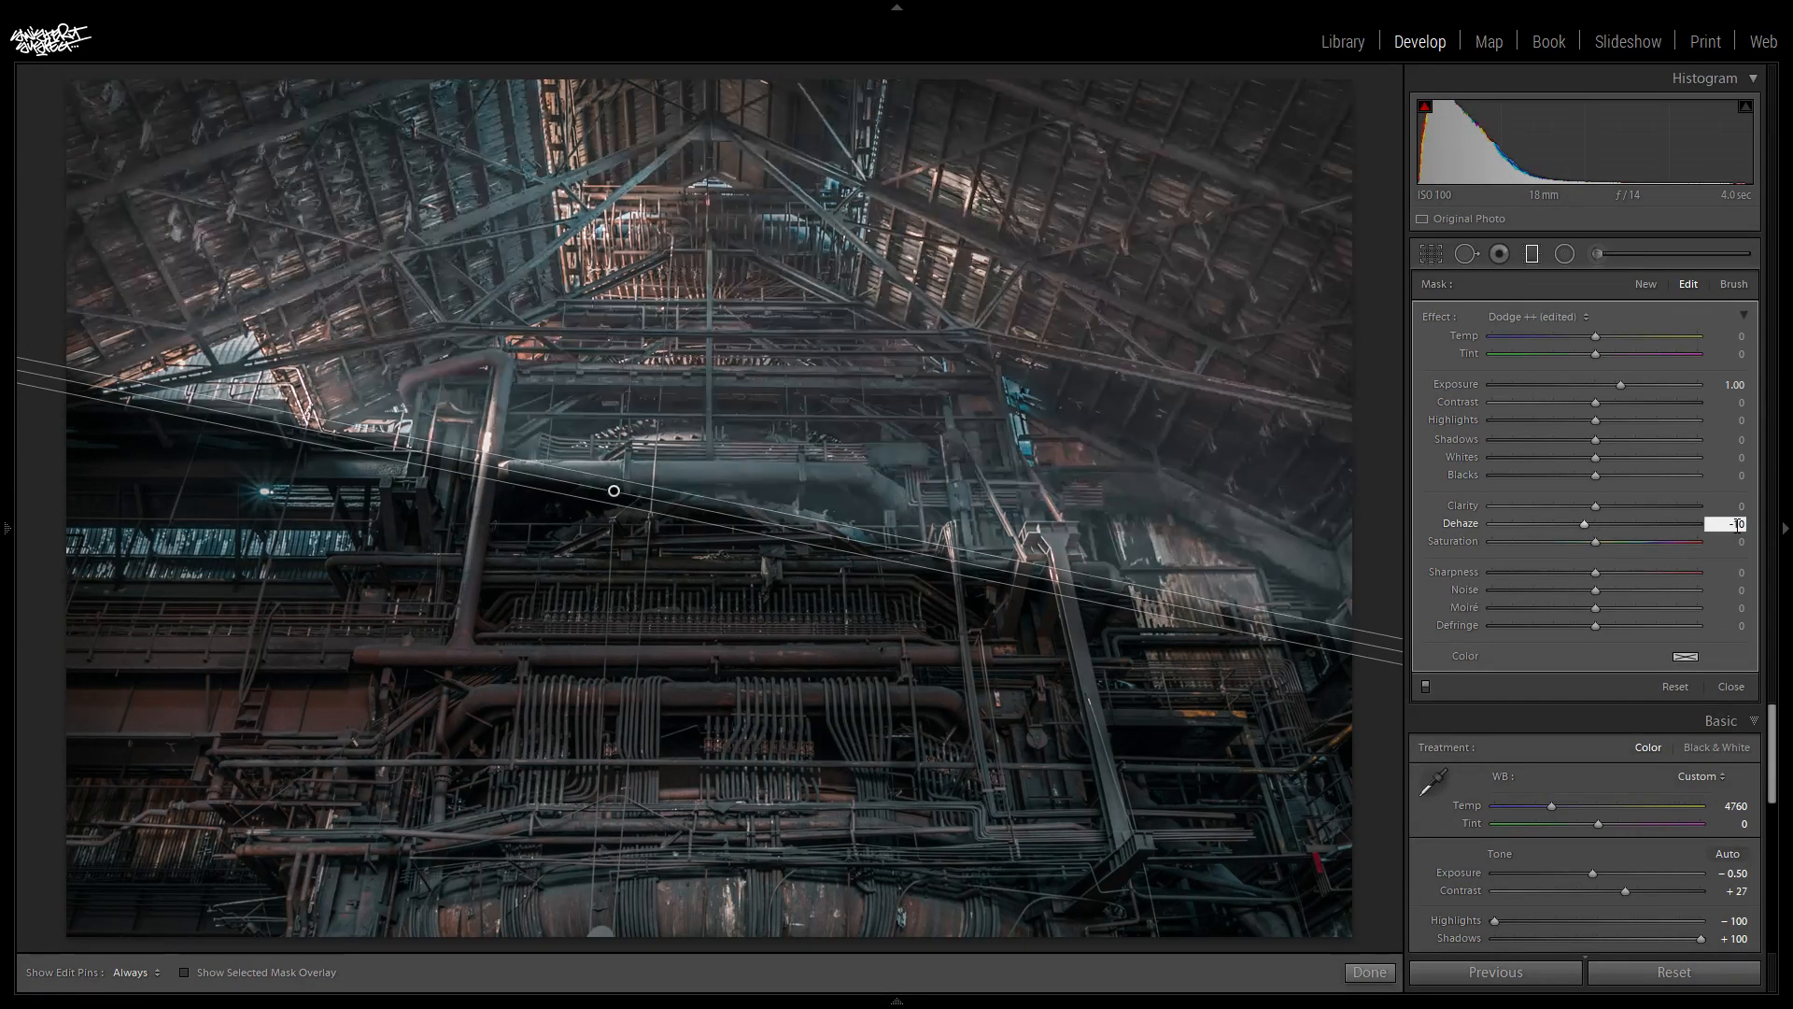
key("Return")
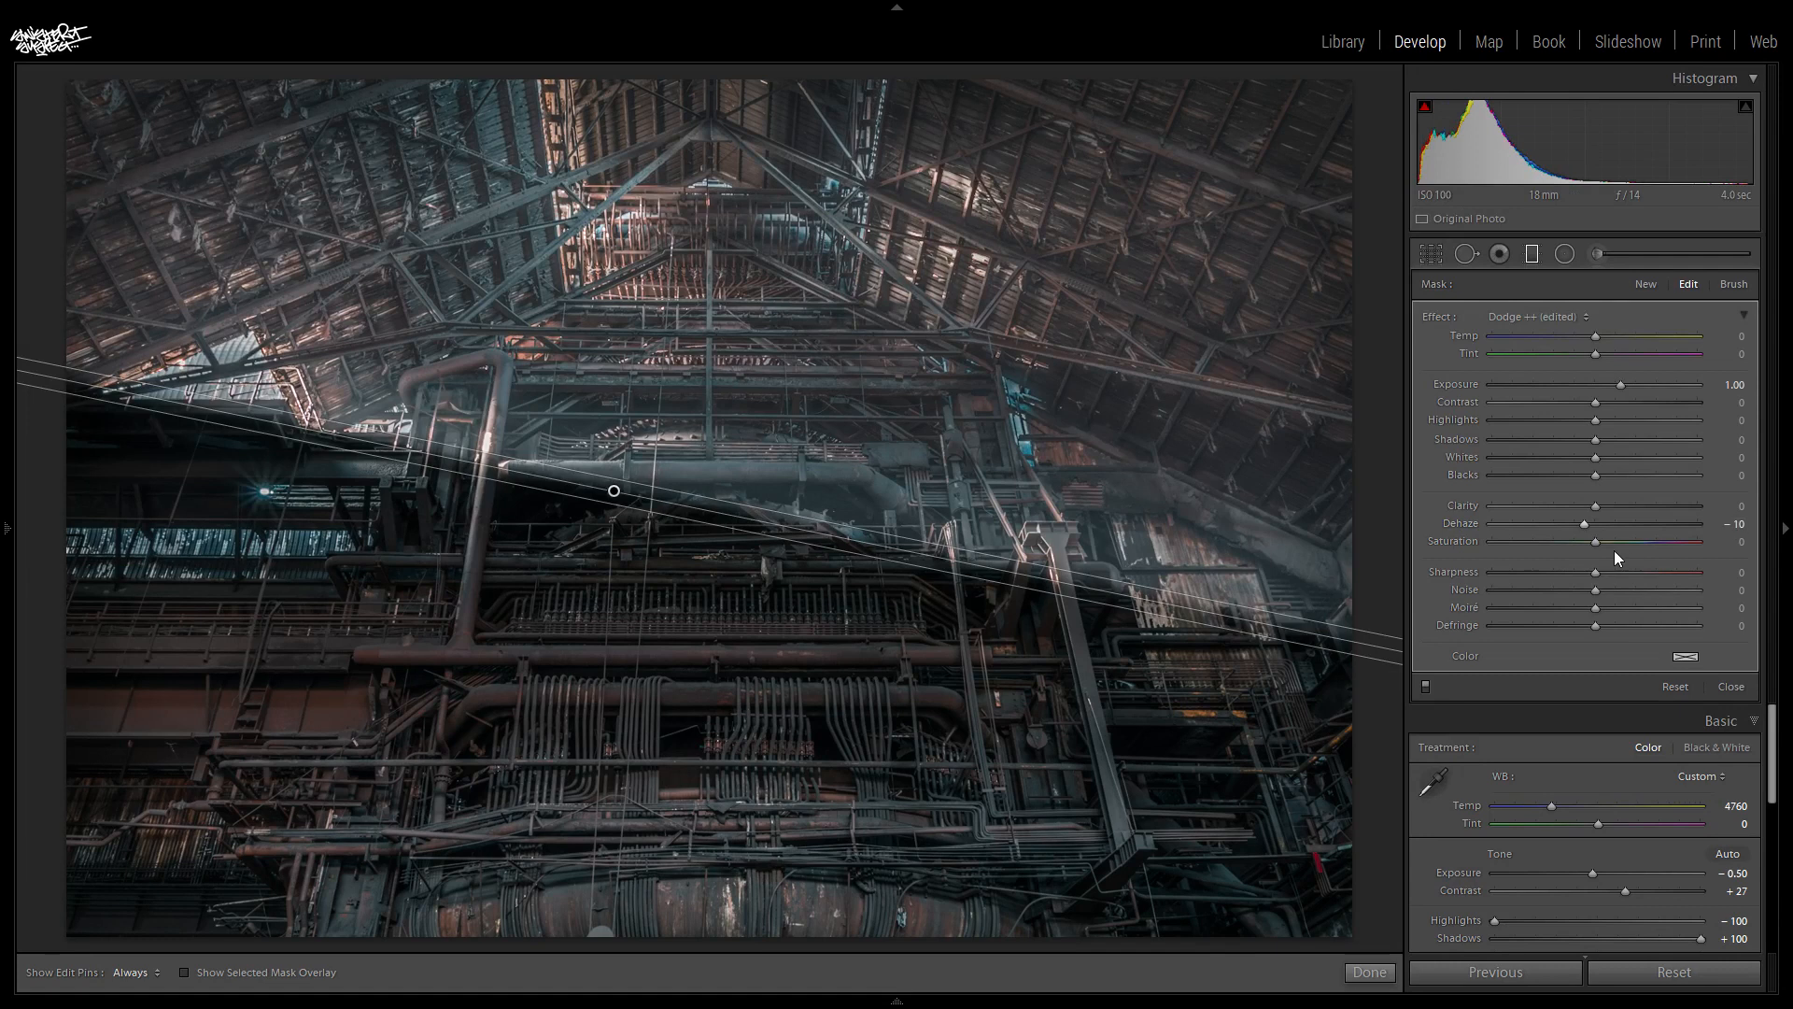
- Set the graduated filter's Clarity to −10 and, after trying a stronger exposure, return its Exposure to 1.00
left_click(1738, 505)
left_click_drag(1586, 508, 1585, 546)
left_click(1729, 384)
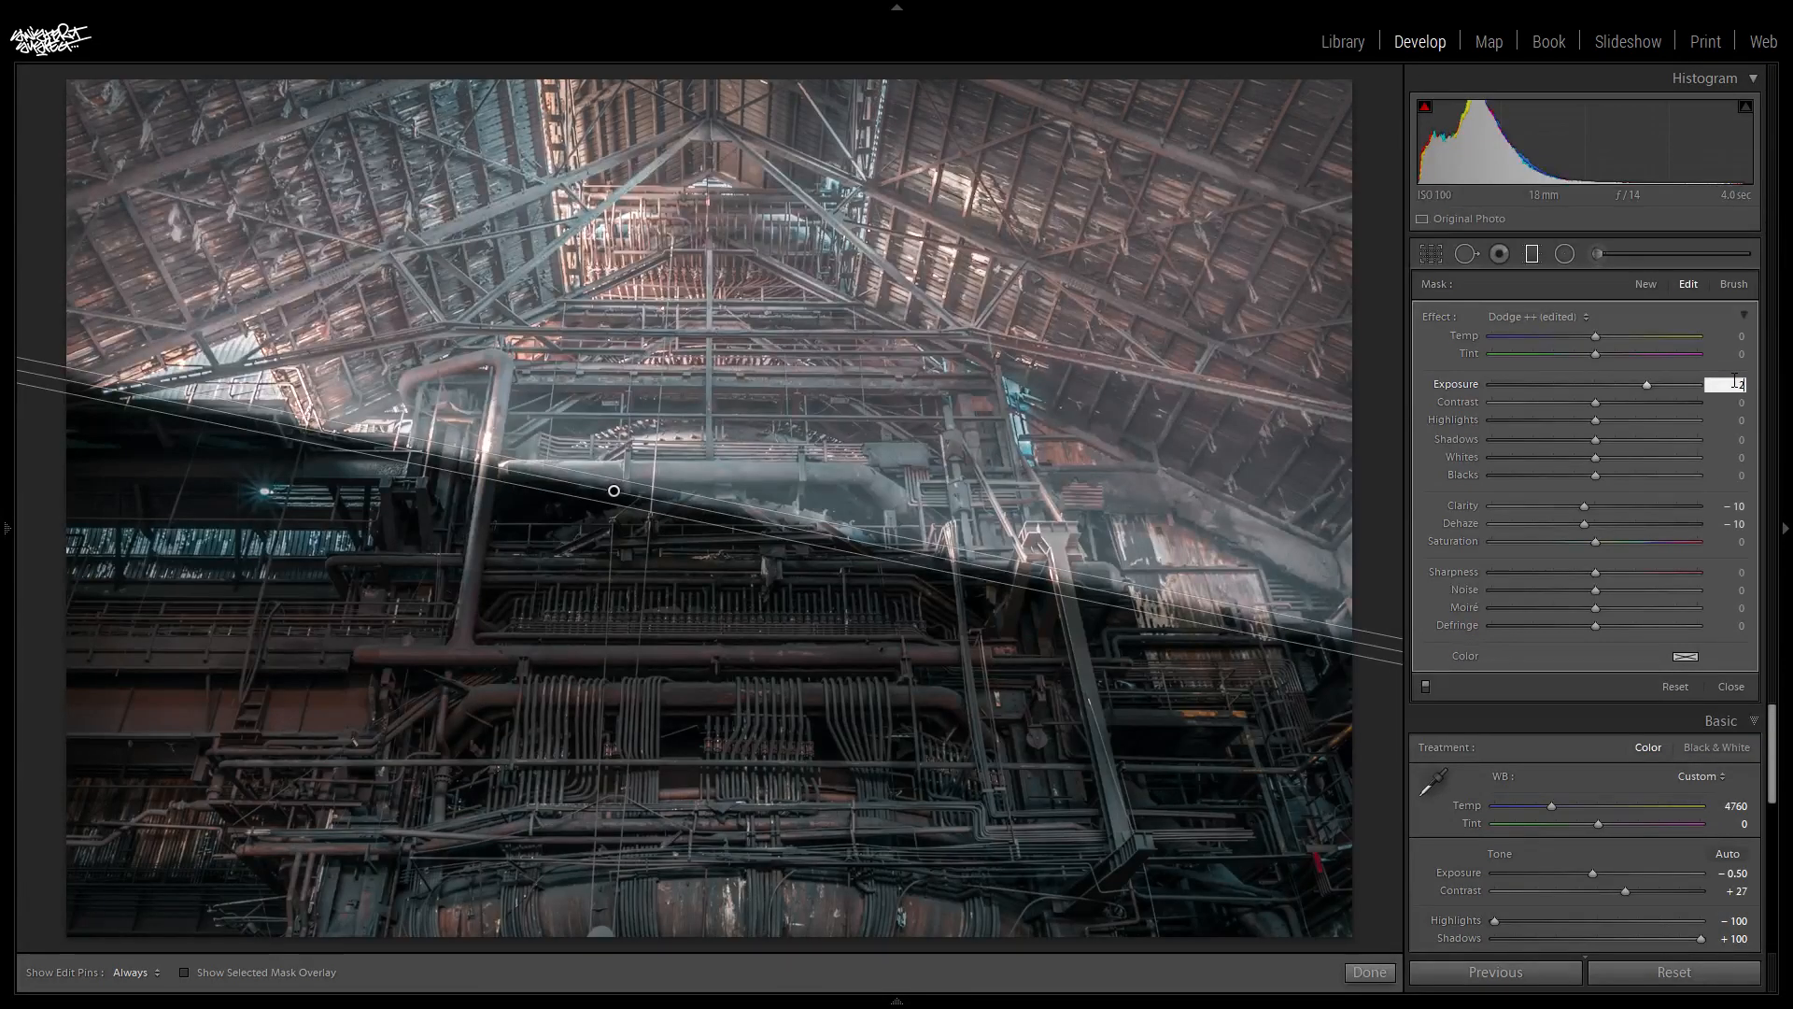
key("Return")
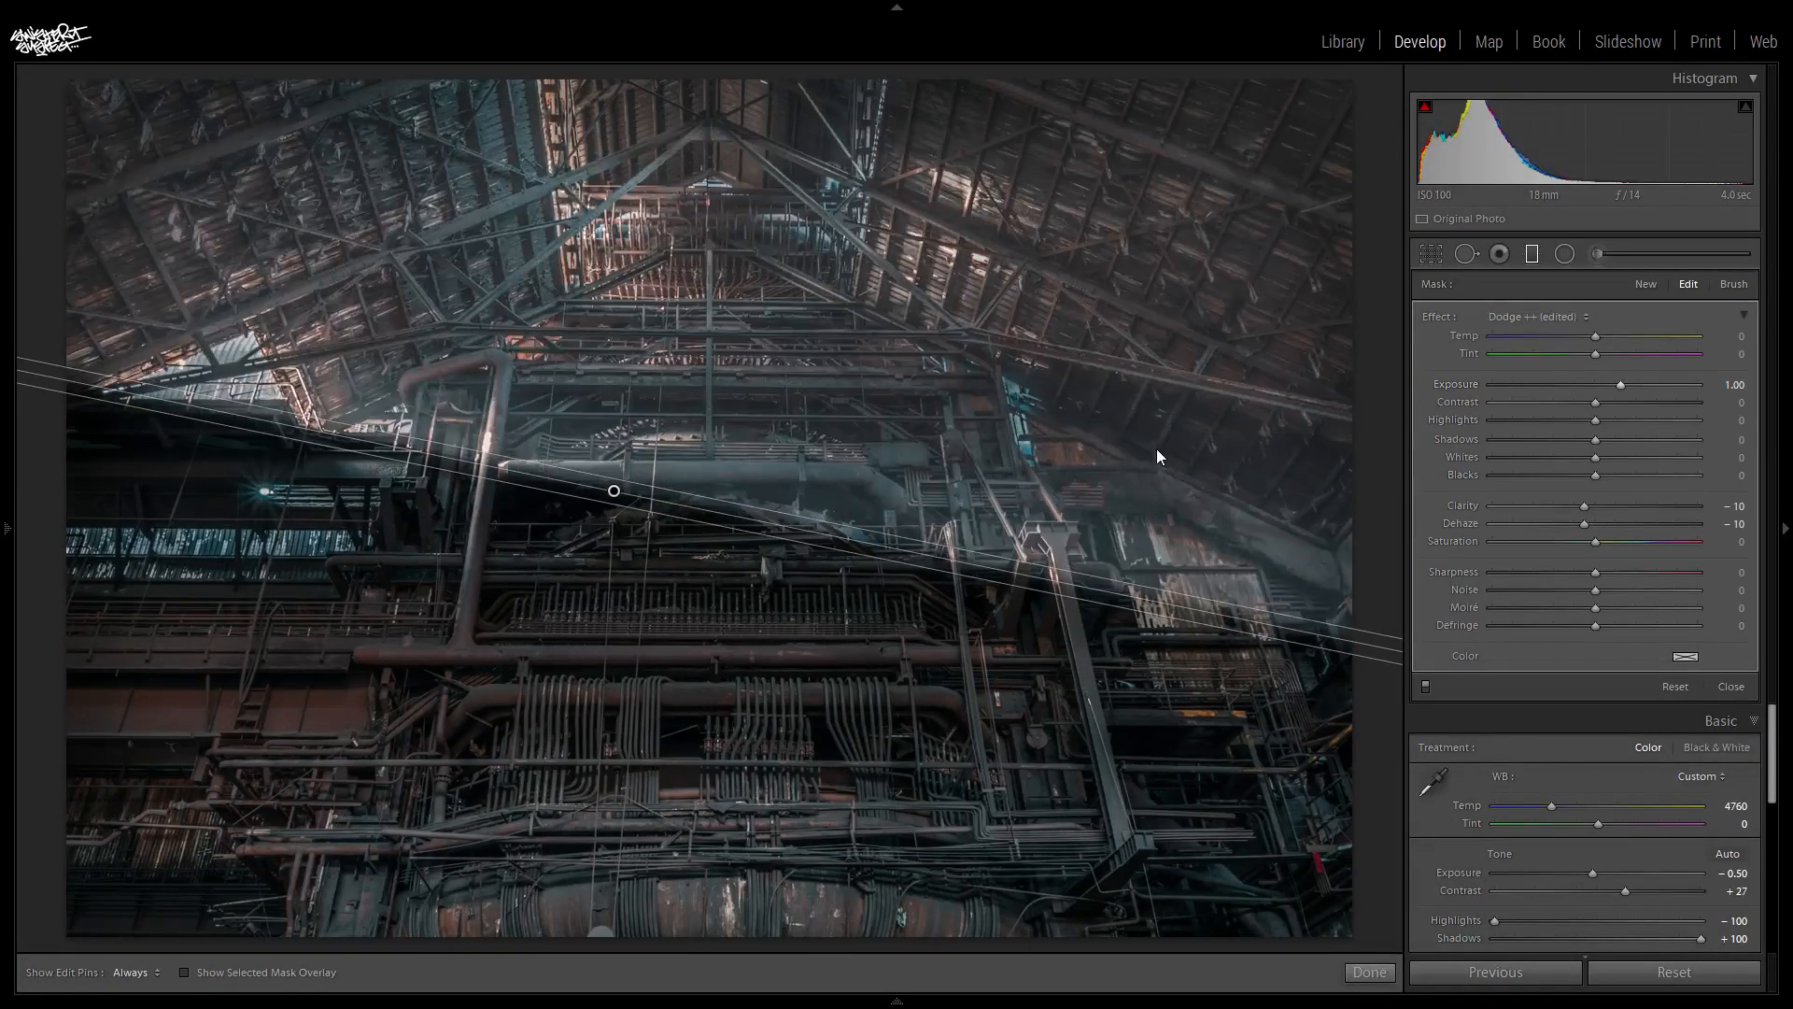
- Cool the graduated filter by setting its Temp to −25
left_click(1576, 334)
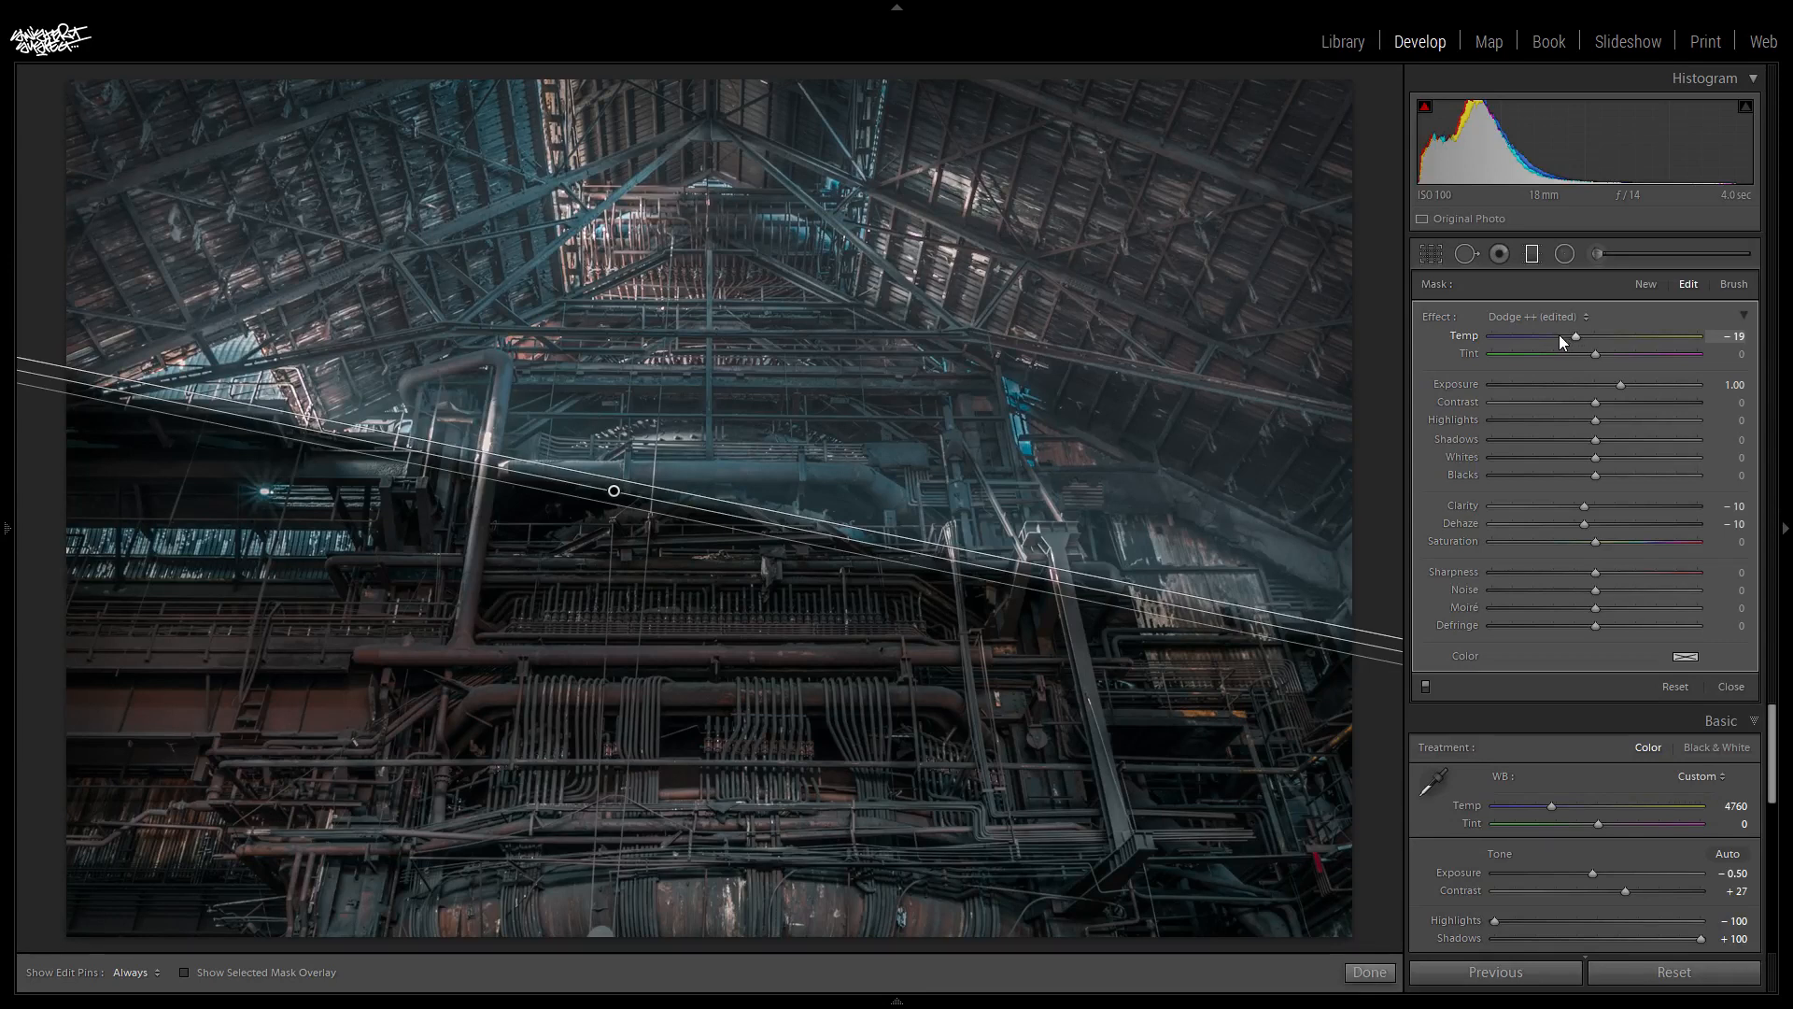
left_click(1739, 331)
type("-25")
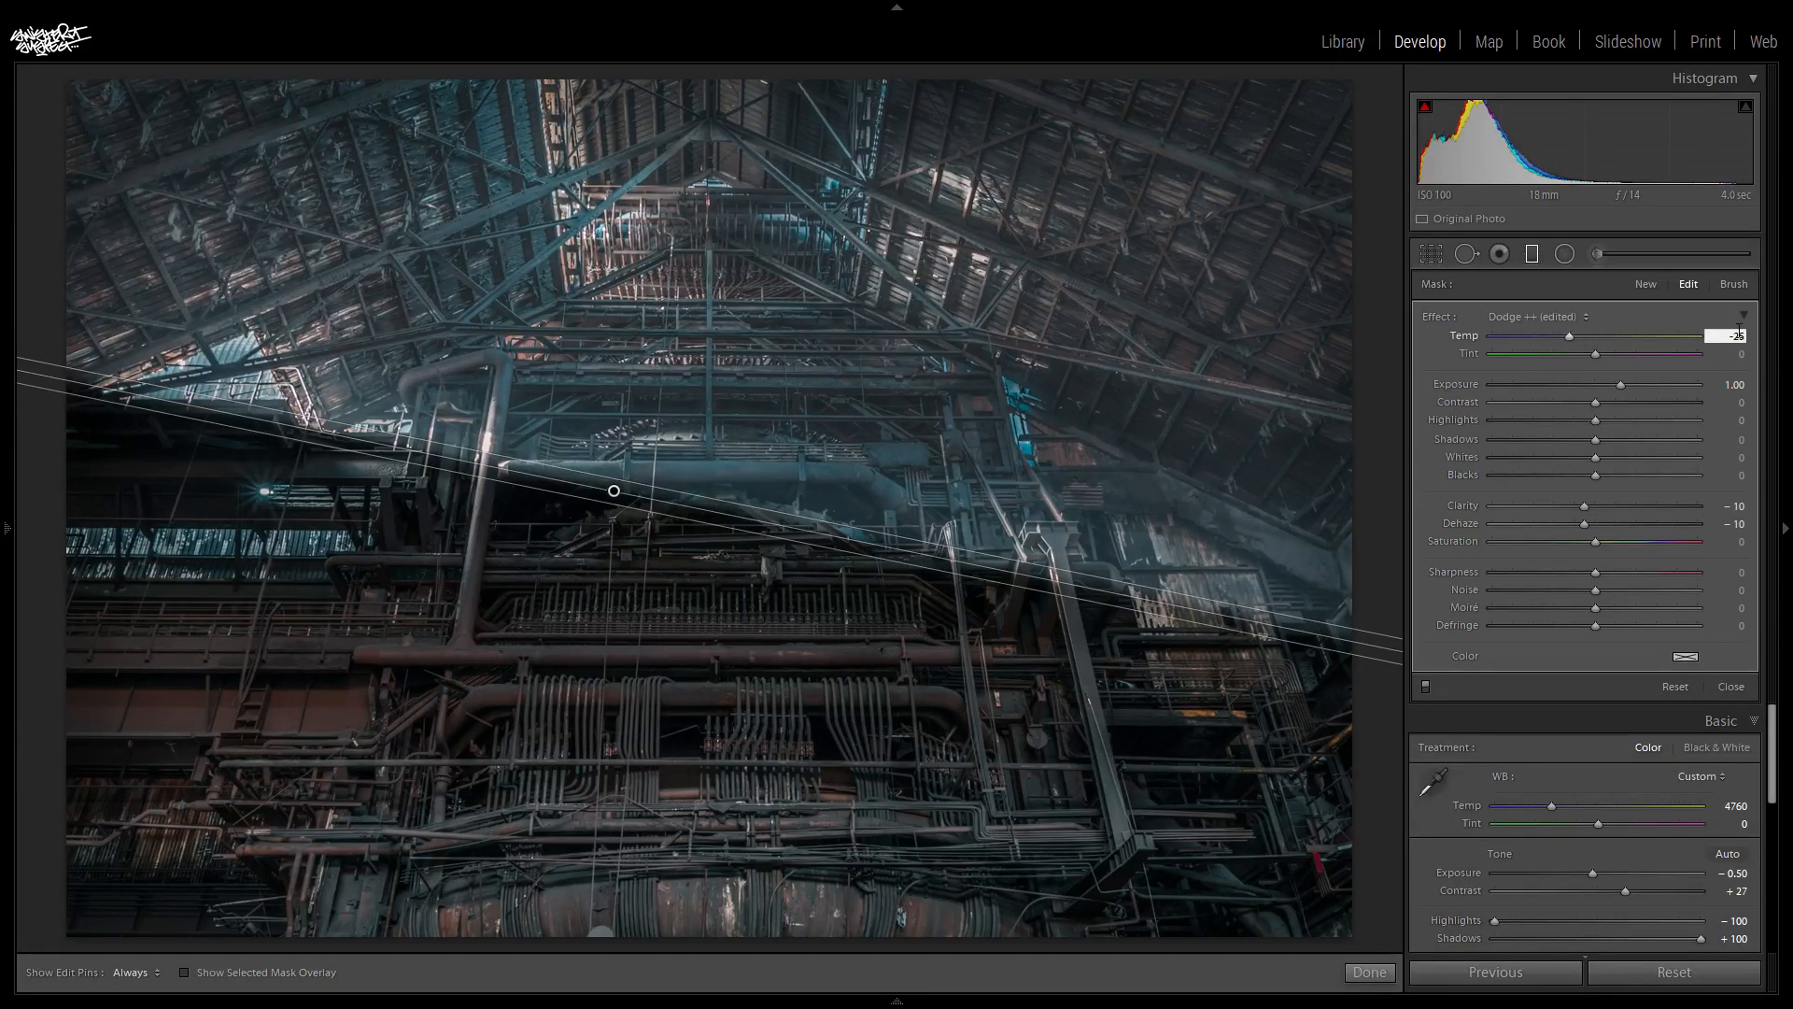
key("Return")
- Duplicate the graduated filter and move the copy upward so its edge lies above the large horizontal pipe
right_click(612, 492)
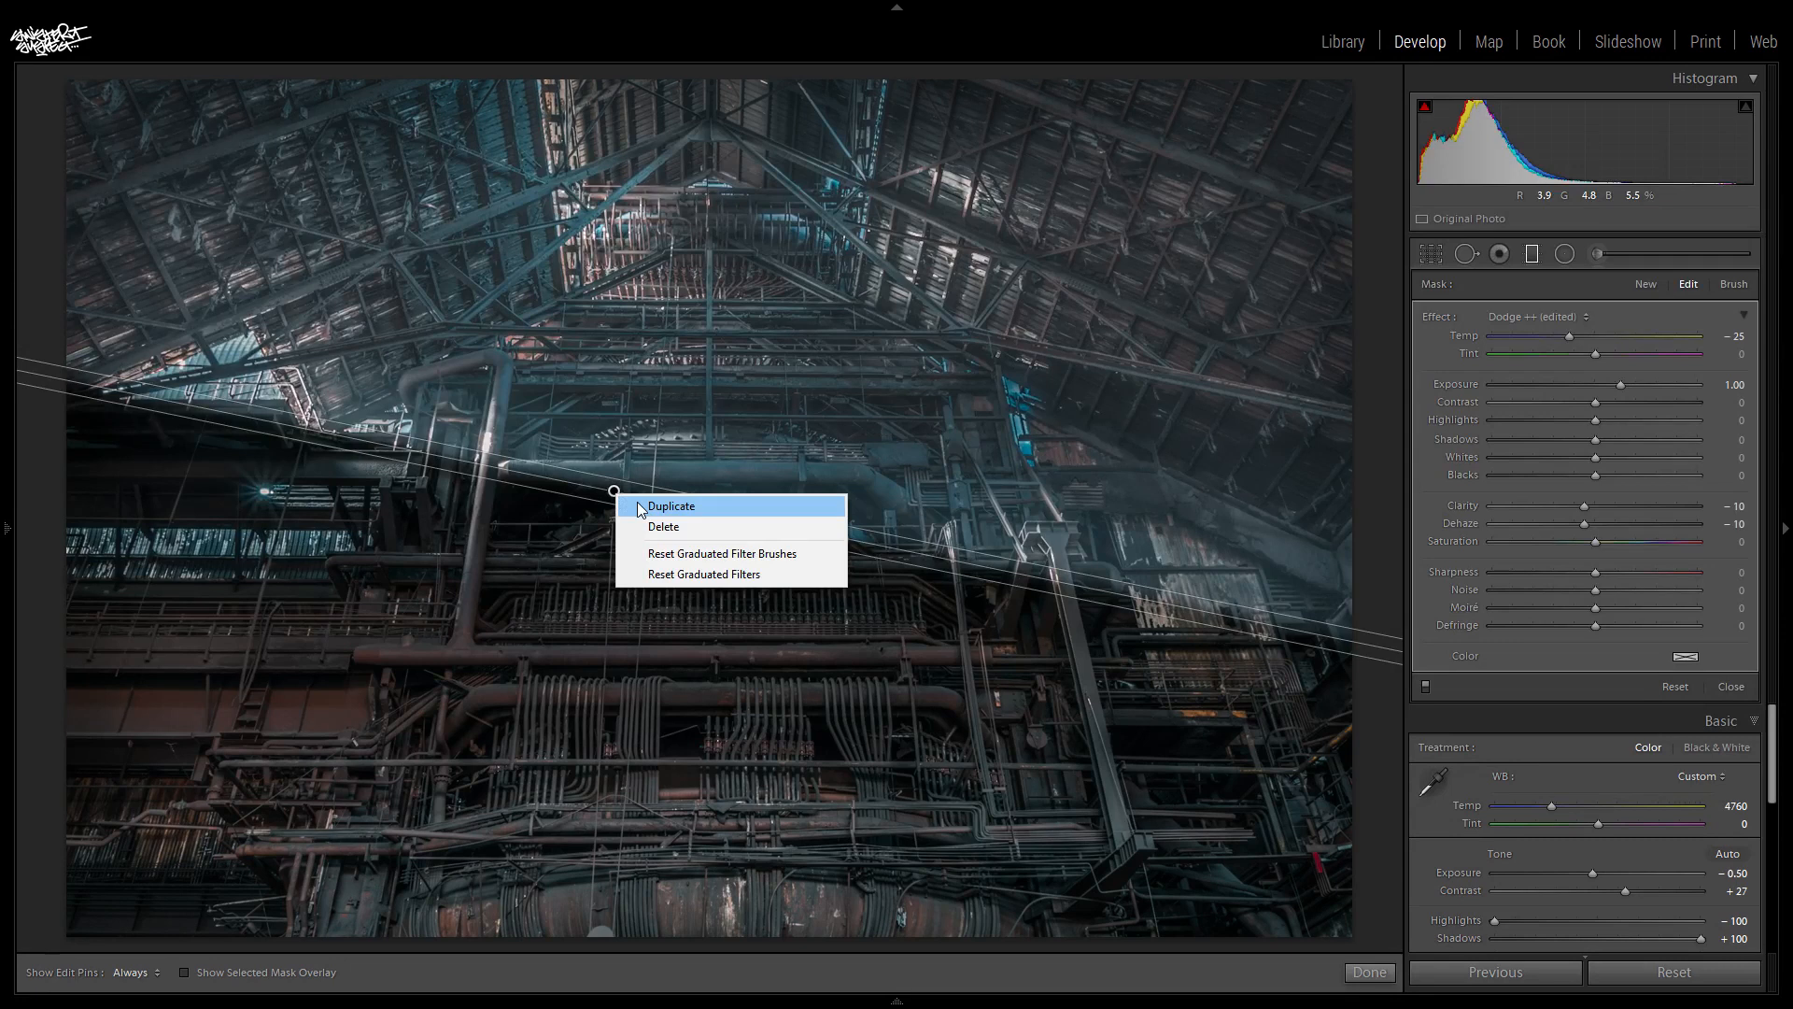
left_click(639, 507)
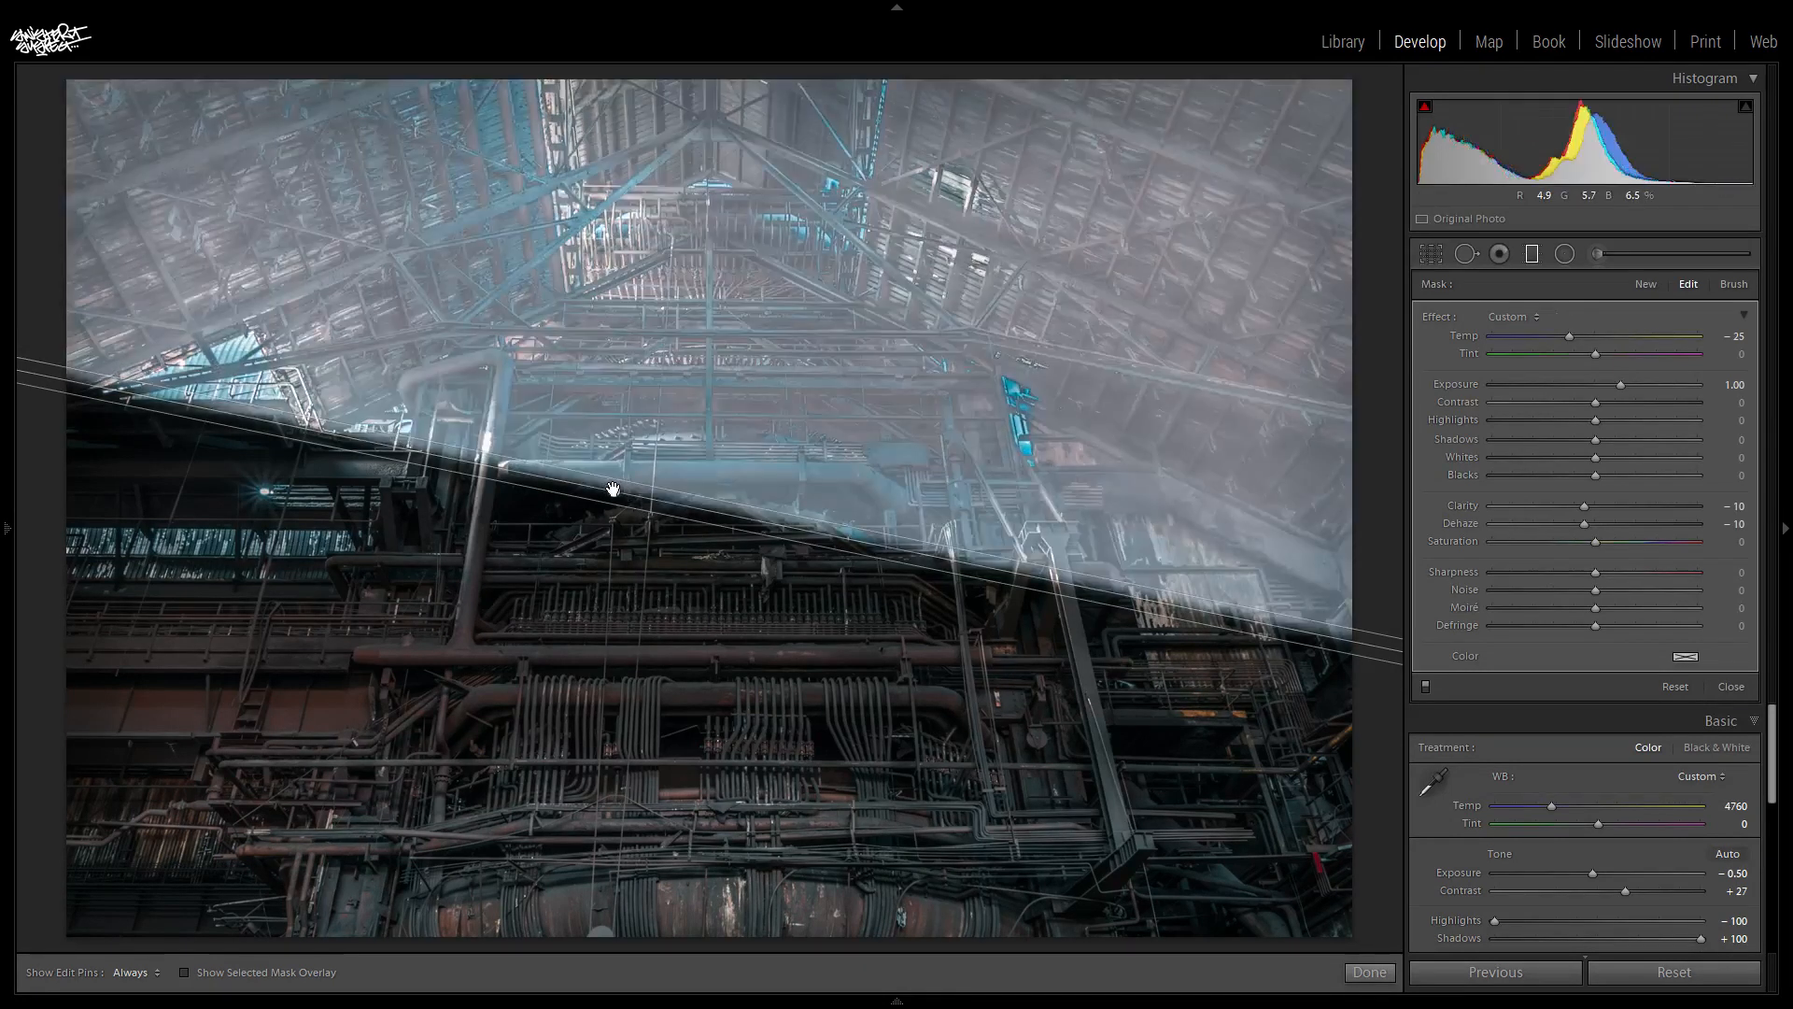
left_click_drag(612, 492, 636, 403)
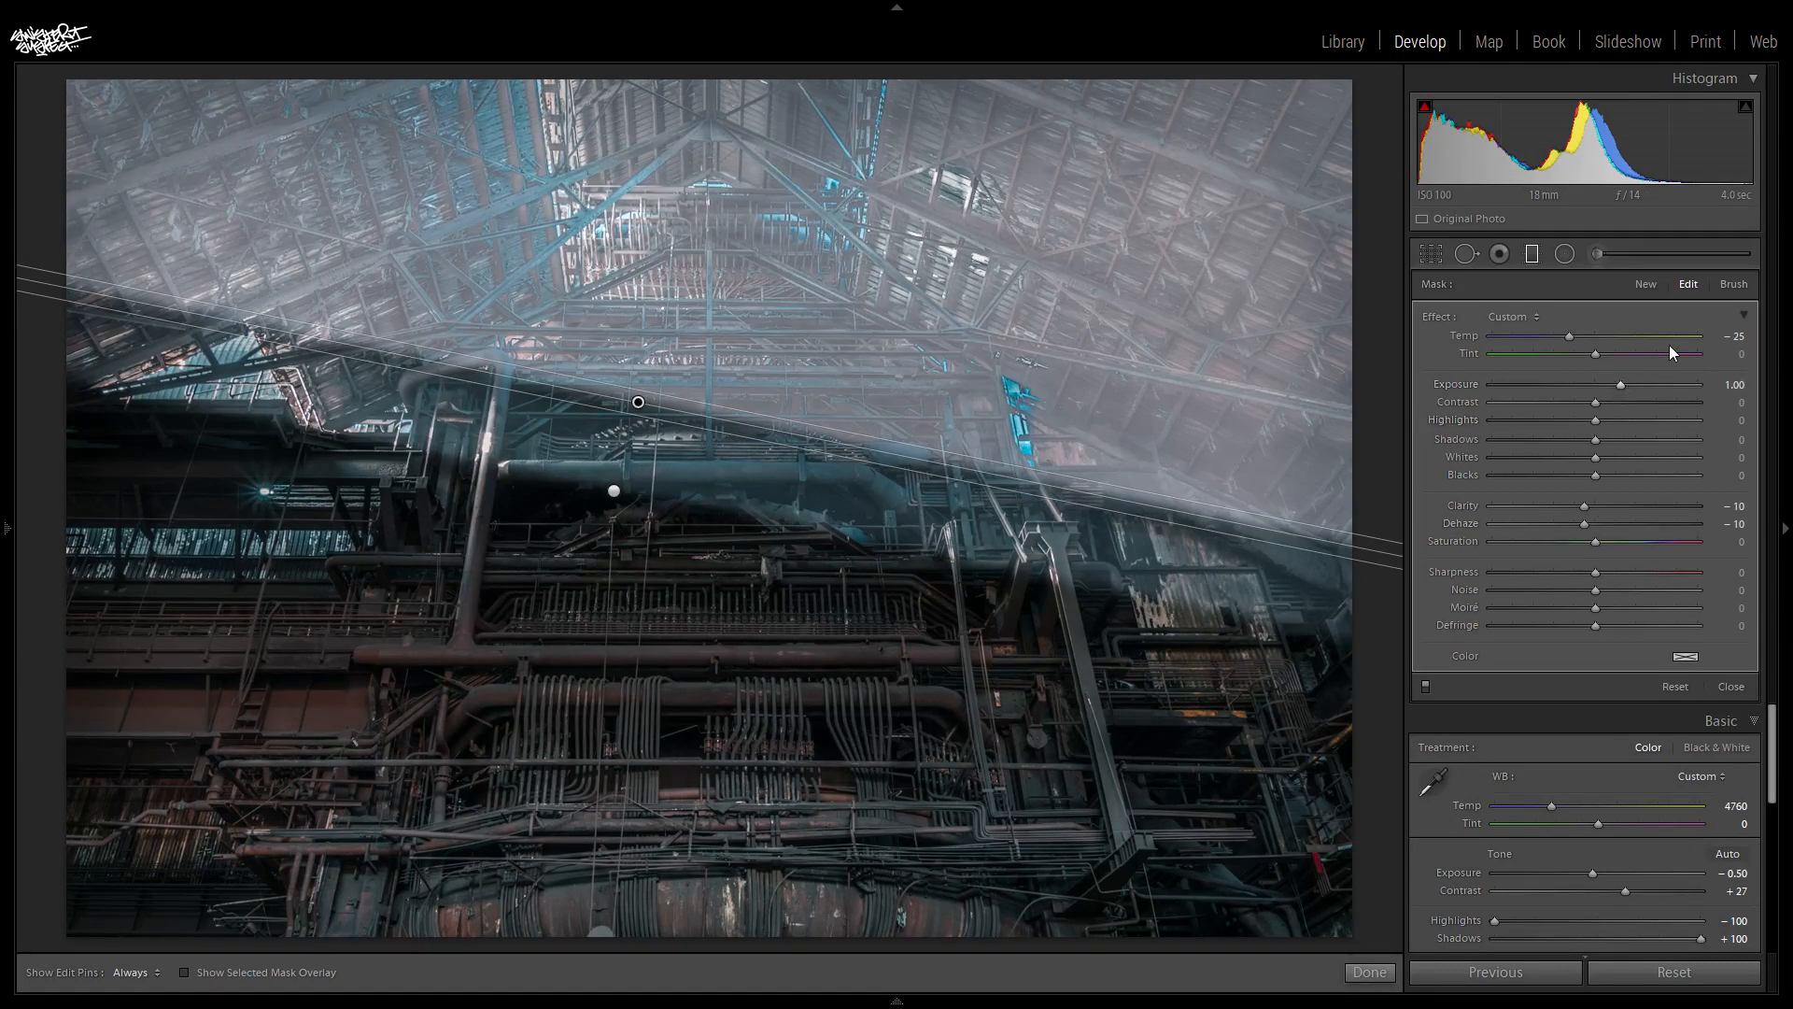
- Set the duplicated graduated filter's Temp to 25 and its Exposure to −1.00
left_click(1735, 336)
type("25")
key("Return")
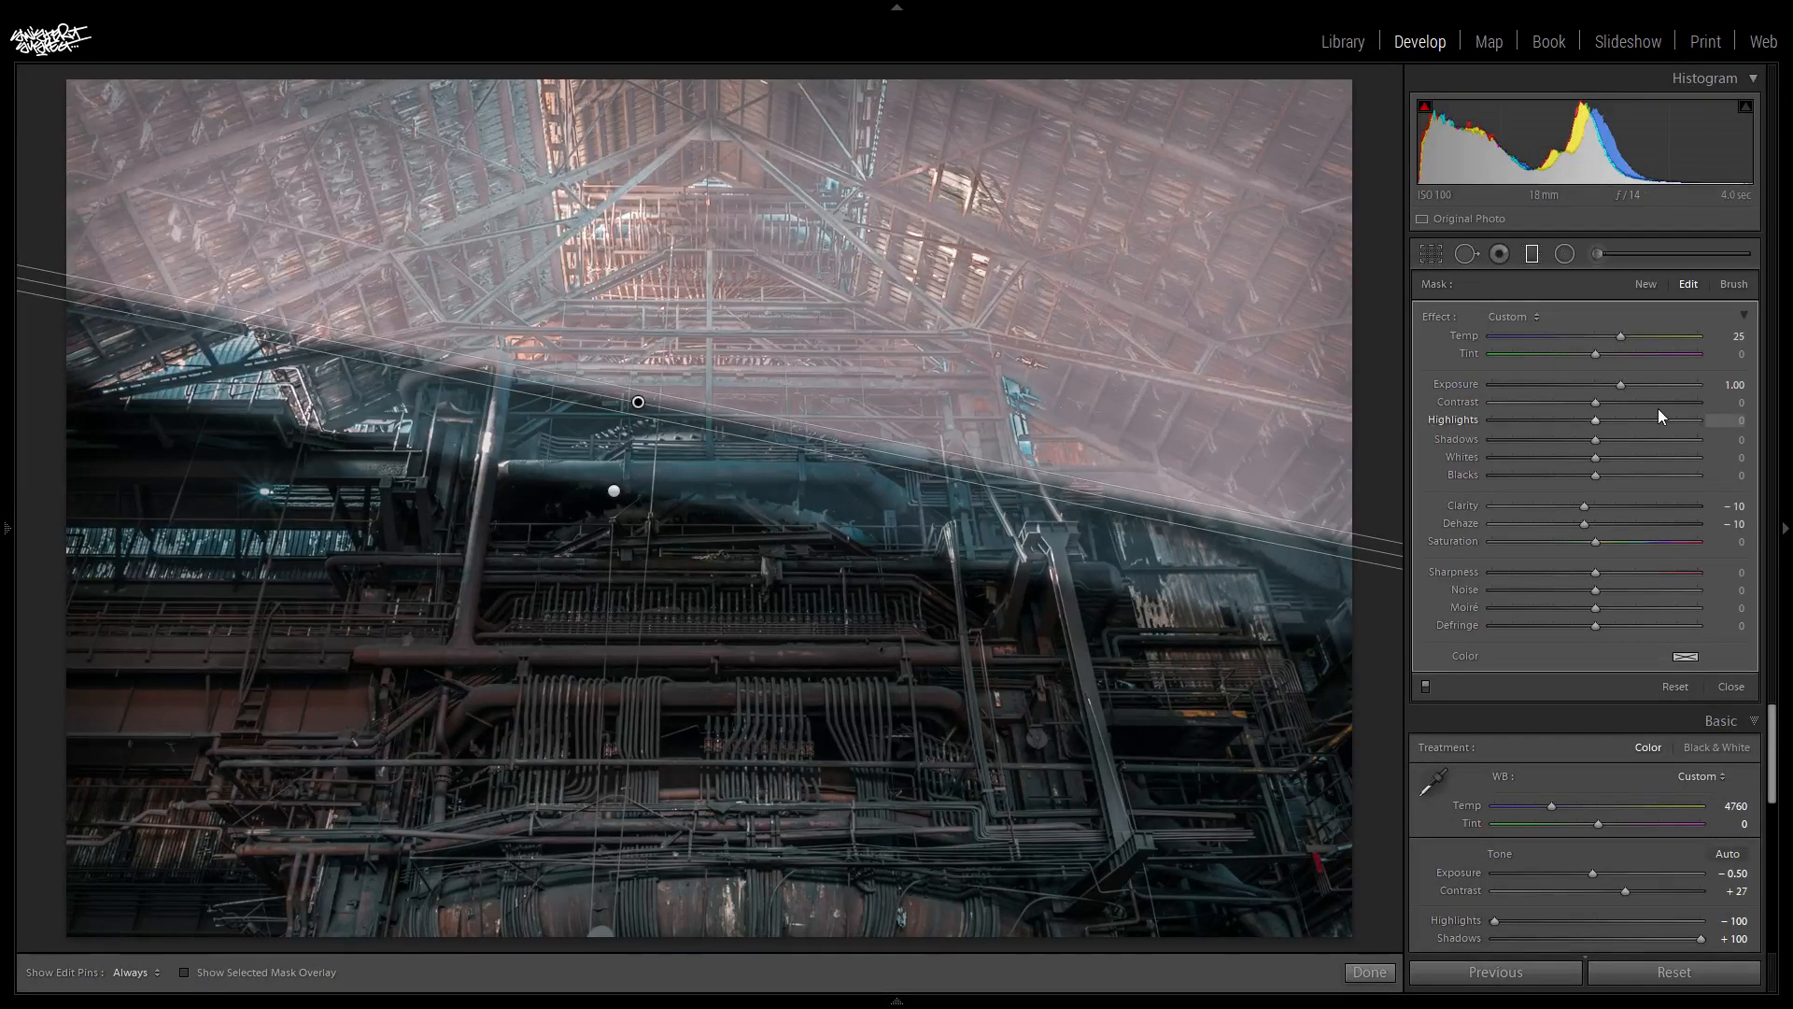
left_click(1732, 387)
type("-1")
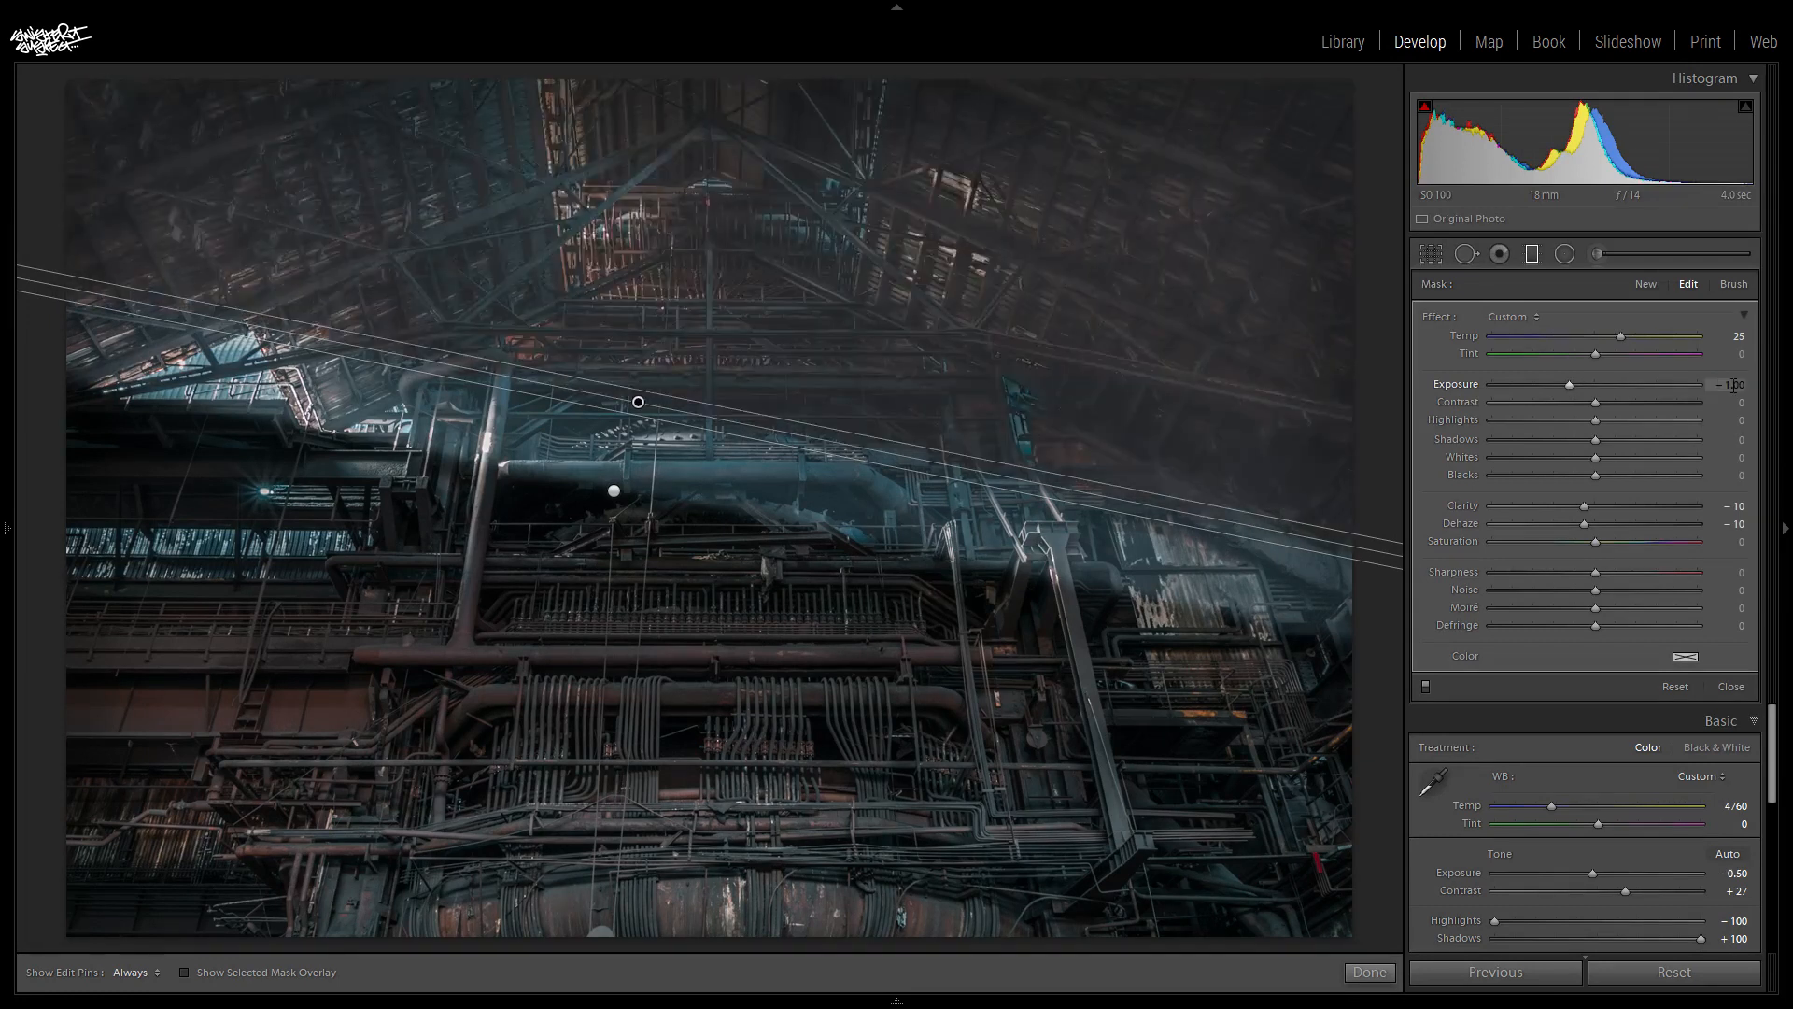
key("Tab")
- Set the duplicated graduated filter's Clarity to 10 and its Dehaze to 10
left_click(1736, 505)
type("10")
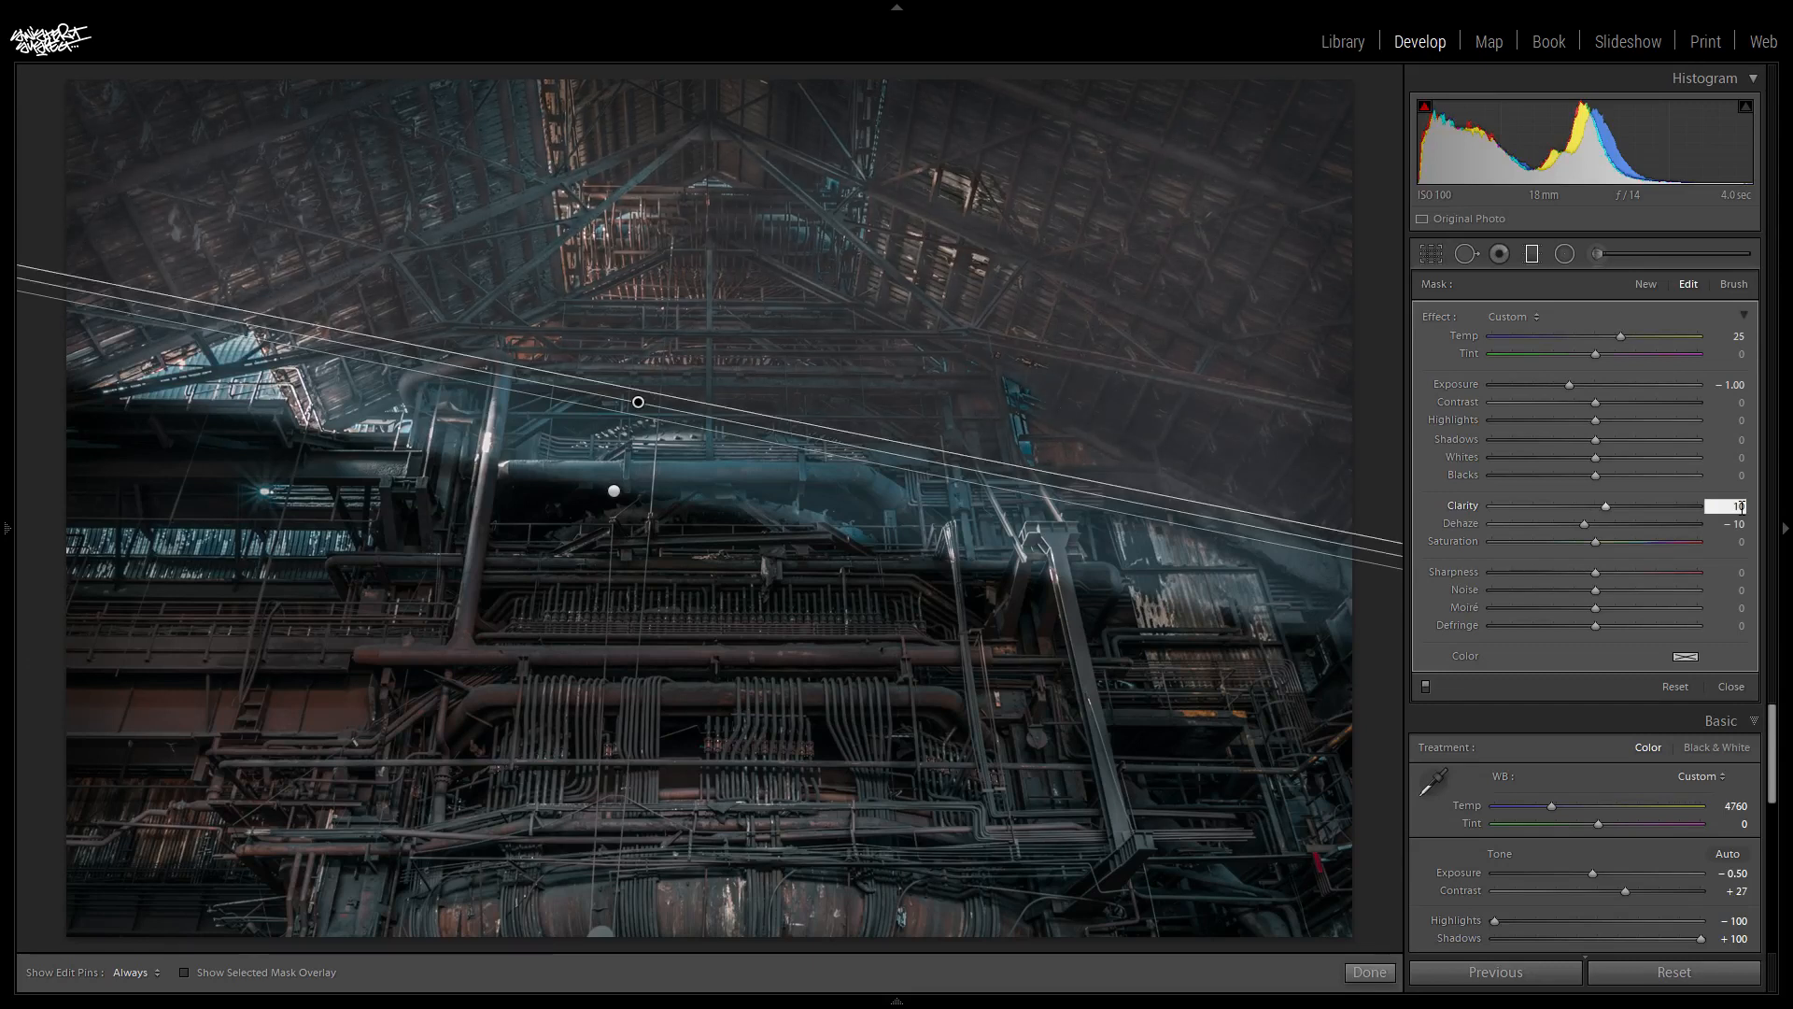
key("Return")
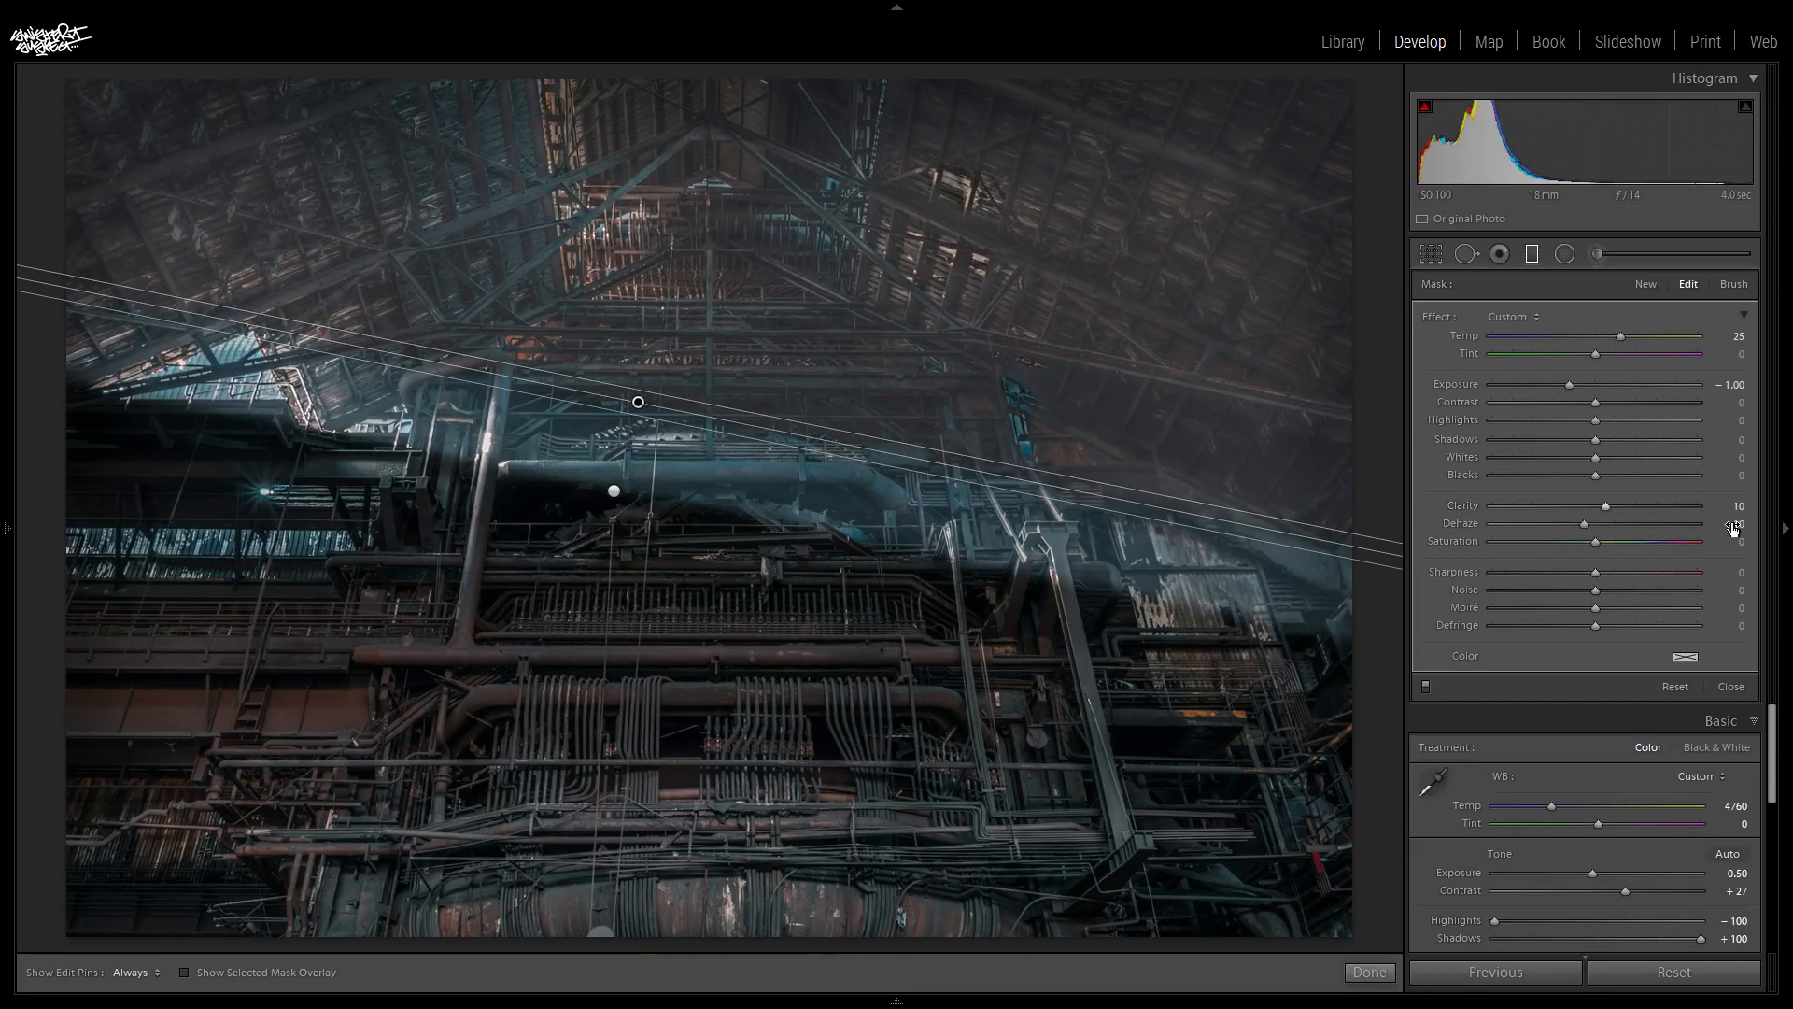
left_click(1738, 524)
type("10")
key("Return")
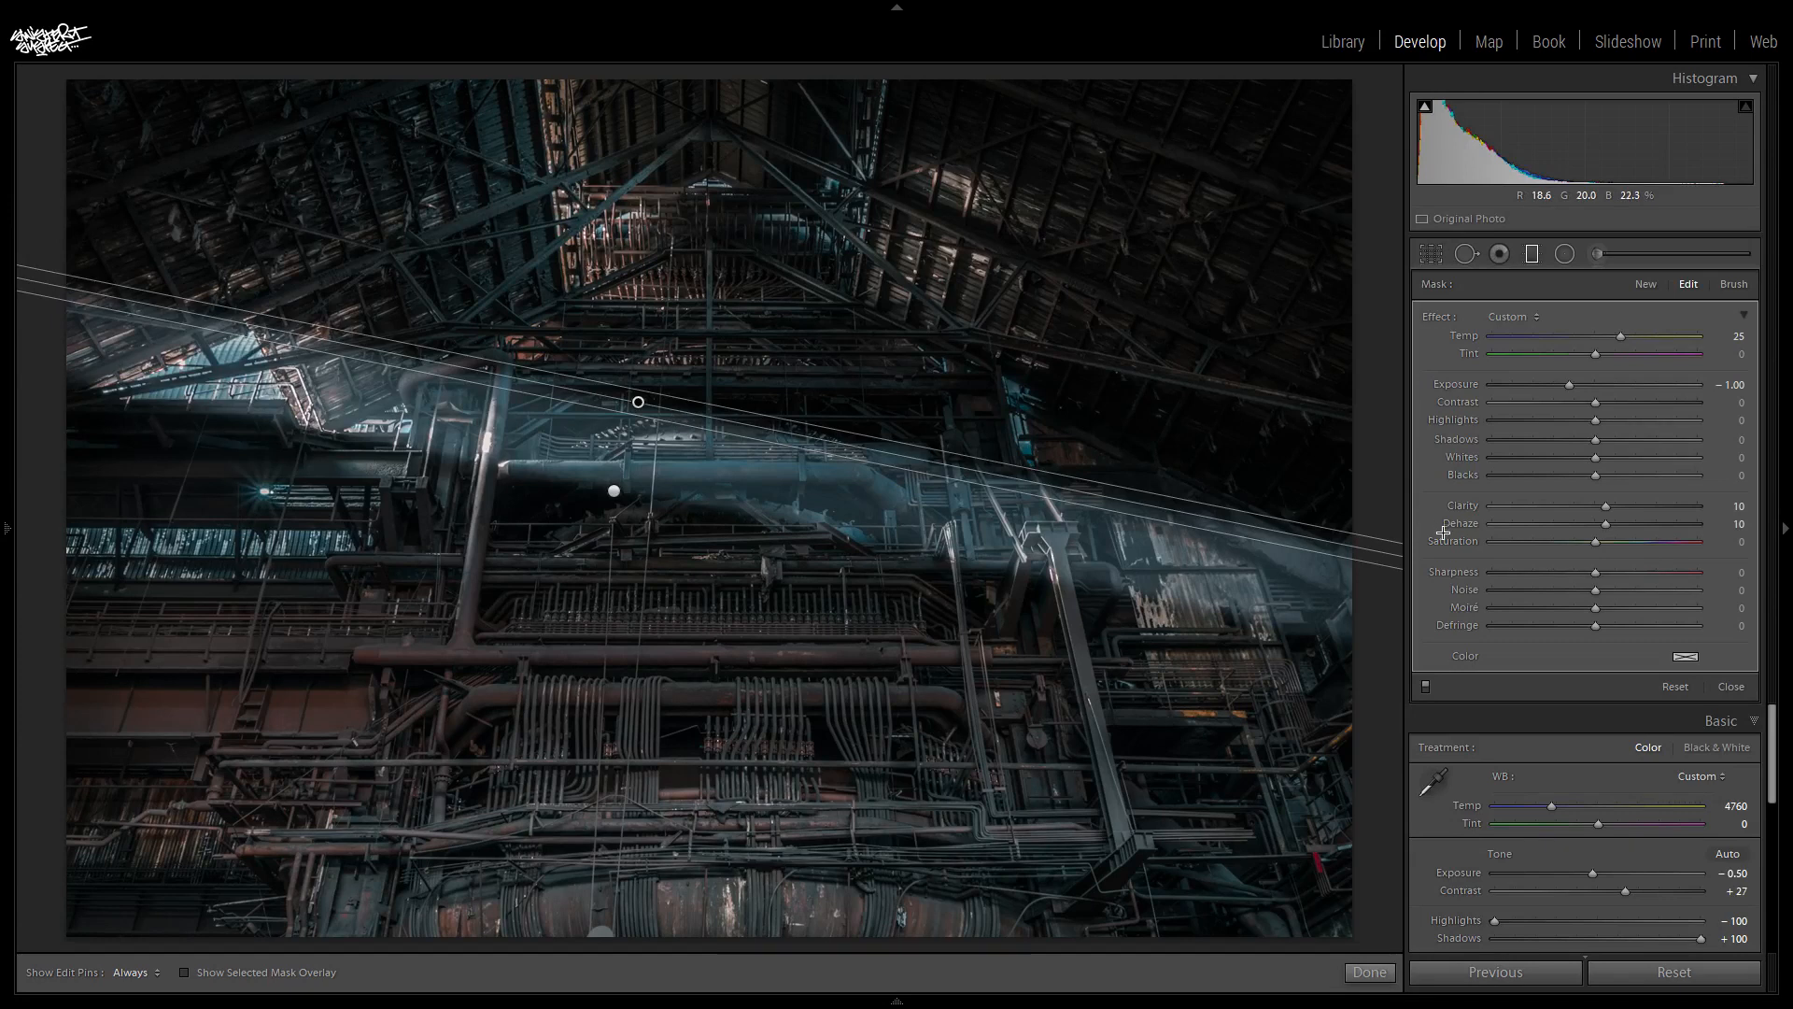
- Tilt the duplicated filter slightly flatter, nudge it up a little and close the graduated filter tool
left_click_drag(1395, 555, 1411, 548)
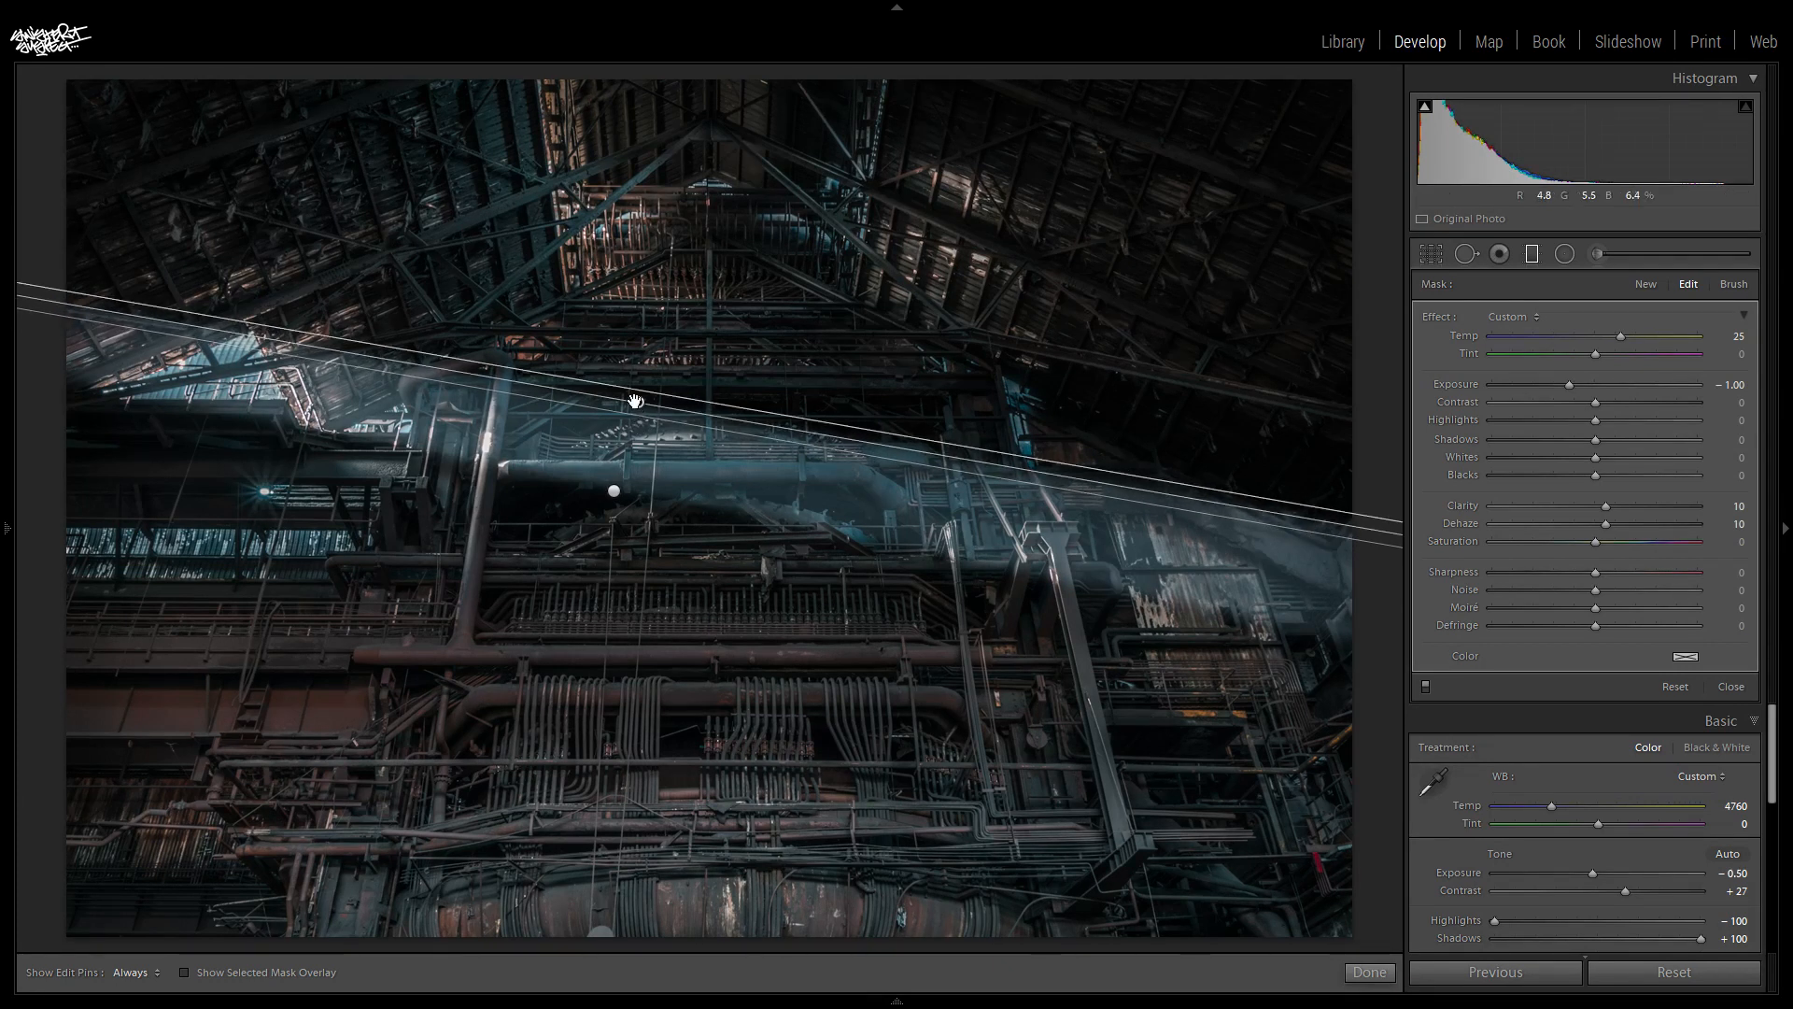
left_click_drag(636, 402, 645, 397)
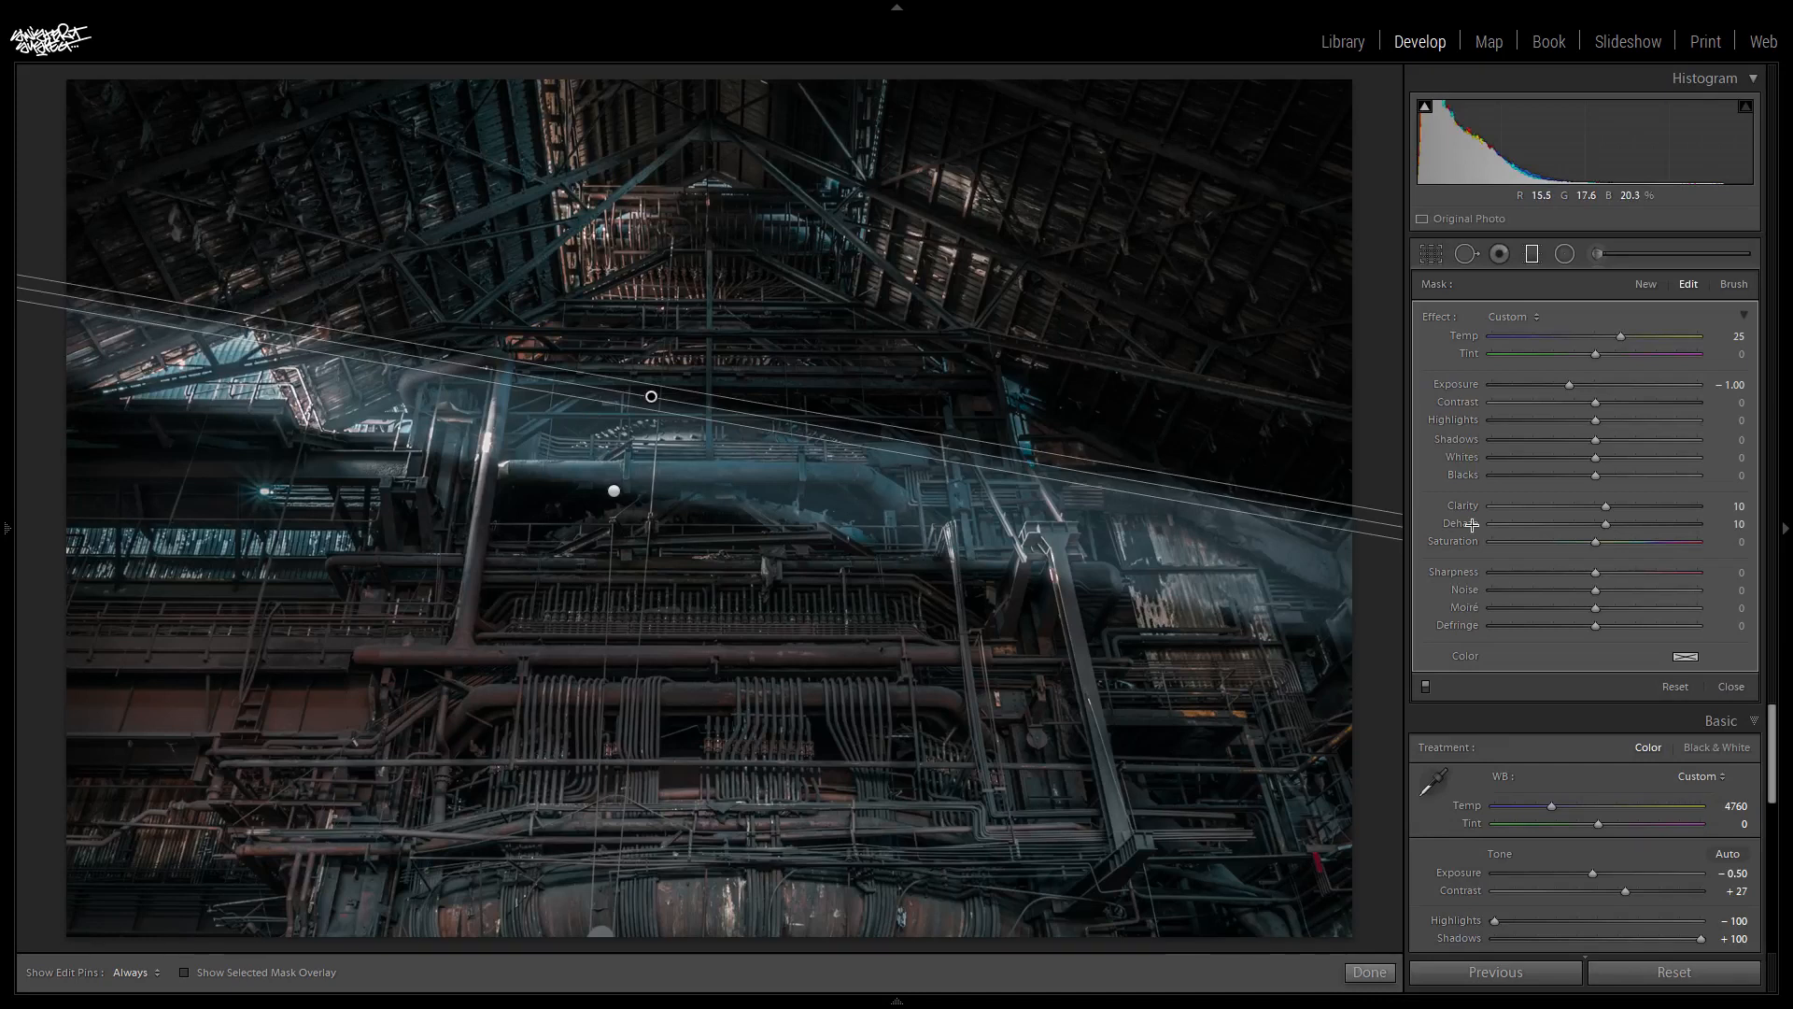
left_click(1536, 250)
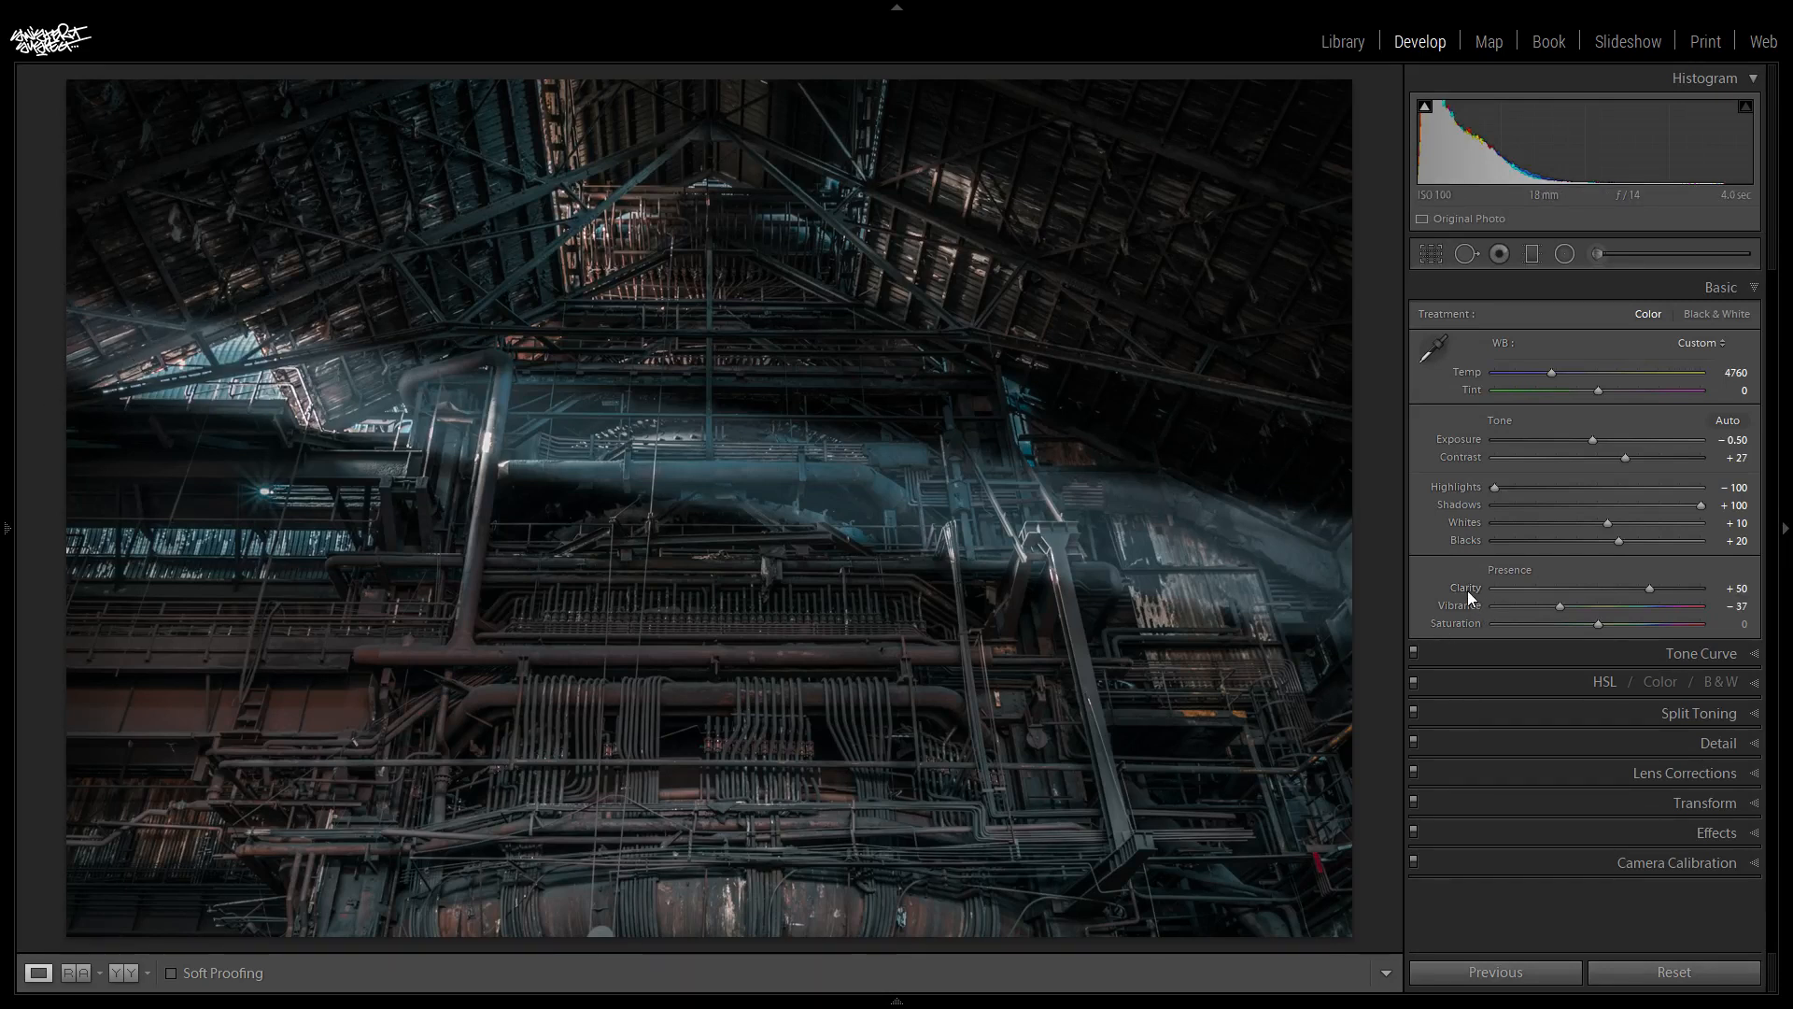
- Select the lower, brightening graduated filter and erase its haze at the photo's far left edge with its eraser brush
left_click(1598, 254)
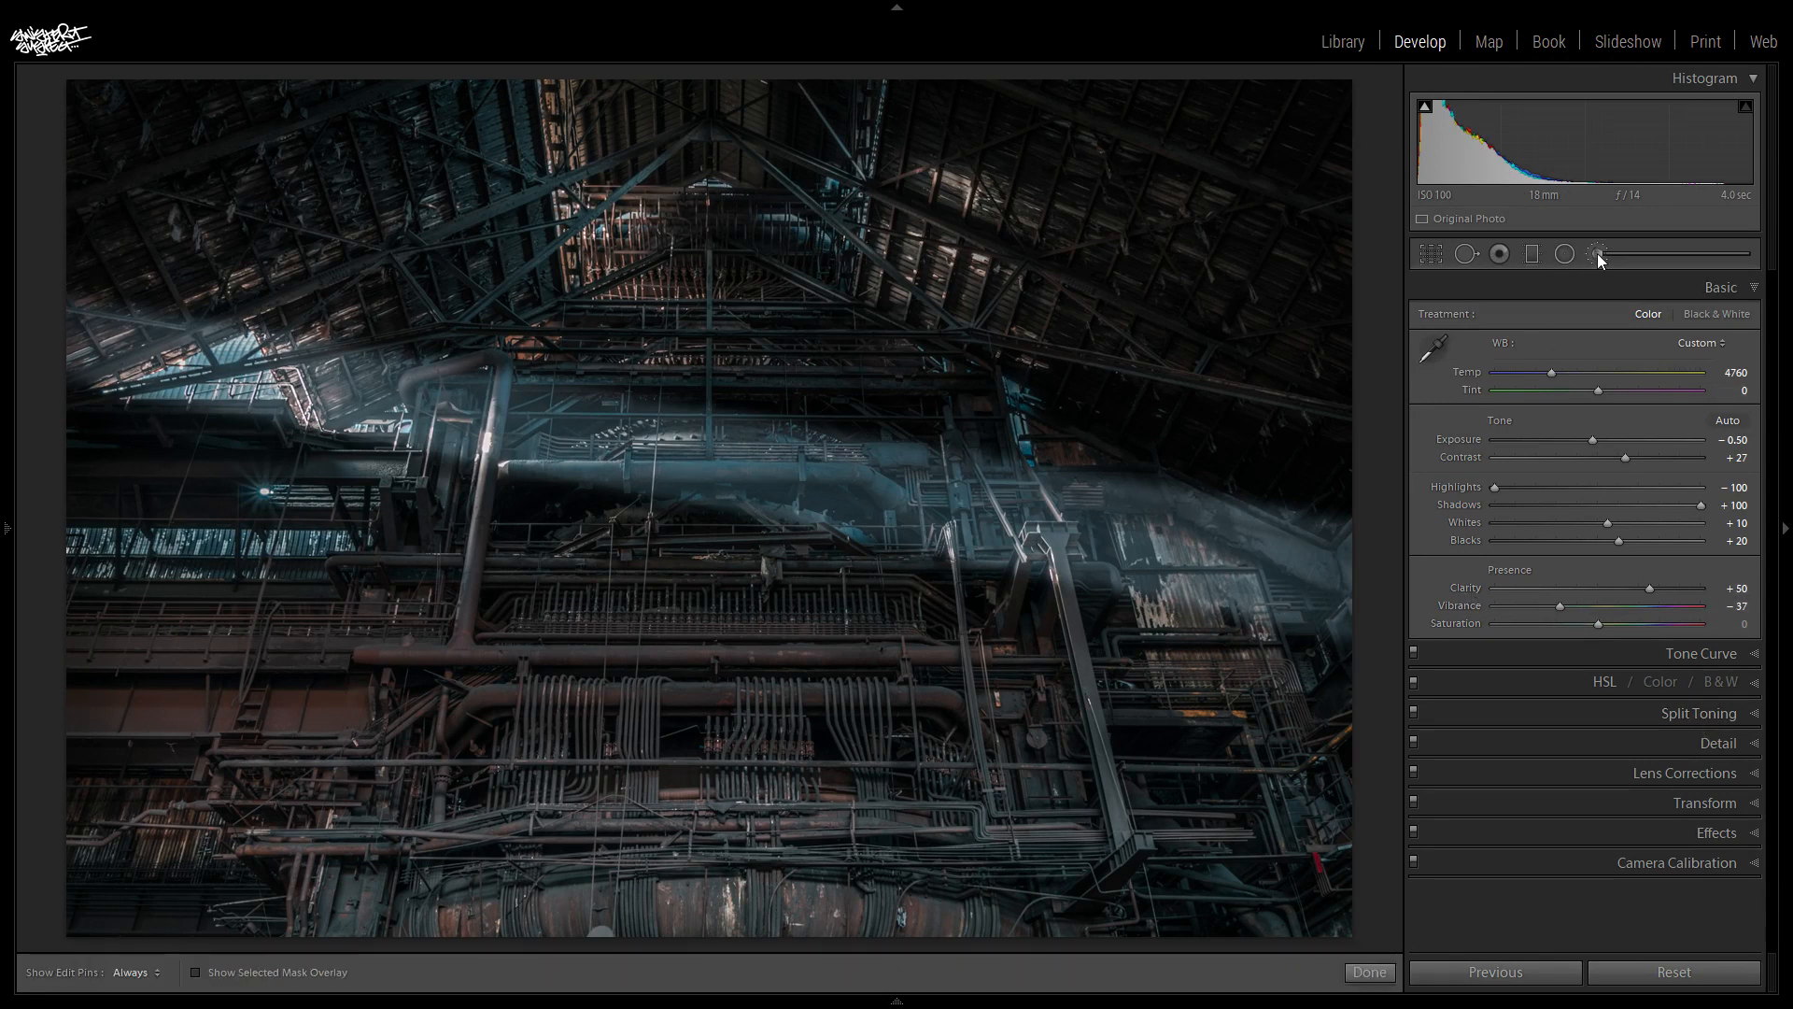
left_click(1533, 255)
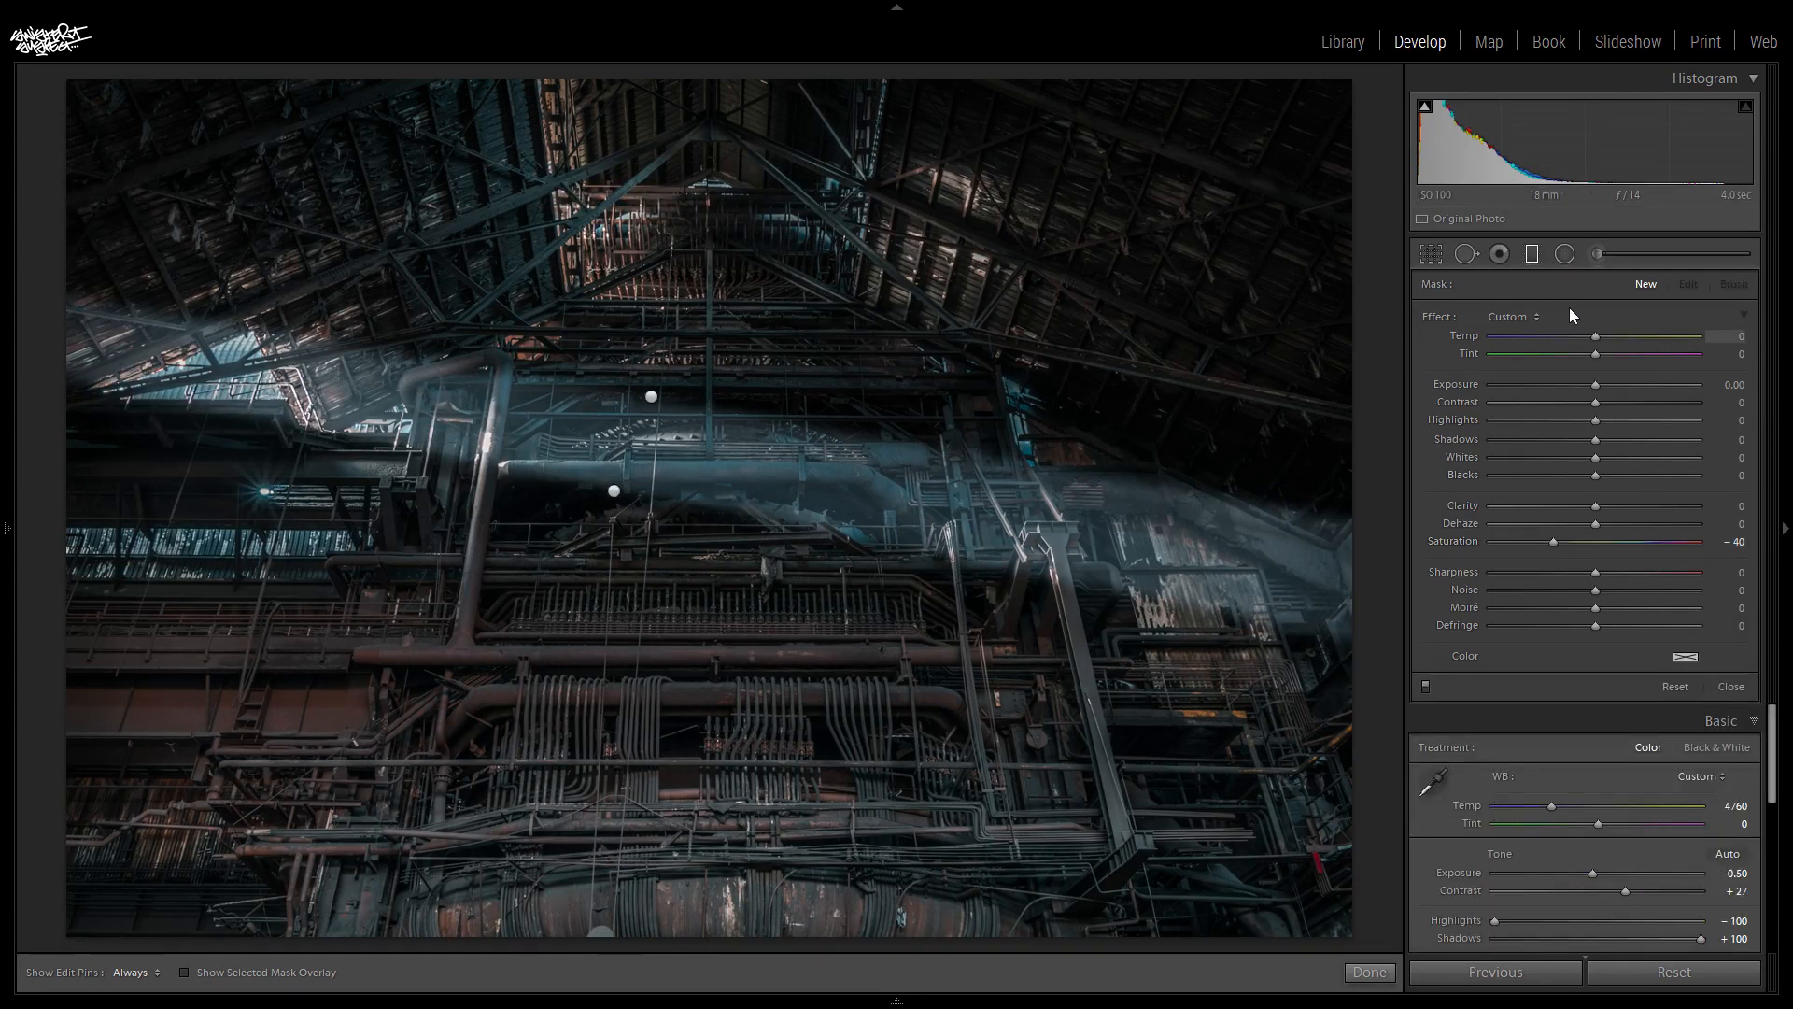
left_click(616, 492)
left_click(1733, 284)
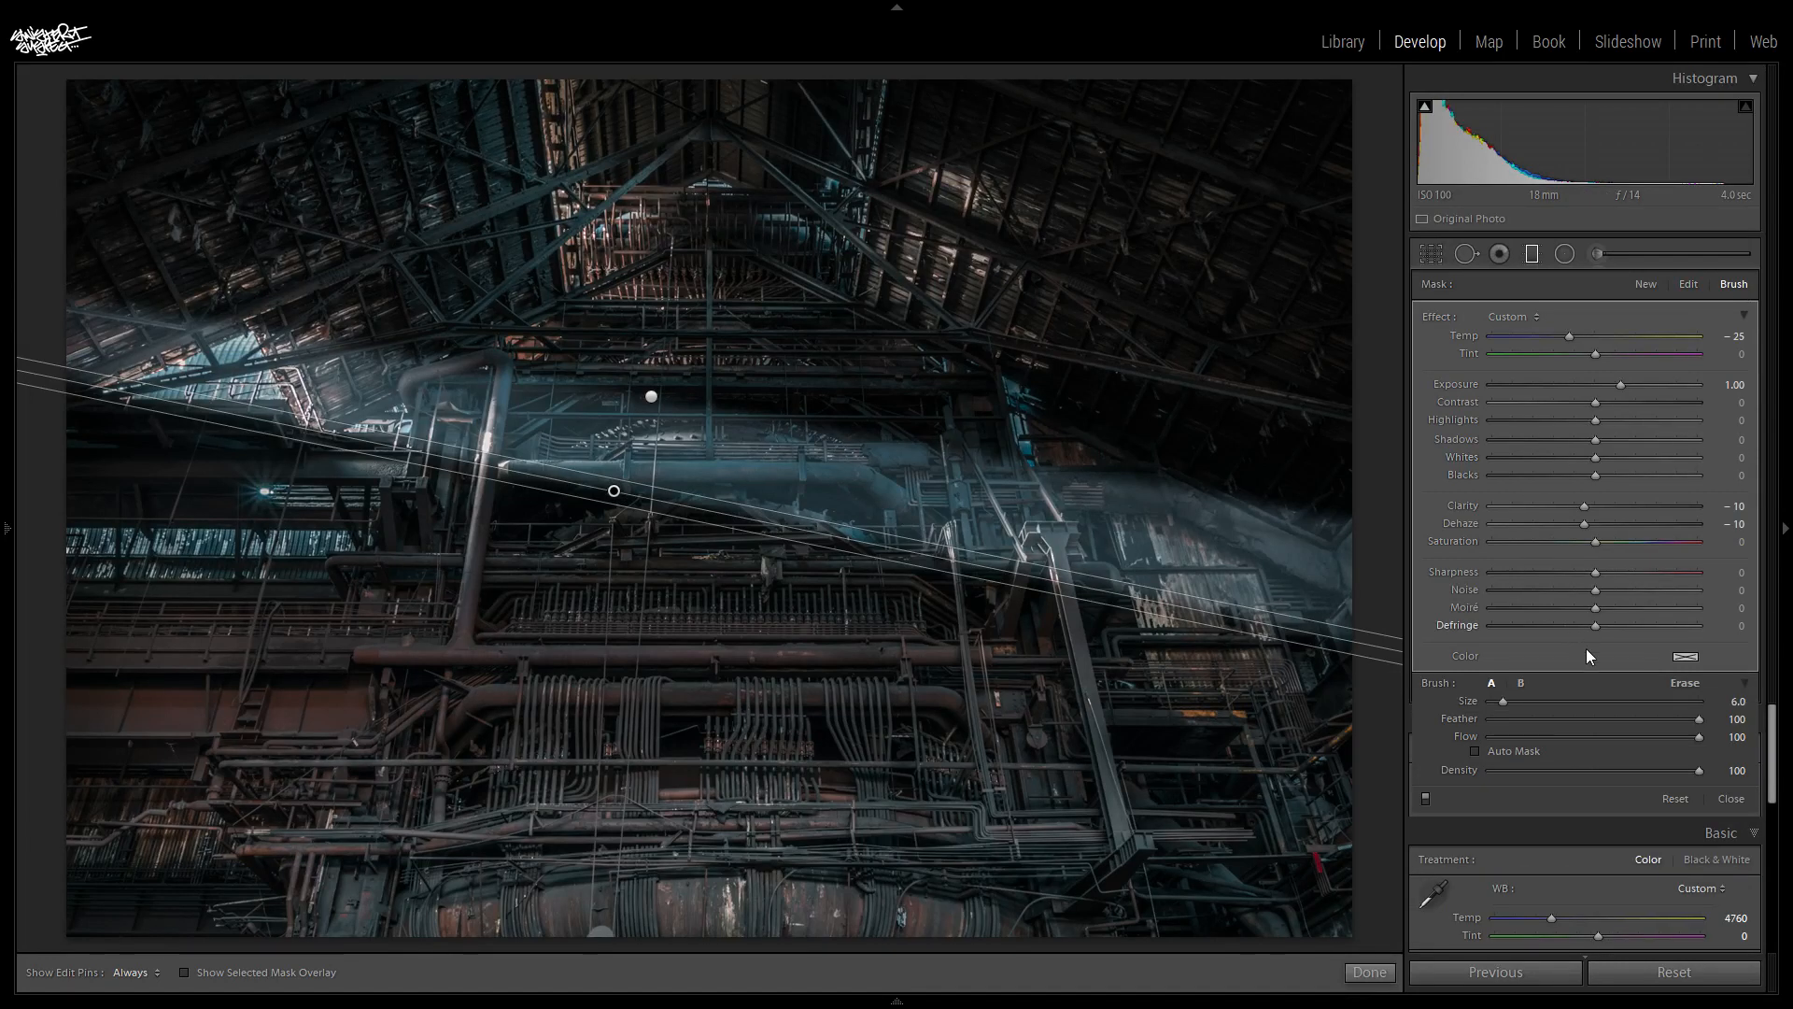
left_click(1696, 687)
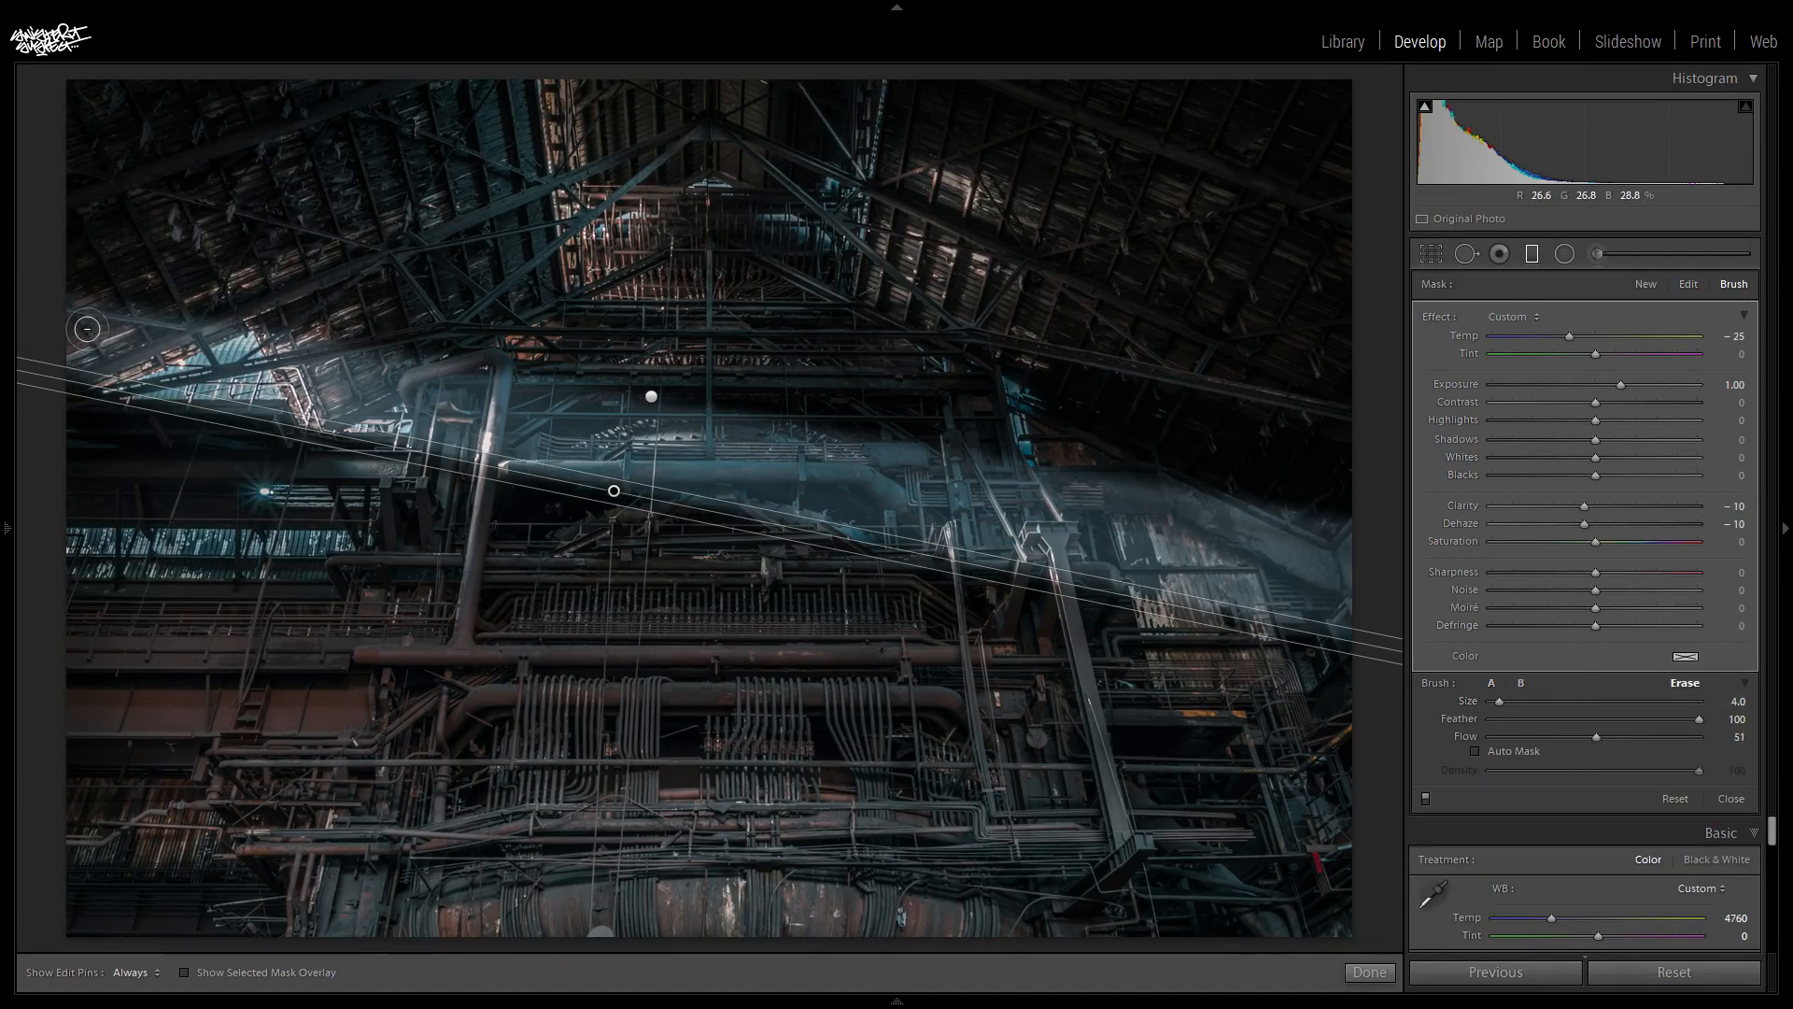
key("h")
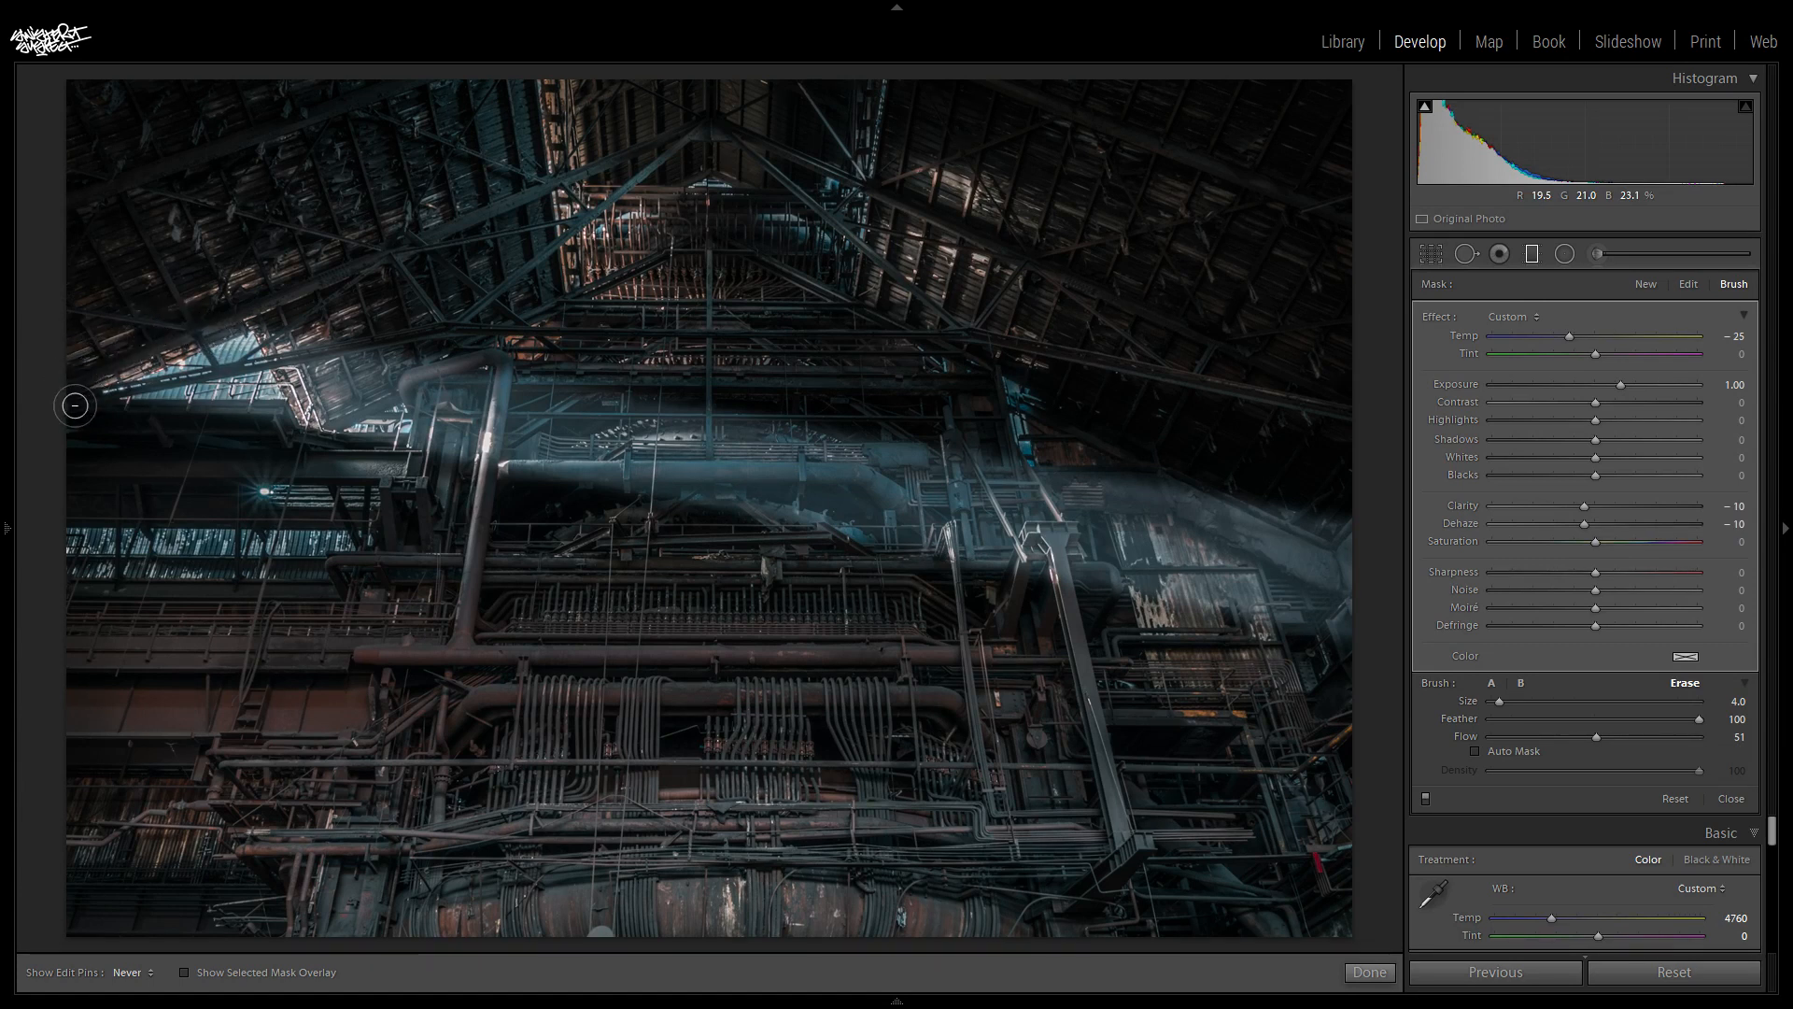
left_click_drag(194, 342, 24, 418)
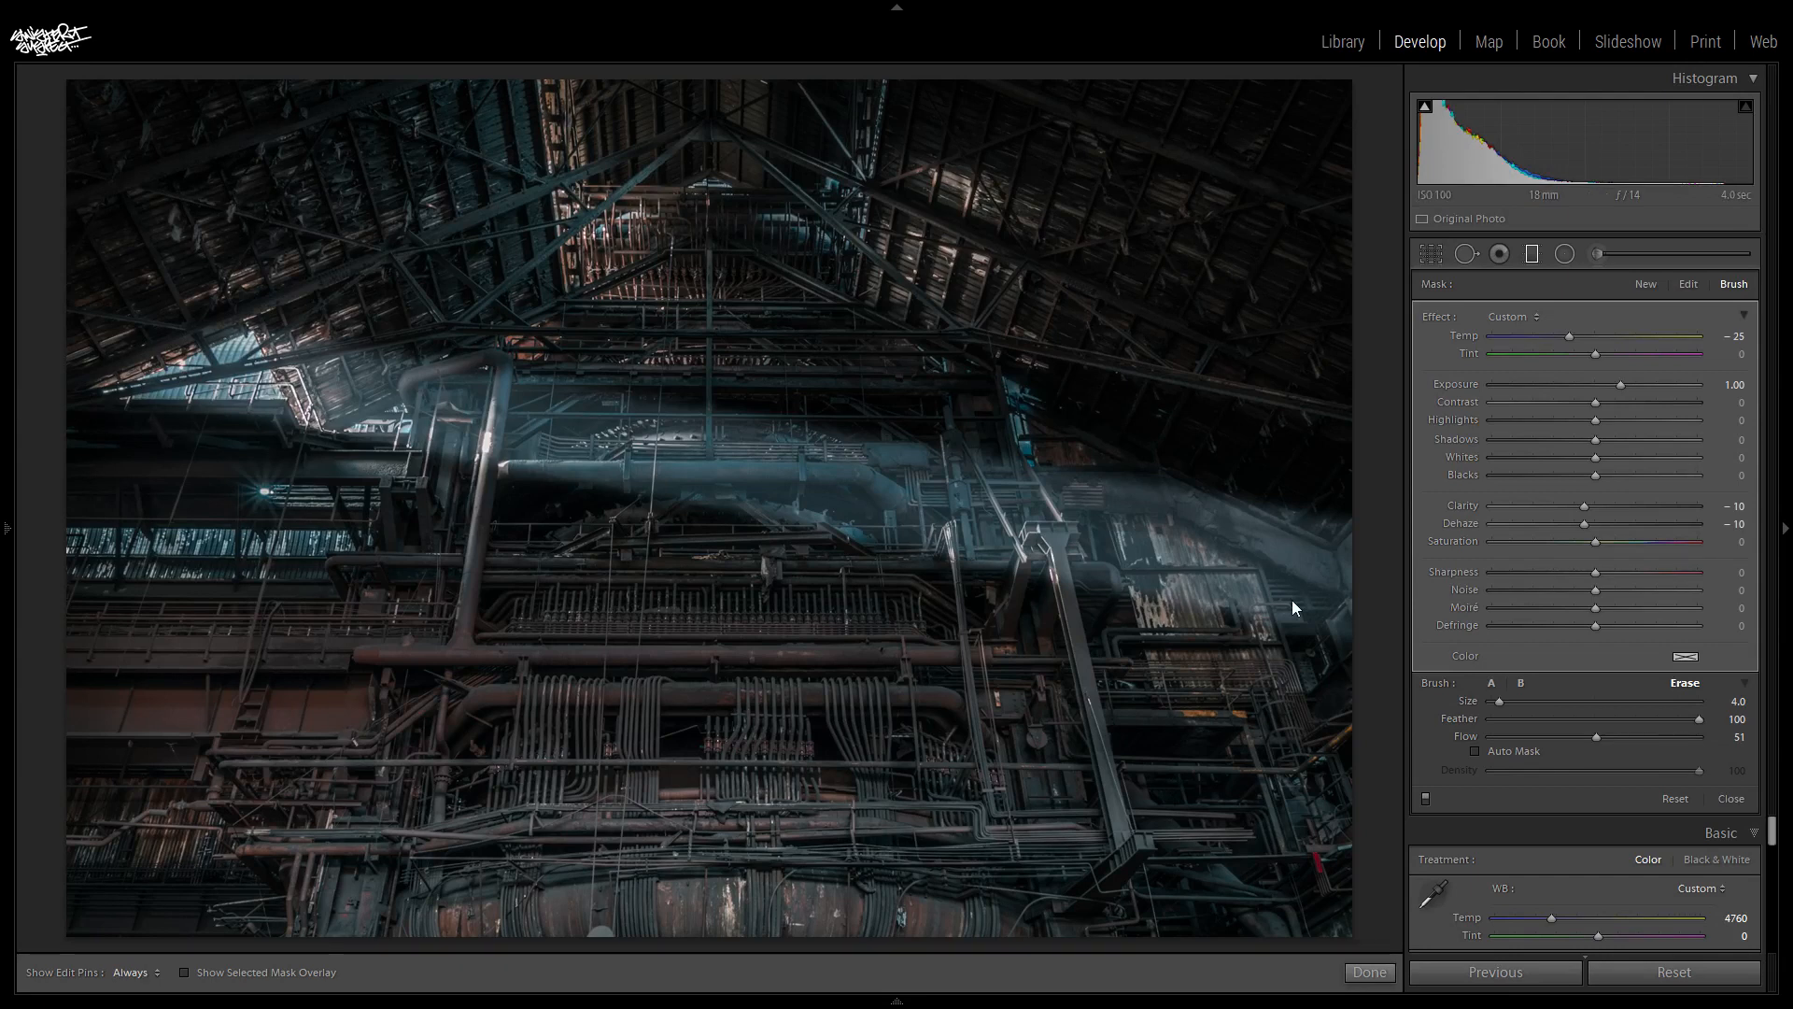
key("m")
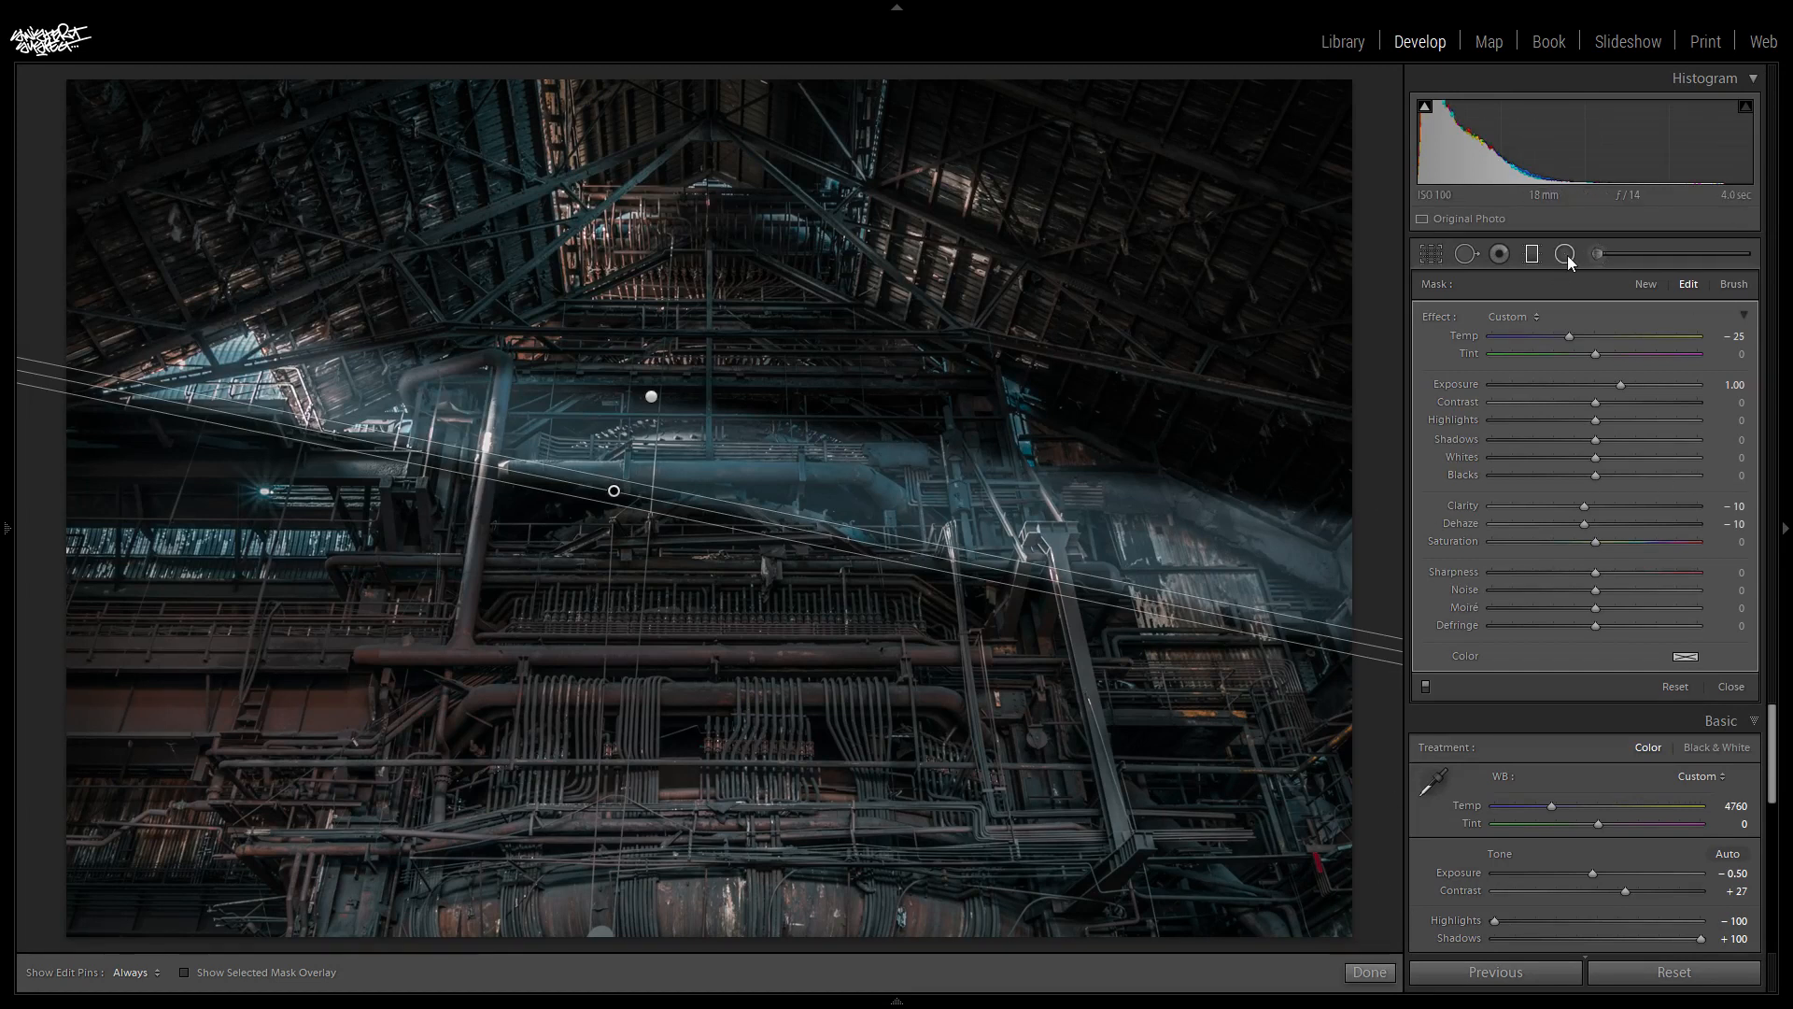
- Reduce the lower graduated filter's Exposure to 0.3
left_click(1734, 385)
type("0.3")
key("Return")
- Set the upper, darkening graduated filter's Exposure to −0.50 and close the graduated filter tool
left_click(650, 395)
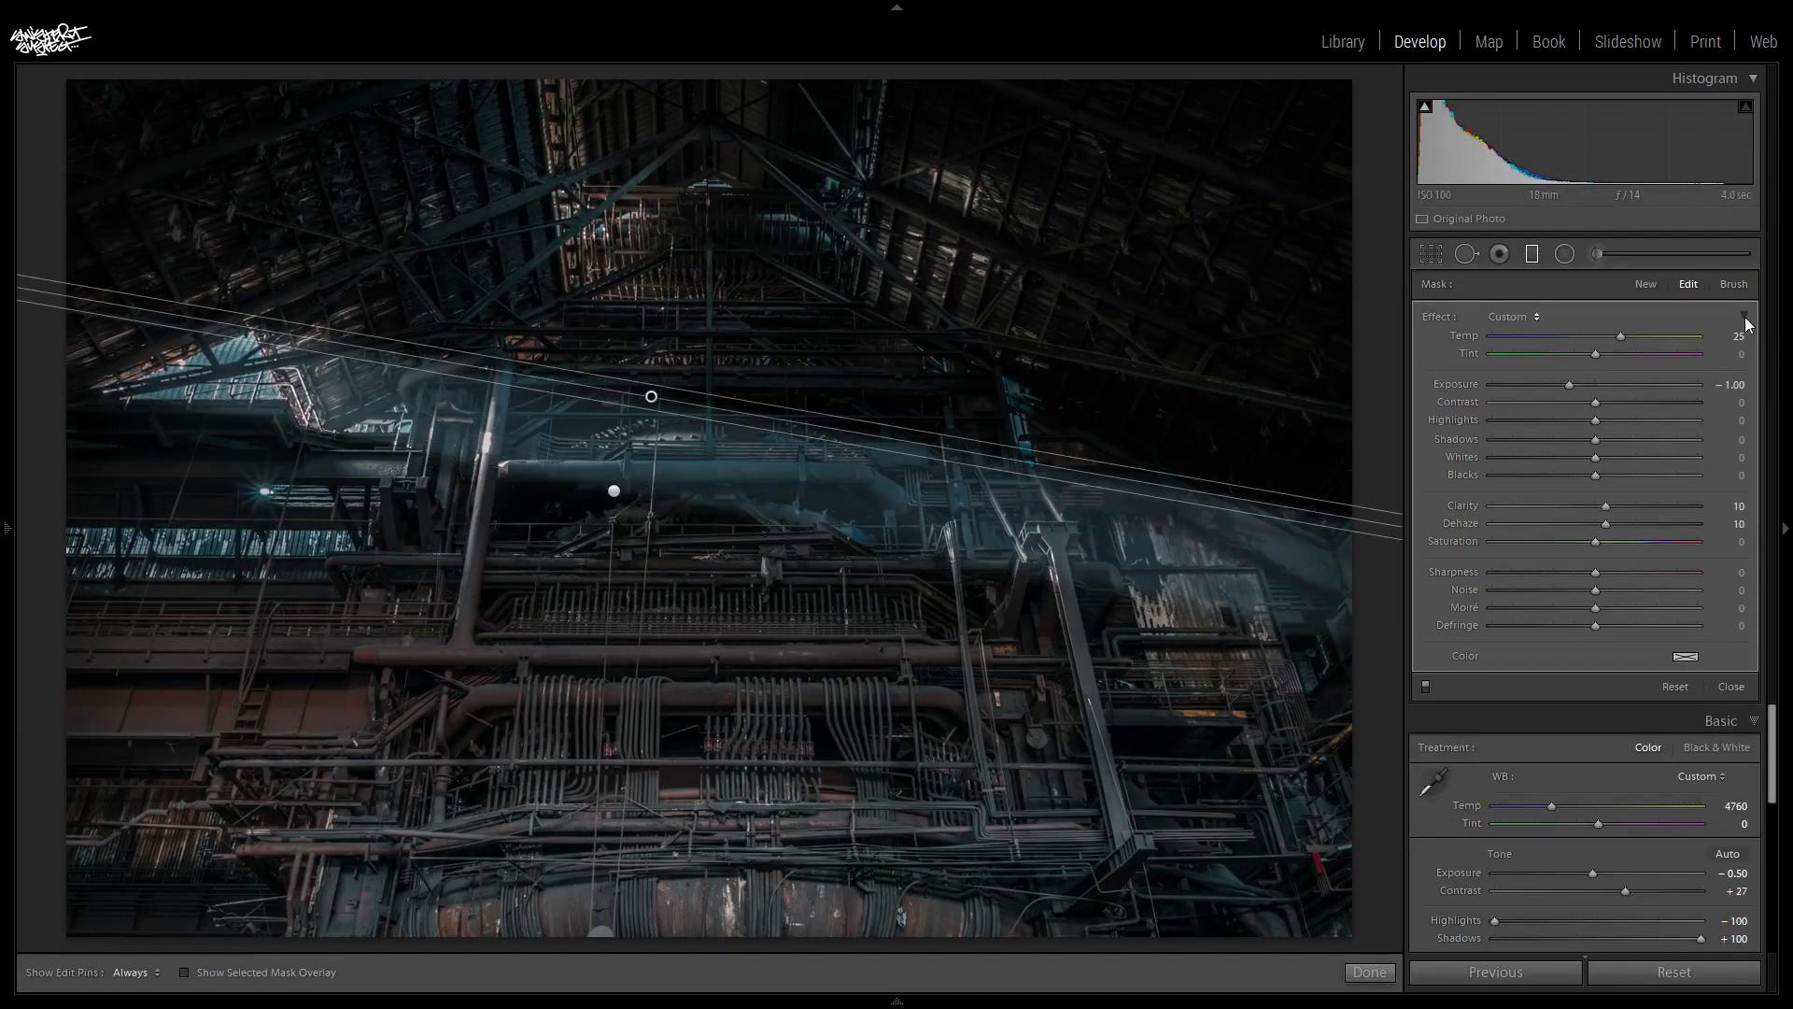
left_click(1734, 385)
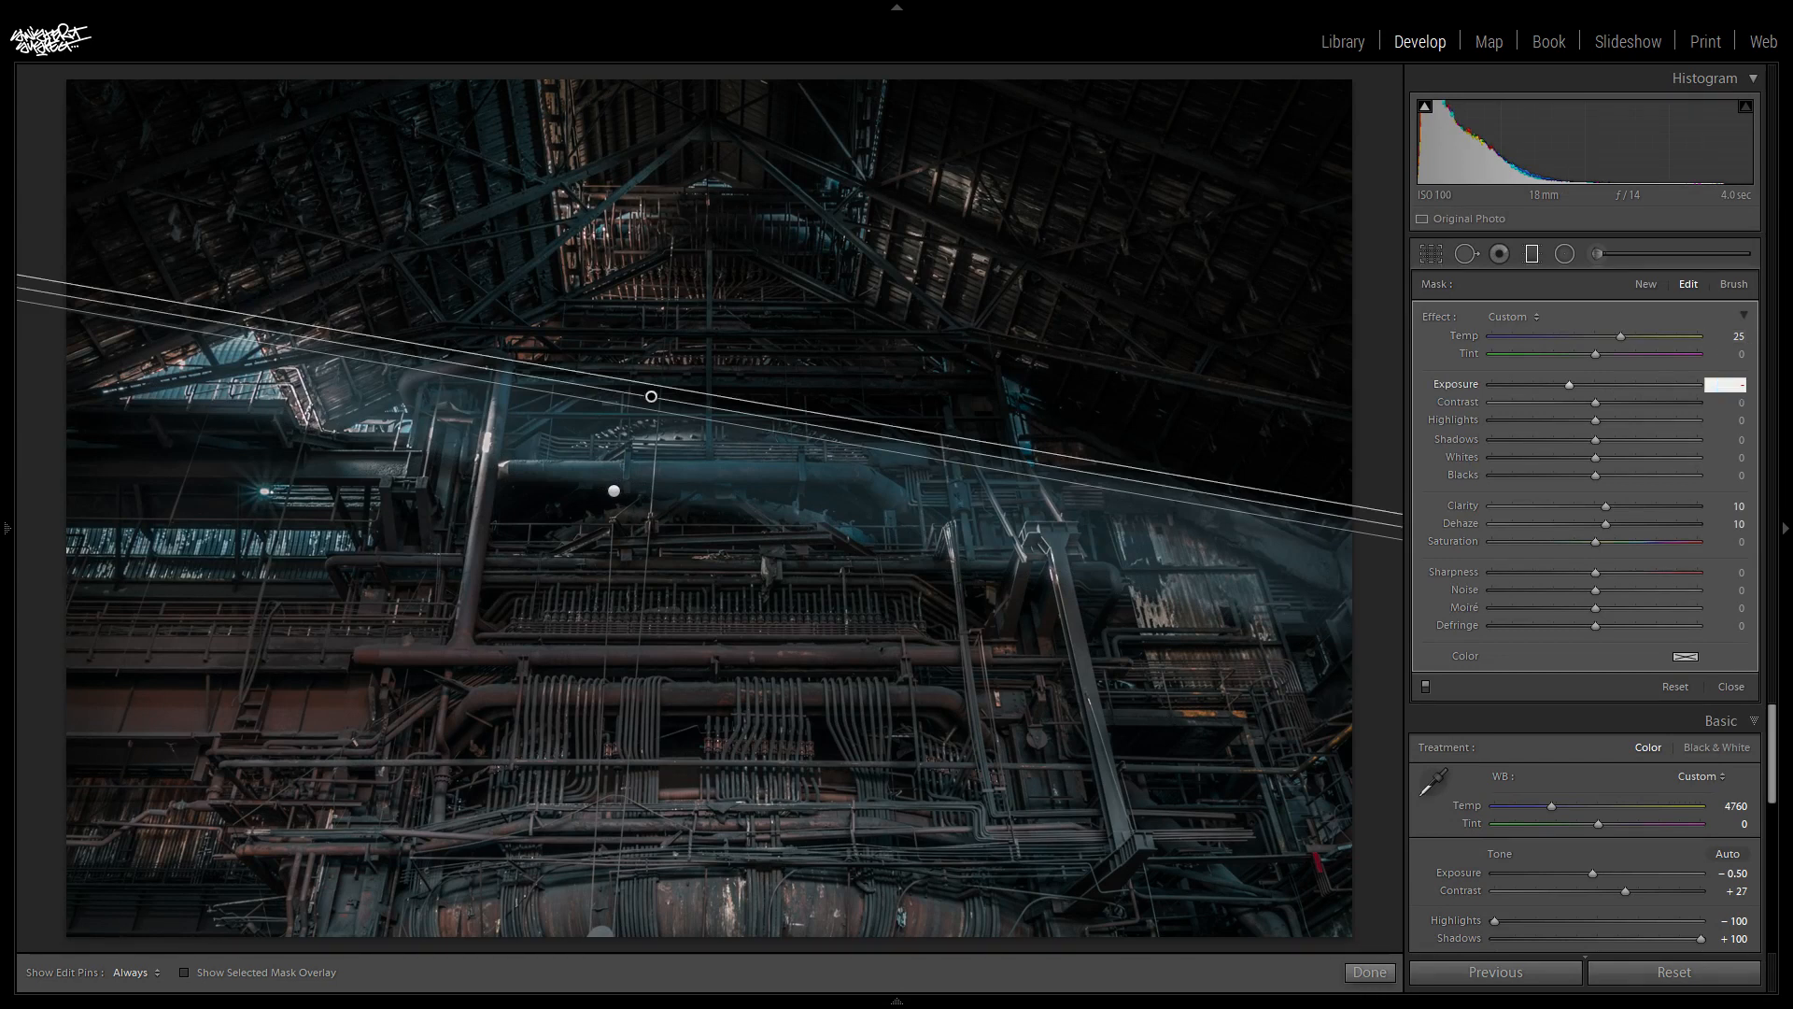
type("-0.5")
key("Return")
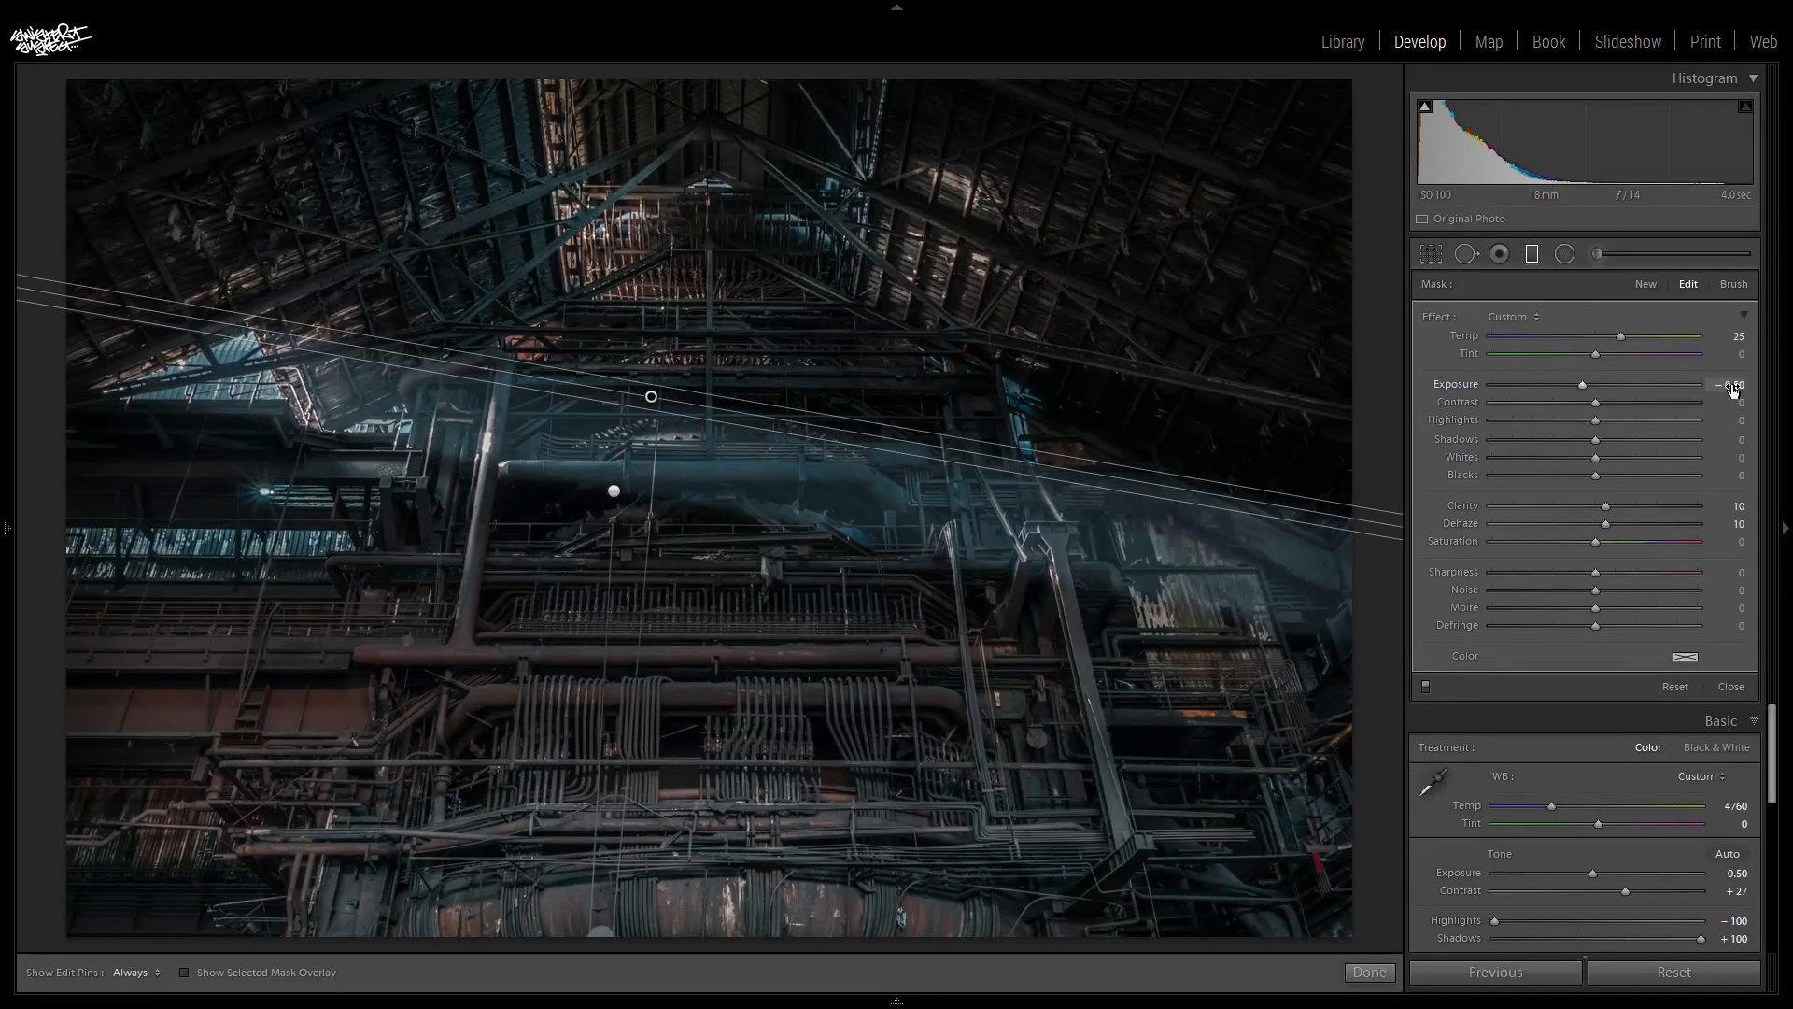
left_click(1645, 285)
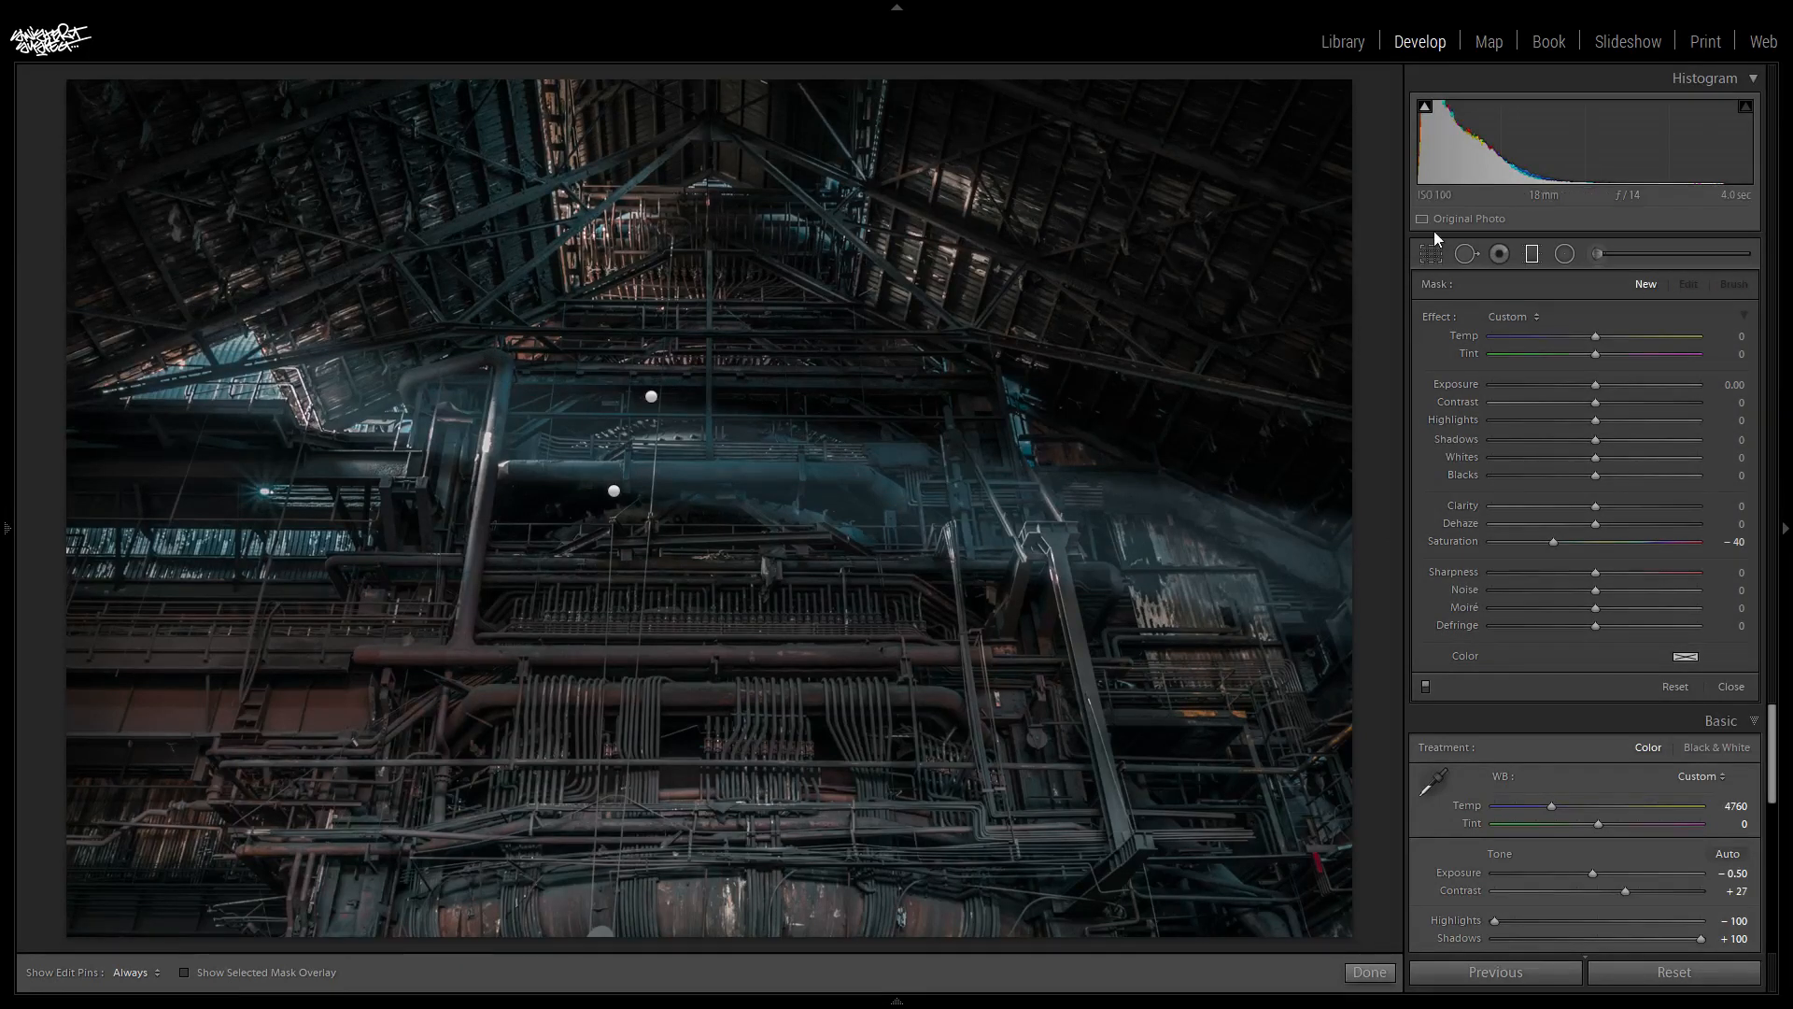
left_click(1529, 254)
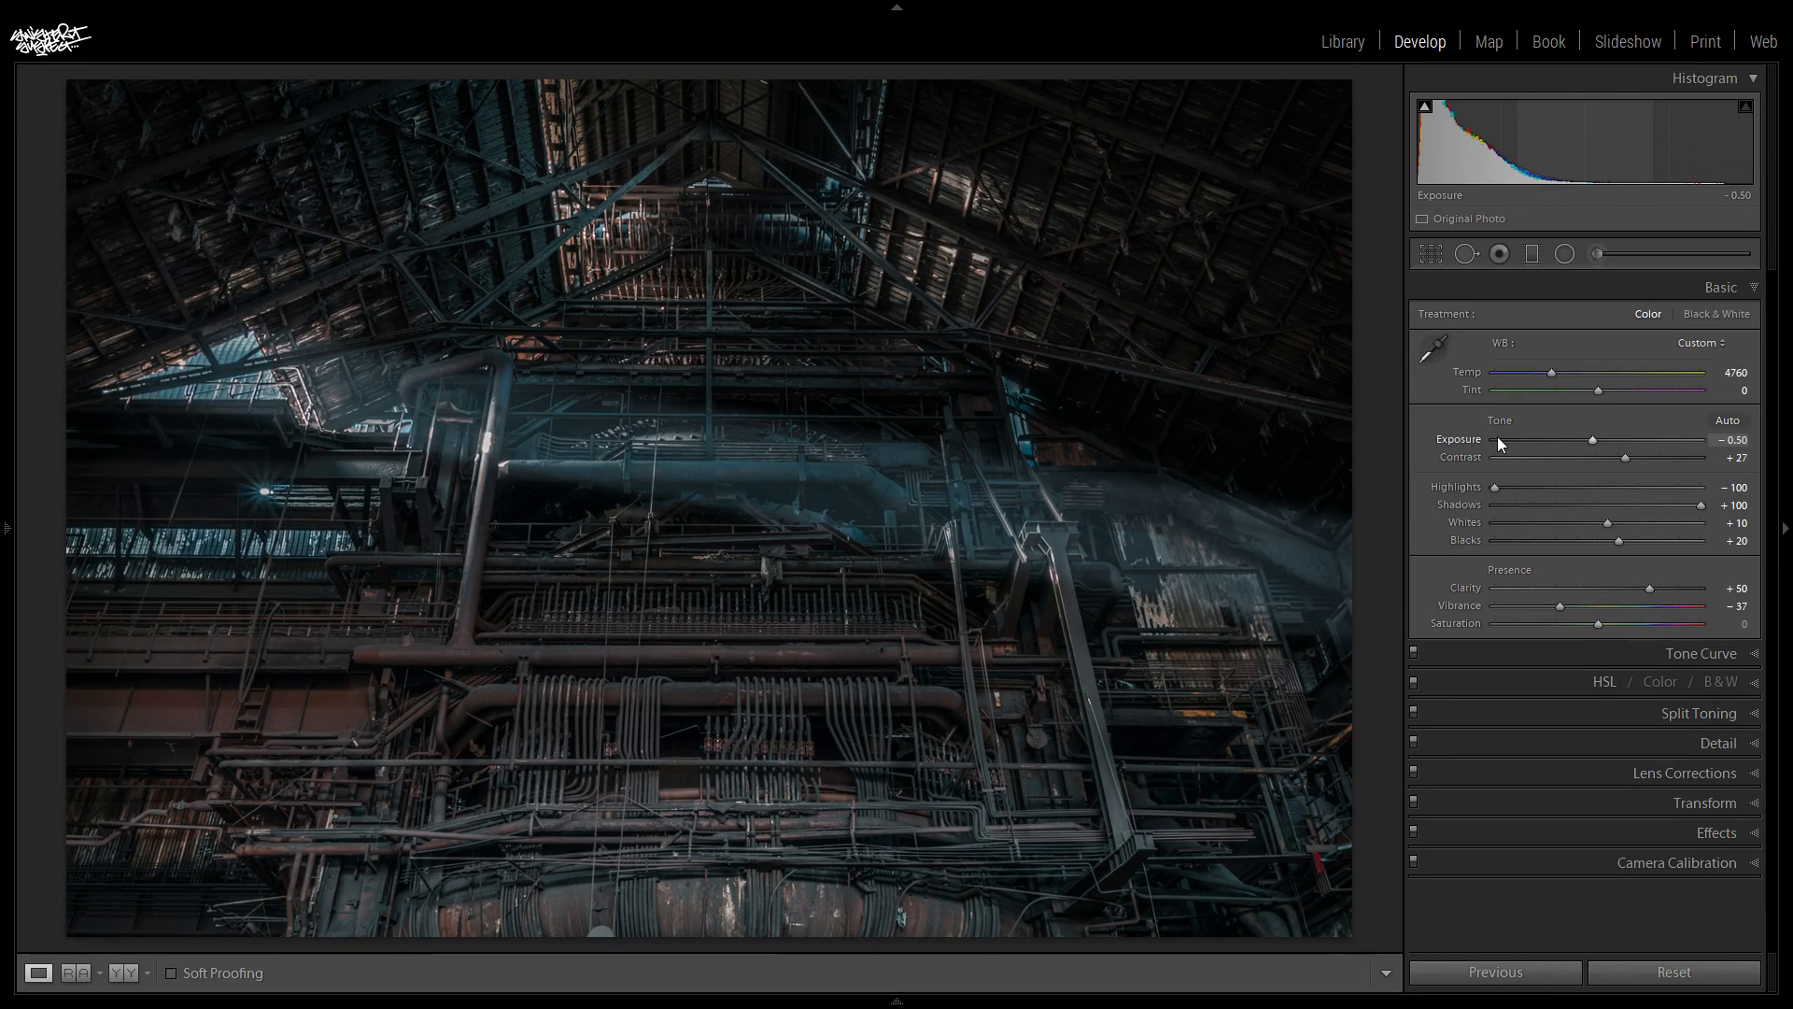
- Compare the edited photo with its unedited state several times, ending on the edited version
key("backslash")
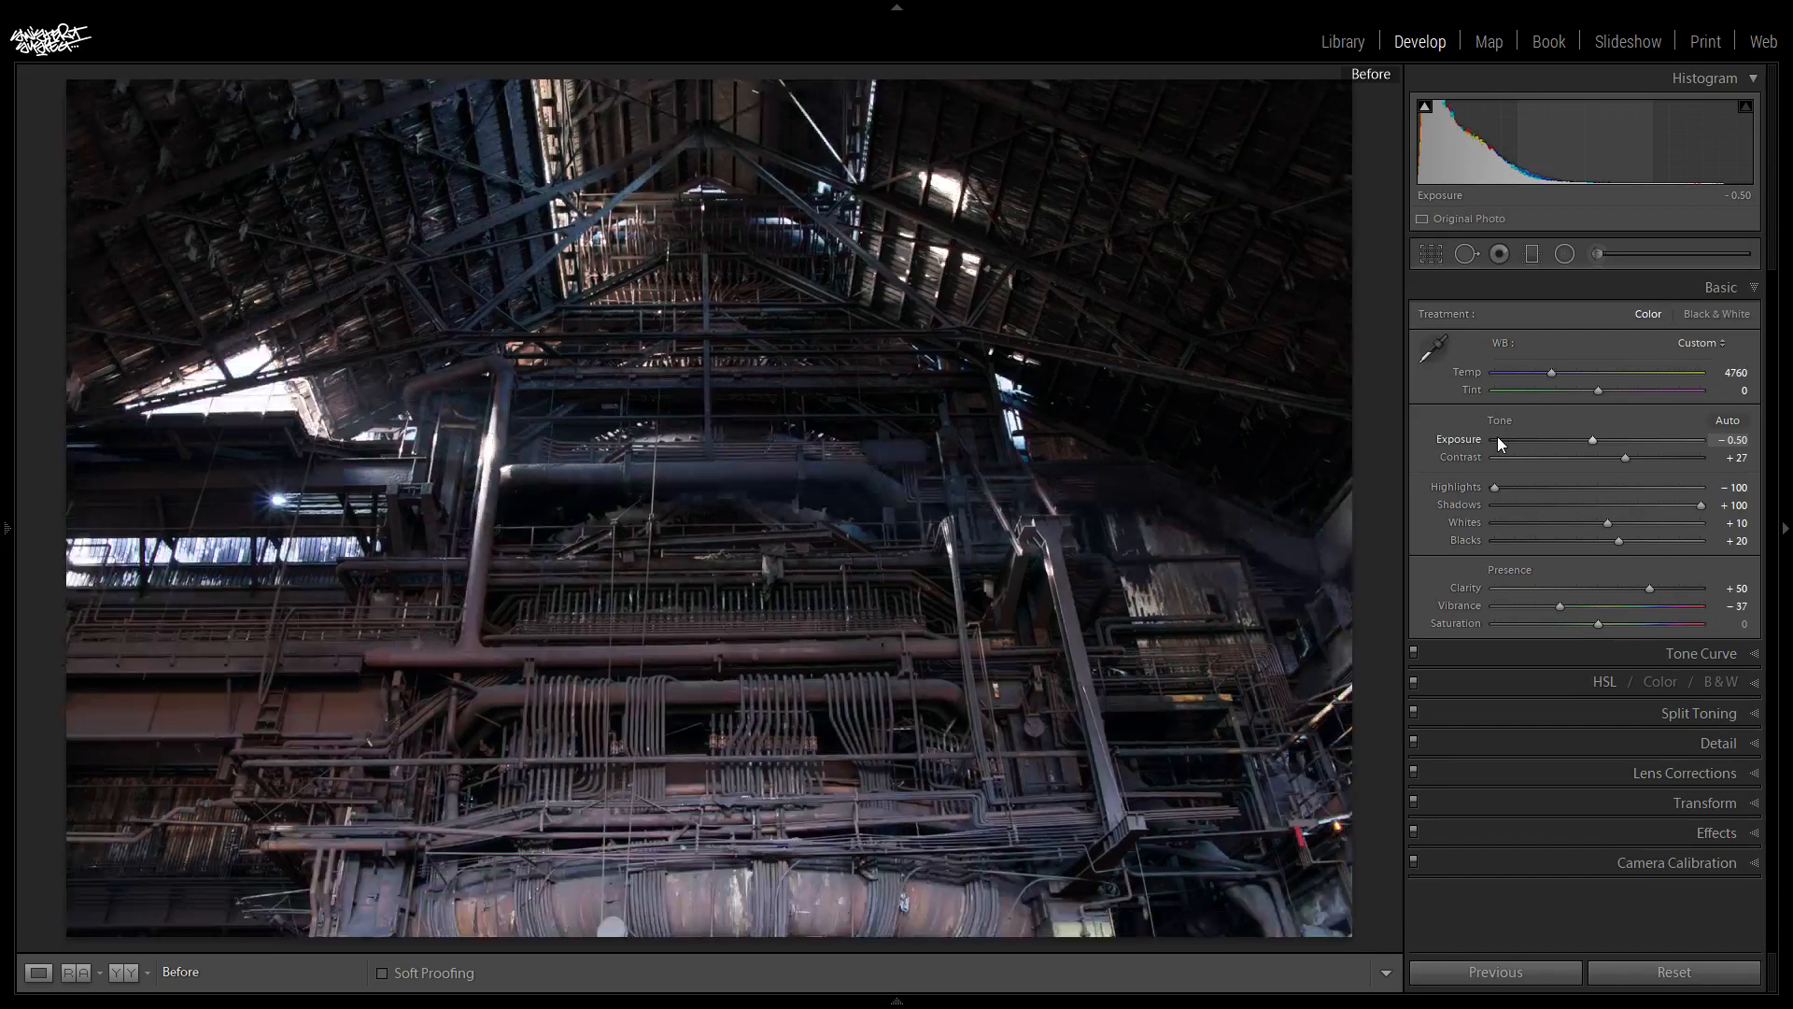
key("backslash")
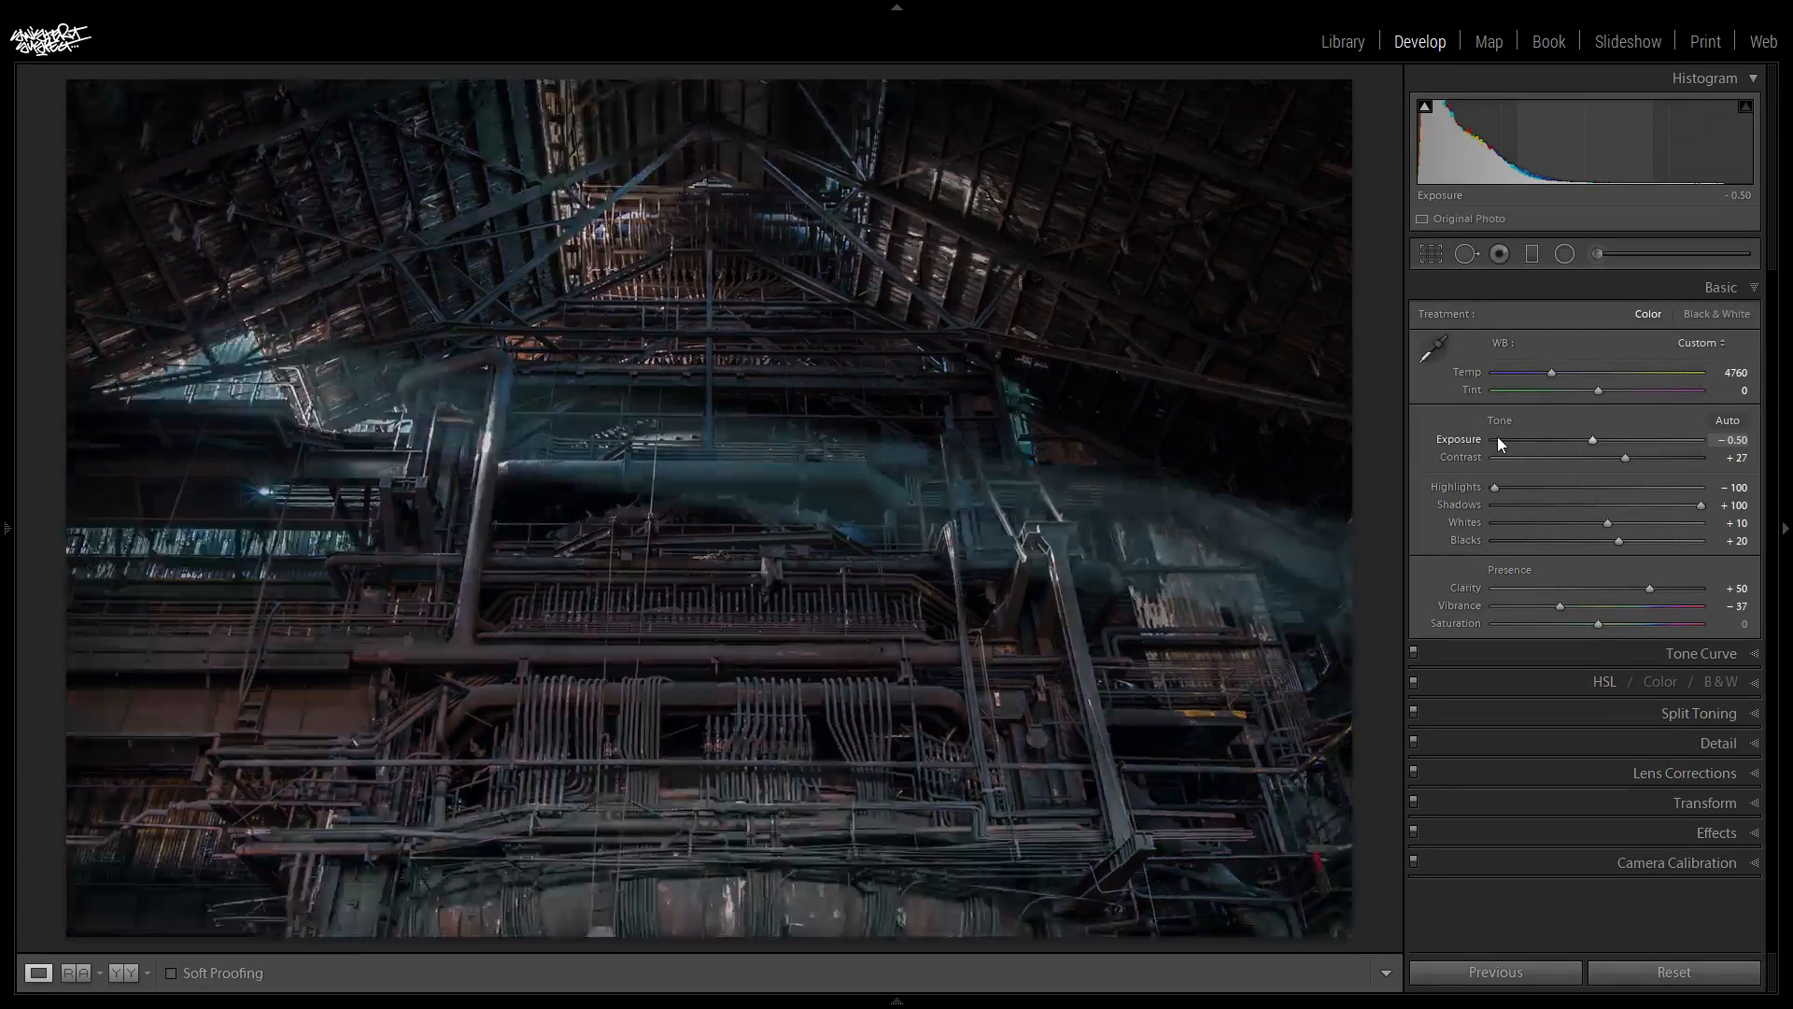
key("backslash")
key("backslash")
key("backslash")
key("backslash")
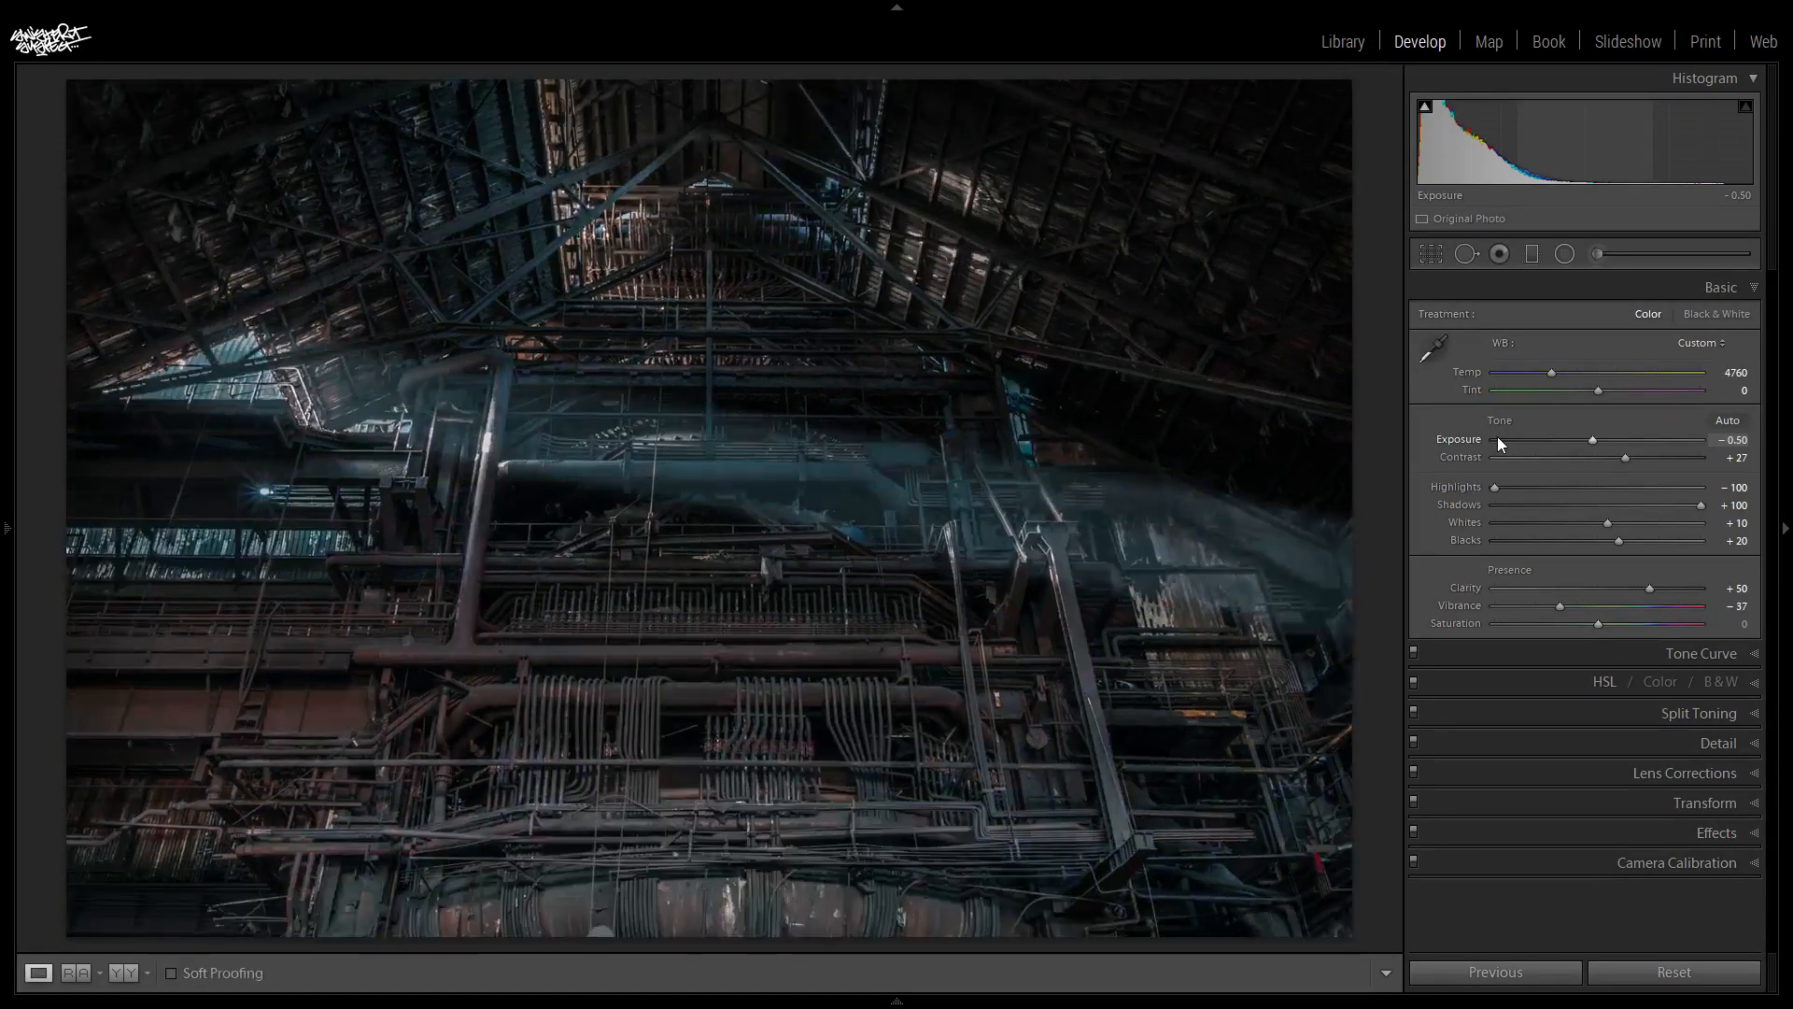
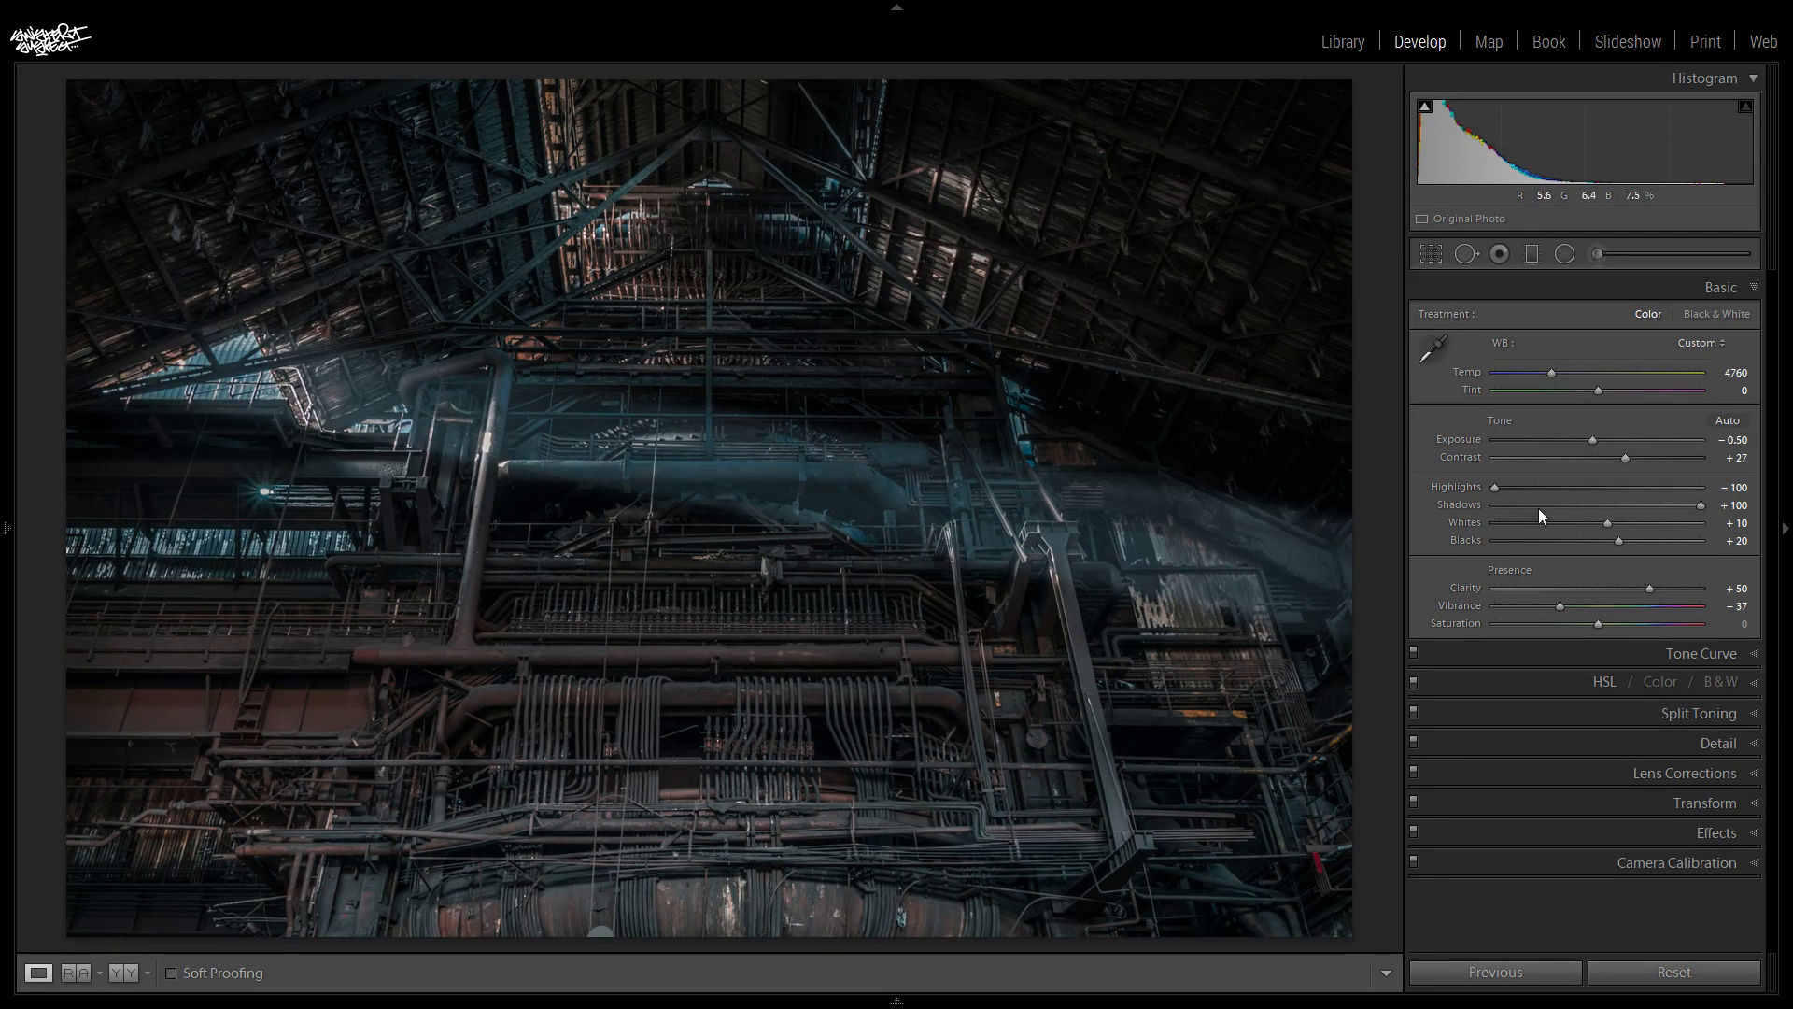
- Start an adjustment brush with Saturation reset to 0, Exposure 0.50 and a red colour tint at 75% saturation
left_click(1598, 253)
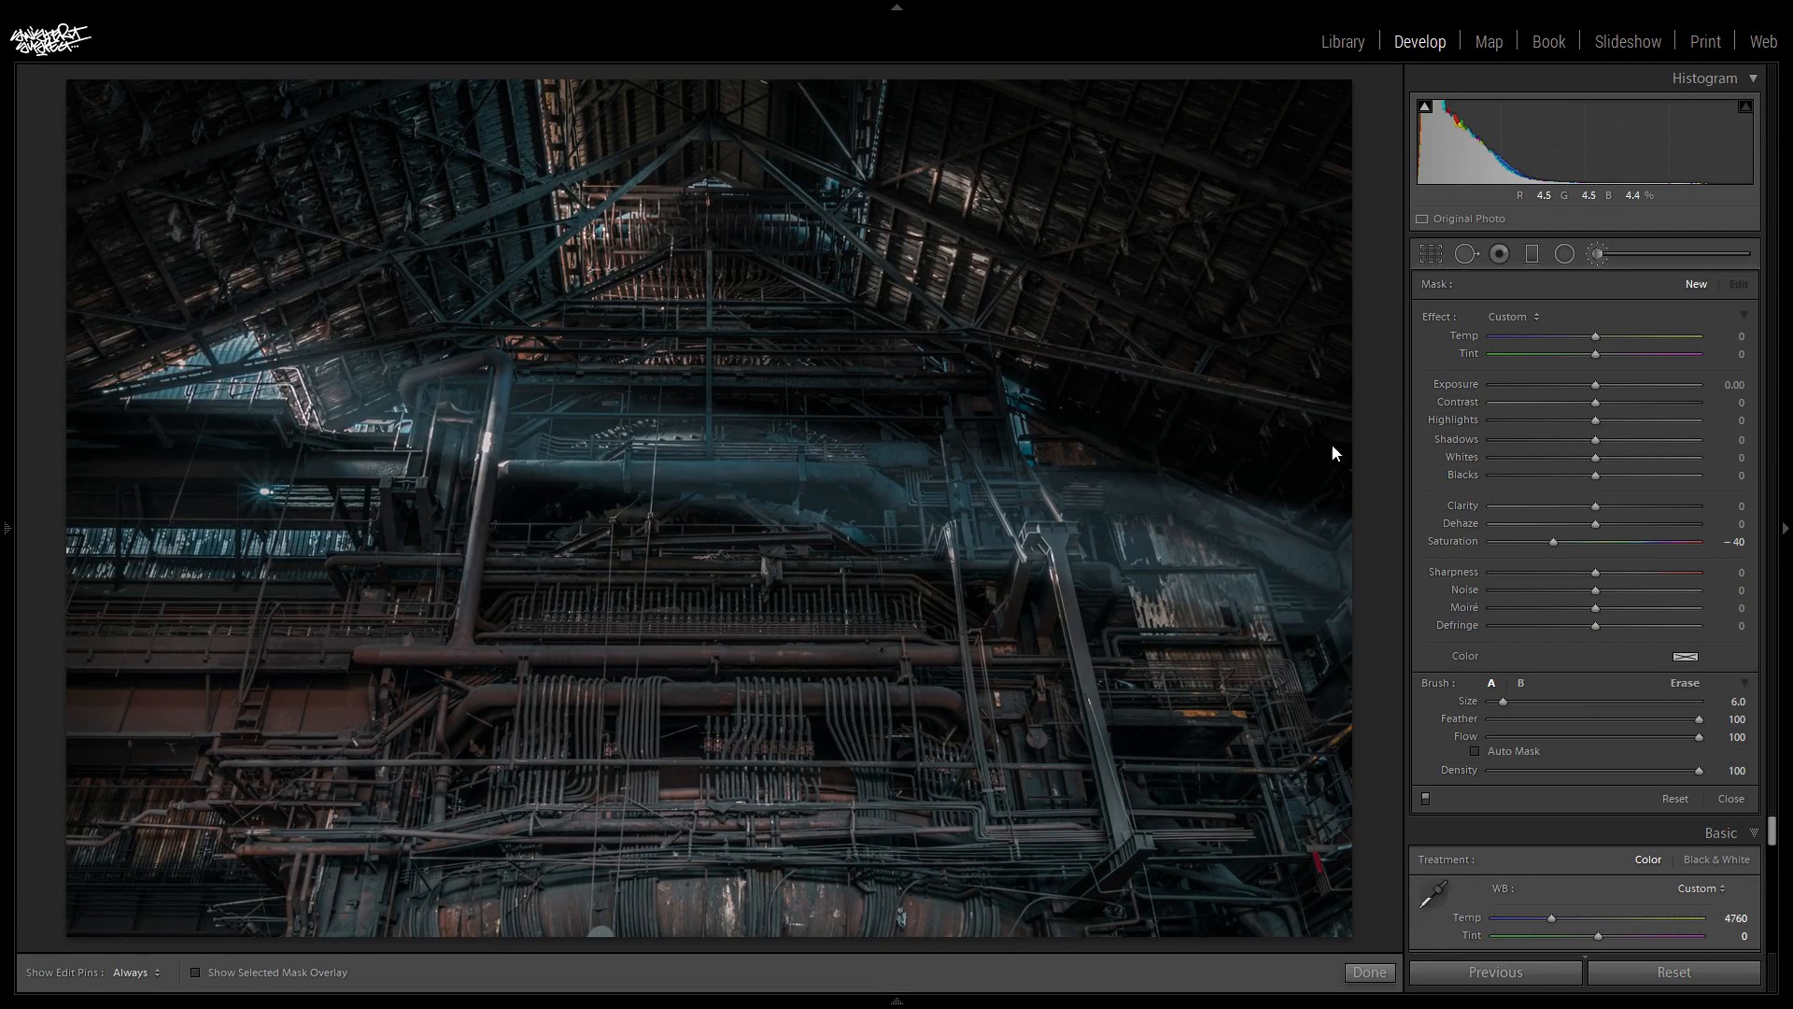
double_click(1555, 544)
left_click(1733, 384)
type("0.5")
key("Return")
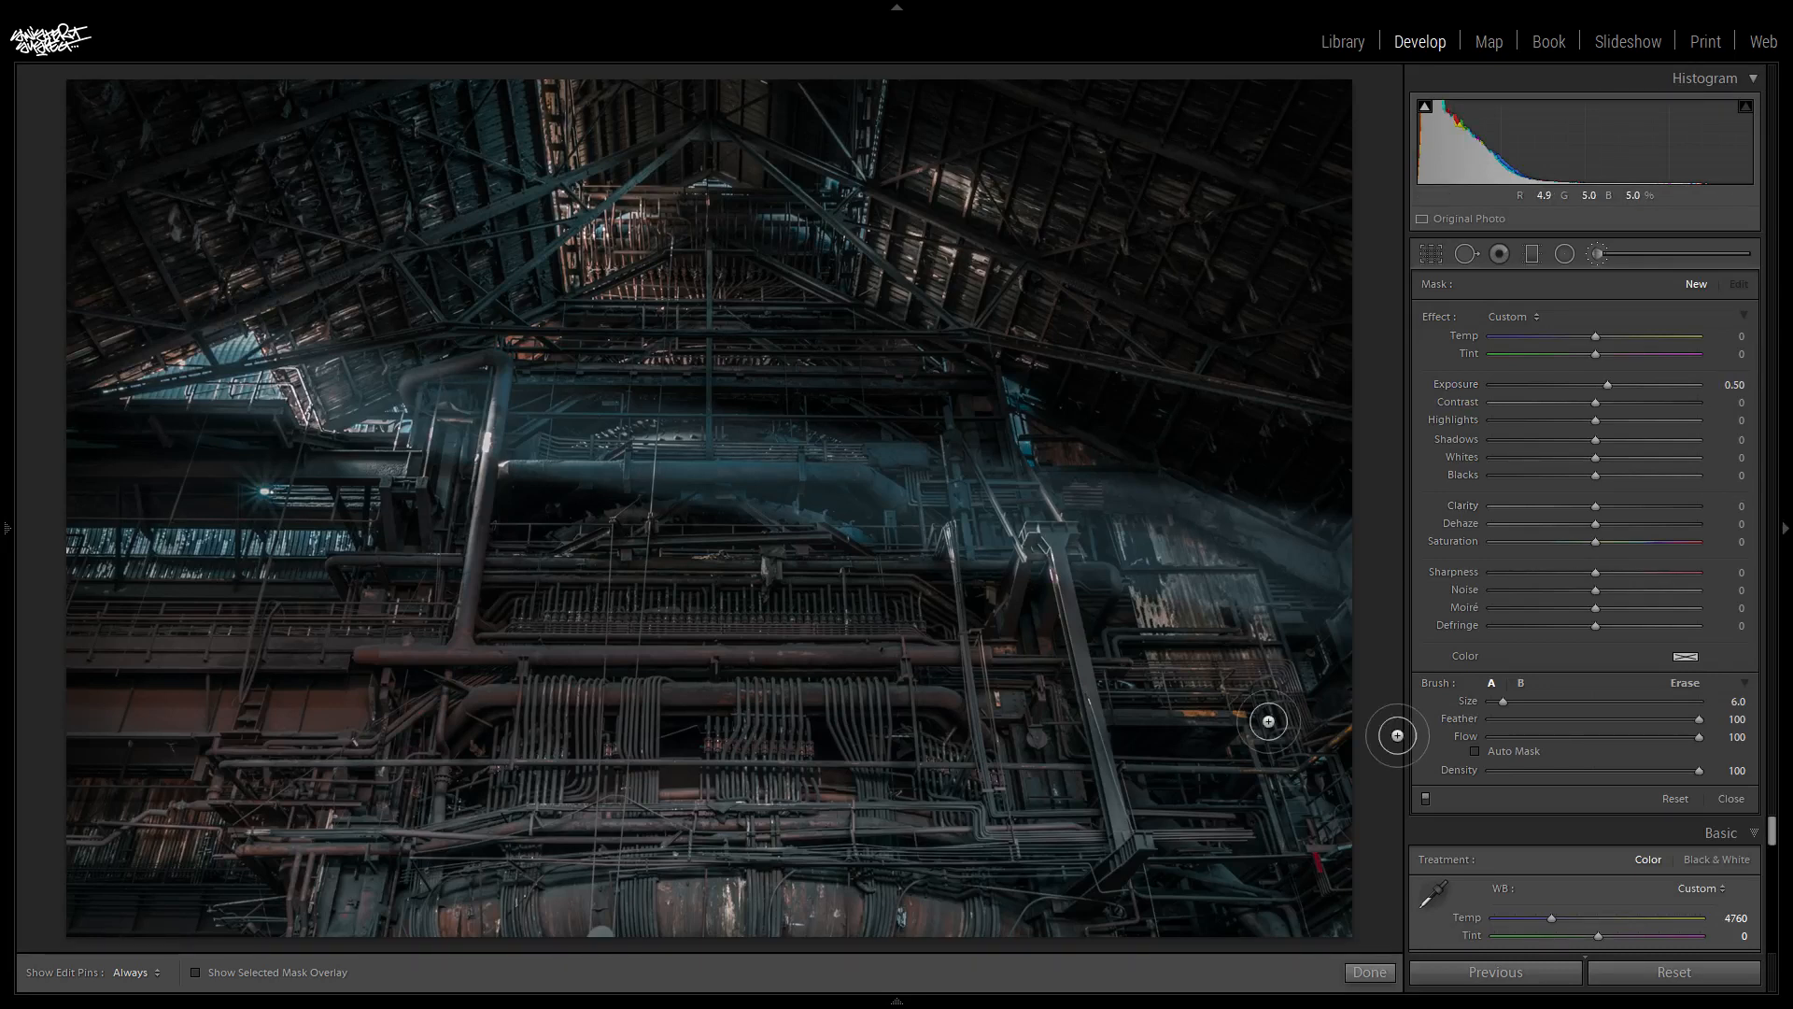
left_click(1685, 656)
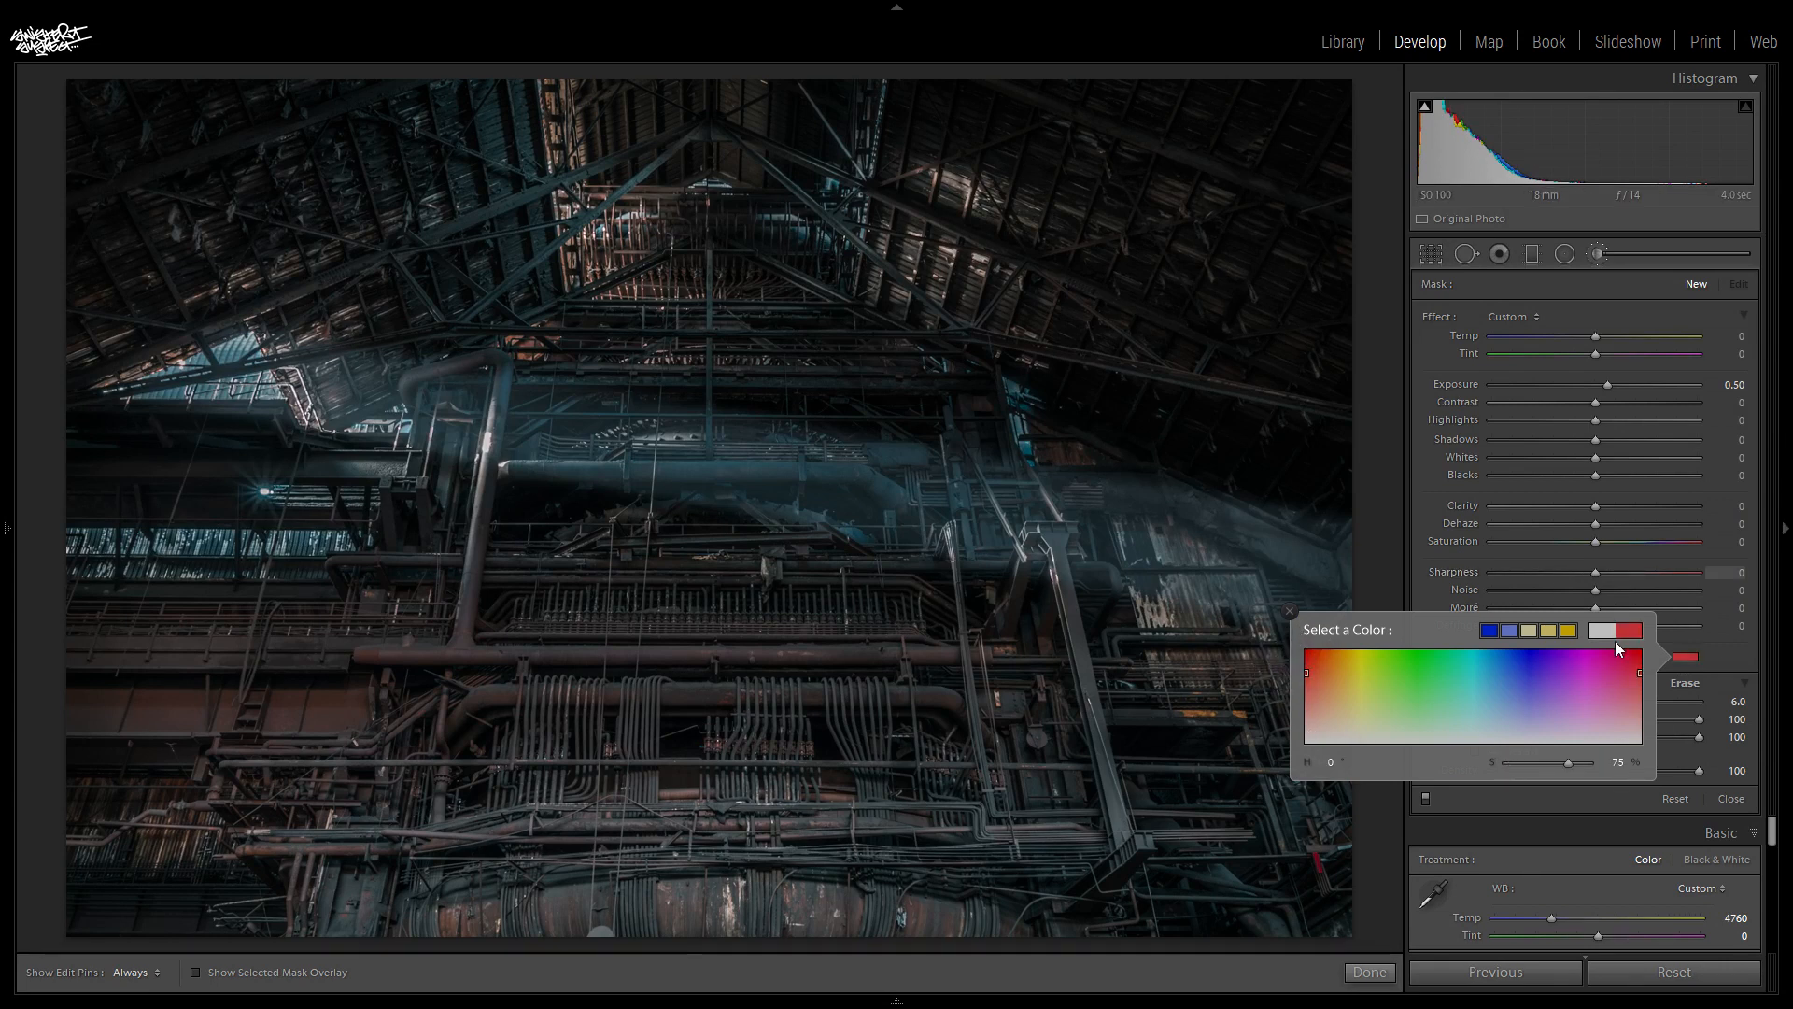
left_click(1711, 640)
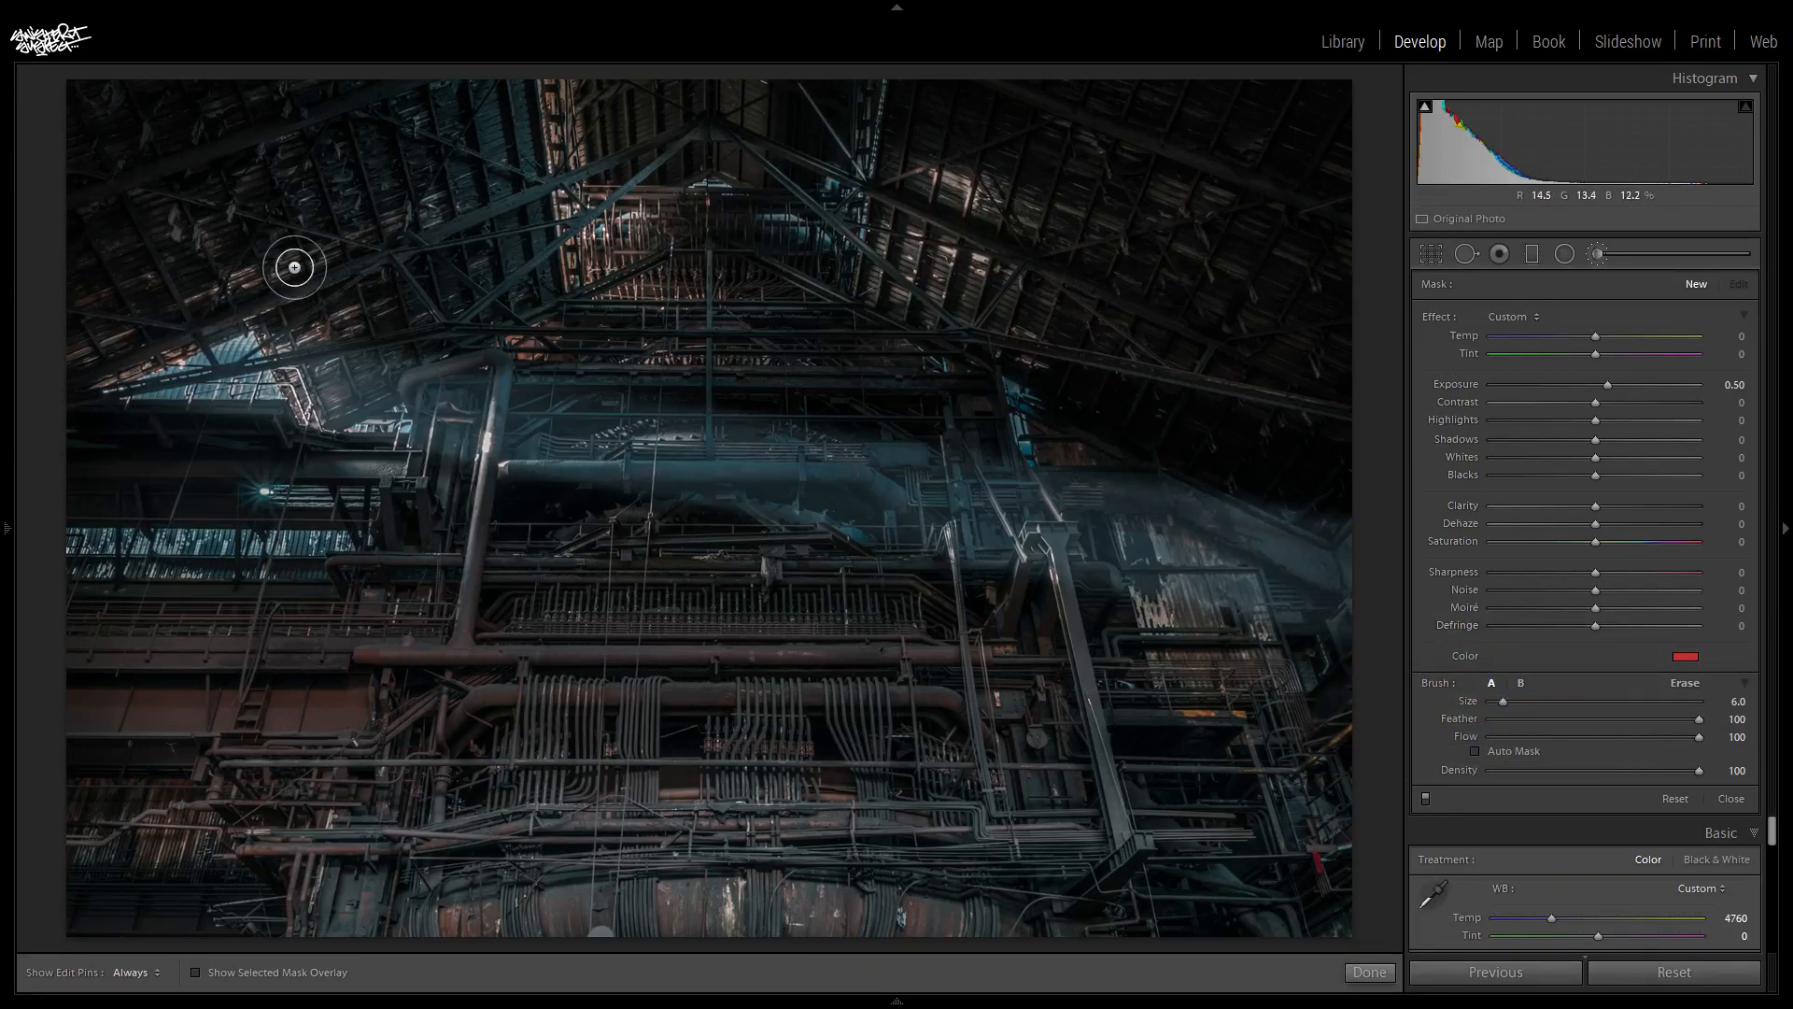
- Paint the bent upper end of the tall pipe at the photo's left with a size 3.0 brush
key("ctrl+equal")
key("ctrl+equal")
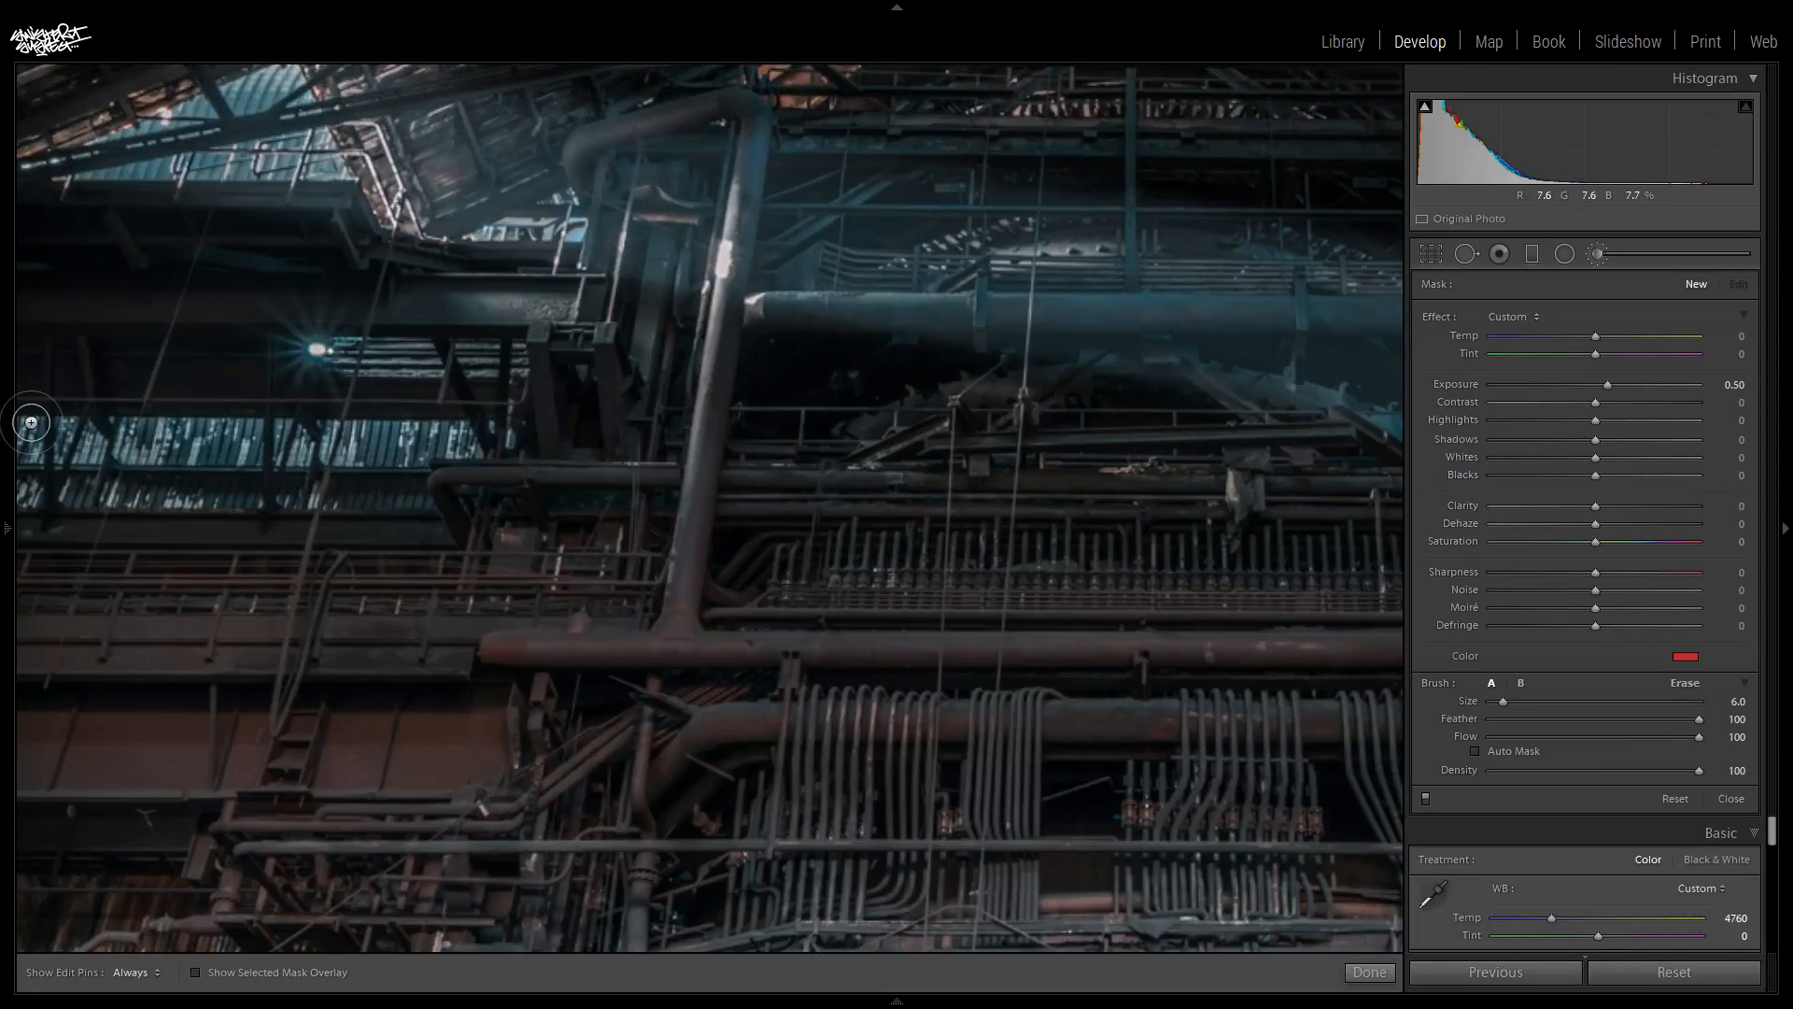
mouse_move(10, 532)
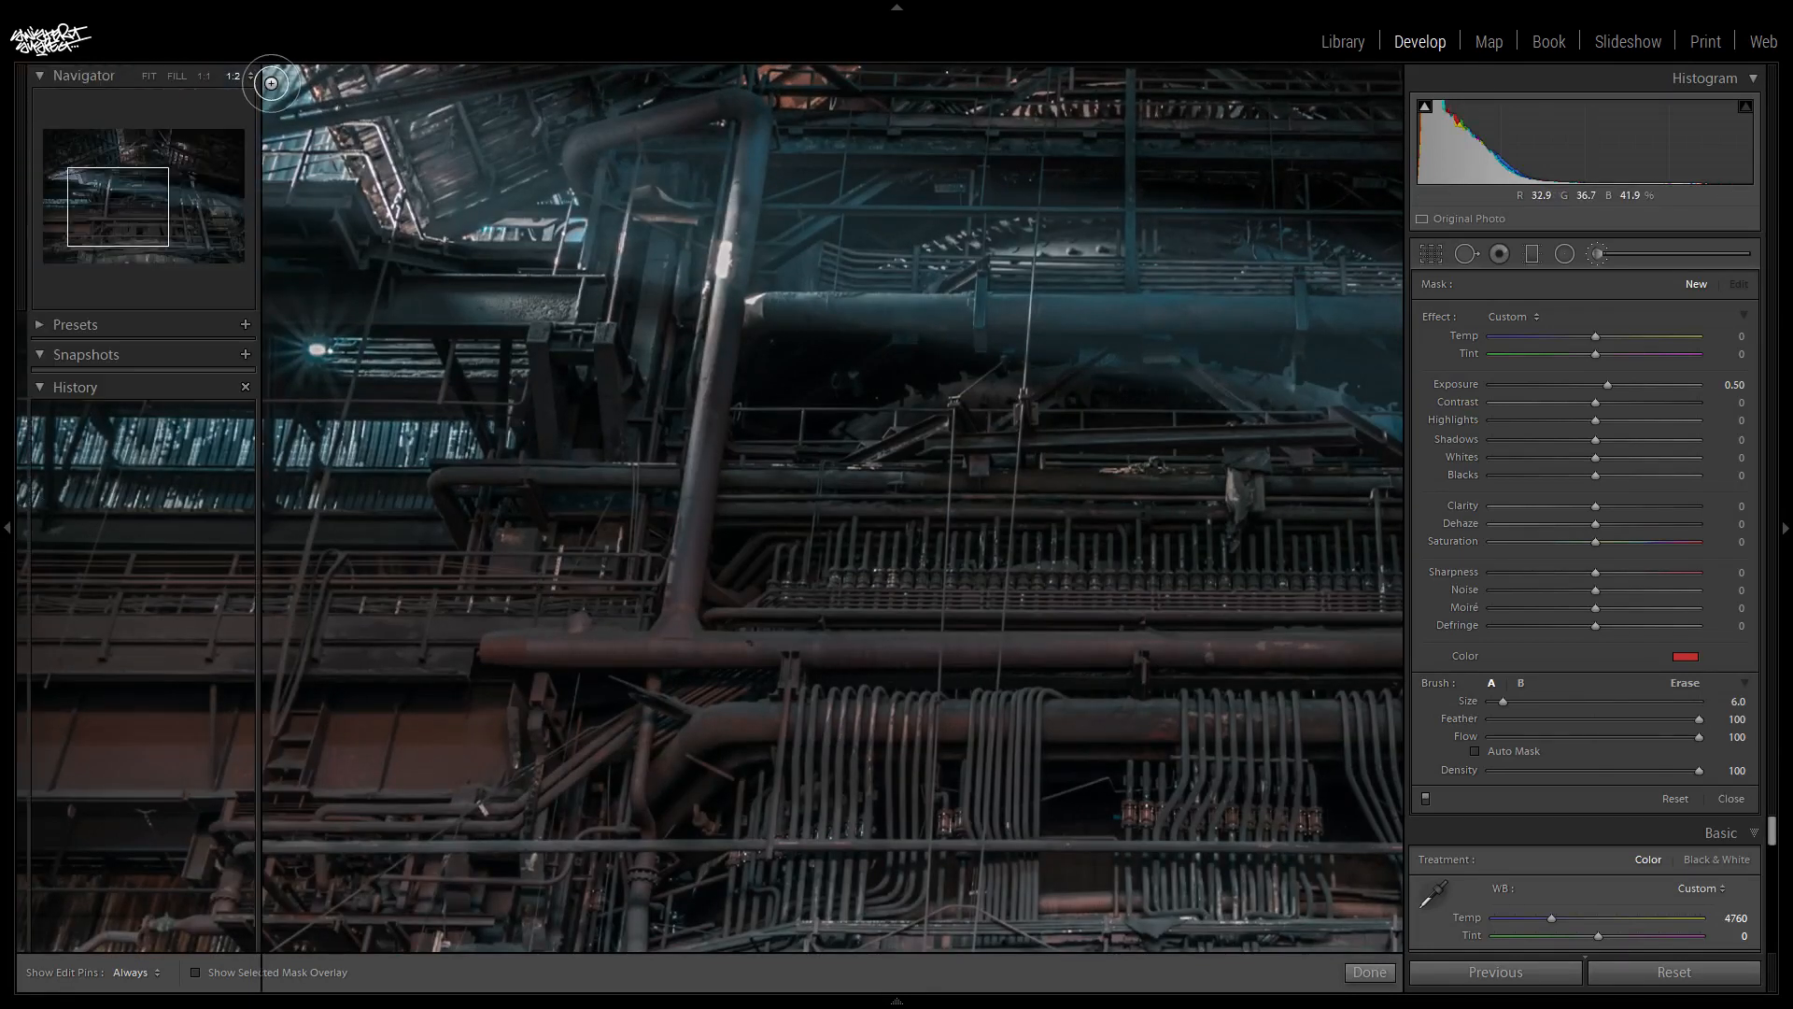
key("ctrl+equal")
mouse_move(126, 214)
left_mouse_down()
mouse_move(84, 171)
mouse_move(117, 192)
mouse_move(93, 159)
mouse_move(113, 172)
left_mouse_up()
key("ctrl+minus")
scroll(712, 557, "down", 4)
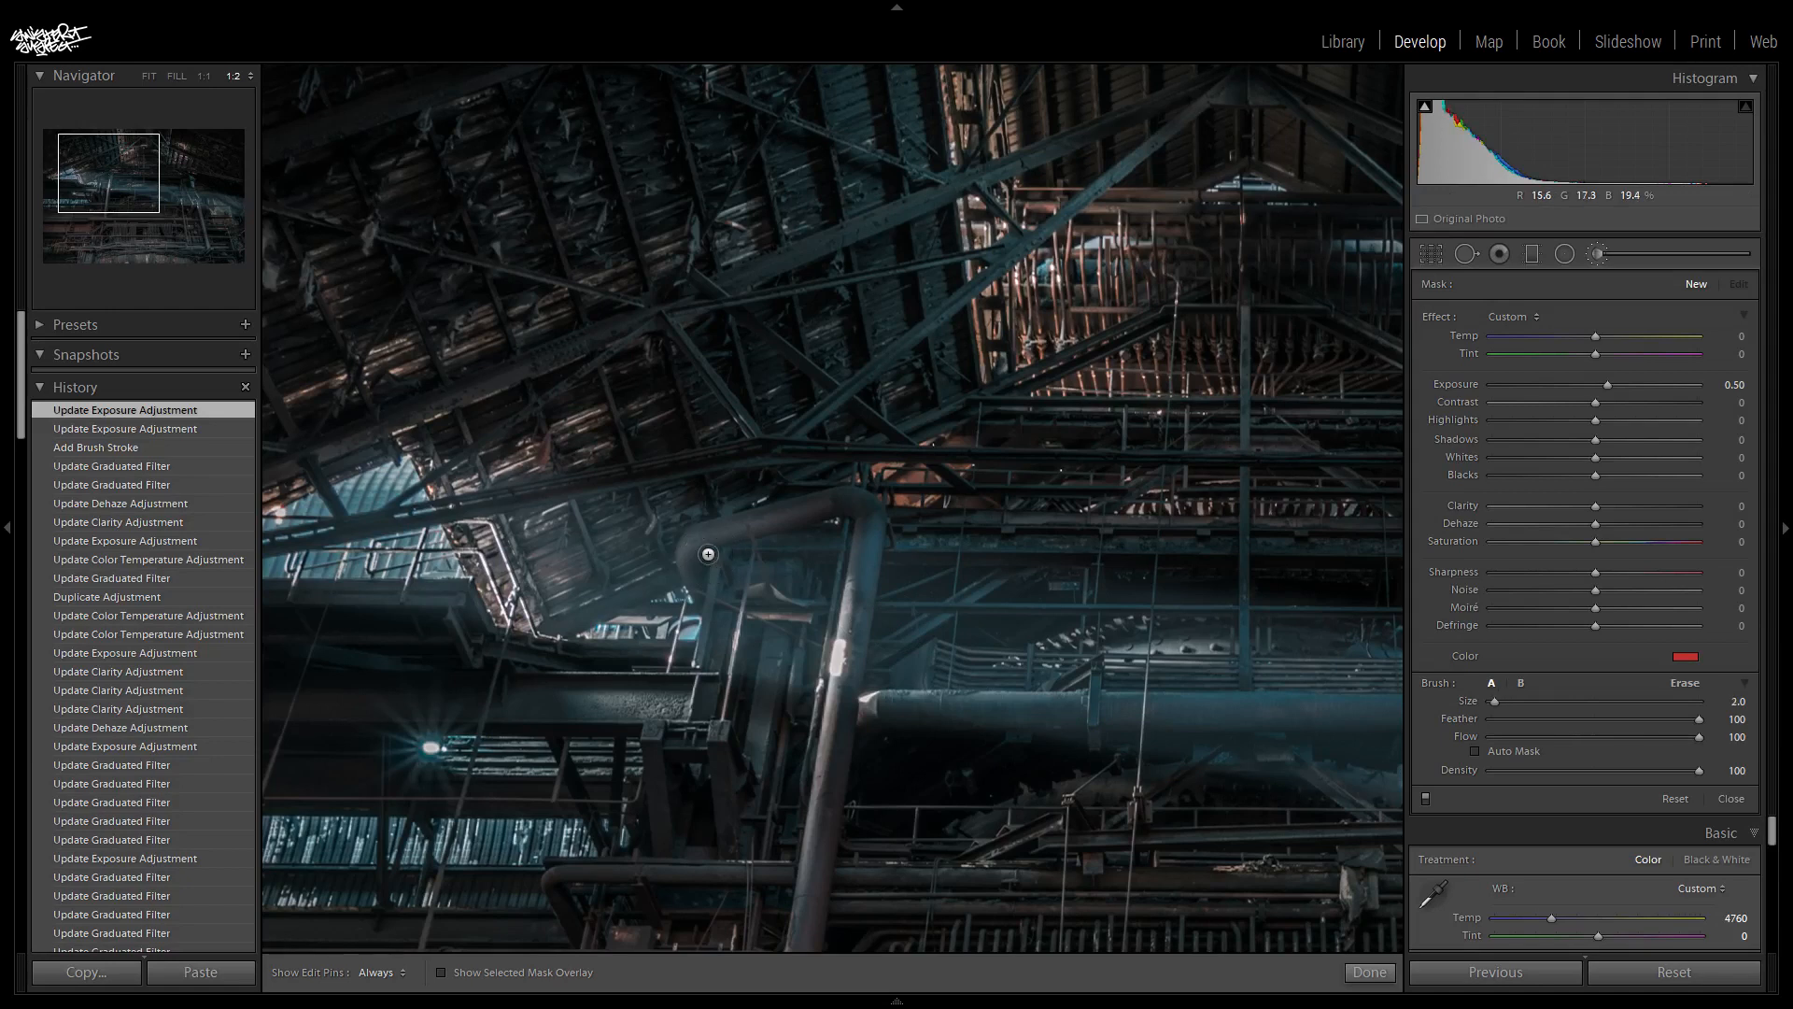
scroll(708, 554, "up", 1)
key("bracketleft")
key("bracketright")
key("bracketleft")
key("h")
mouse_move(680, 550)
left_mouse_down()
mouse_move(789, 505)
mouse_move(876, 500)
left_mouse_up()
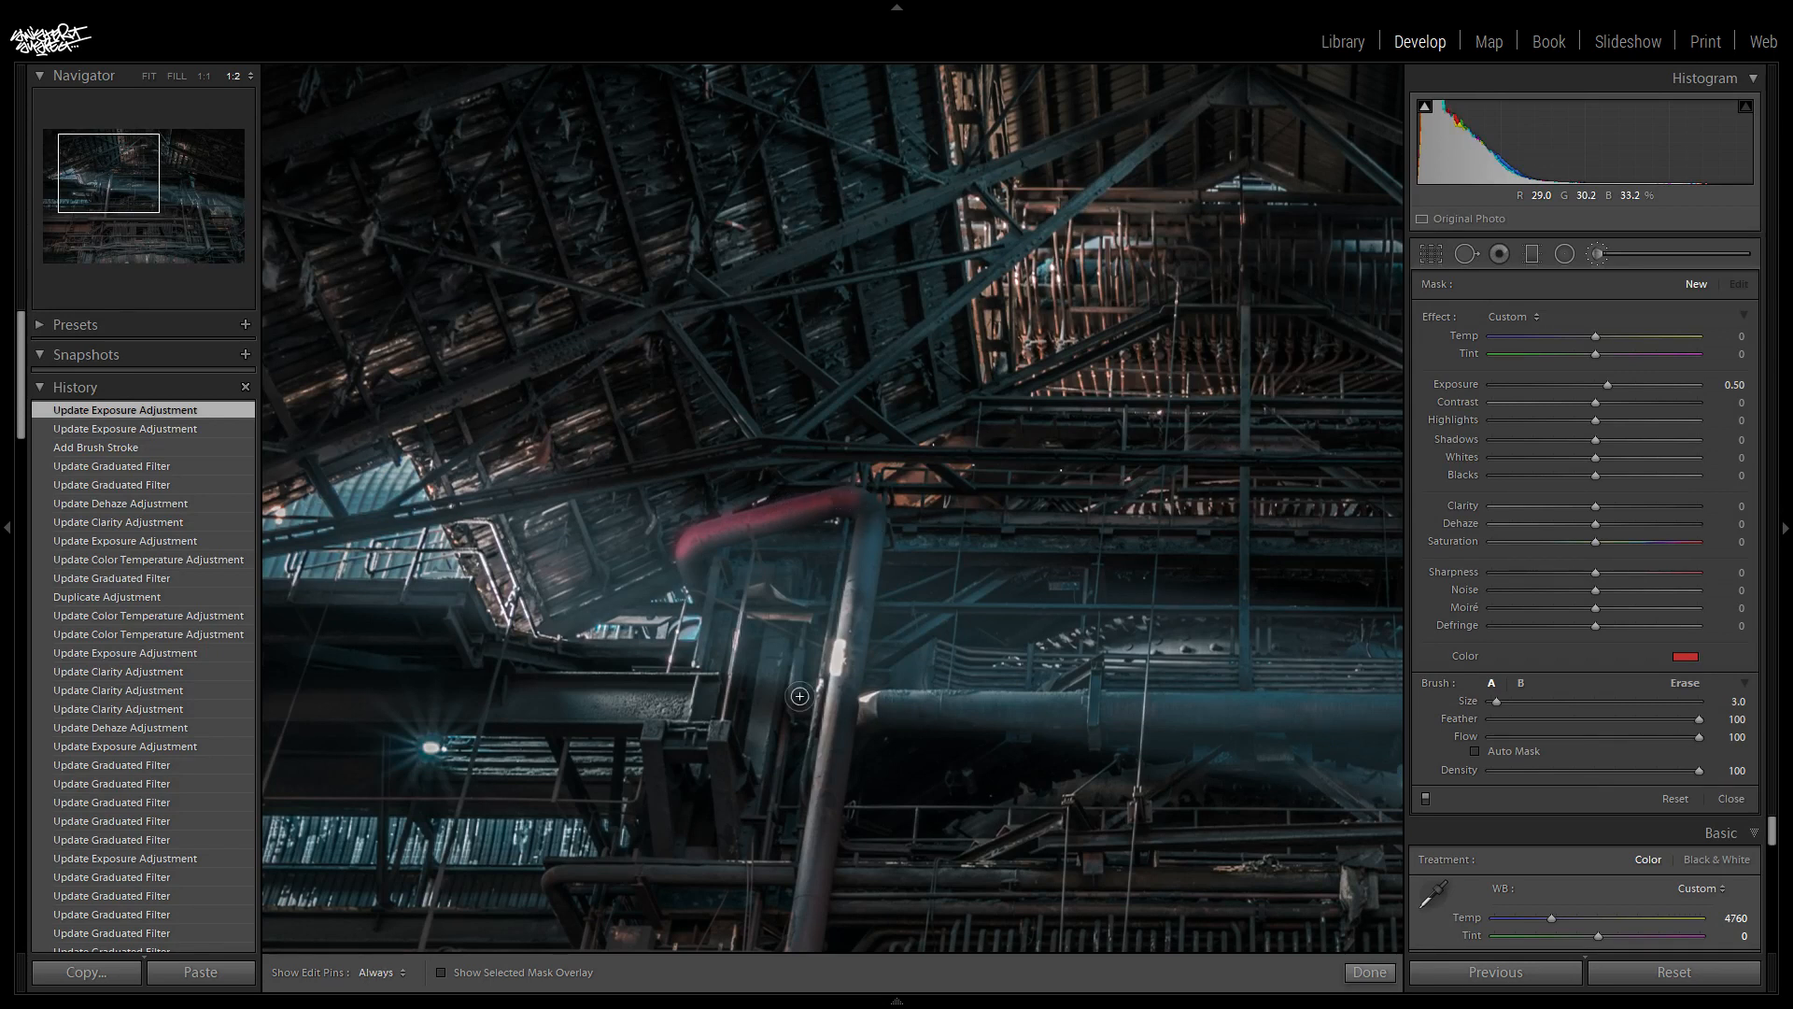
key("h")
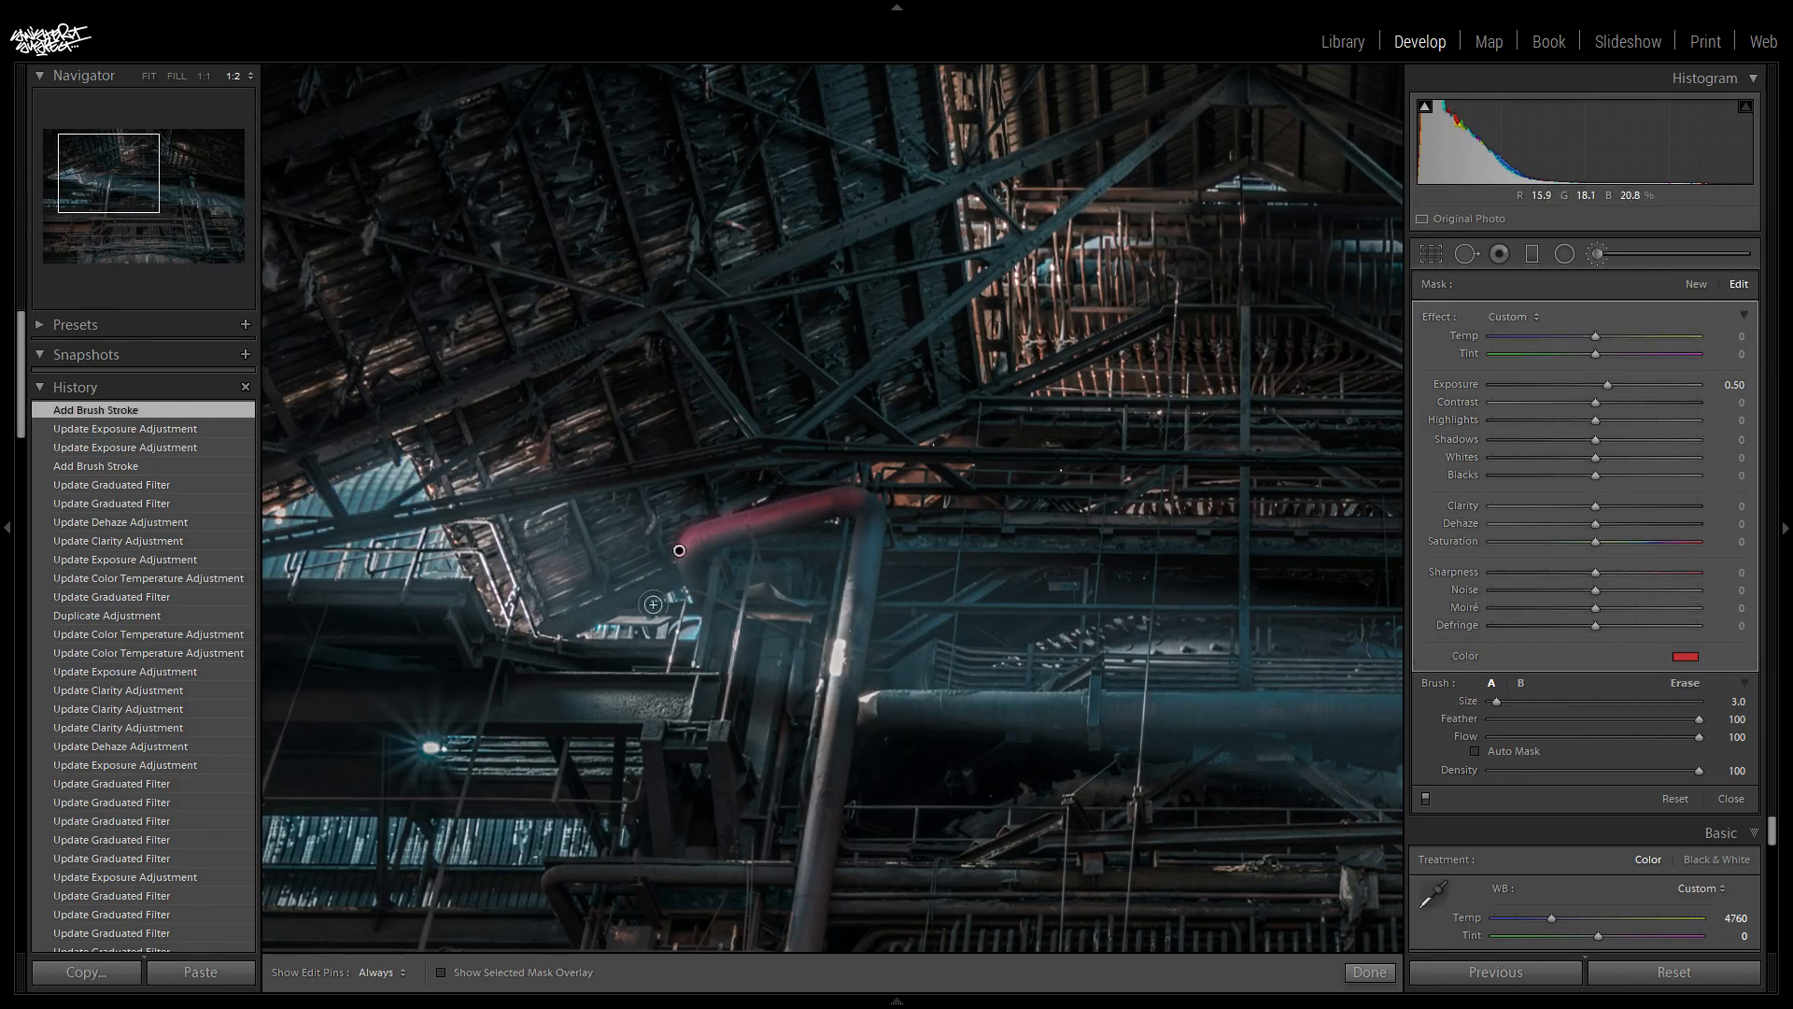
- Increase the brush's red tint saturation to 100%
left_click(1685, 657)
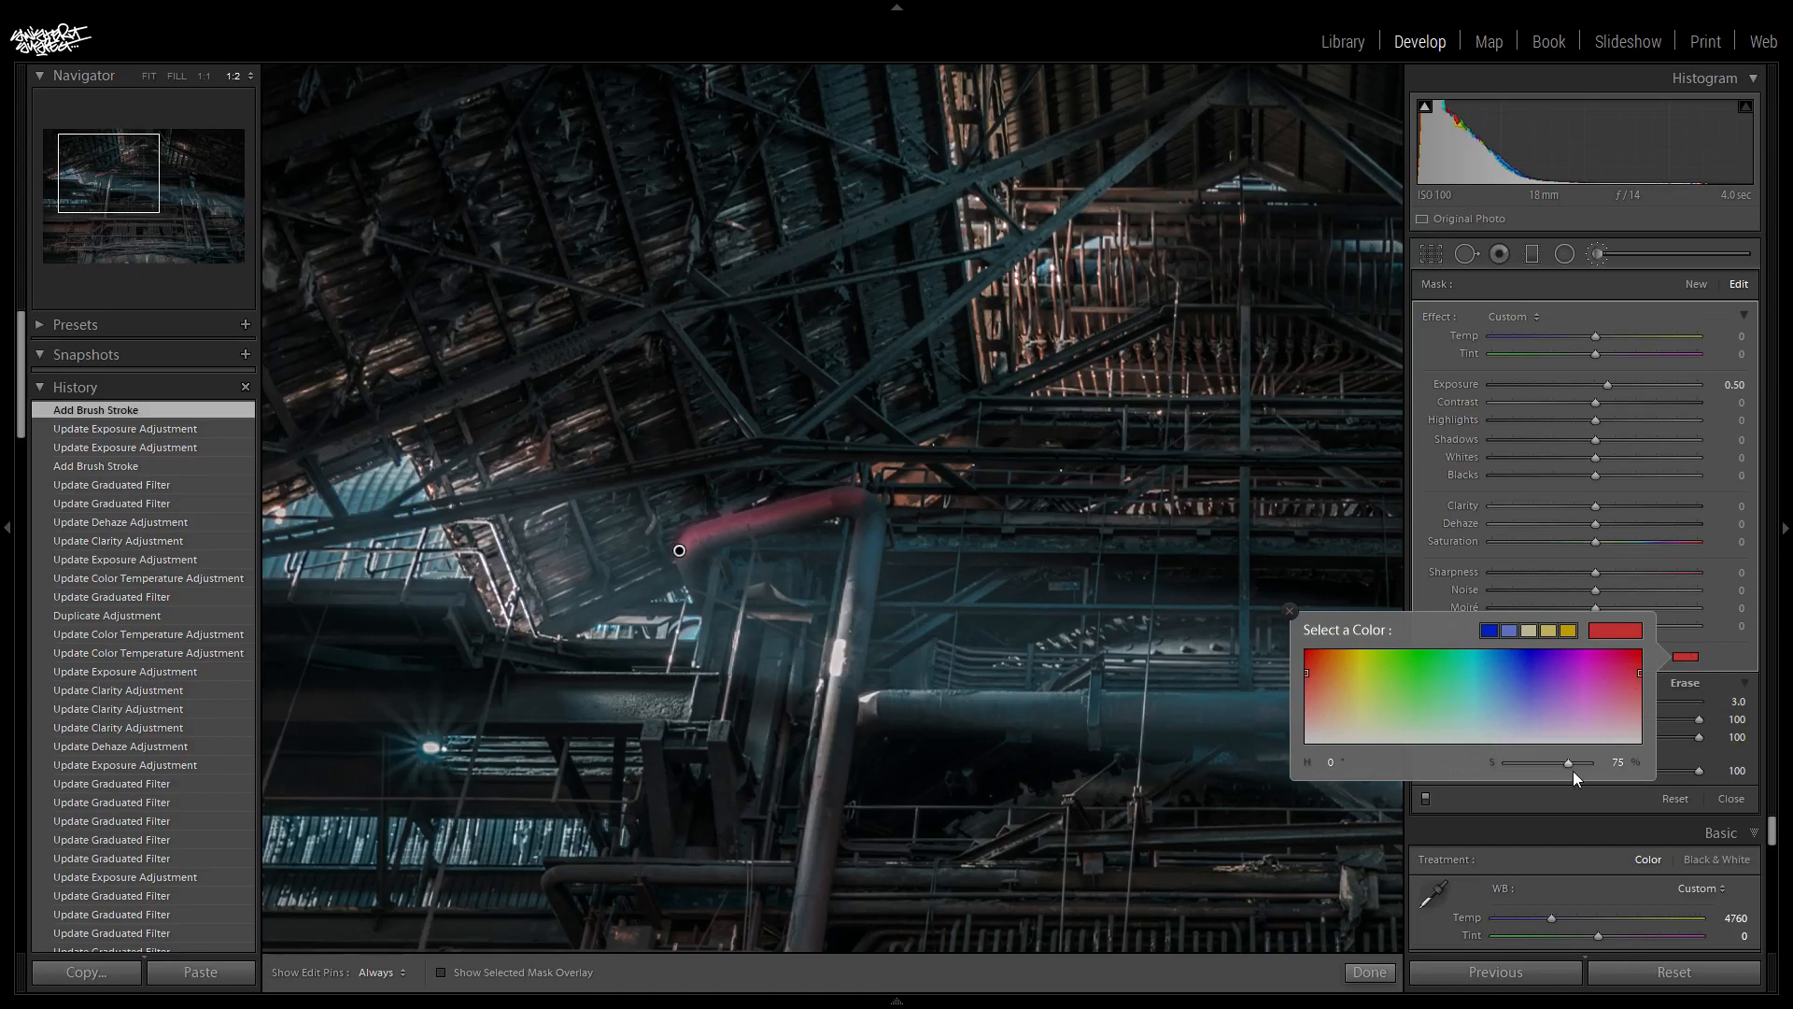
left_click_drag(1571, 765, 1578, 764)
left_click_drag(1590, 765, 1714, 777)
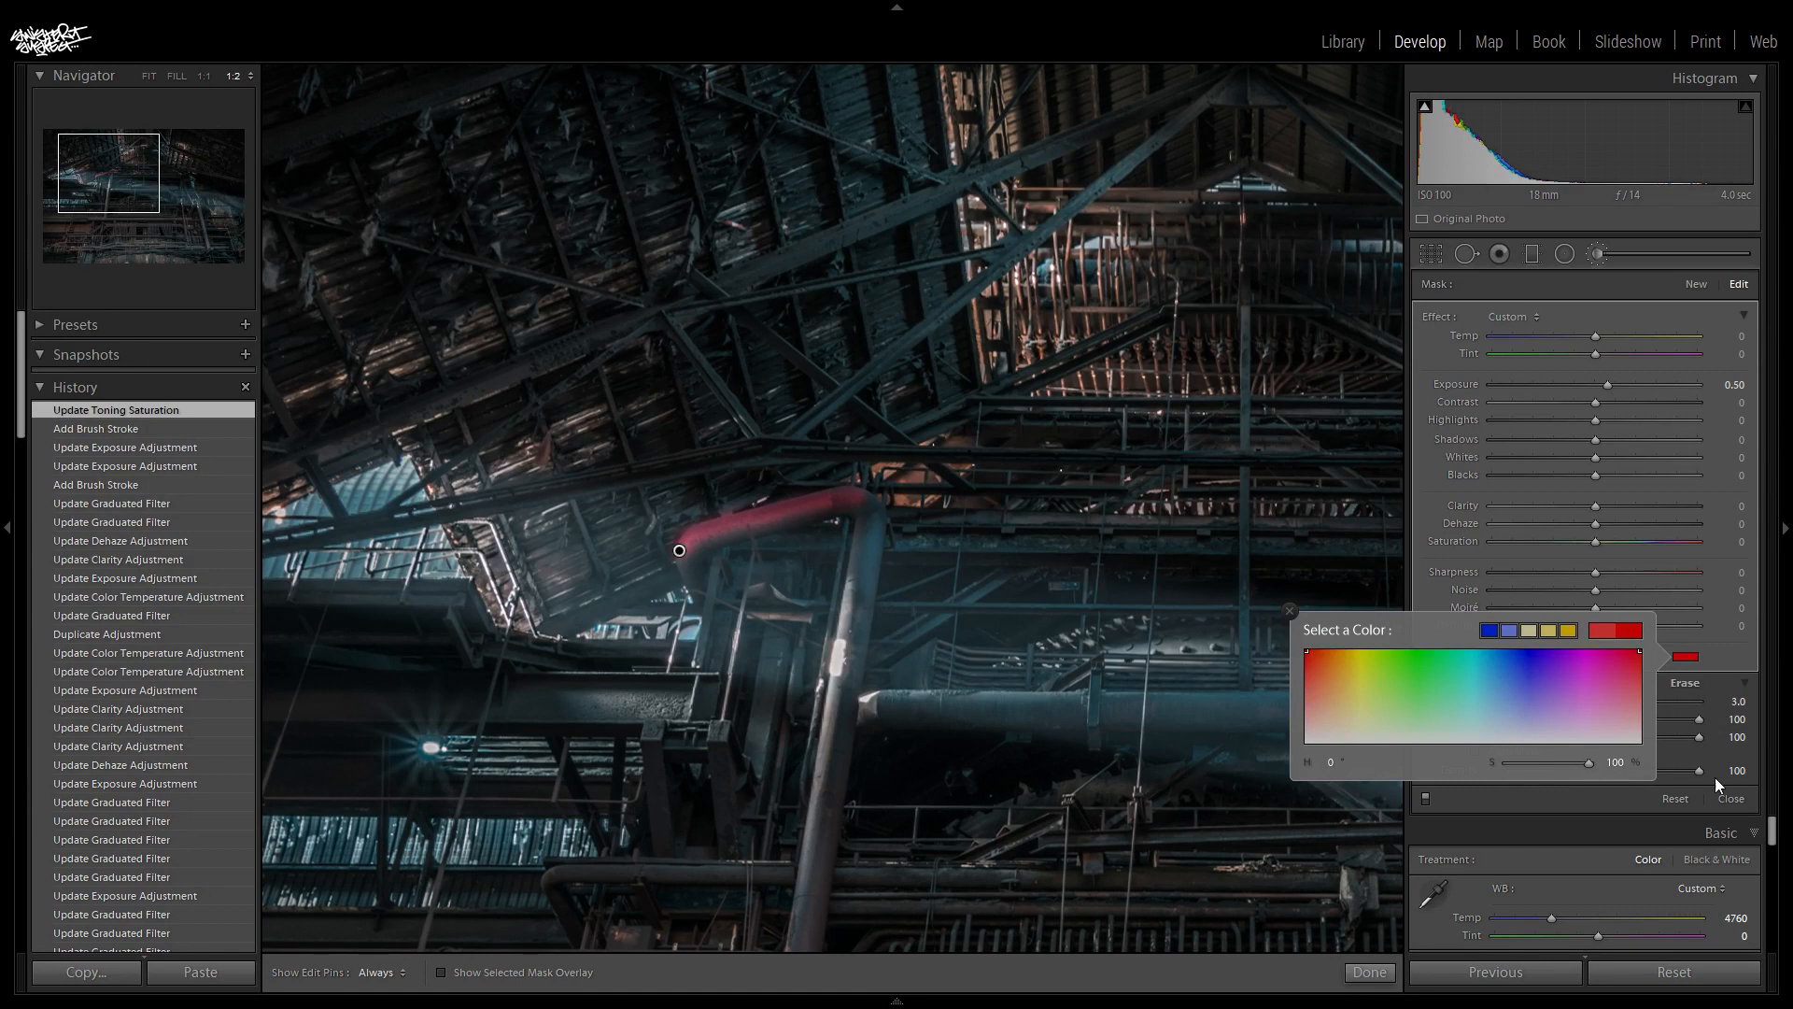
left_click(1749, 671)
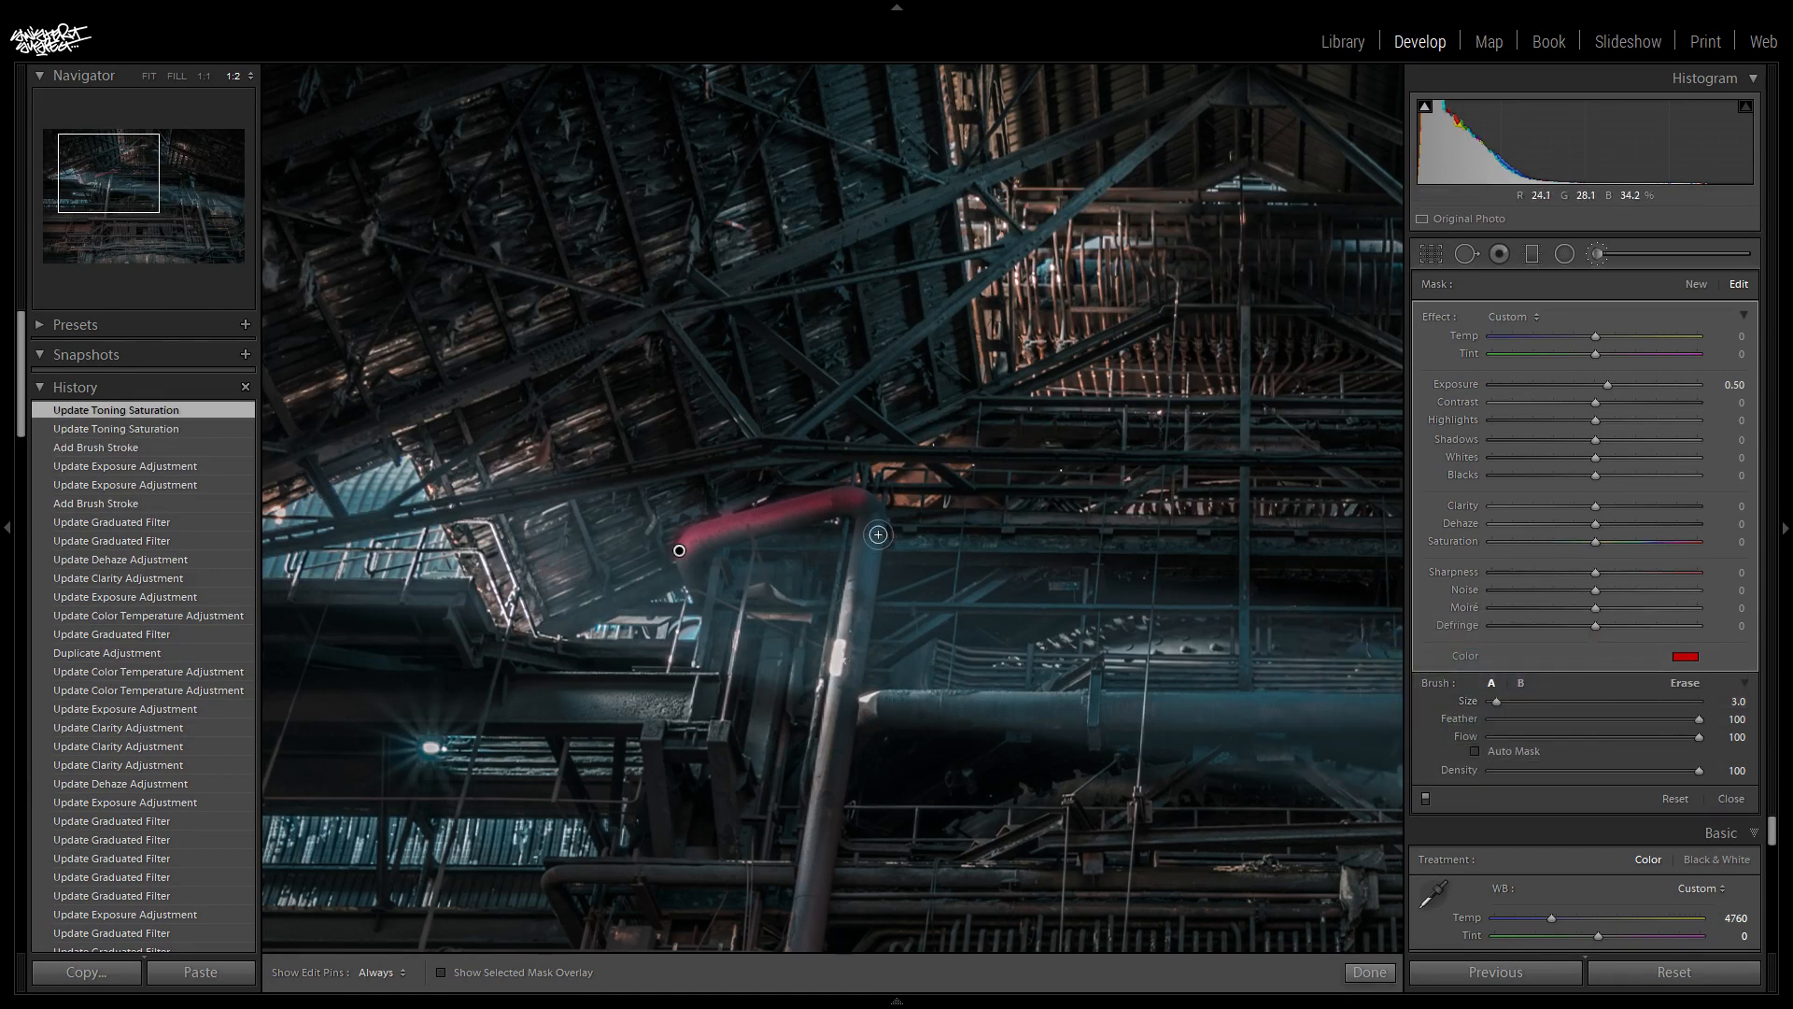
- Paint the tall vertical pipe from its upper bend down to the junction with the horizontal pipe
left_click_drag(858, 531, 793, 951)
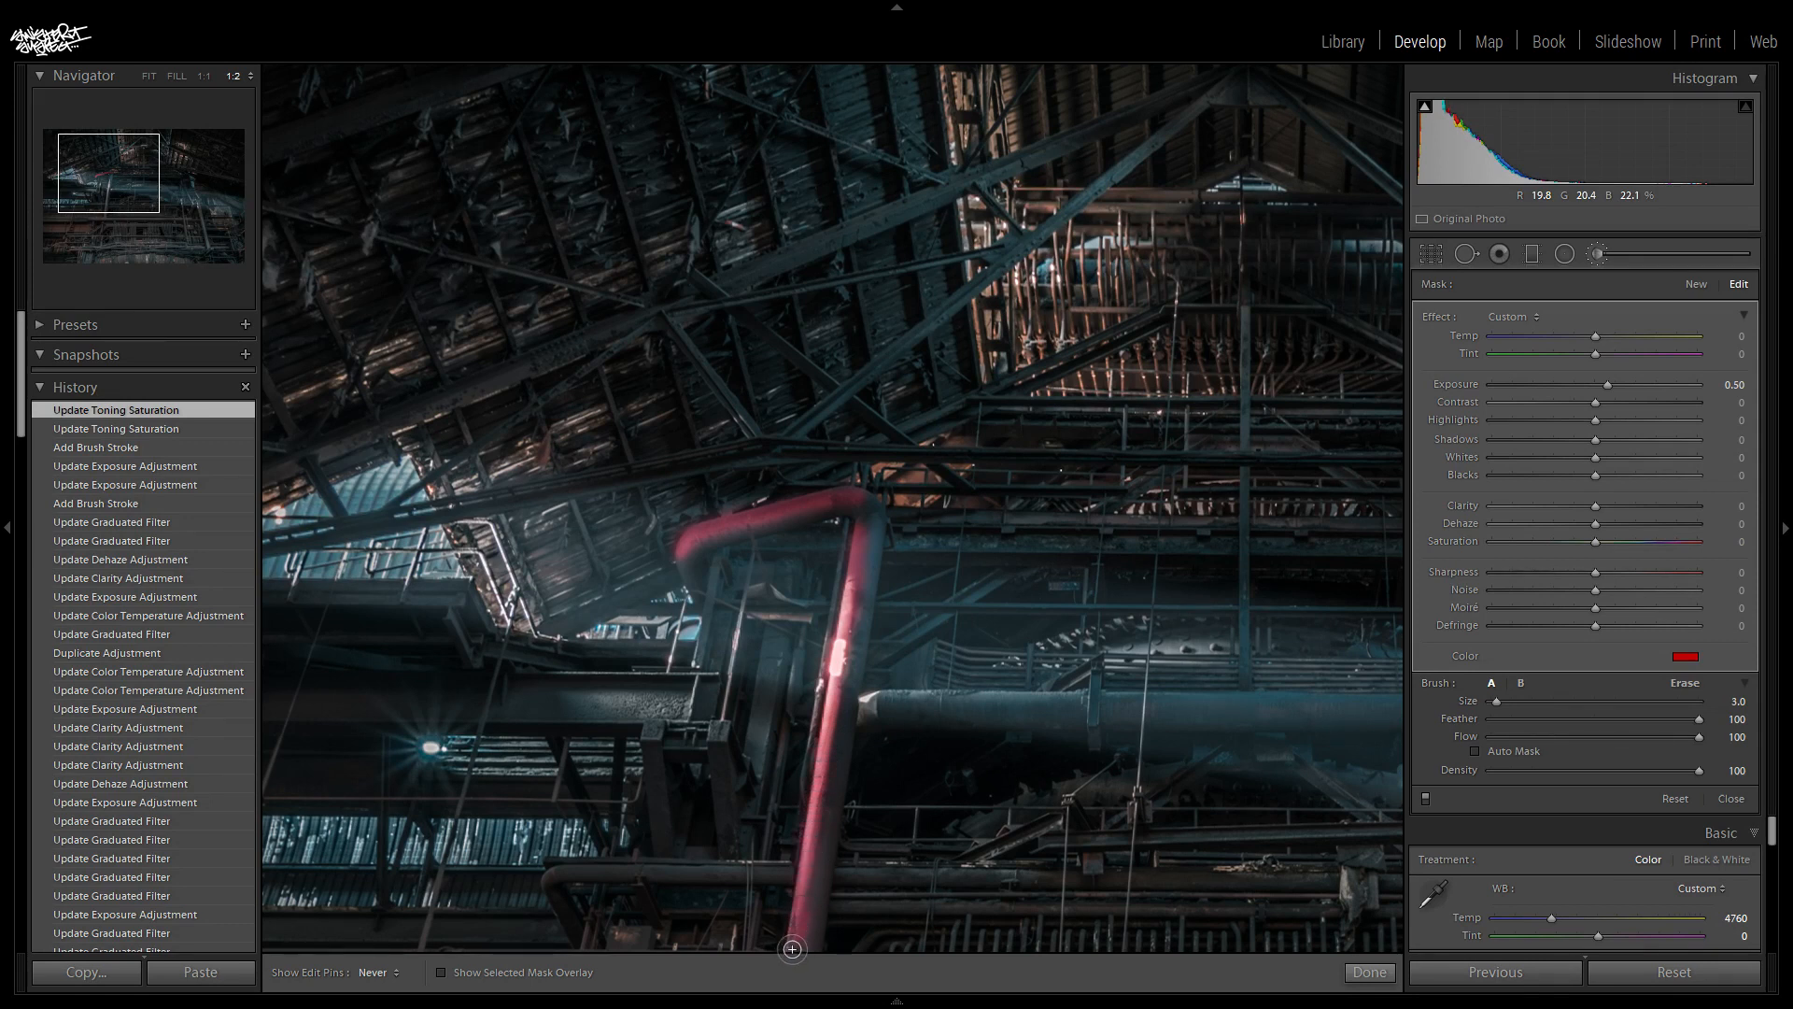
left_click(113, 206)
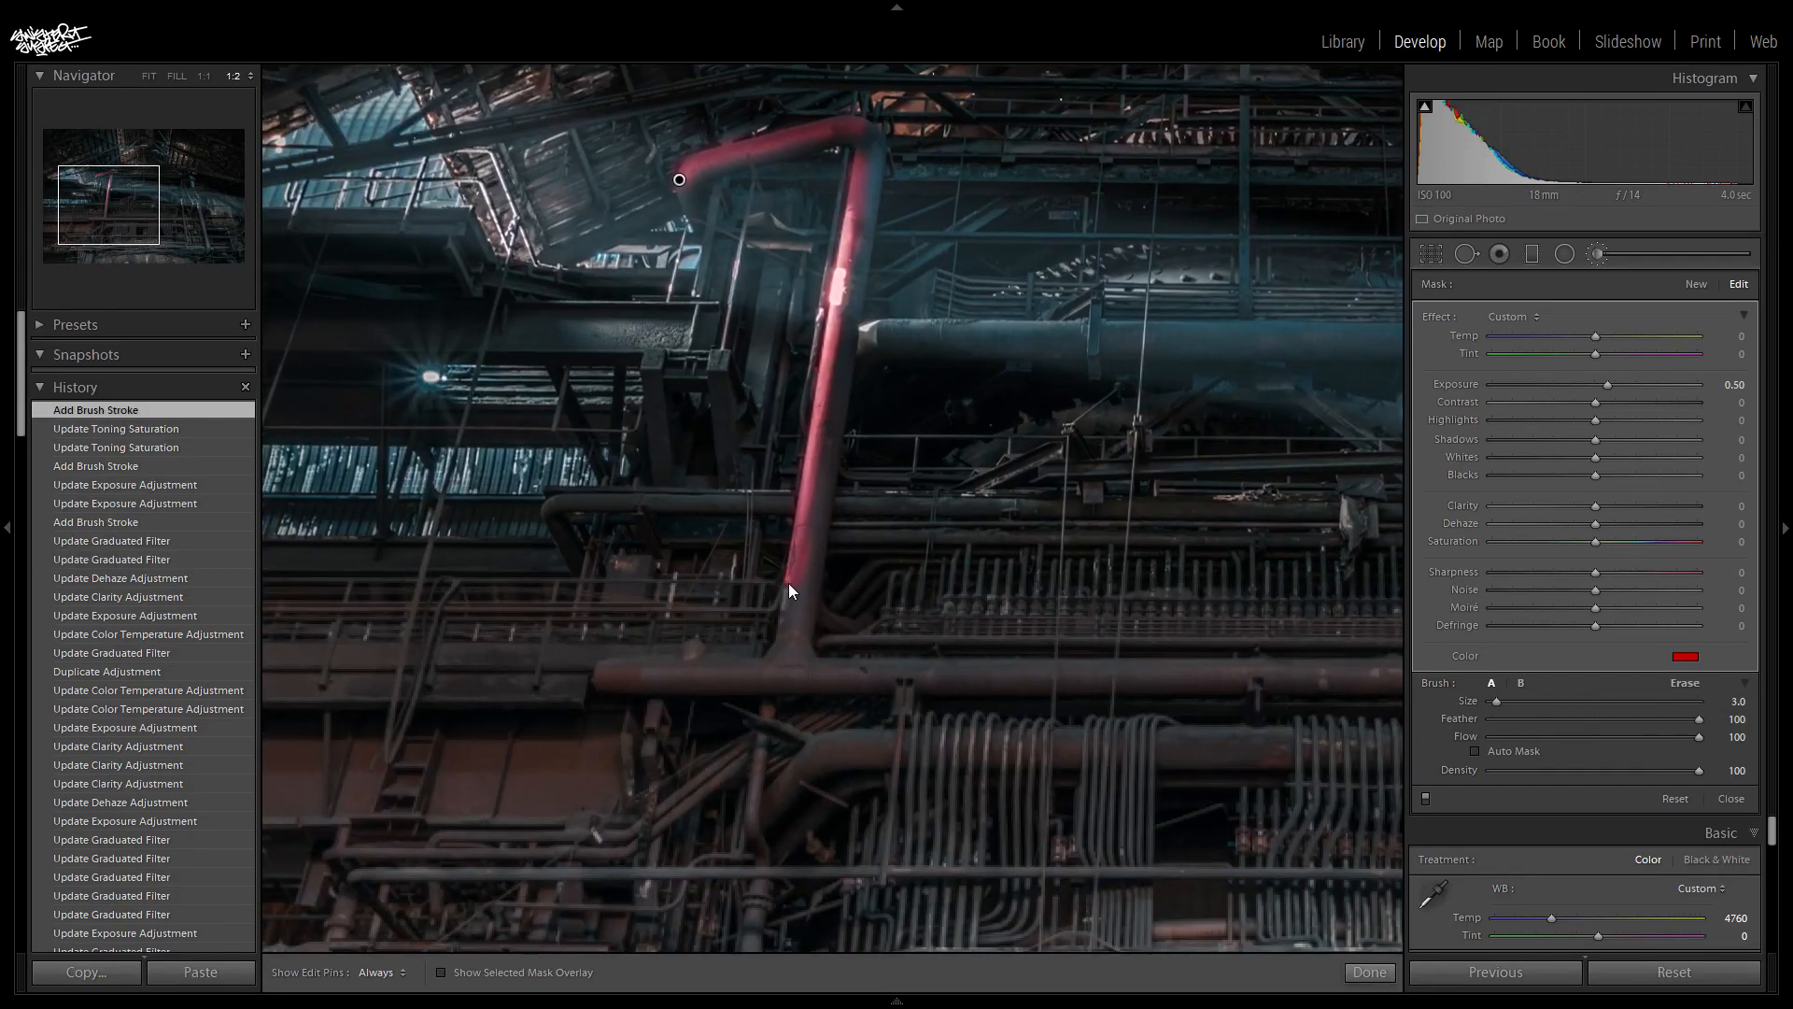
key("h")
mouse_move(785, 623)
left_mouse_down()
mouse_move(781, 652)
mouse_move(708, 580)
left_mouse_up()
key("h")
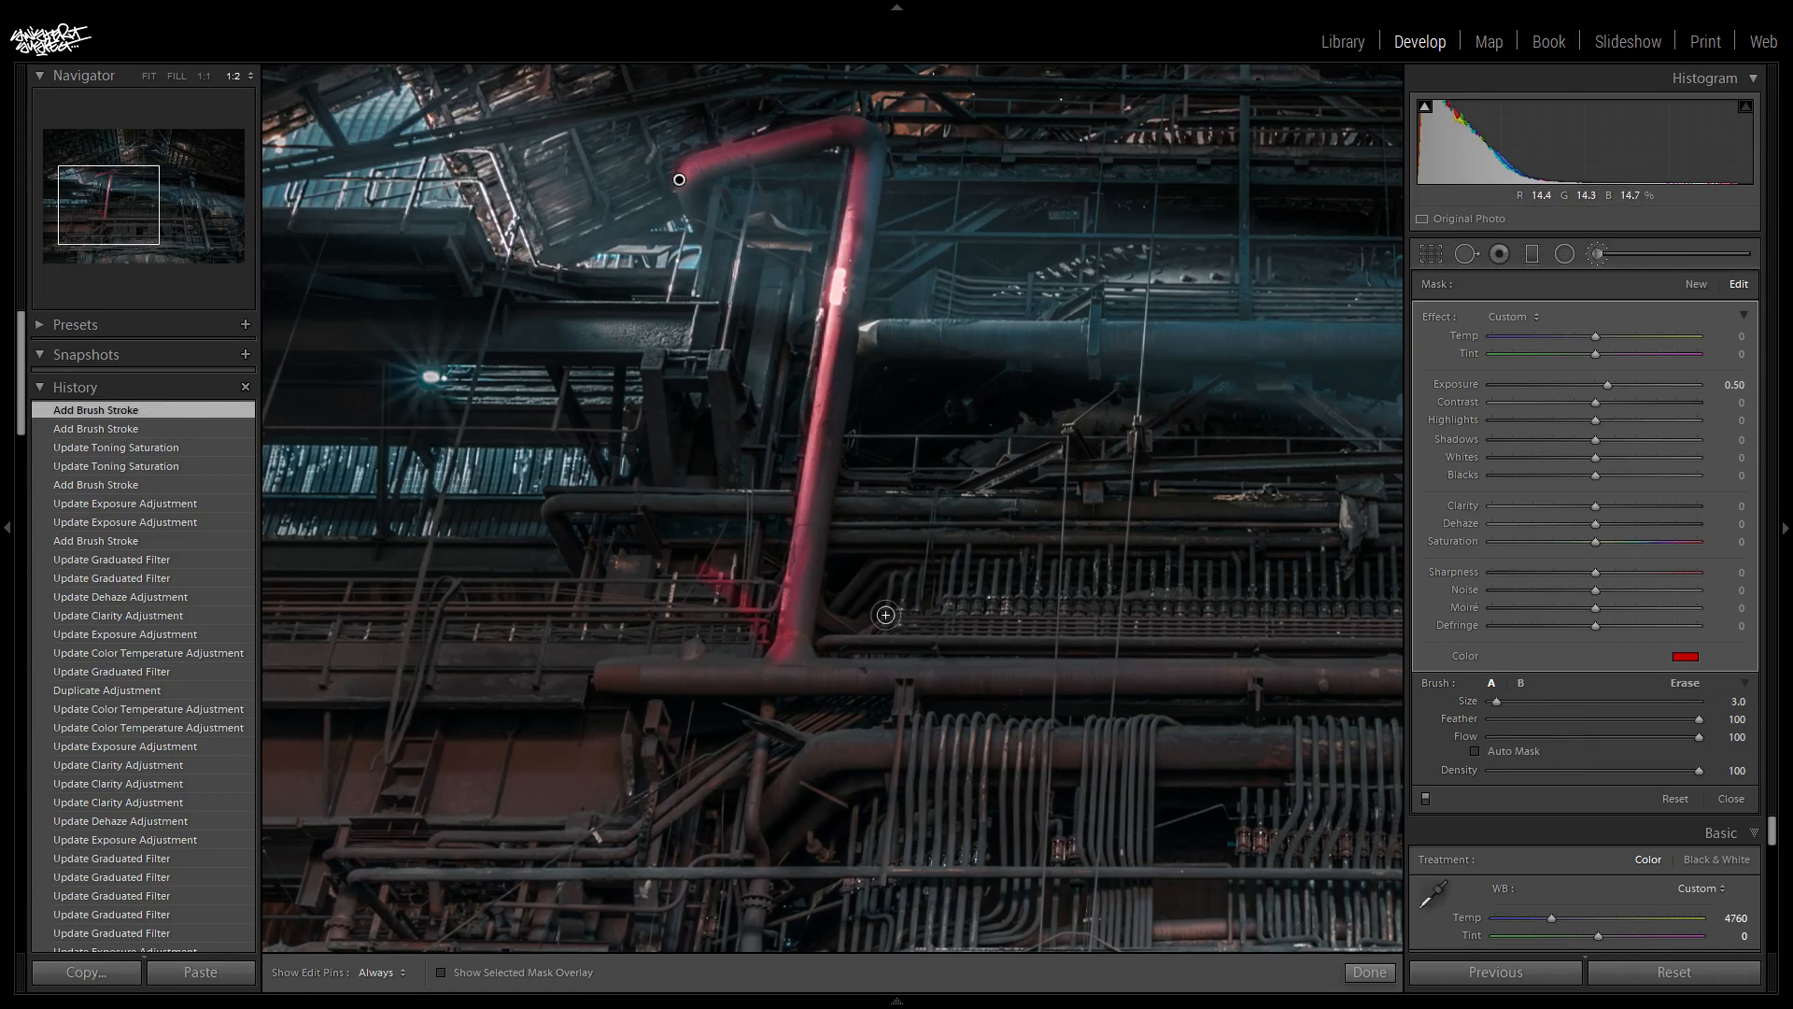
key("ctrl+z")
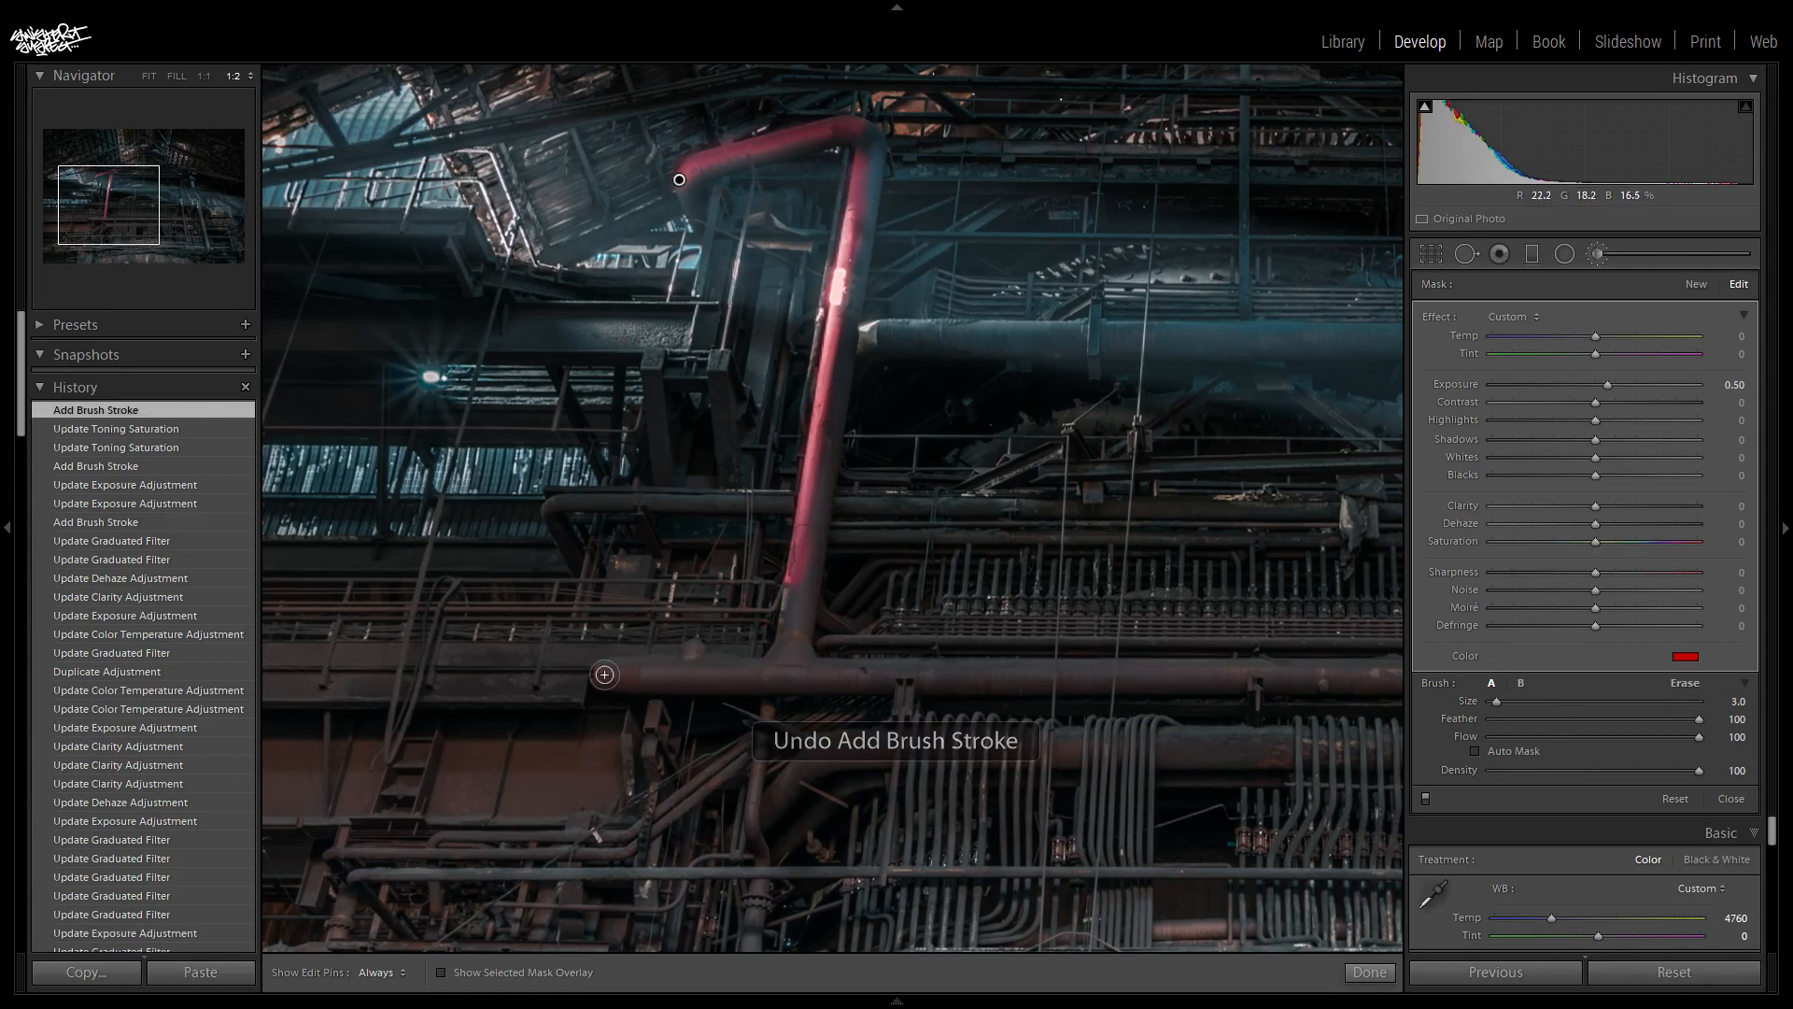
left_click_drag(775, 649, 785, 588)
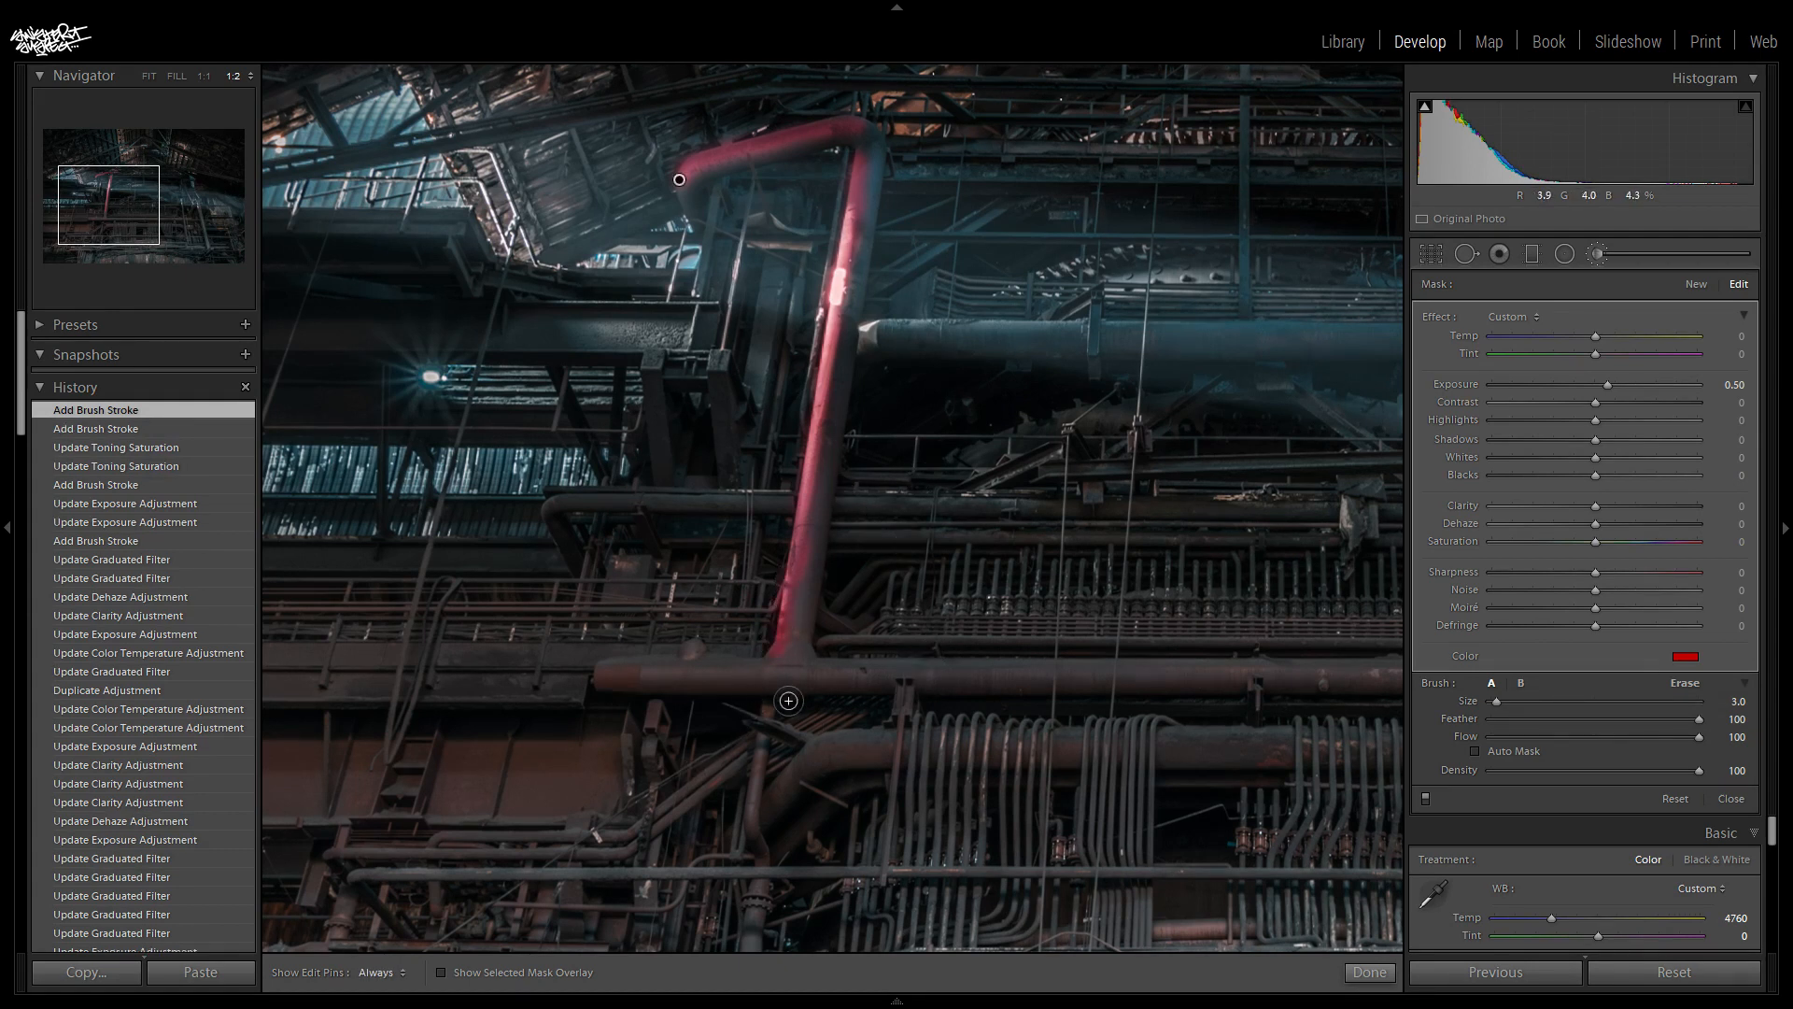
- Paint the horizontal pipe at the tall pipe's base, including its small stub, along its length to the leaning post
left_click_drag(607, 673, 1015, 668)
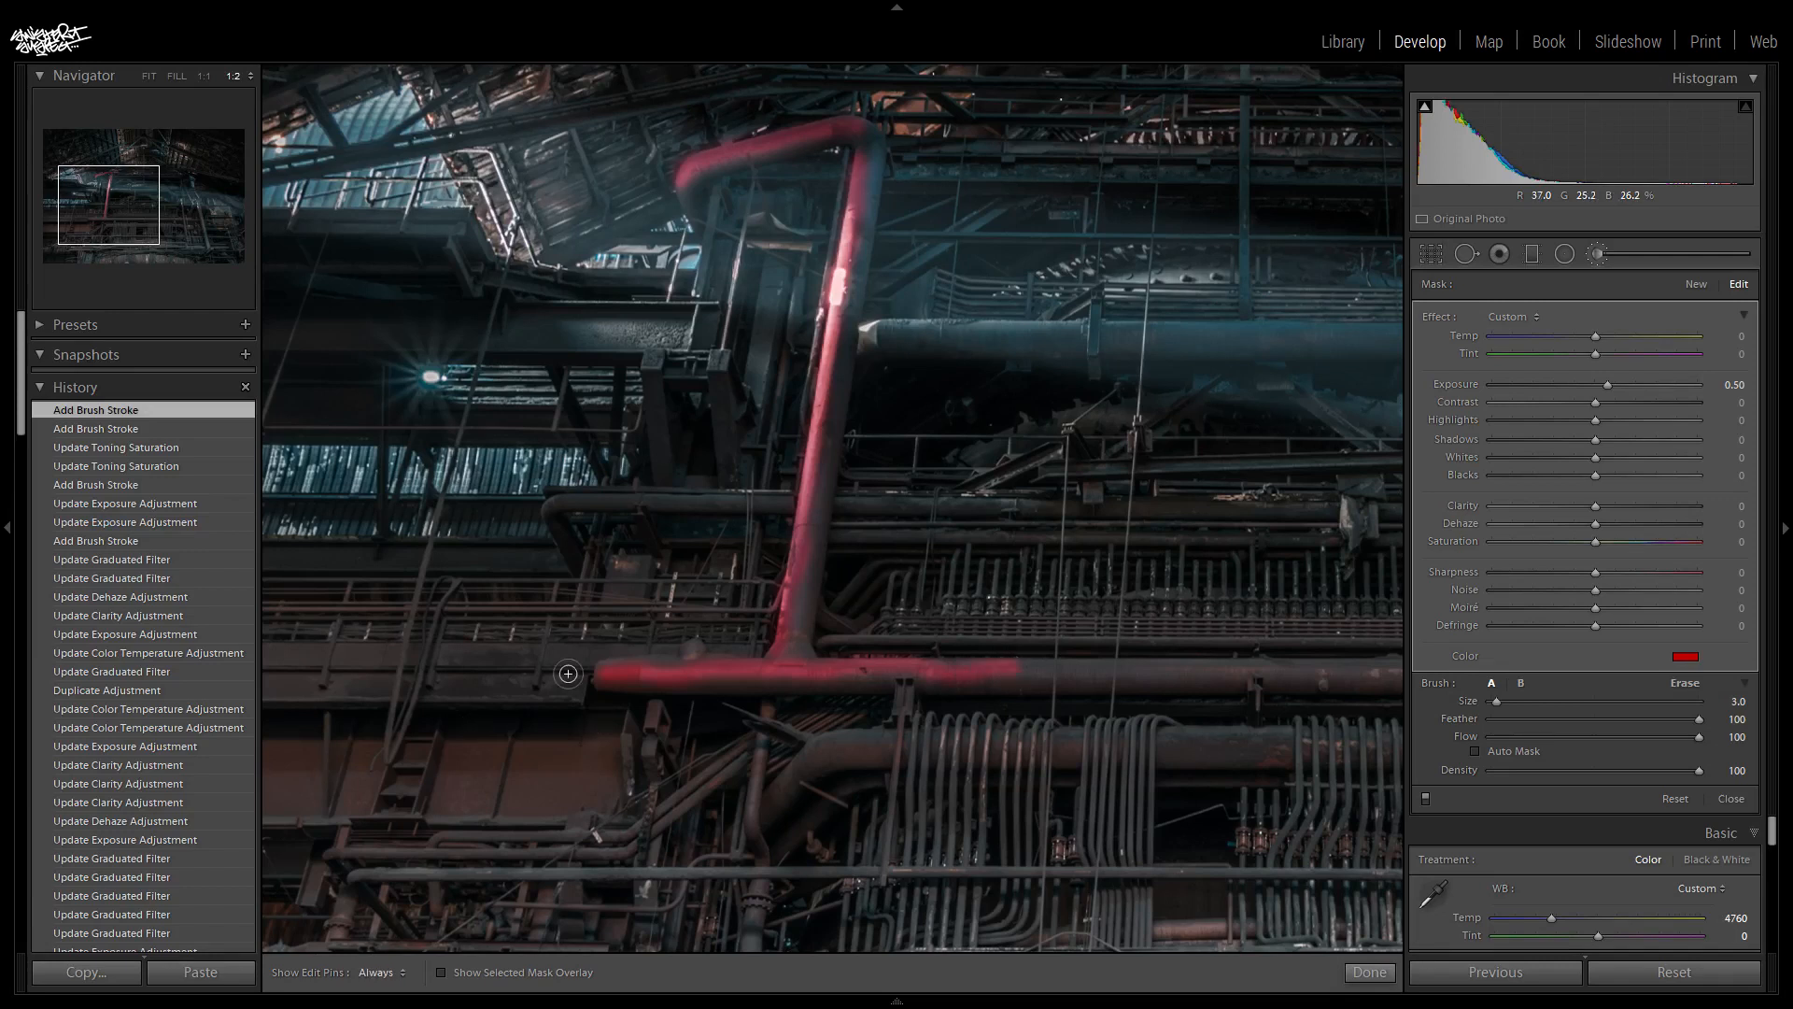
key("ctrl+z")
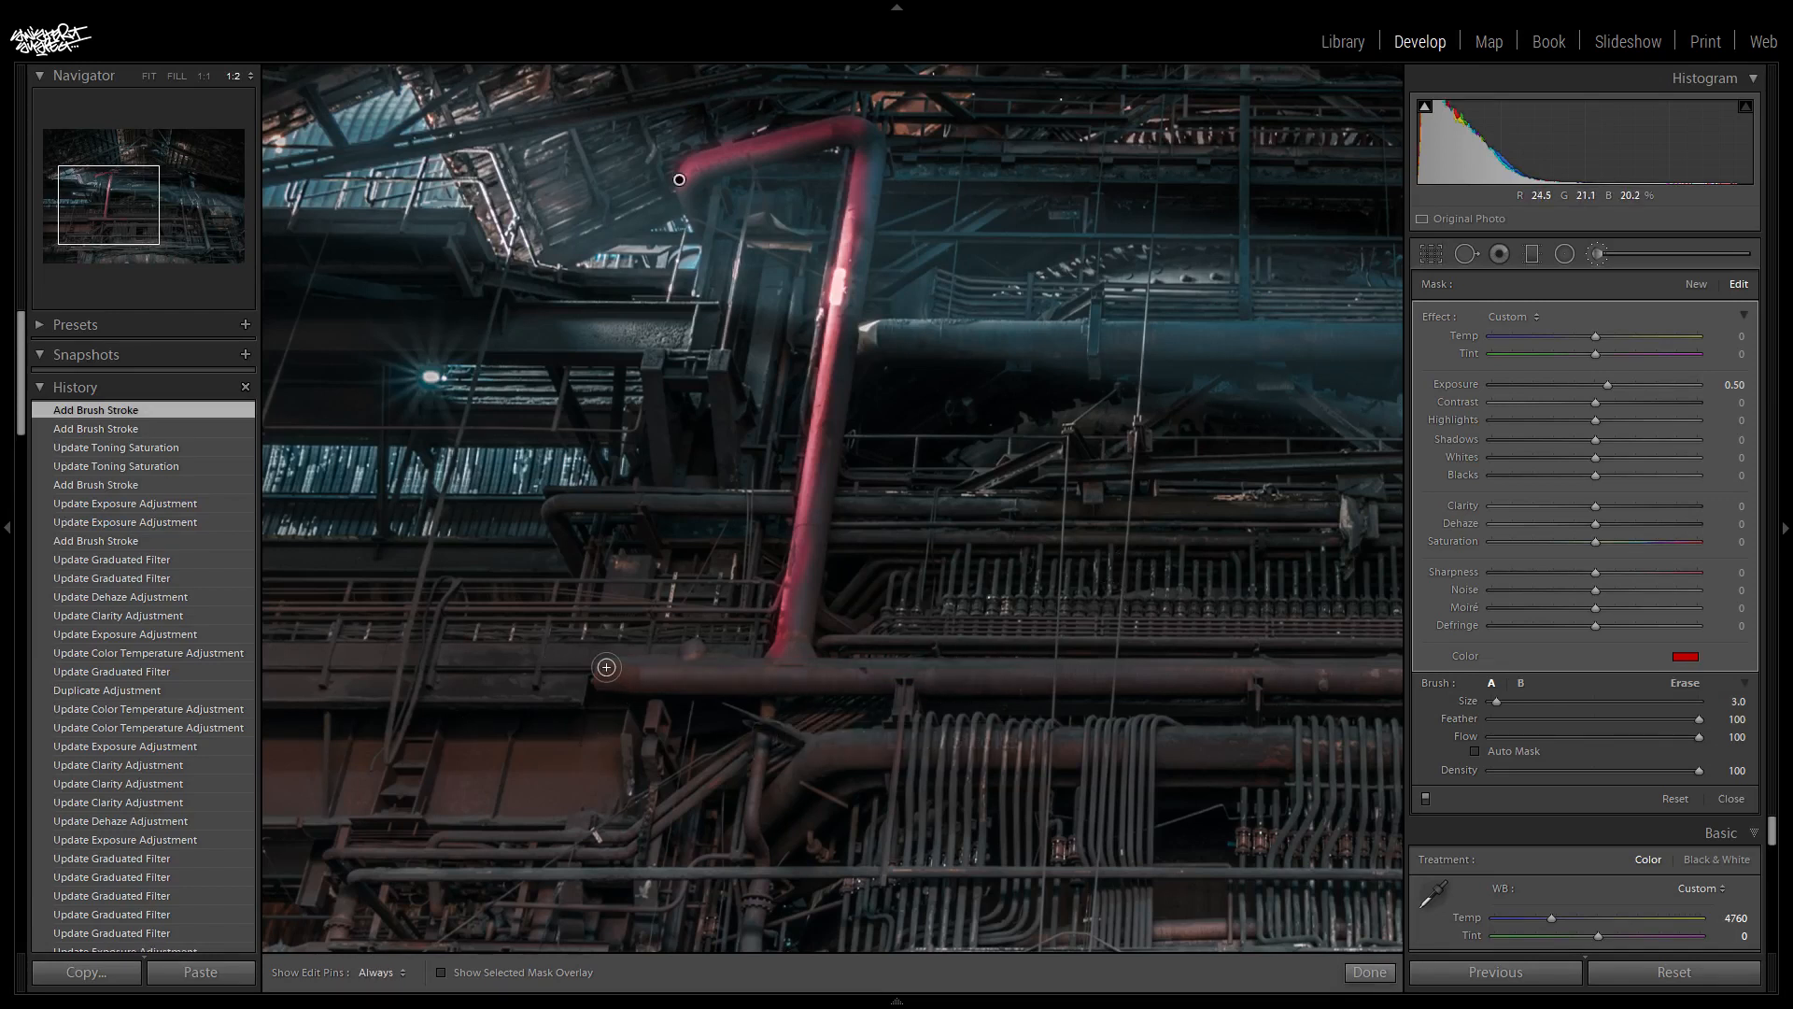
left_click(689, 651)
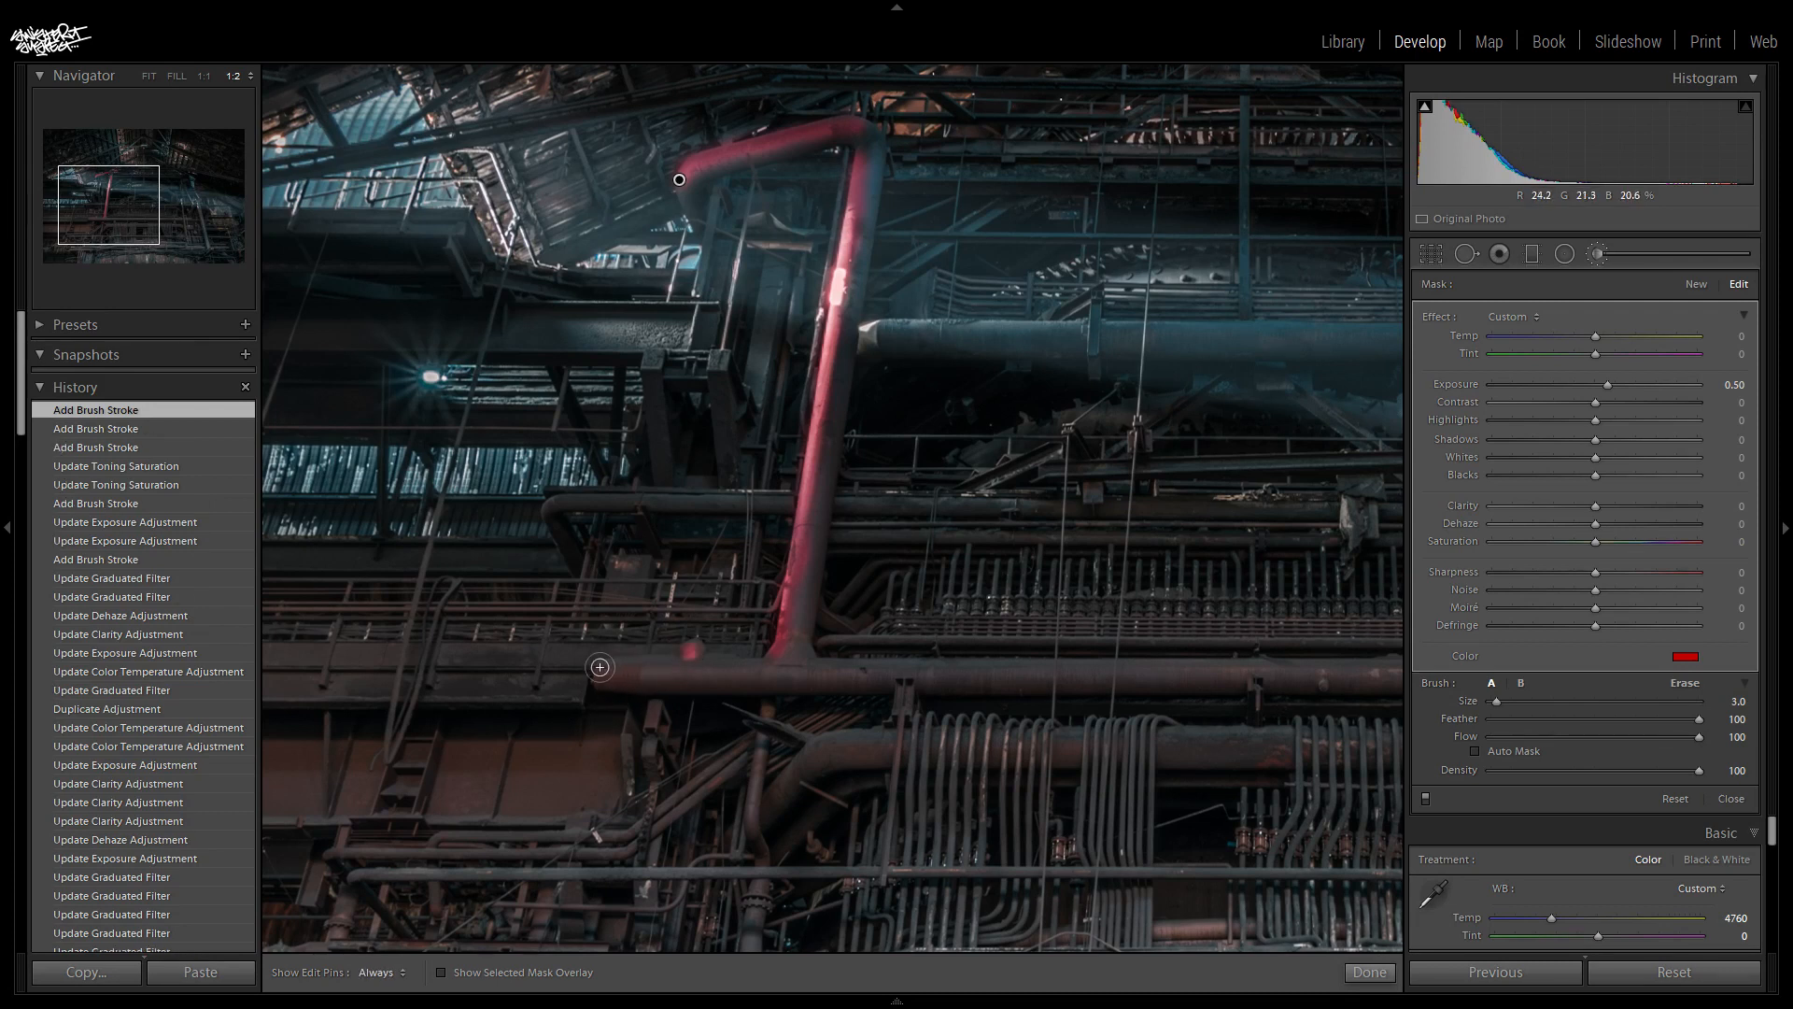
key("shift")
left_click_drag(606, 669, 1134, 668)
left_click_drag(1183, 664, 1395, 671)
left_click_drag(118, 200, 221, 232)
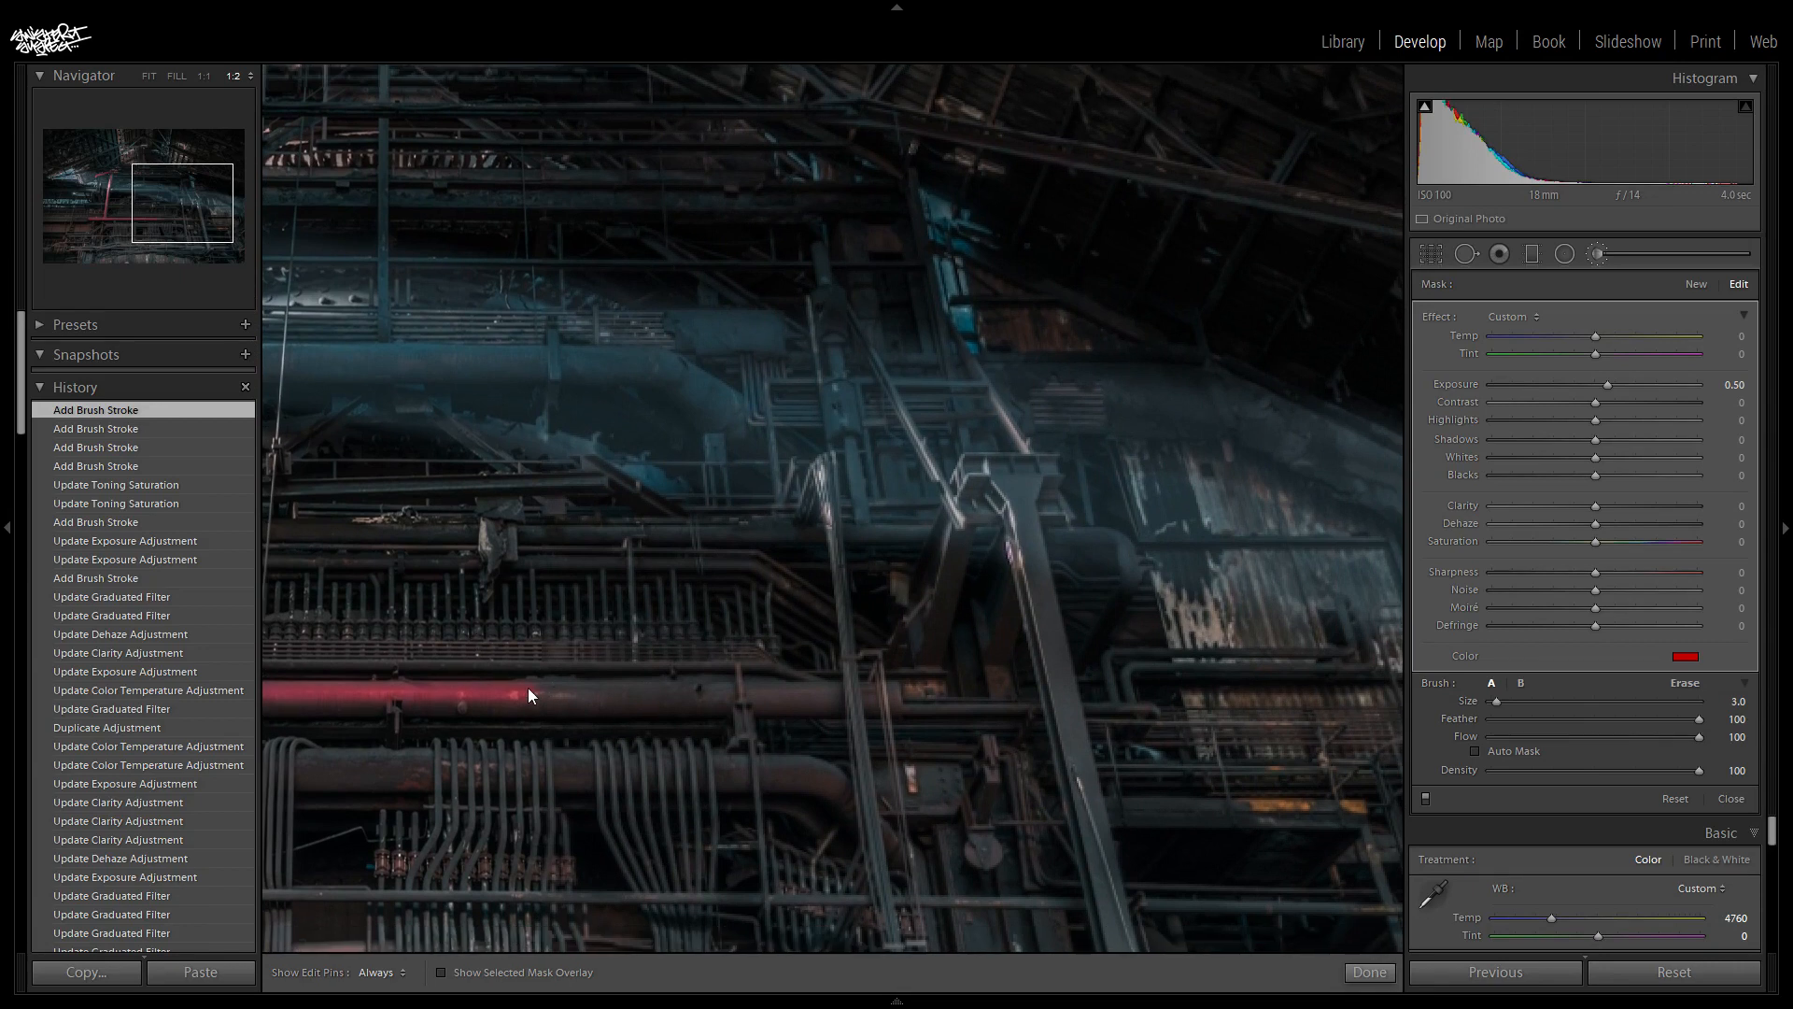
key("h")
left_click_drag(529, 689, 894, 697)
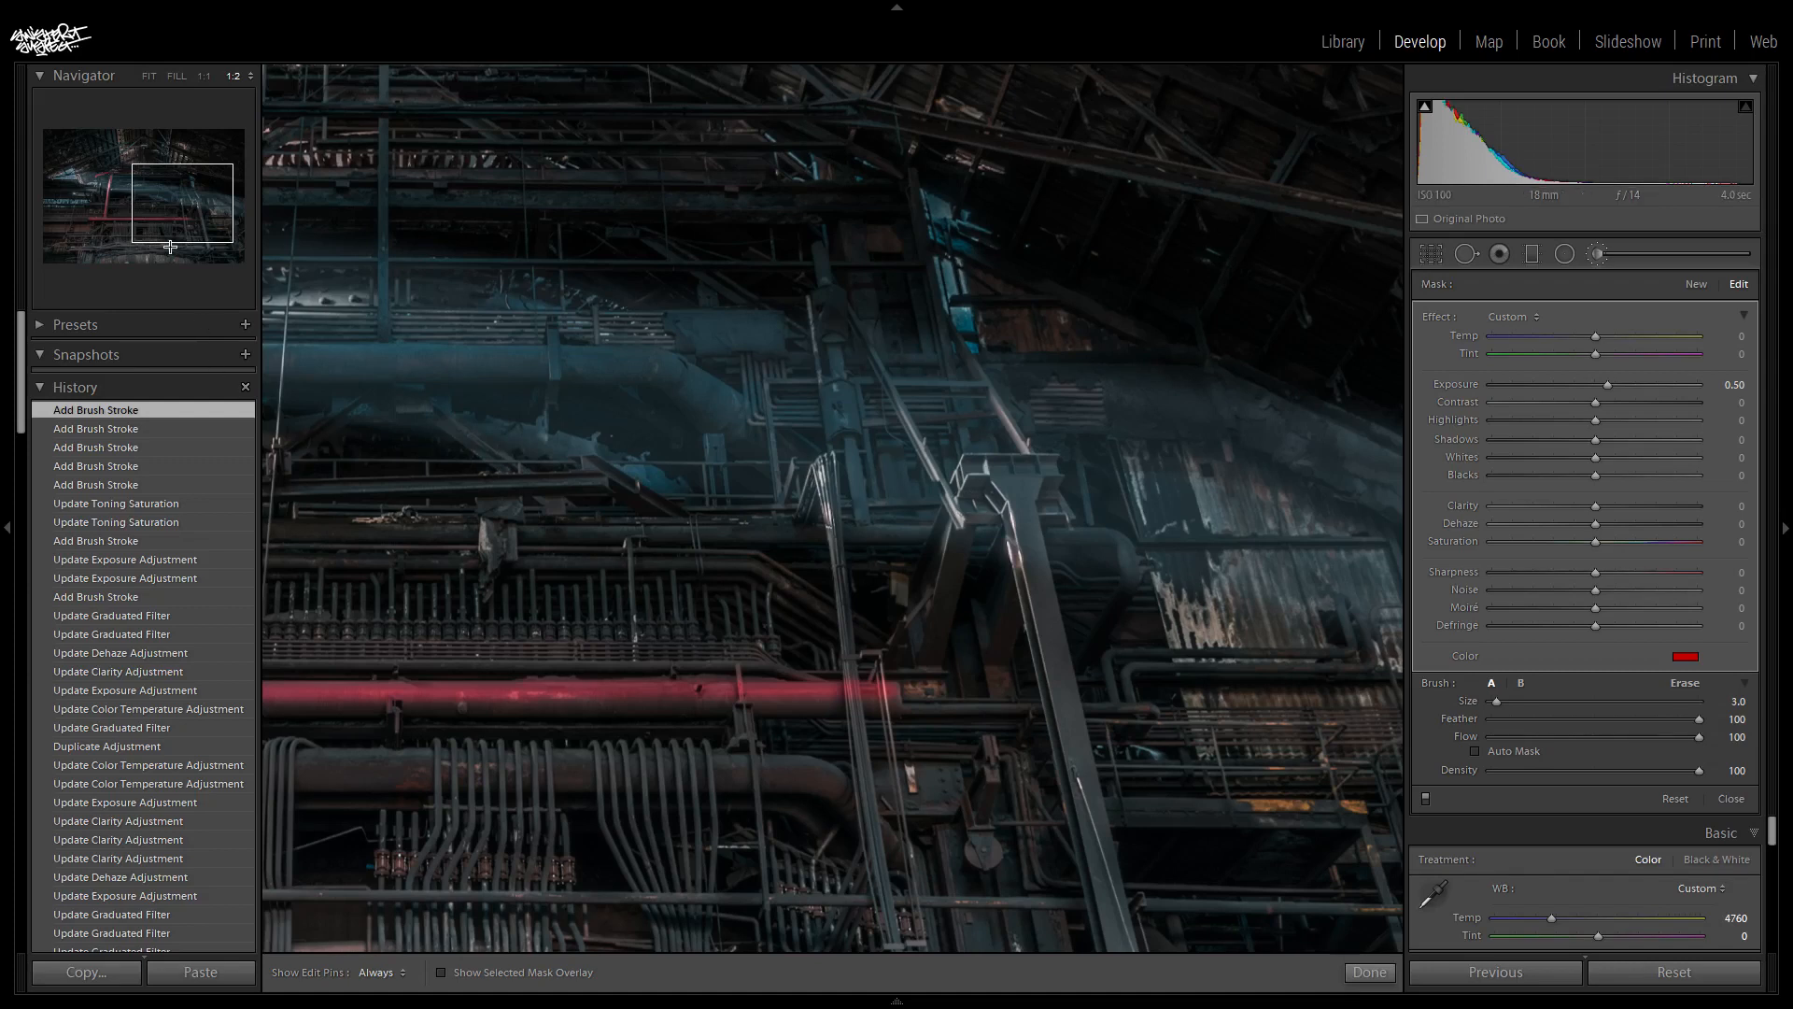
- Paint the hazy upper pipe with its bent end, the short pipe above it, and the low truss and hanging fragment beneath
left_click_drag(168, 193, 147, 185)
left_click(146, 185)
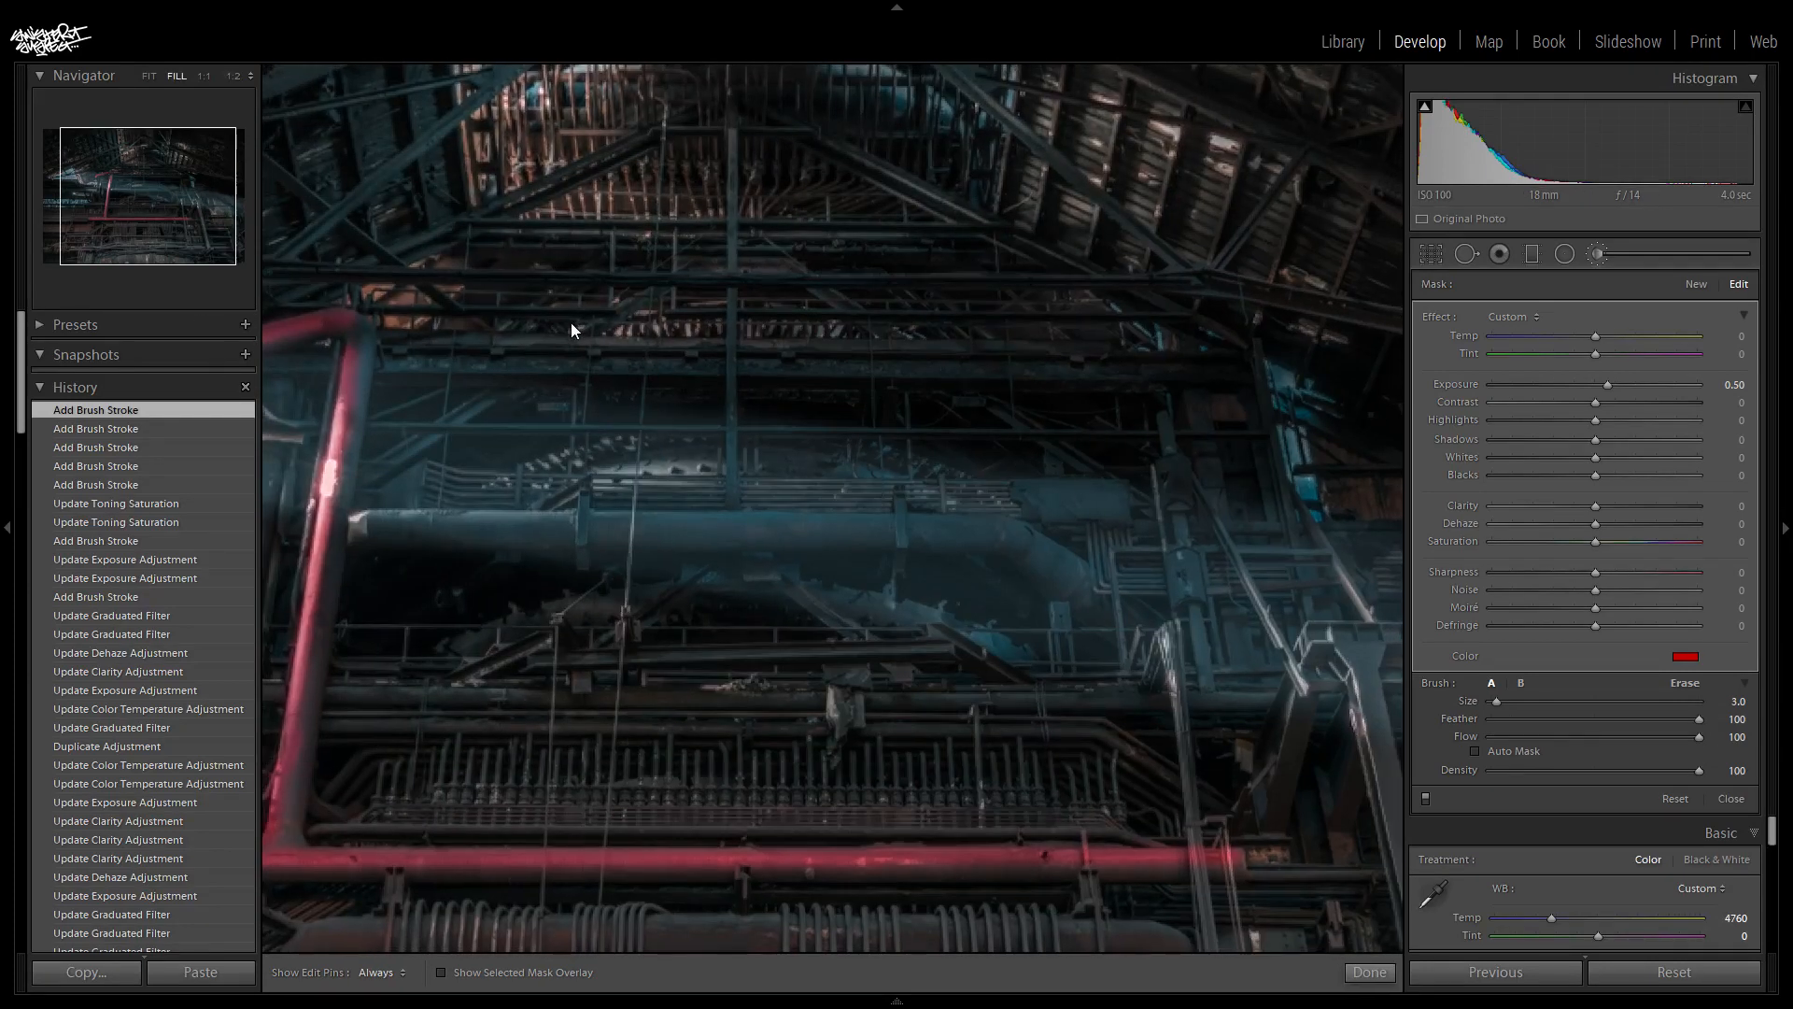
key("z")
key("ctrl+minus")
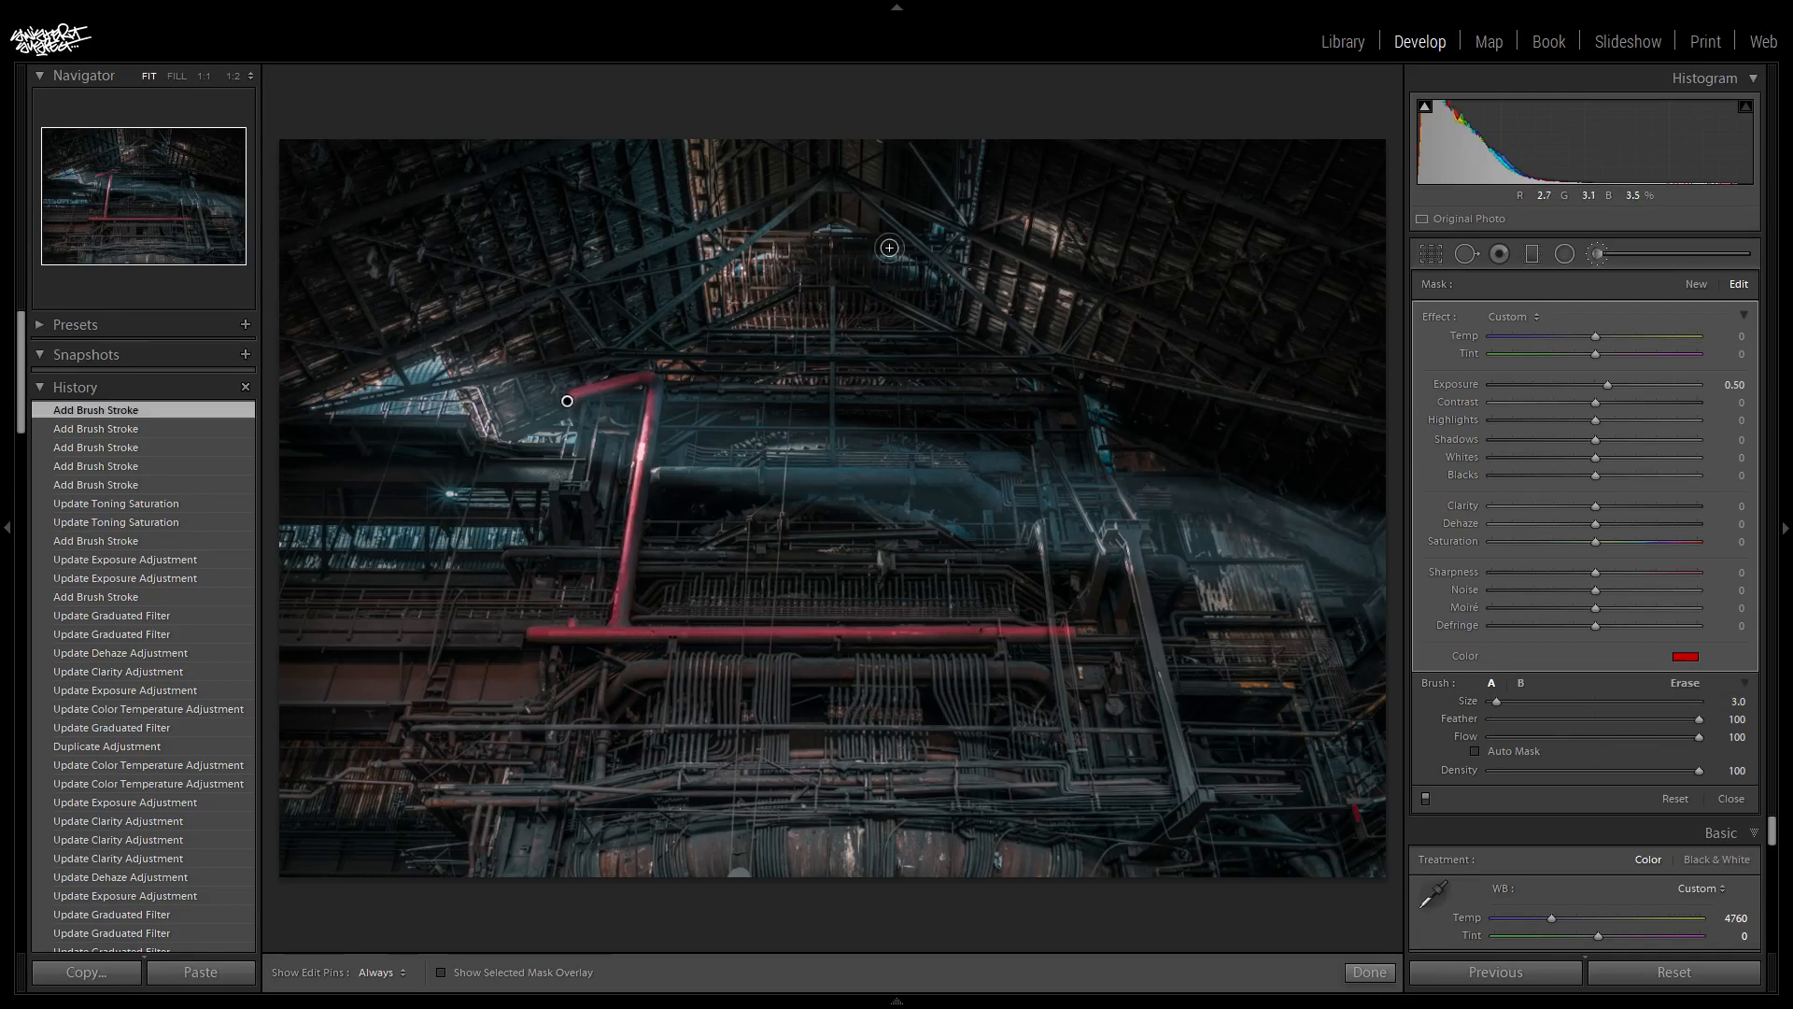
key("ctrl+equal")
key("ctrl+equal")
key("bracketleft")
key("h")
left_click_drag(475, 568, 1012, 569)
mouse_move(1037, 570)
left_mouse_down()
mouse_move(1123, 573)
mouse_move(1209, 617)
left_mouse_up()
left_click_drag(1143, 539, 1243, 539)
left_click_drag(648, 712, 1063, 697)
left_click_drag(1059, 685, 1143, 727)
left_click_drag(953, 723, 981, 723)
left_click_drag(955, 739, 958, 796)
- Paint the twin-post bracket and the horizontal beams at the photo's left side
left_click(90, 188)
left_click_drag(857, 556, 932, 557)
key("ctrl+z")
mouse_move(861, 562)
left_mouse_down()
mouse_move(927, 559)
mouse_move(972, 669)
mouse_move(872, 669)
left_mouse_up()
key("bracketright")
left_click_drag(924, 562, 931, 667)
left_click_drag(729, 507, 912, 509)
mouse_move(413, 418)
left_mouse_down()
mouse_move(664, 419)
mouse_move(326, 414)
left_mouse_up()
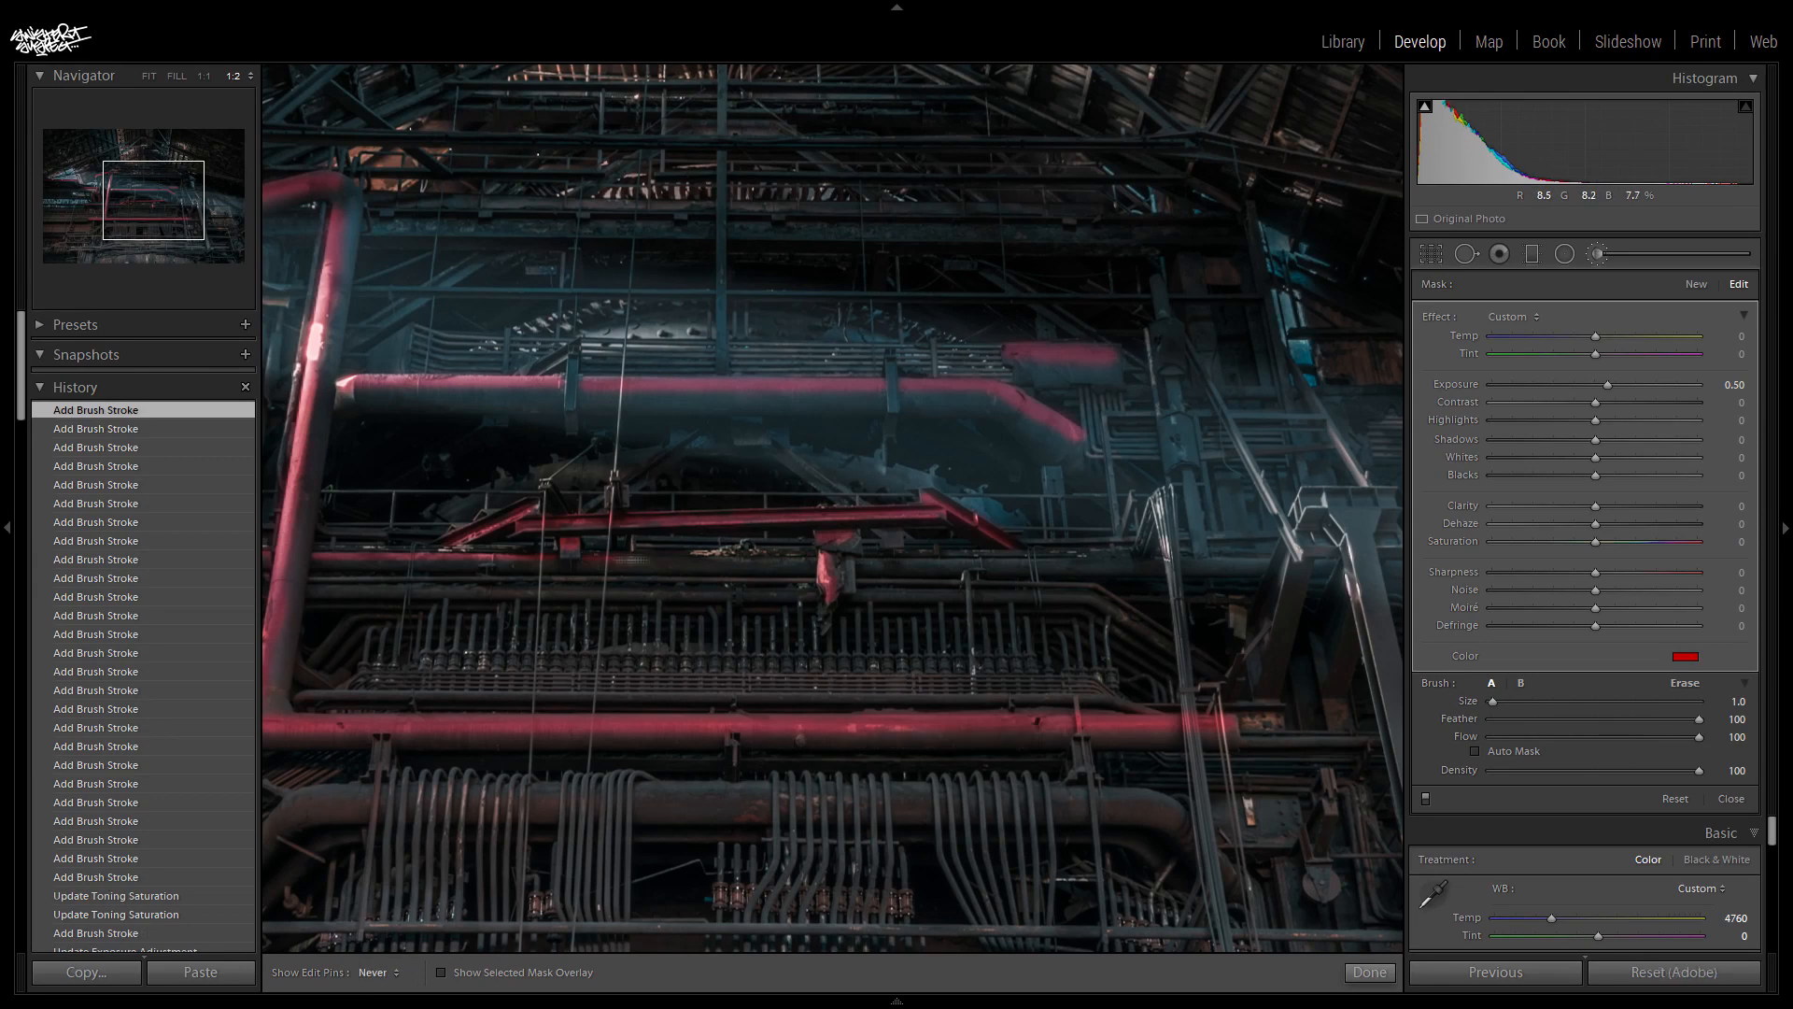
- Paint the slim horizontal pipe with its bent end, the leaning post, the angled support legs and the upper post on the photo's right
left_click_drag(631, 560, 810, 575)
left_click_drag(919, 575, 1223, 565)
left_click_drag(1162, 495, 1214, 948)
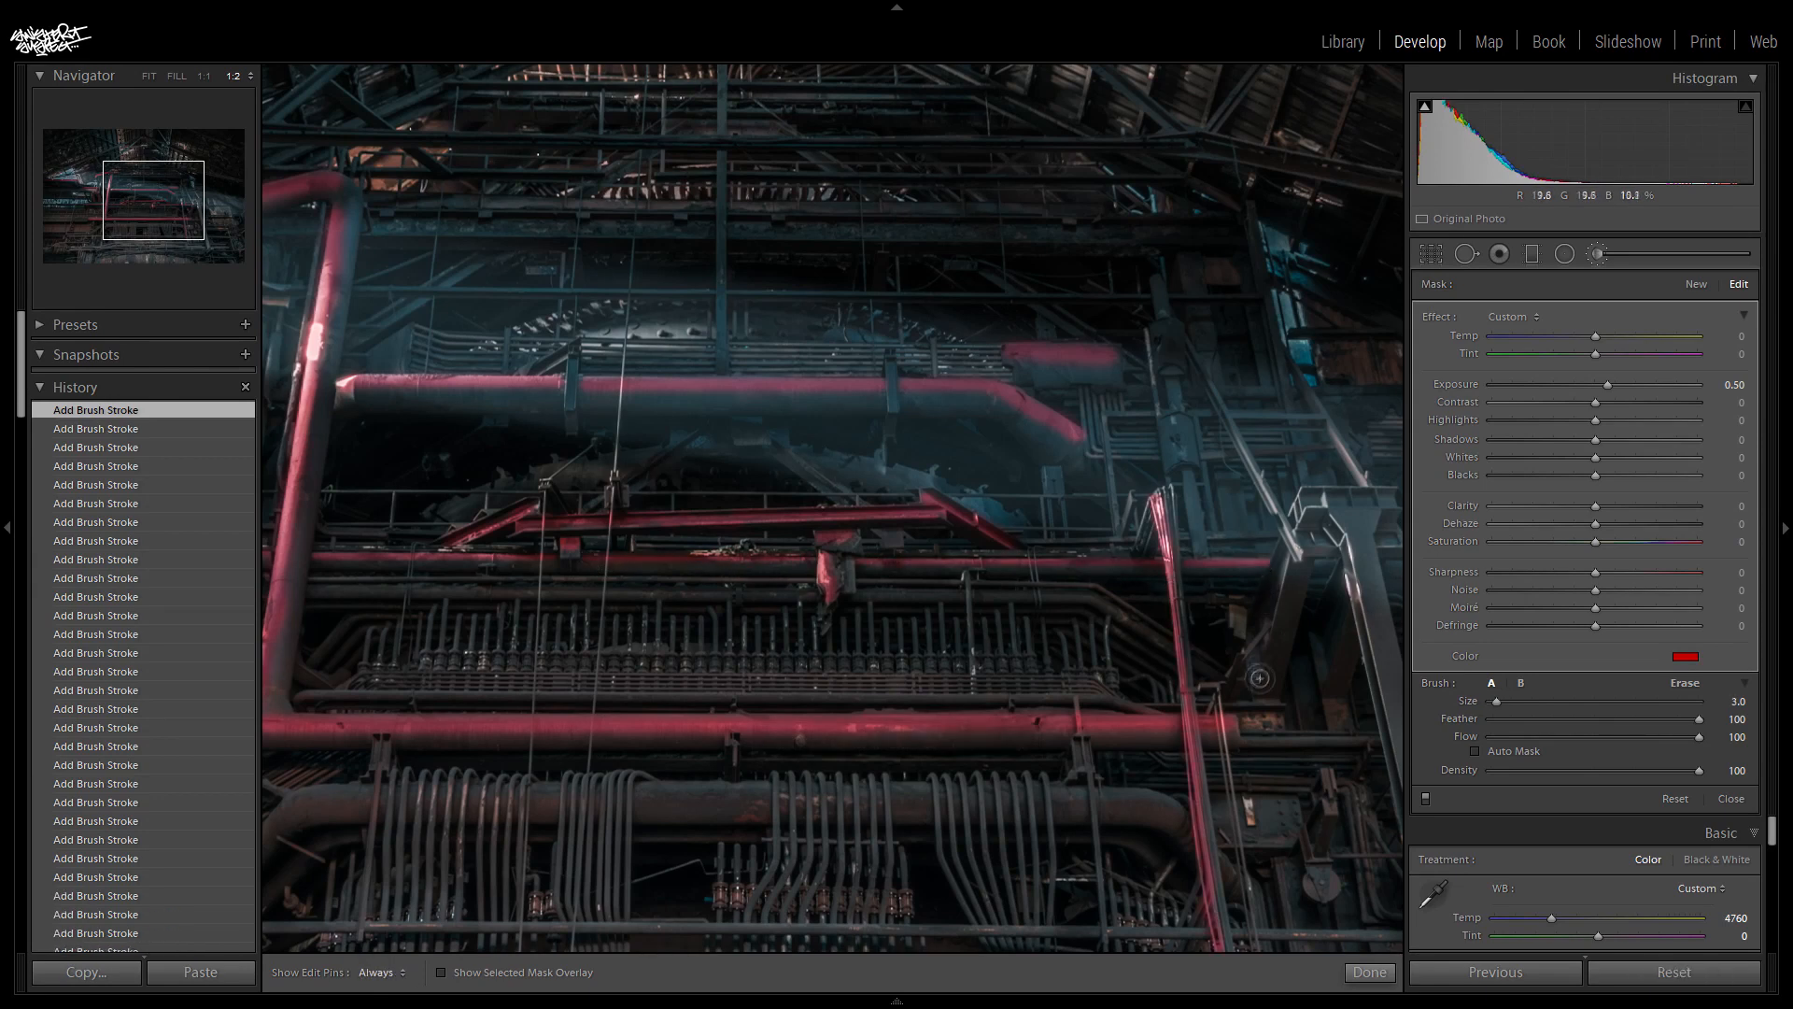
mouse_move(1283, 603)
left_mouse_down()
mouse_move(1300, 505)
mouse_move(1378, 496)
left_mouse_up()
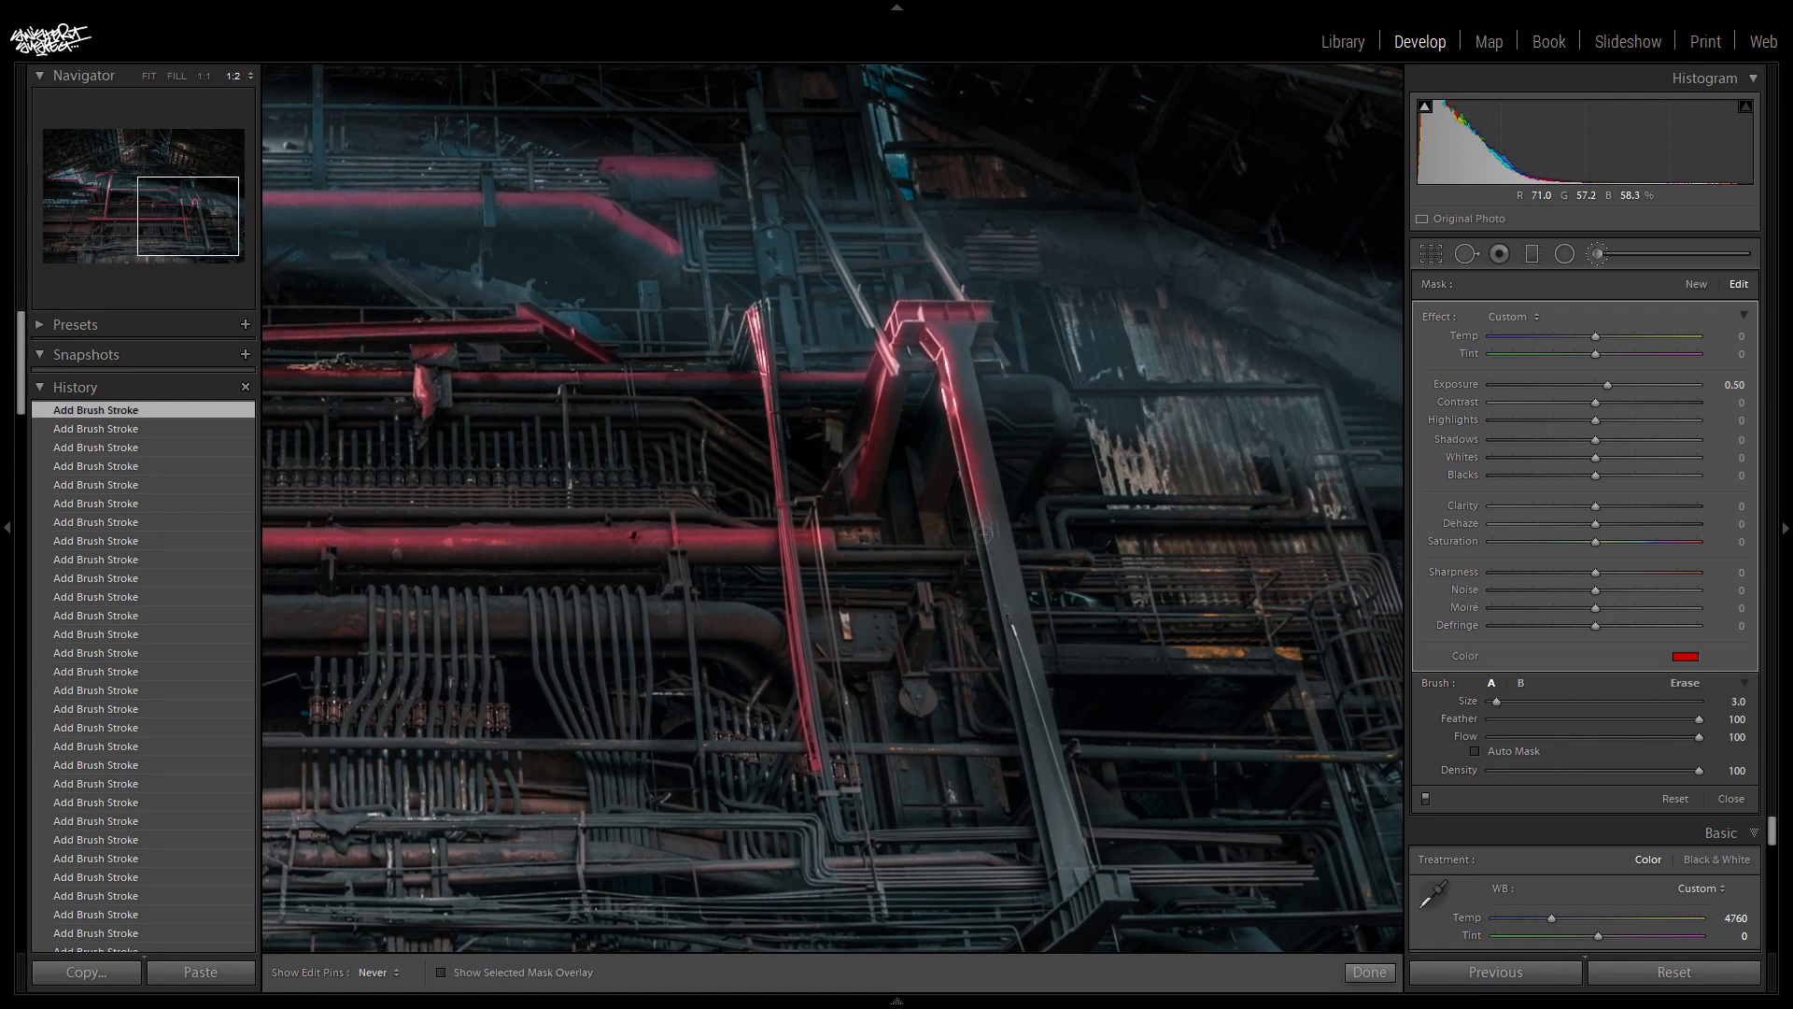
left_click_drag(984, 532, 1060, 897)
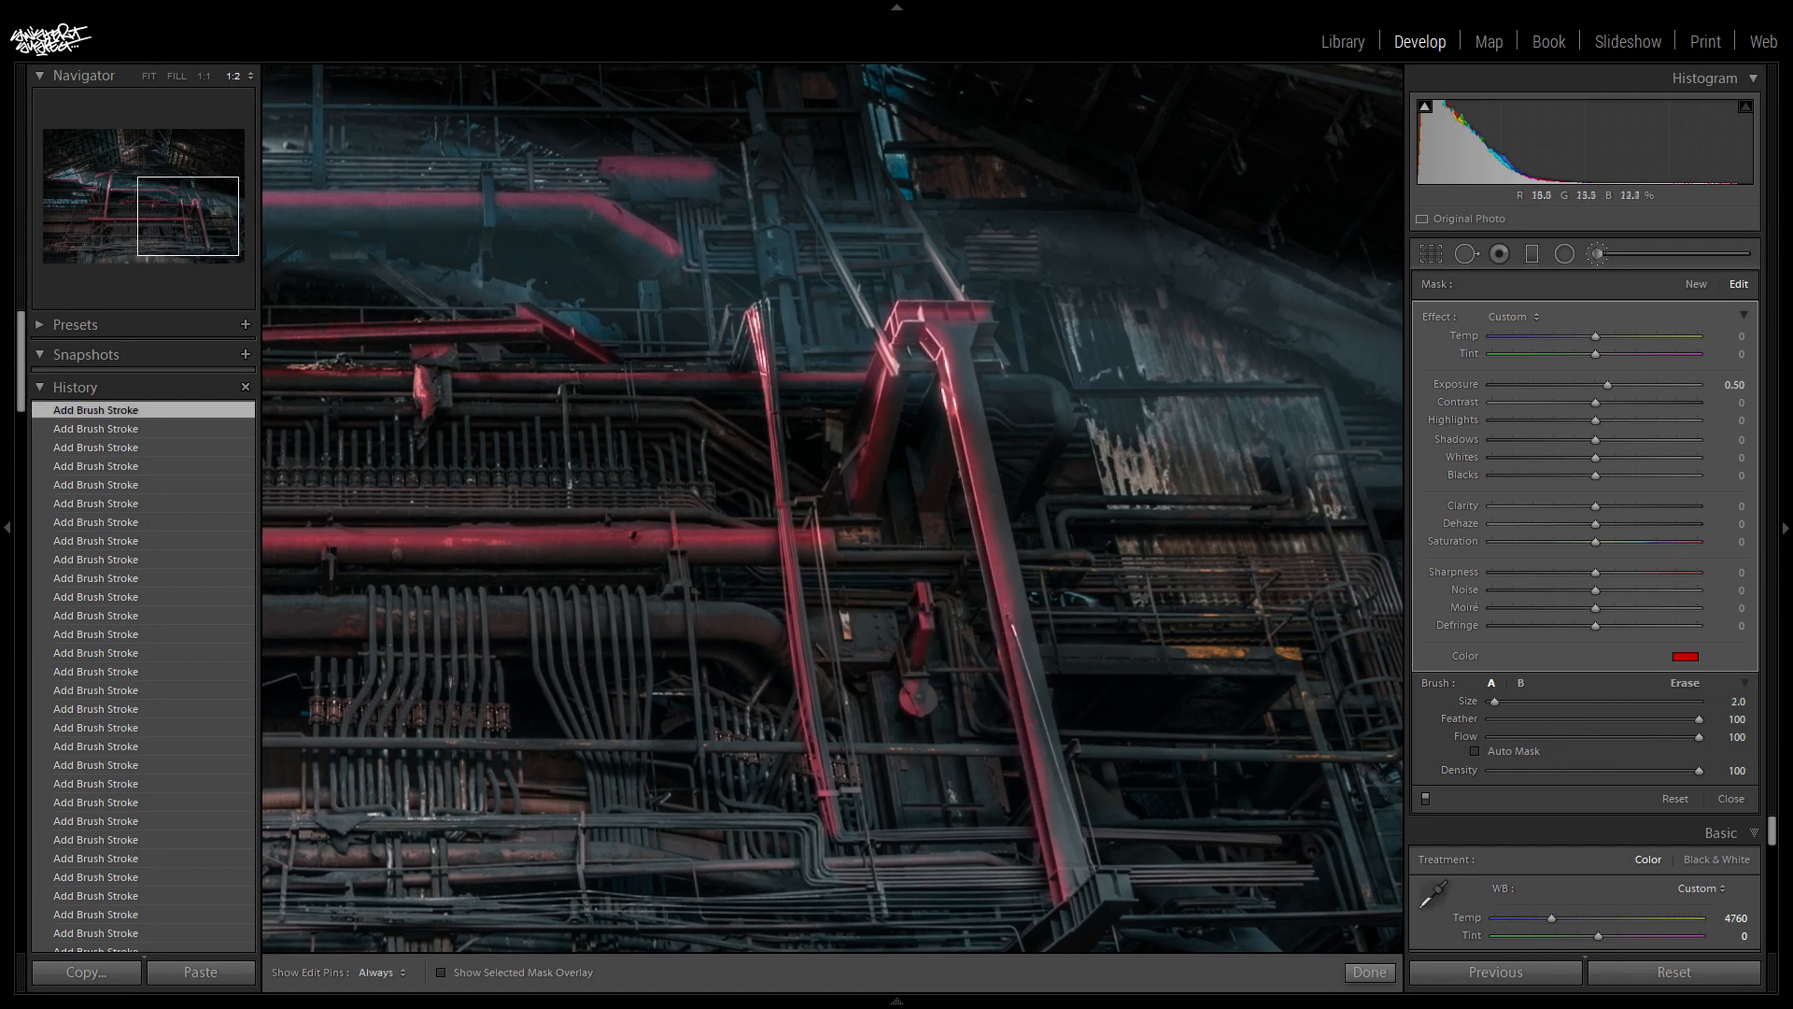
left_click_drag(1059, 422, 1014, 377)
key("bracketleft")
left_click_drag(768, 277, 764, 233)
left_click_drag(750, 97, 764, 196)
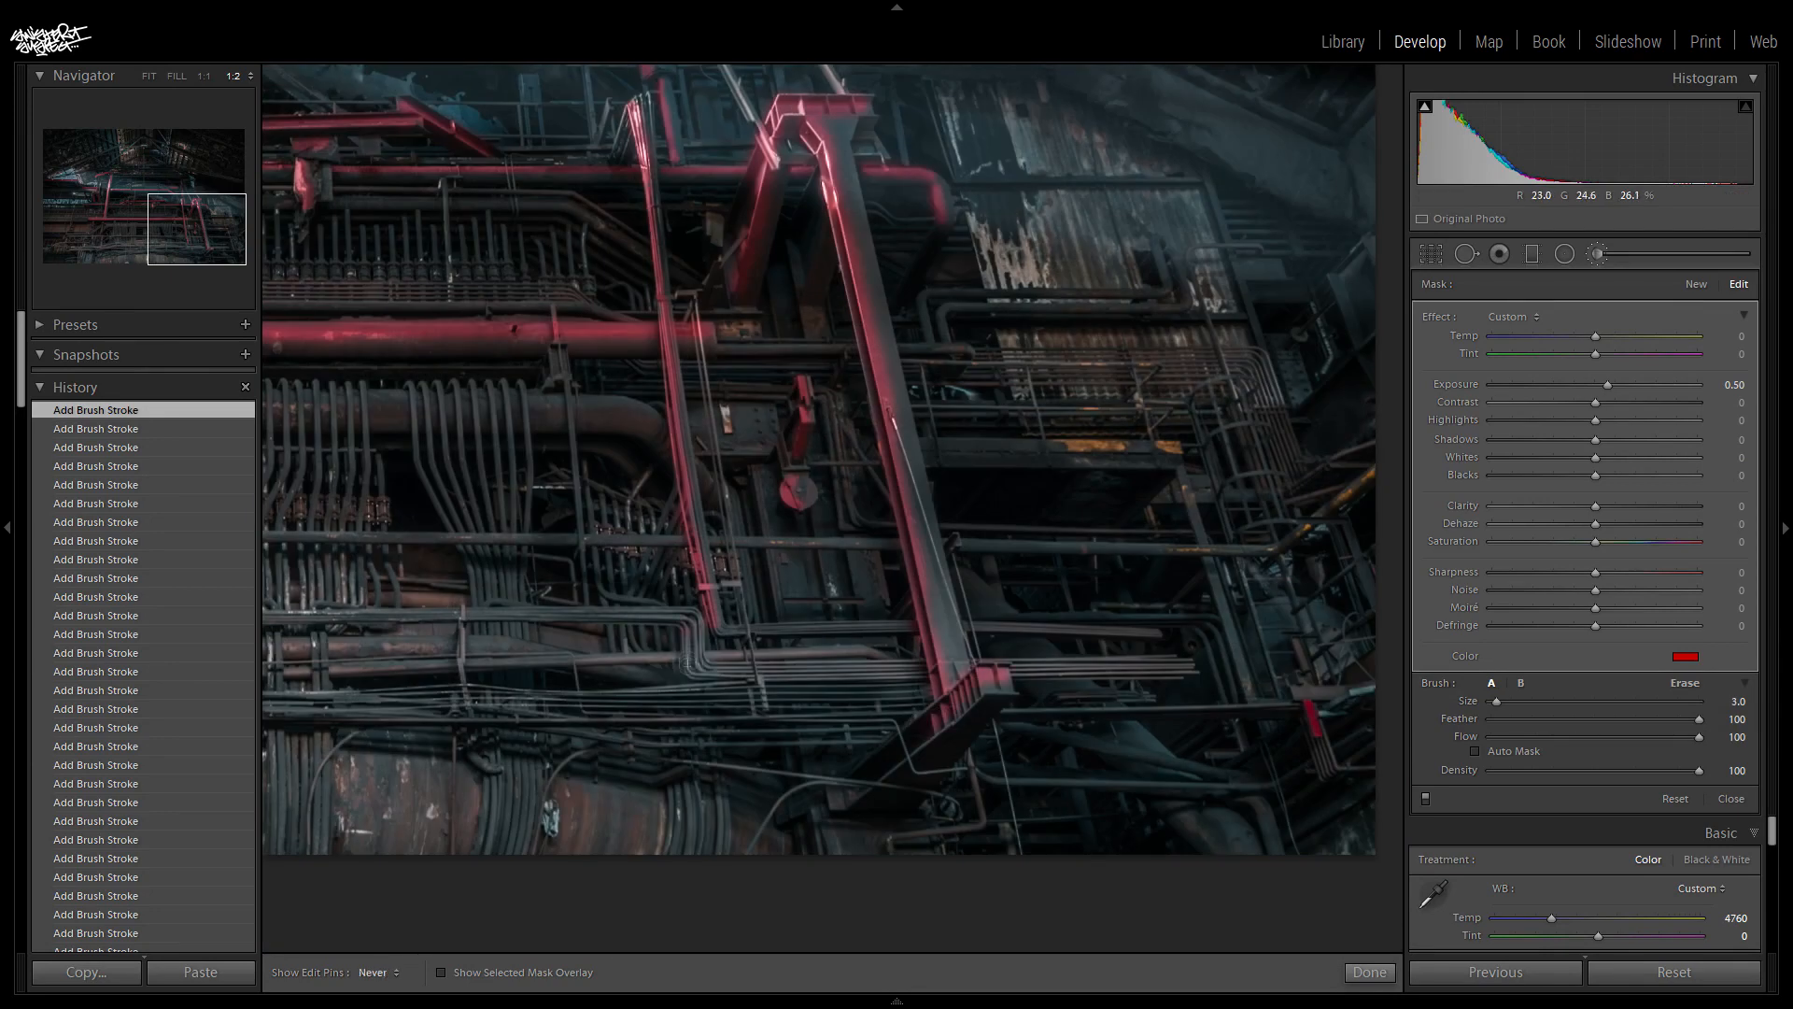
- Paint the large lower pipe and the thinner horizontal pipes running below it
left_click_drag(686, 664, 1182, 659)
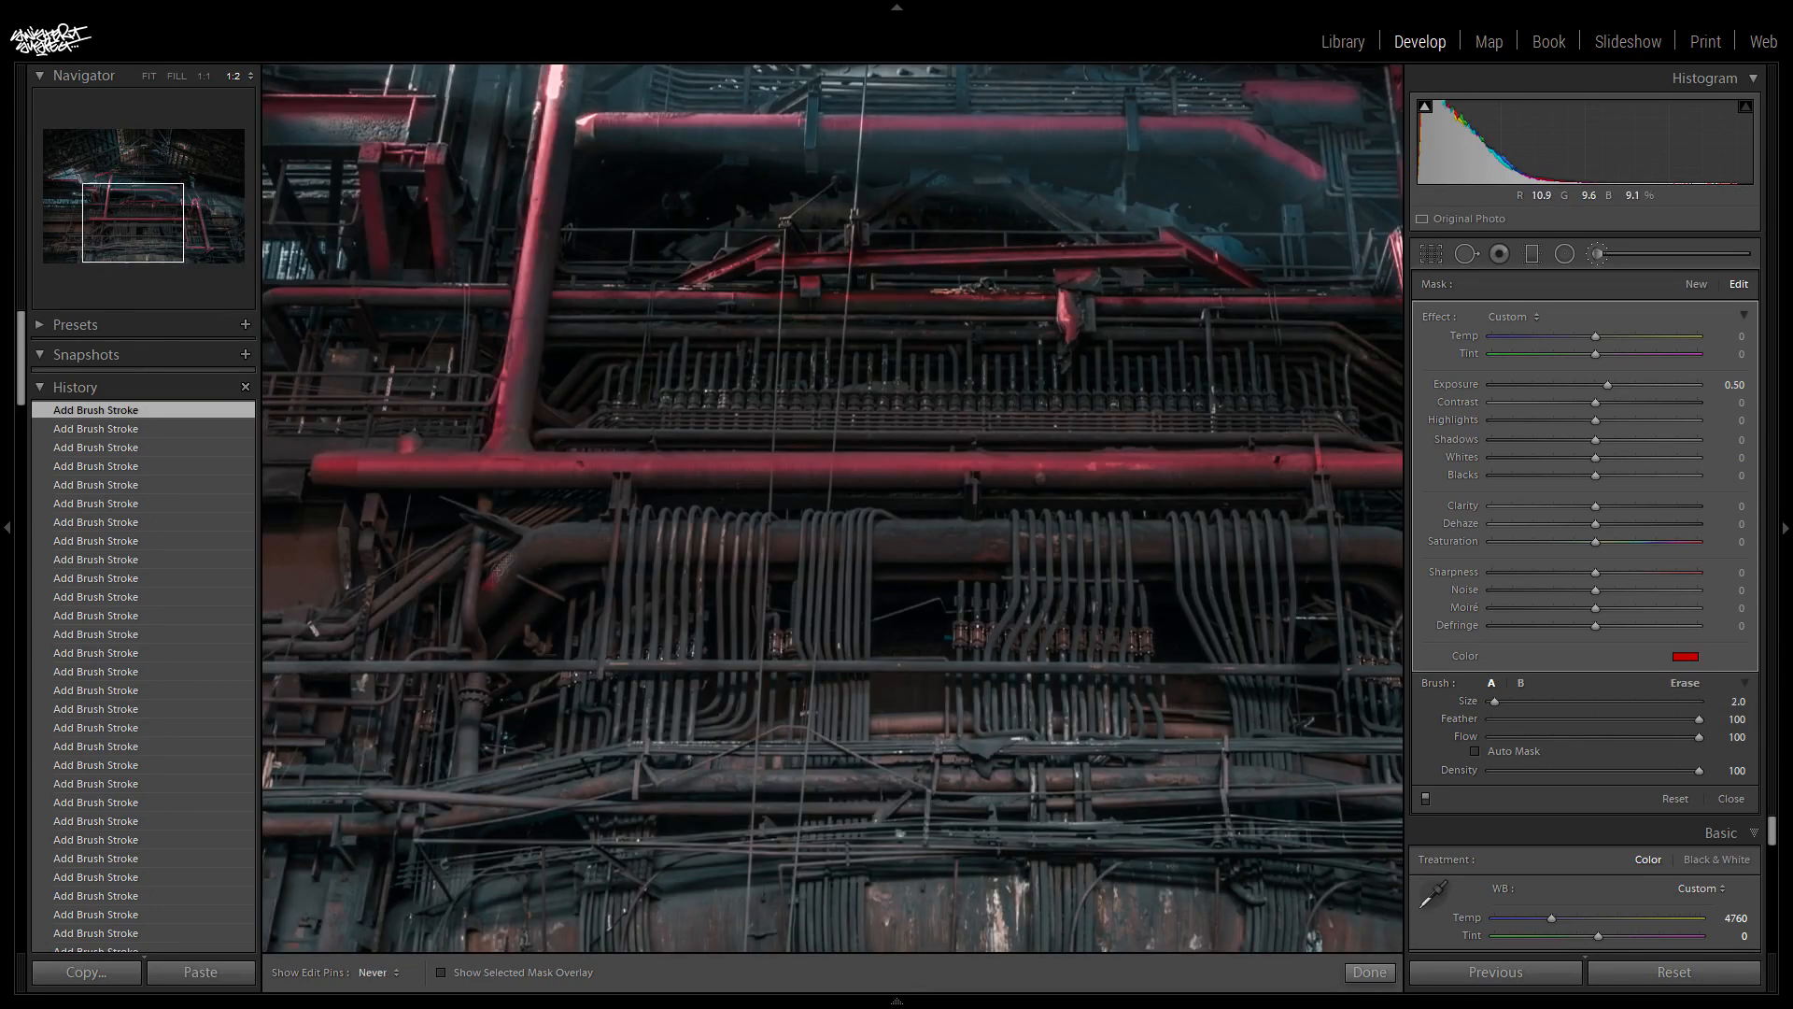
mouse_move(502, 567)
left_mouse_down()
mouse_move(723, 530)
mouse_move(654, 514)
mouse_move(1317, 528)
left_mouse_up()
key("bracketright")
key("bracketright")
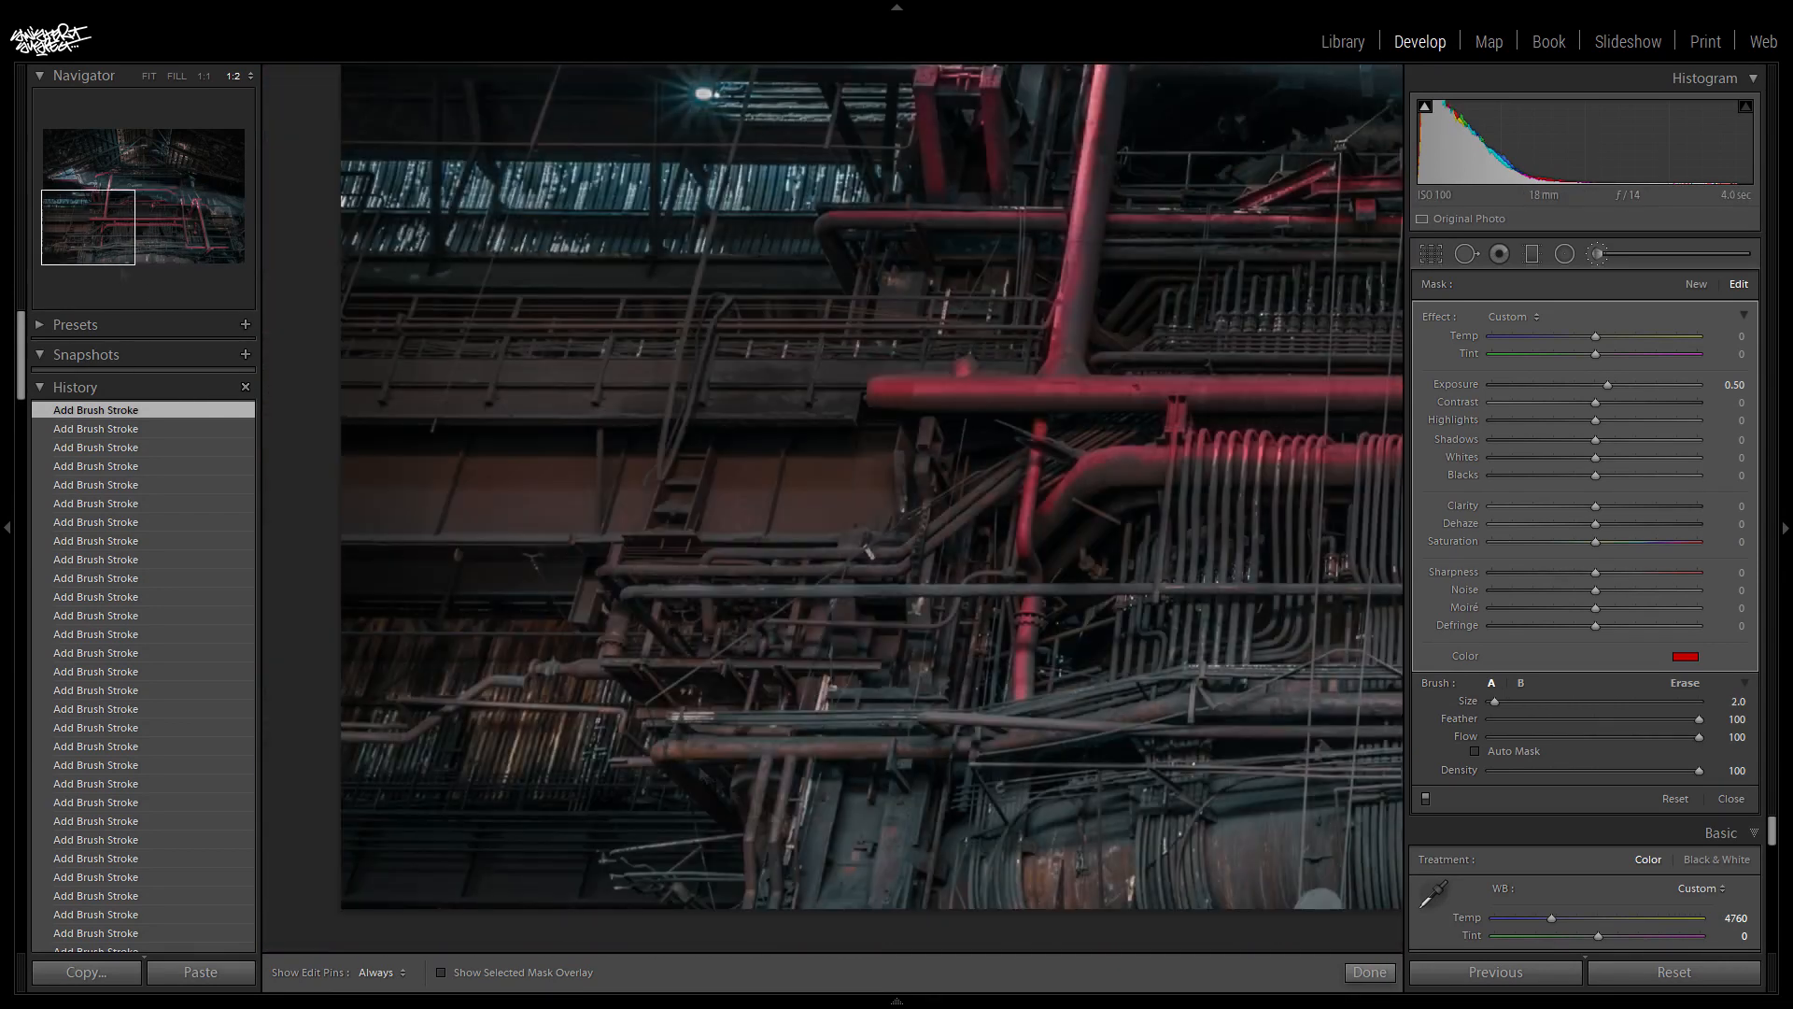
left_click_drag(654, 743, 978, 742)
mouse_move(537, 667)
left_mouse_down()
mouse_move(616, 611)
mouse_move(834, 589)
mouse_move(1401, 586)
left_mouse_up()
left_click_drag(976, 745, 1188, 700)
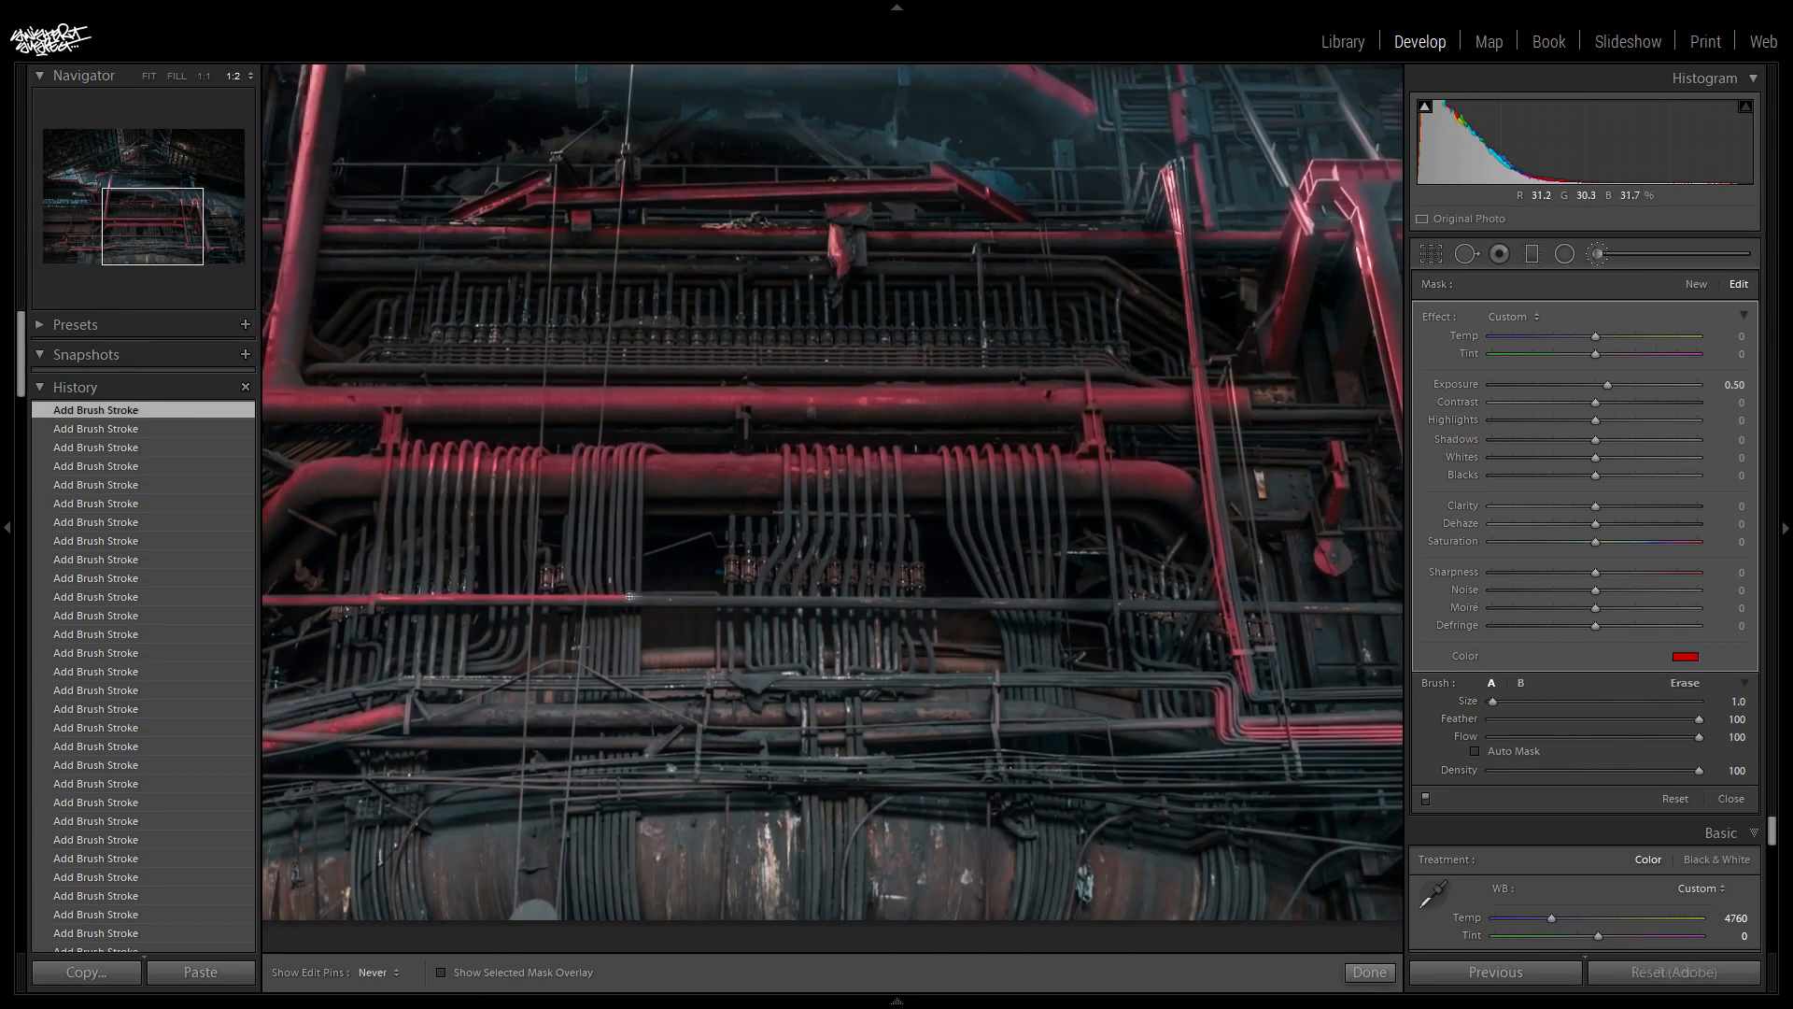
left_click_drag(625, 596, 941, 598)
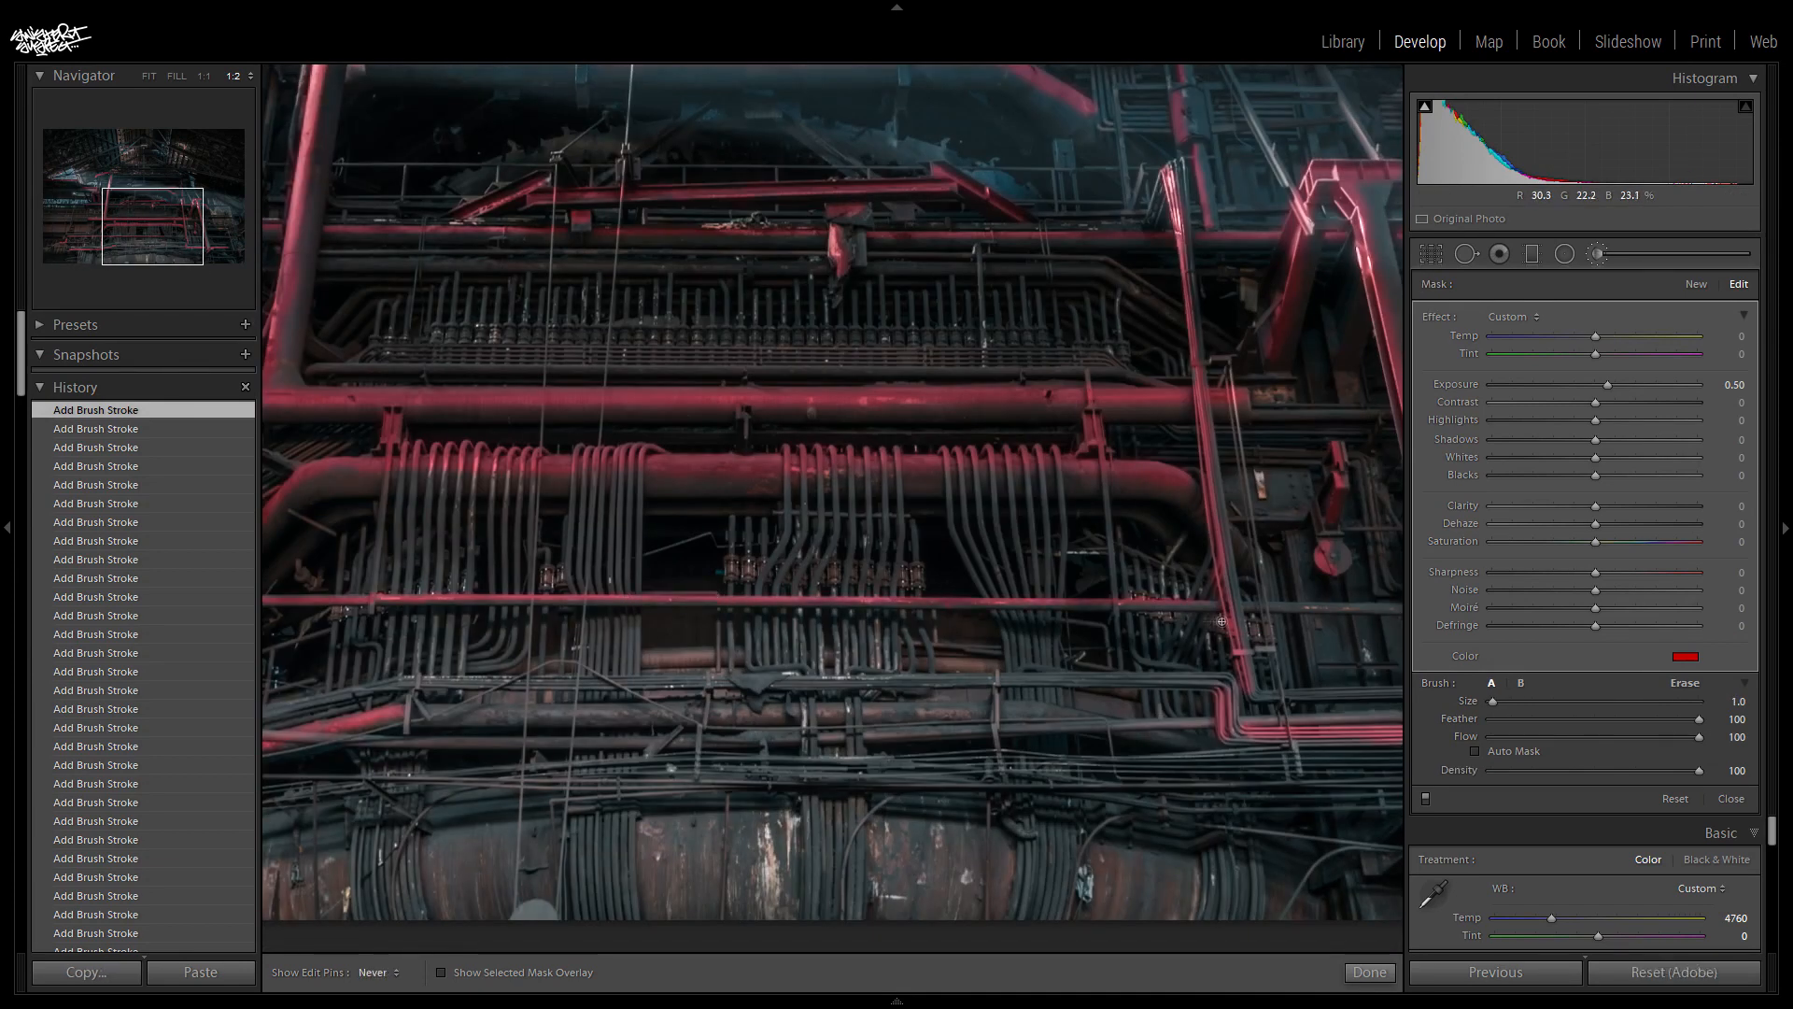
- Paint the clusters of curved vertical tubes hanging in front of the large lower pipe
mouse_move(773, 589)
left_mouse_down()
mouse_move(805, 495)
mouse_move(801, 579)
mouse_move(851, 481)
mouse_move(808, 588)
mouse_move(889, 579)
mouse_move(980, 467)
mouse_move(1052, 460)
mouse_move(607, 467)
mouse_move(420, 523)
mouse_move(480, 467)
mouse_move(586, 677)
mouse_move(627, 617)
left_mouse_up()
left_click_drag(401, 621, 504, 635)
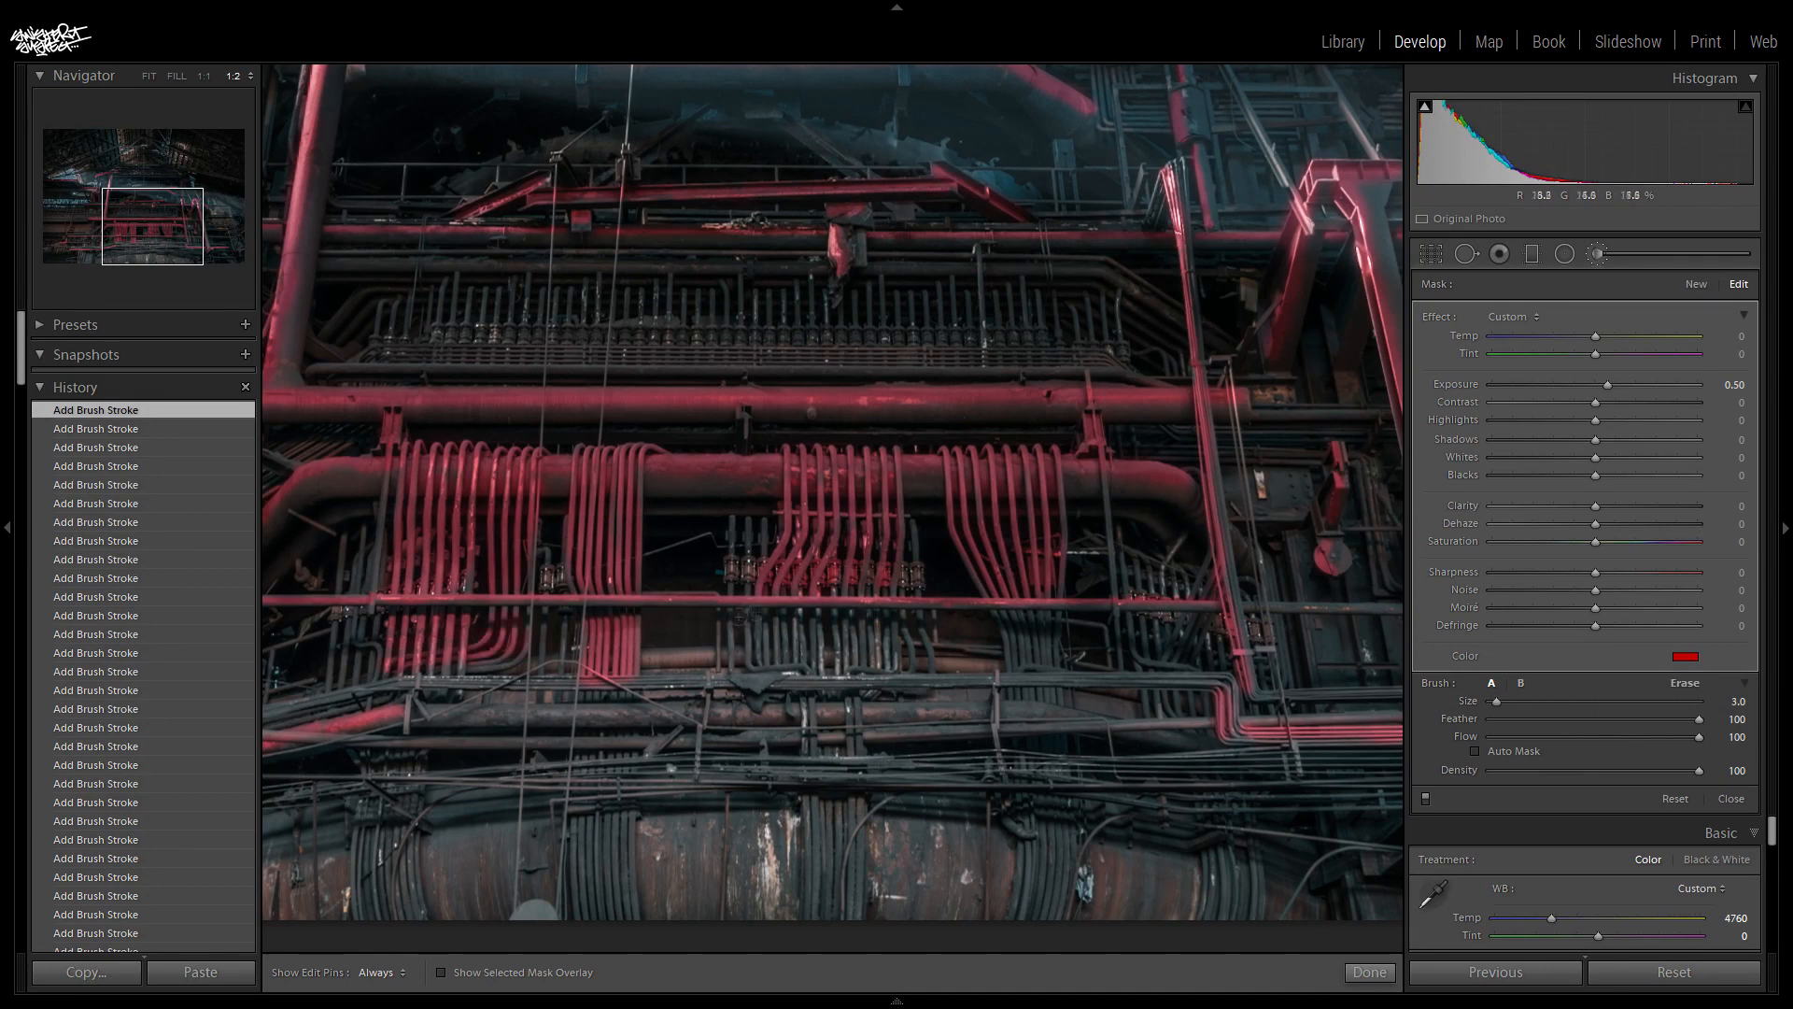
left_click_drag(738, 615, 910, 640)
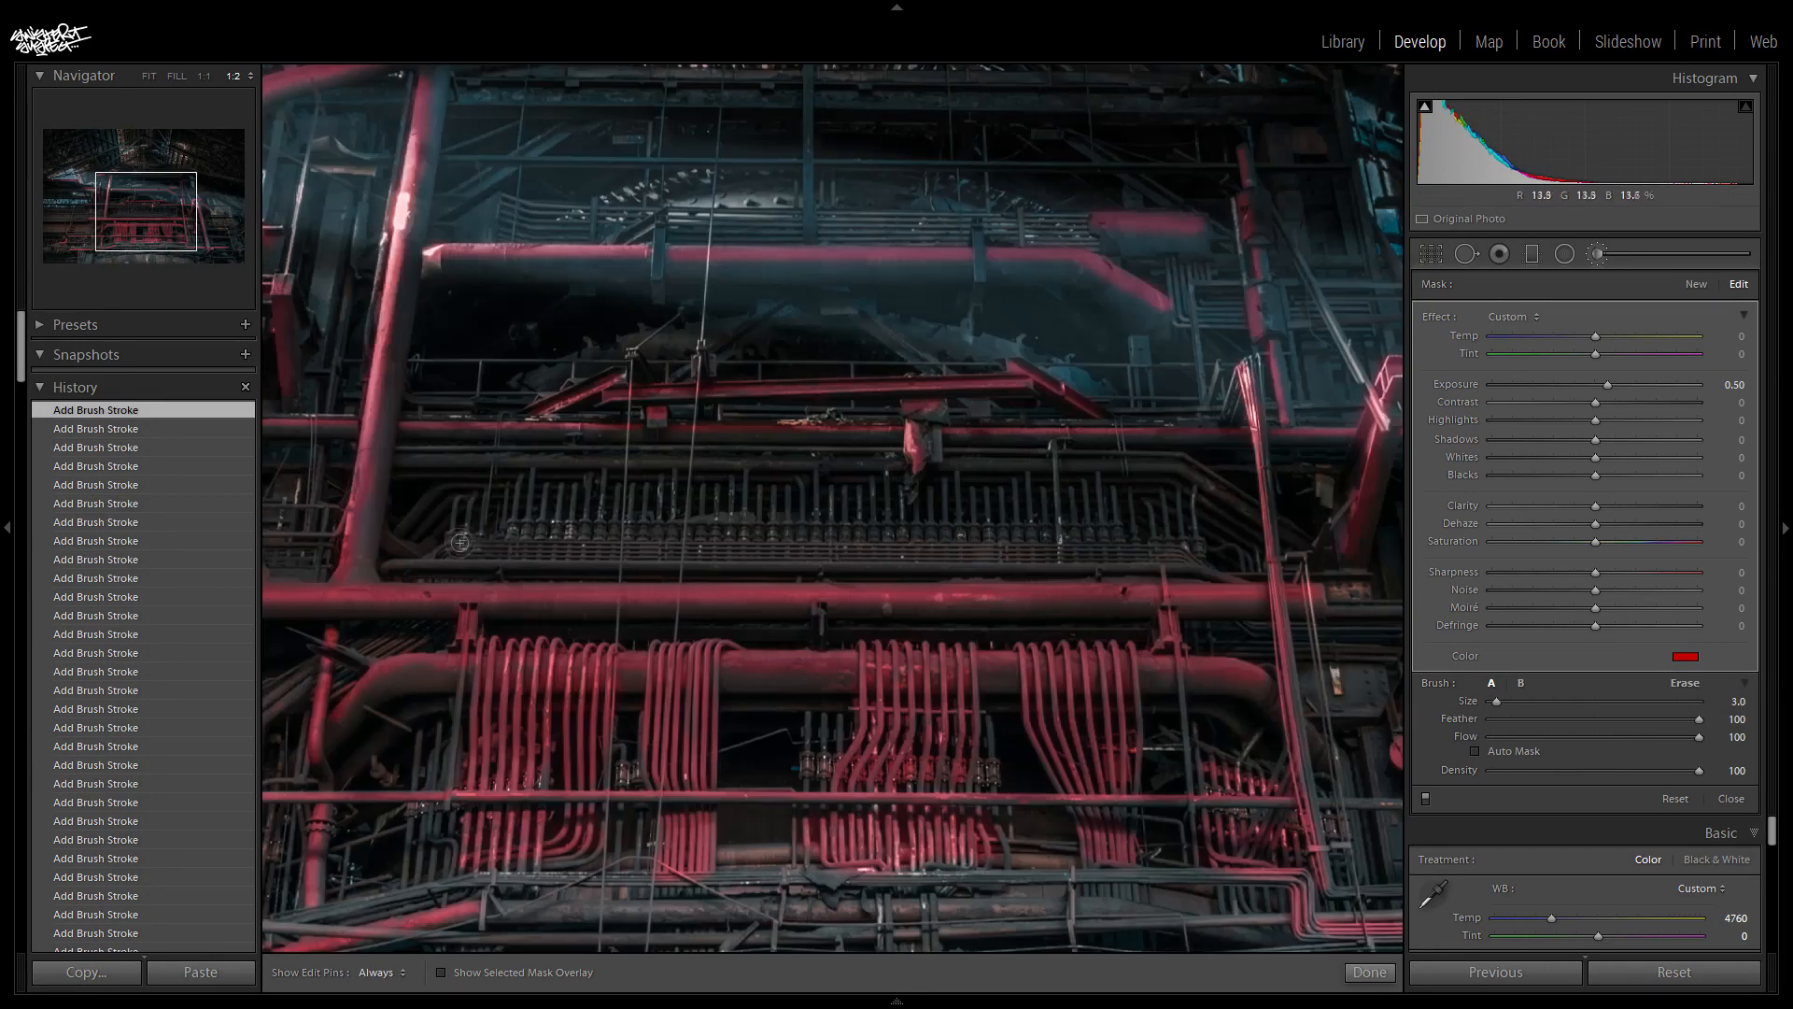
- Paint the rack of short vertical tubes at the centre and the horizontal pipework near the photo's base
left_click_drag(509, 513, 1167, 513)
scroll(510, 905, "down", 8)
left_click_drag(510, 905, 1167, 912)
left_click_drag(151, 214, 154, 243)
key("z")
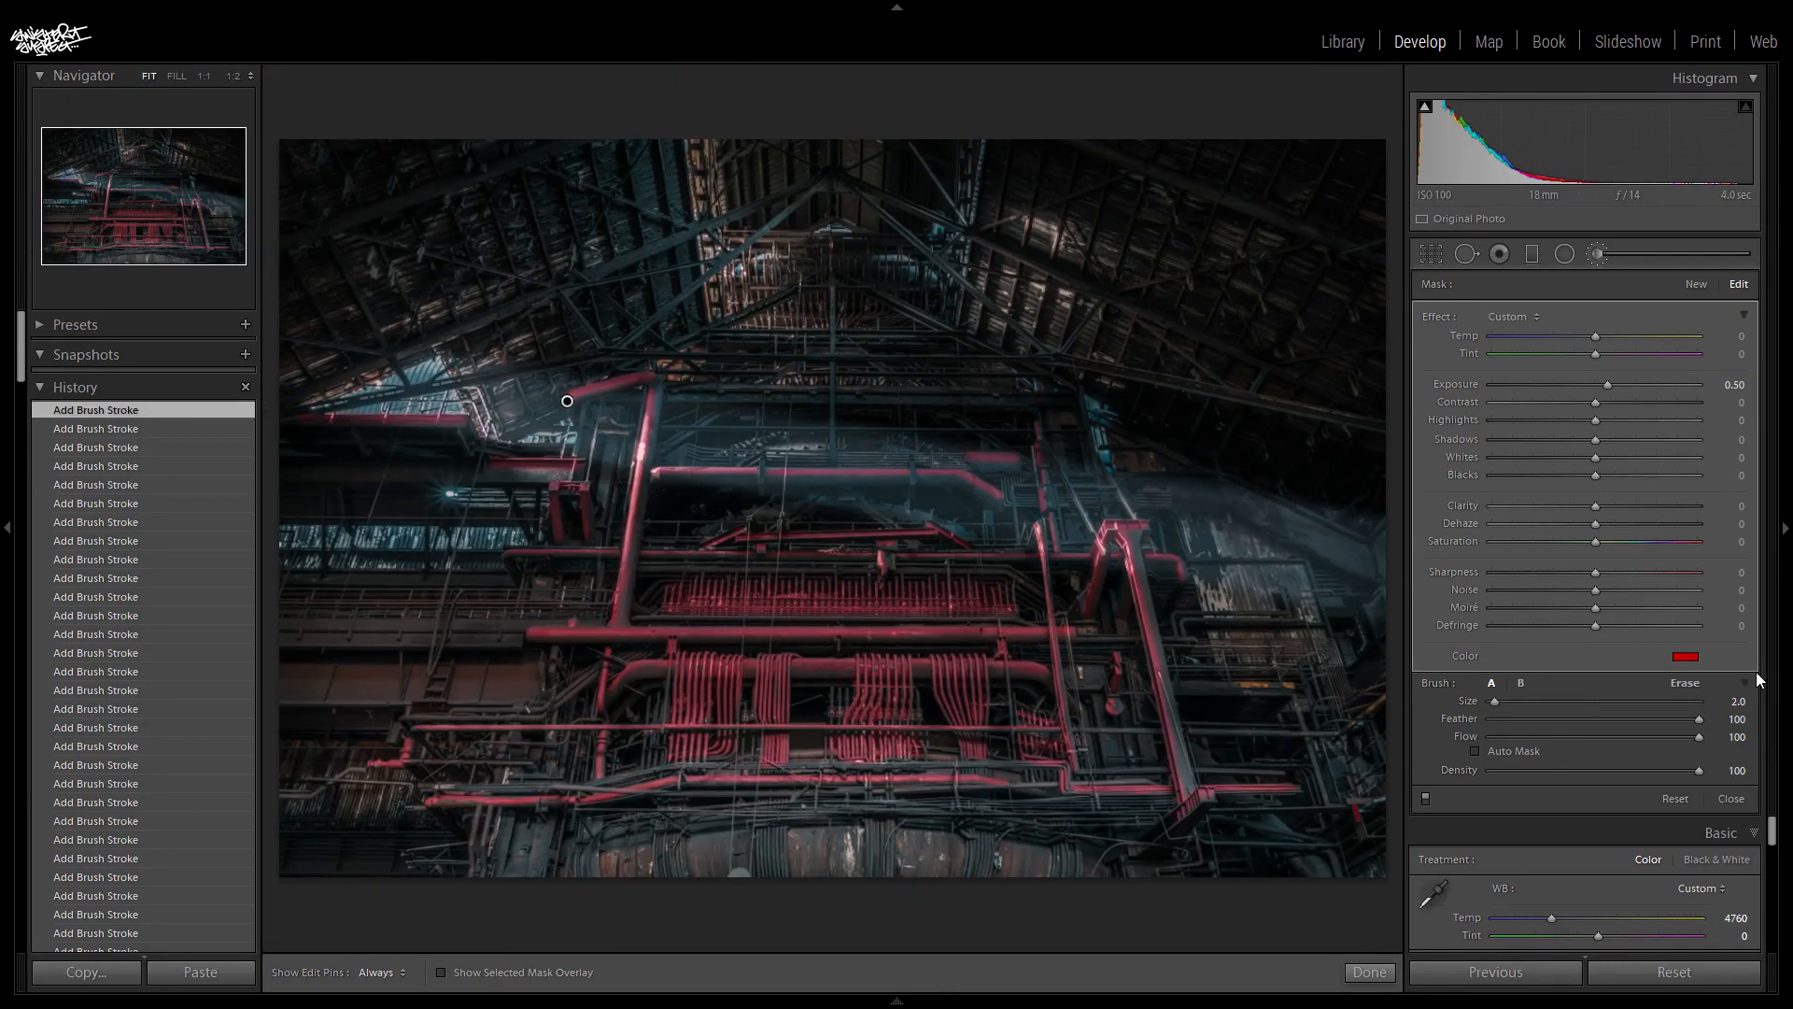
- Paint the pipework below the roof peak and the beams beneath it with a large brush of about size 17.0
key("z")
left_click_drag(143, 227, 148, 168)
scroll(635, 346, "up", 15)
left_click_drag(617, 326, 999, 336)
left_click_drag(548, 518, 961, 520)
key("z")
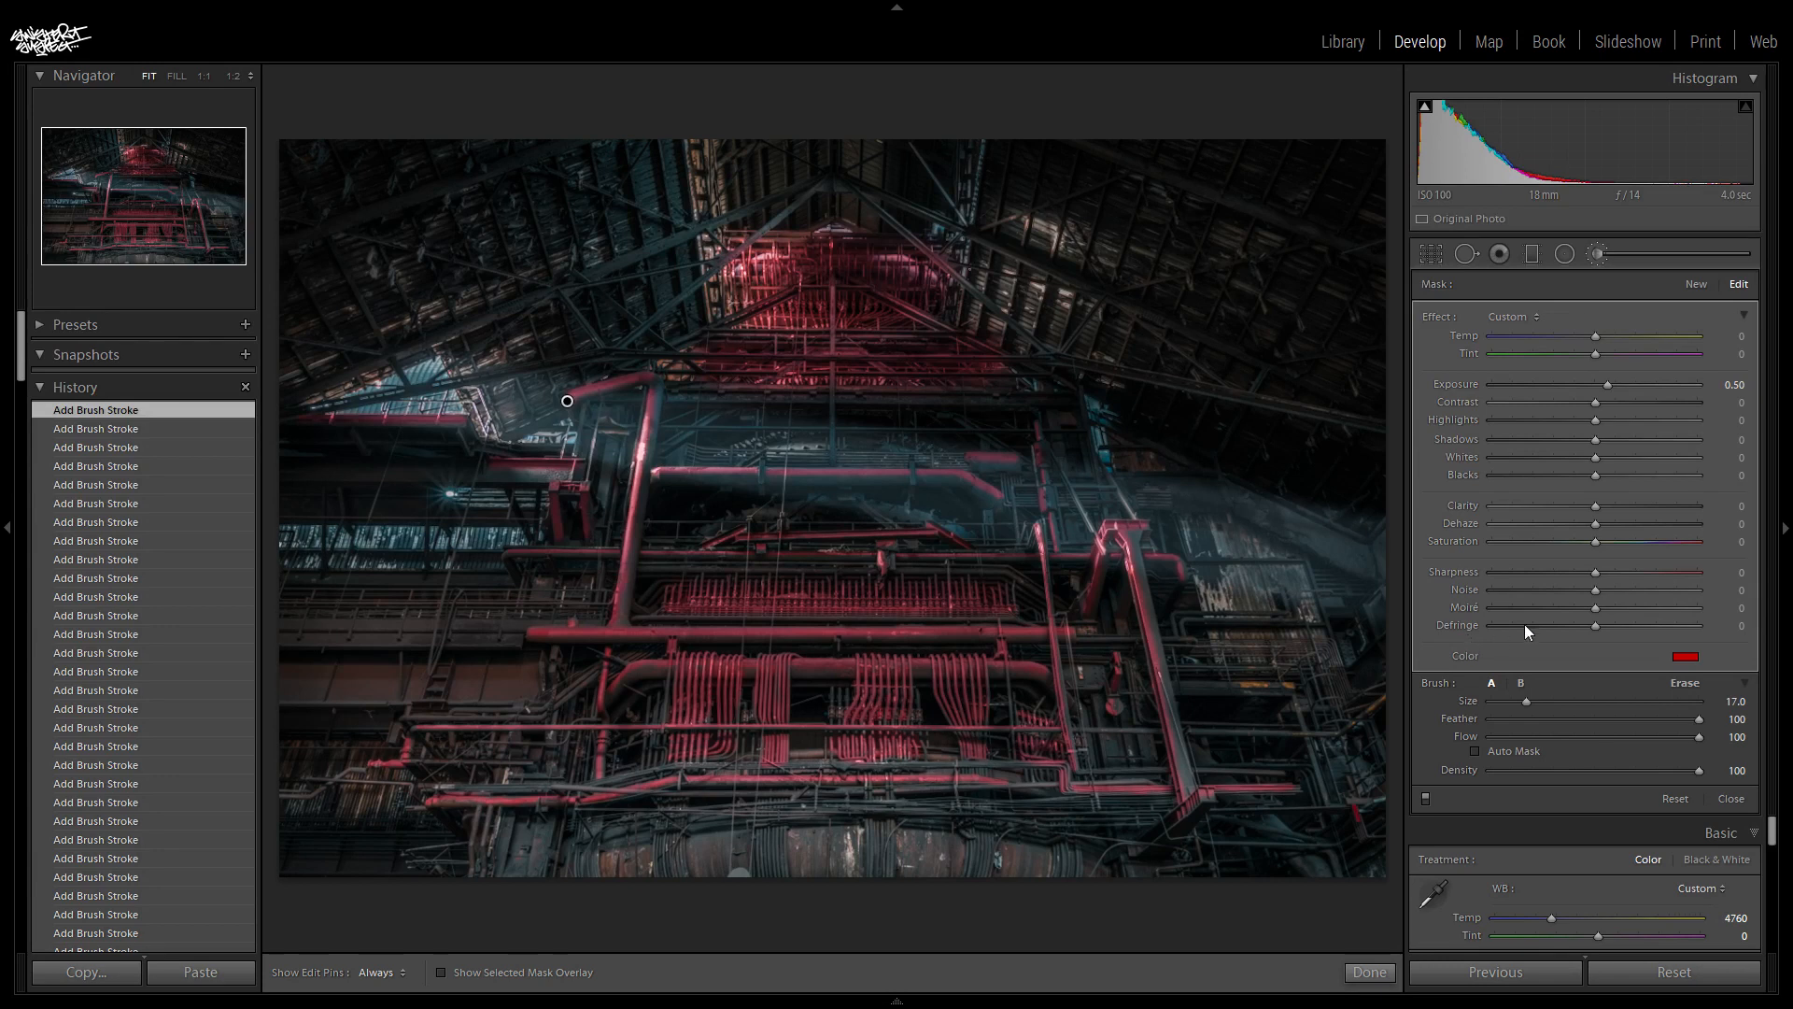
- Reduce the brush's red tint saturation to 0%
left_click(1686, 659)
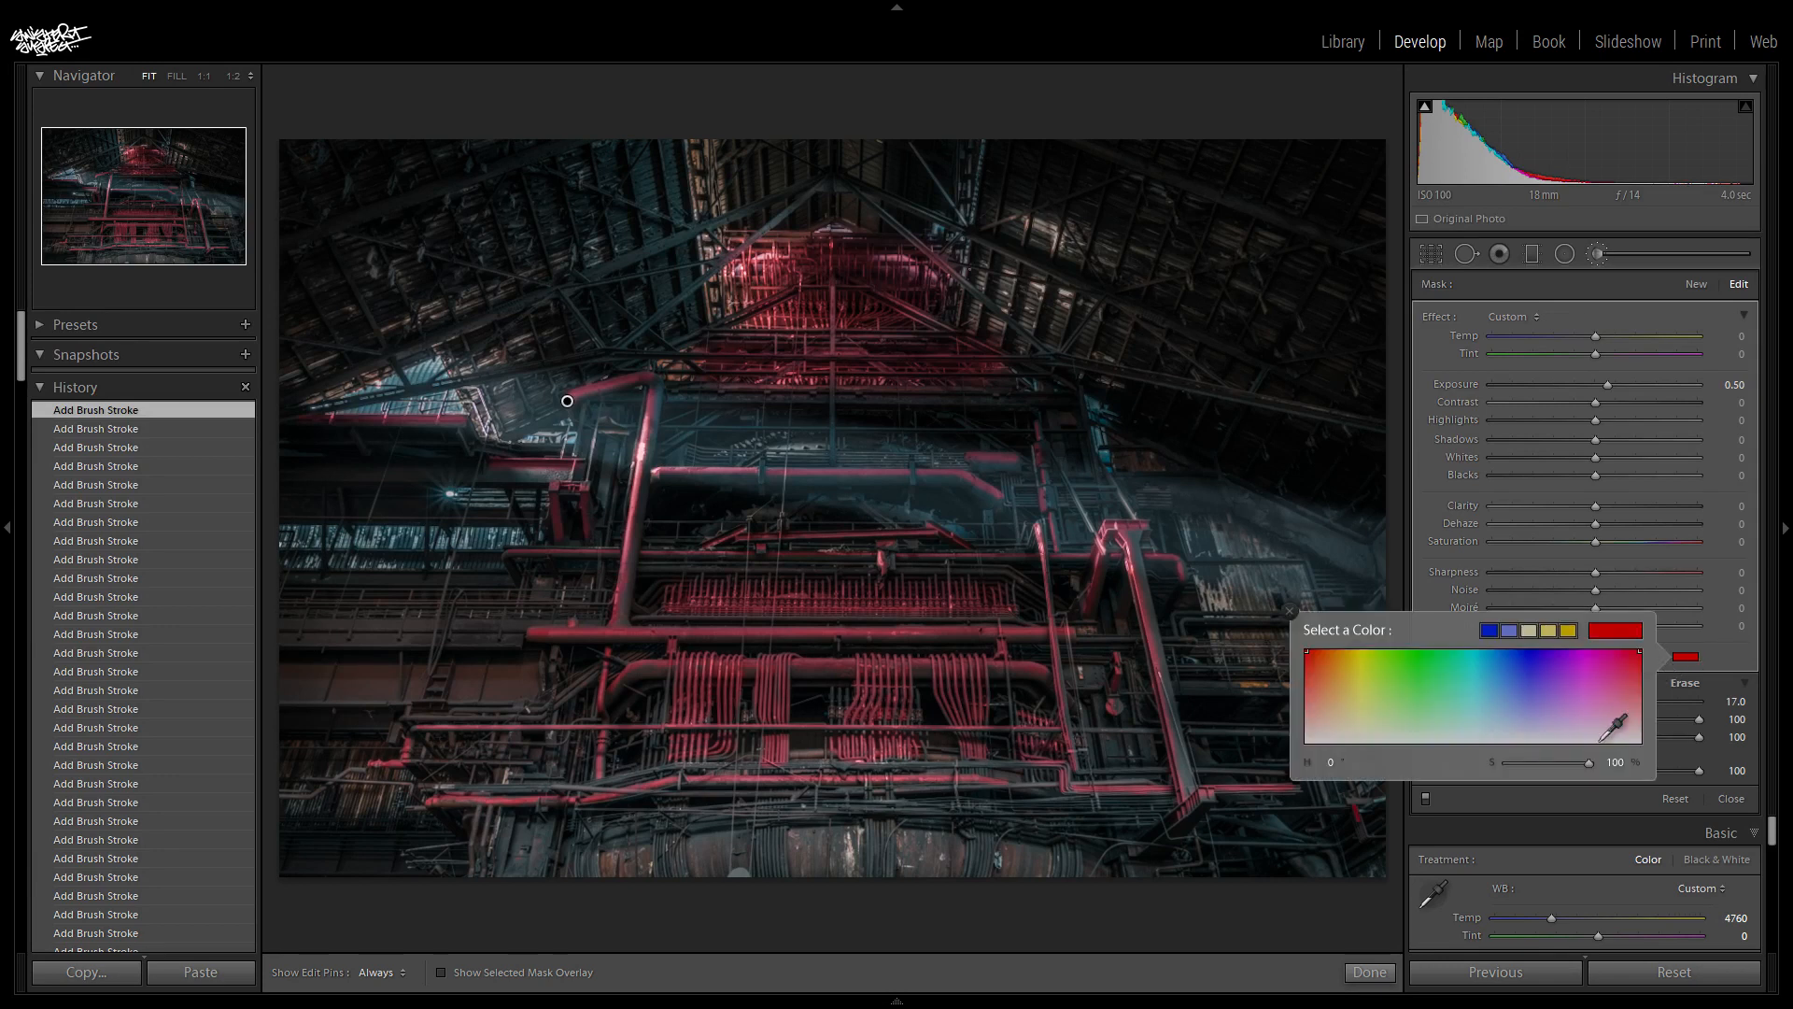
left_click_drag(1587, 764, 1389, 783)
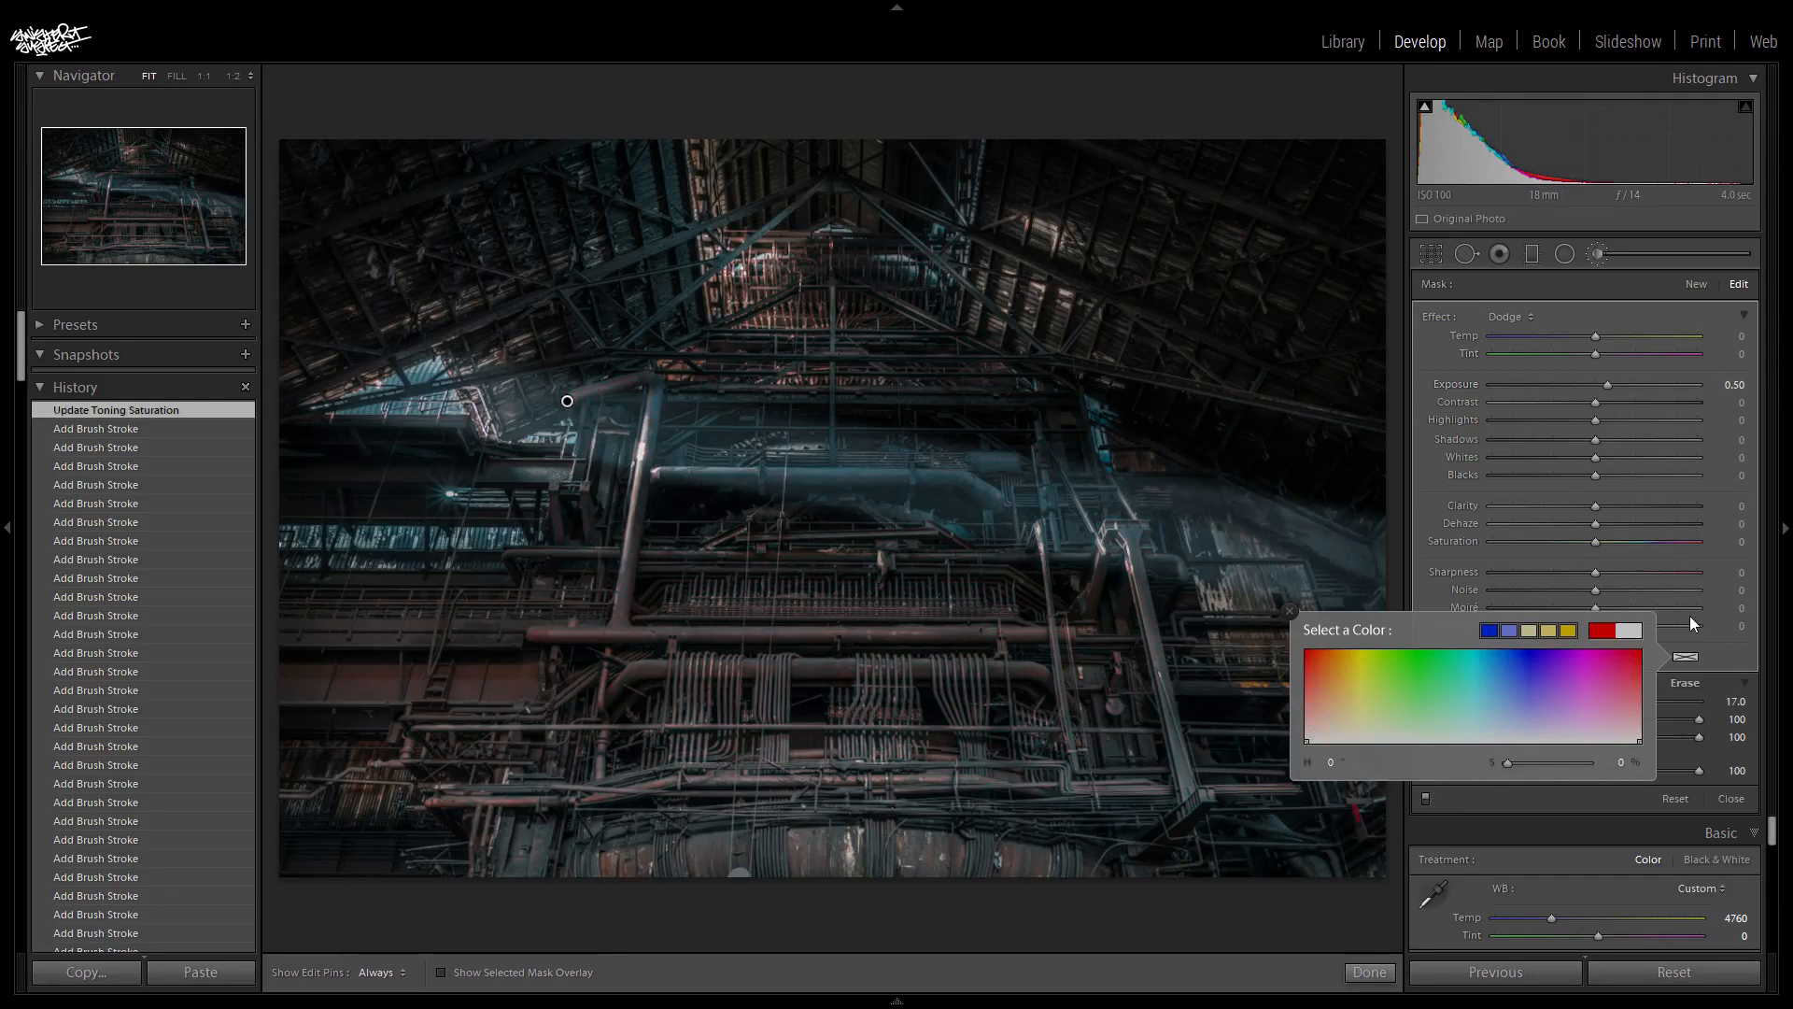
- Compare the photo with the brush adjustments off and on several times, leaving them enabled
left_click(1736, 659)
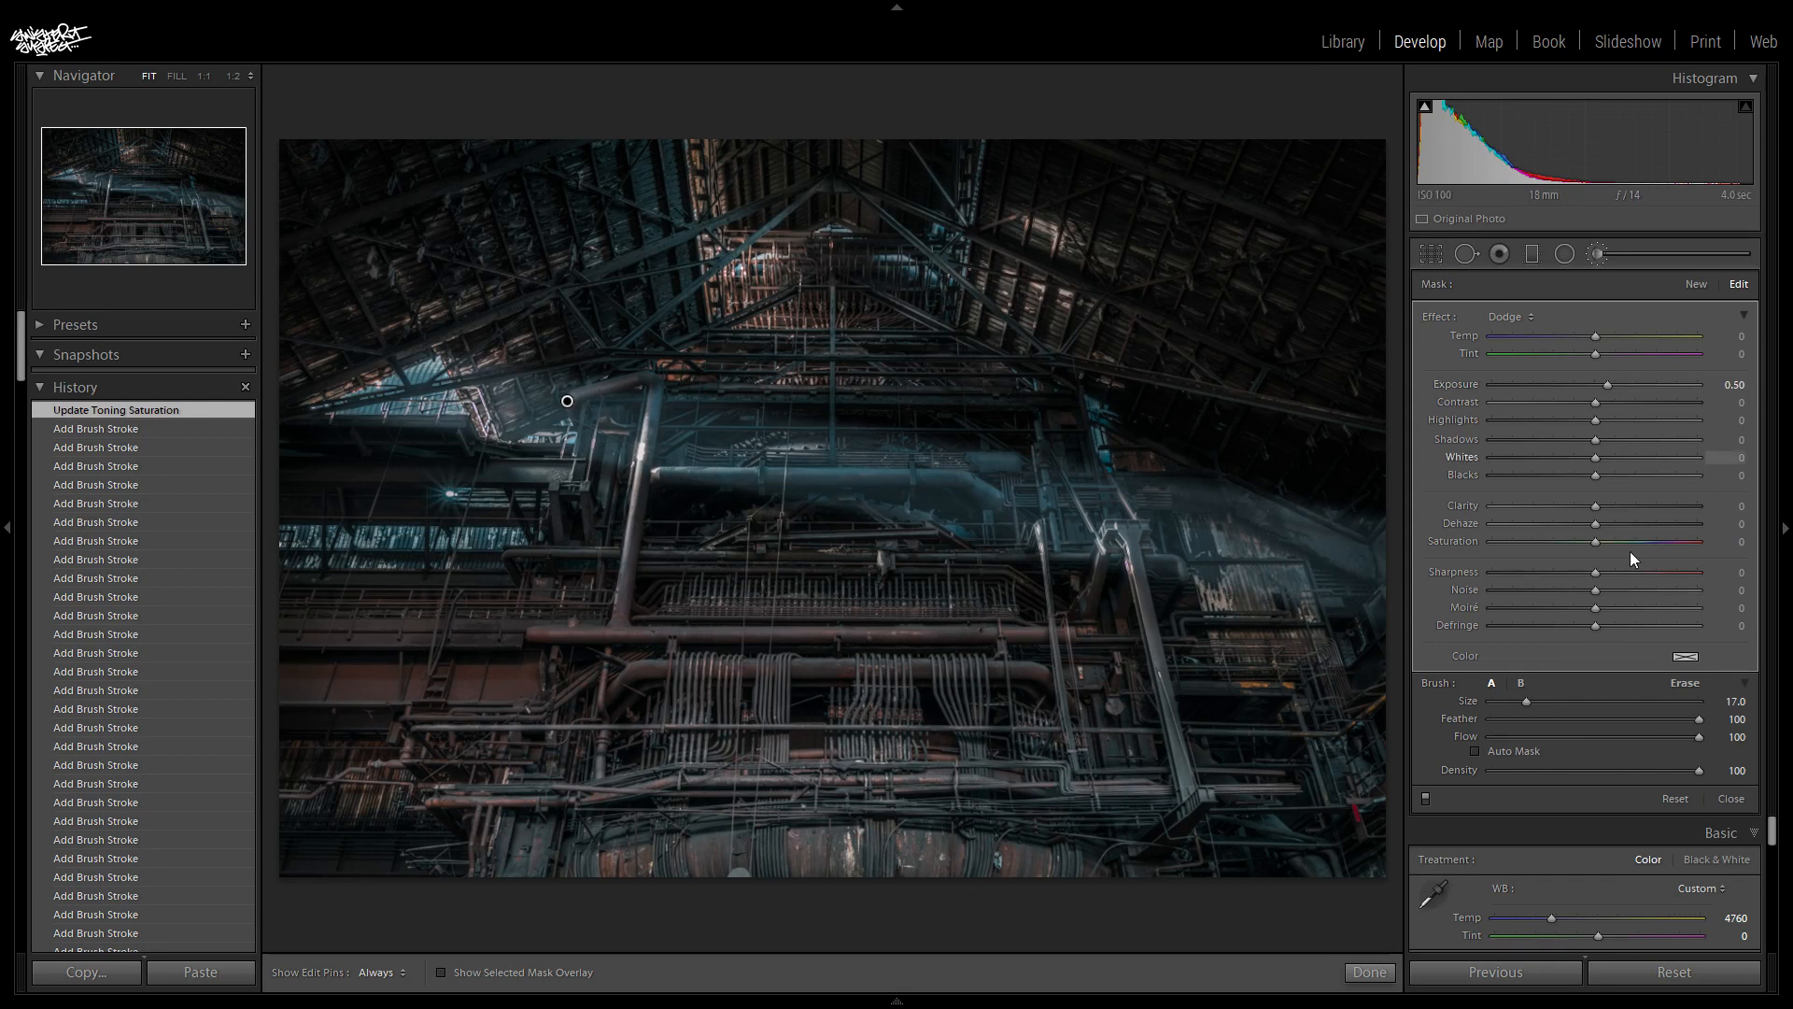
left_click(1426, 797)
left_click(1425, 798)
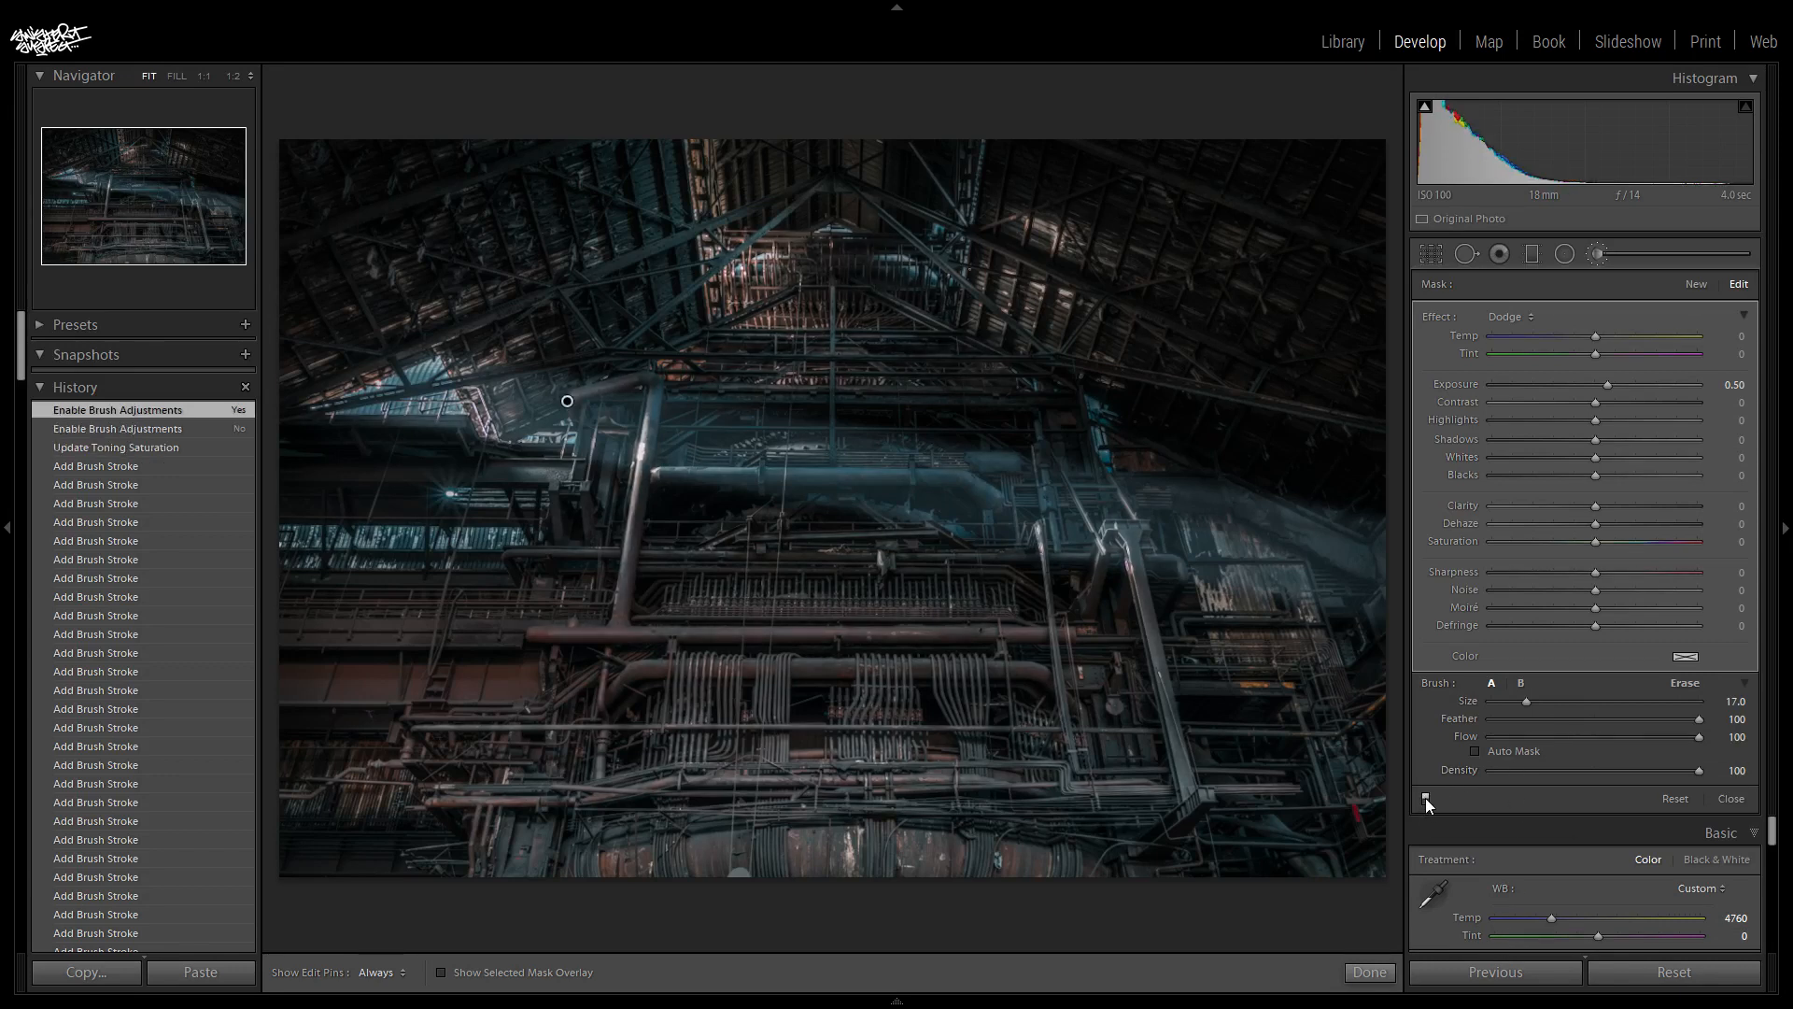
left_click(1425, 797)
left_click(1425, 798)
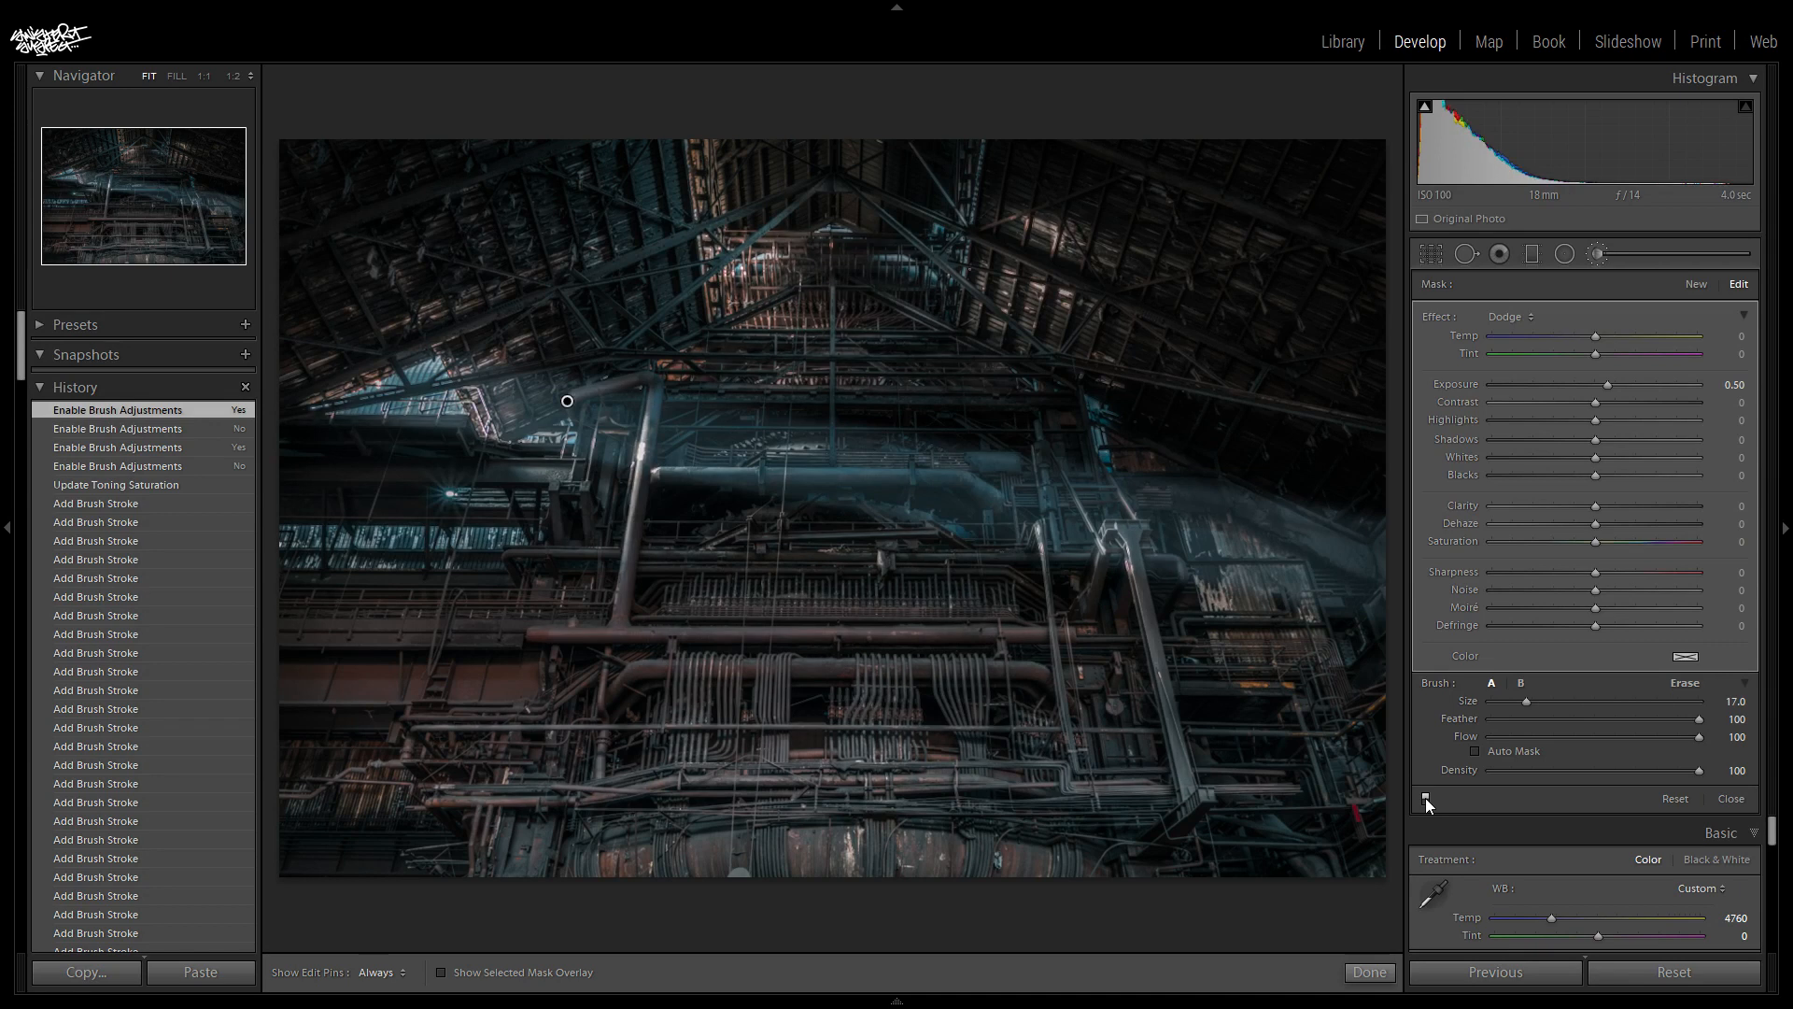
left_click(1425, 798)
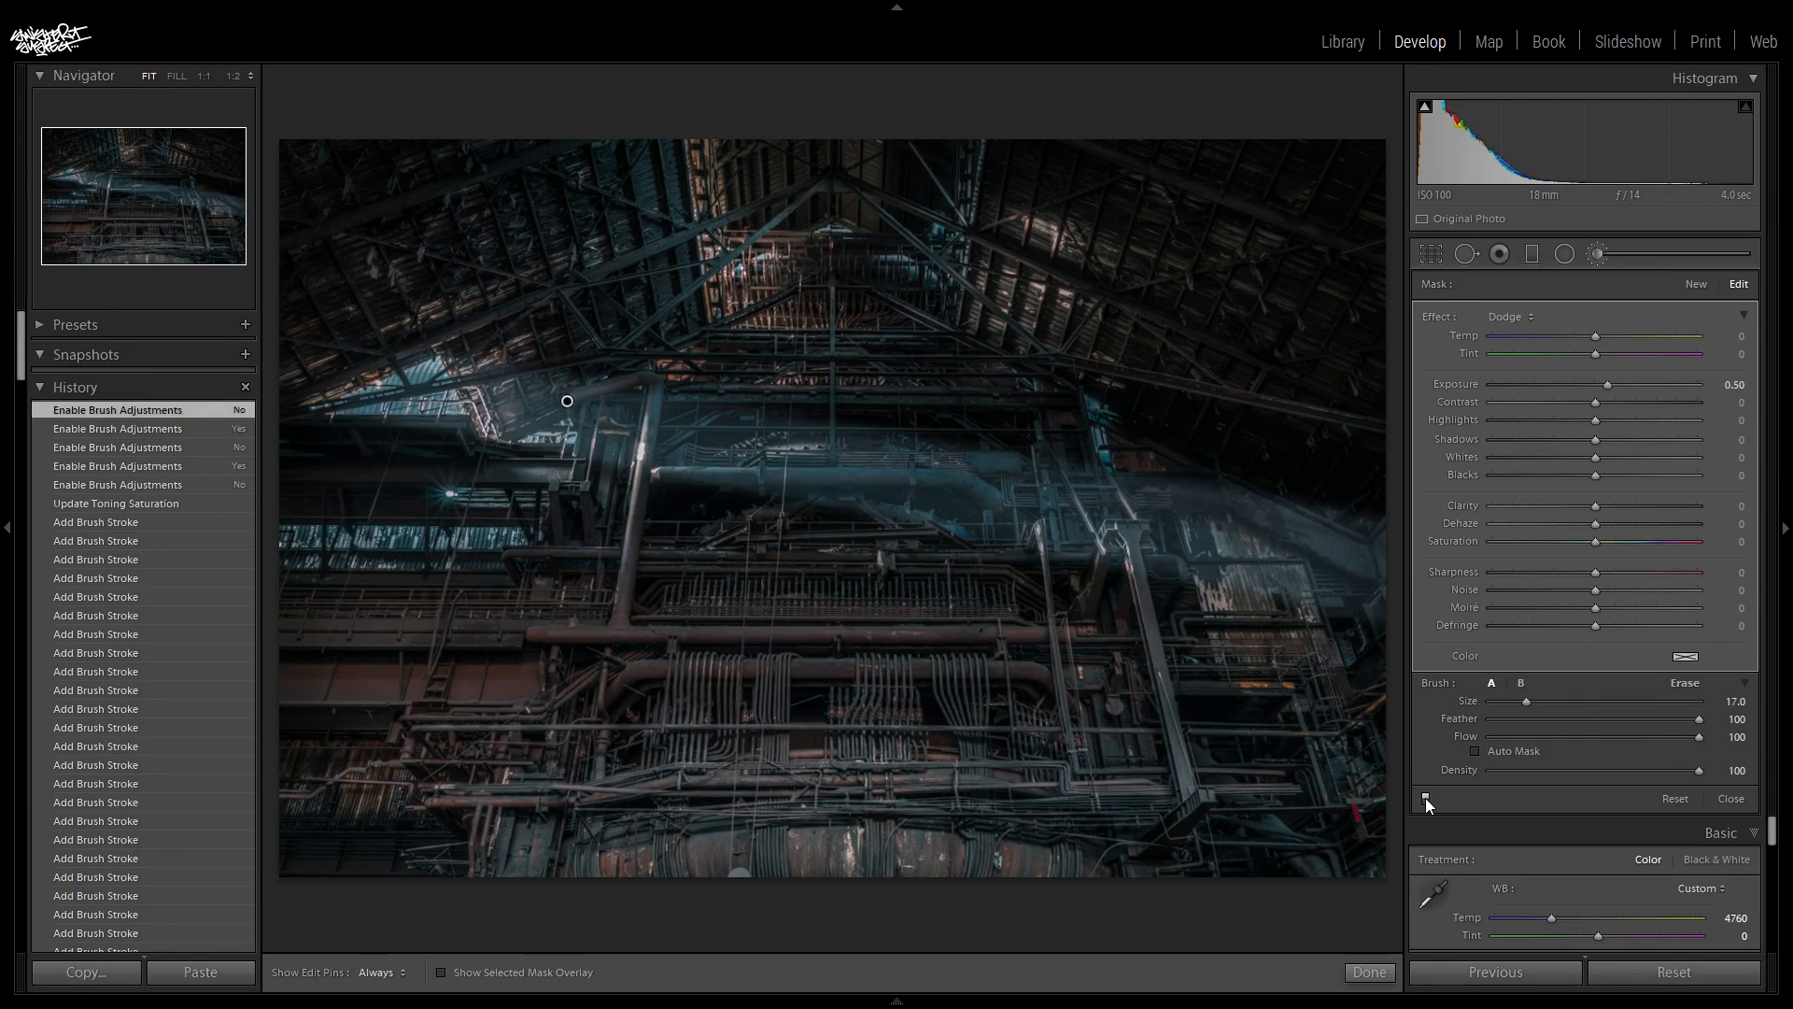
left_click(1425, 797)
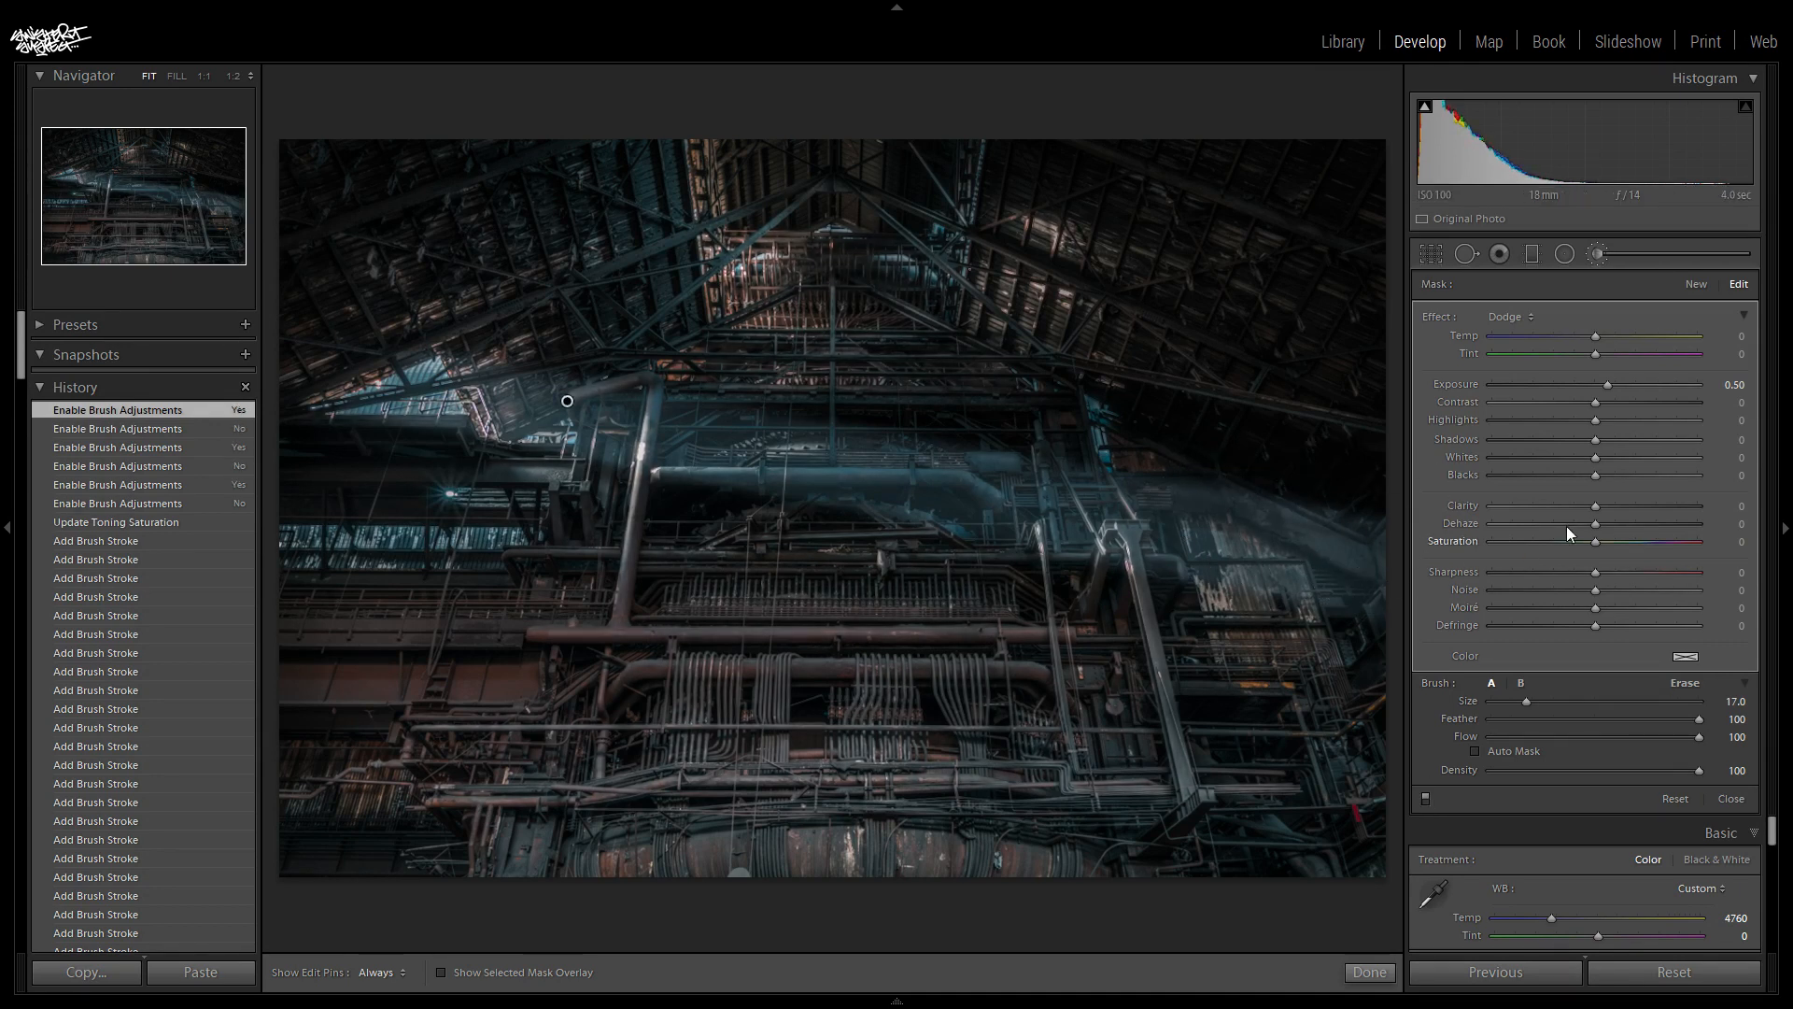
- Set the dodge brush's exposure to 0.45
left_click(1607, 387)
left_click_drag(1606, 384, 1606, 385)
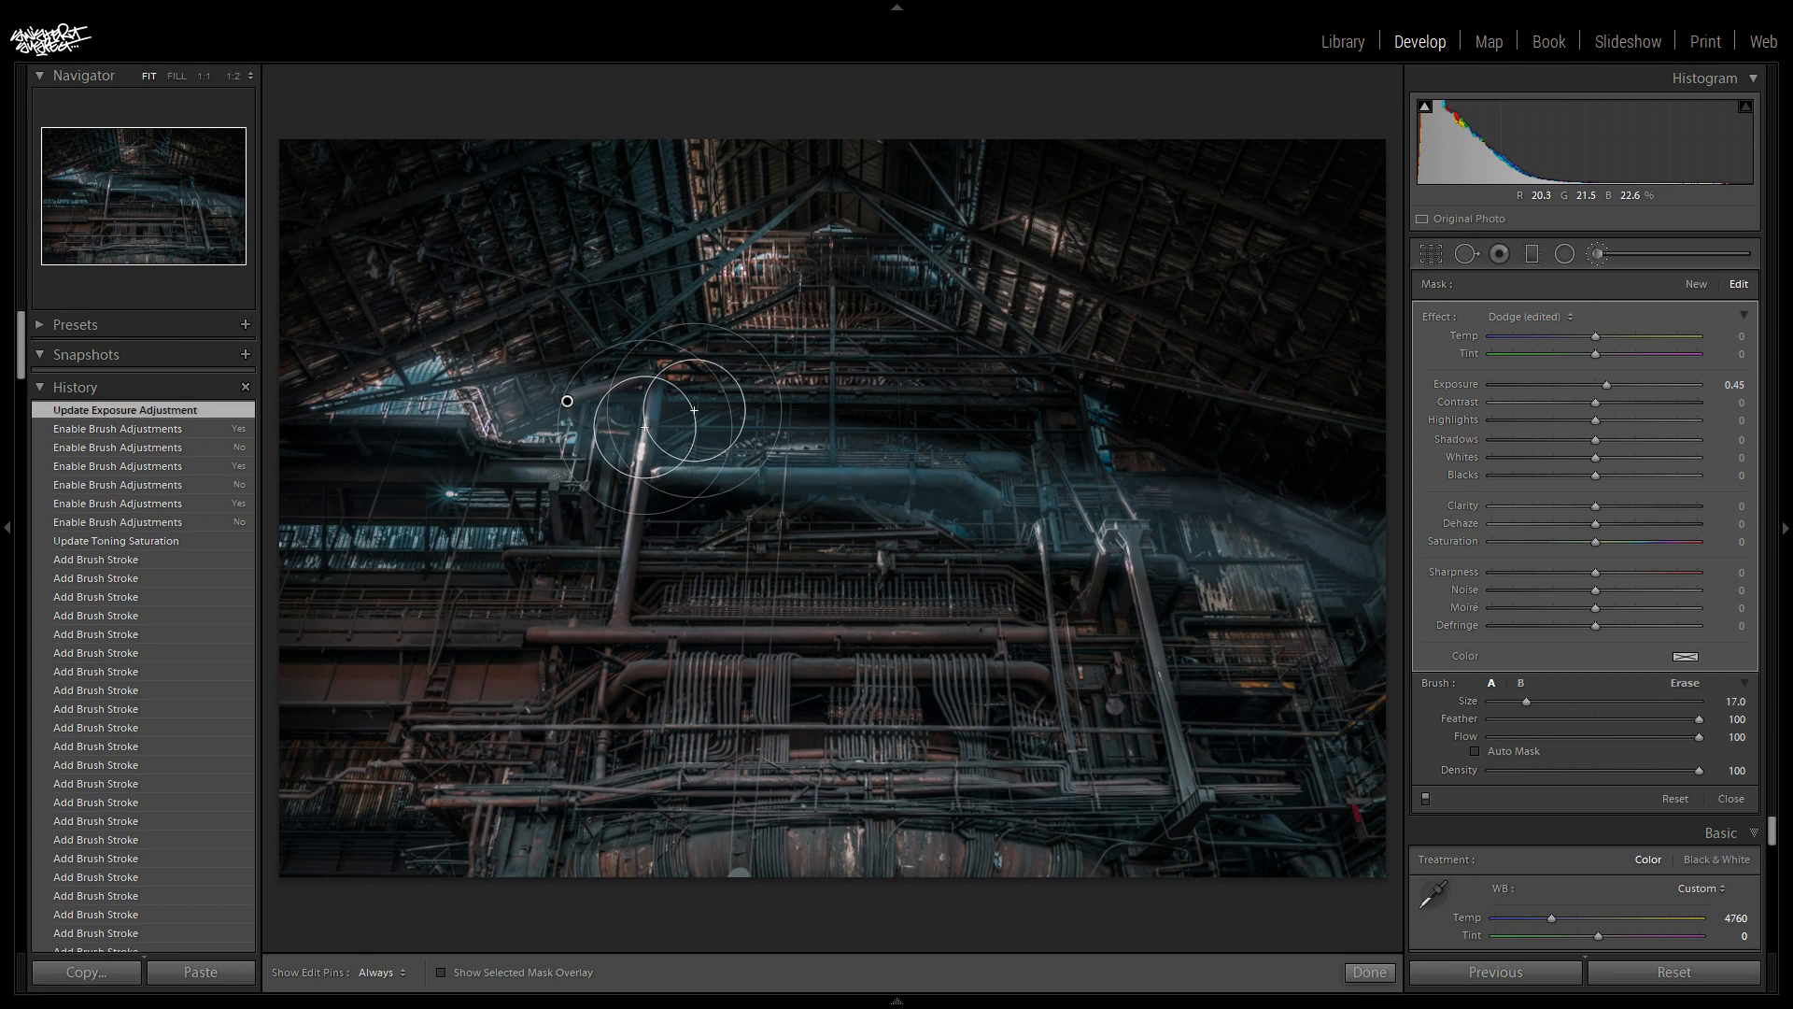
- Start a new graduated filter and set its red tint saturation to 0%
left_click(1536, 254)
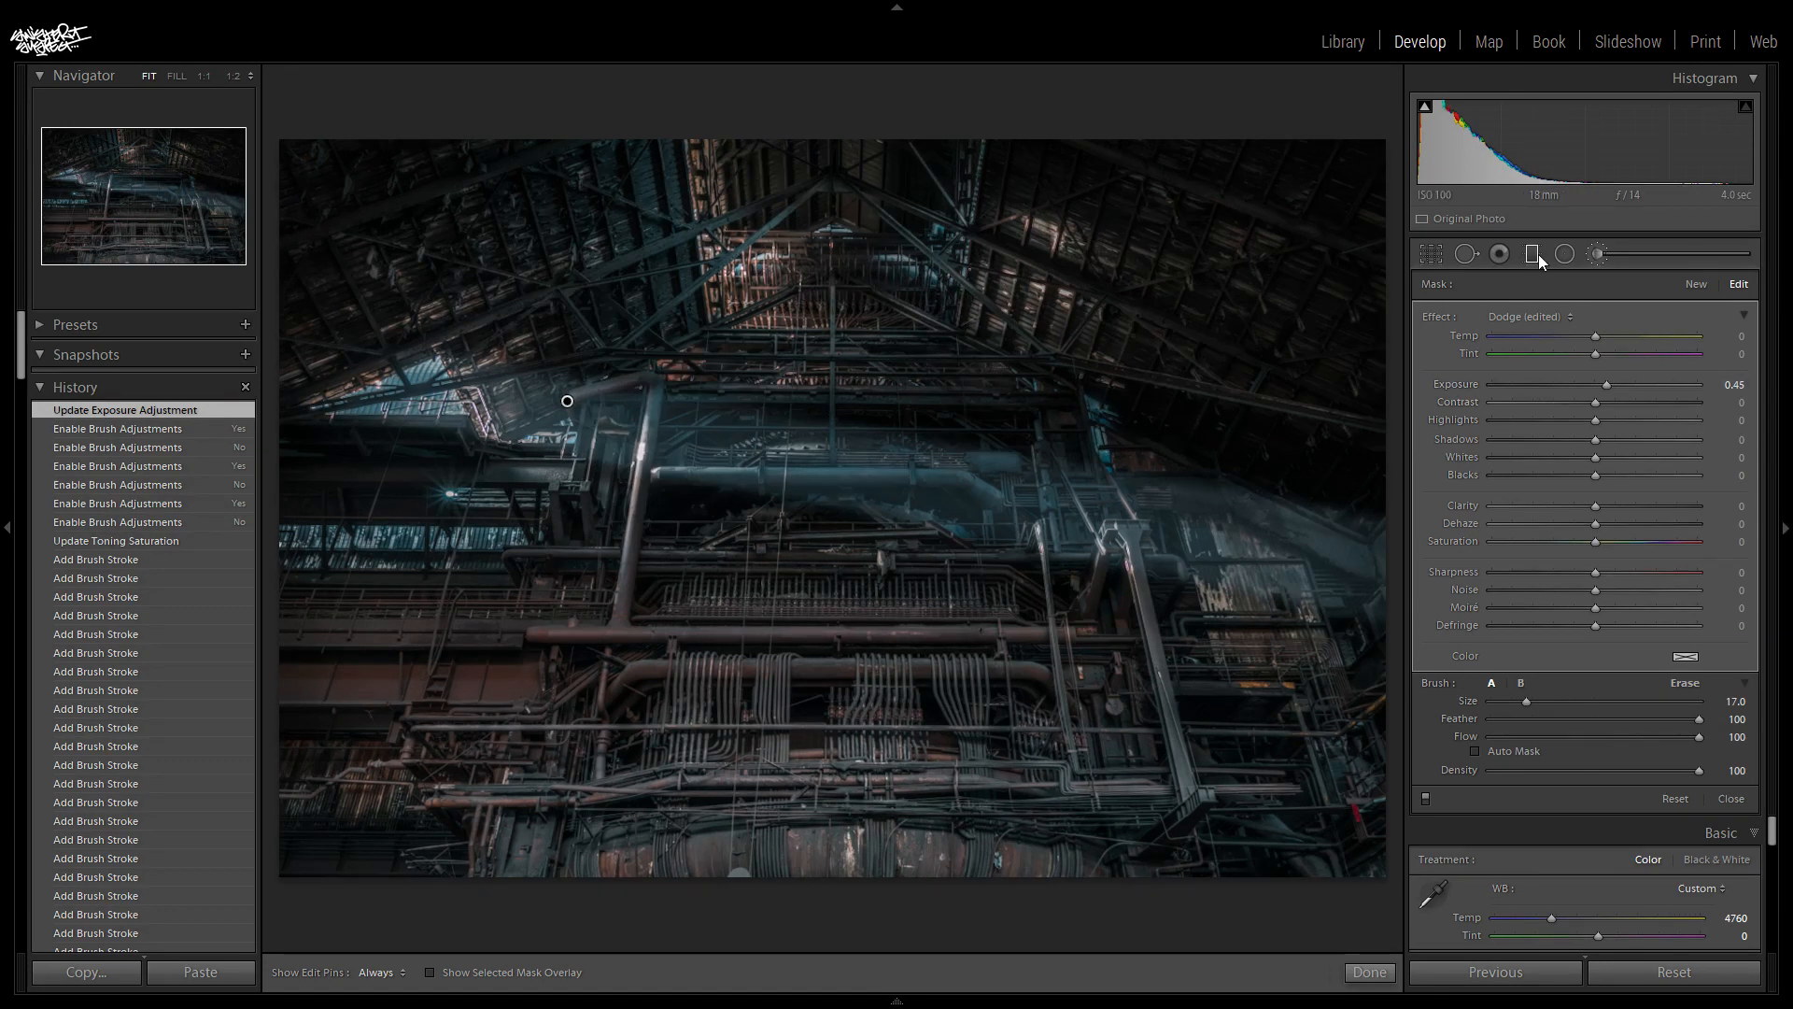
double_click(1608, 379)
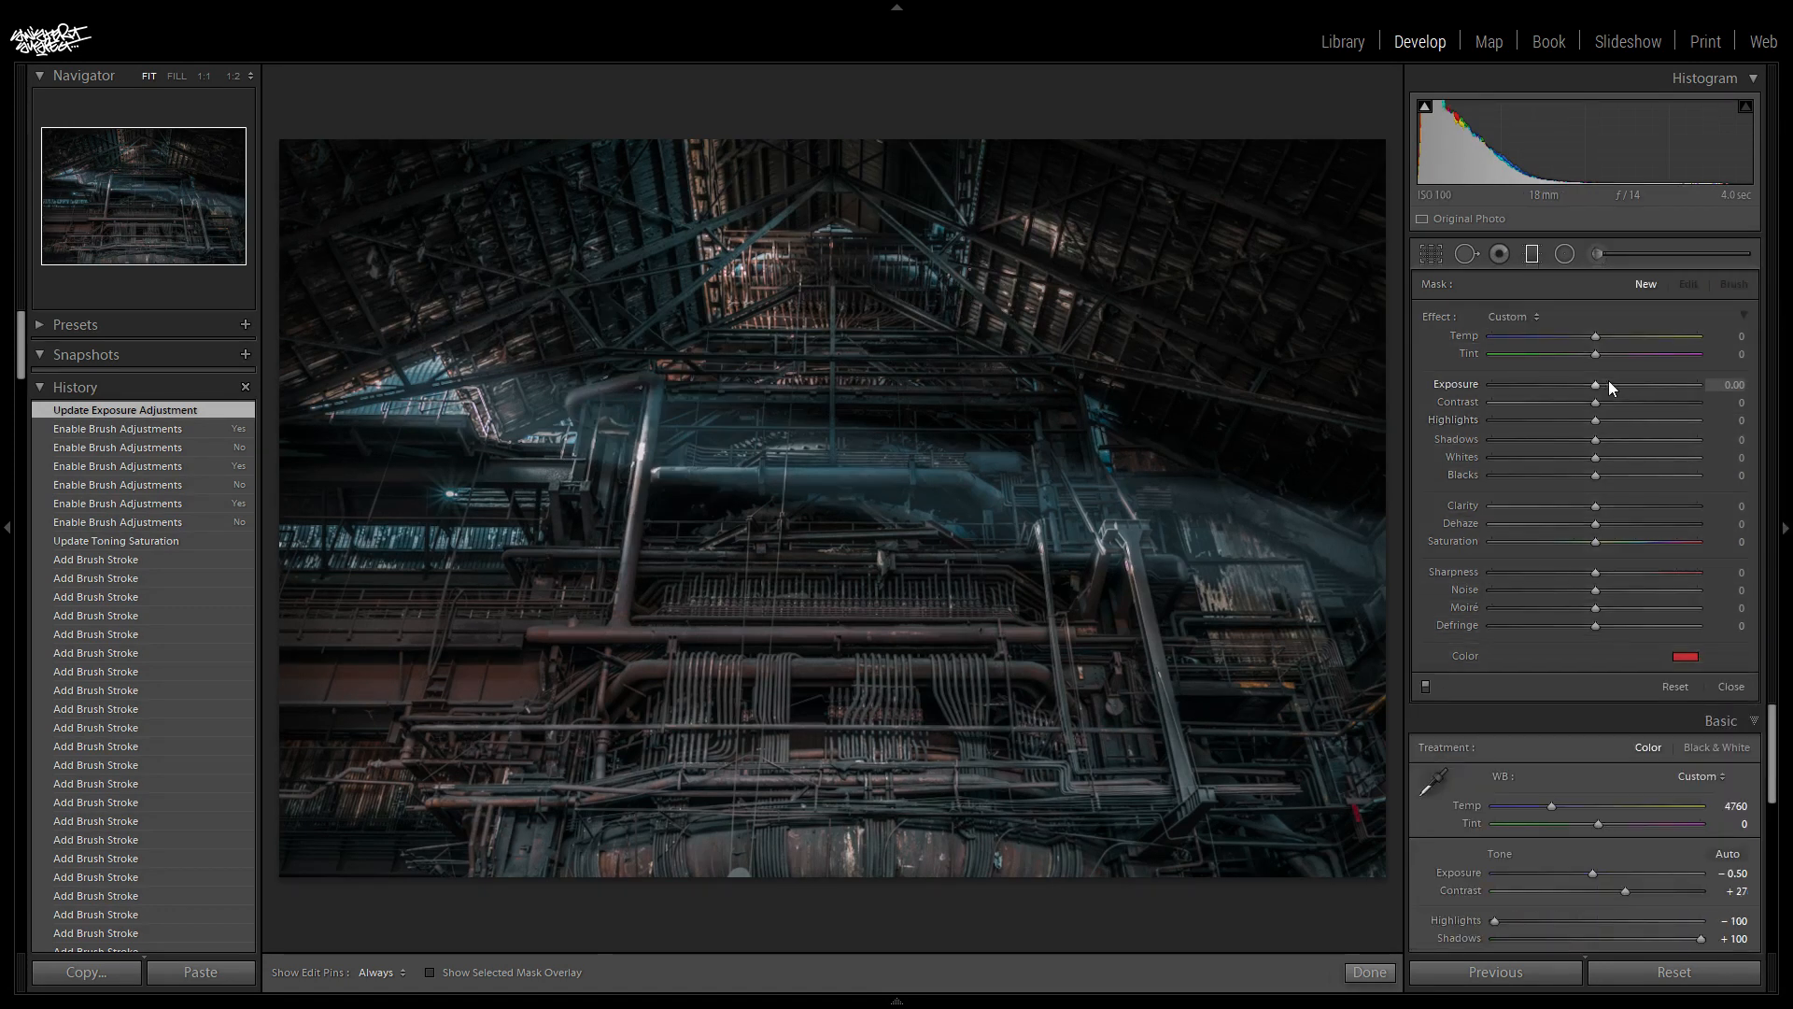
left_click(1692, 656)
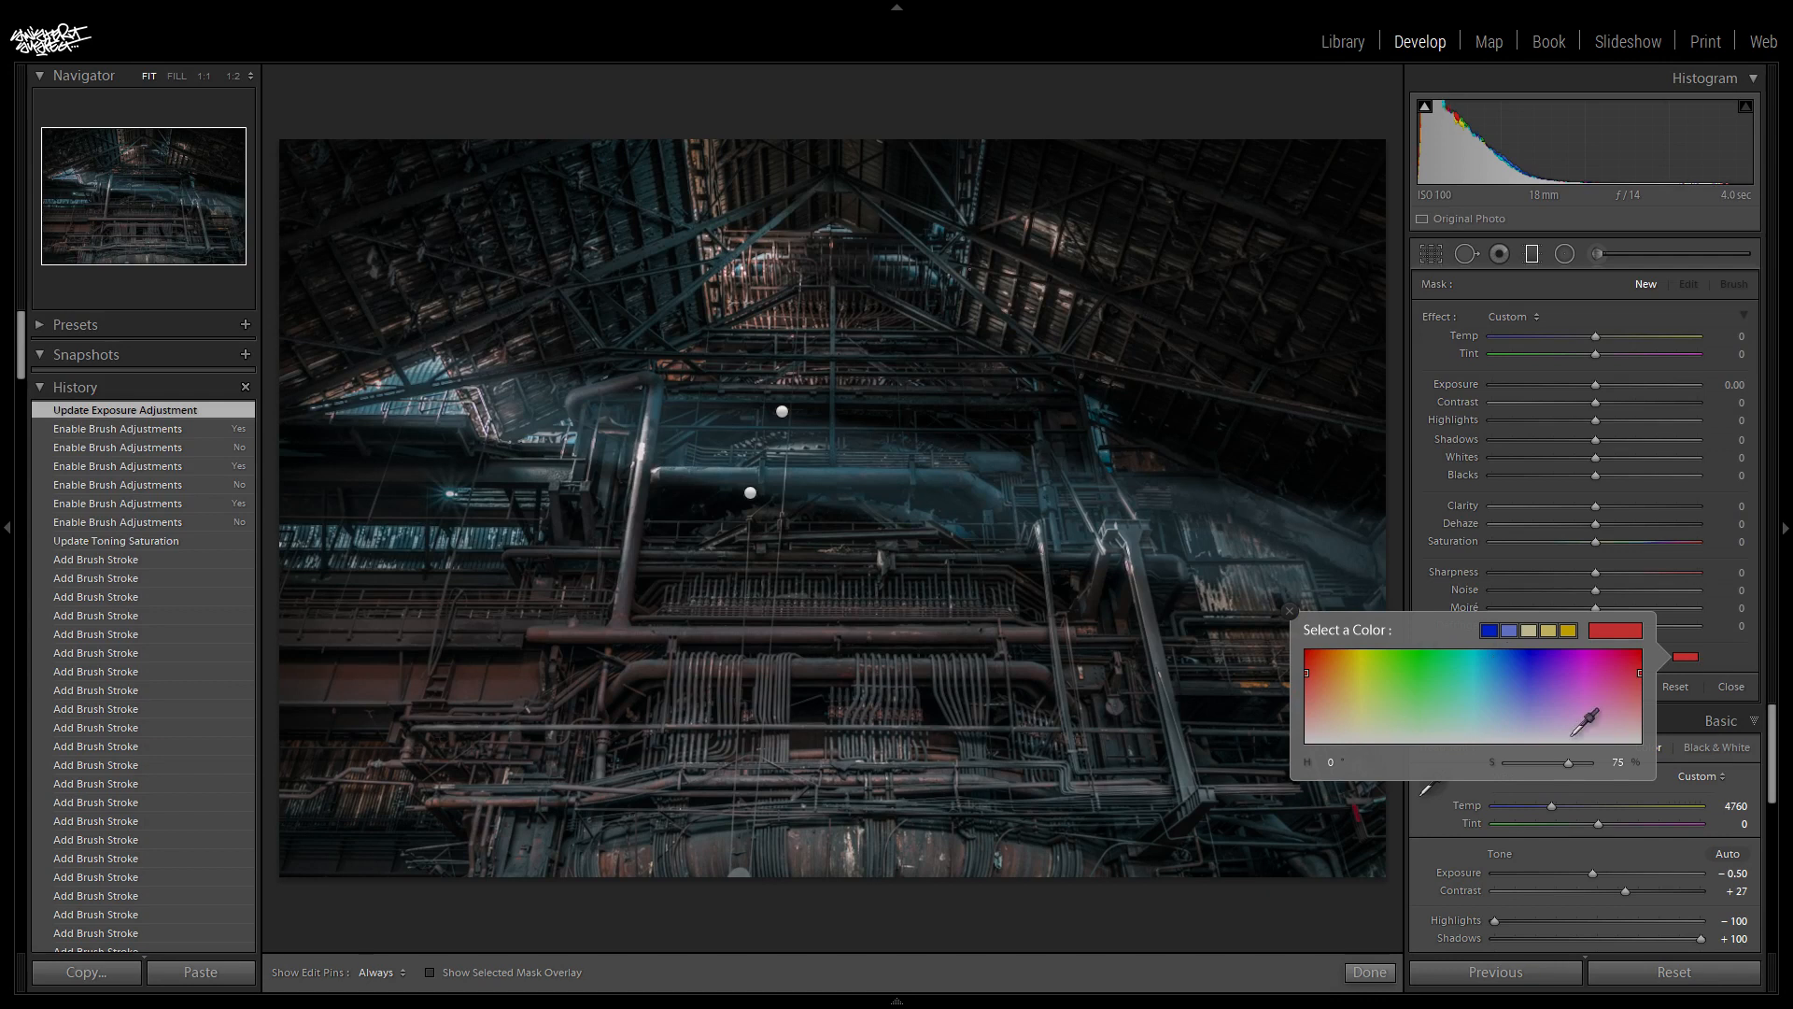
left_click_drag(1568, 762, 1506, 762)
left_click(1764, 663)
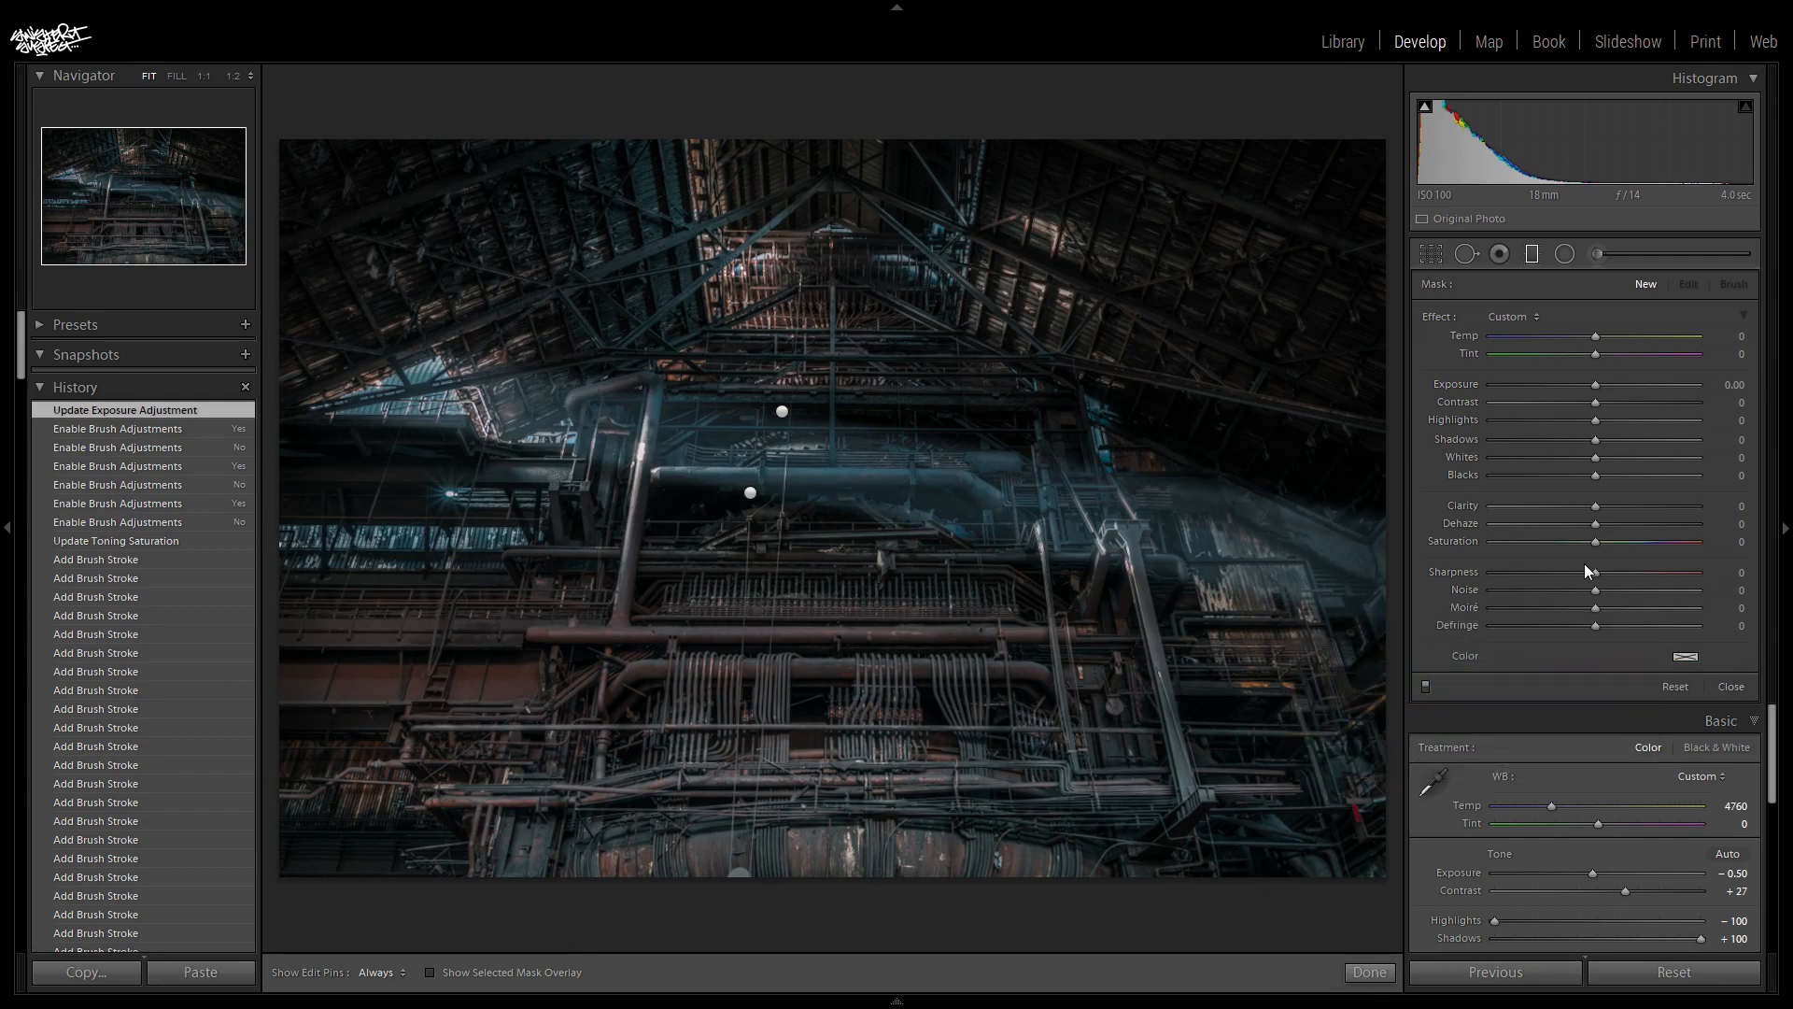
- Set exposure to -0.50 and place a horizontal graduated filter across the photo's lower half, centred on the pipe above the curved tubes
left_click(1729, 386)
type("-0.5")
key("Return")
left_click_drag(848, 483, 853, 457)
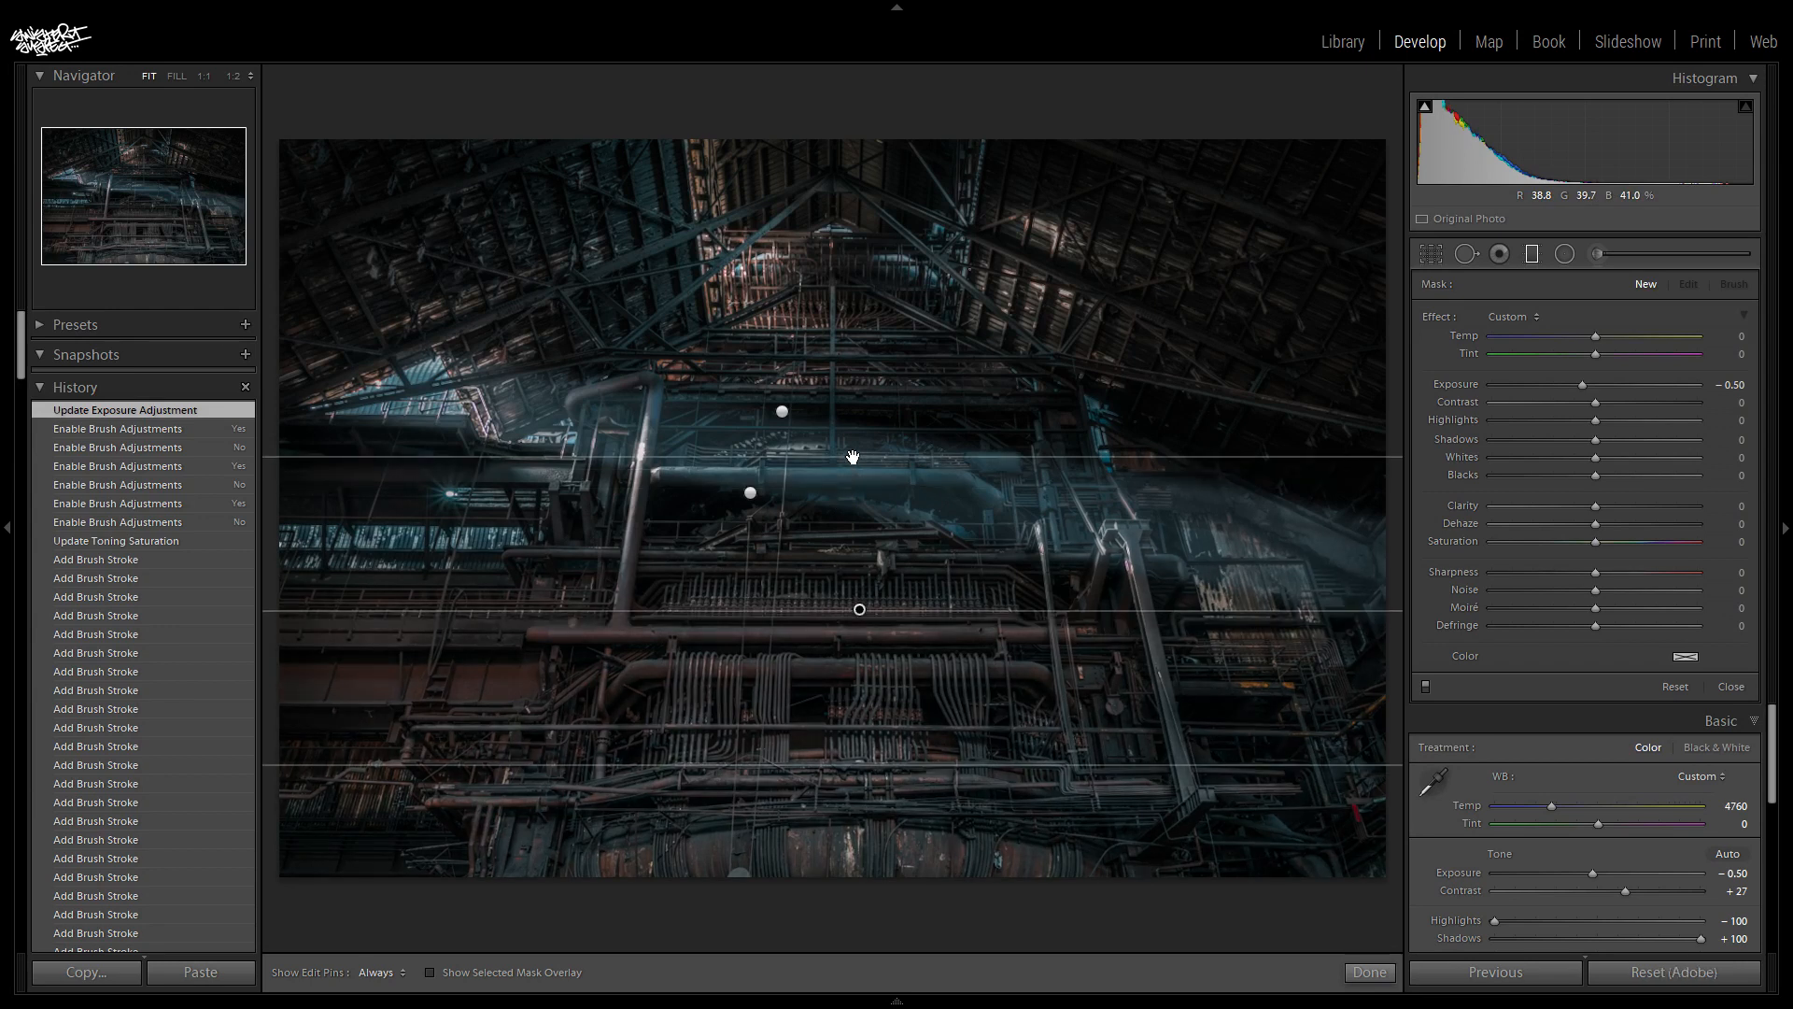
left_click_drag(859, 609, 862, 617)
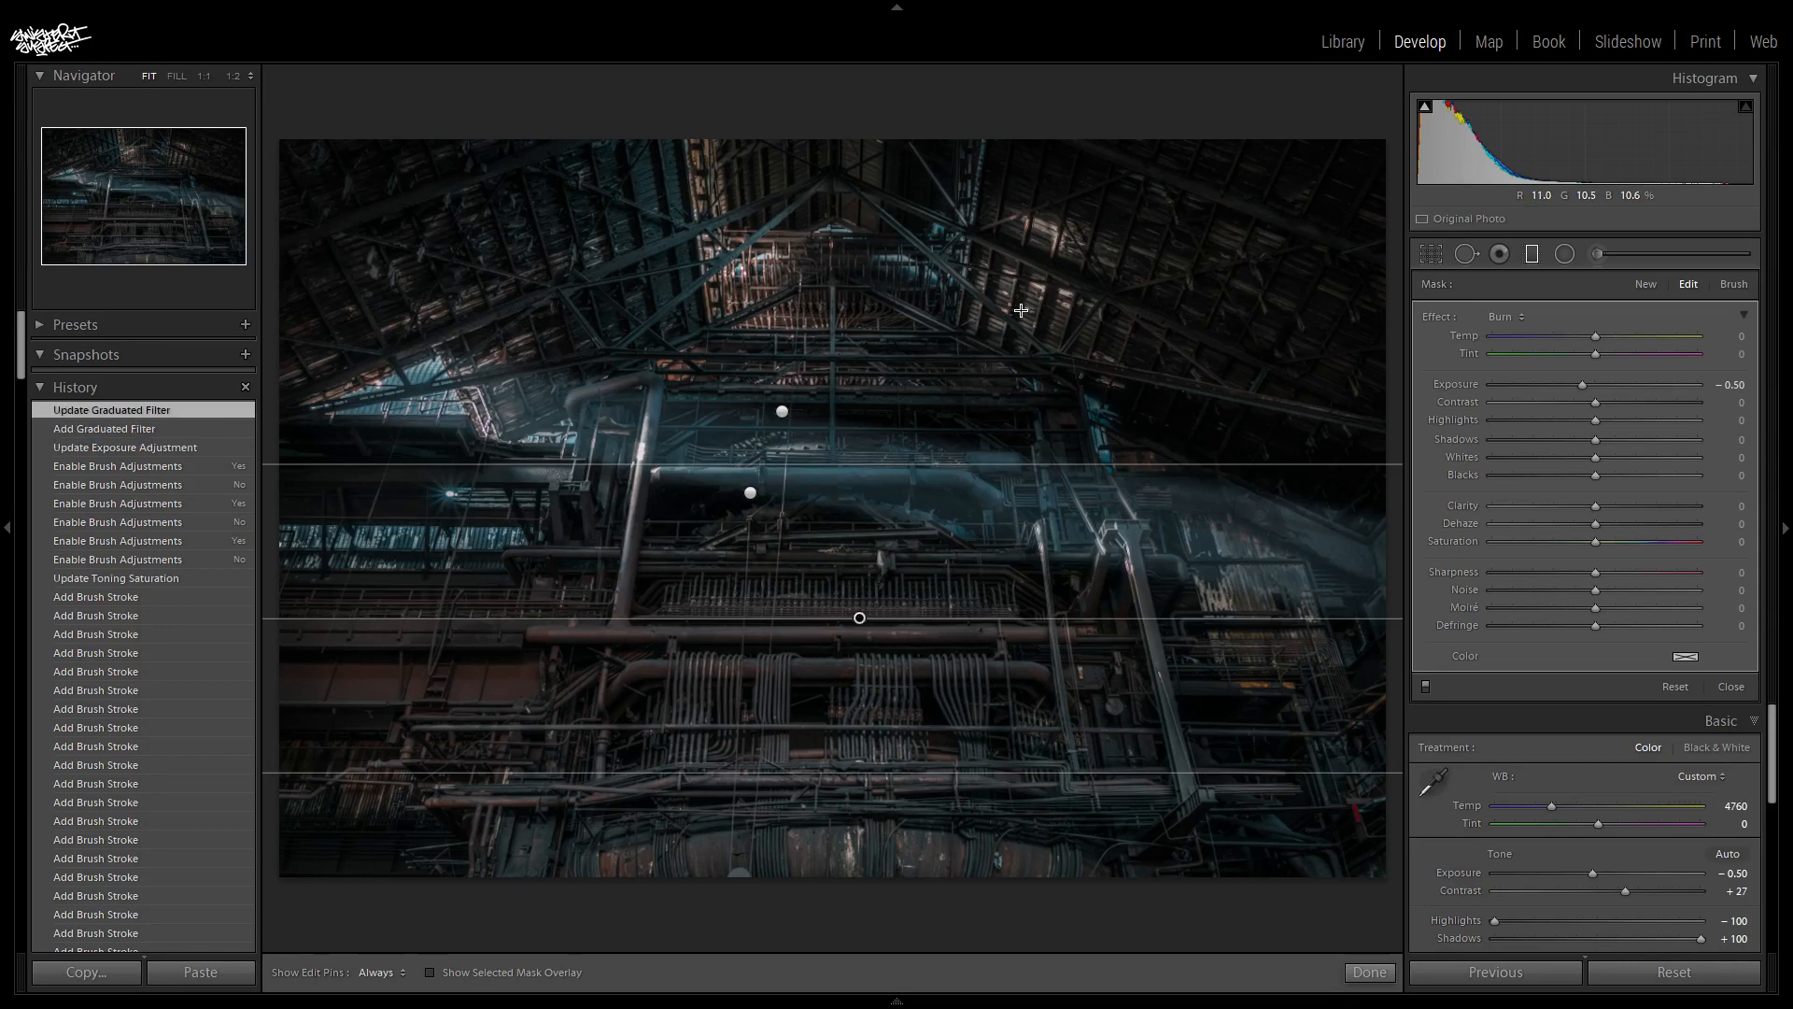
key("Return")
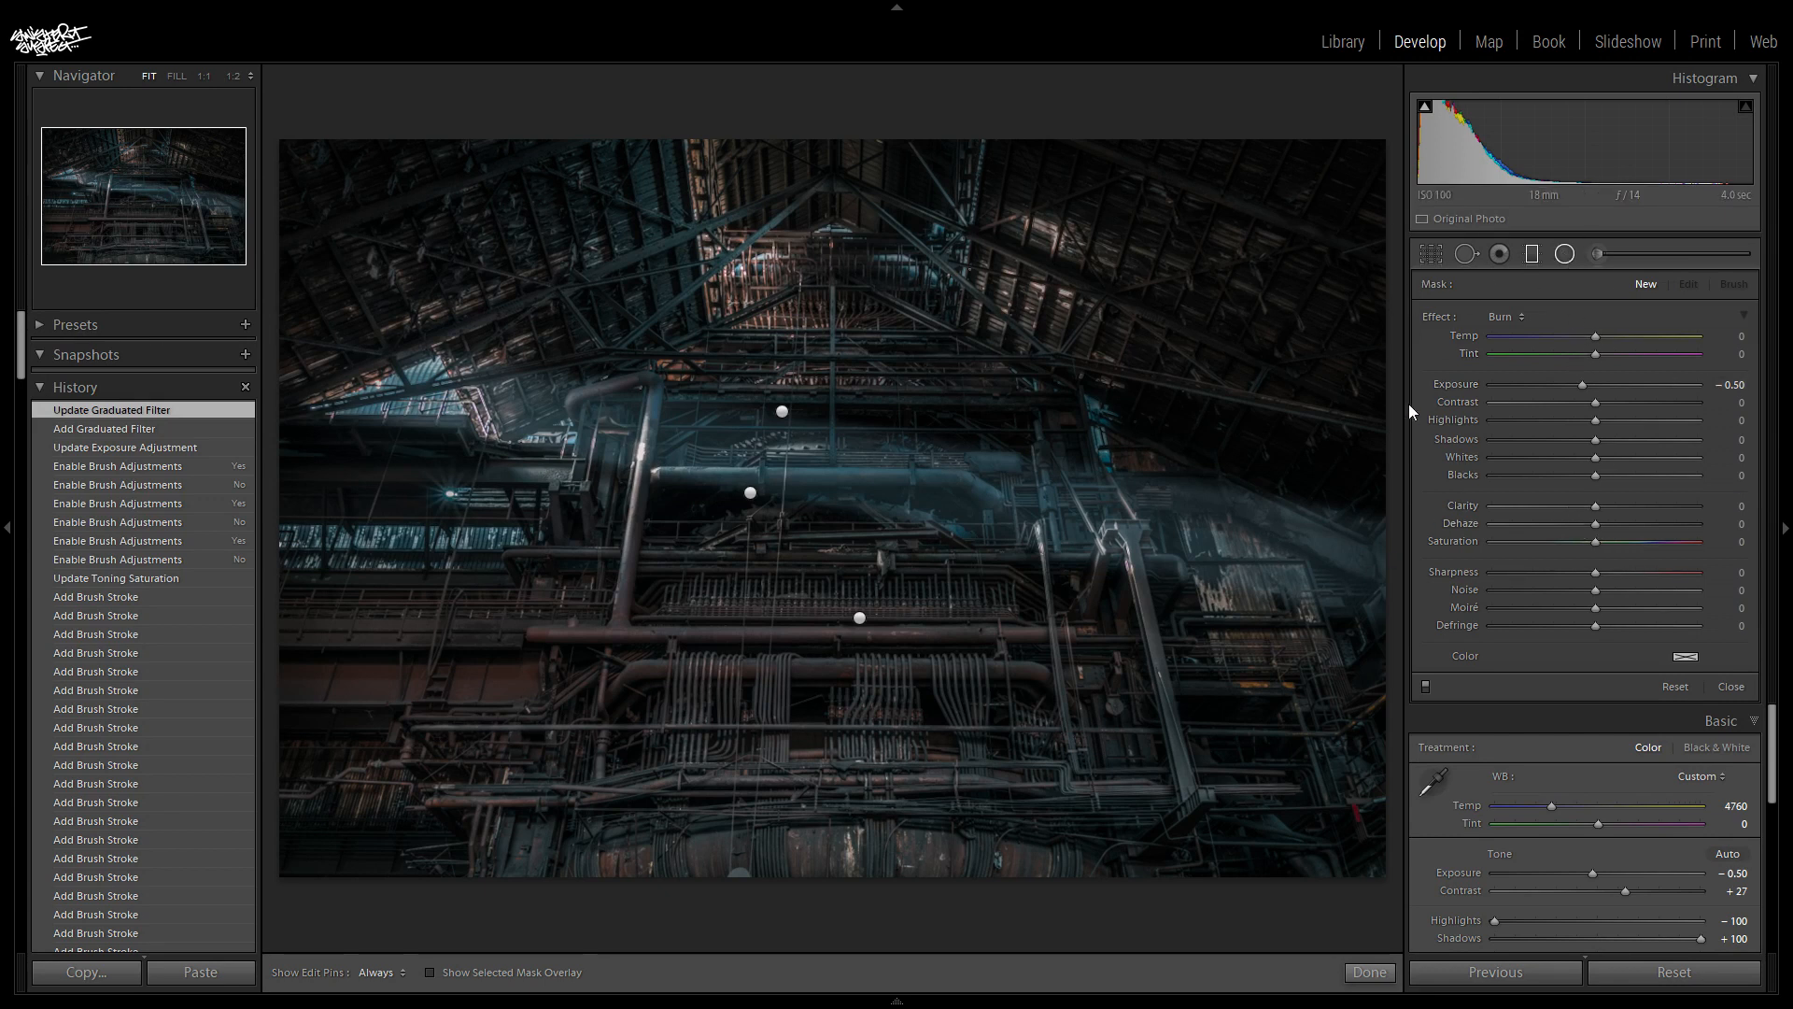
- Prepare a new radial filter with an exposure of 0.50 and hide the Navigator and History area to enlarge the photo
left_click(1564, 254)
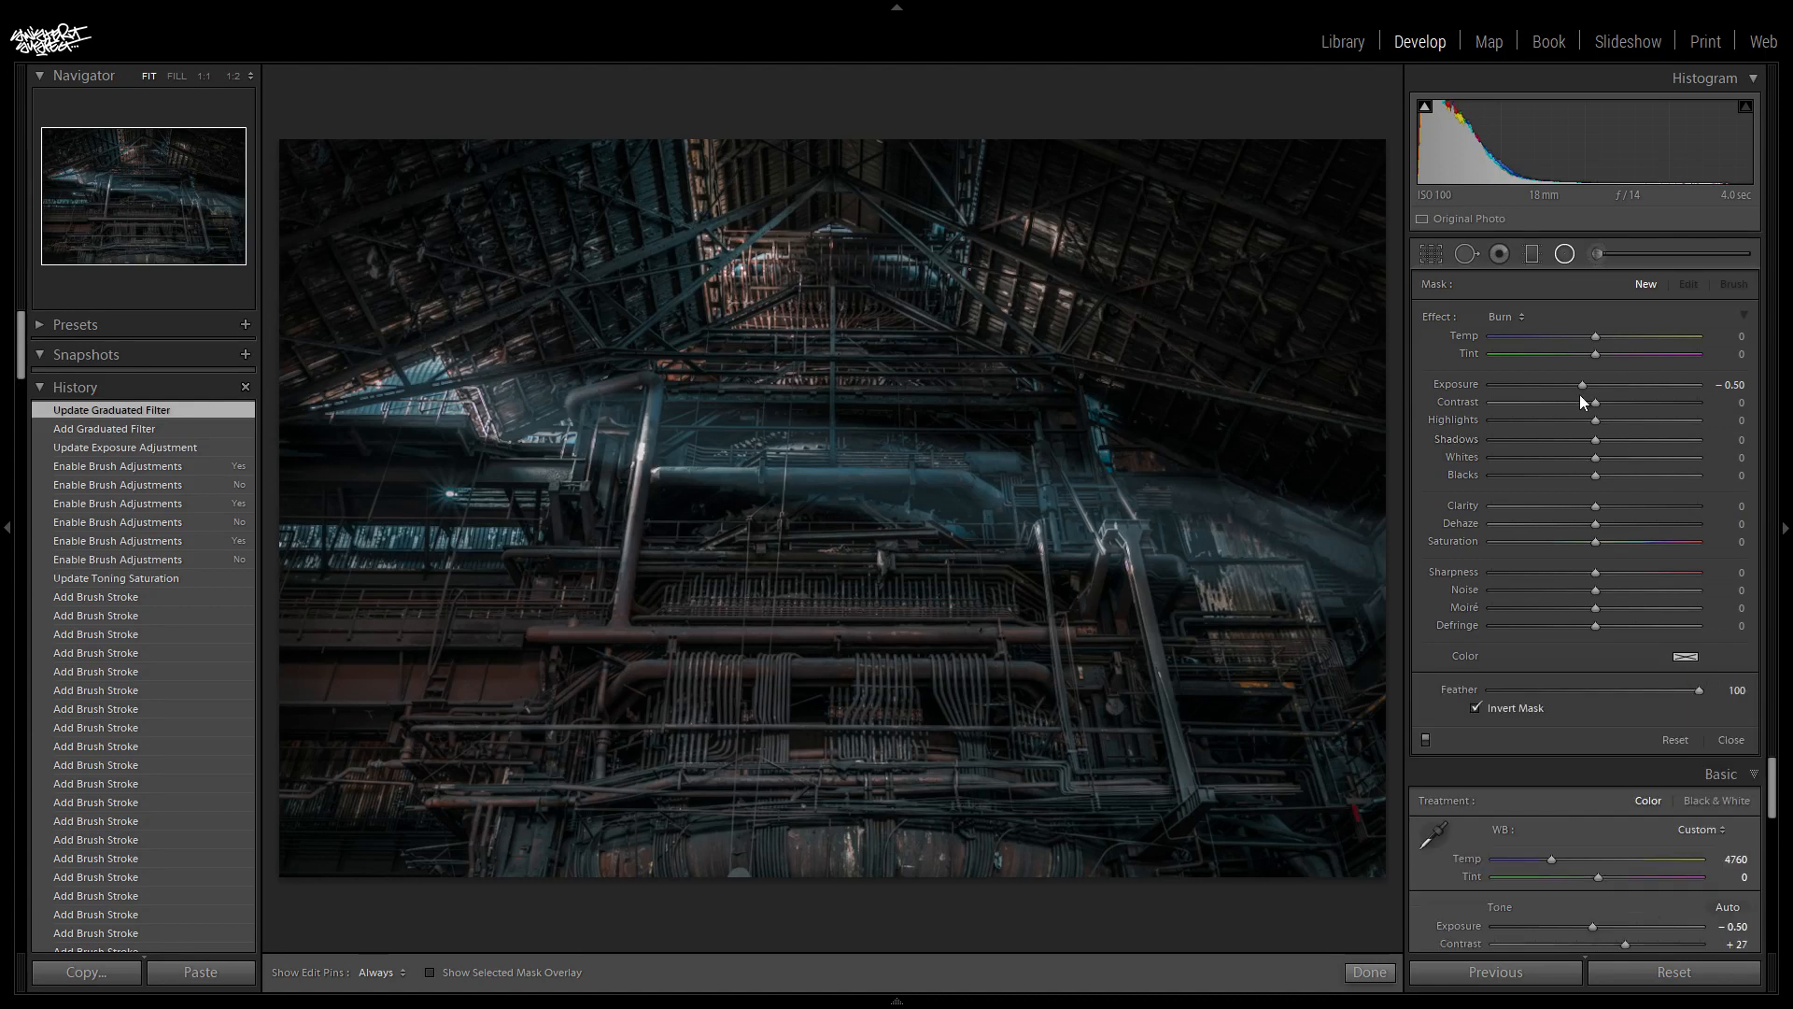
left_click(1734, 386)
type("0")
key("Return")
key("5")
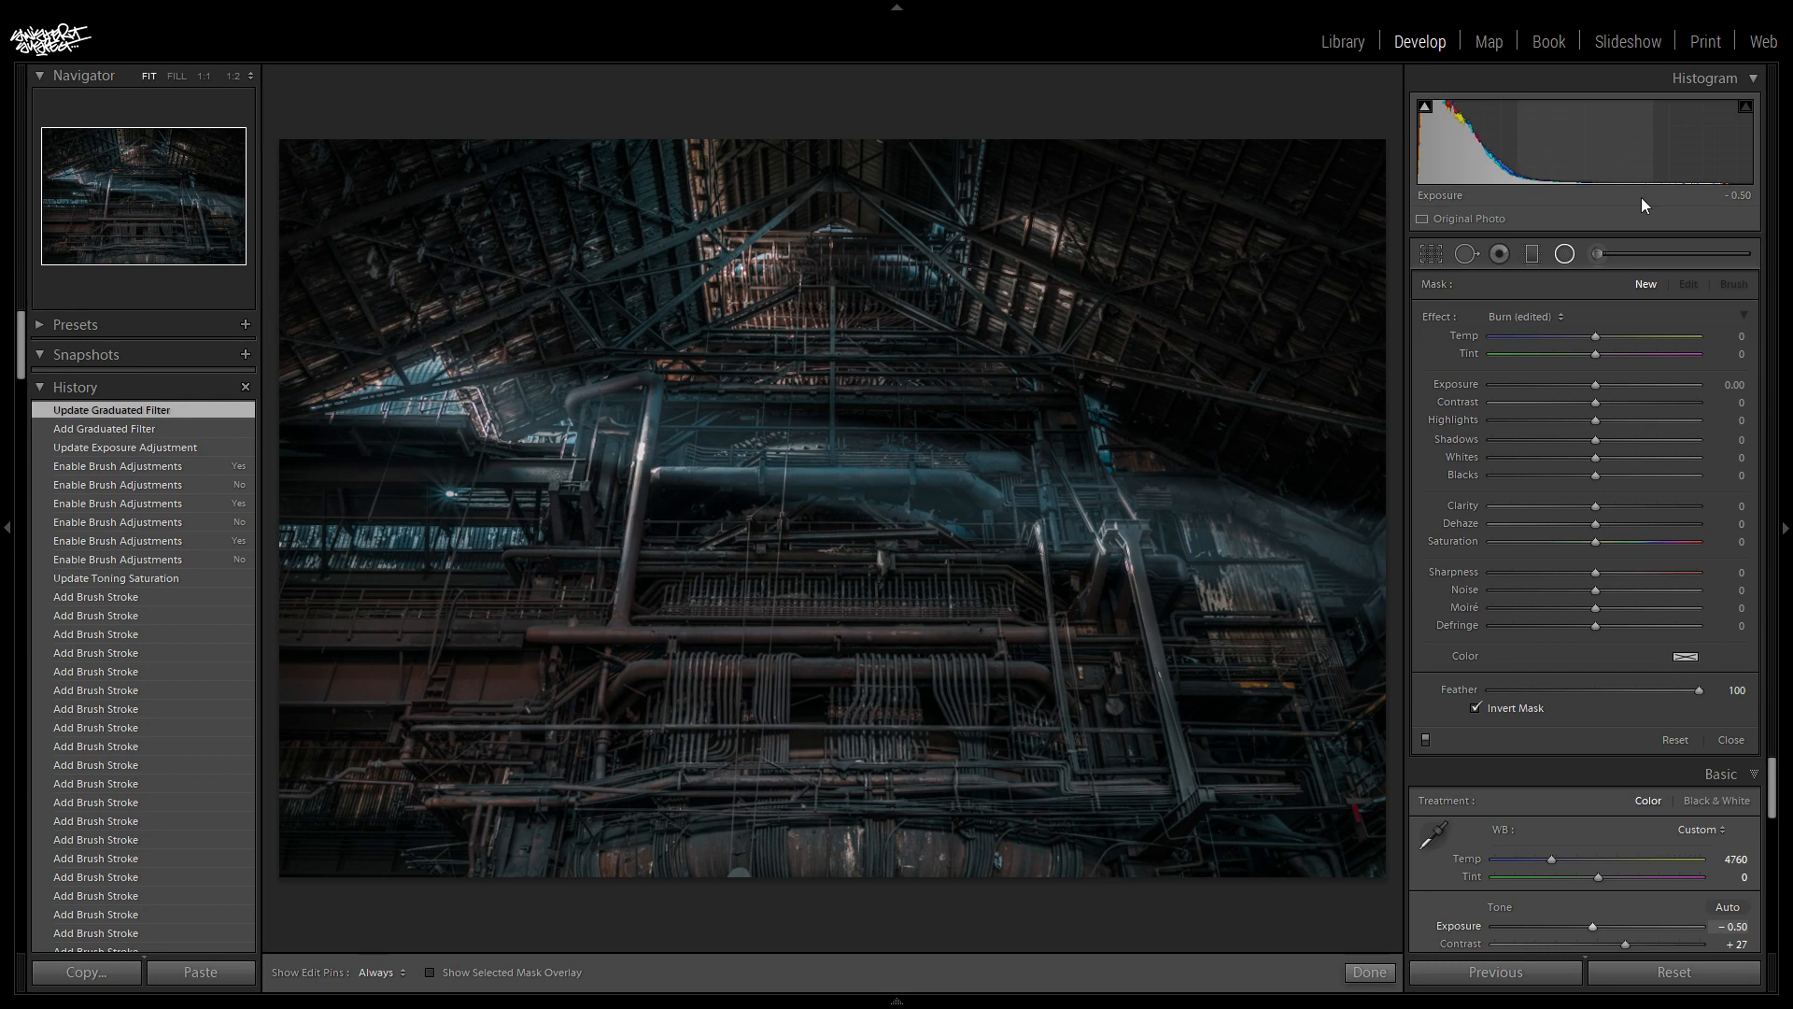
left_click(1734, 384)
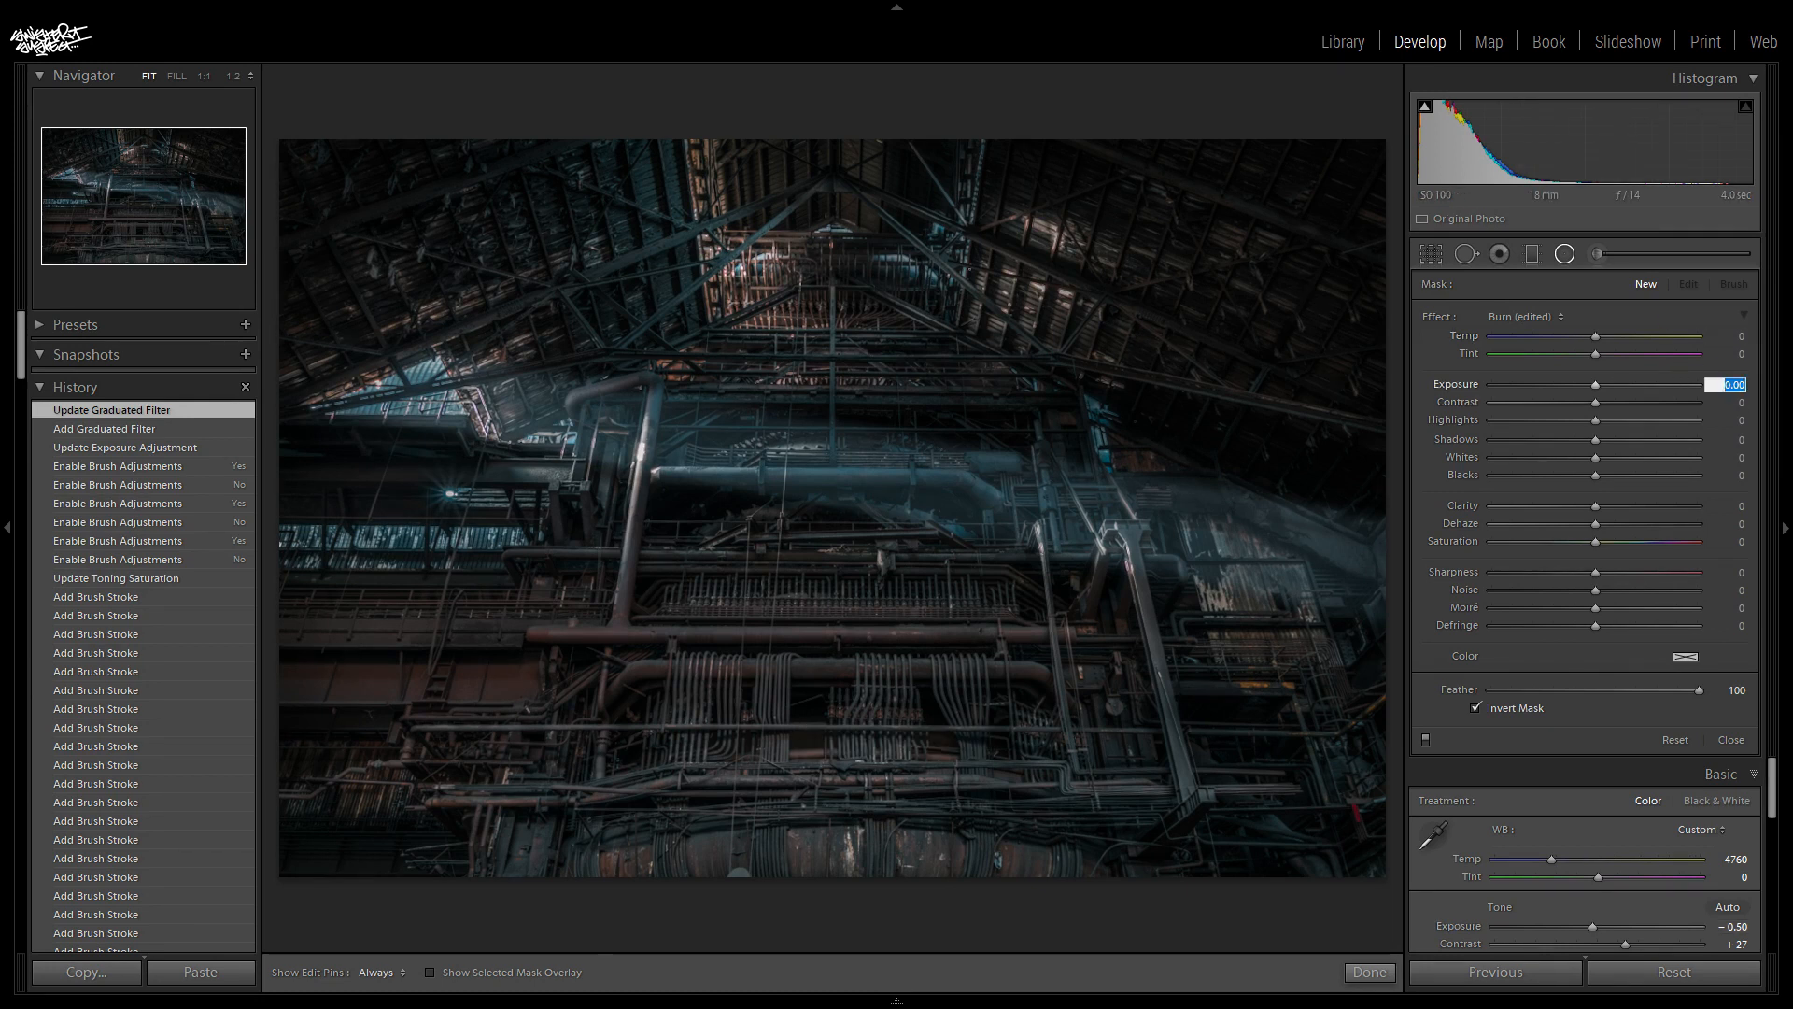
key("Return")
key("F7")
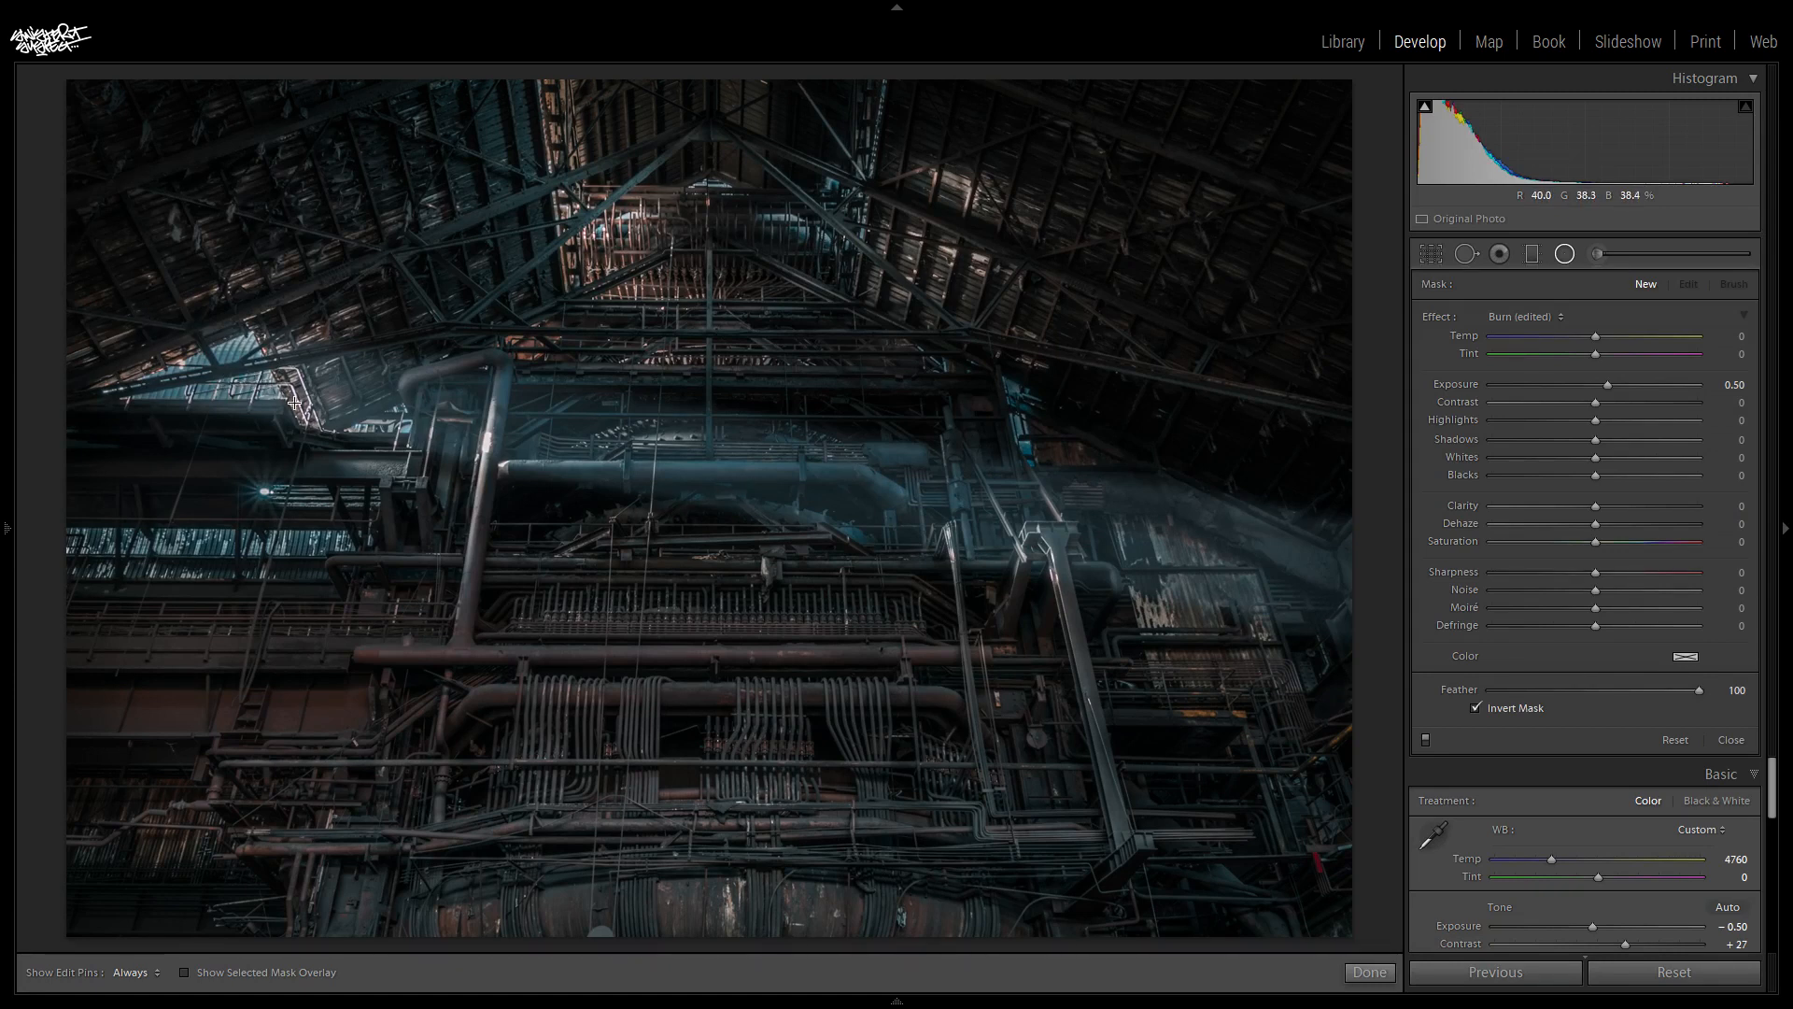
- Draw a large circular radial filter centred on the bright opening at the roof's left edge and widen it slightly
left_click_drag(313, 406, 649, 729)
left_click_drag(623, 749, 631, 732)
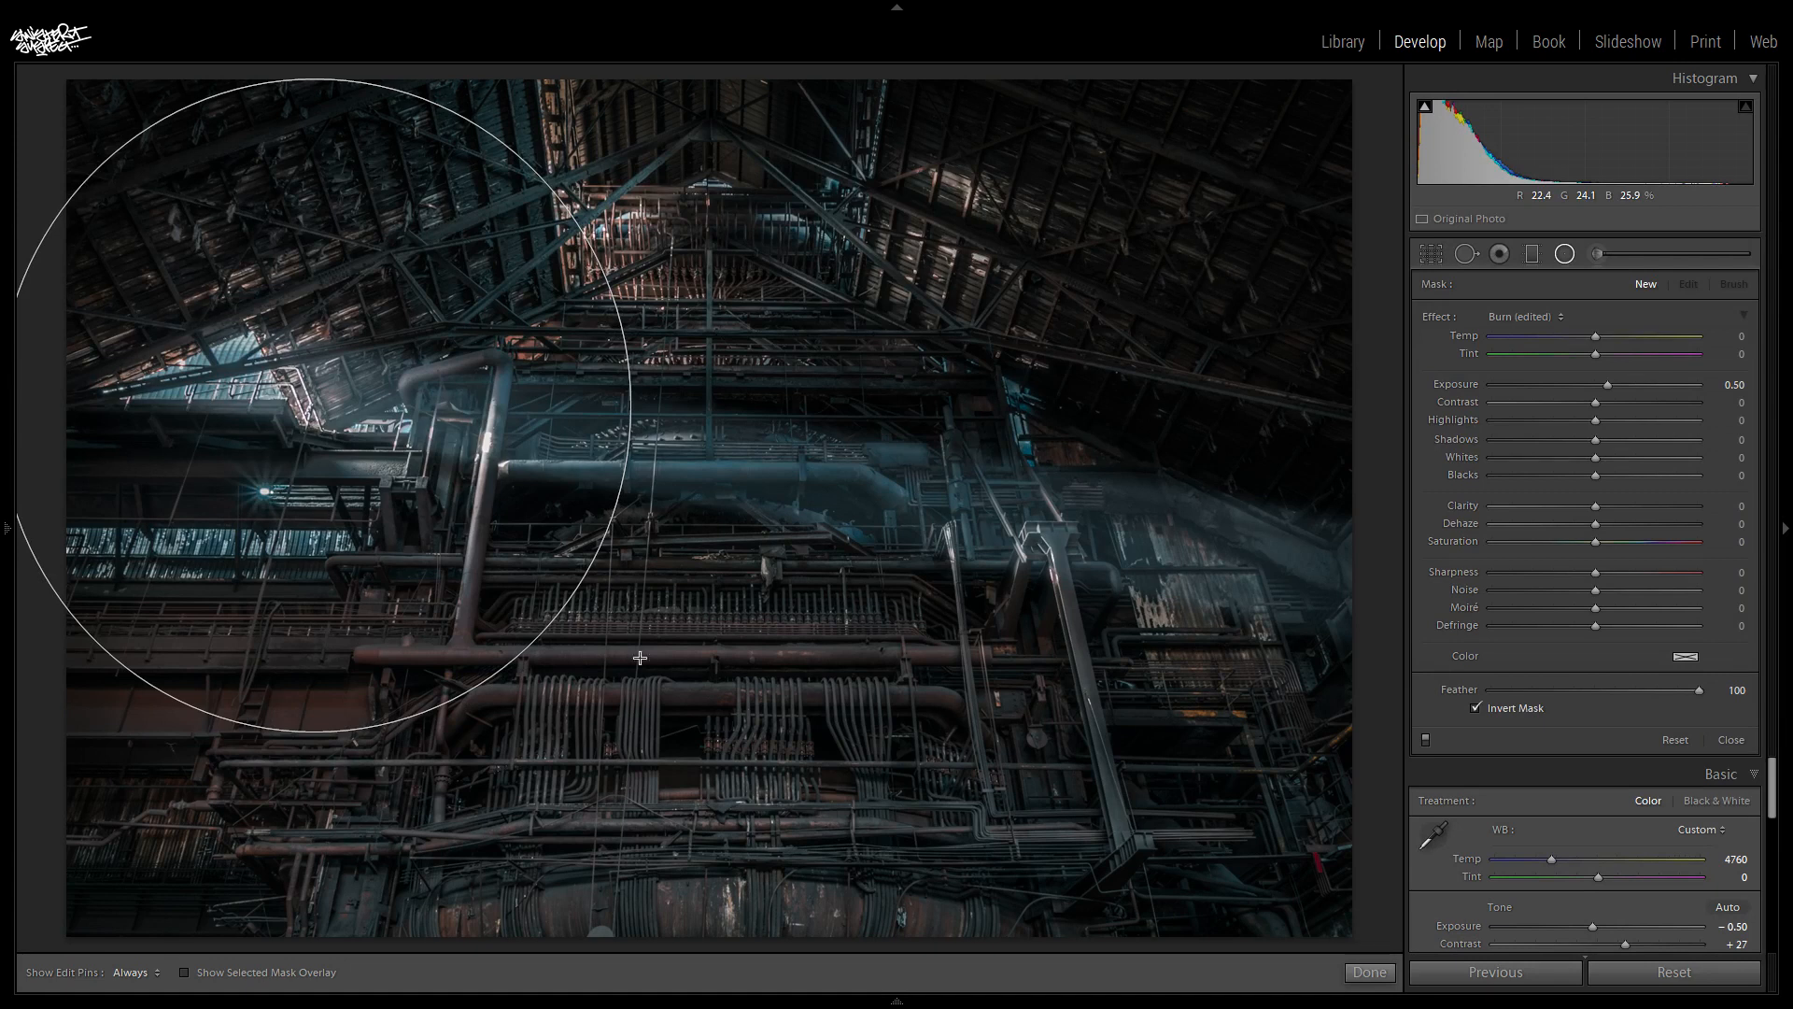
left_click(311, 403)
left_click_drag(311, 404, 304, 393)
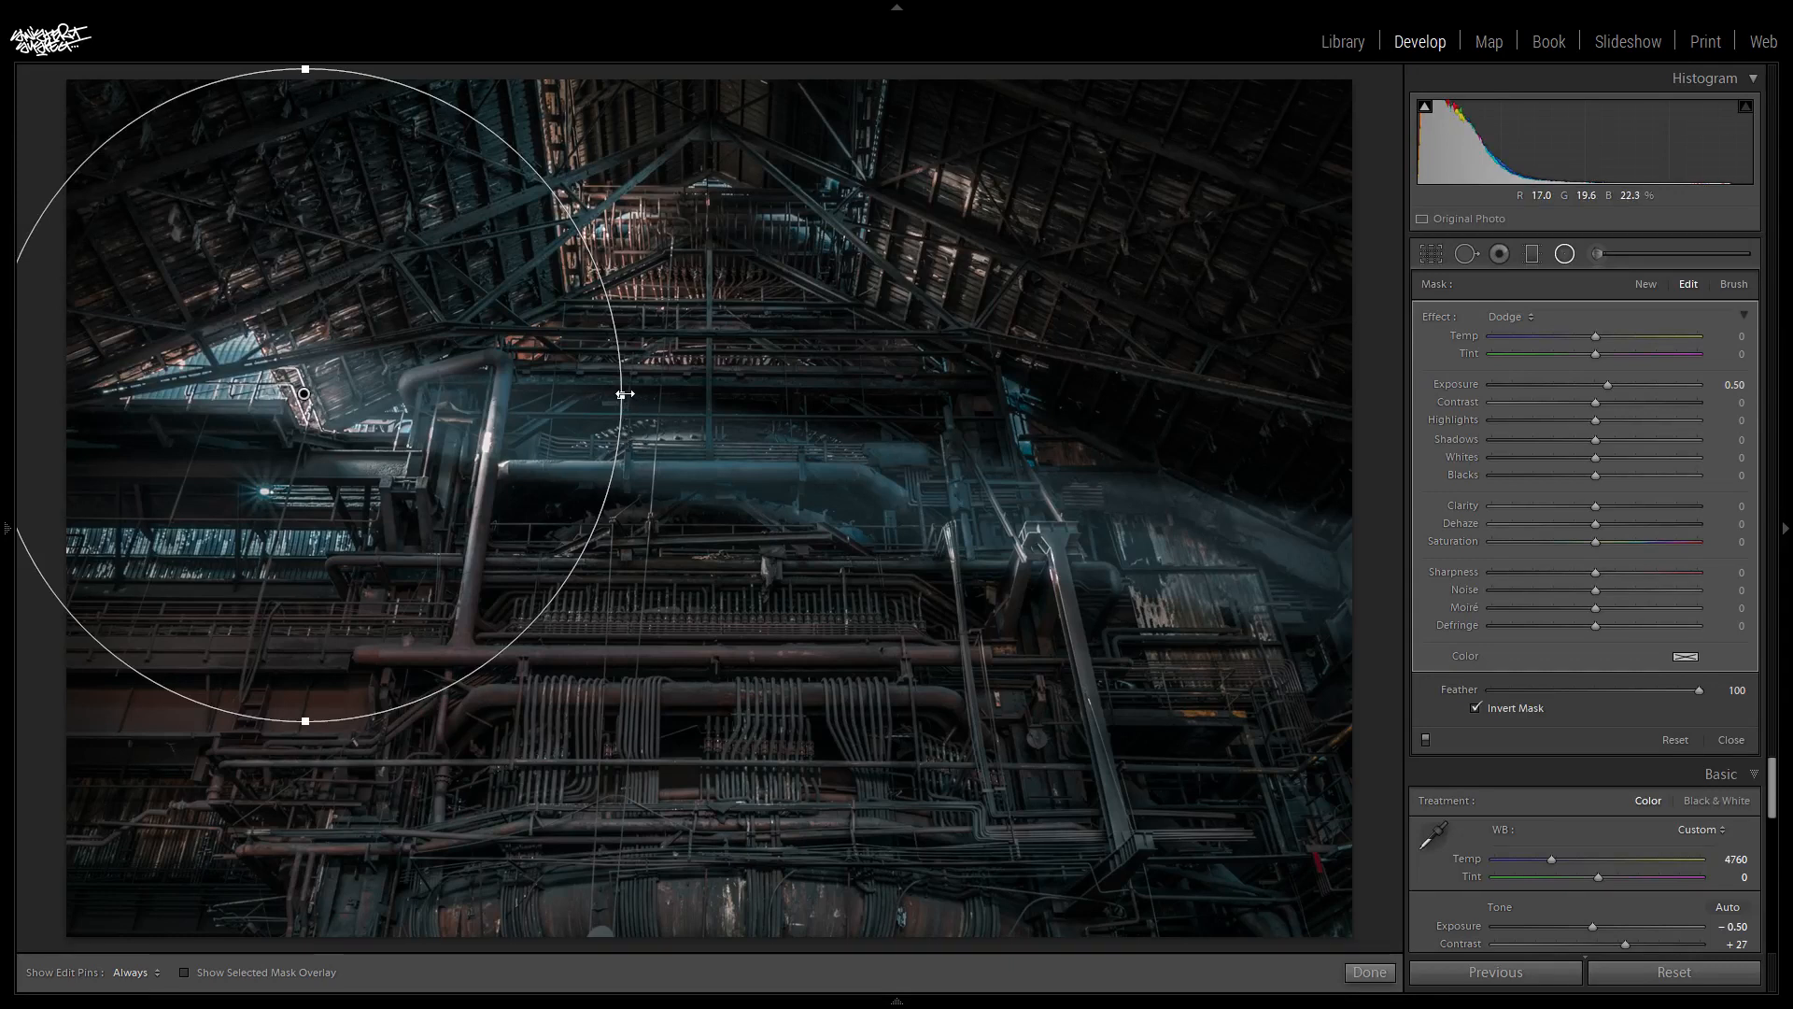
left_click_drag(645, 400, 642, 398)
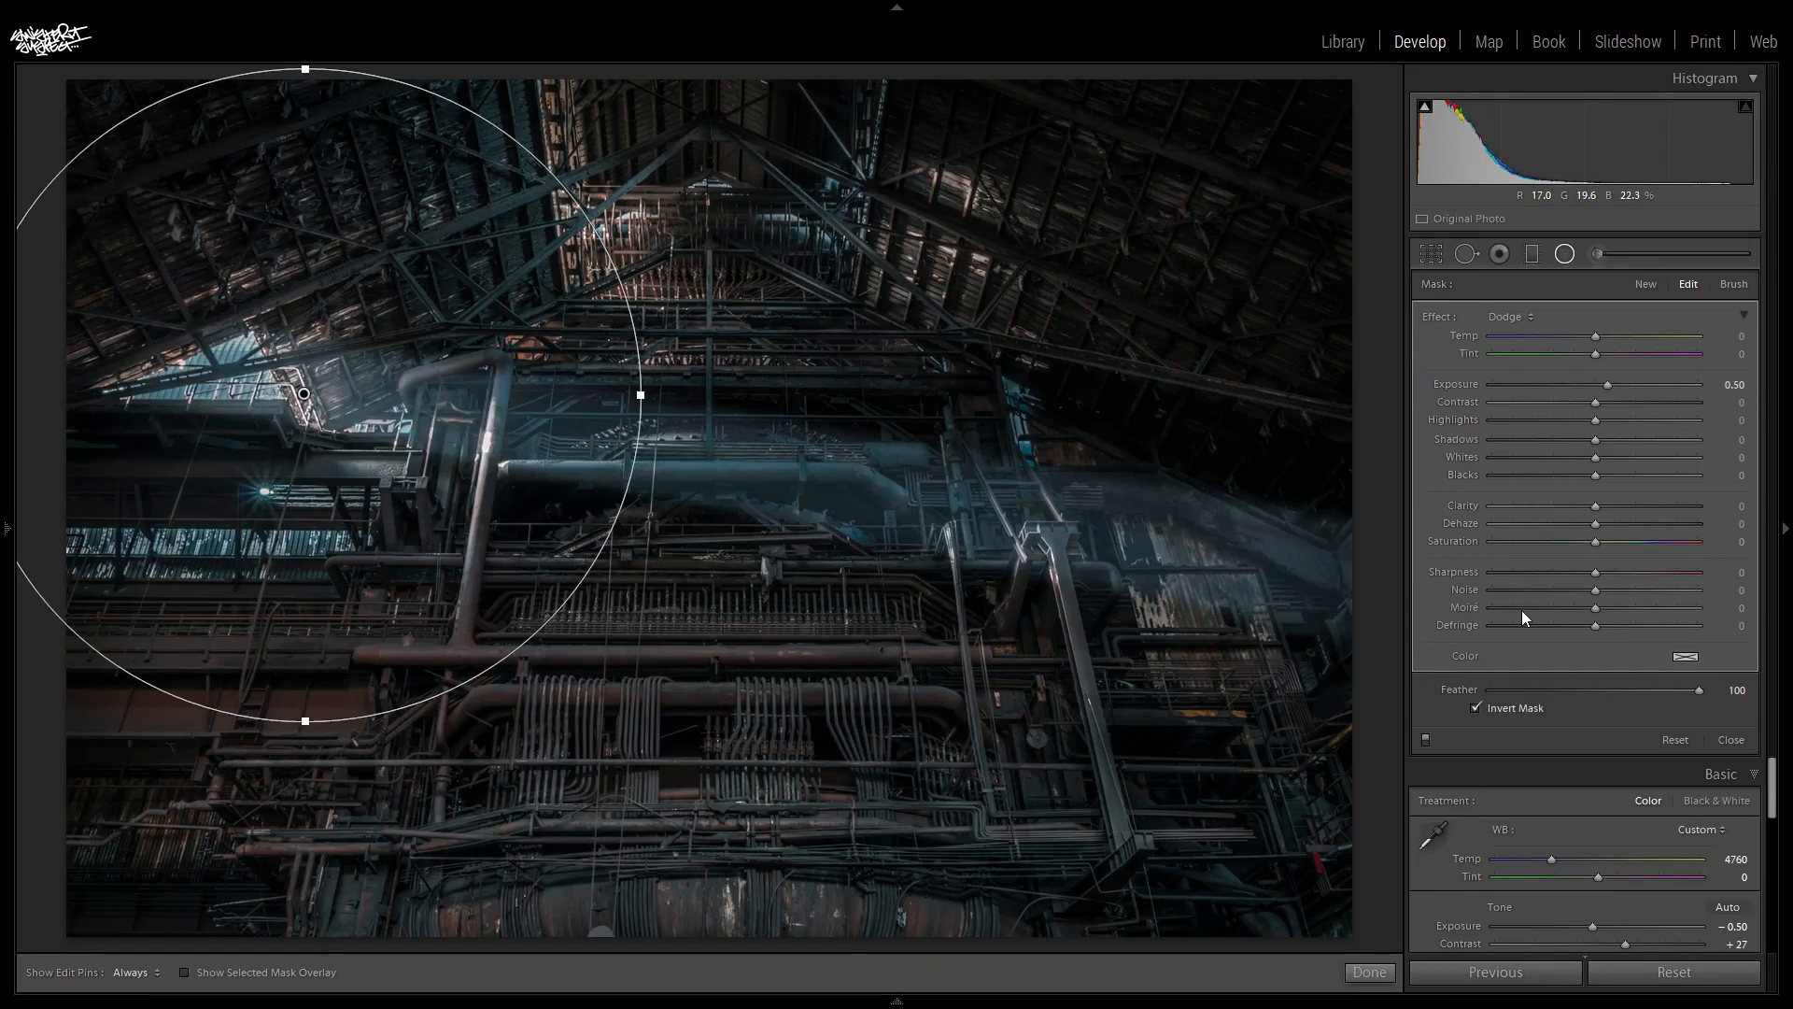
- Set the window-light radial filter's dehaze to -4 and compare the photo with the filter off and on
left_click(1595, 524)
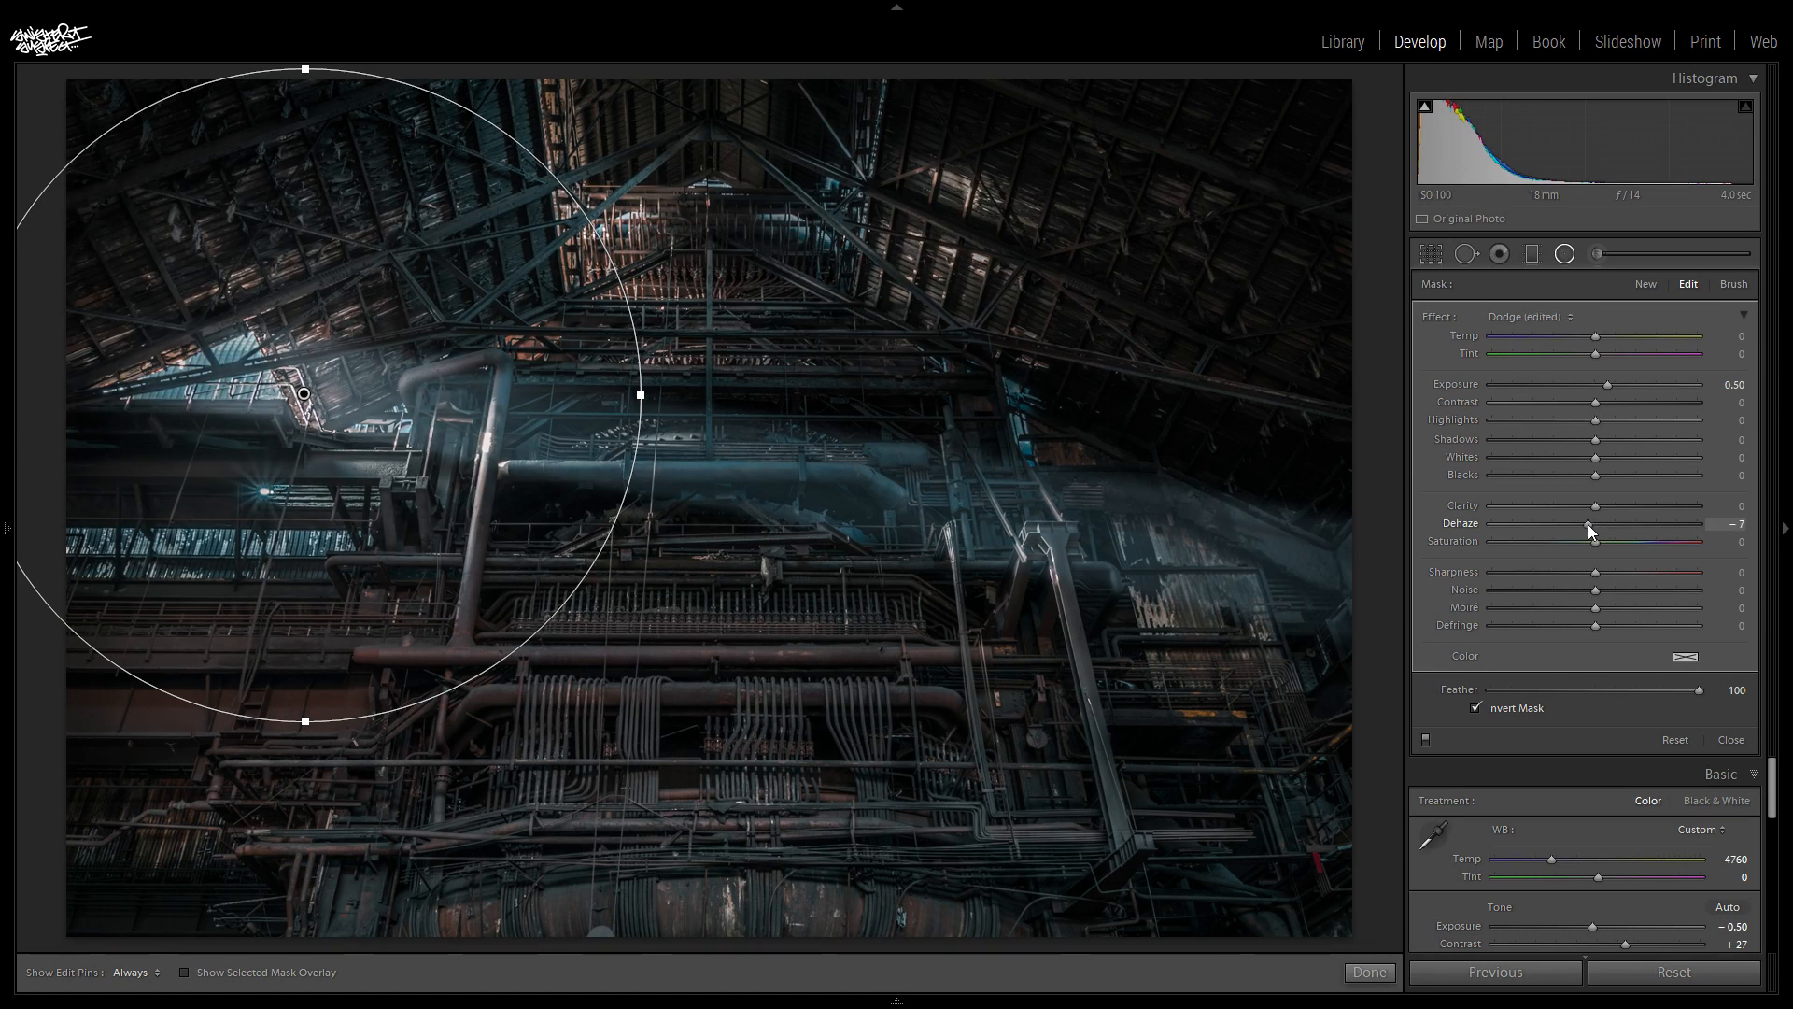
left_click_drag(1594, 526, 1592, 526)
left_click(1427, 736)
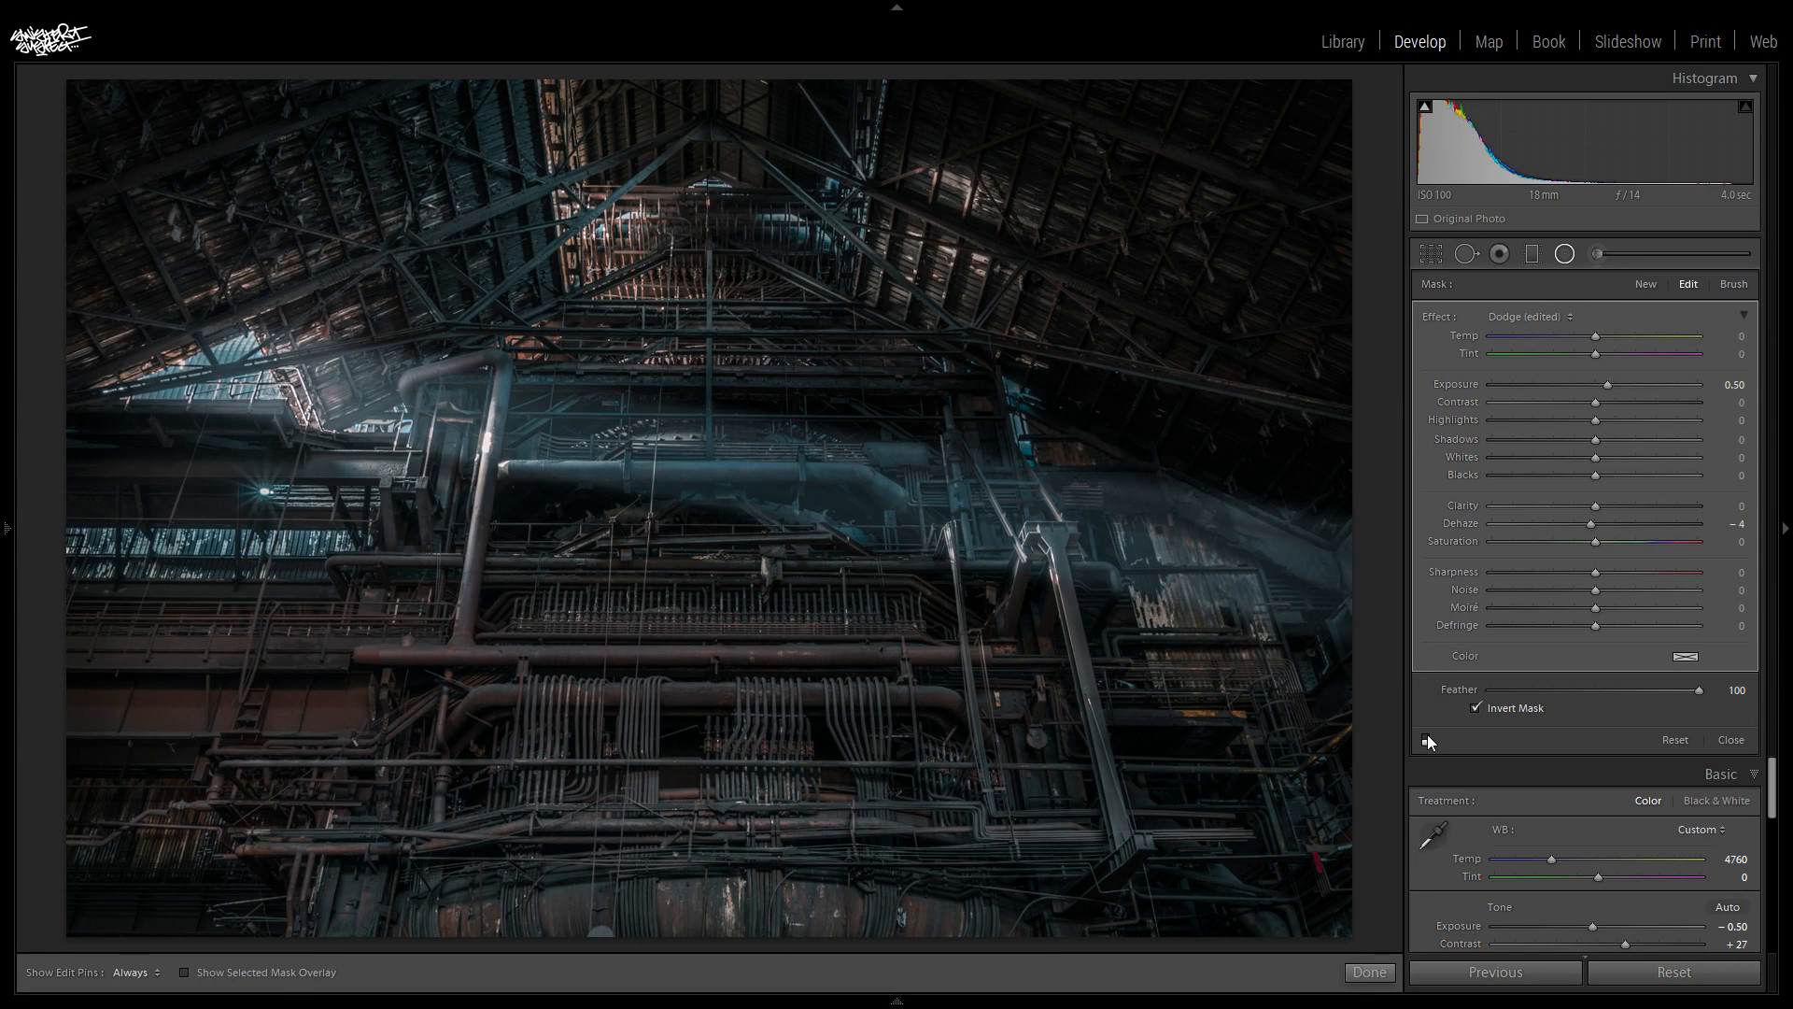
left_click(1427, 736)
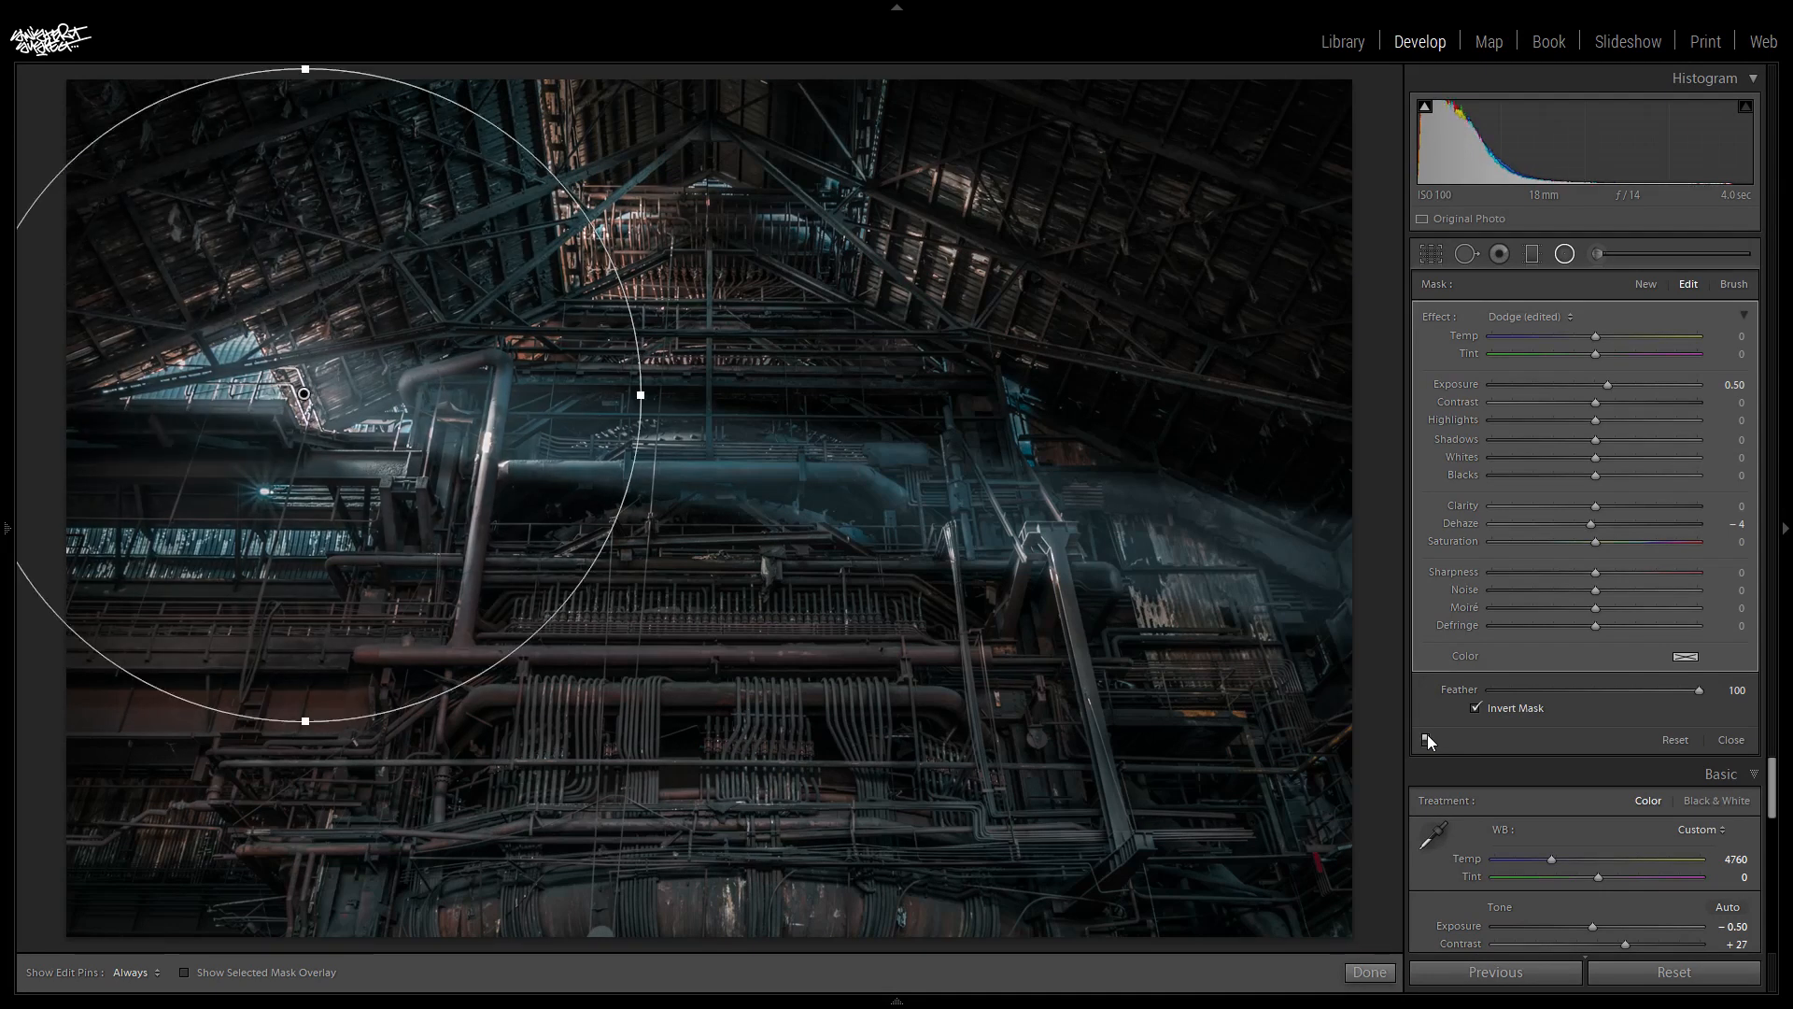
left_click(1427, 738)
left_click(1427, 736)
- Draw a flat elliptical radial filter over the central rack of short vertical tubes with exposure 1.10 and clarity 52
left_click(1566, 255)
left_click(1566, 256)
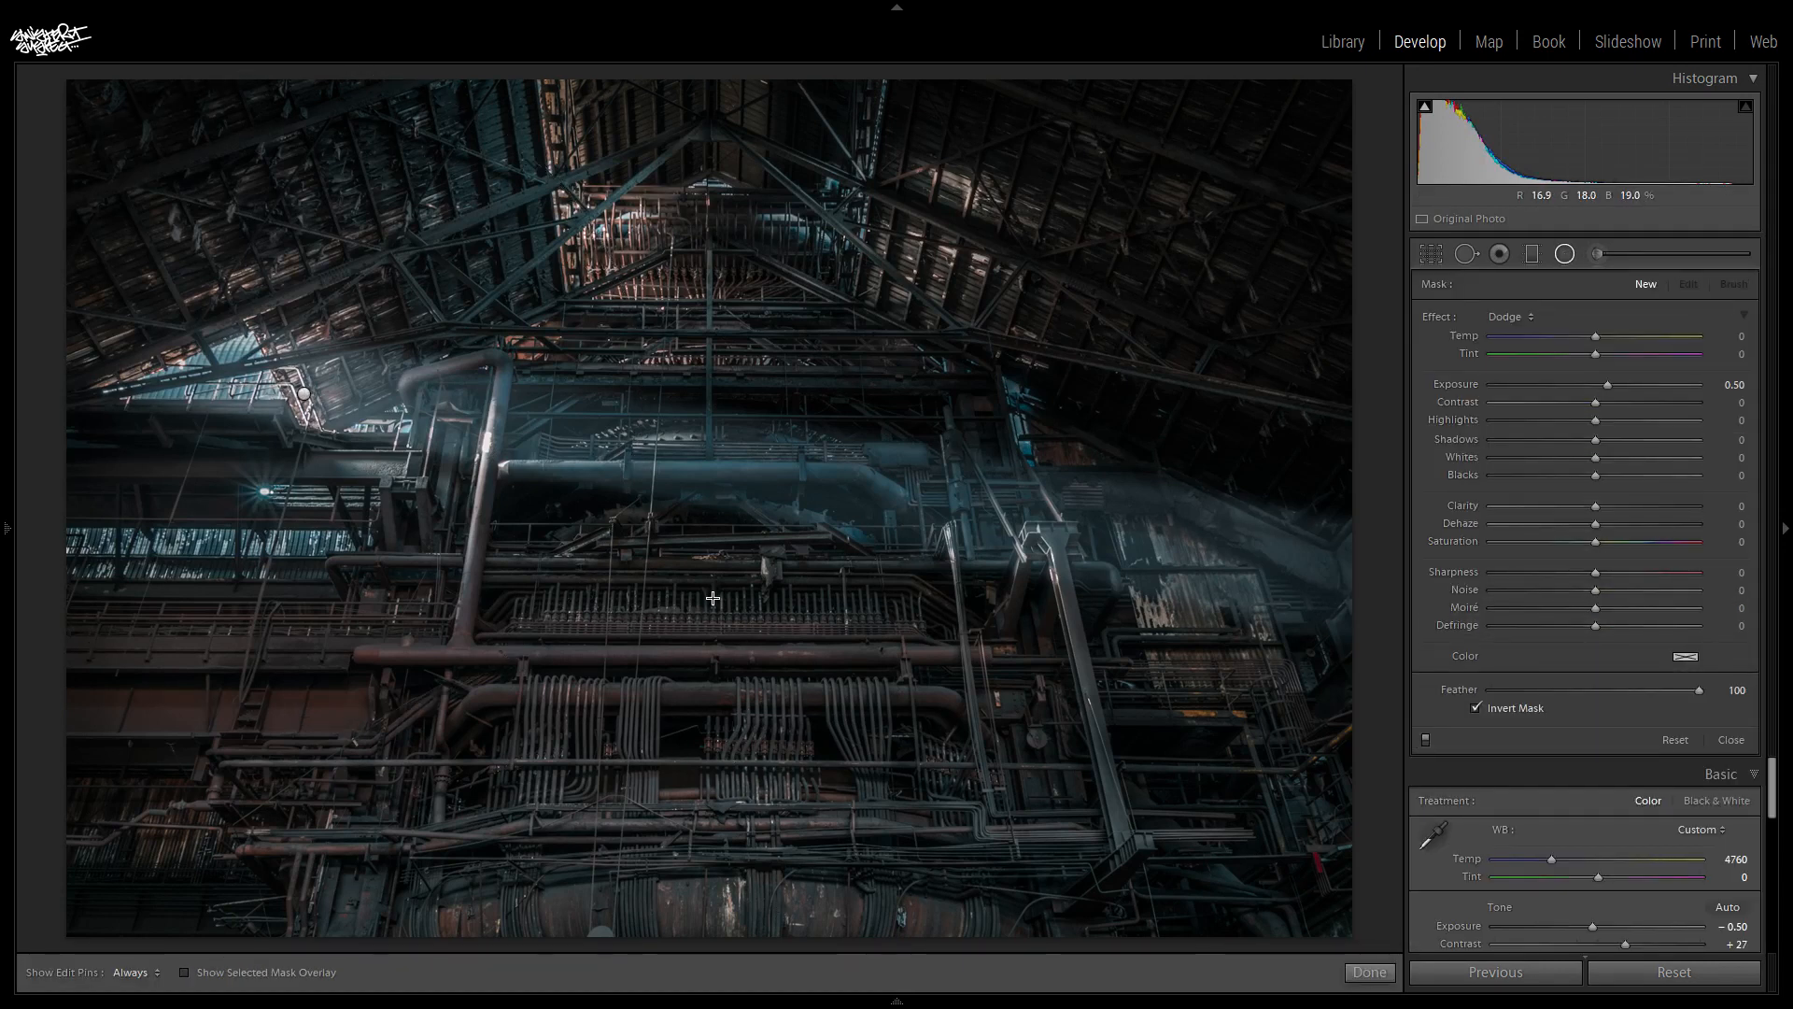
left_click_drag(734, 616, 941, 705)
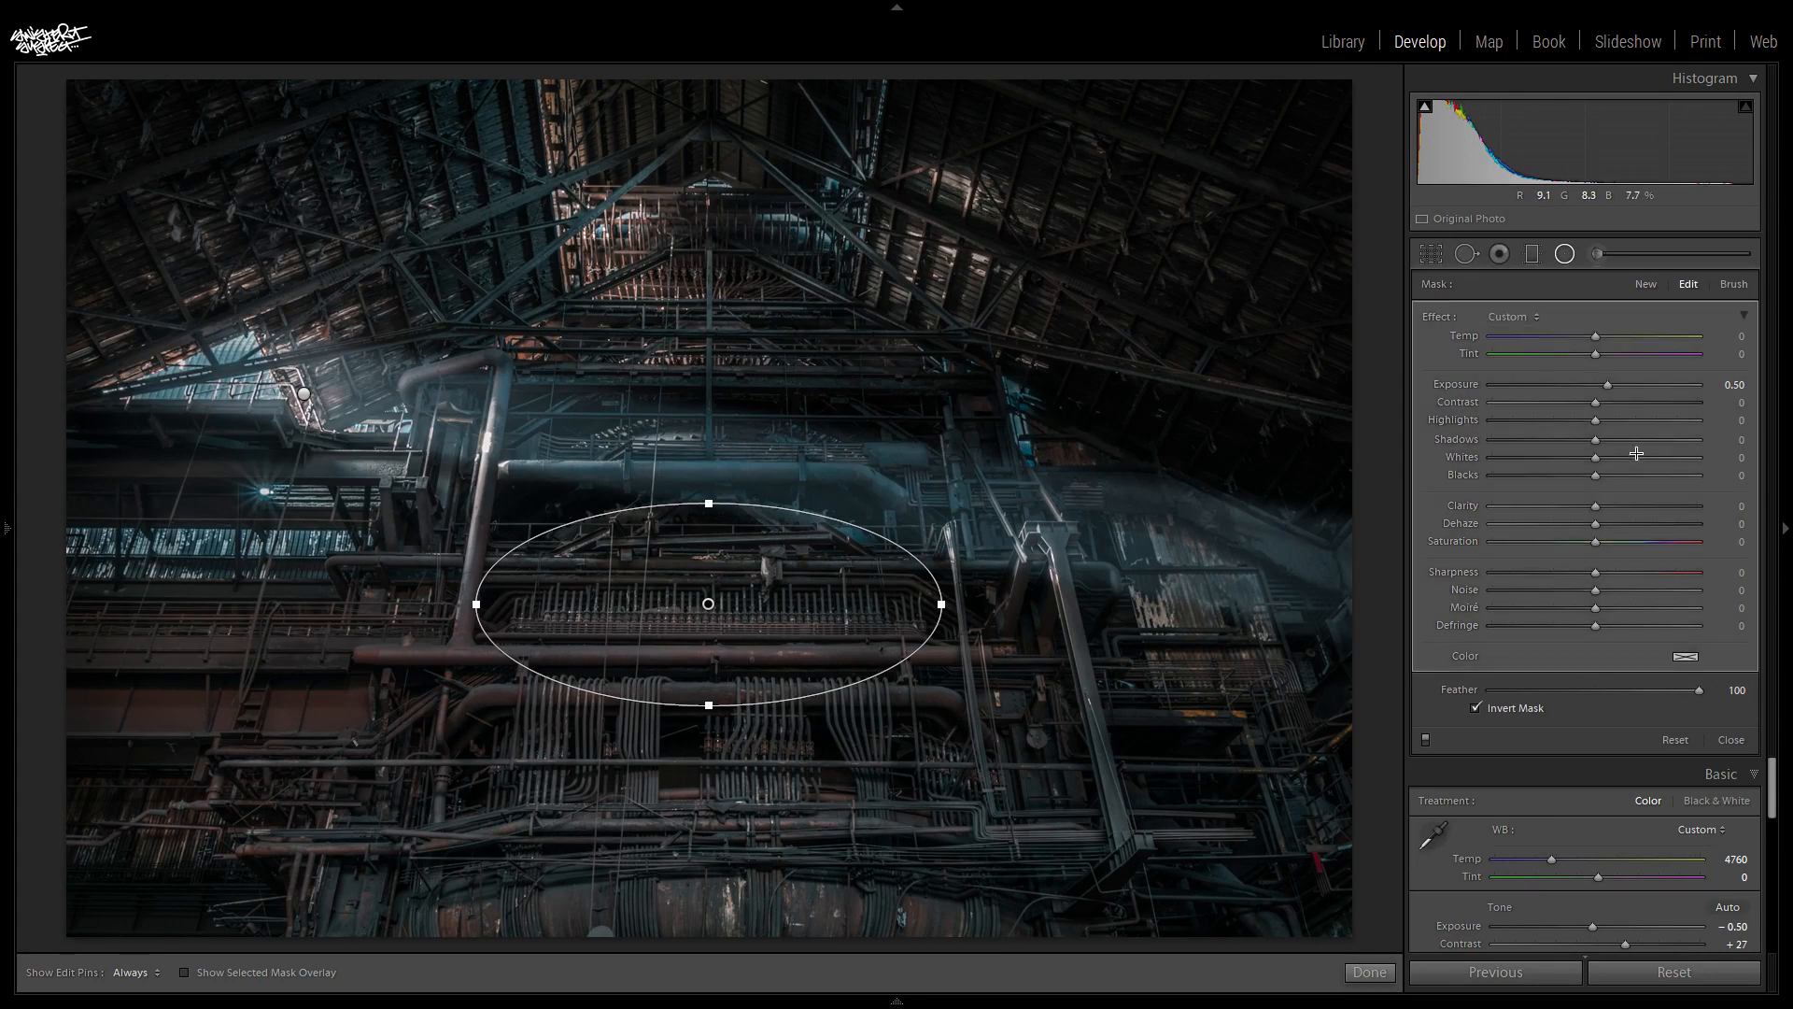
left_click_drag(1608, 384, 1627, 386)
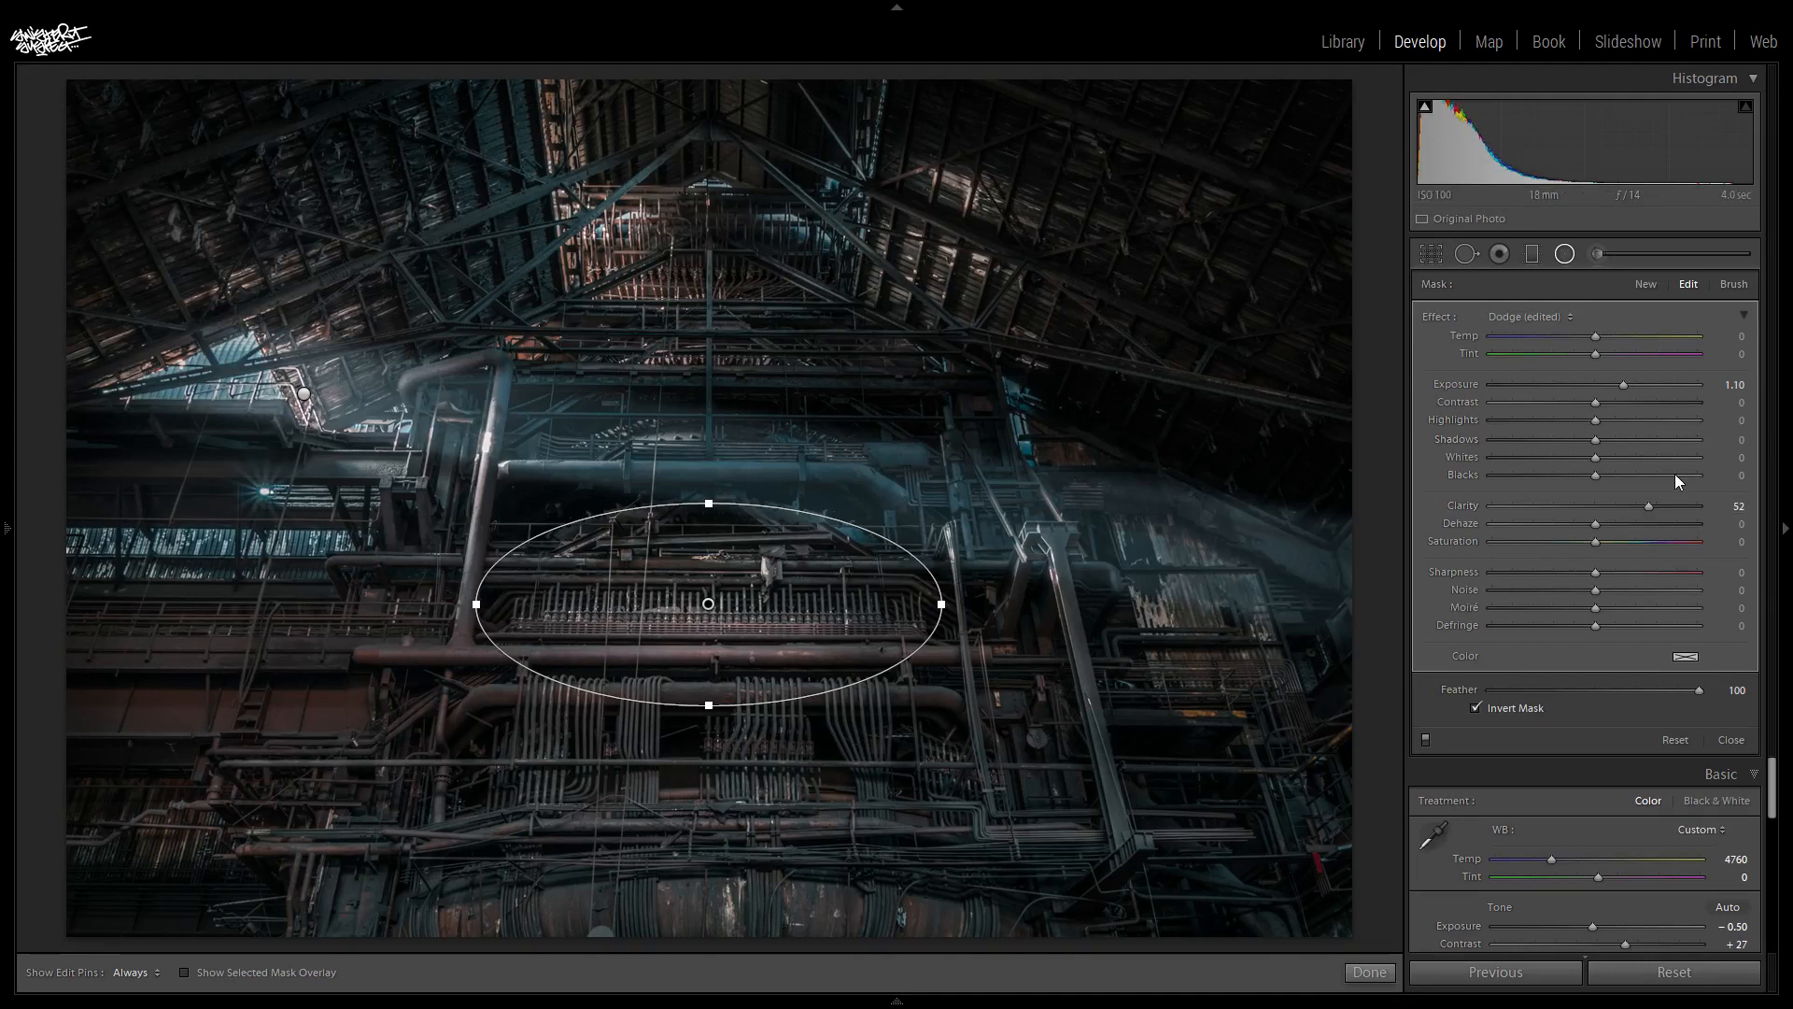
- Add an elliptical radial filter over the clusters of curved tubes with exposure 0.50 and clarity 22
left_click(1645, 284)
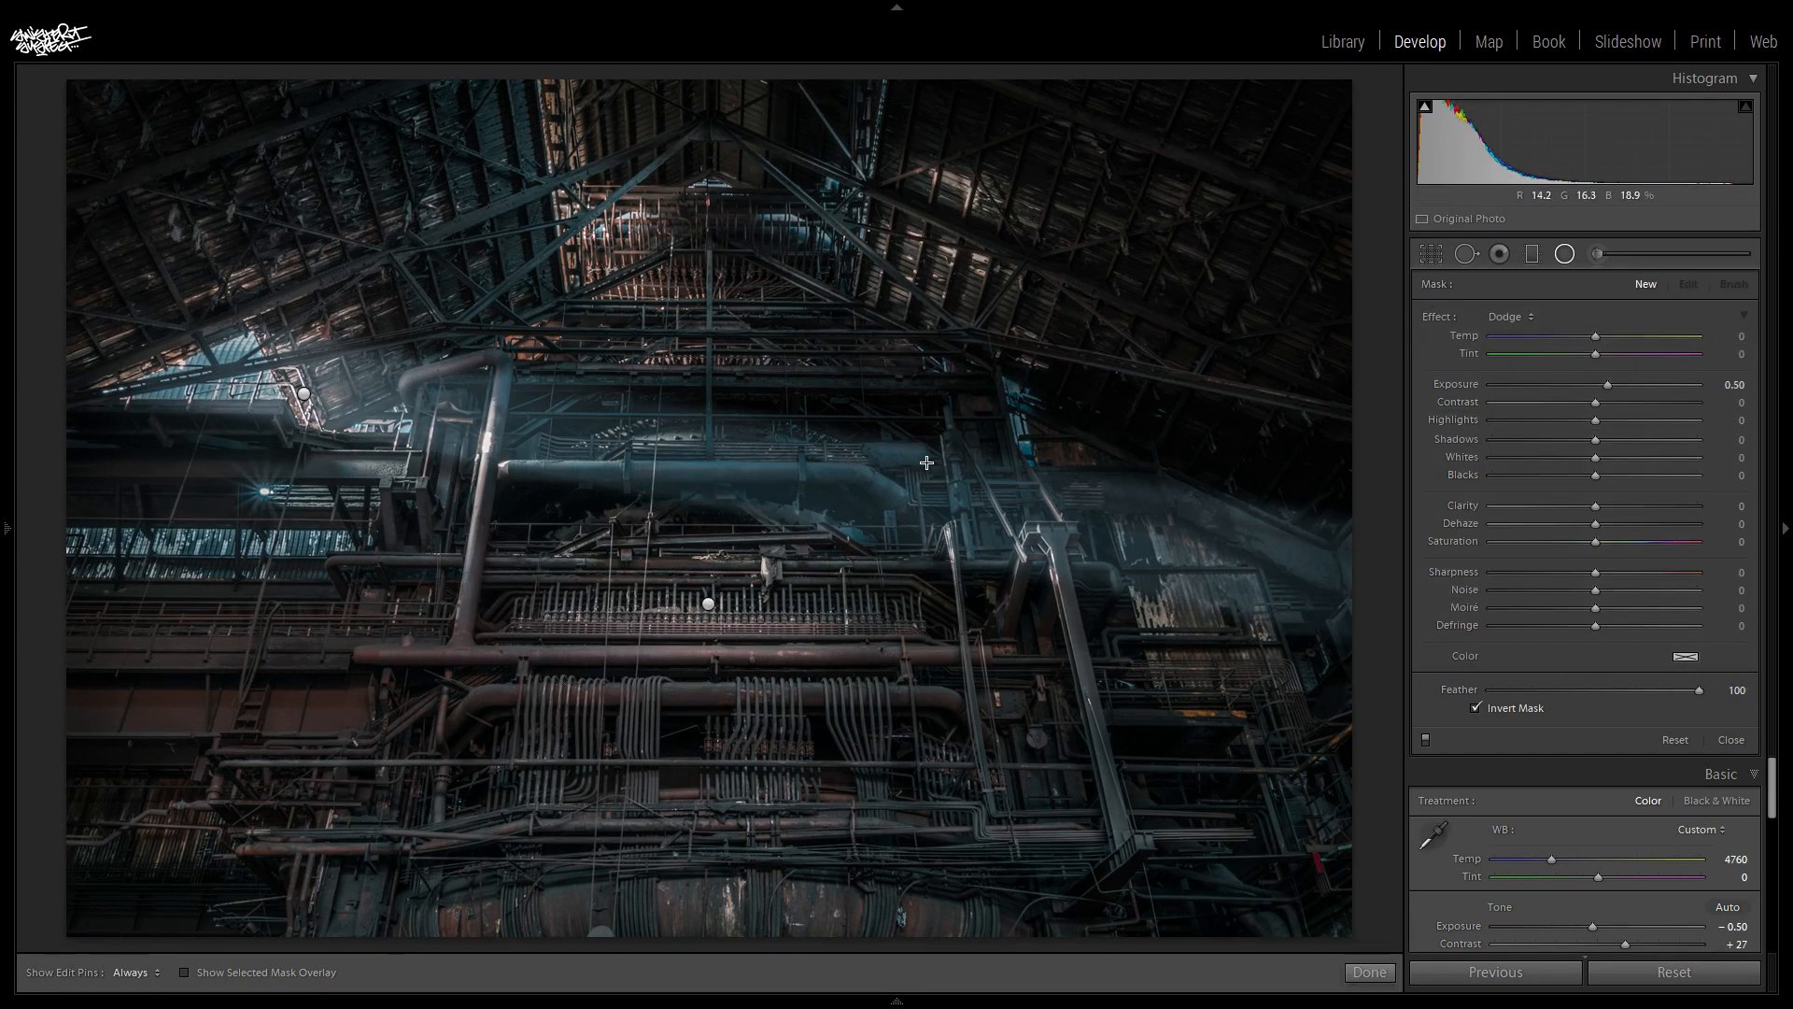
left_click_drag(717, 748, 970, 883)
left_click(716, 748)
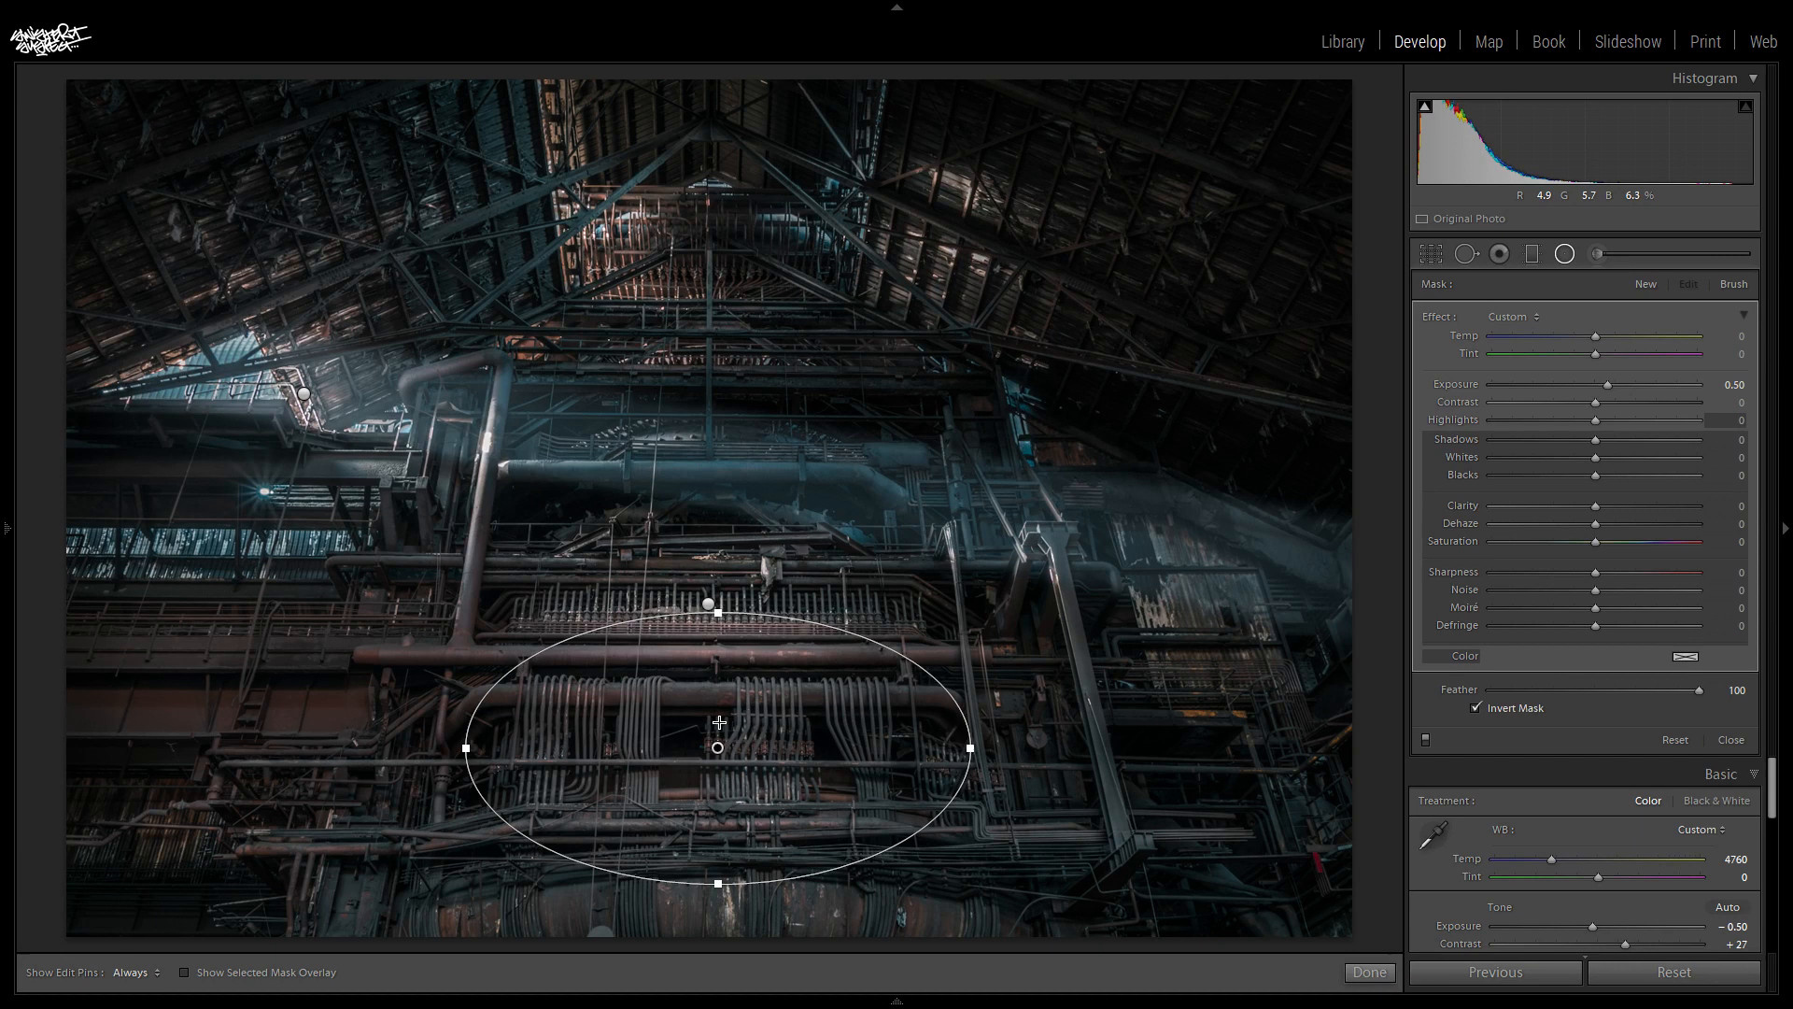
left_click_drag(721, 763, 724, 774)
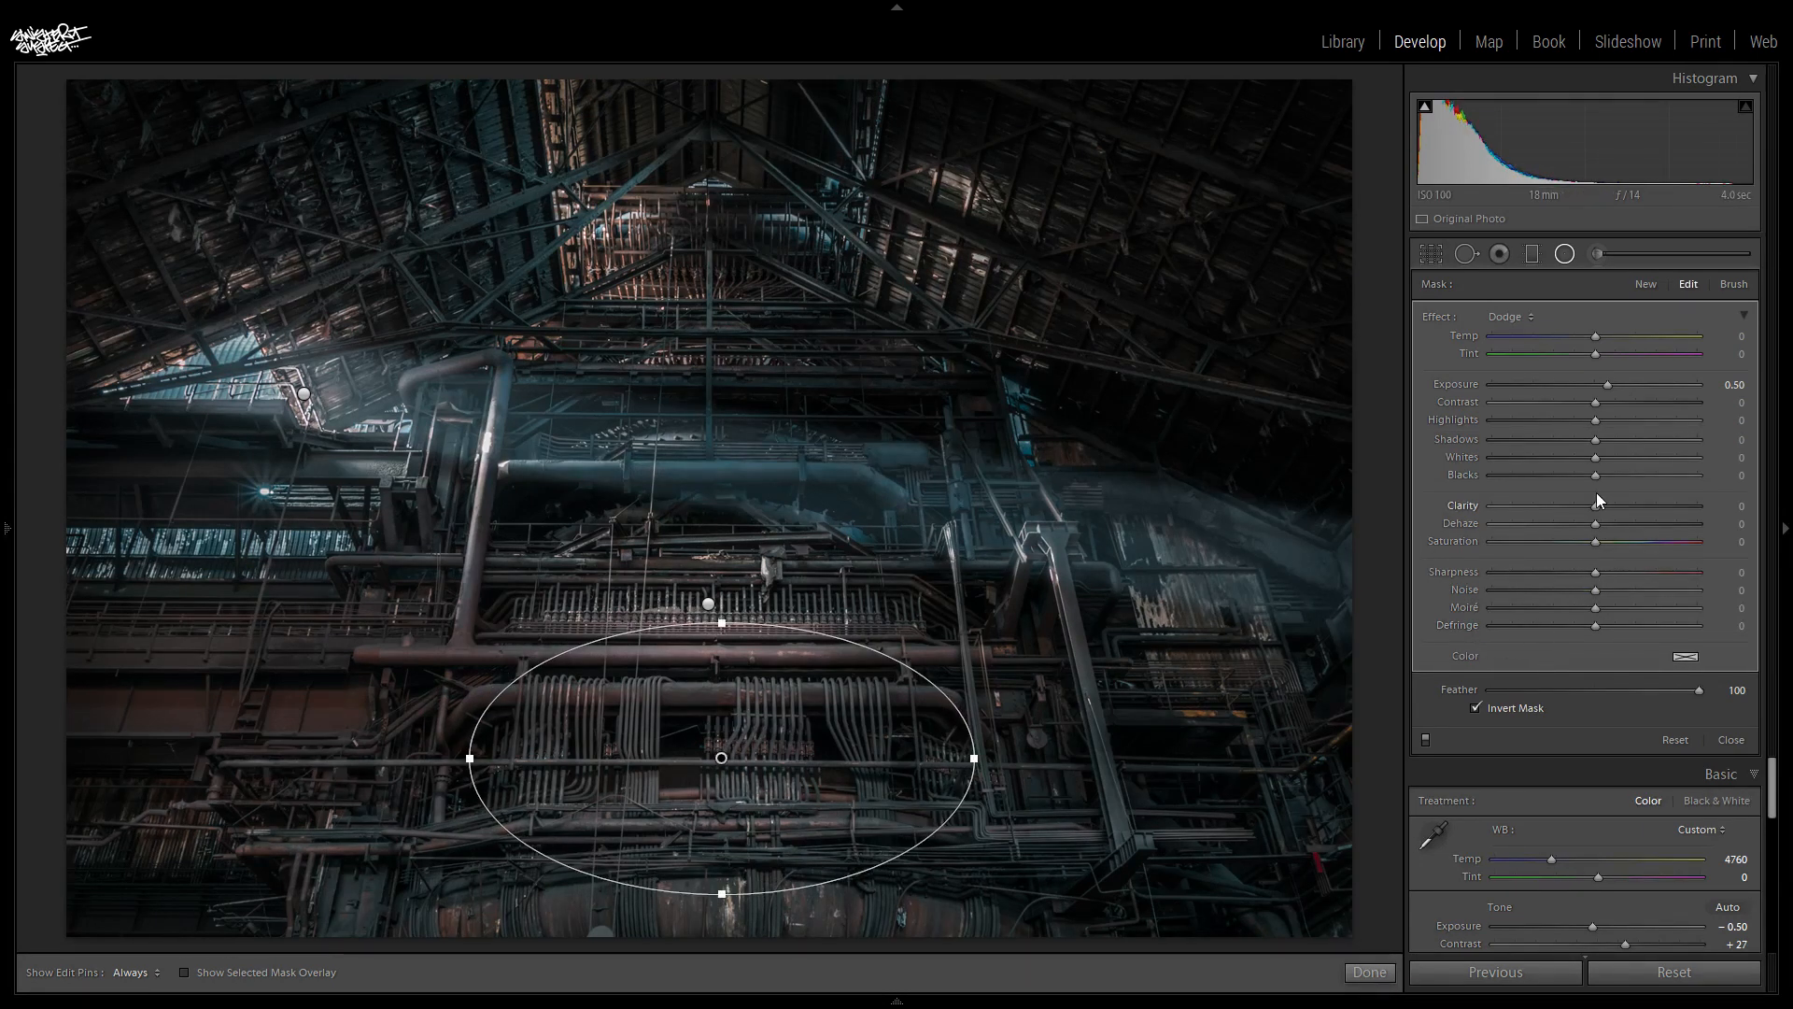
left_click_drag(1595, 506, 1616, 507)
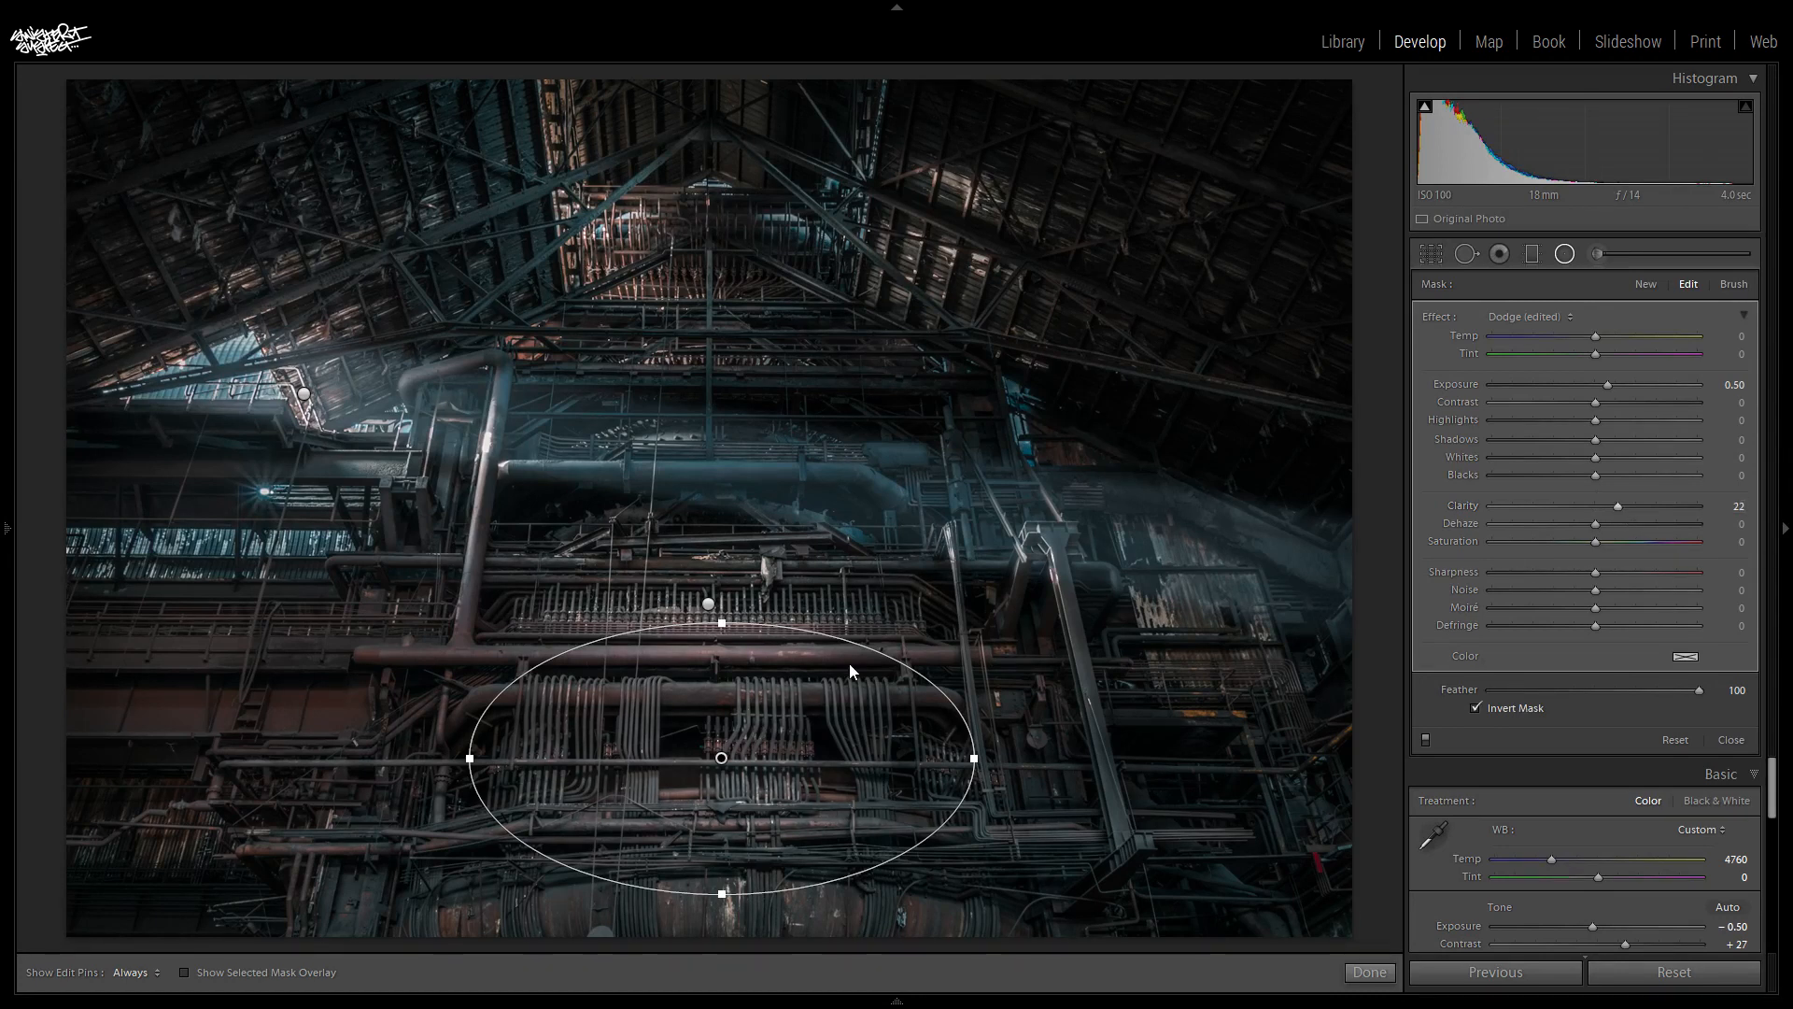
left_click(1562, 254)
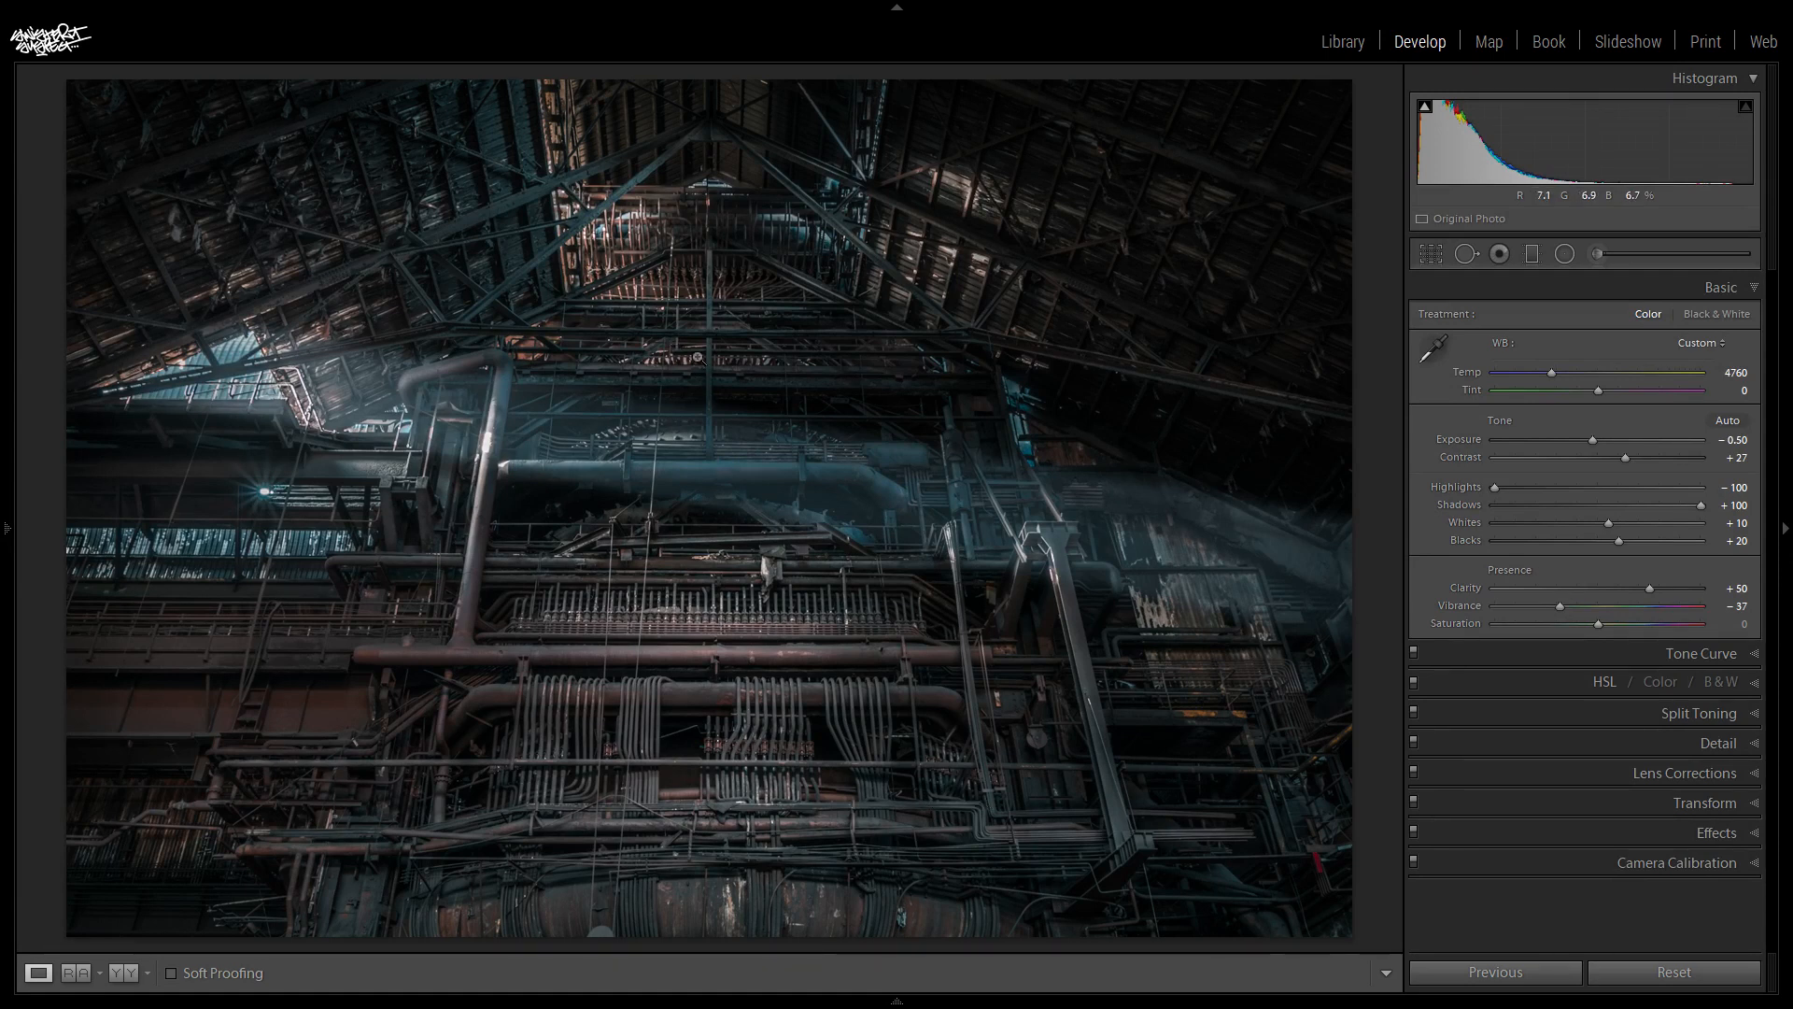
- Draw an elliptical radial filter with exposure 0.50 over the structure below the roof peak and shift it slightly upward
left_click(1567, 254)
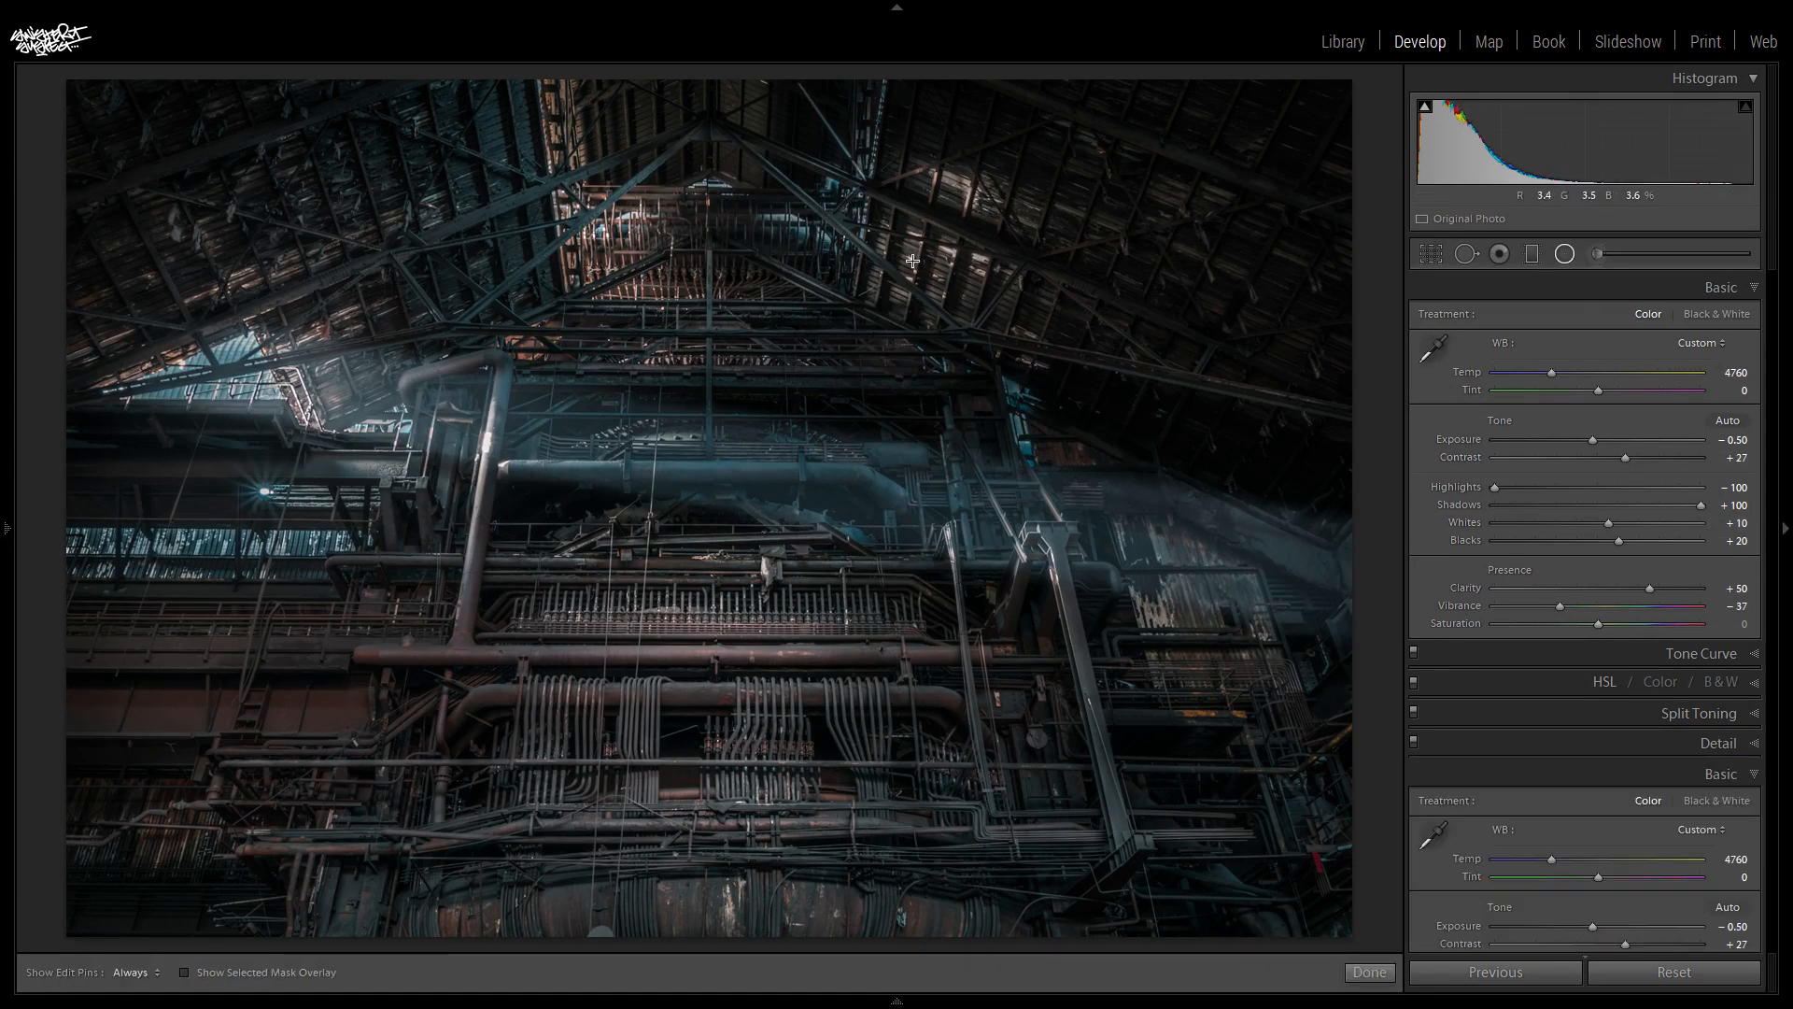
left_click_drag(710, 327, 969, 500)
left_click(708, 325)
left_click_drag(709, 318, 708, 314)
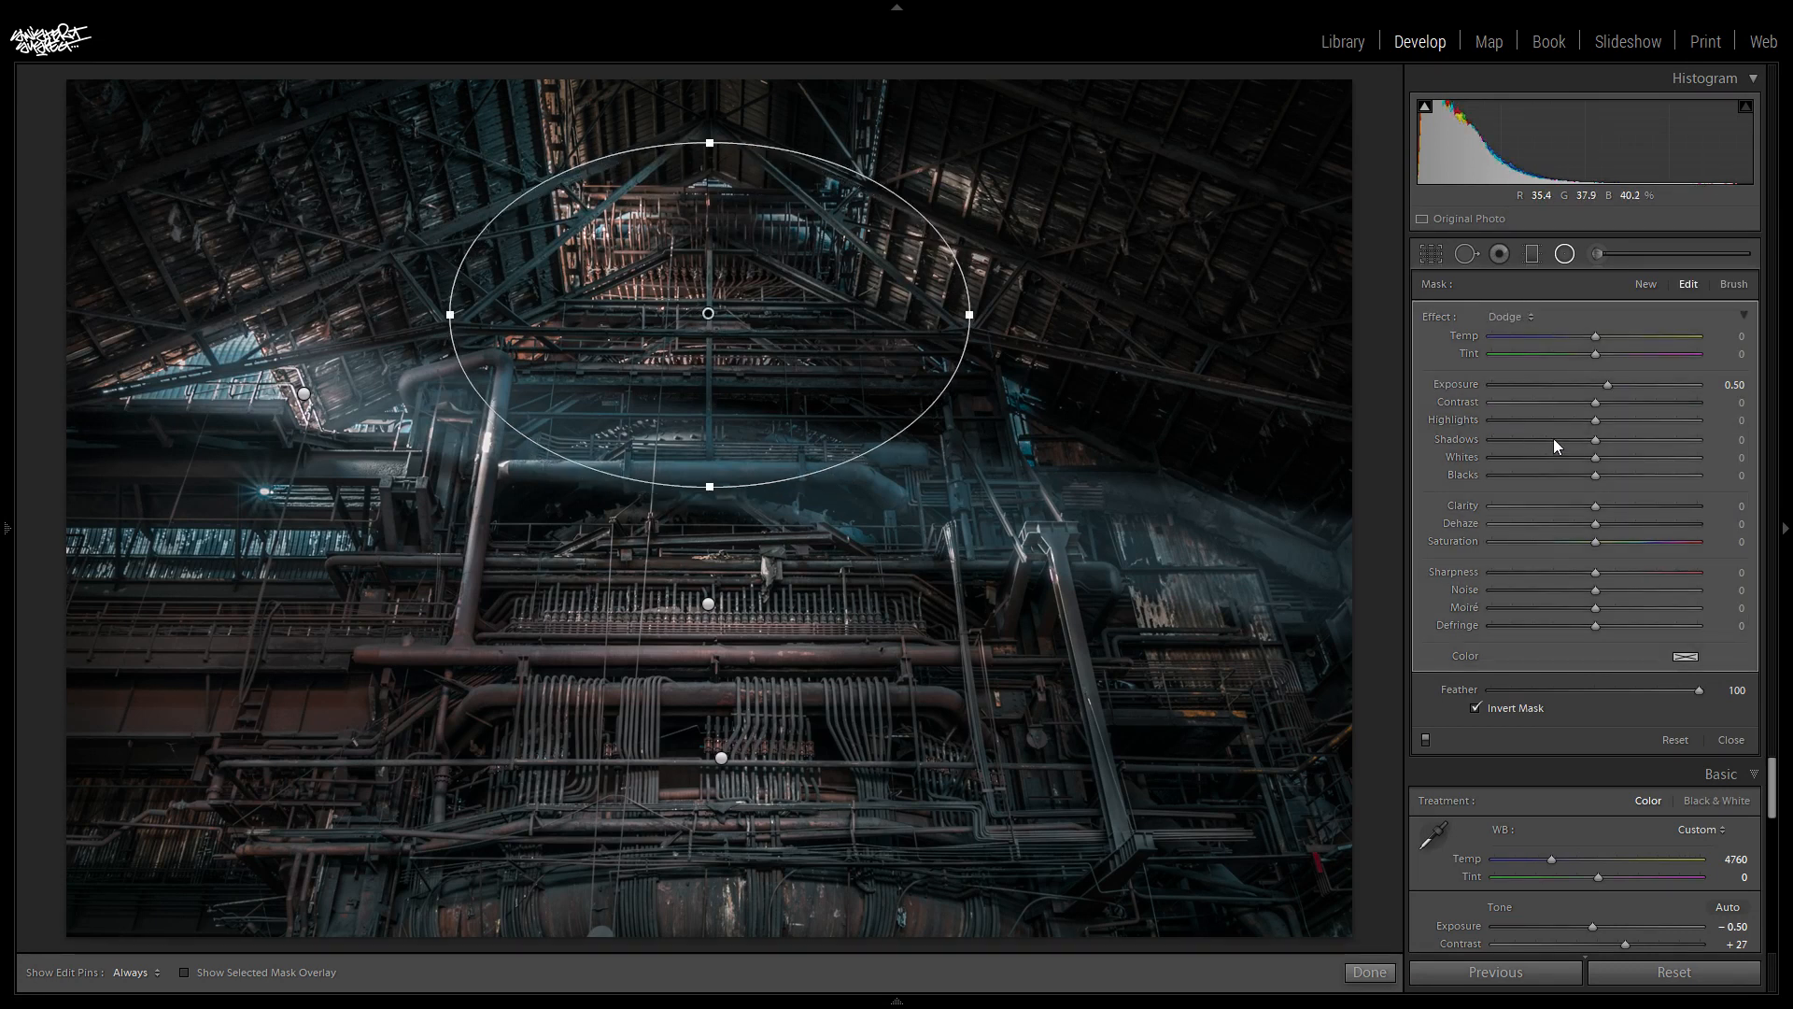
- Set the roof-peak radial filter's contrast to 37 and its clarity to 38
left_click_drag(1597, 403, 1640, 403)
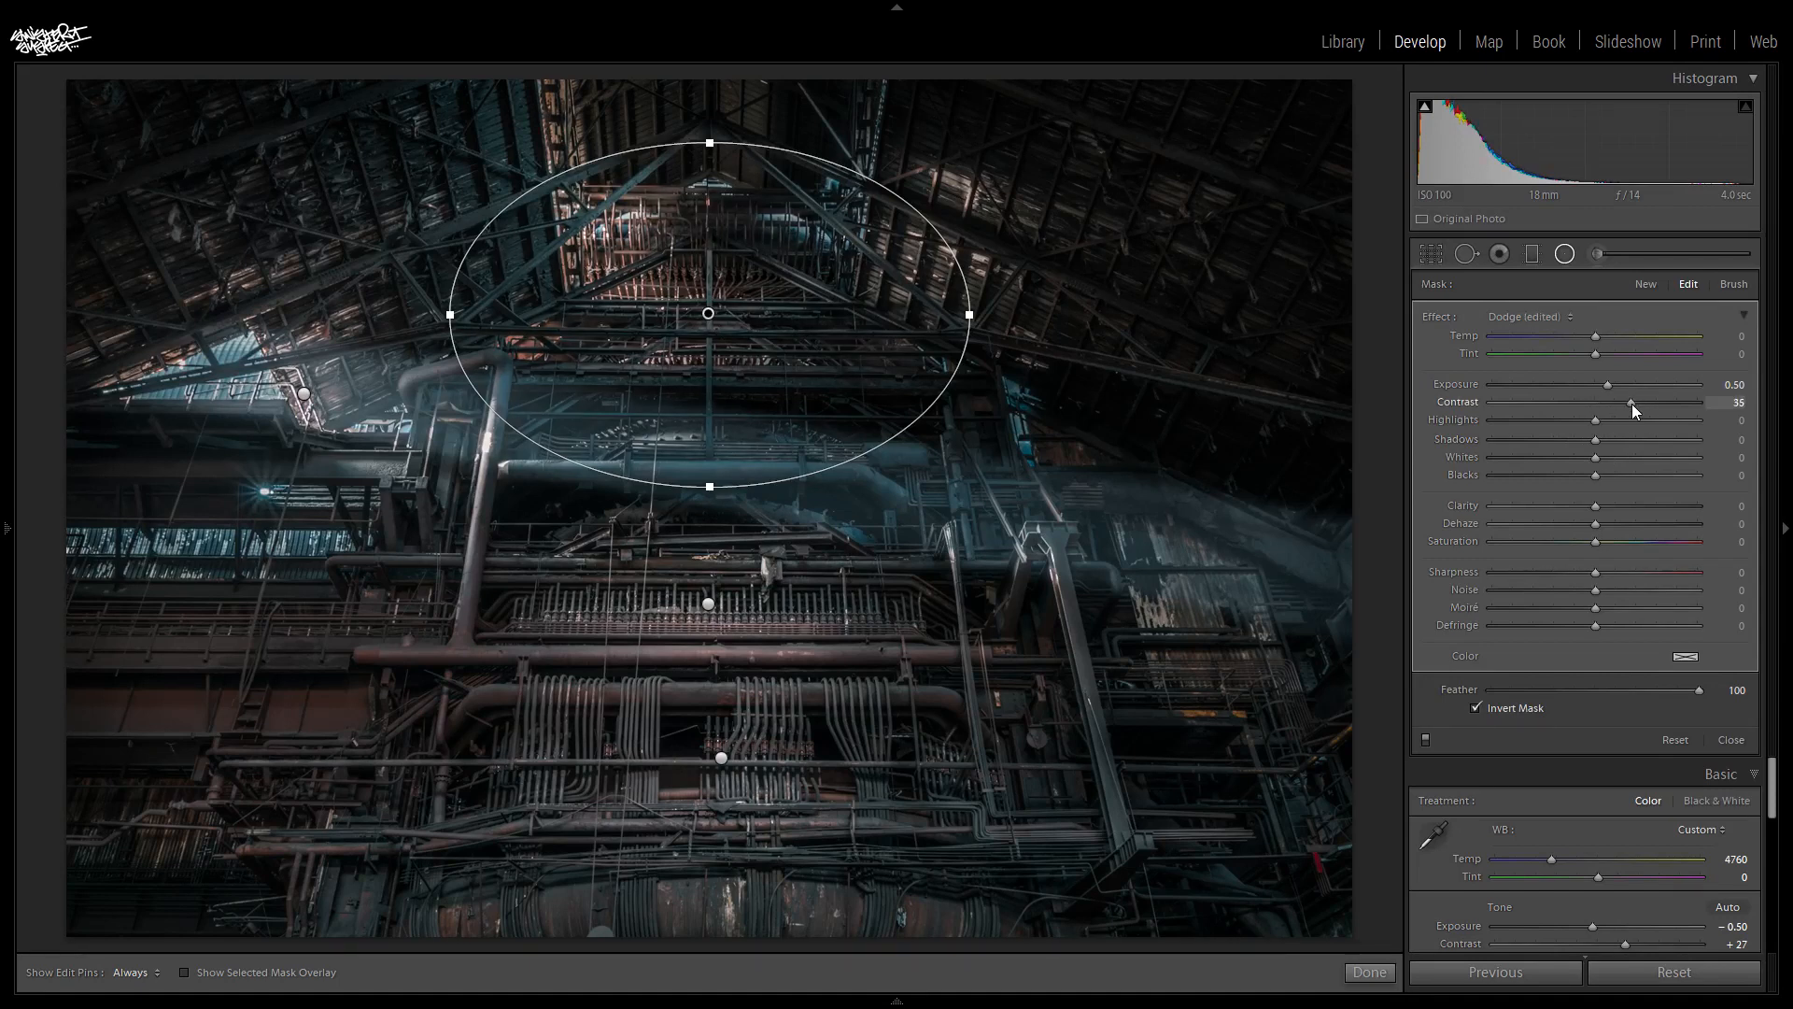
left_click_drag(1633, 406, 1634, 406)
left_click_drag(1595, 507, 1654, 524)
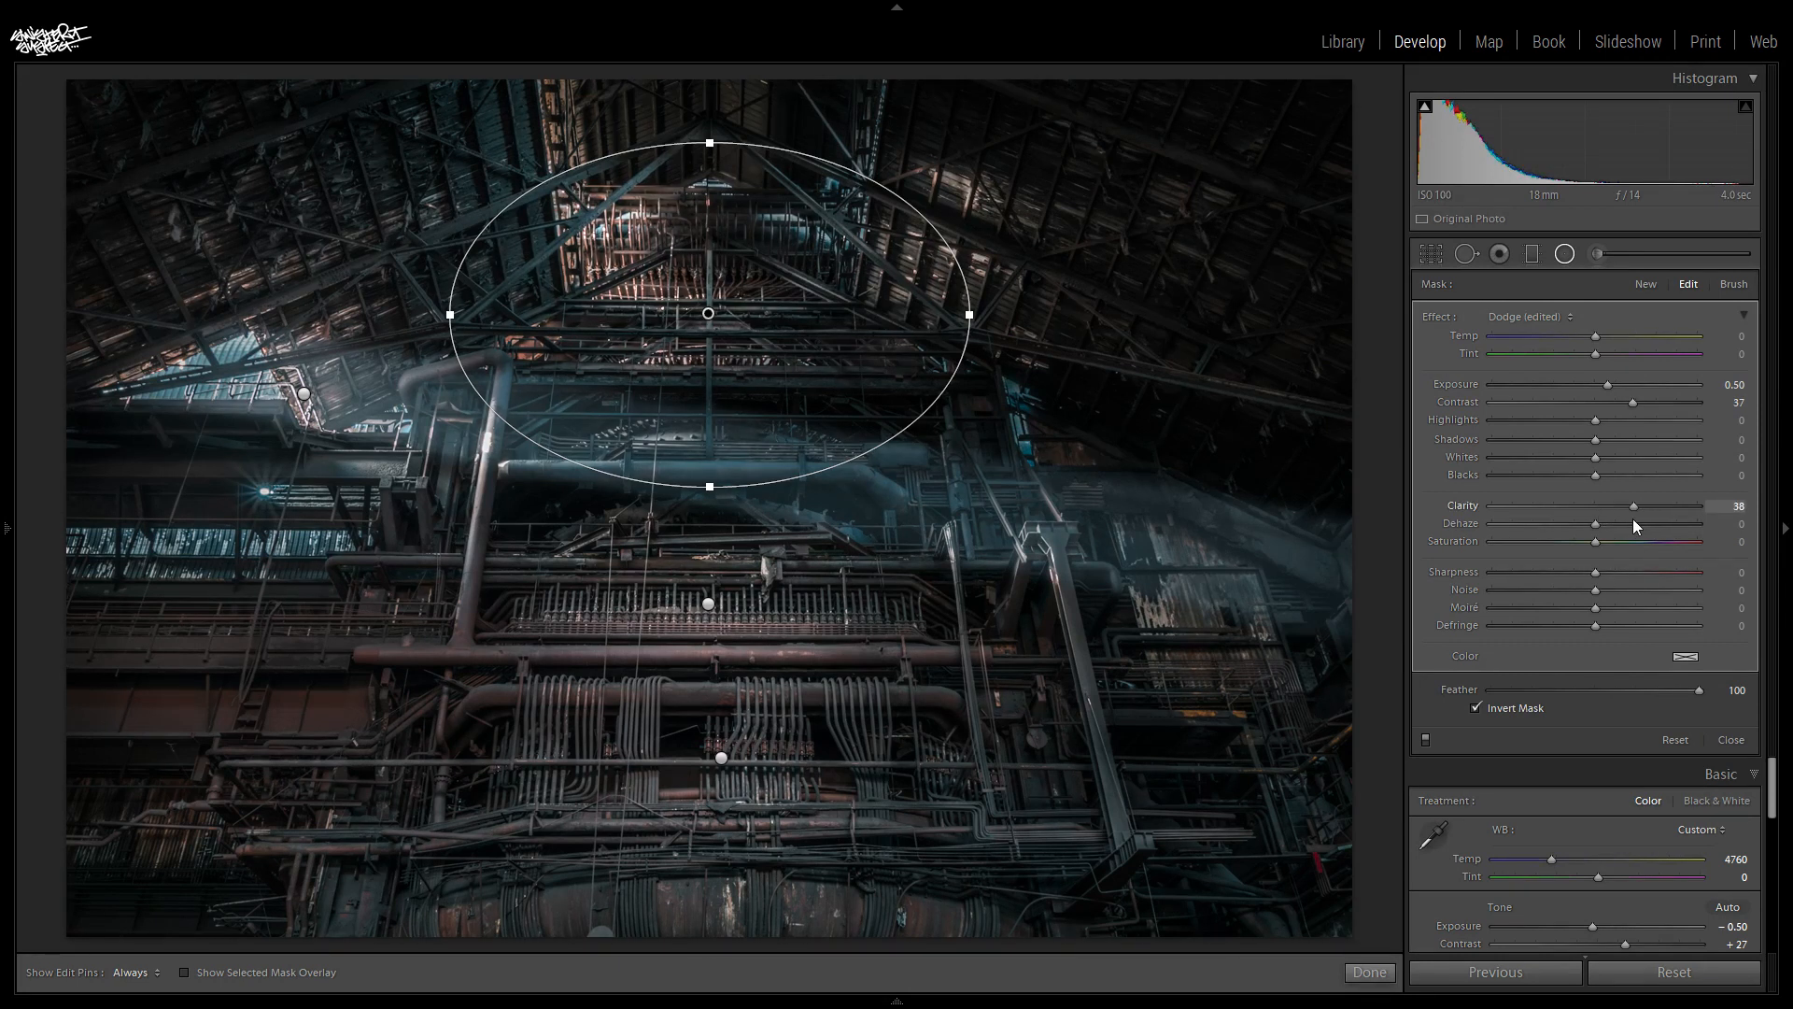
- Add an elliptical radial filter over the large drum at the base of the structure with exposure 0.50 and clarity 13
left_click_drag(1628, 518, 1628, 518)
left_click(1564, 253)
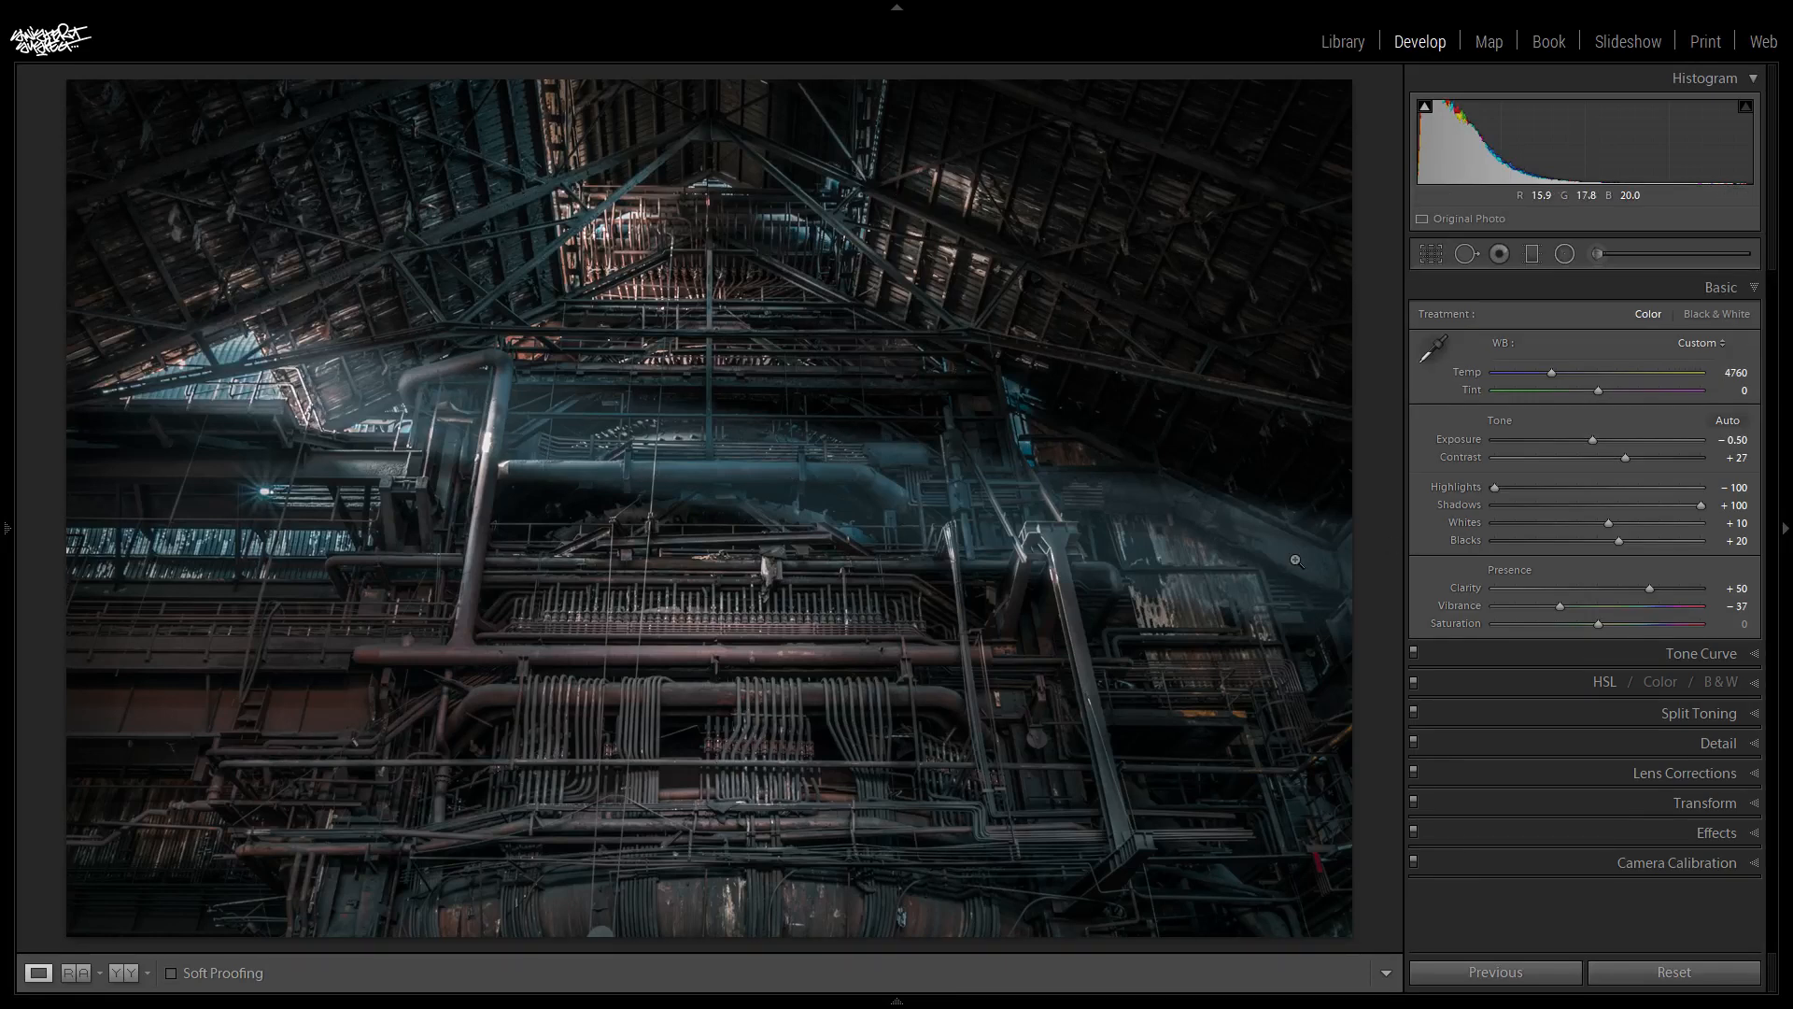
left_click(1561, 260)
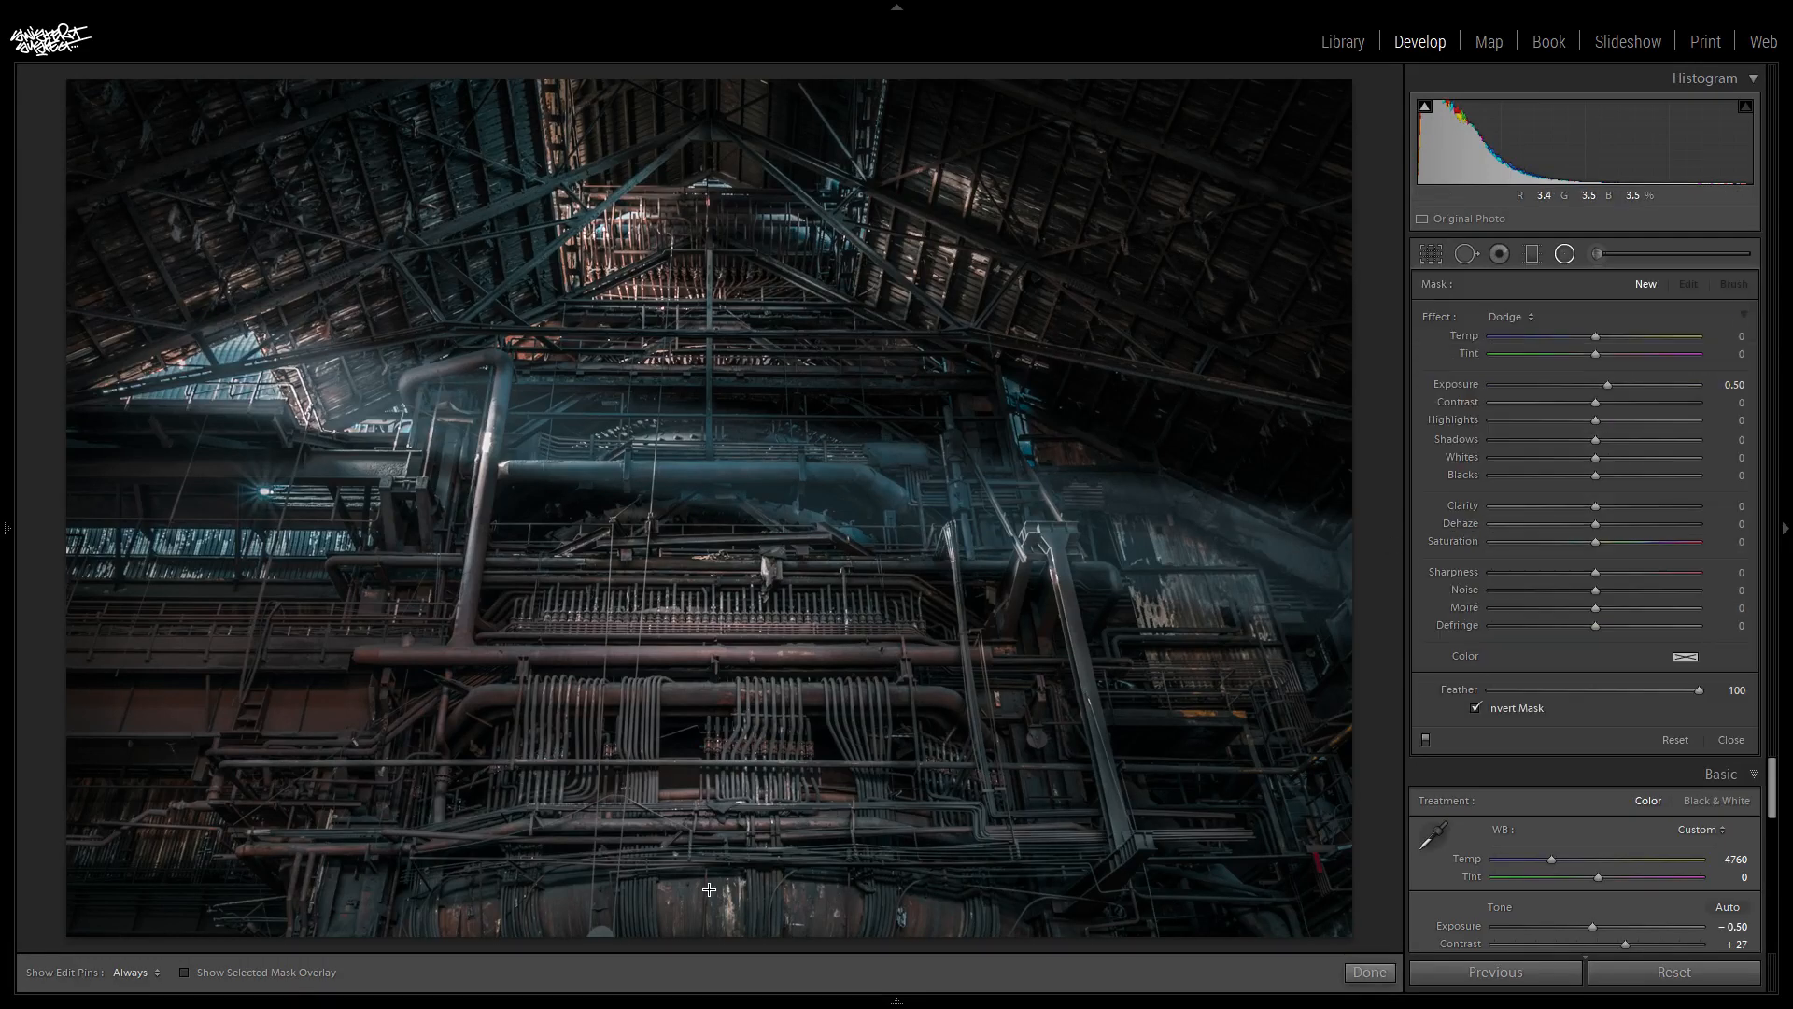
mouse_move(720, 899)
left_mouse_down()
mouse_move(788, 957)
mouse_move(924, 1003)
left_mouse_up()
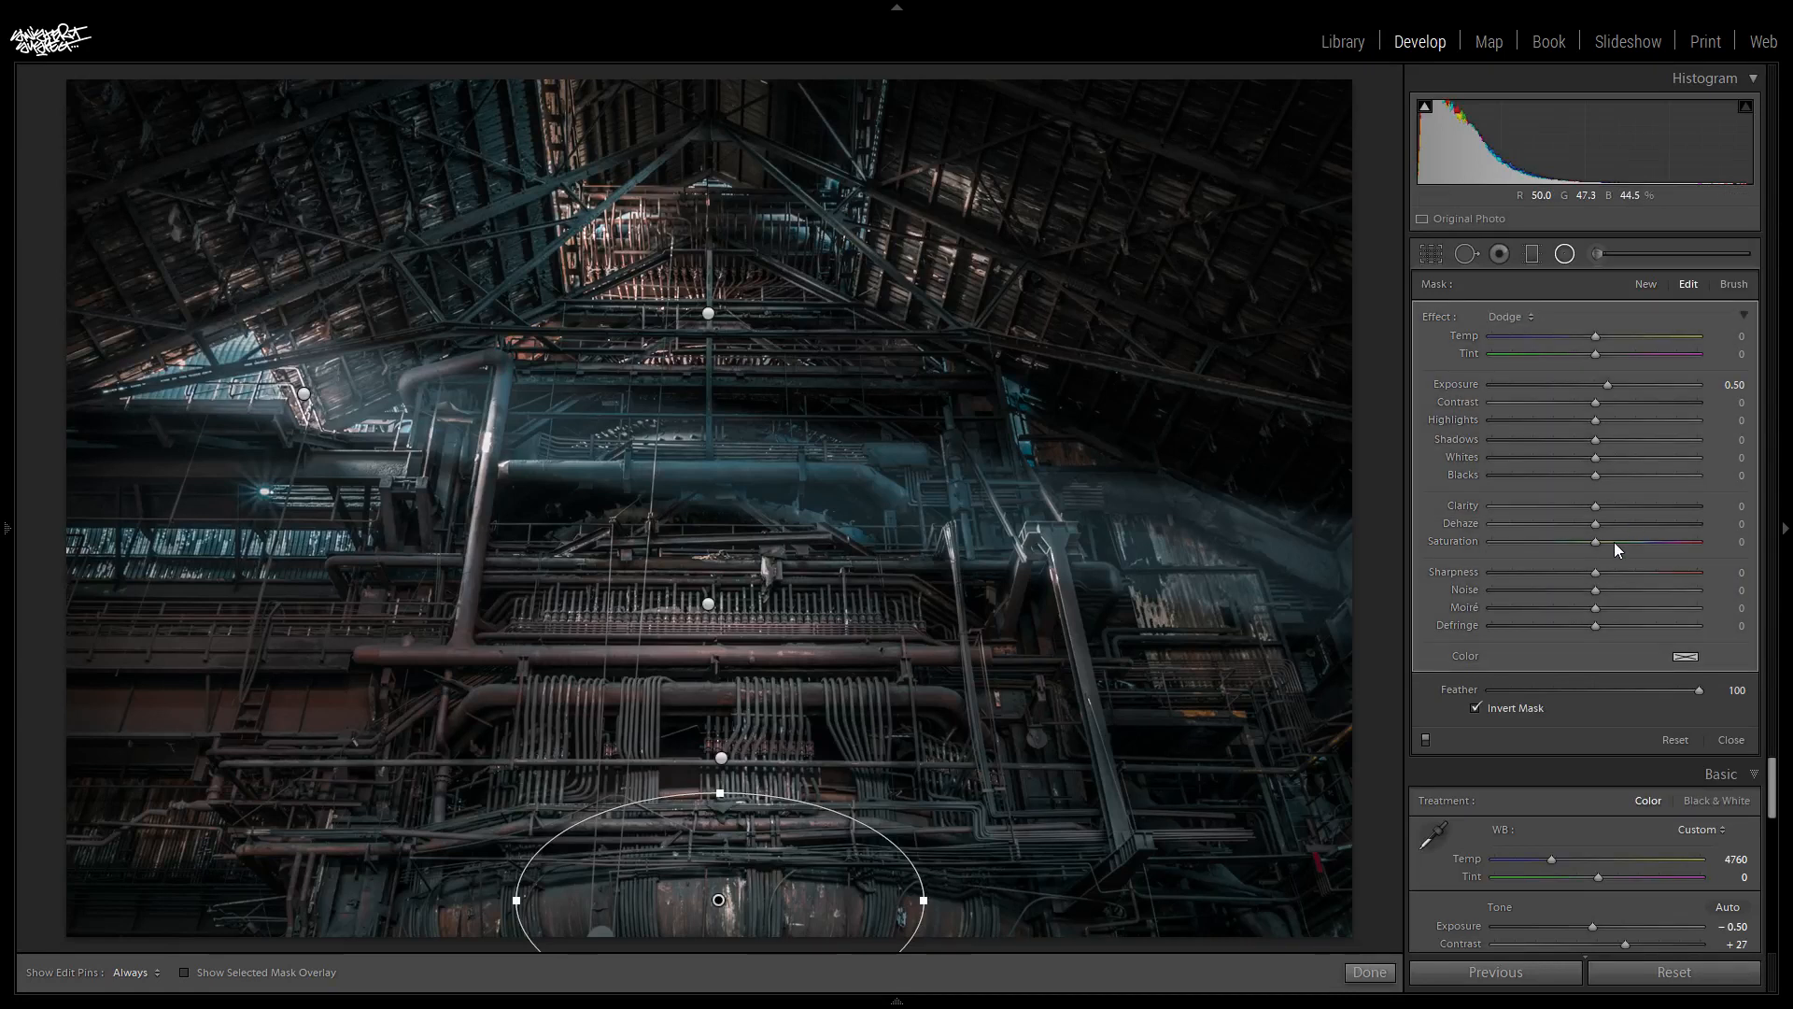
left_click(1635, 505)
left_click(1564, 253)
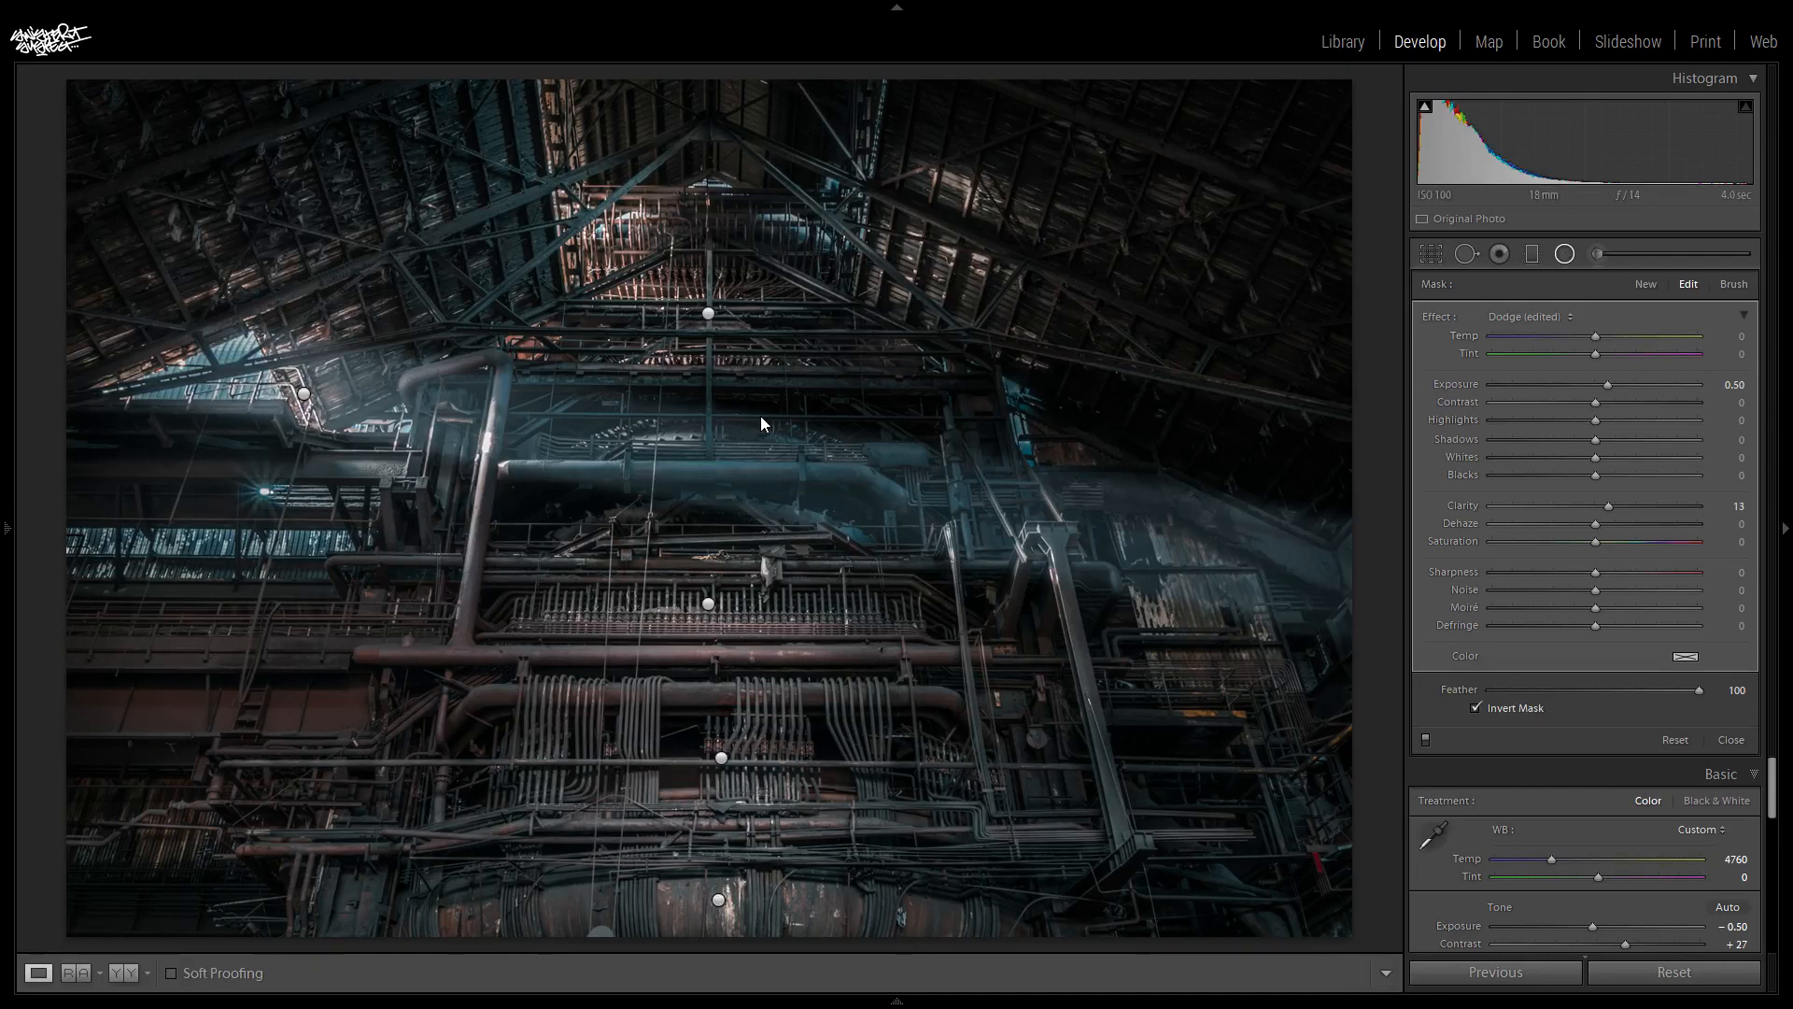
- Add an elliptical radial filter with exposure 0.50 over the horizontal pipe below the roof peak and slightly reduce its dehaze
left_click(1564, 253)
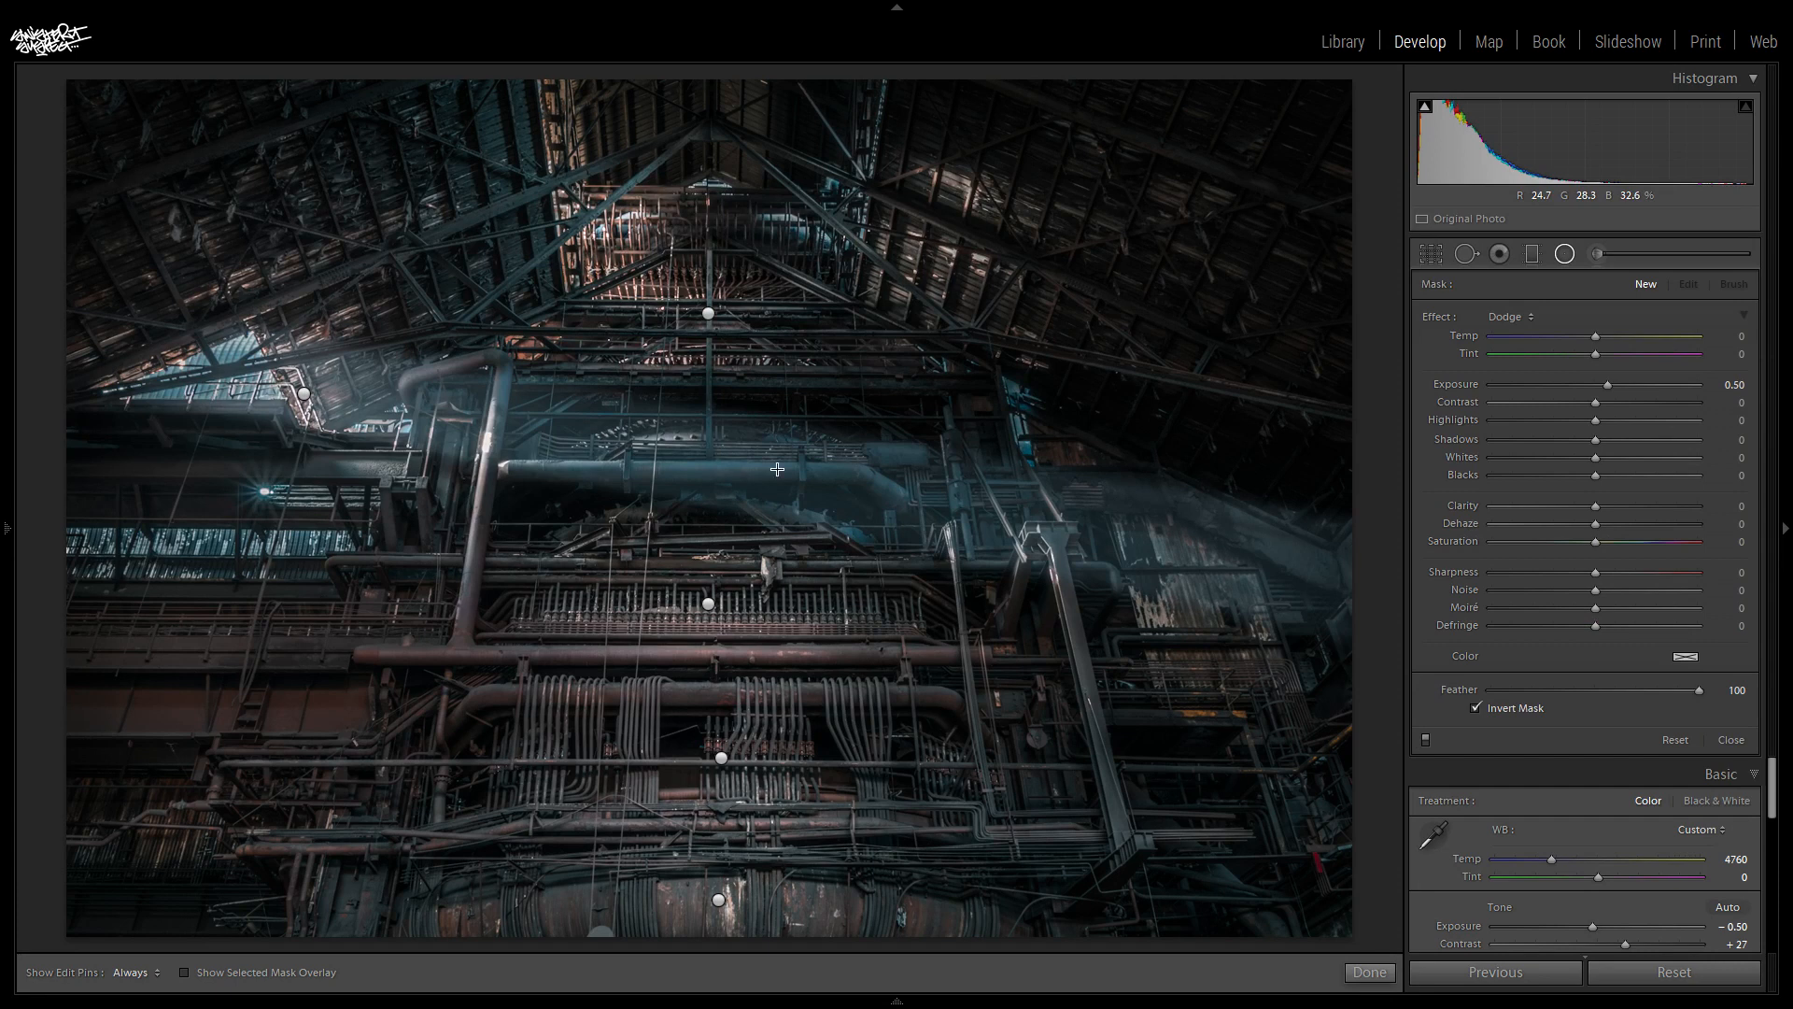
left_click_drag(707, 447, 886, 518)
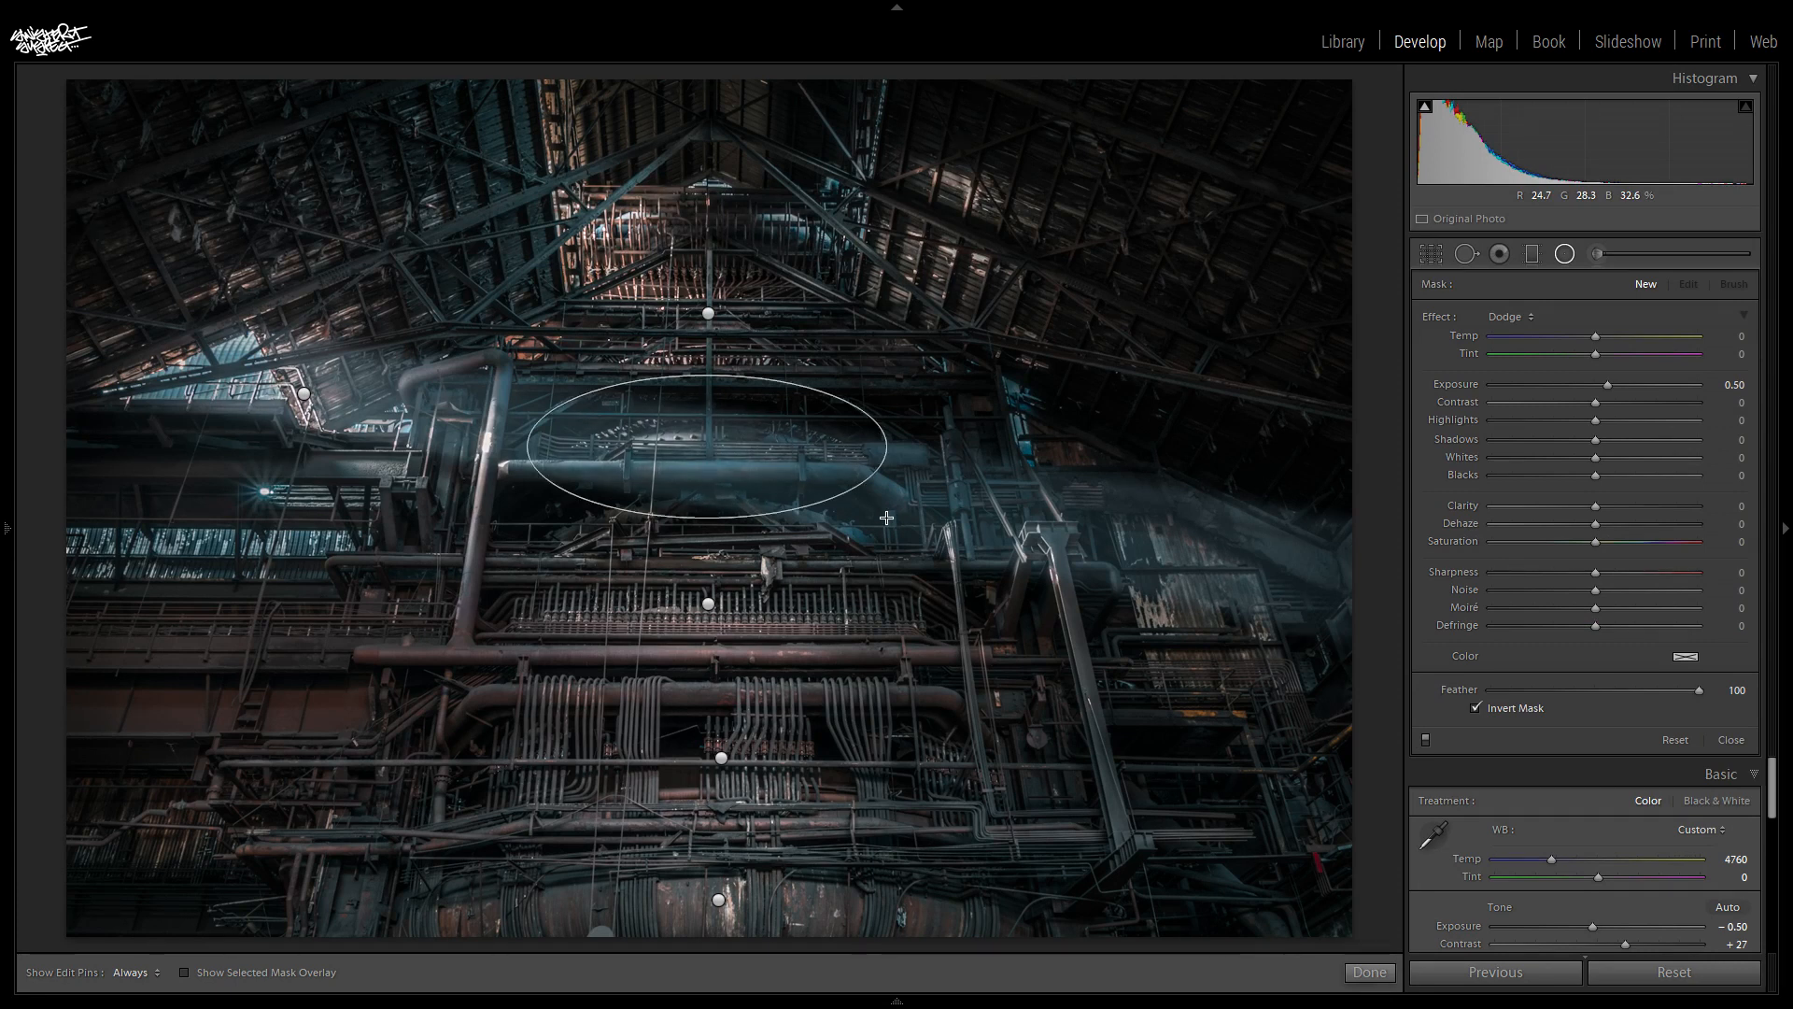
left_click_drag(886, 519, 886, 521)
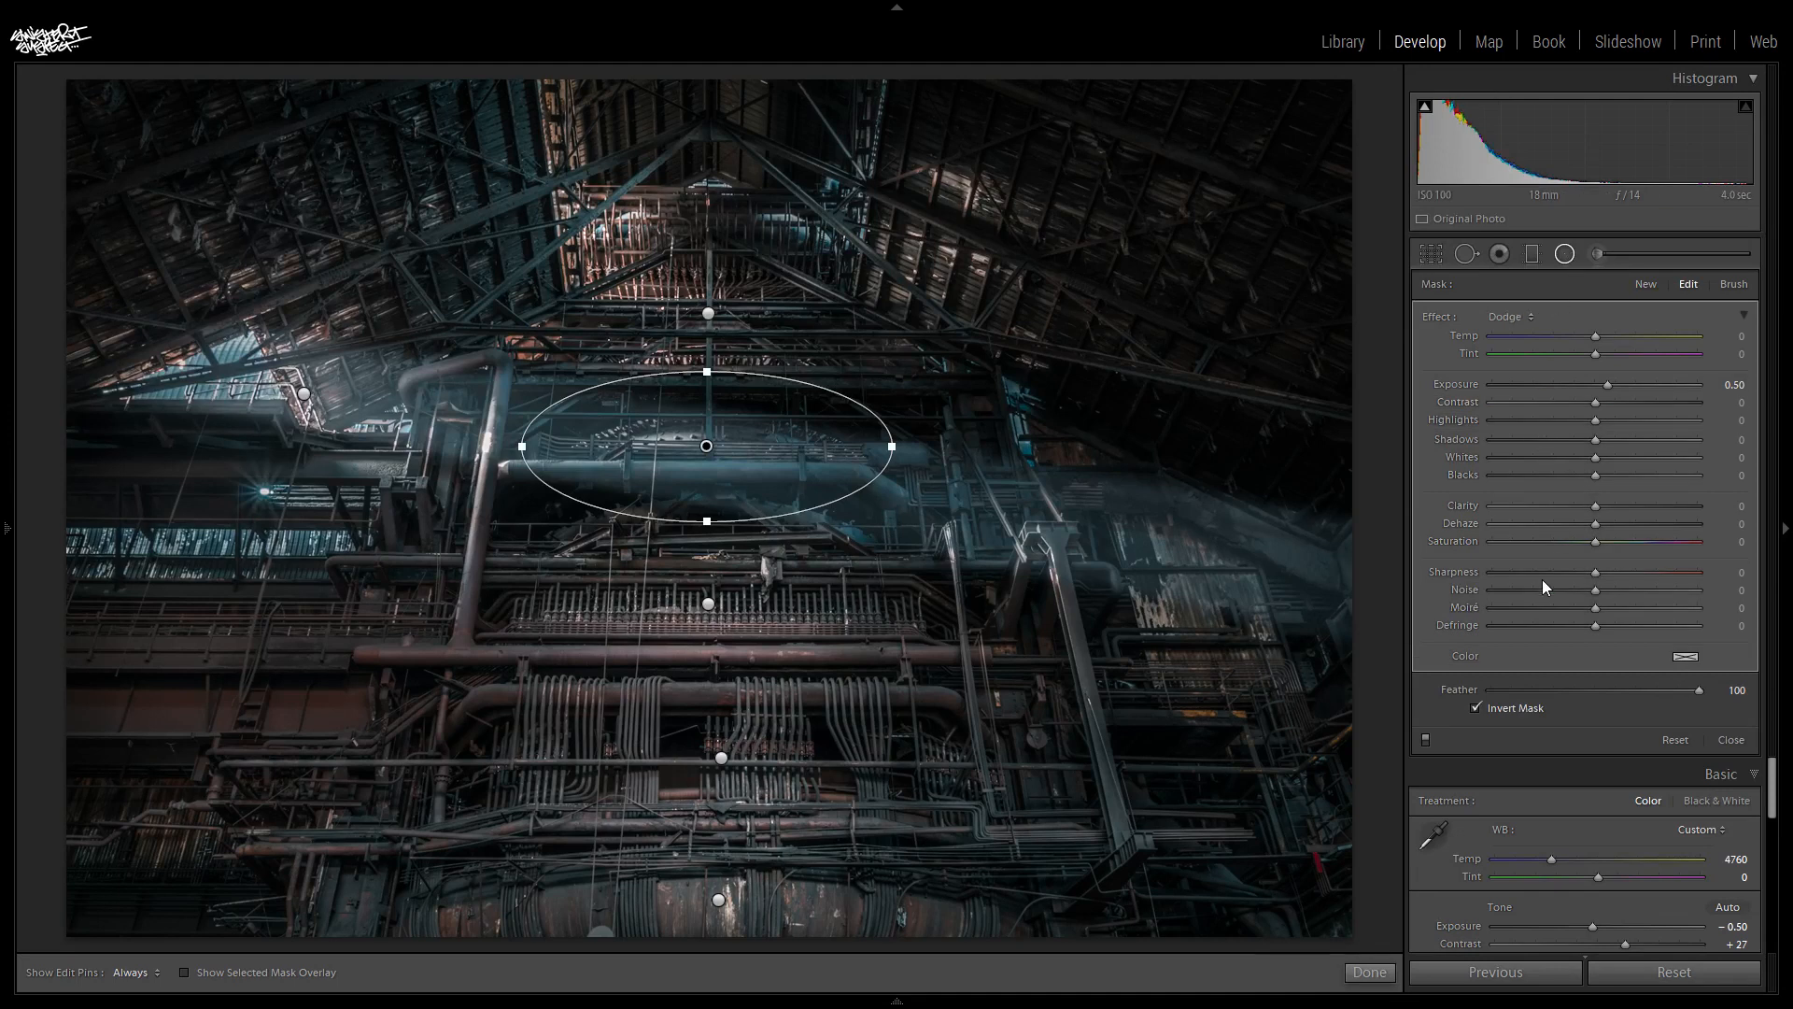
left_click_drag(1594, 528, 1586, 524)
left_click(1556, 258)
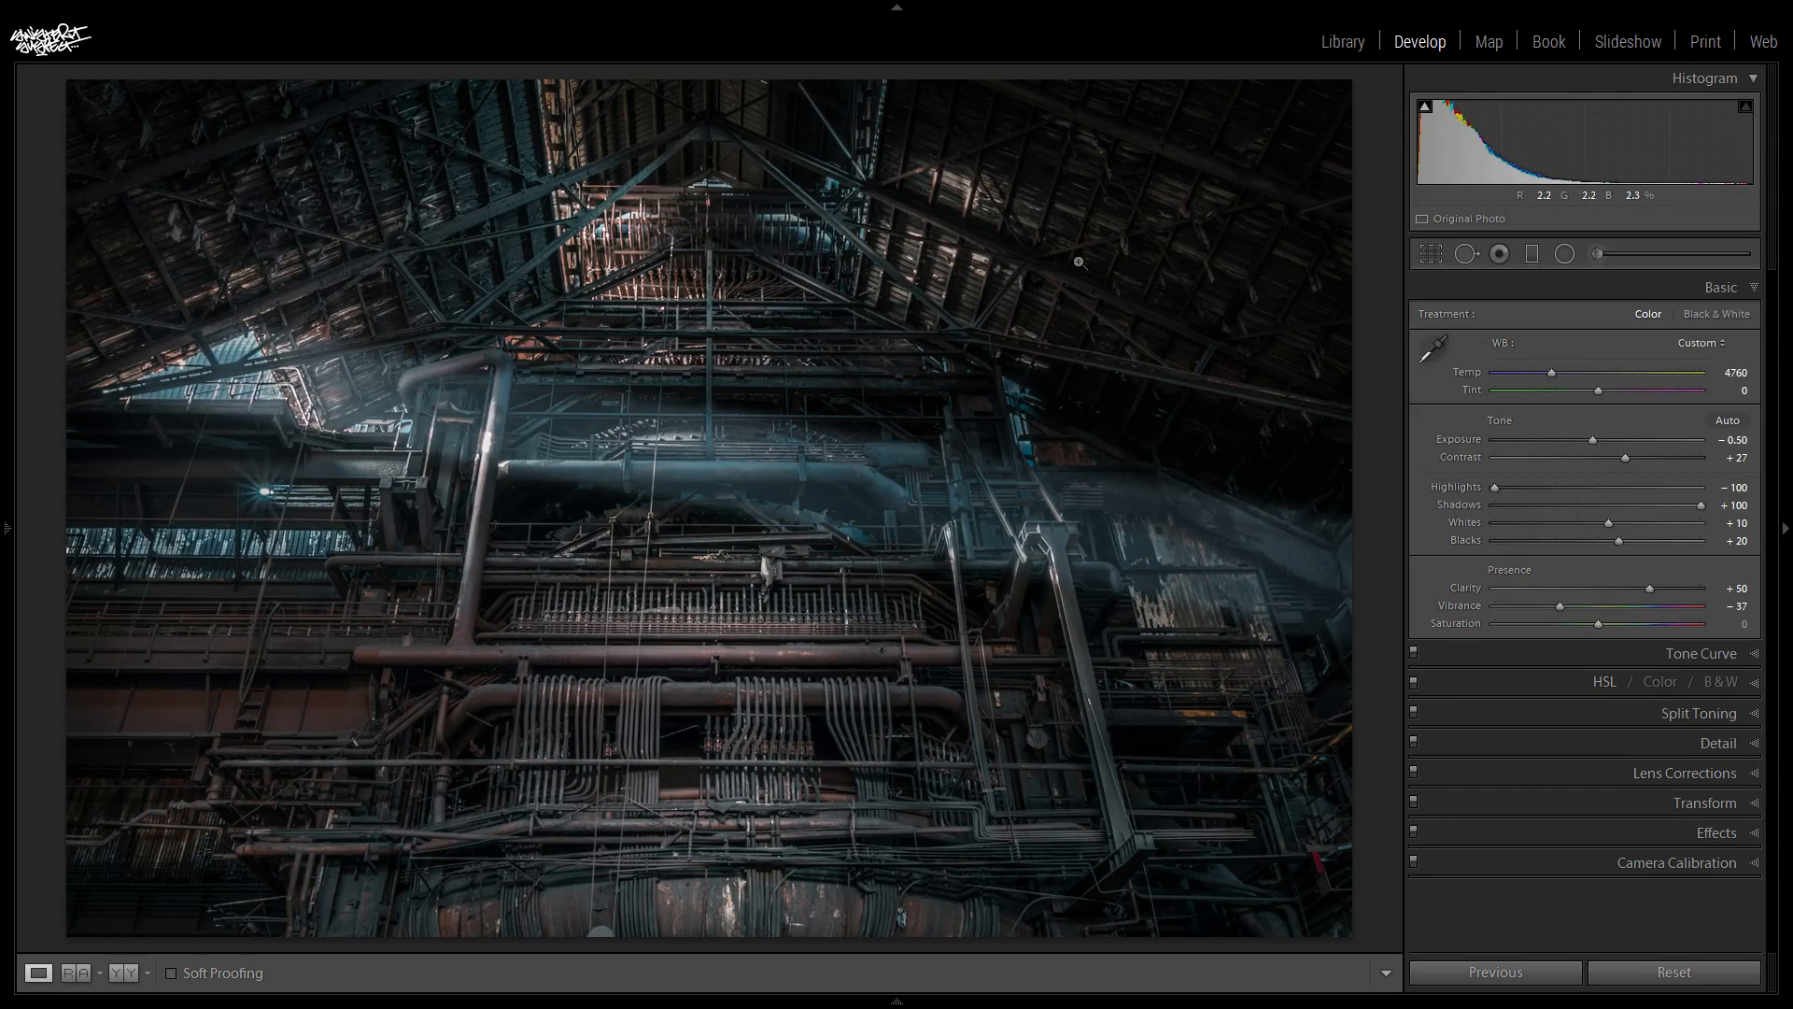
- Compare the photo before and after the edits
key("backslash")
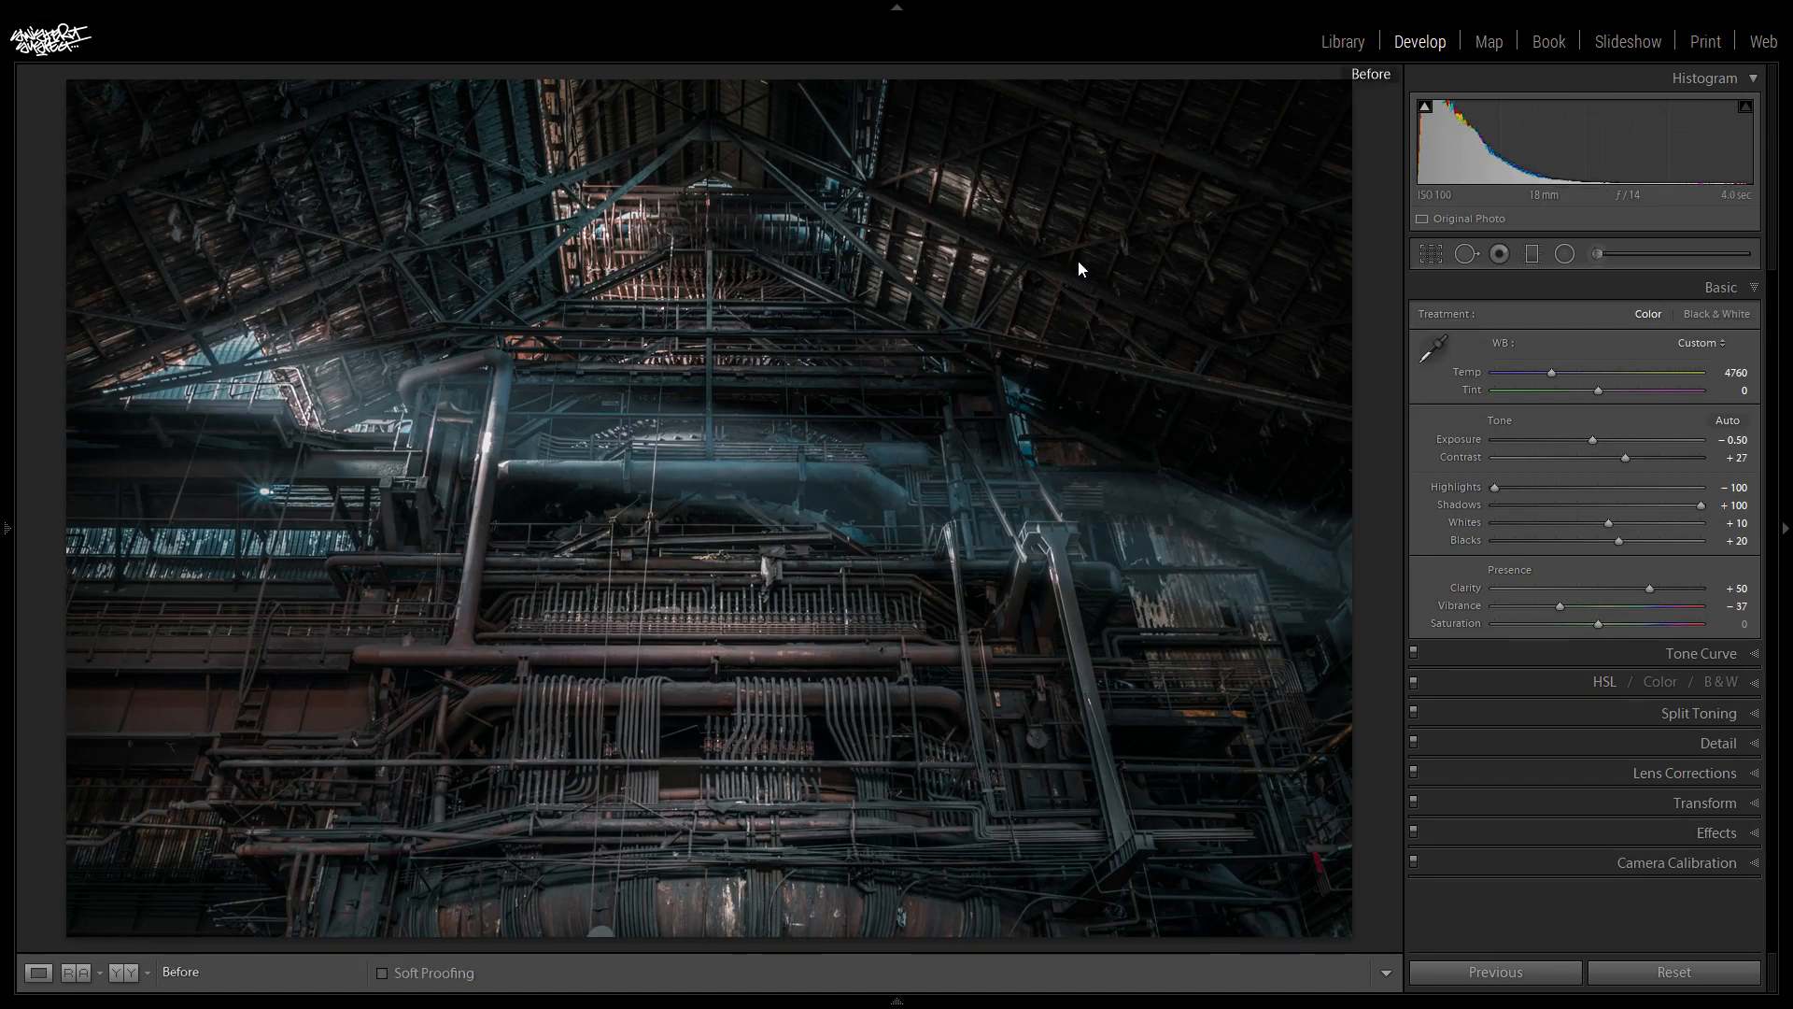
key("backslash")
key("backslash")
key("backslash")
key("backslash")
key("backslash")
key("backslash")
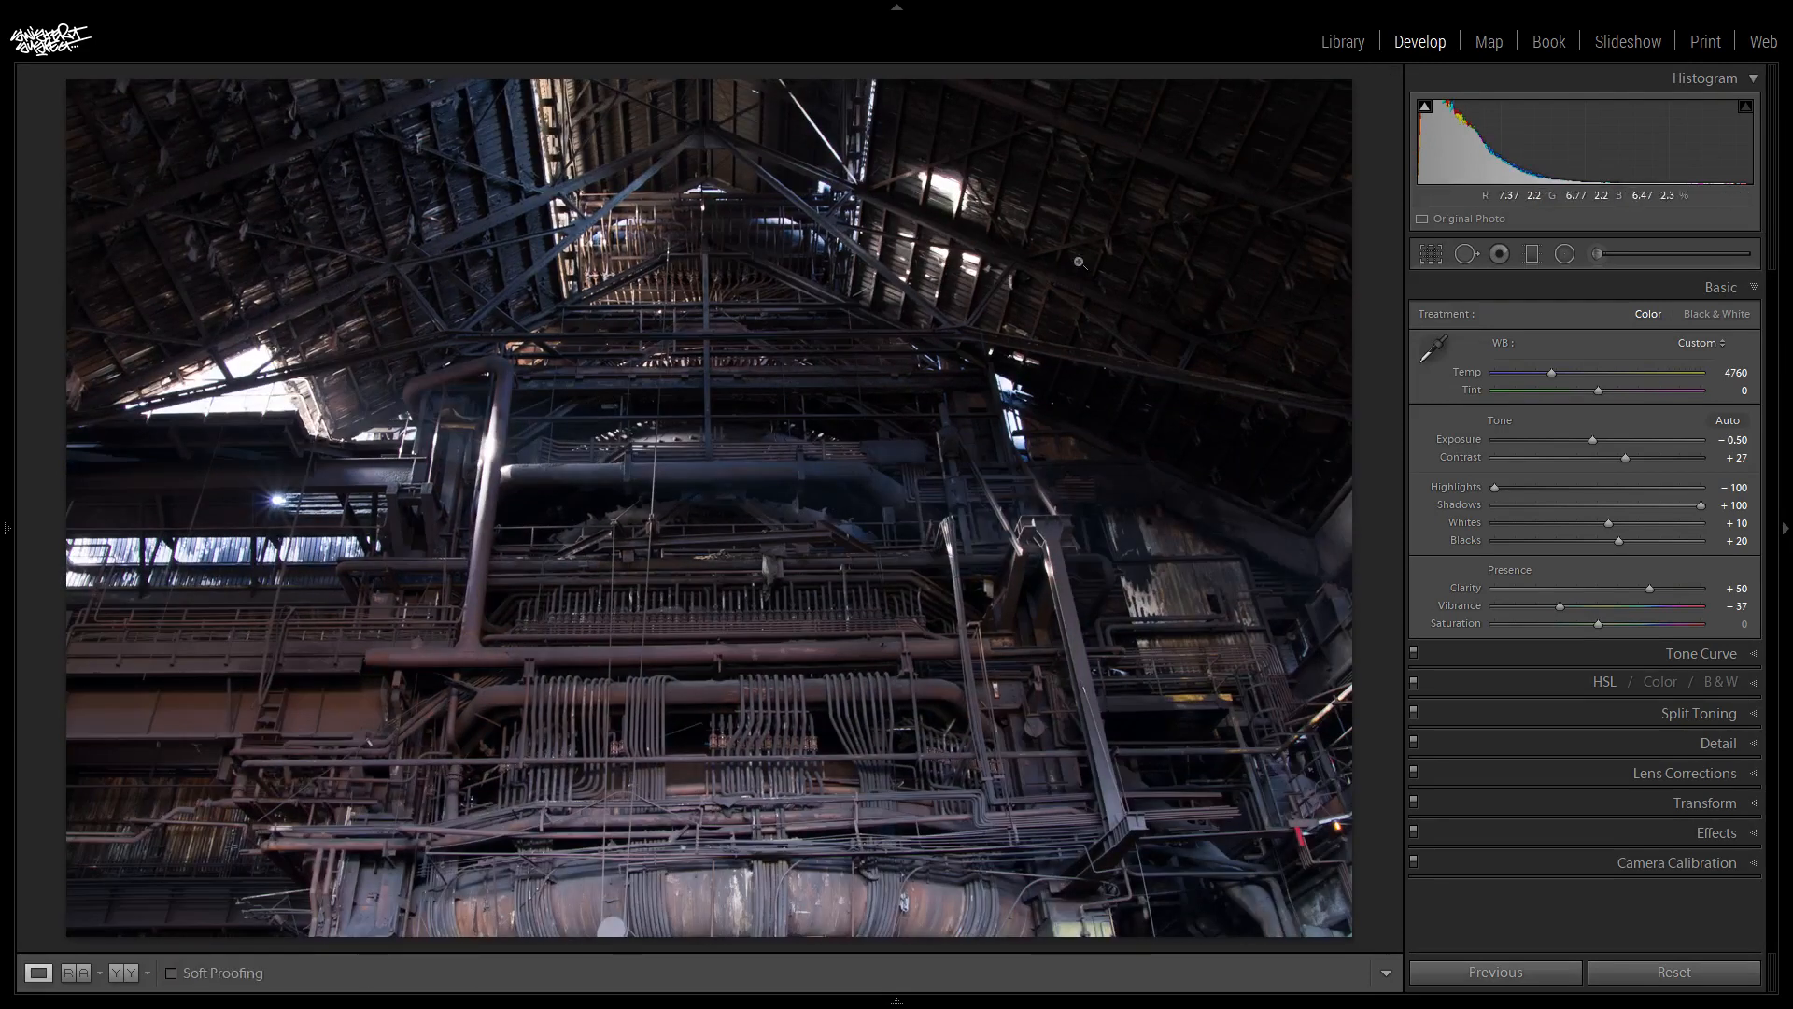
key("backslash")
key("backslash")
key("backslash")
key("backslash")
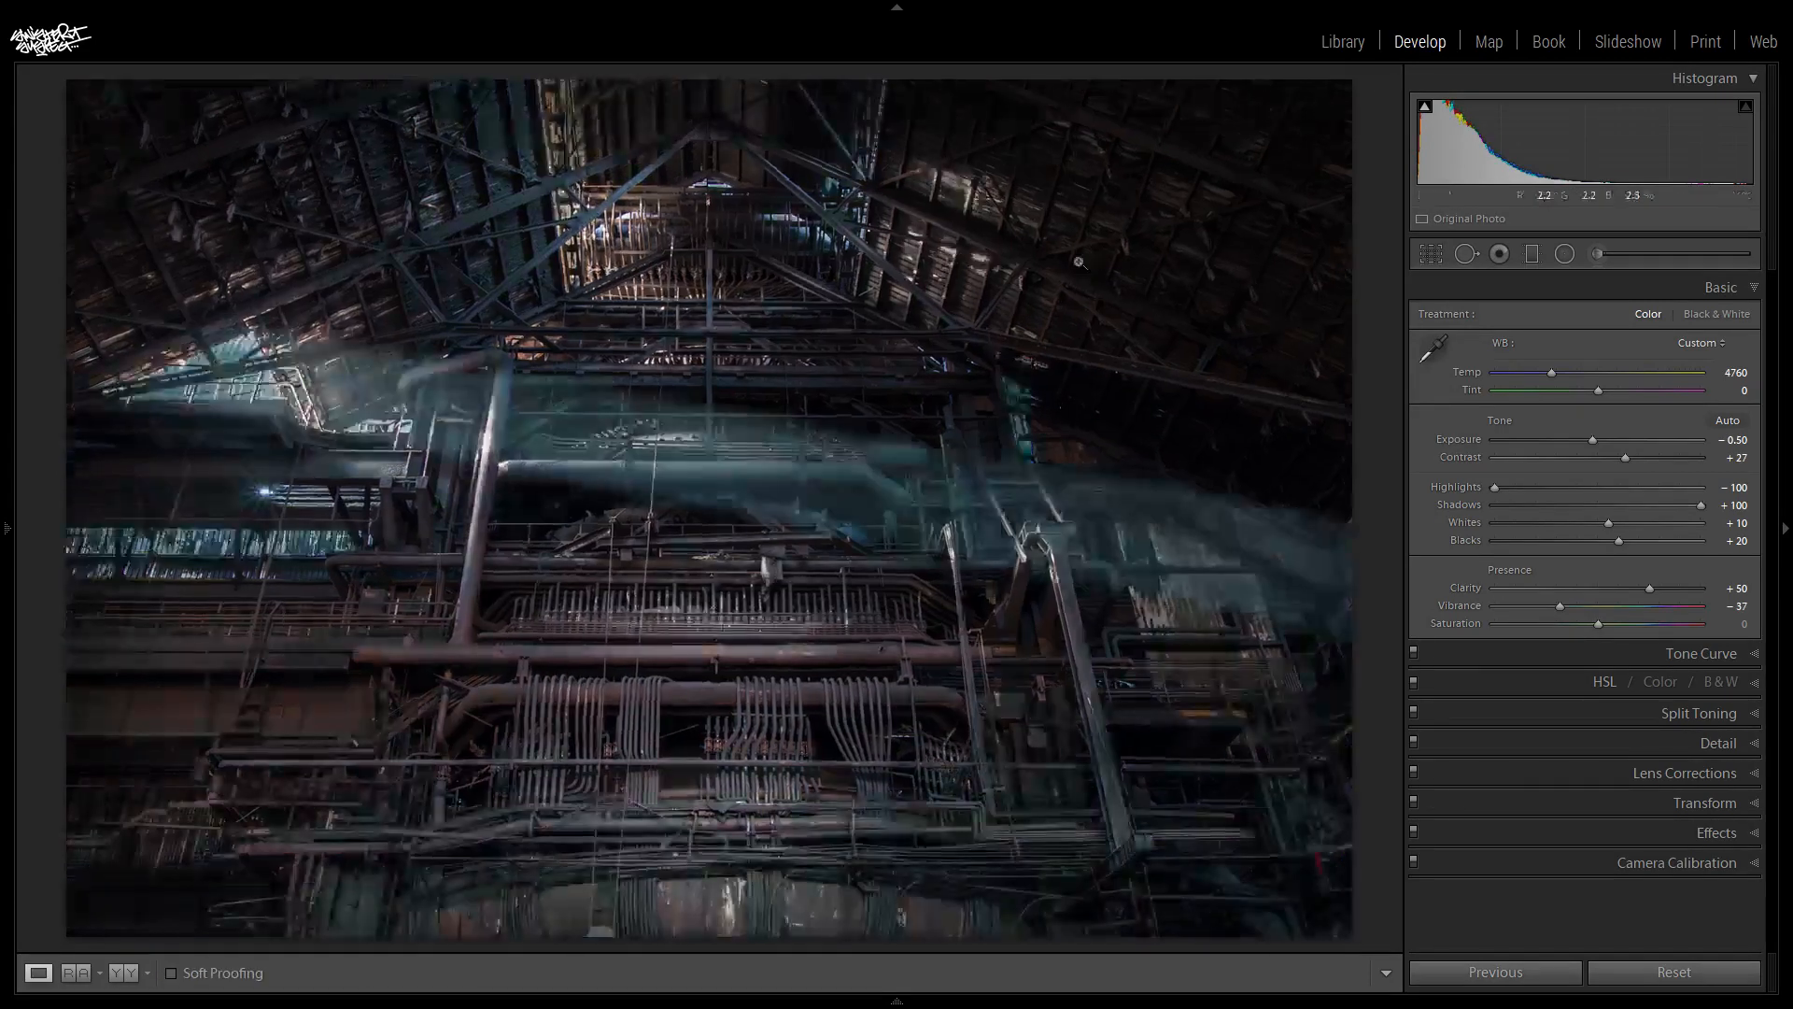
key("backslash")
key("backslash")
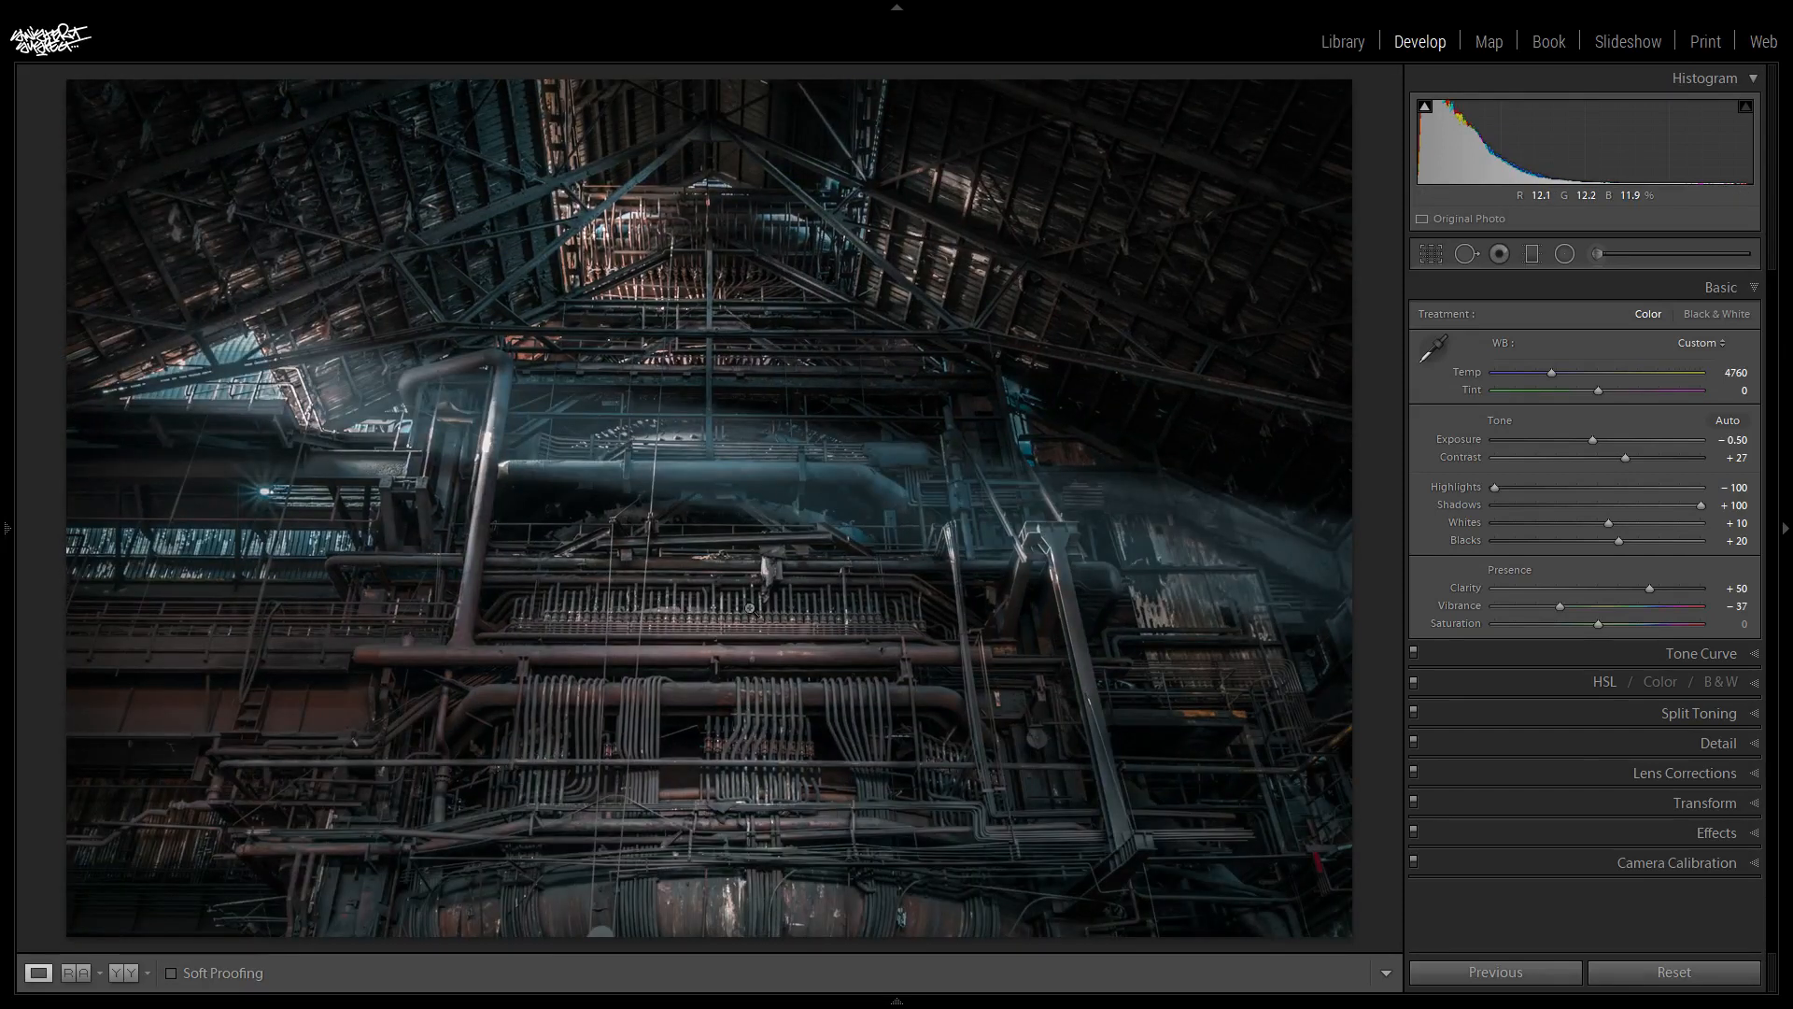
- Draw a large radial filter over the right roof slope with exposure 0.50, shadows 24, blacks 6 and clarity 21
left_click(1565, 254)
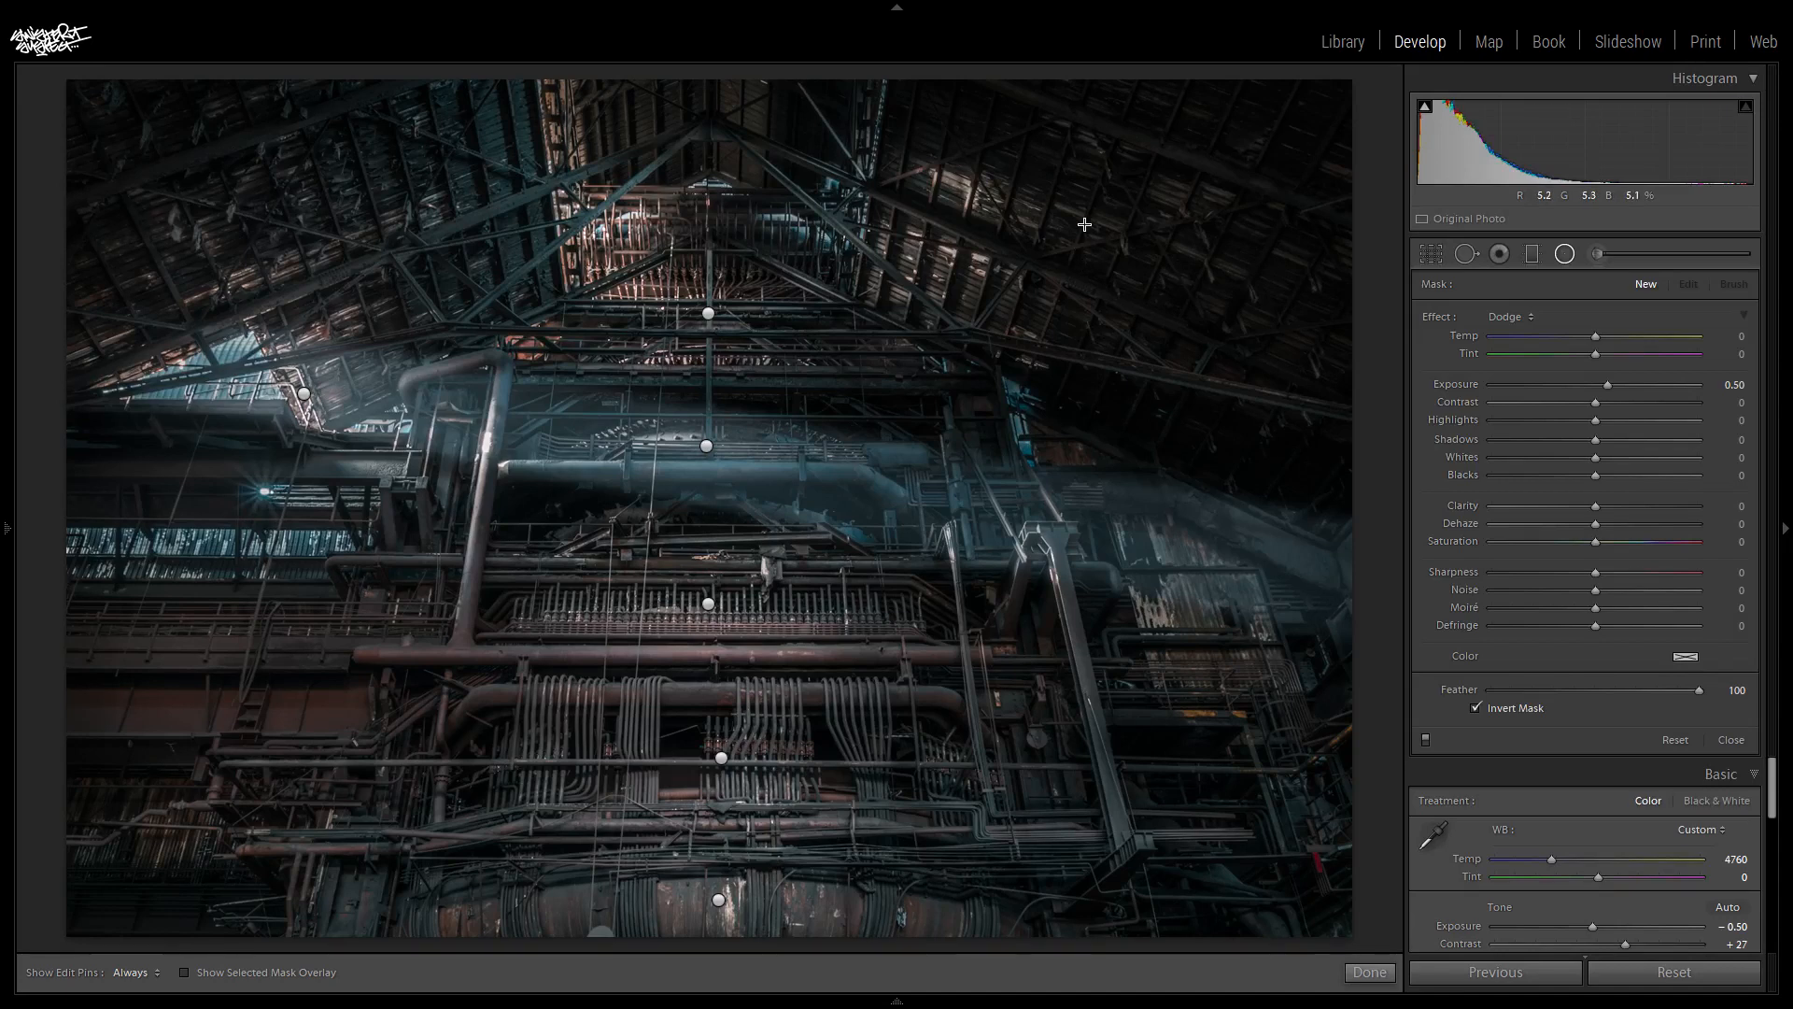
left_click_drag(1492, 646, 1429, 588)
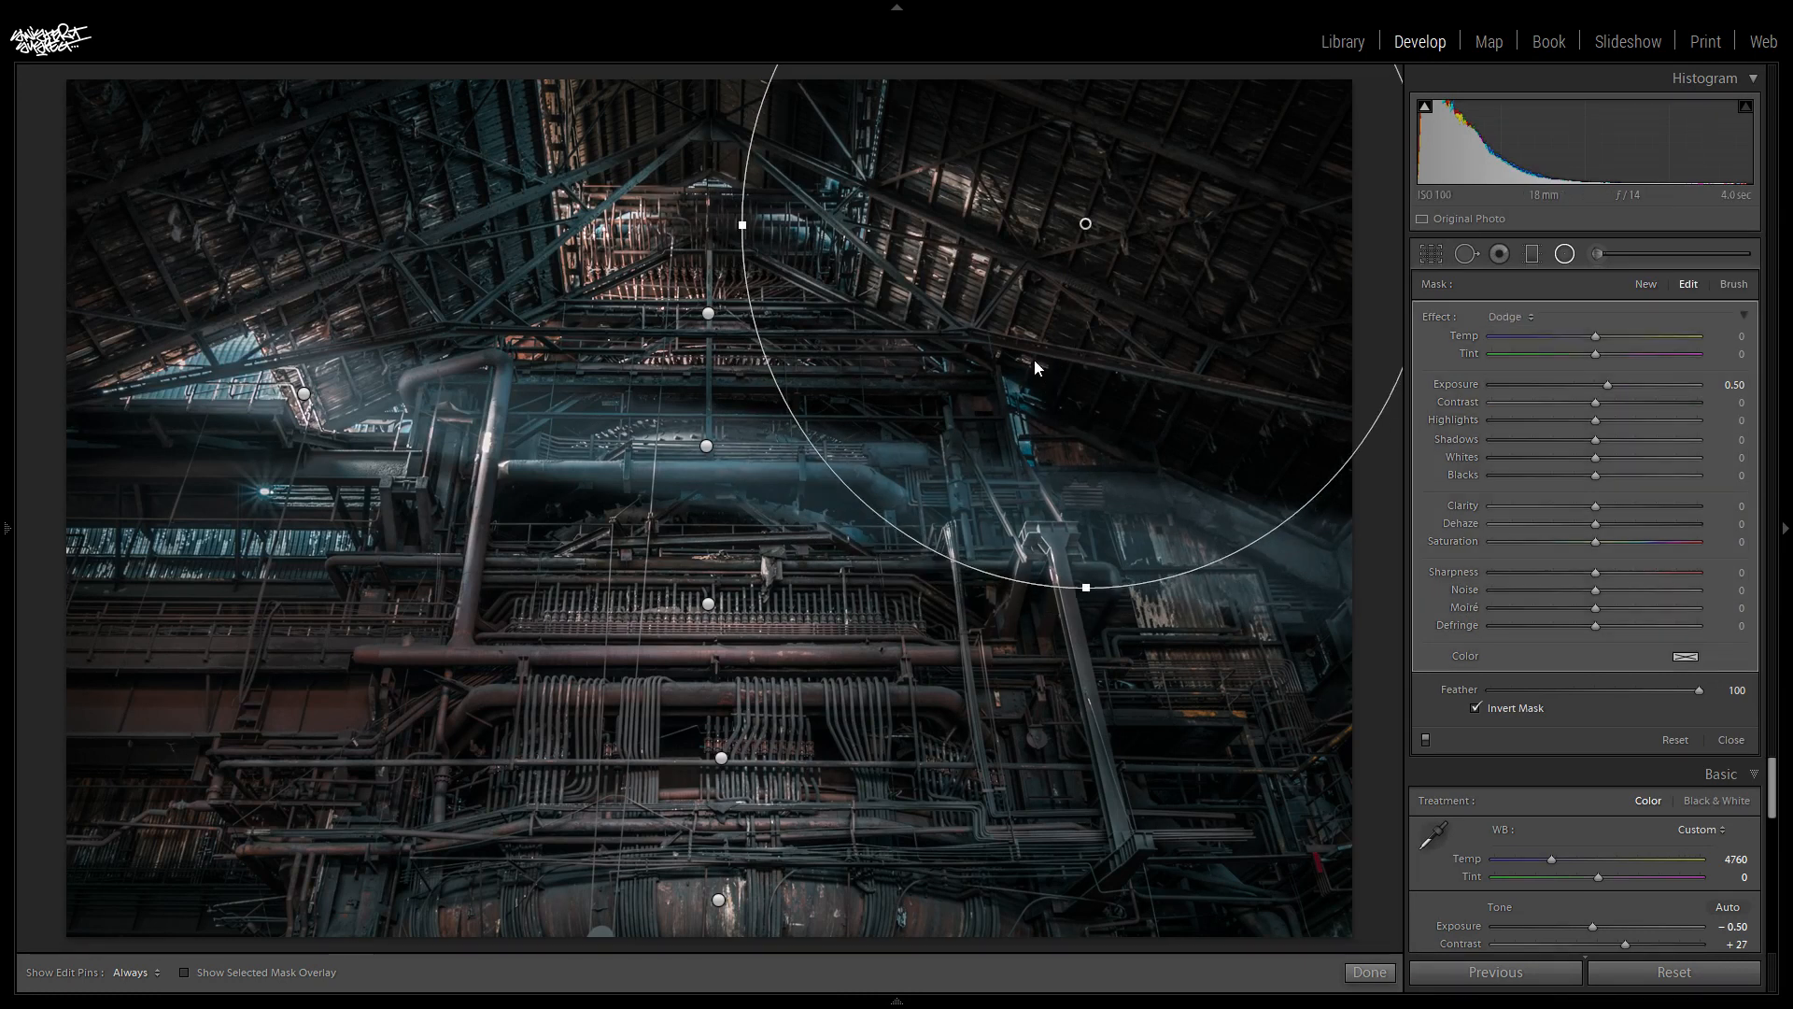
left_click_drag(1087, 222, 1097, 229)
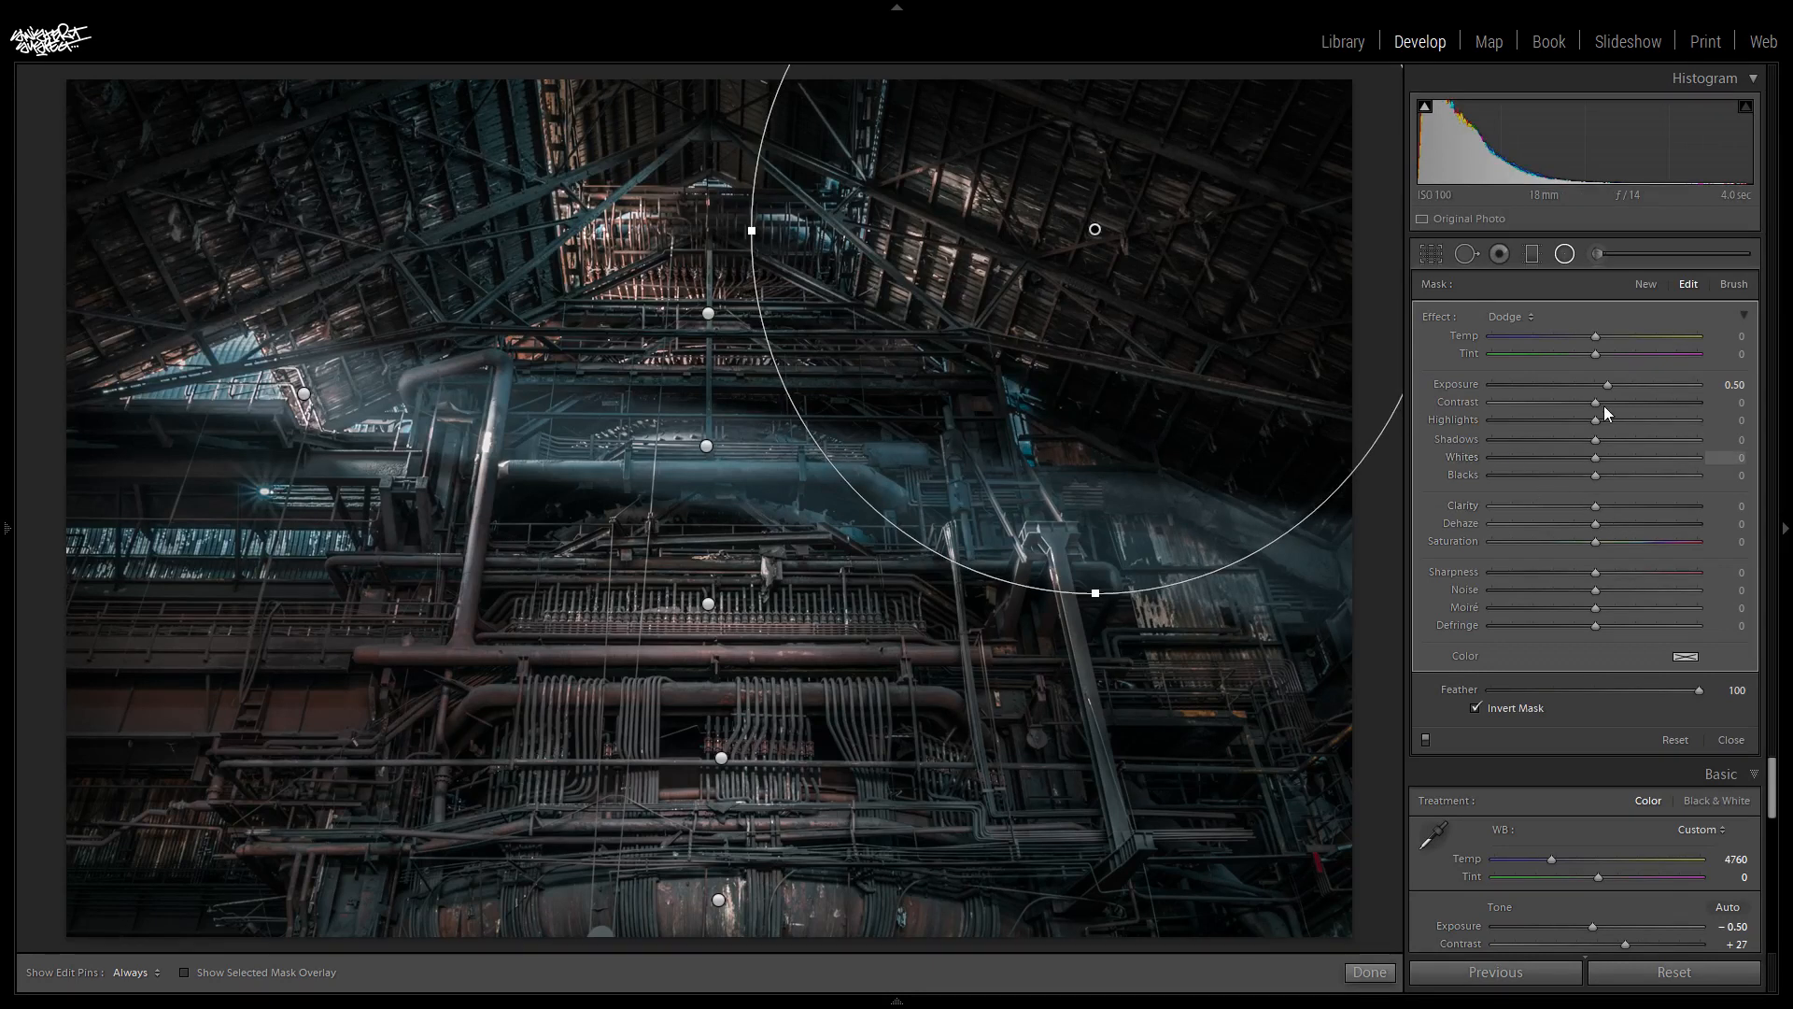
left_click_drag(1600, 507, 1617, 513)
left_click_drag(1619, 455, 1630, 461)
left_click_drag(1644, 458, 1616, 485)
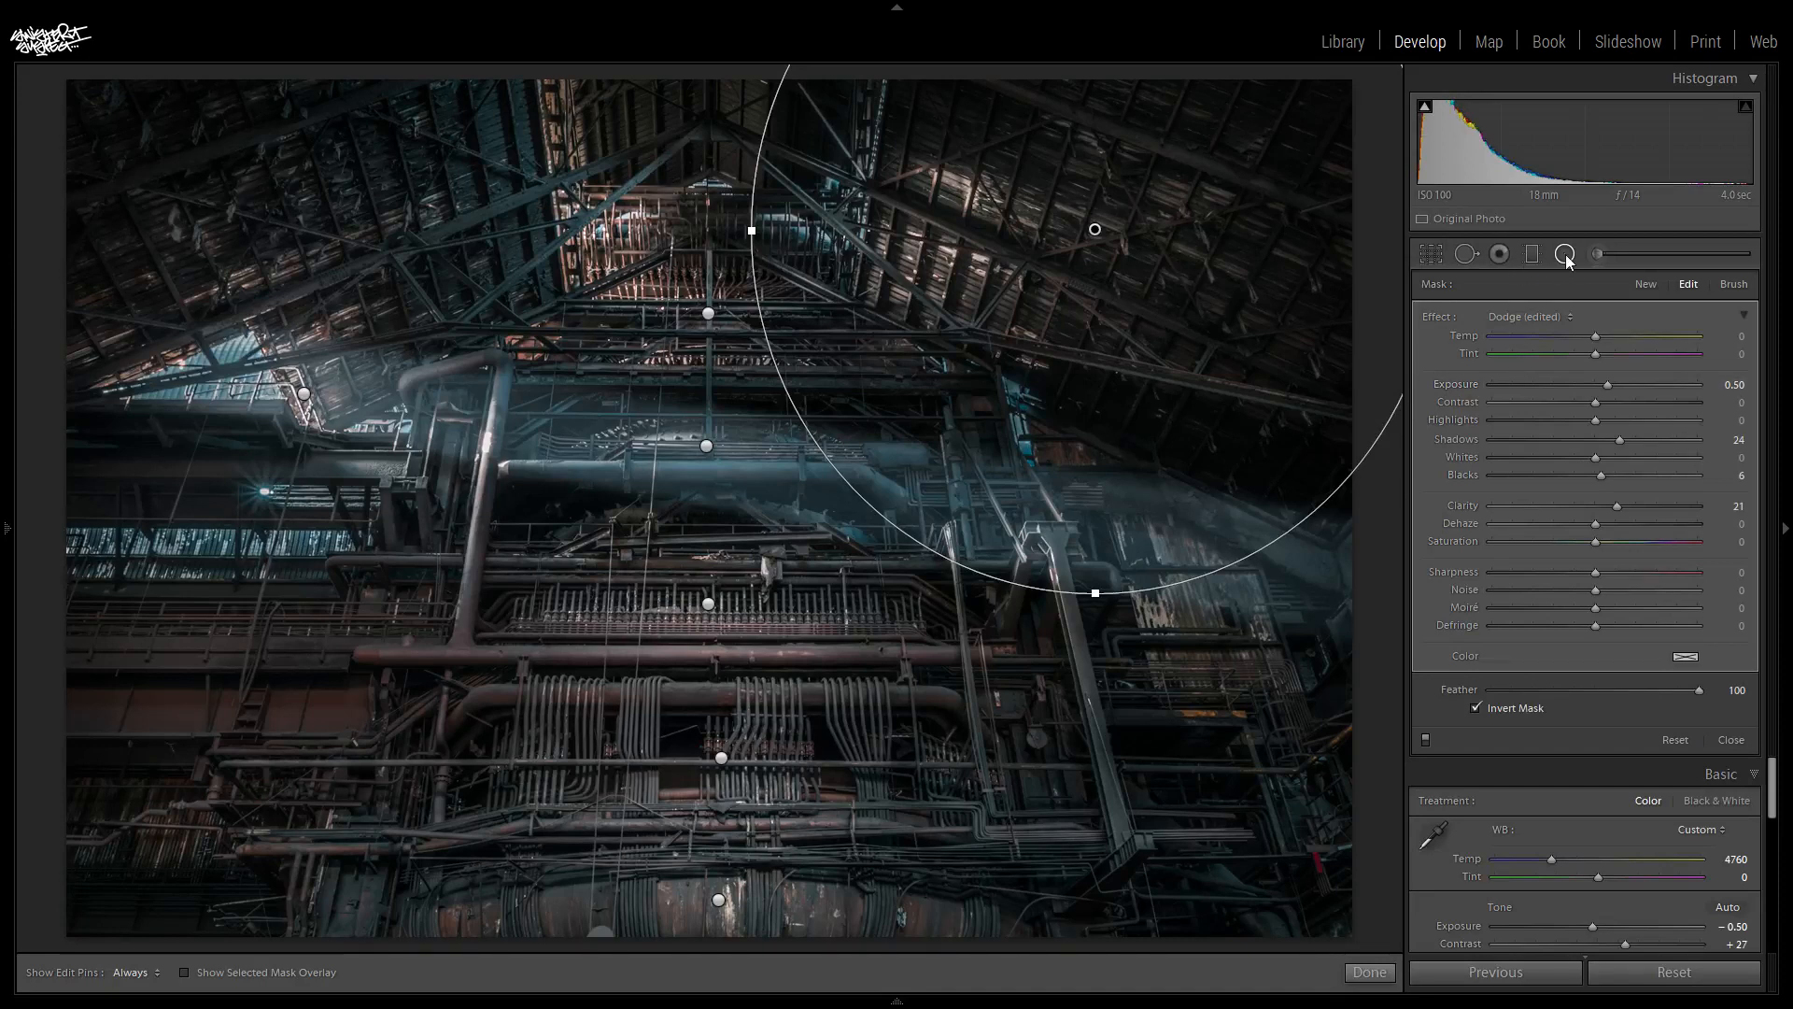
- Duplicate the right roof slope's radial filter onto the left roof slope with shadows 6 and clarity 15
right_click(1097, 229)
left_click(1123, 241)
left_click_drag(1096, 229, 269, 226)
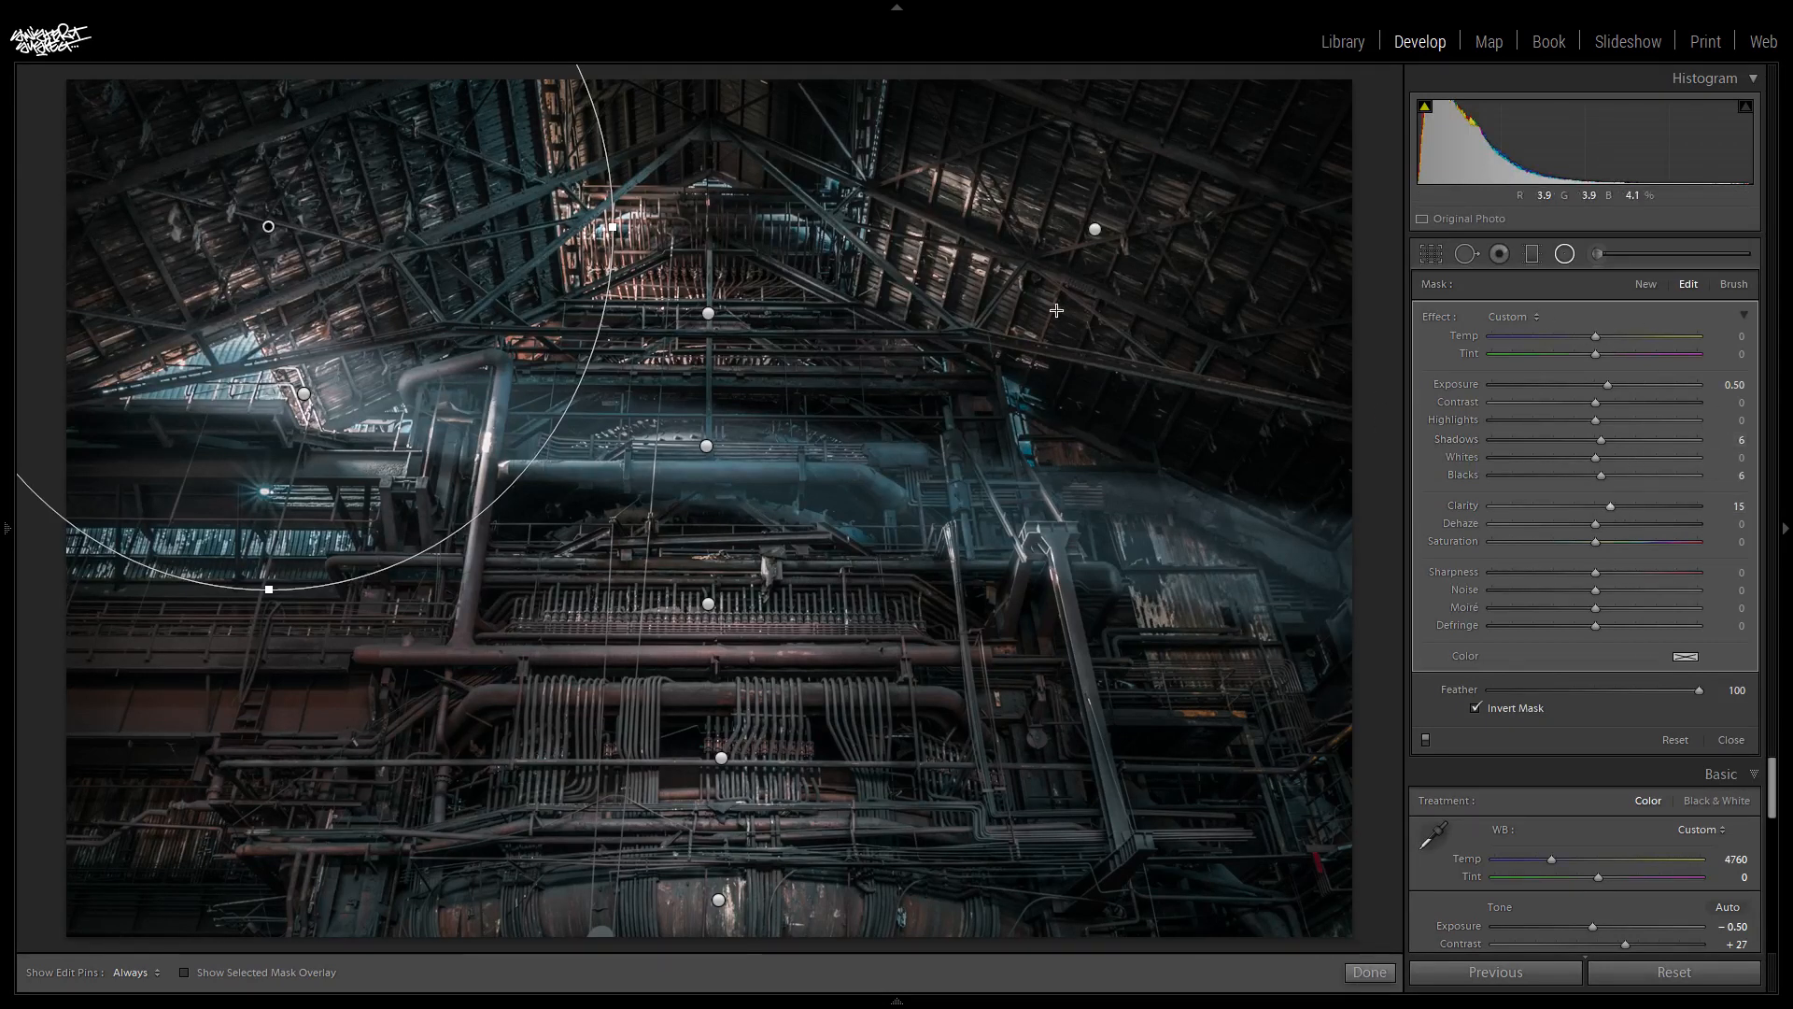
- Draw an elliptical radial filter over the dark lower end of the right roof, tilt it along the slope, and set exposure to 1.54
mouse_move(1198, 435)
left_mouse_down()
mouse_move(1357, 561)
mouse_move(1372, 520)
left_mouse_up()
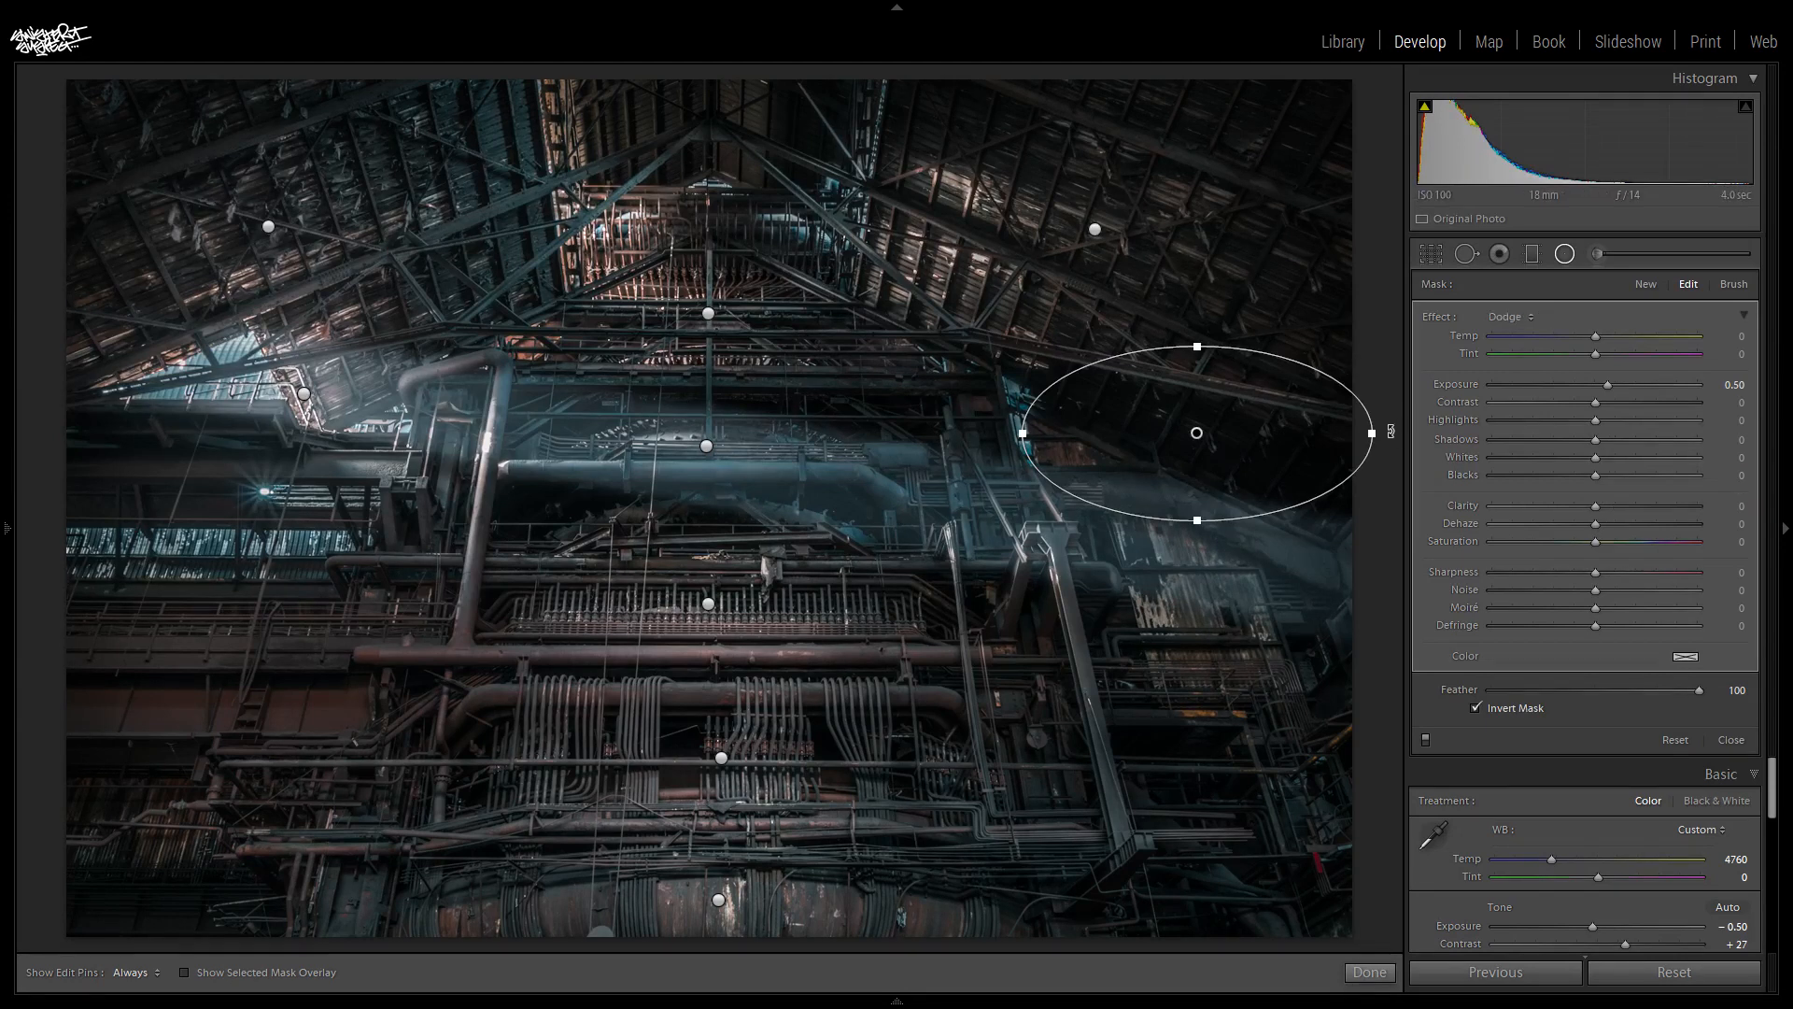
left_click_drag(1397, 440, 1402, 480)
left_click_drag(1605, 380, 1634, 388)
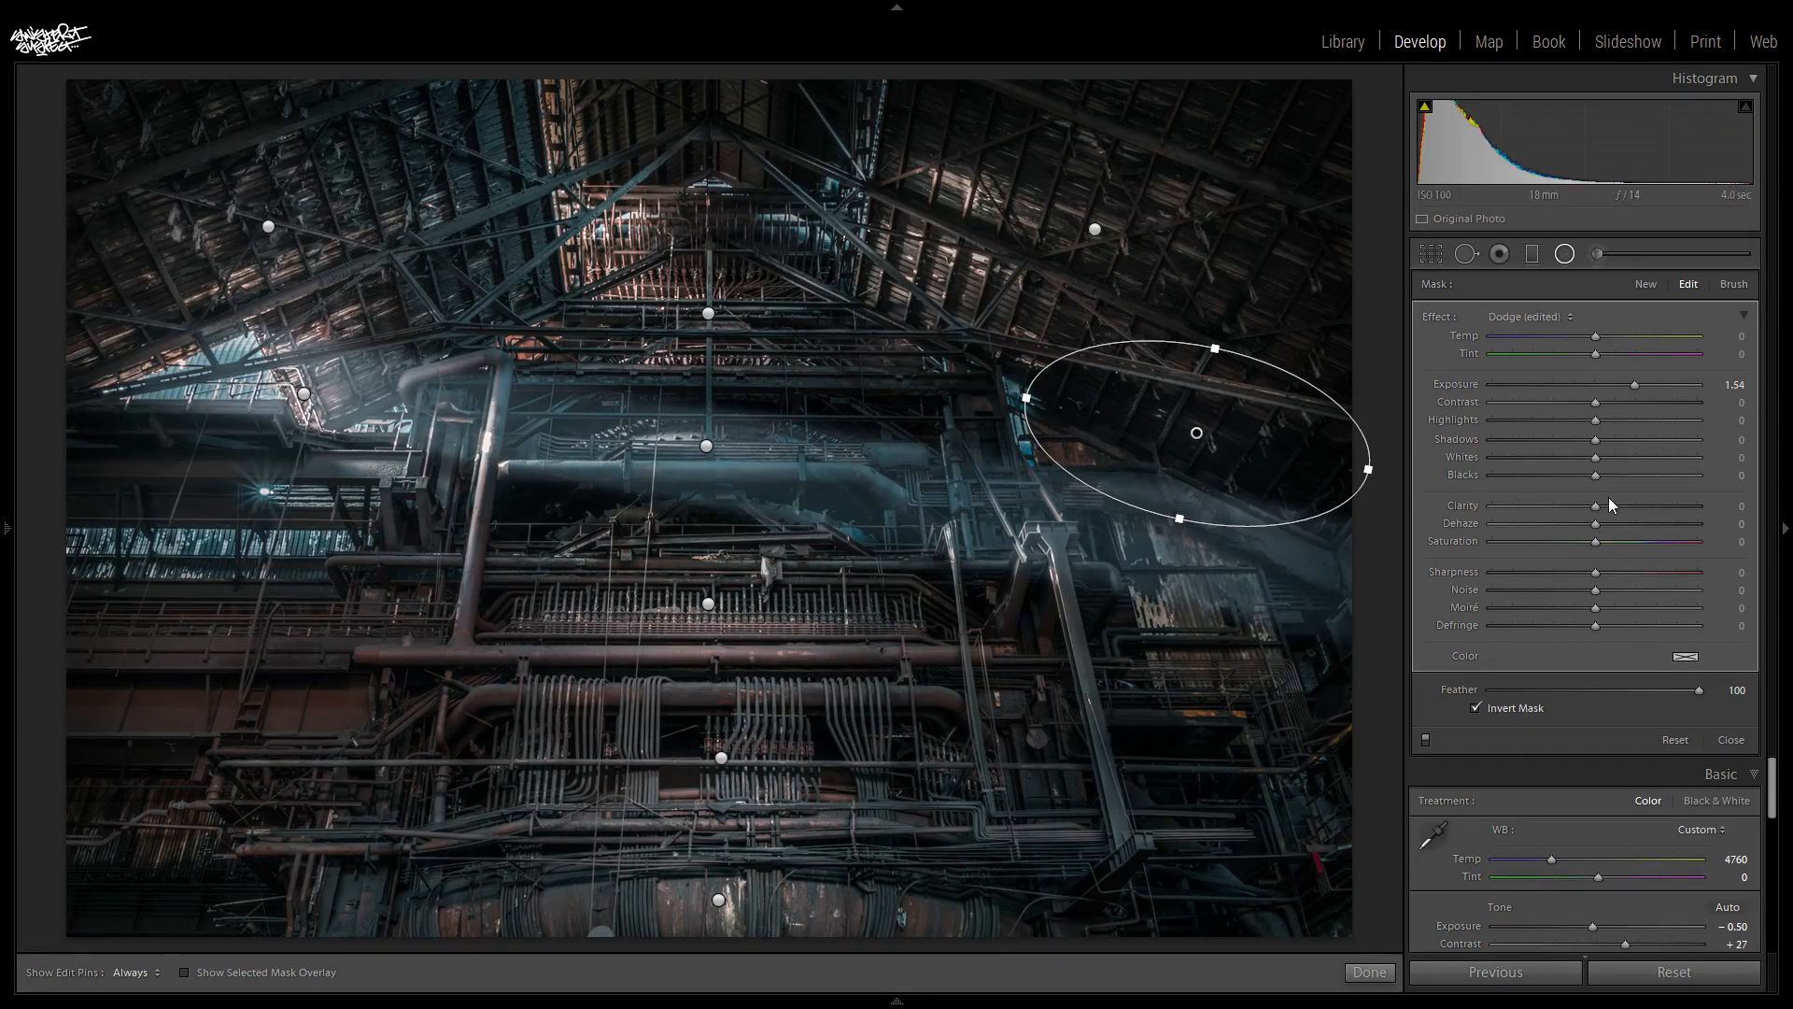
- Erase the tilted radial filter's mask along the roof beam with a brush of size 5.0, feather 100 and flow 51
left_click(1734, 284)
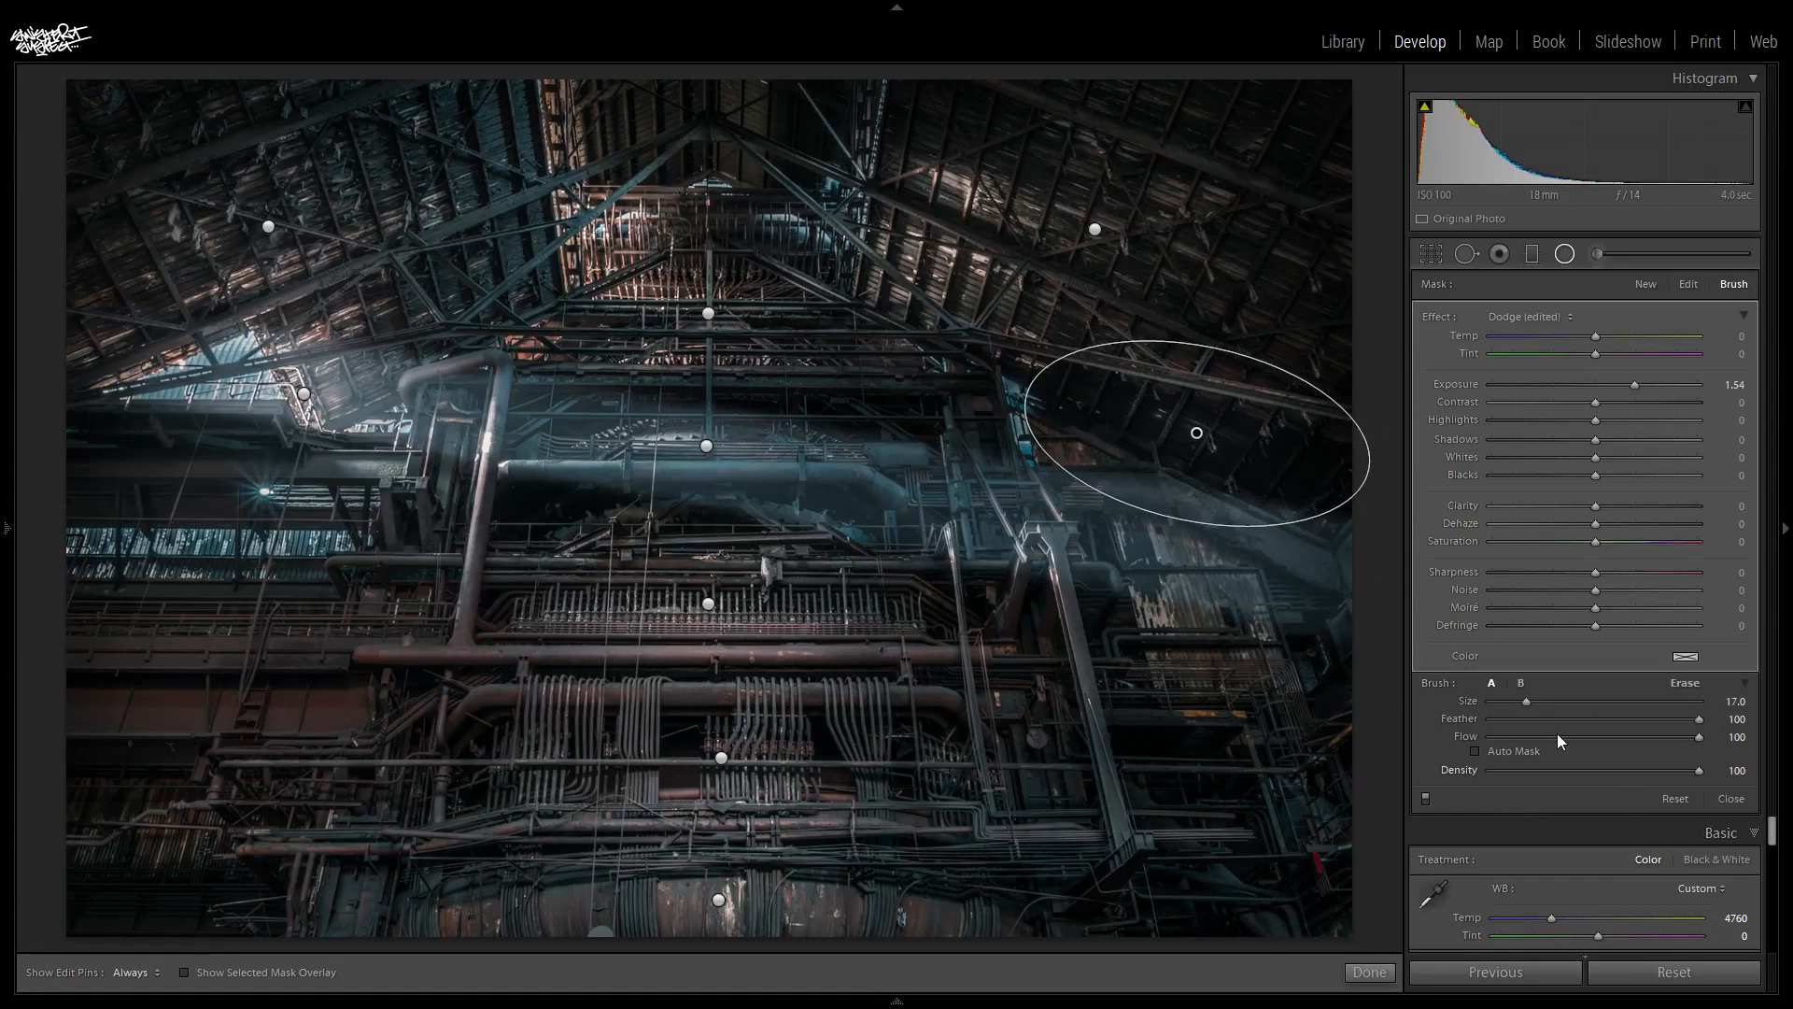
left_click(1685, 682)
scroll(1180, 356, "up", 3)
key("h")
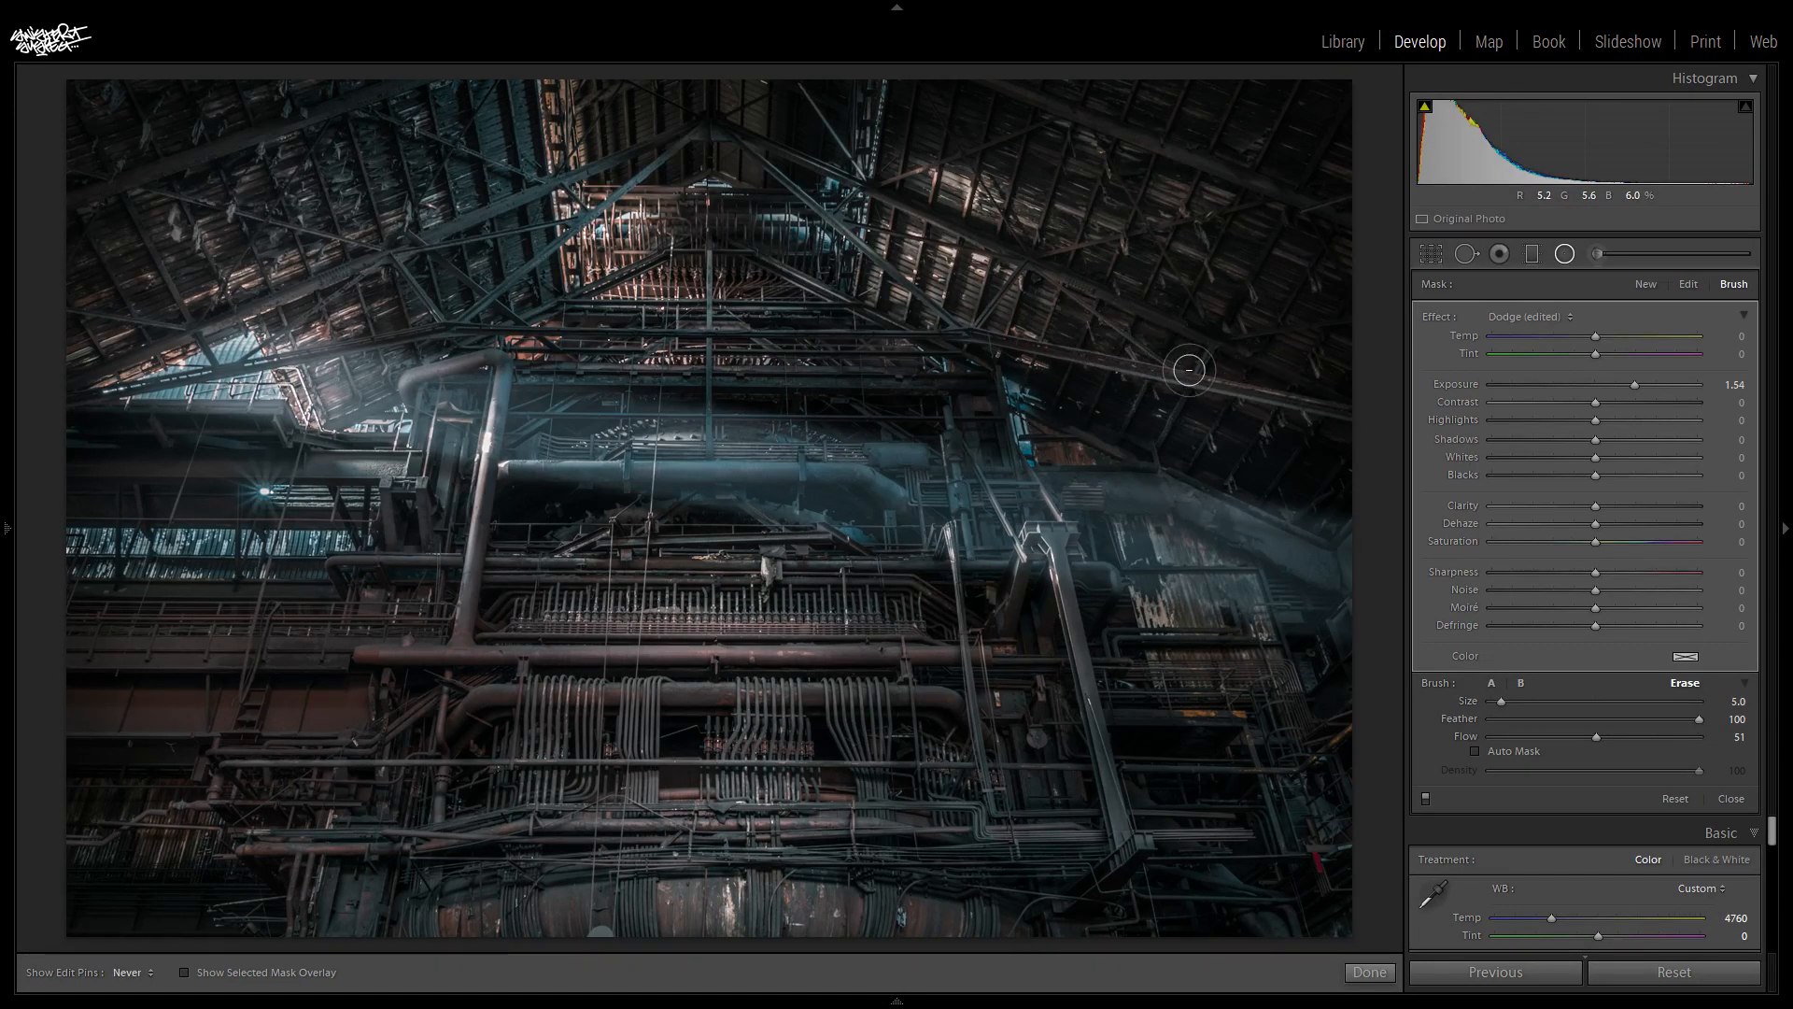
key("h")
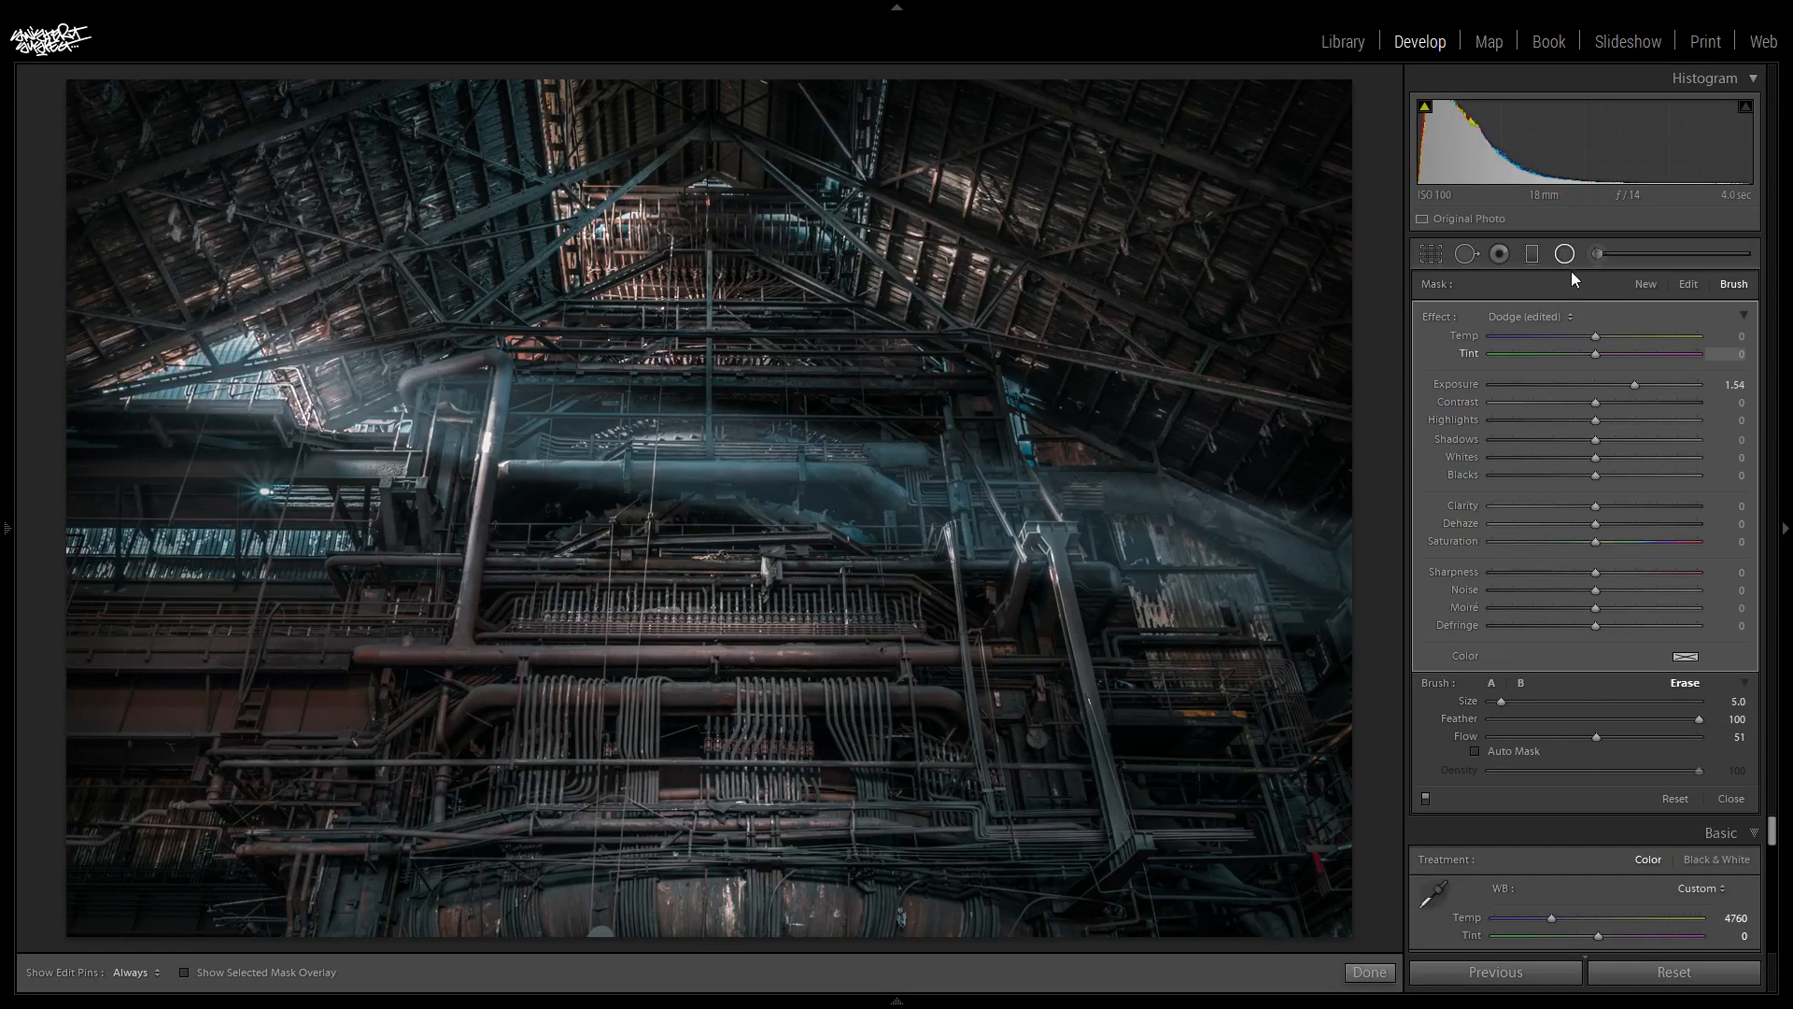
left_click(1565, 254)
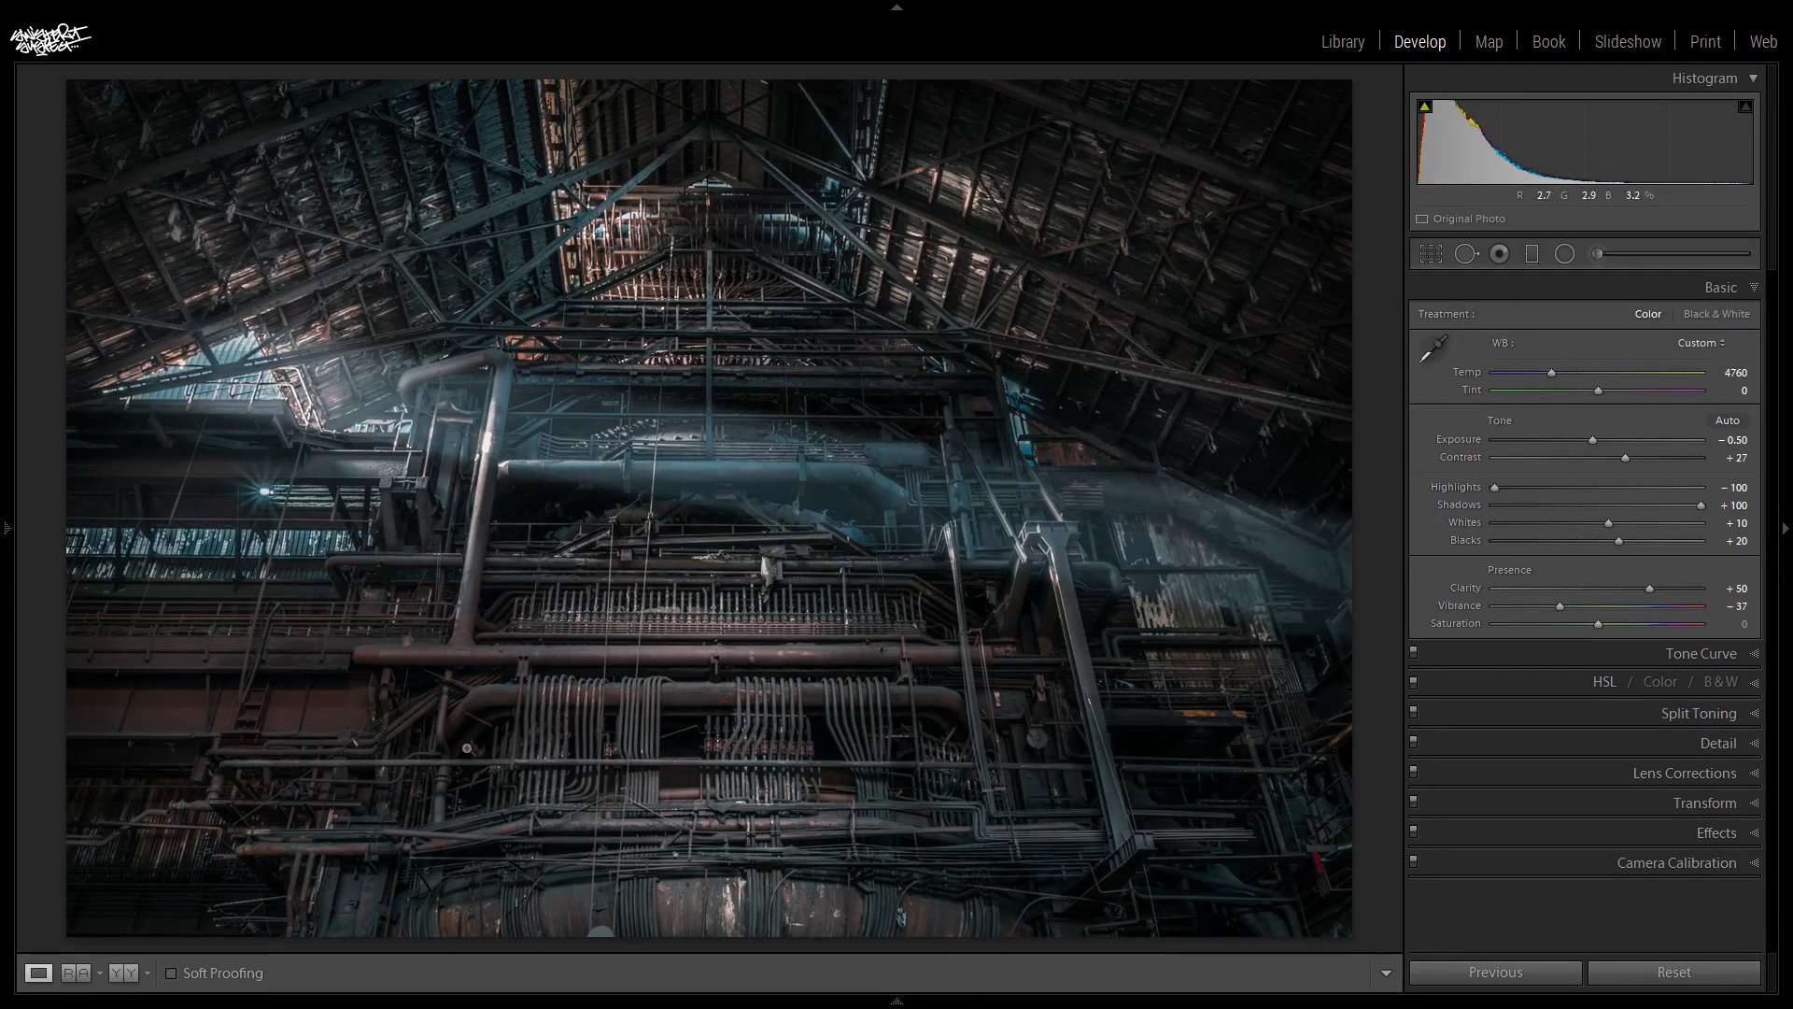
- Add two elliptical radial filters with exposure 0.50 over the pipework on the lower left and lower right of the photo
left_click(1564, 253)
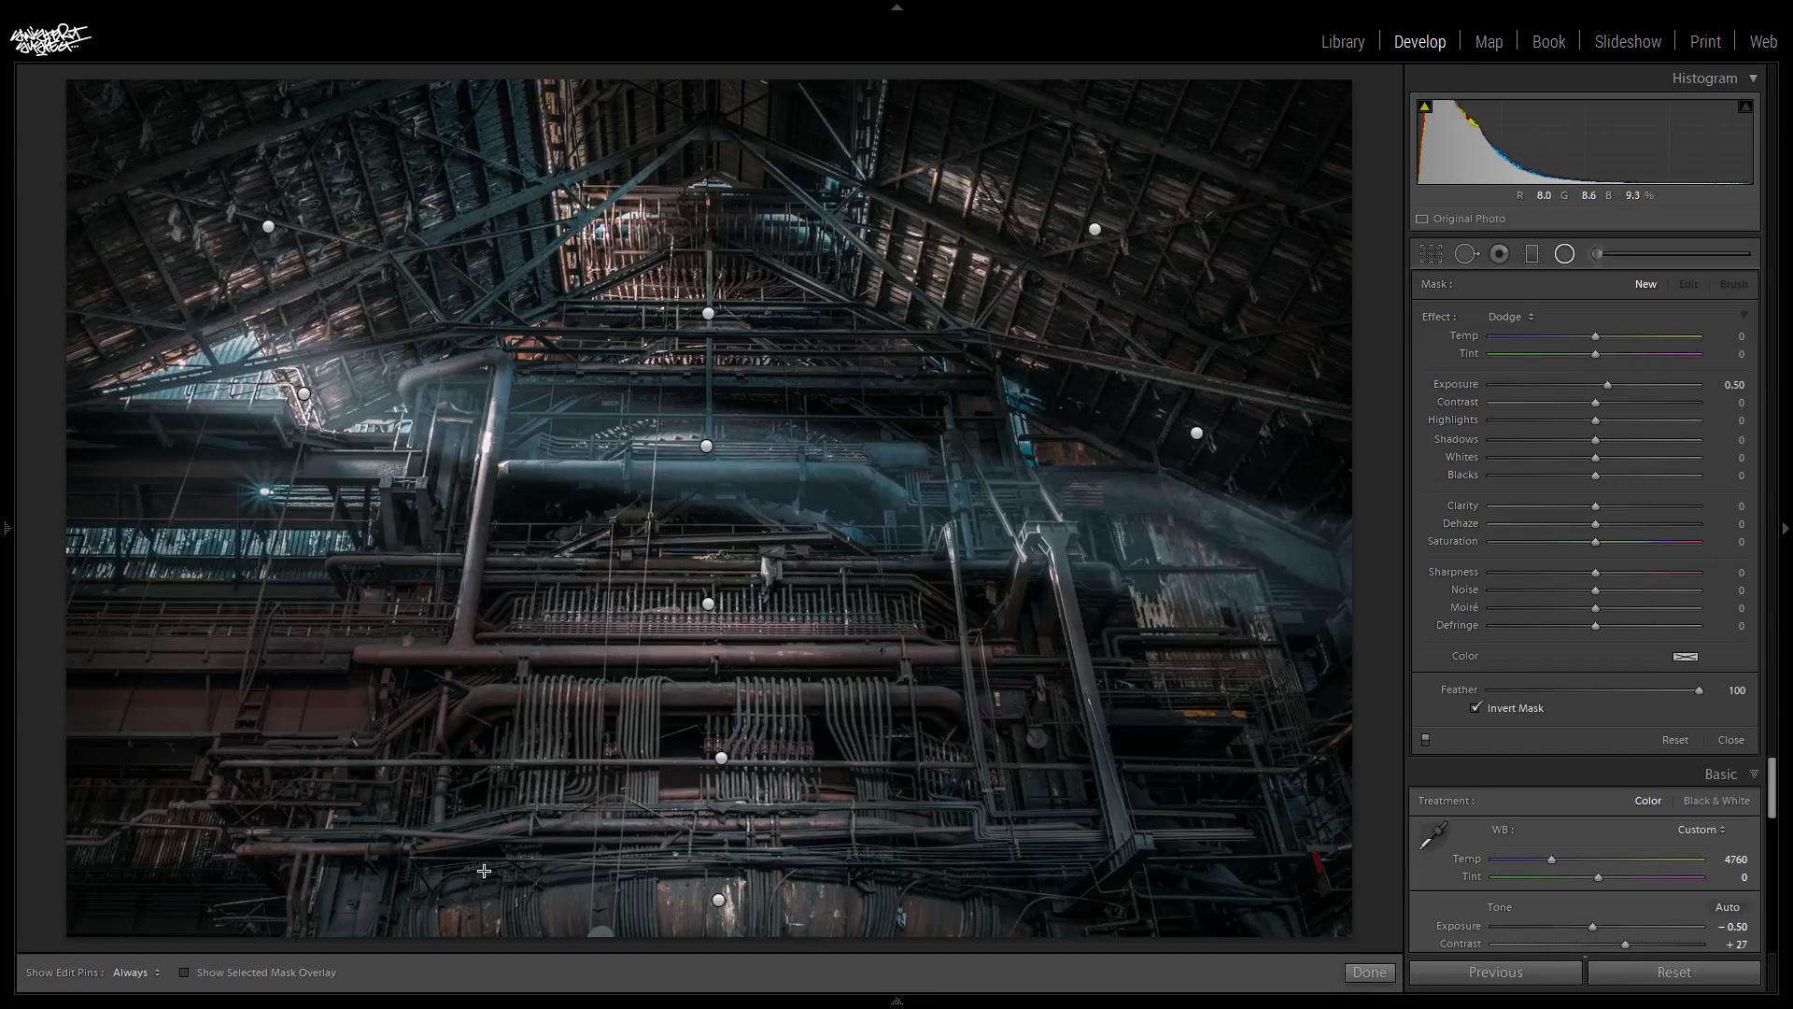
left_click_drag(506, 893, 540, 916)
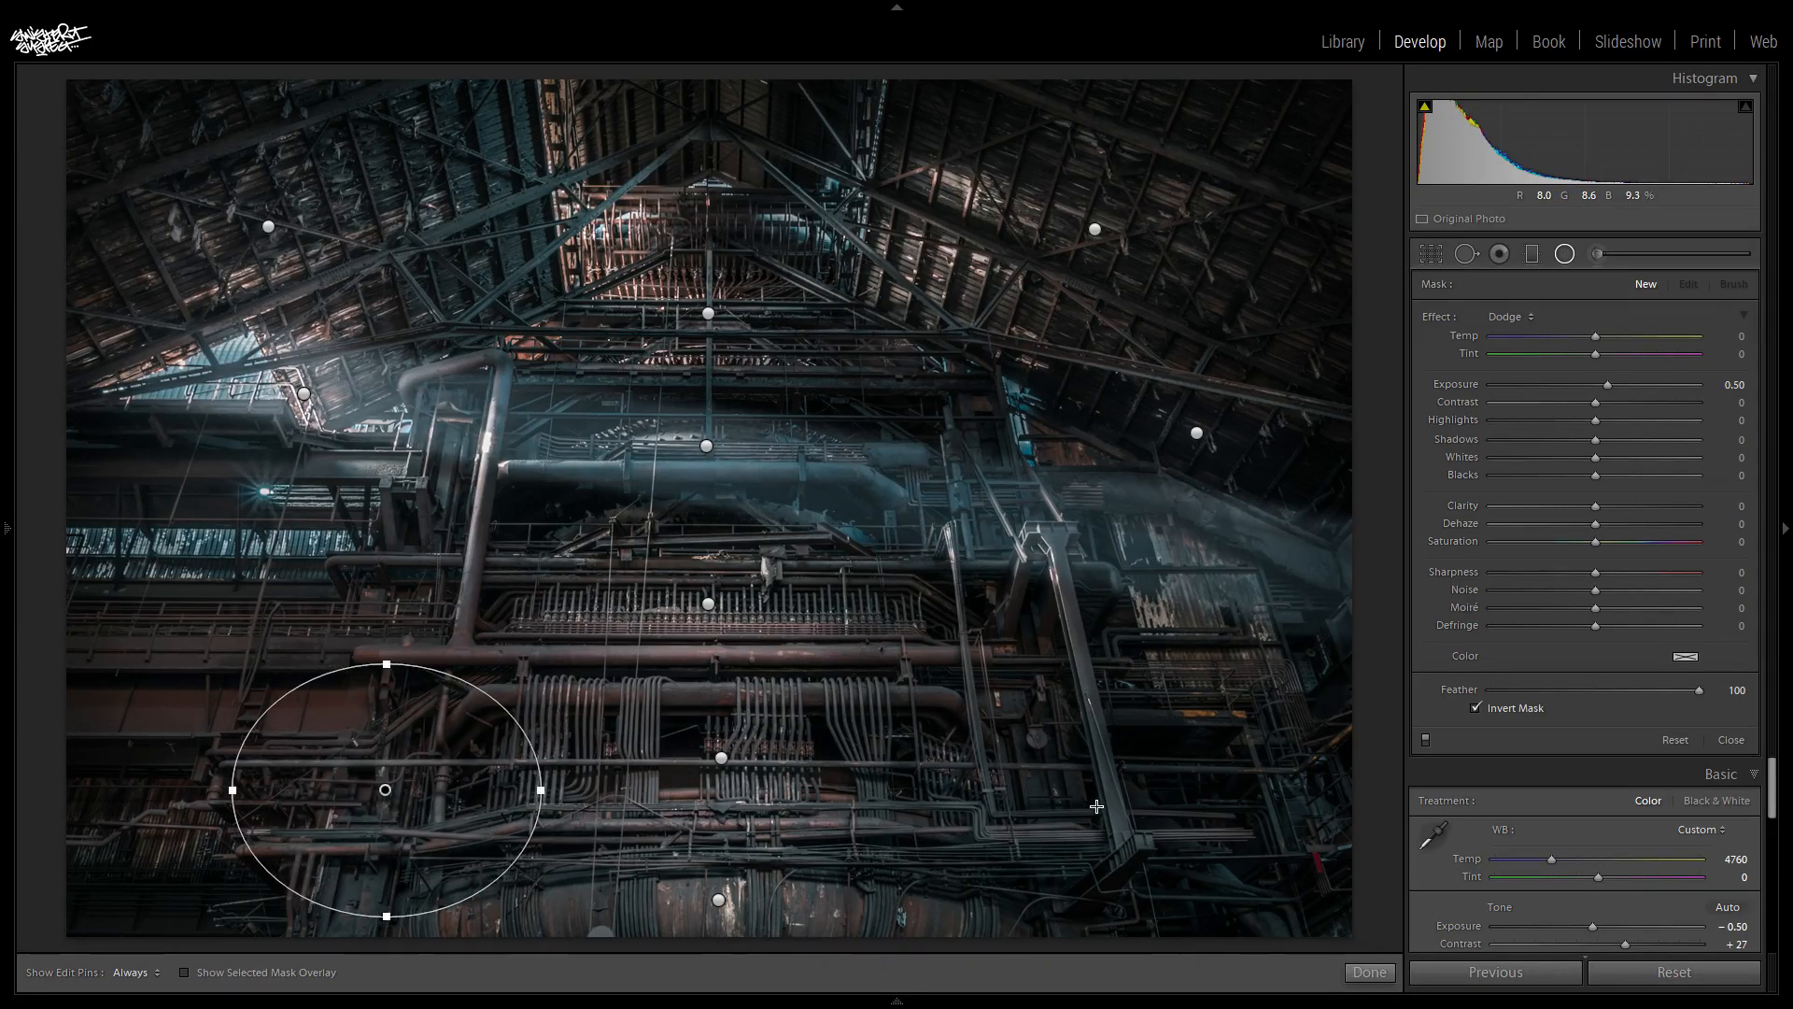
left_click_drag(1244, 916, 1289, 932)
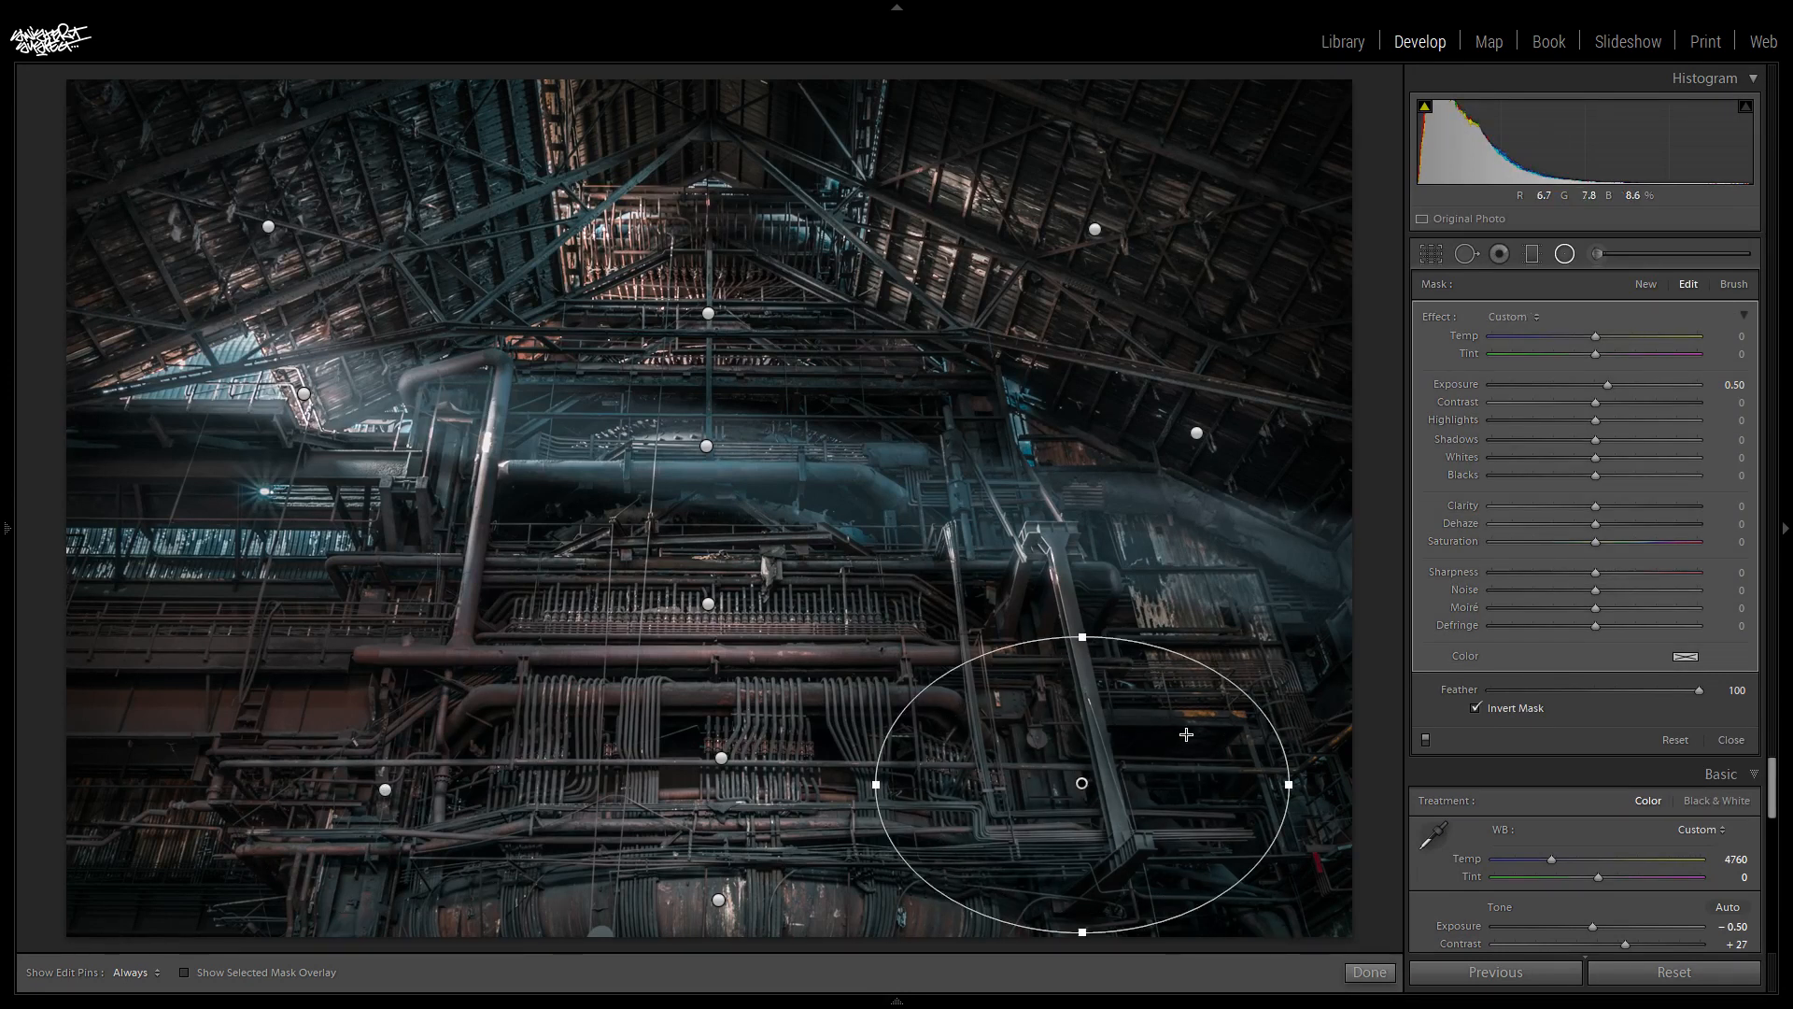
left_click(1566, 256)
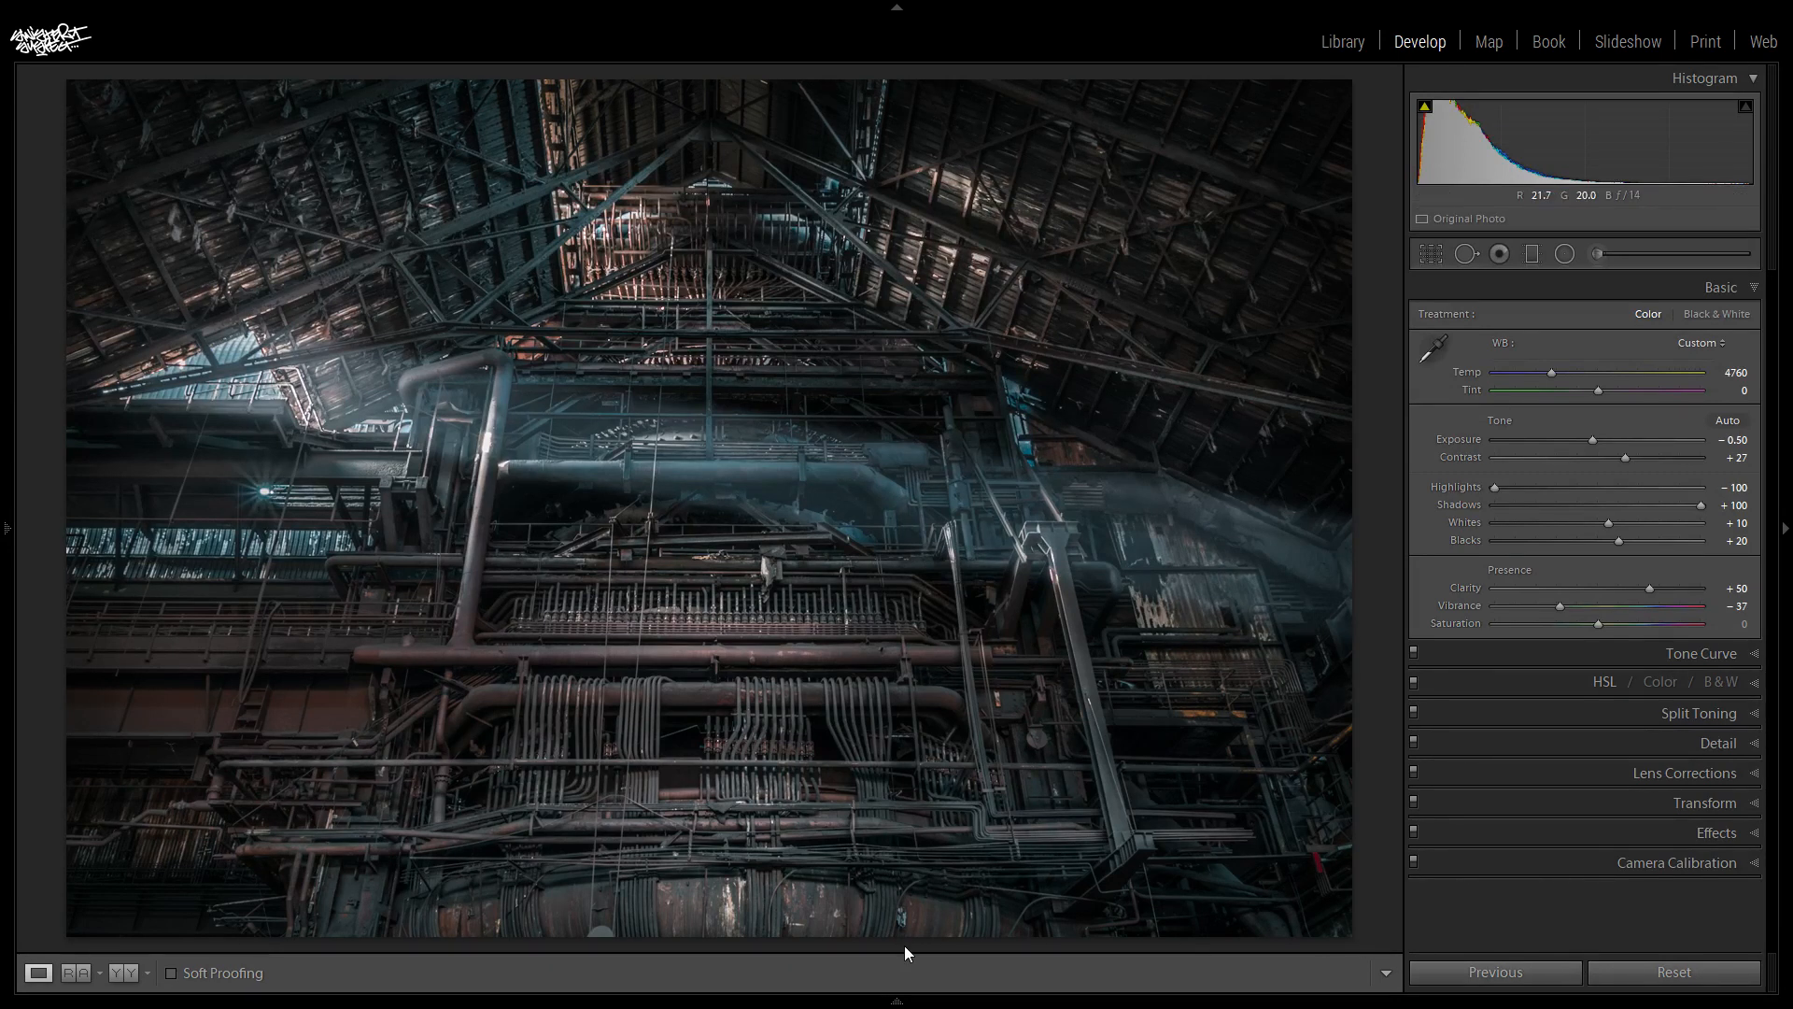
- Show the filmstrip, switch to the reference comparison view, and set the edited photo with the round furnace opening as reference
left_click(898, 1002)
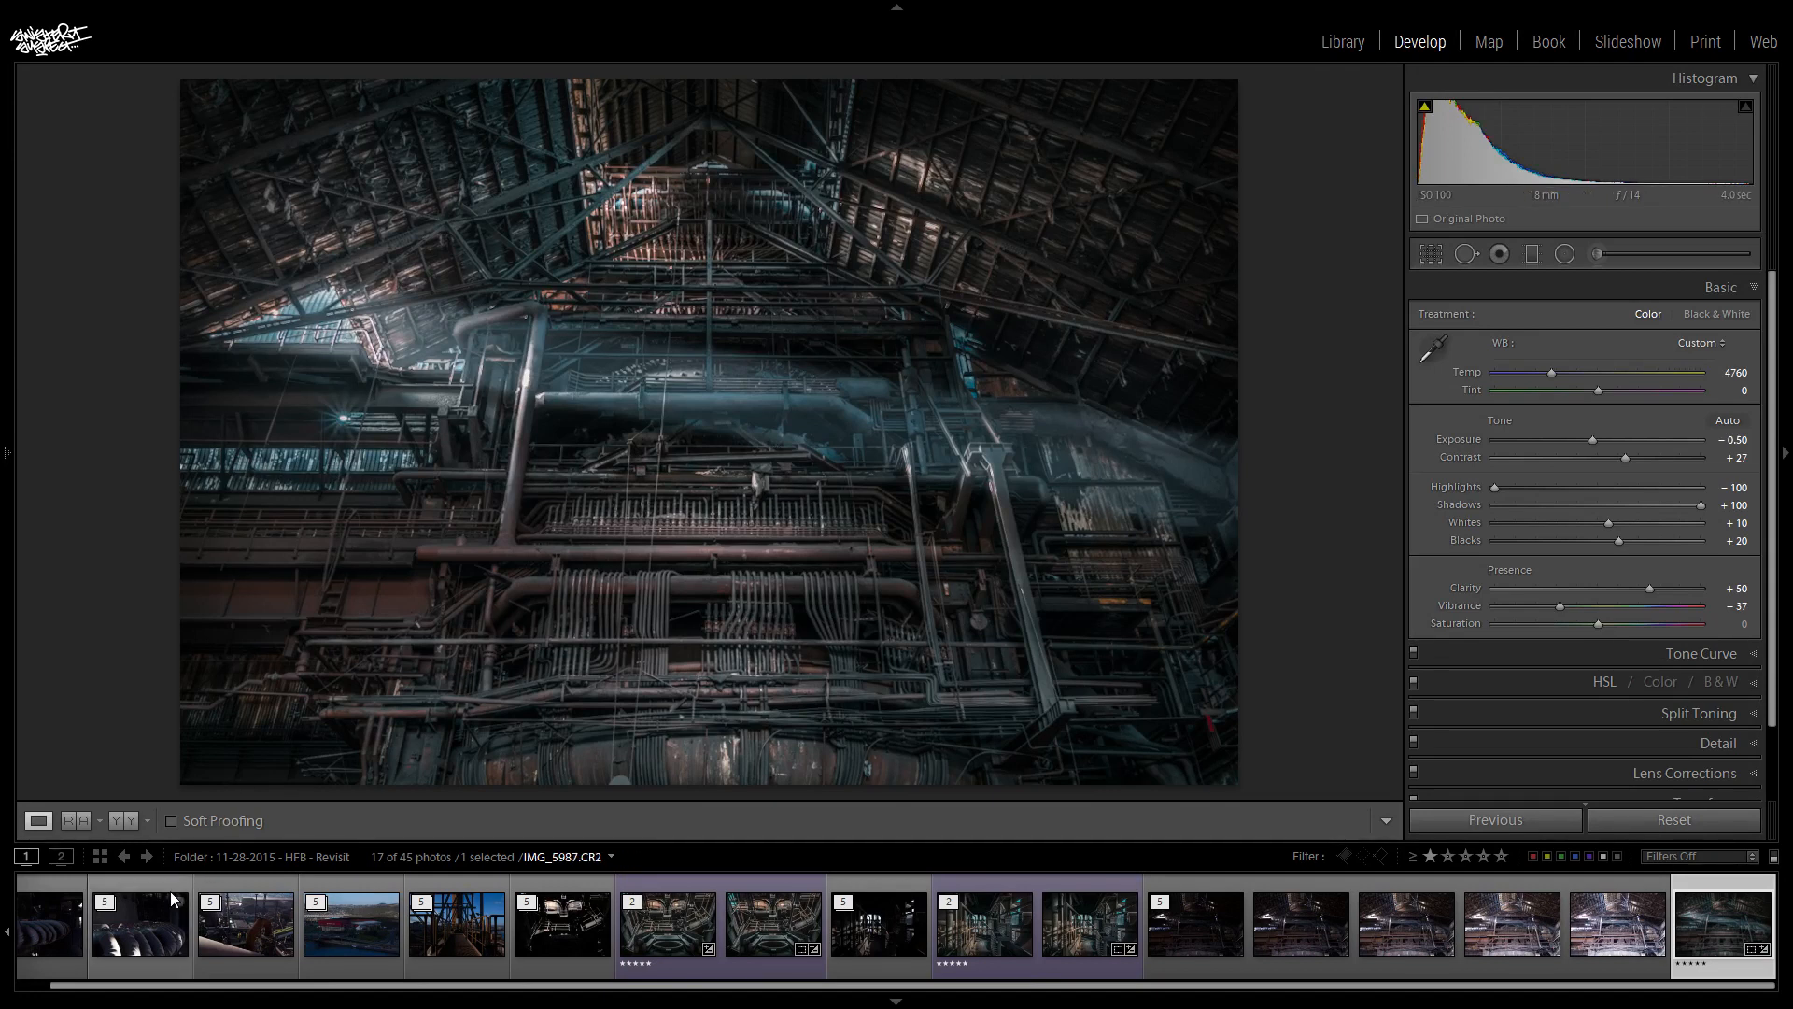
left_click(79, 822)
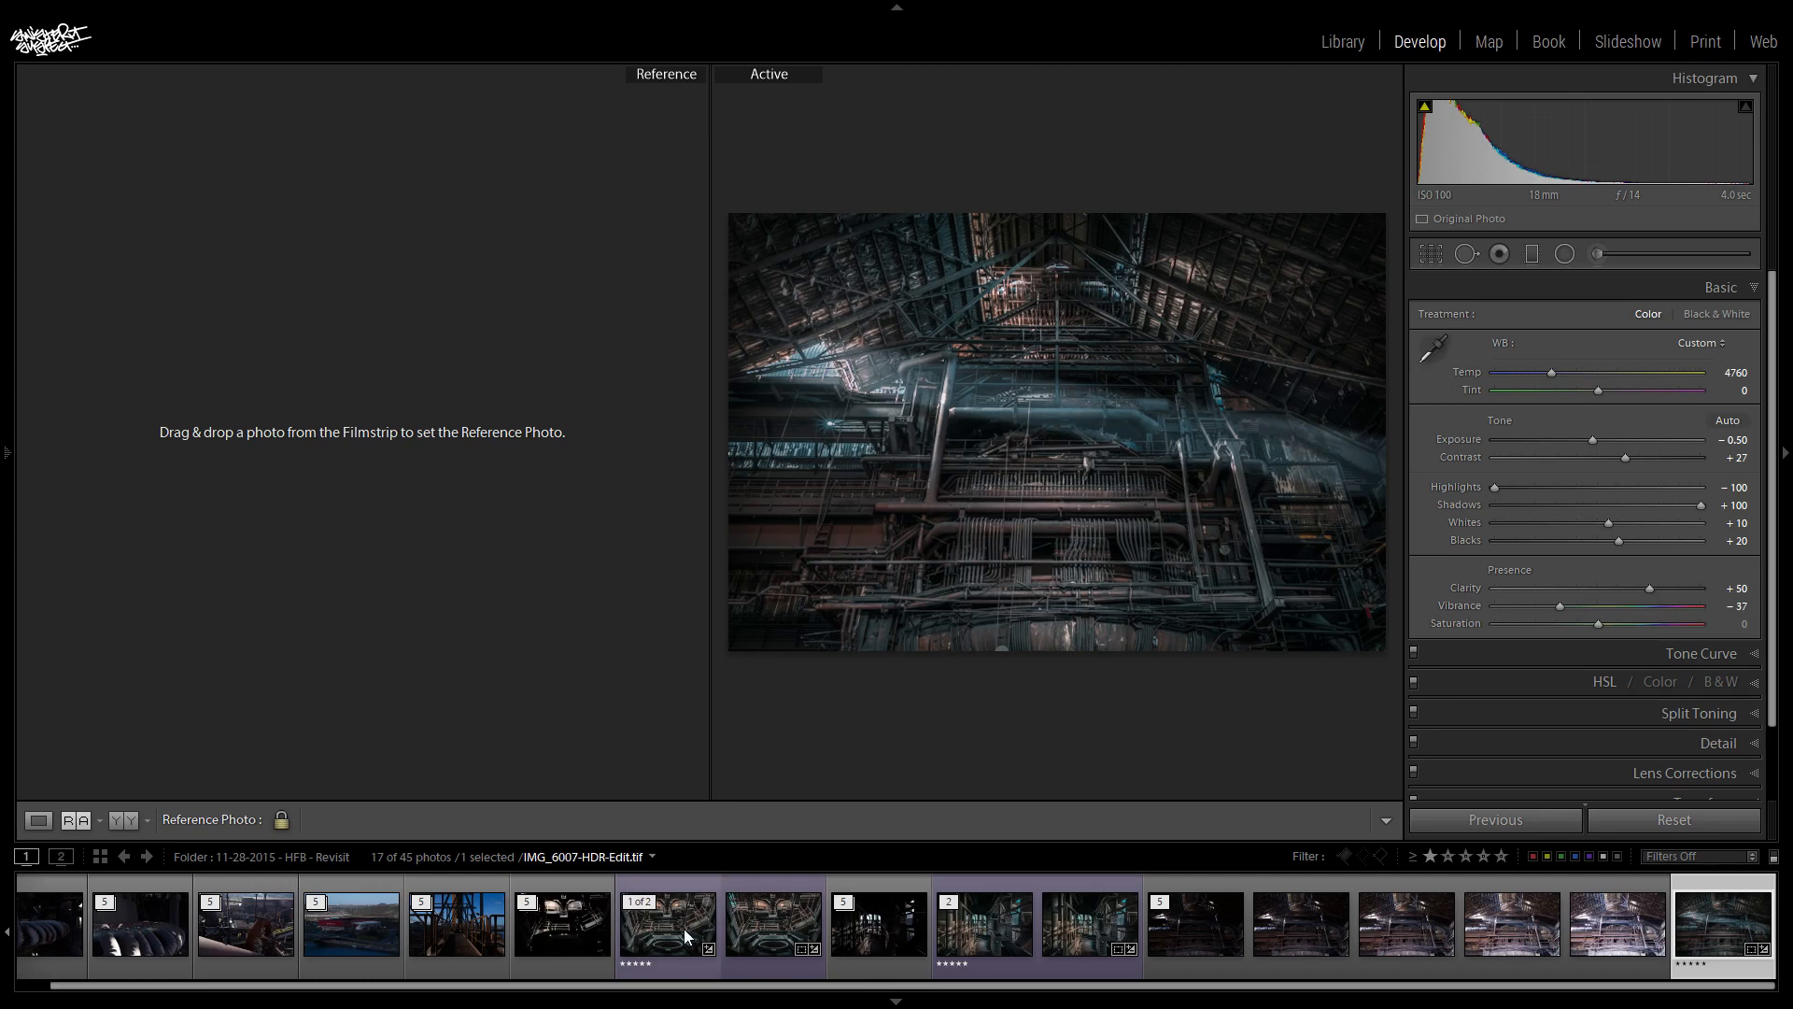
left_click_drag(551, 576, 431, 443)
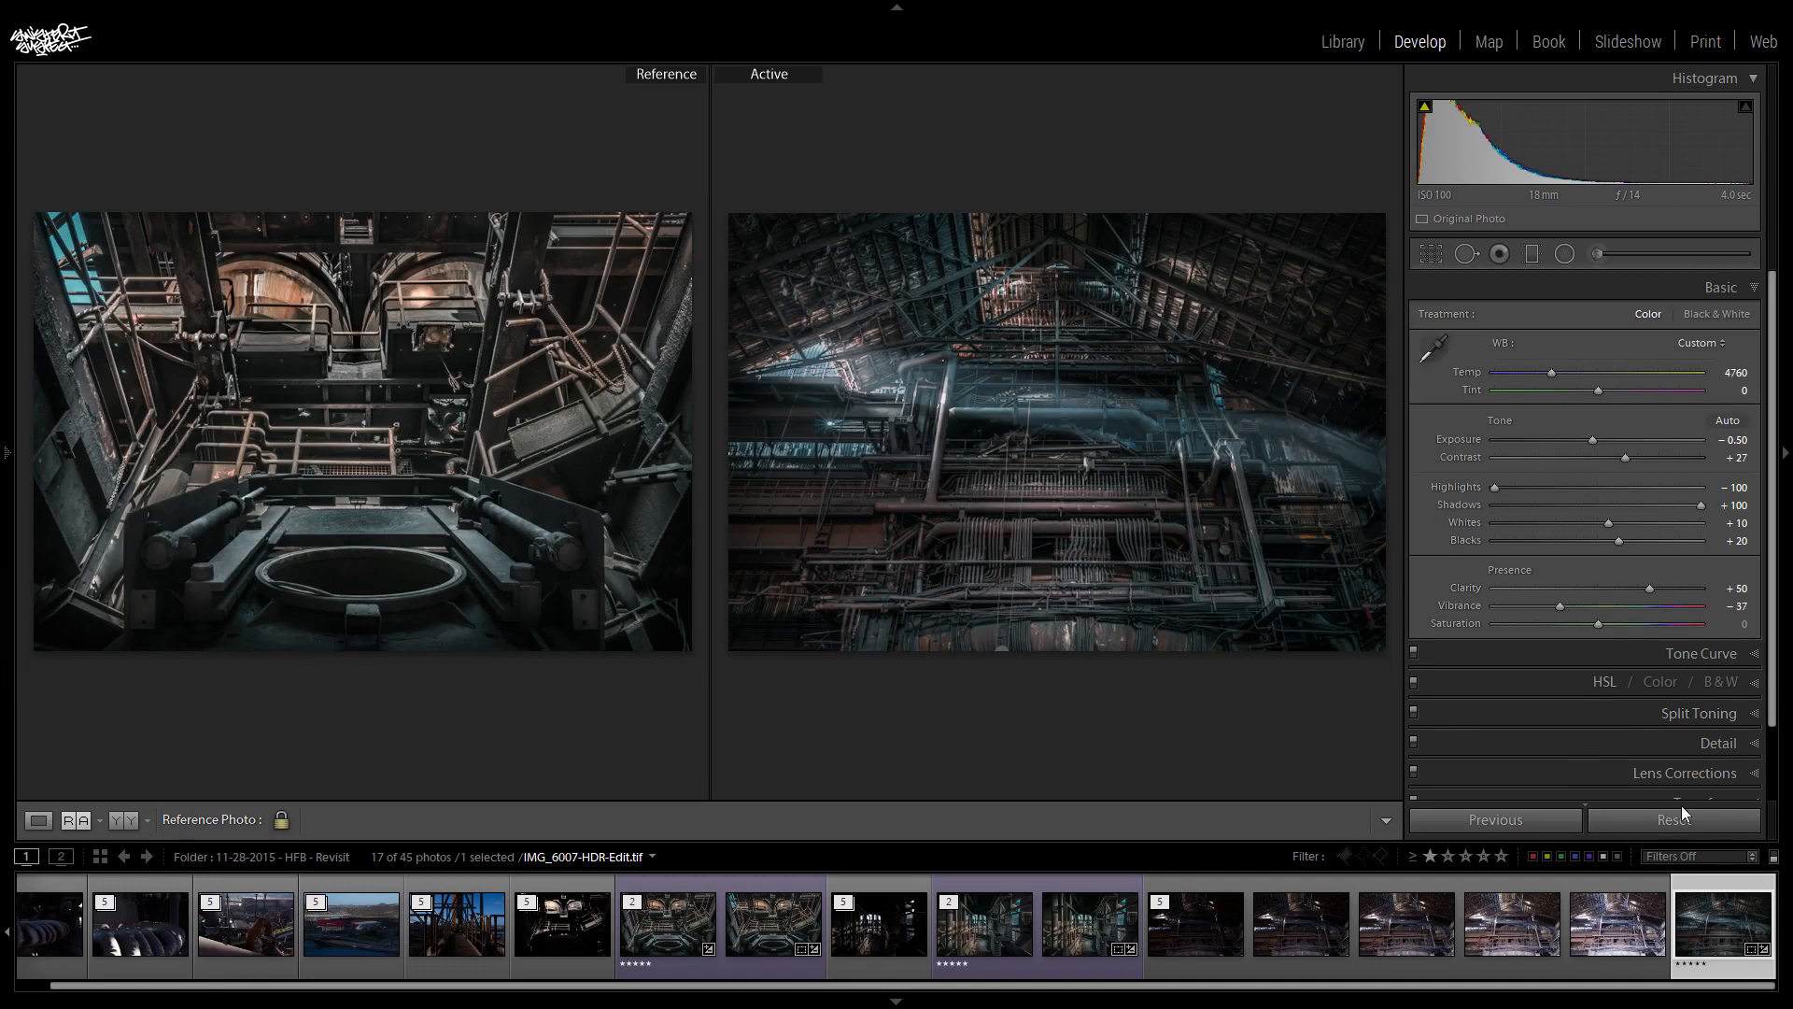
- Compare the photo with and without split toning, and set the highlights hue to 47 and the balance to +34
left_click(1683, 714)
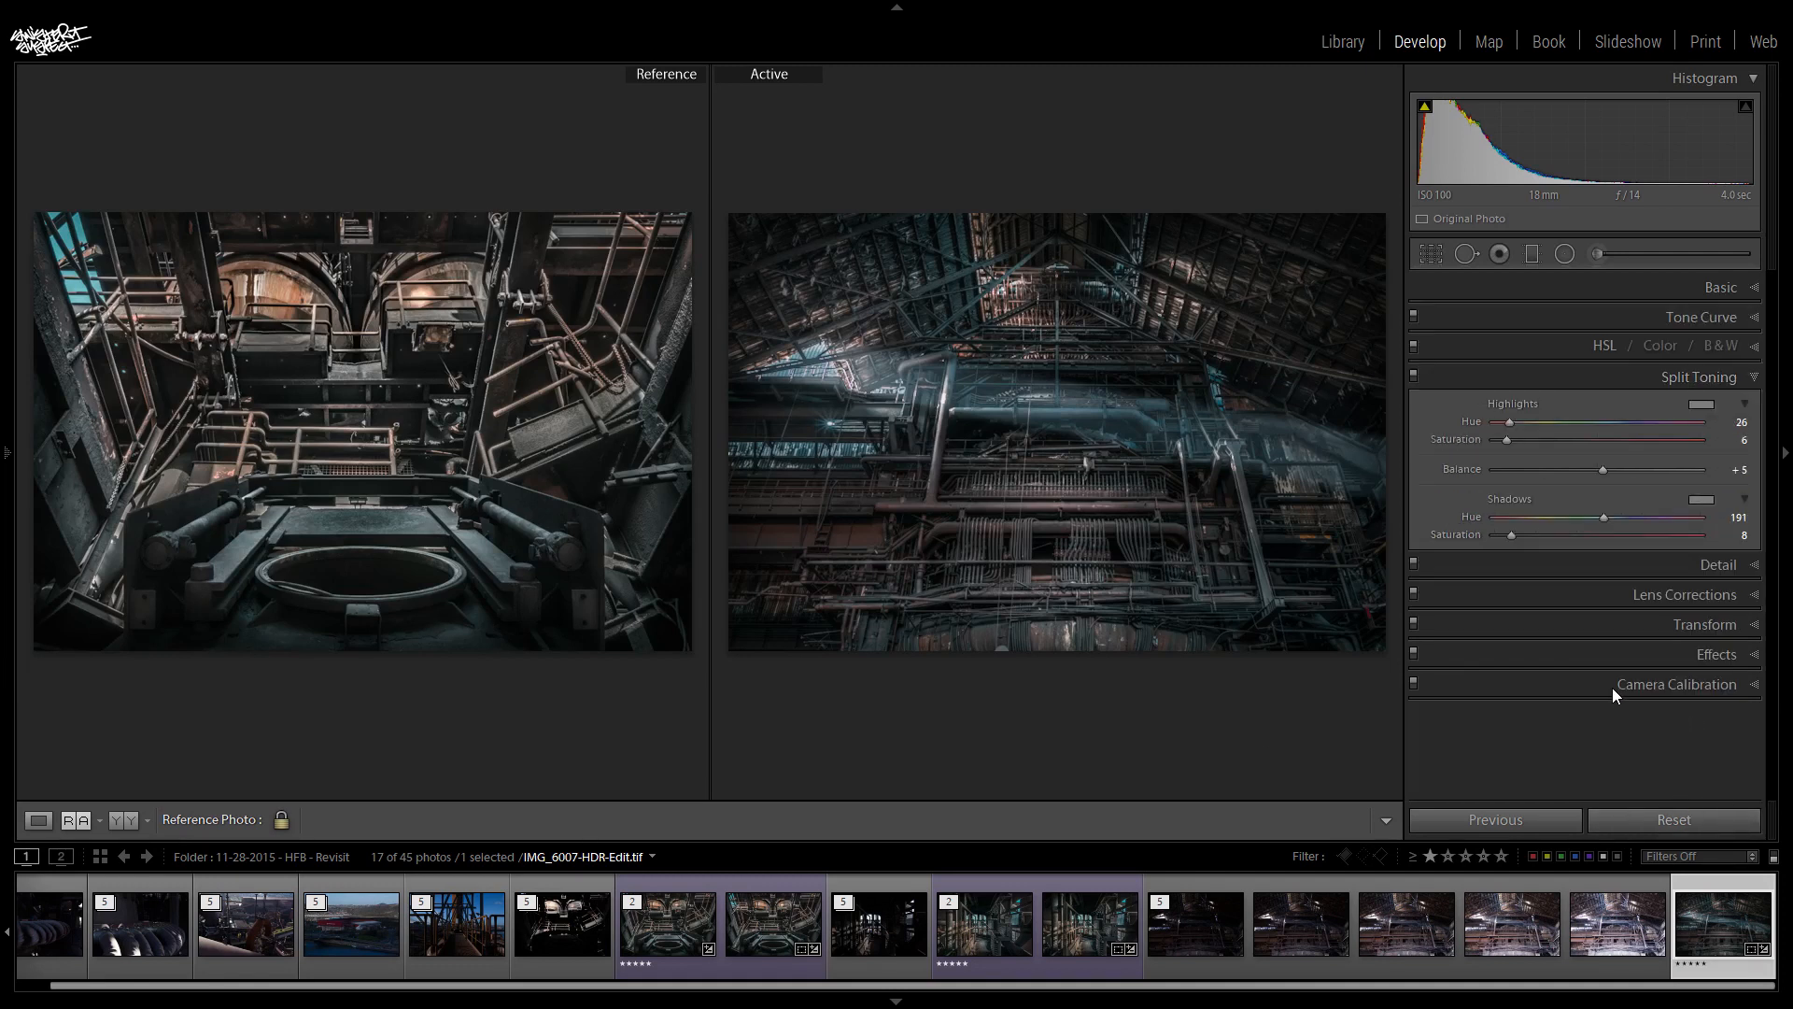
left_click(1414, 377)
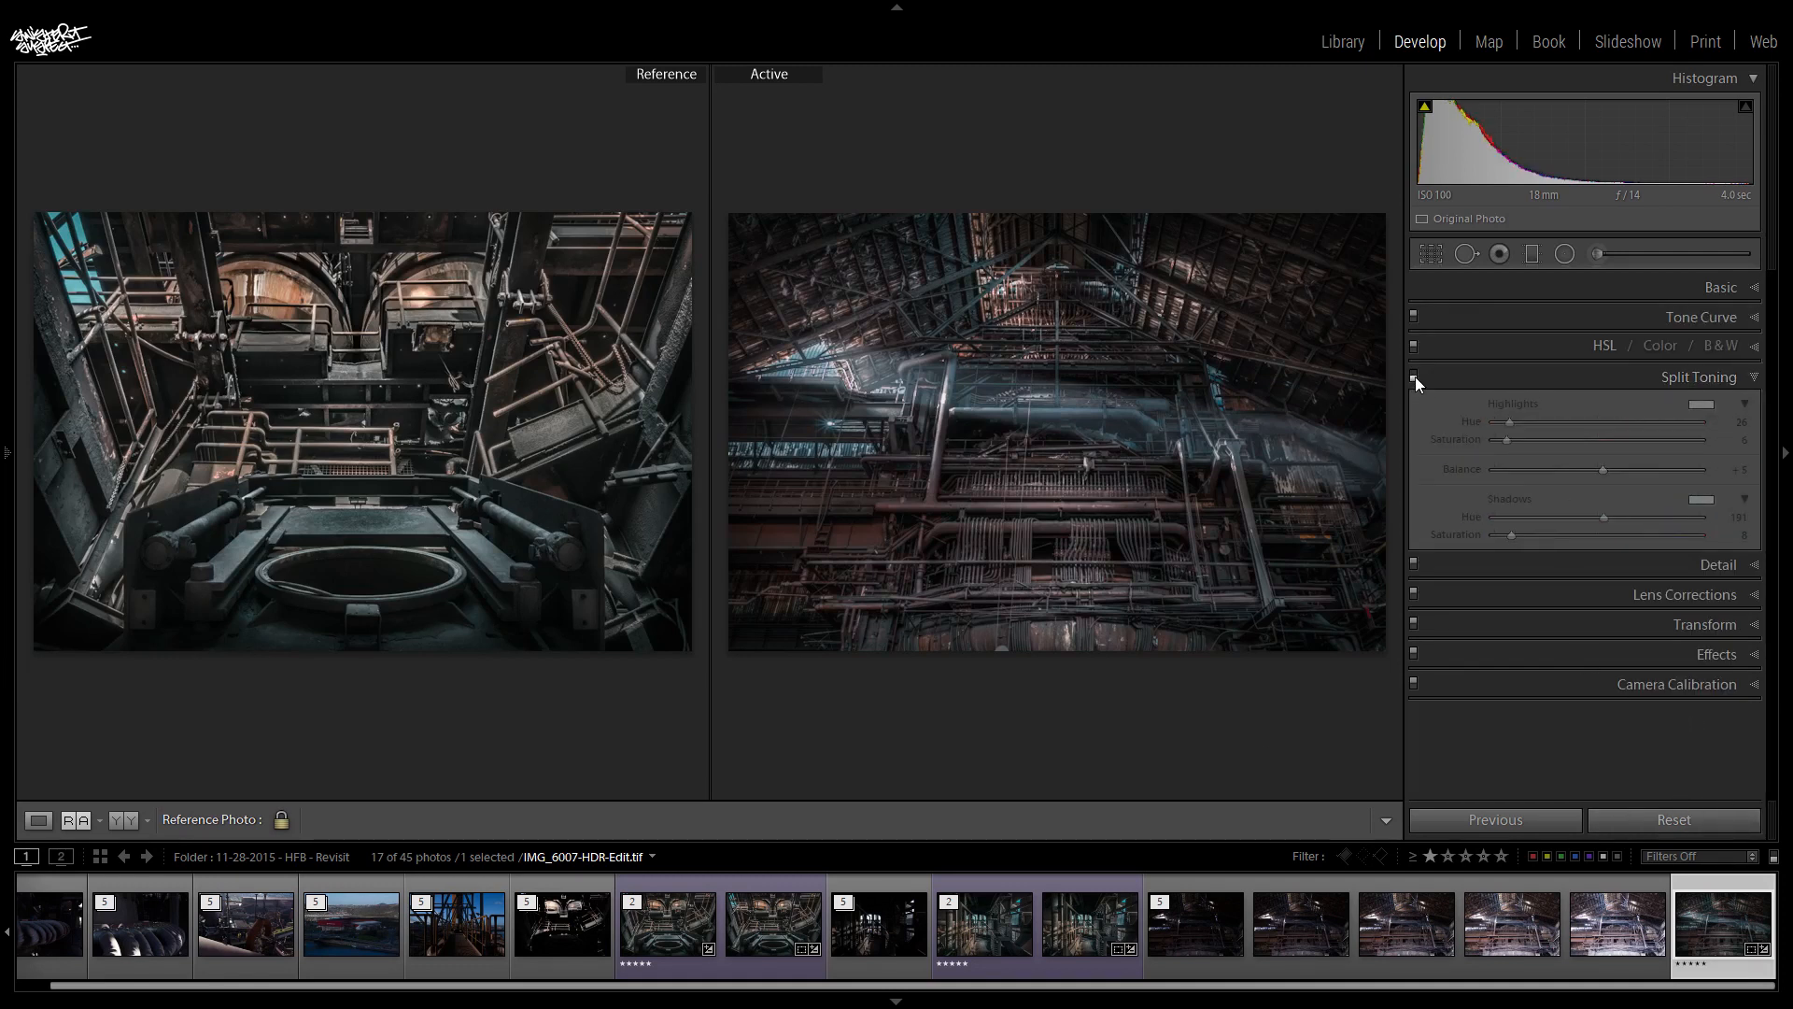
left_click(1414, 376)
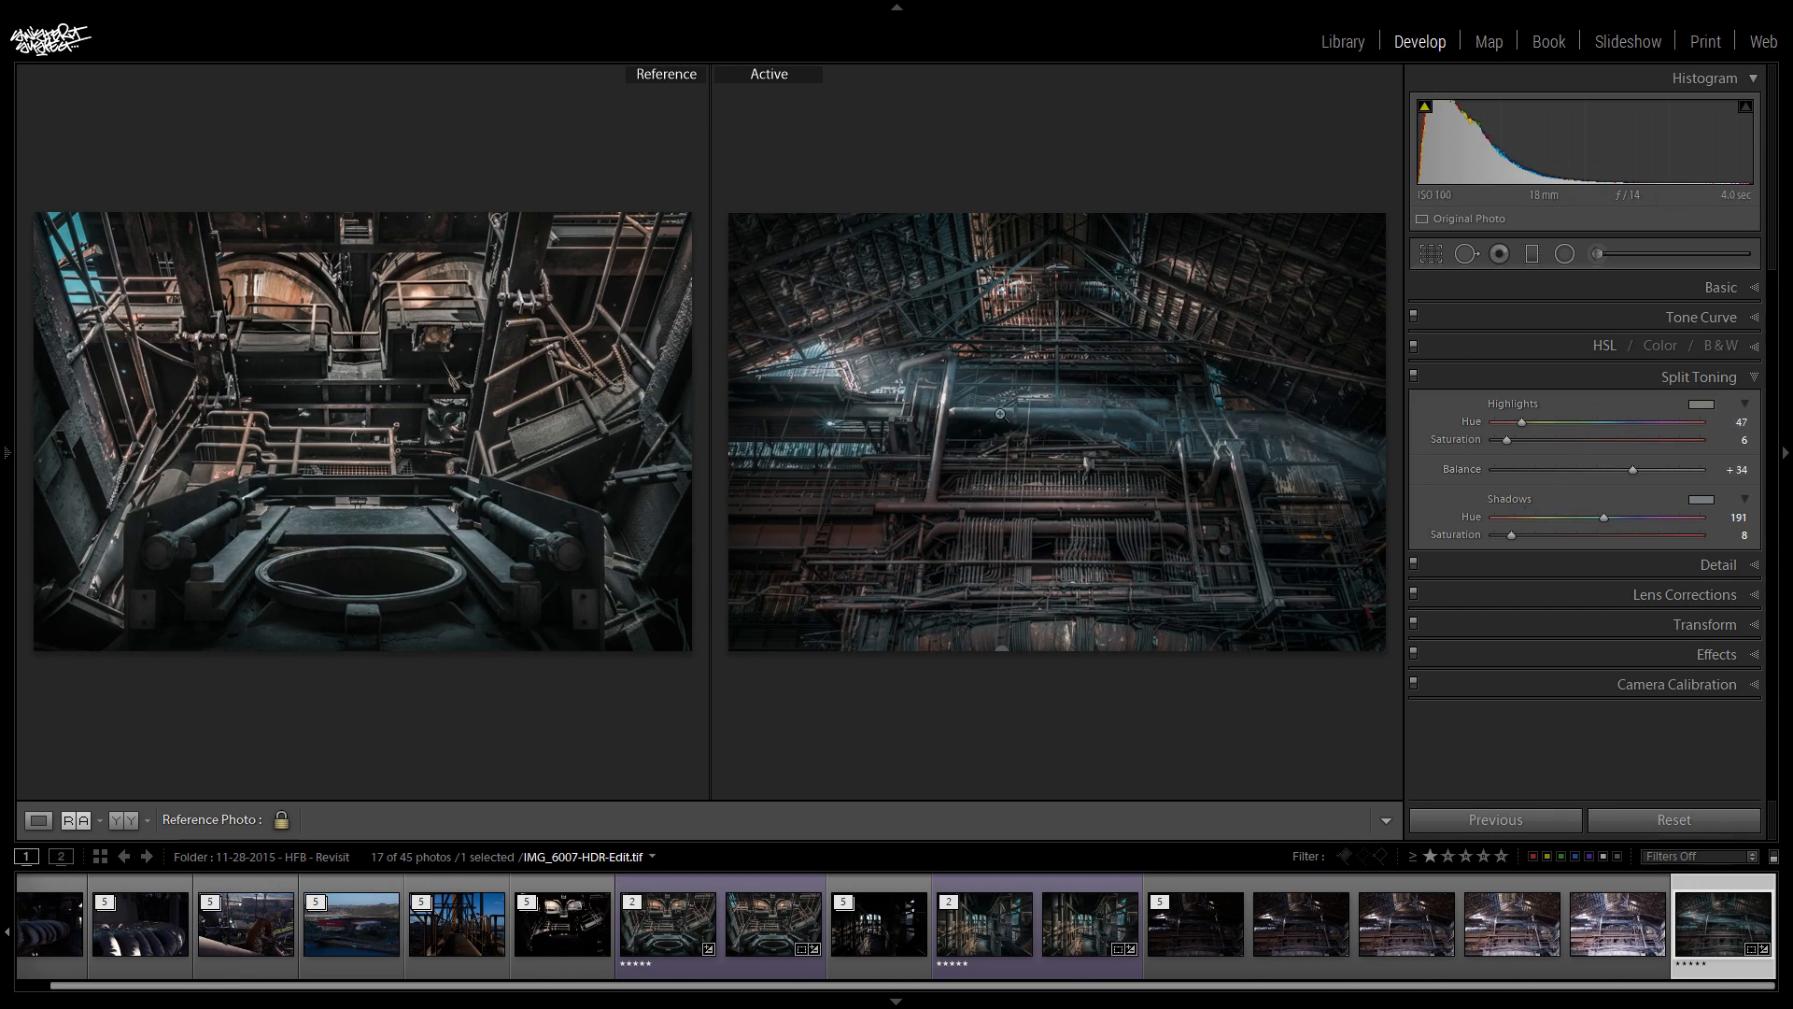
- Add a point in the lower quarter of the RGB tone curve and adjust the curve's black point
left_click(1688, 319)
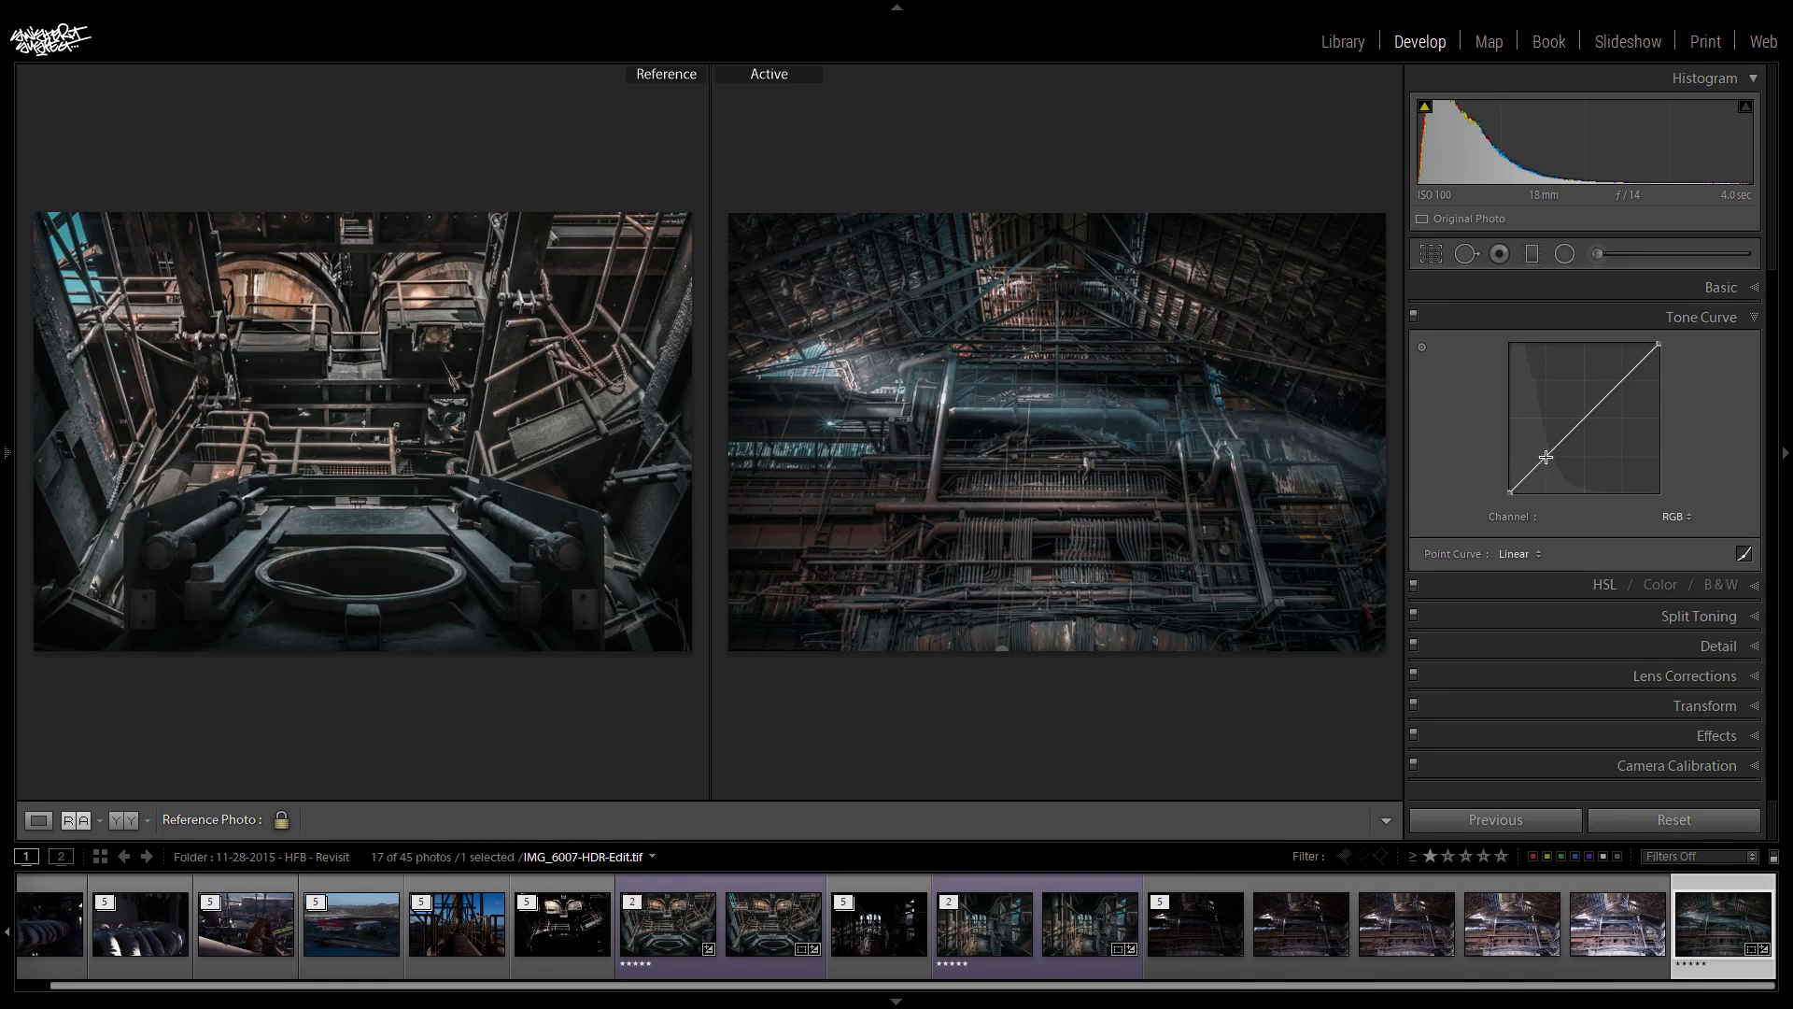
left_click_drag(1547, 458, 1546, 459)
left_click_drag(1508, 492, 1491, 497)
left_click(1698, 319)
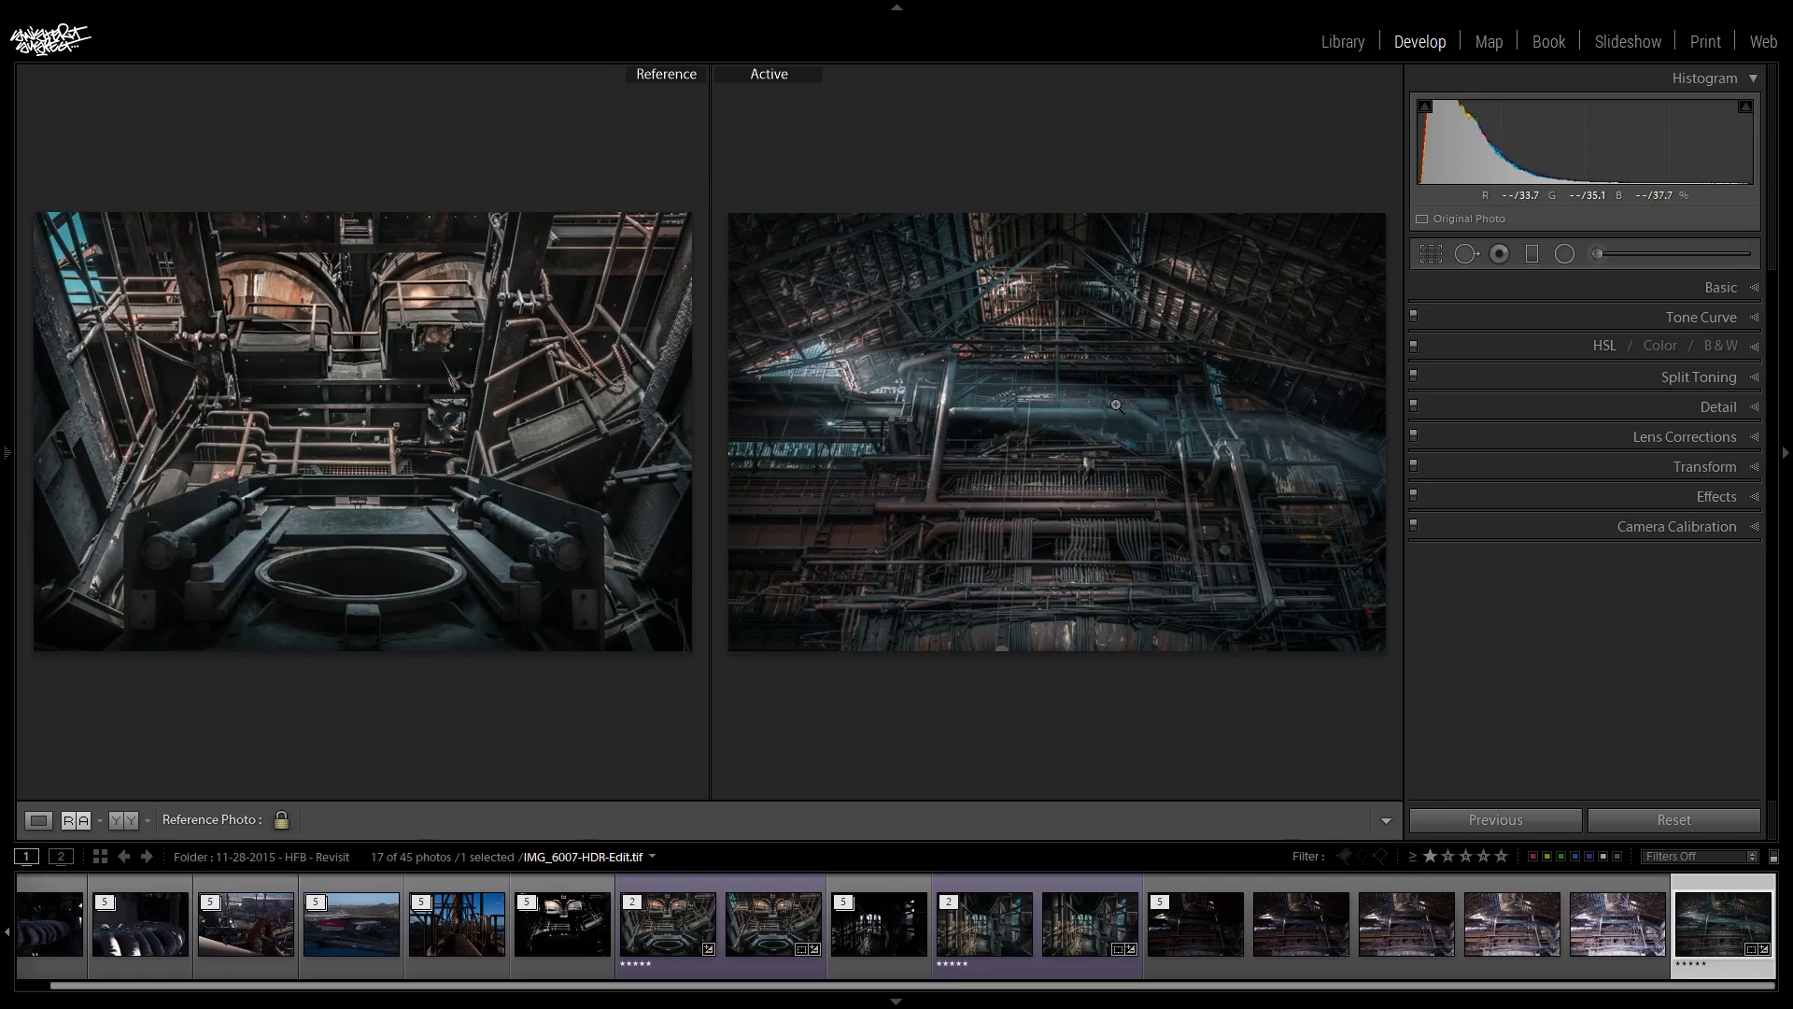
- Set Dehaze to -5 on the two existing graduated filters crossing the middle and upper part of the machinery
left_click(1532, 254)
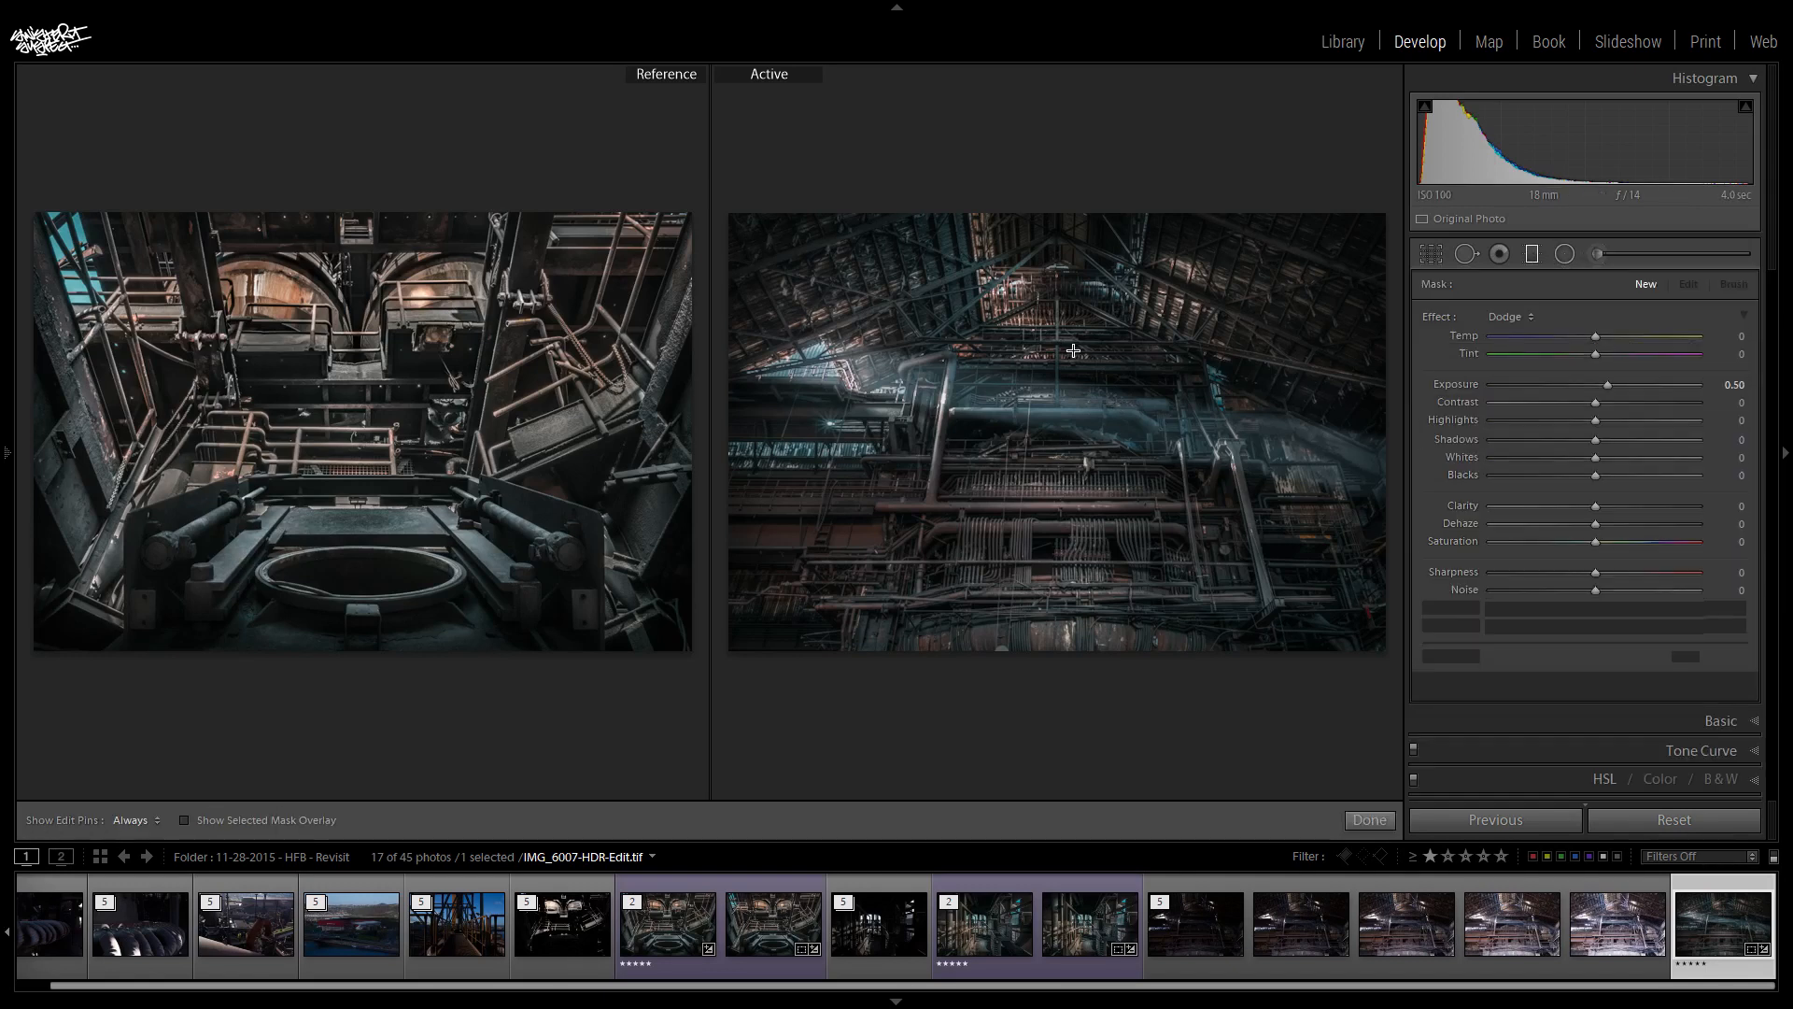
left_click(1009, 421)
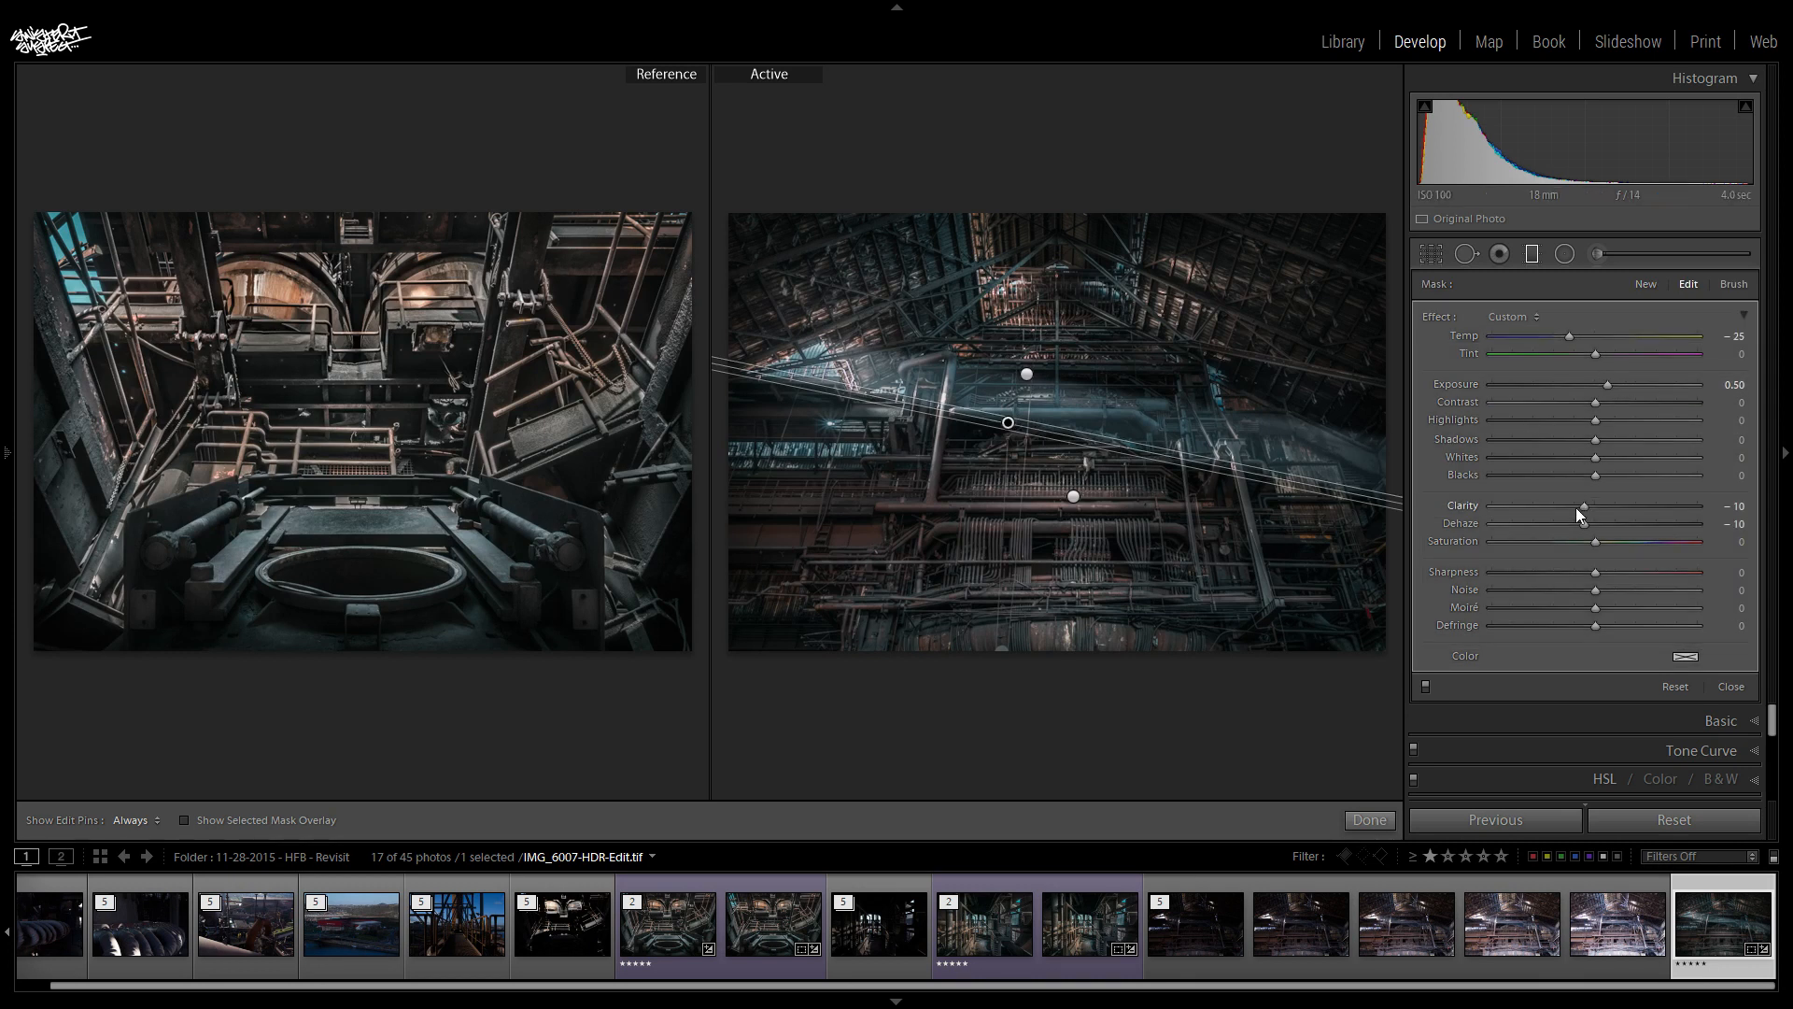
left_click(1737, 525)
key("Return")
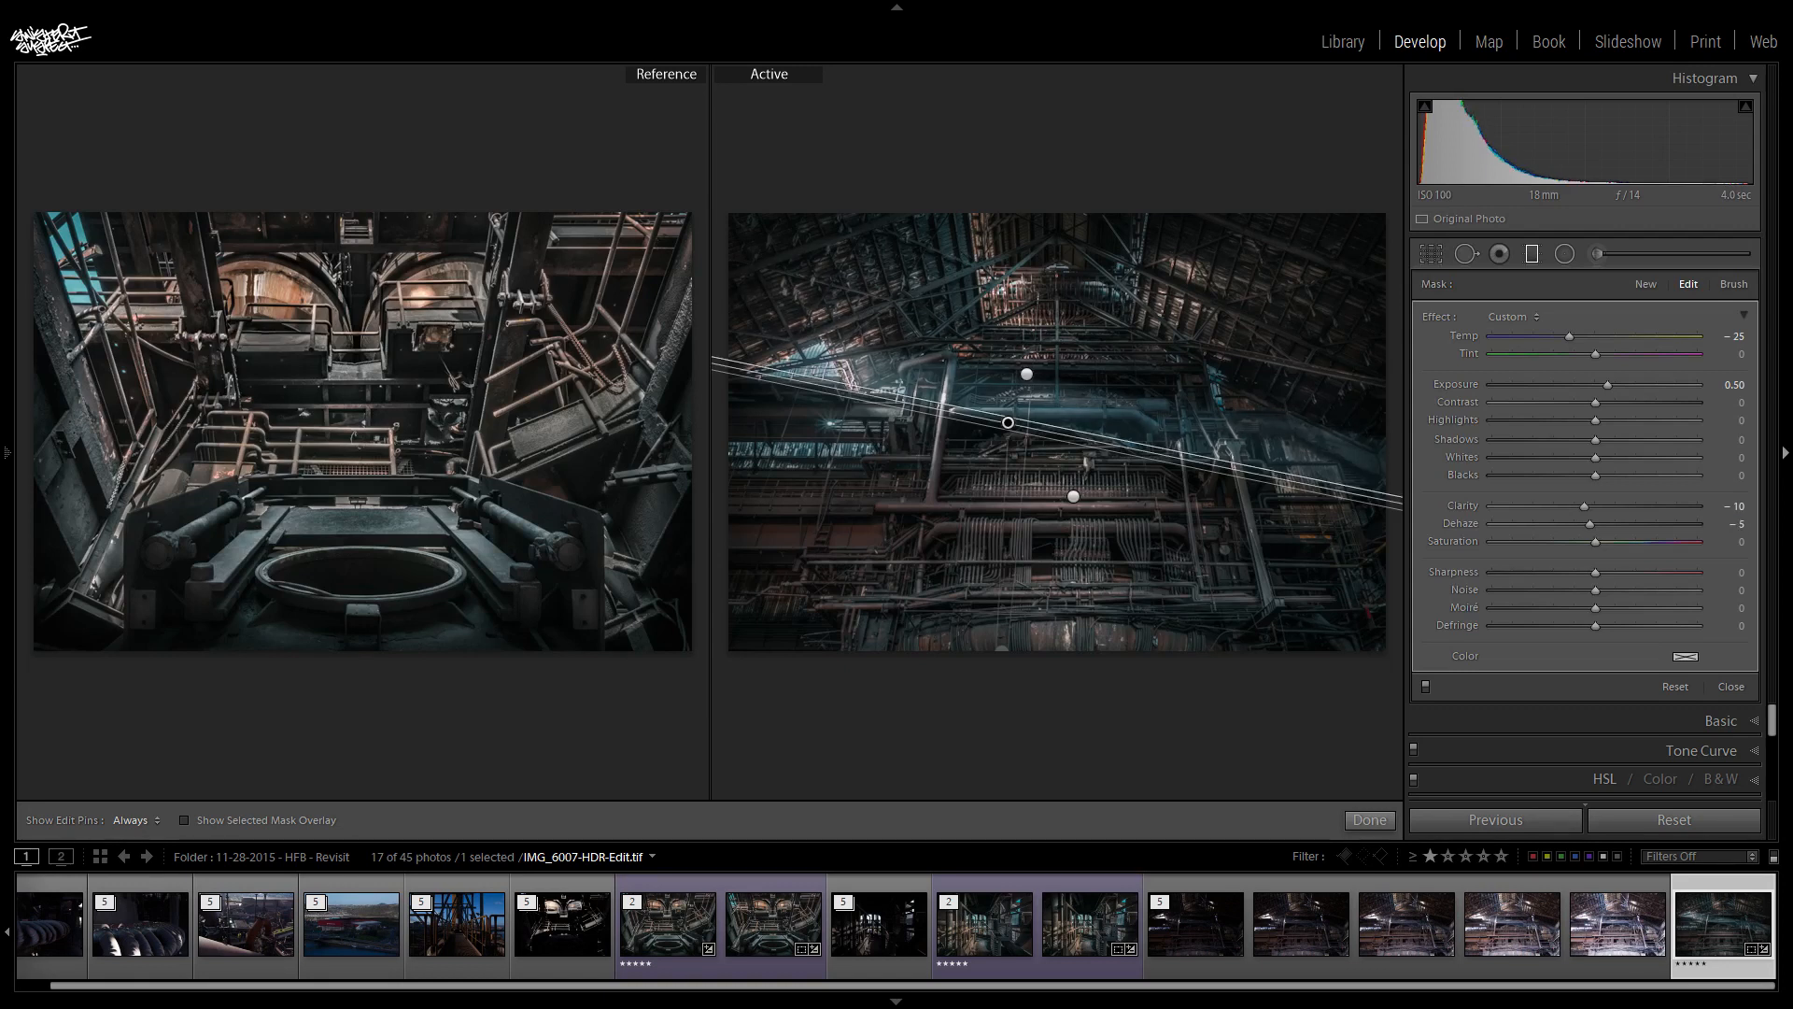
left_click(1026, 374)
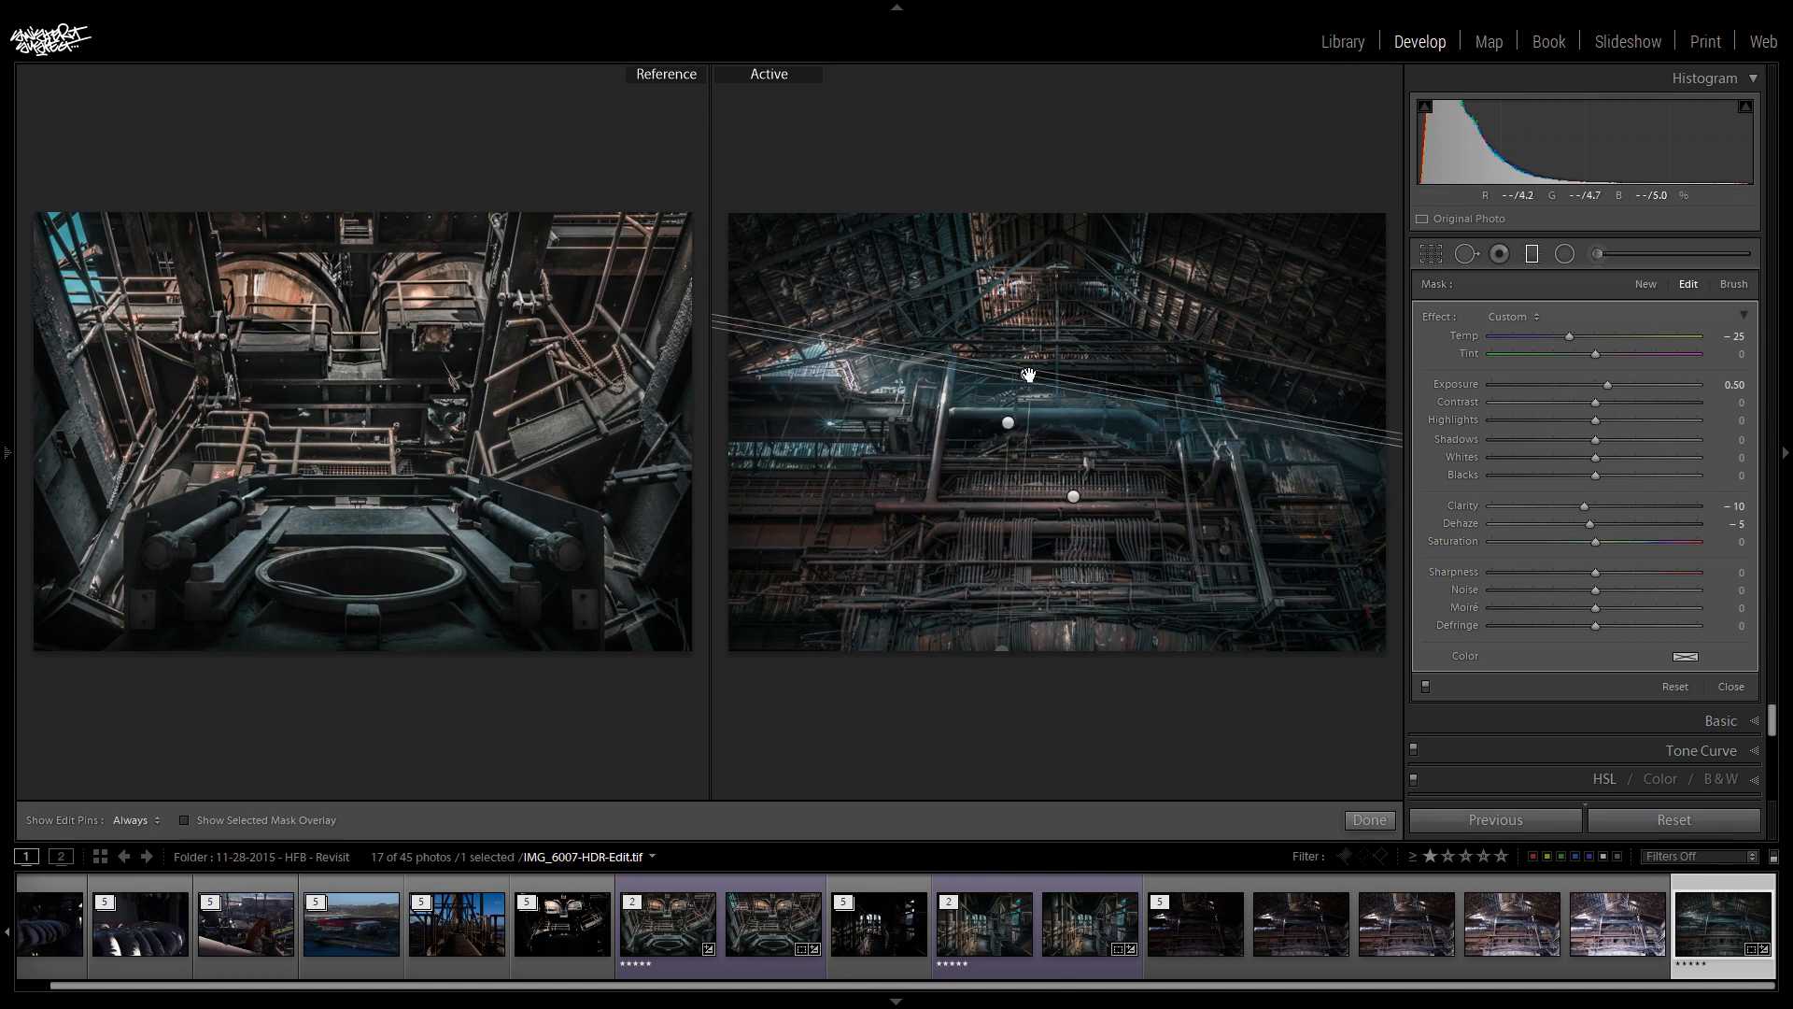
left_click(1738, 524)
key("Return")
left_click(1534, 252)
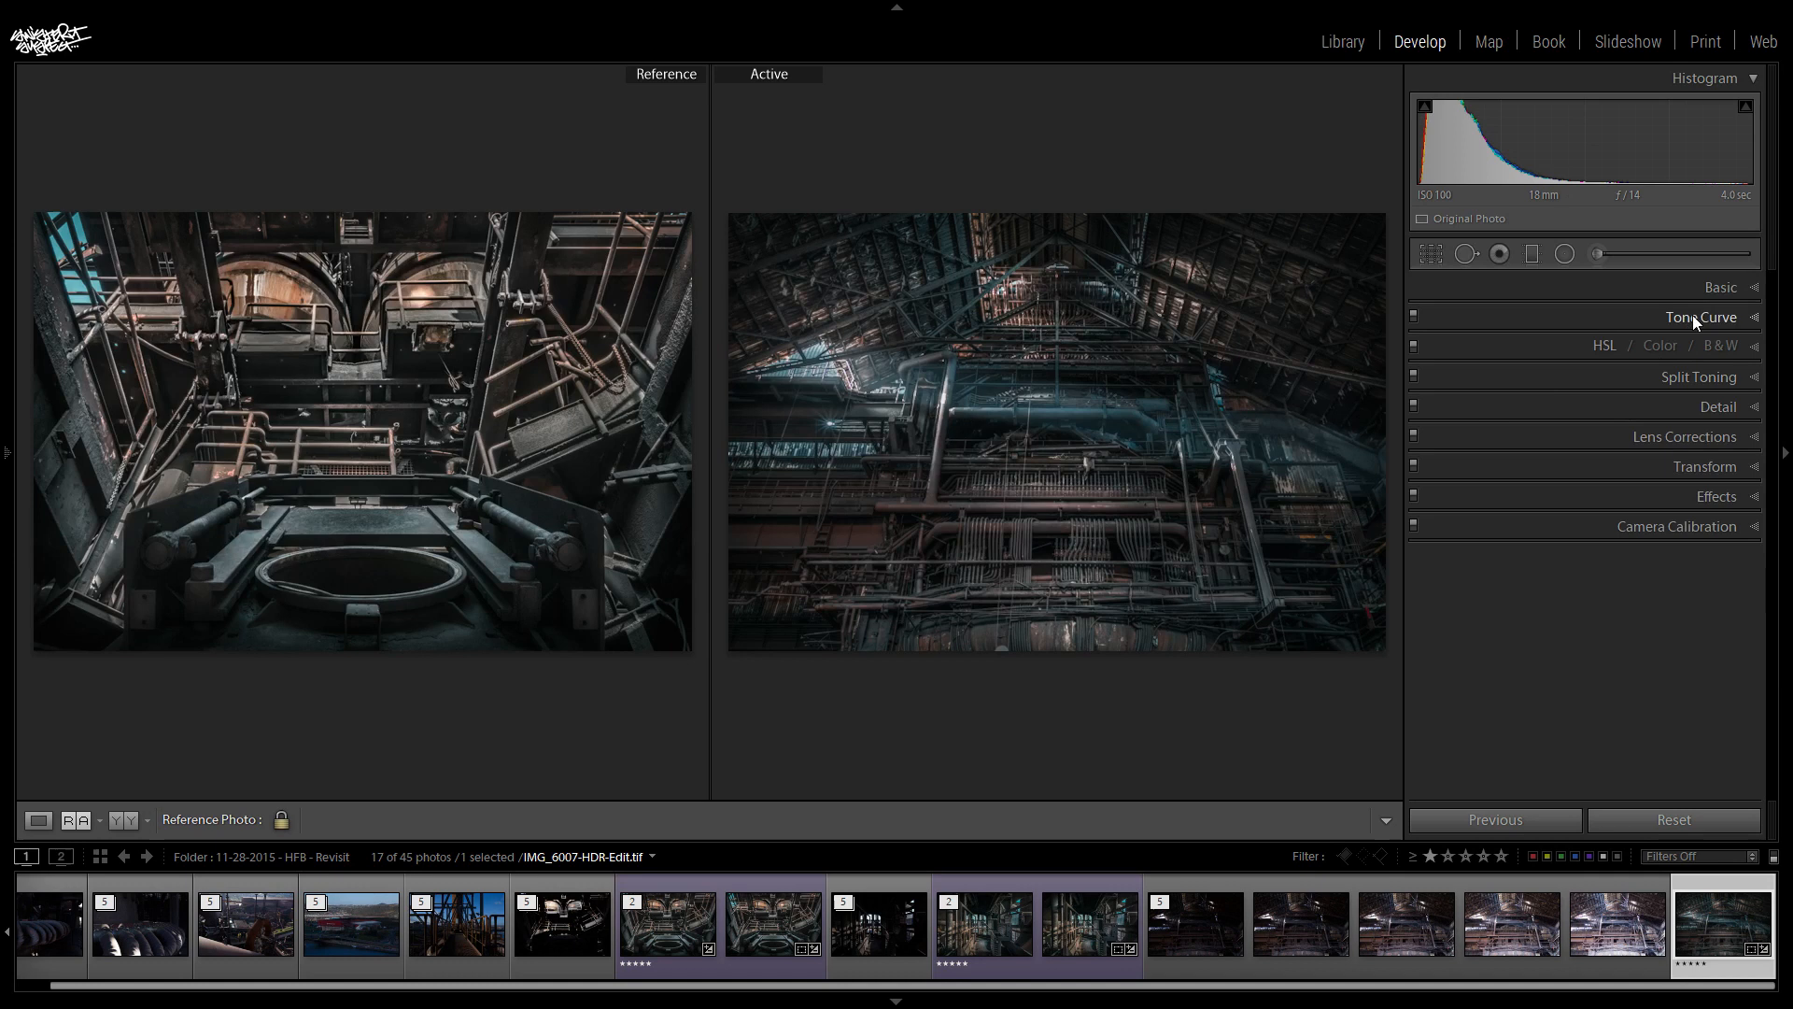
- Return to the single-photo view and prepare a new adjustment brush with exposure 0.00, clarity 40 and size 8
left_click(1598, 254)
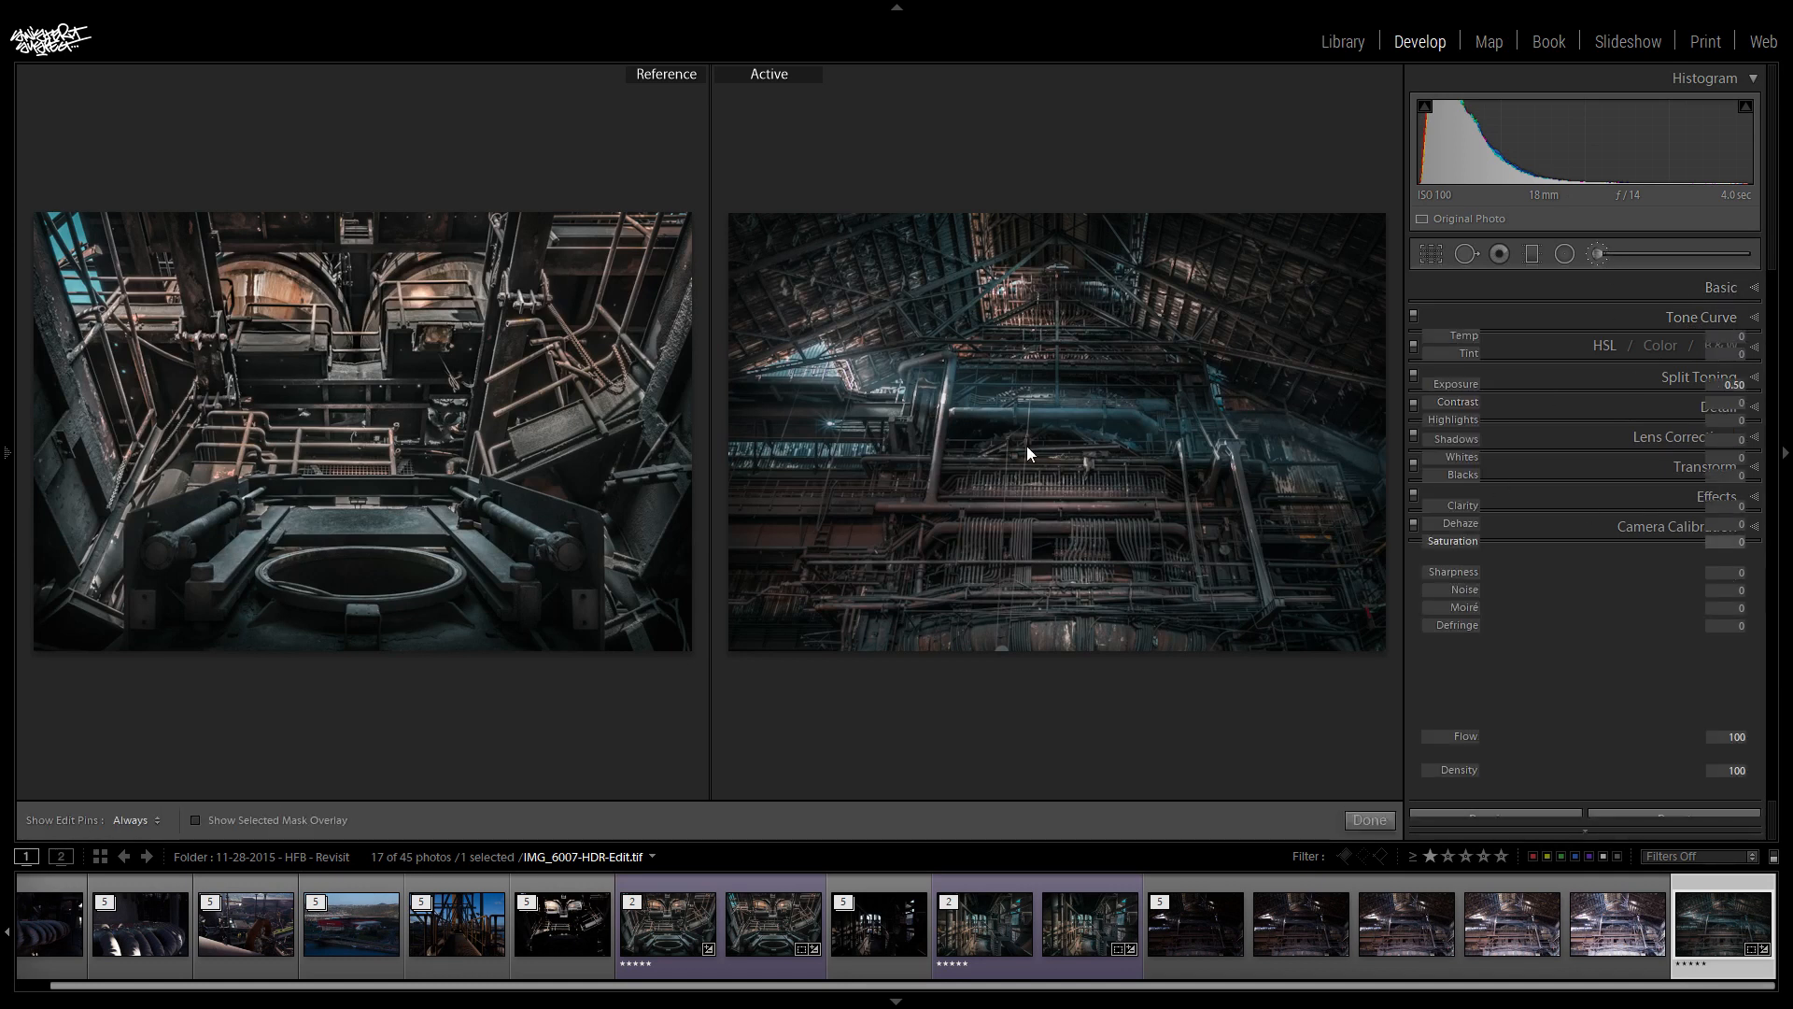
double_click(1601, 381)
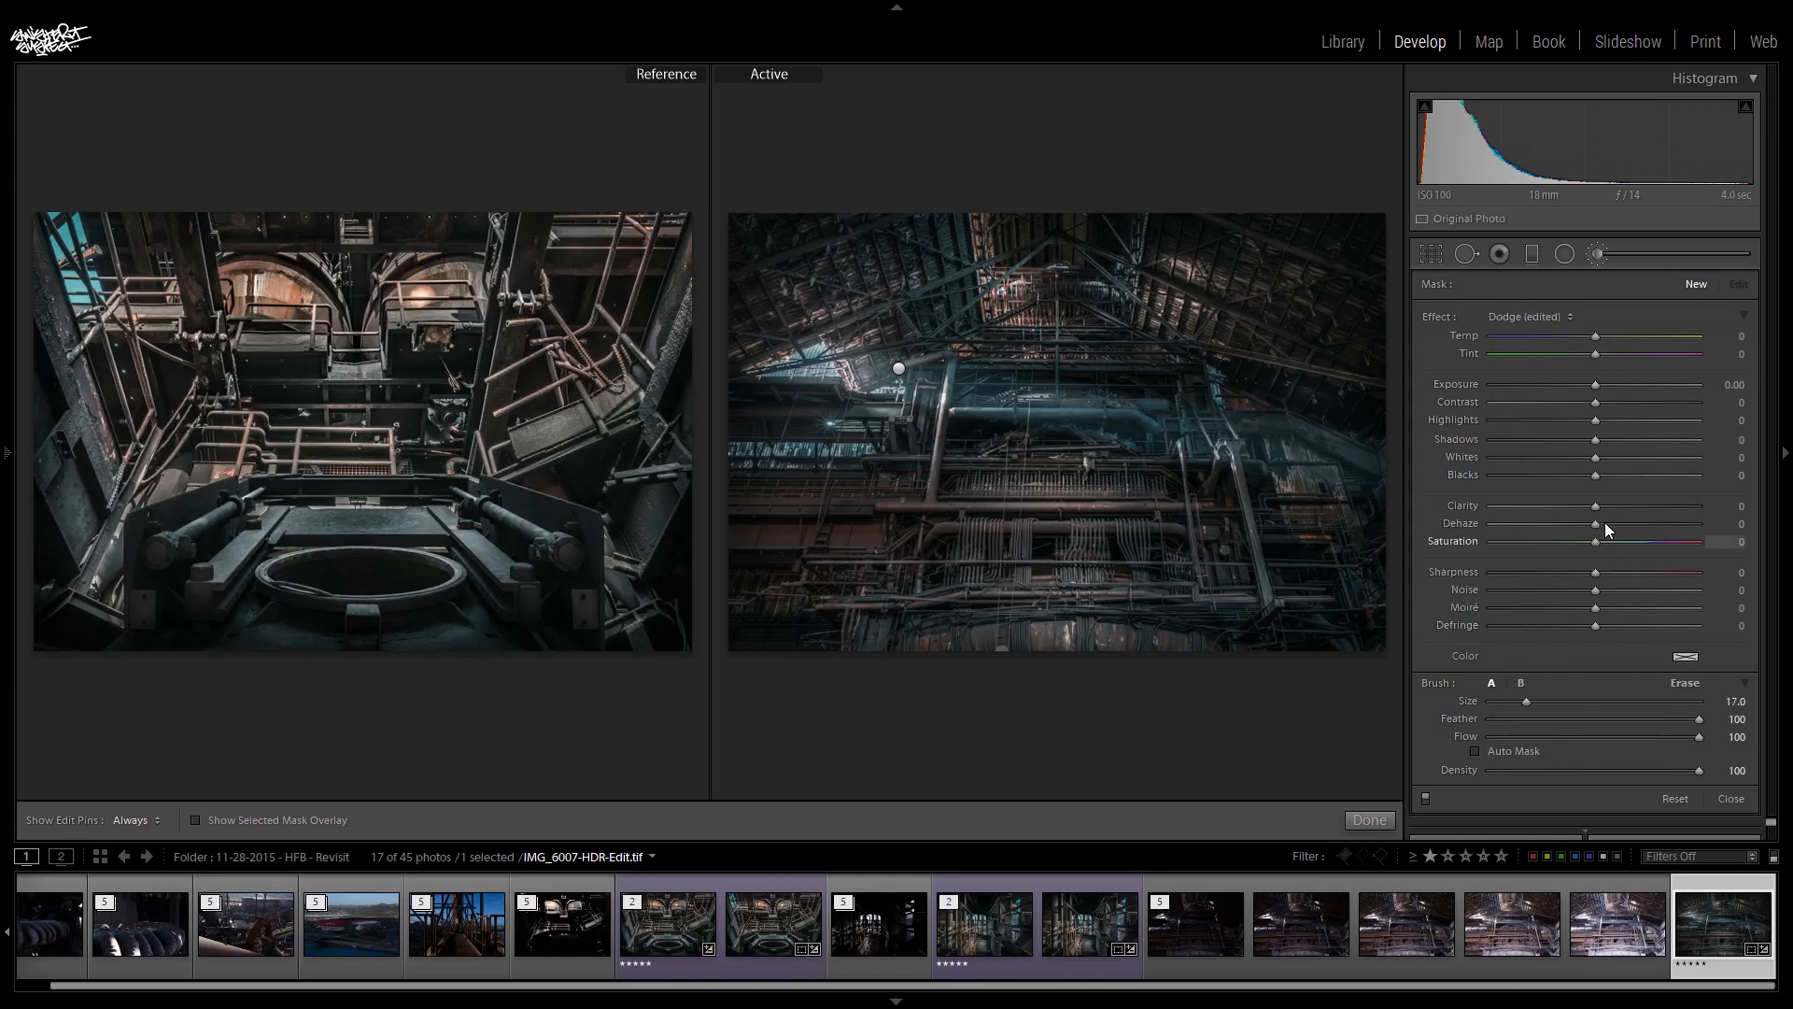
left_click_drag(1597, 506, 1613, 509)
left_click(1365, 821)
left_click(39, 823)
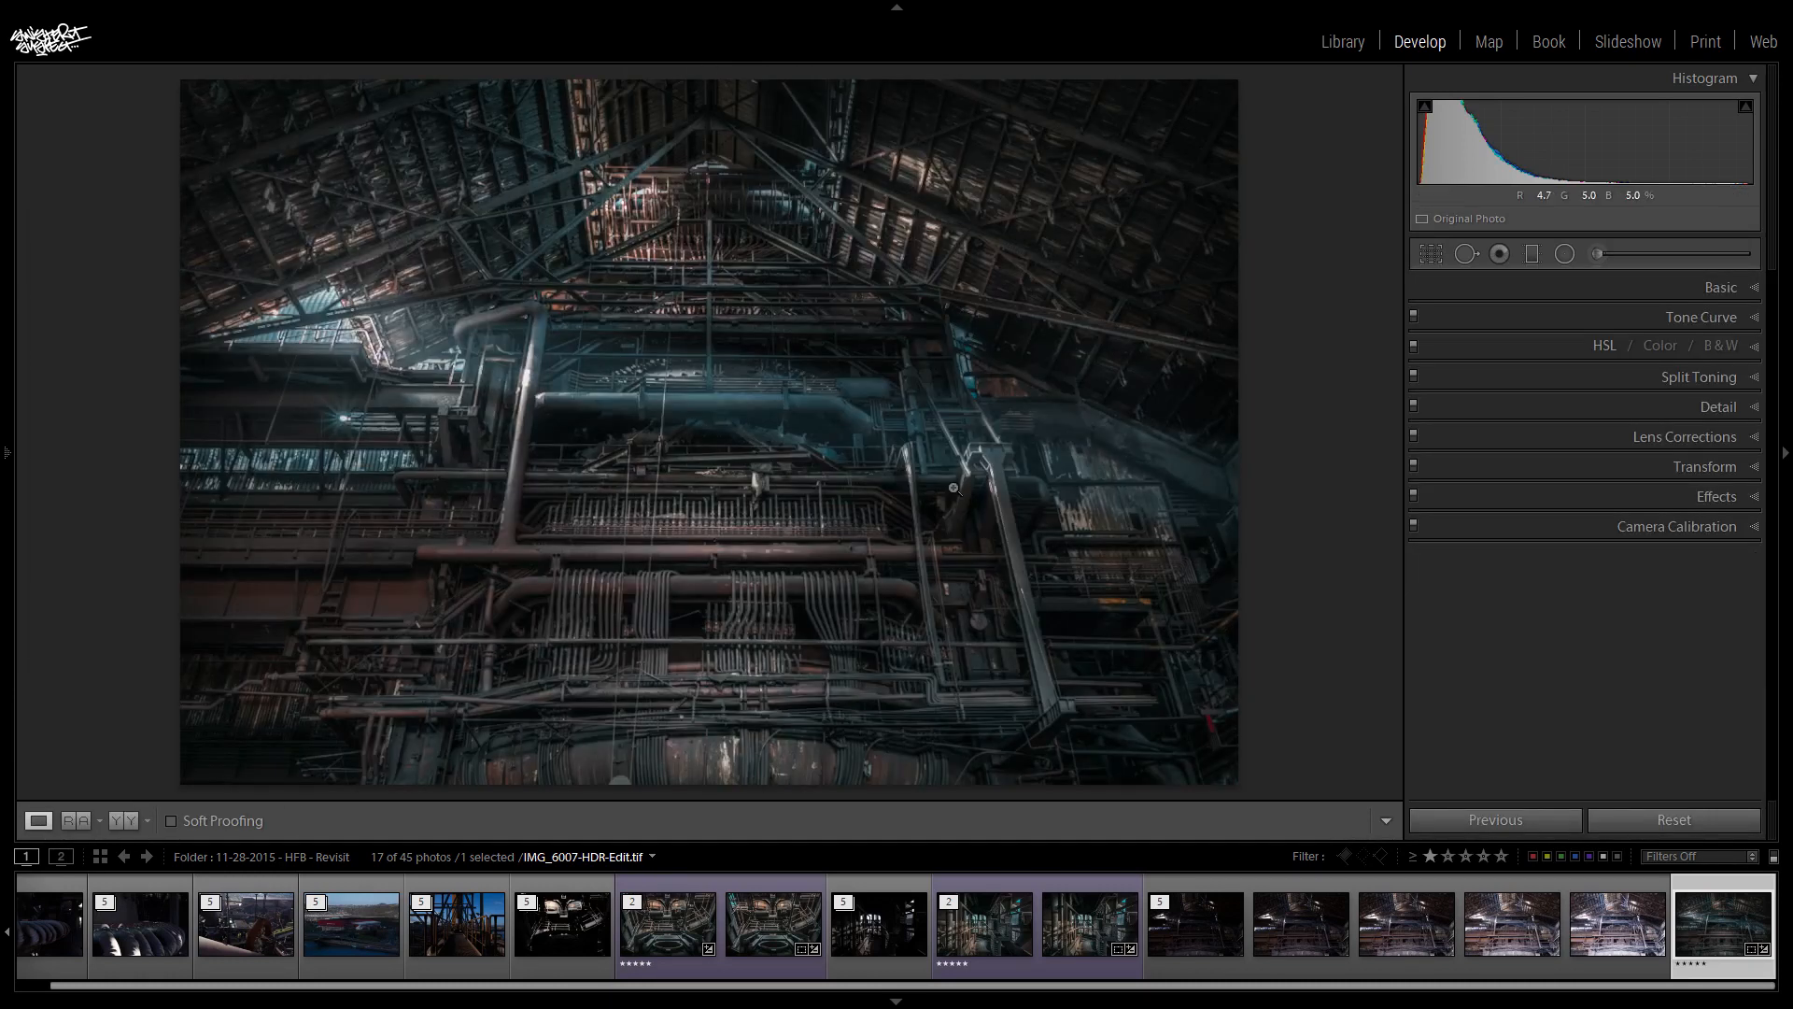
left_click(1595, 258)
scroll(659, 526, "down", 5)
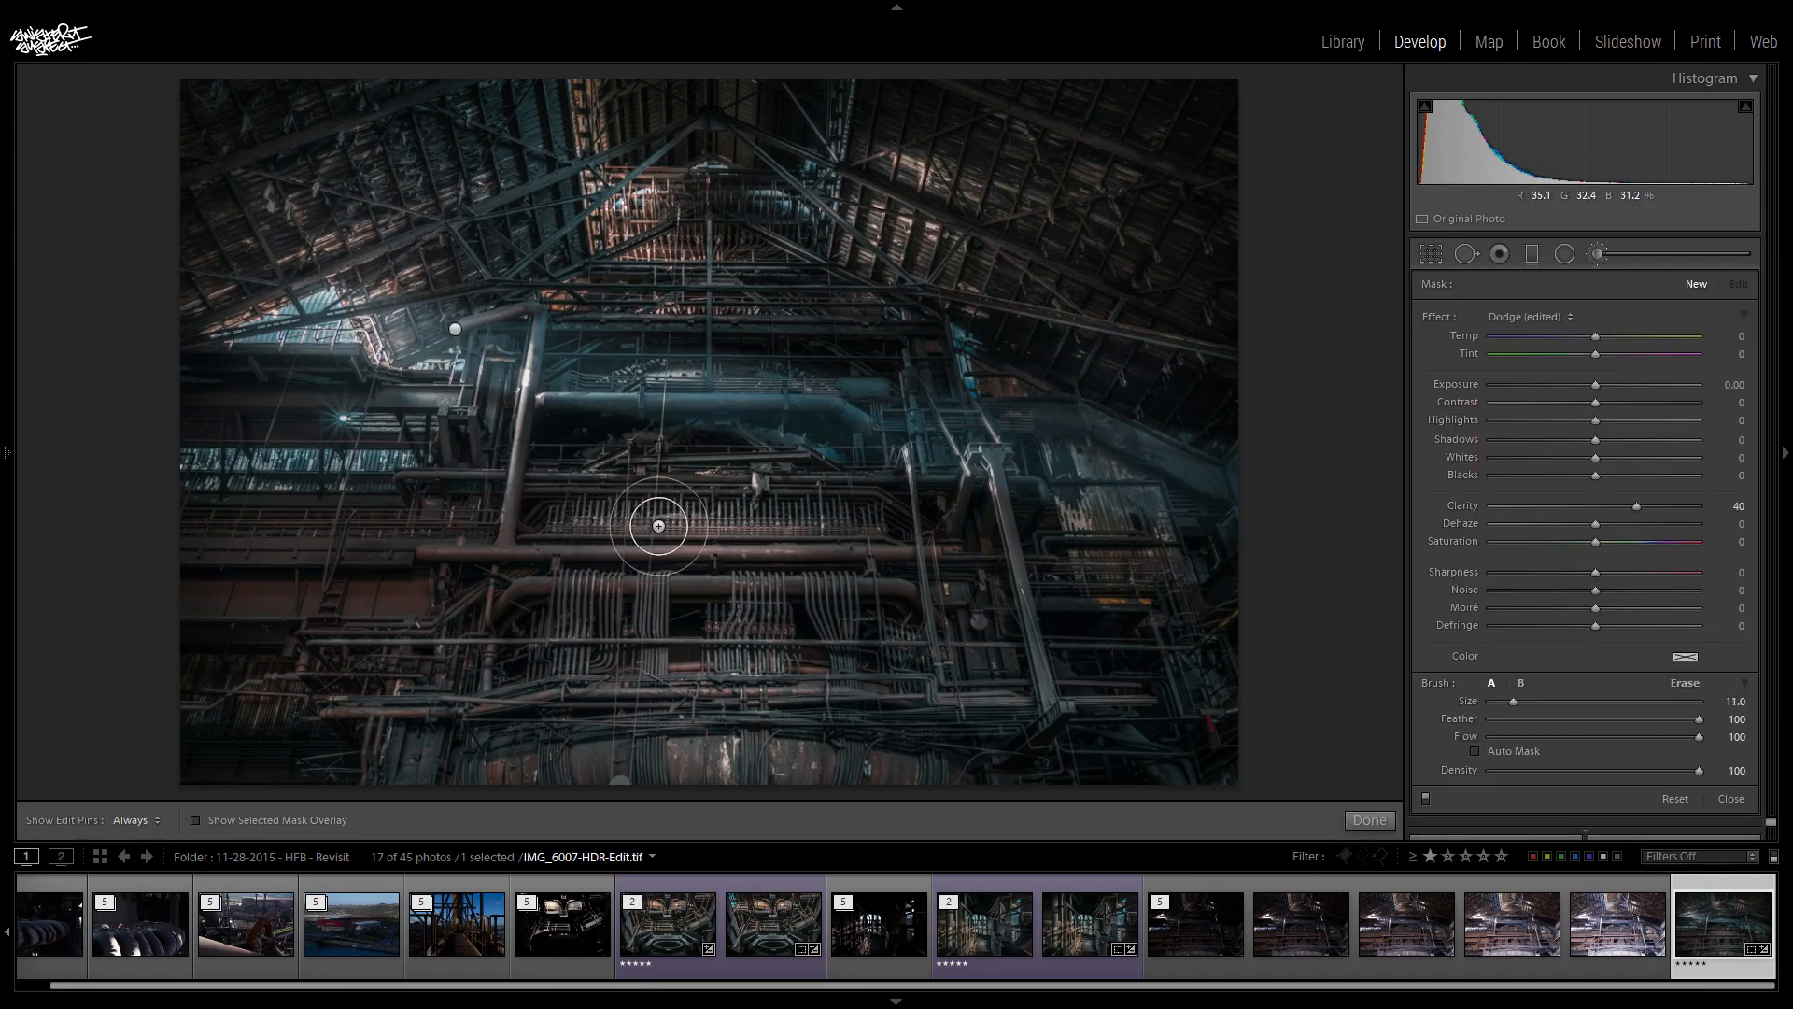
scroll(573, 612, "down", 1)
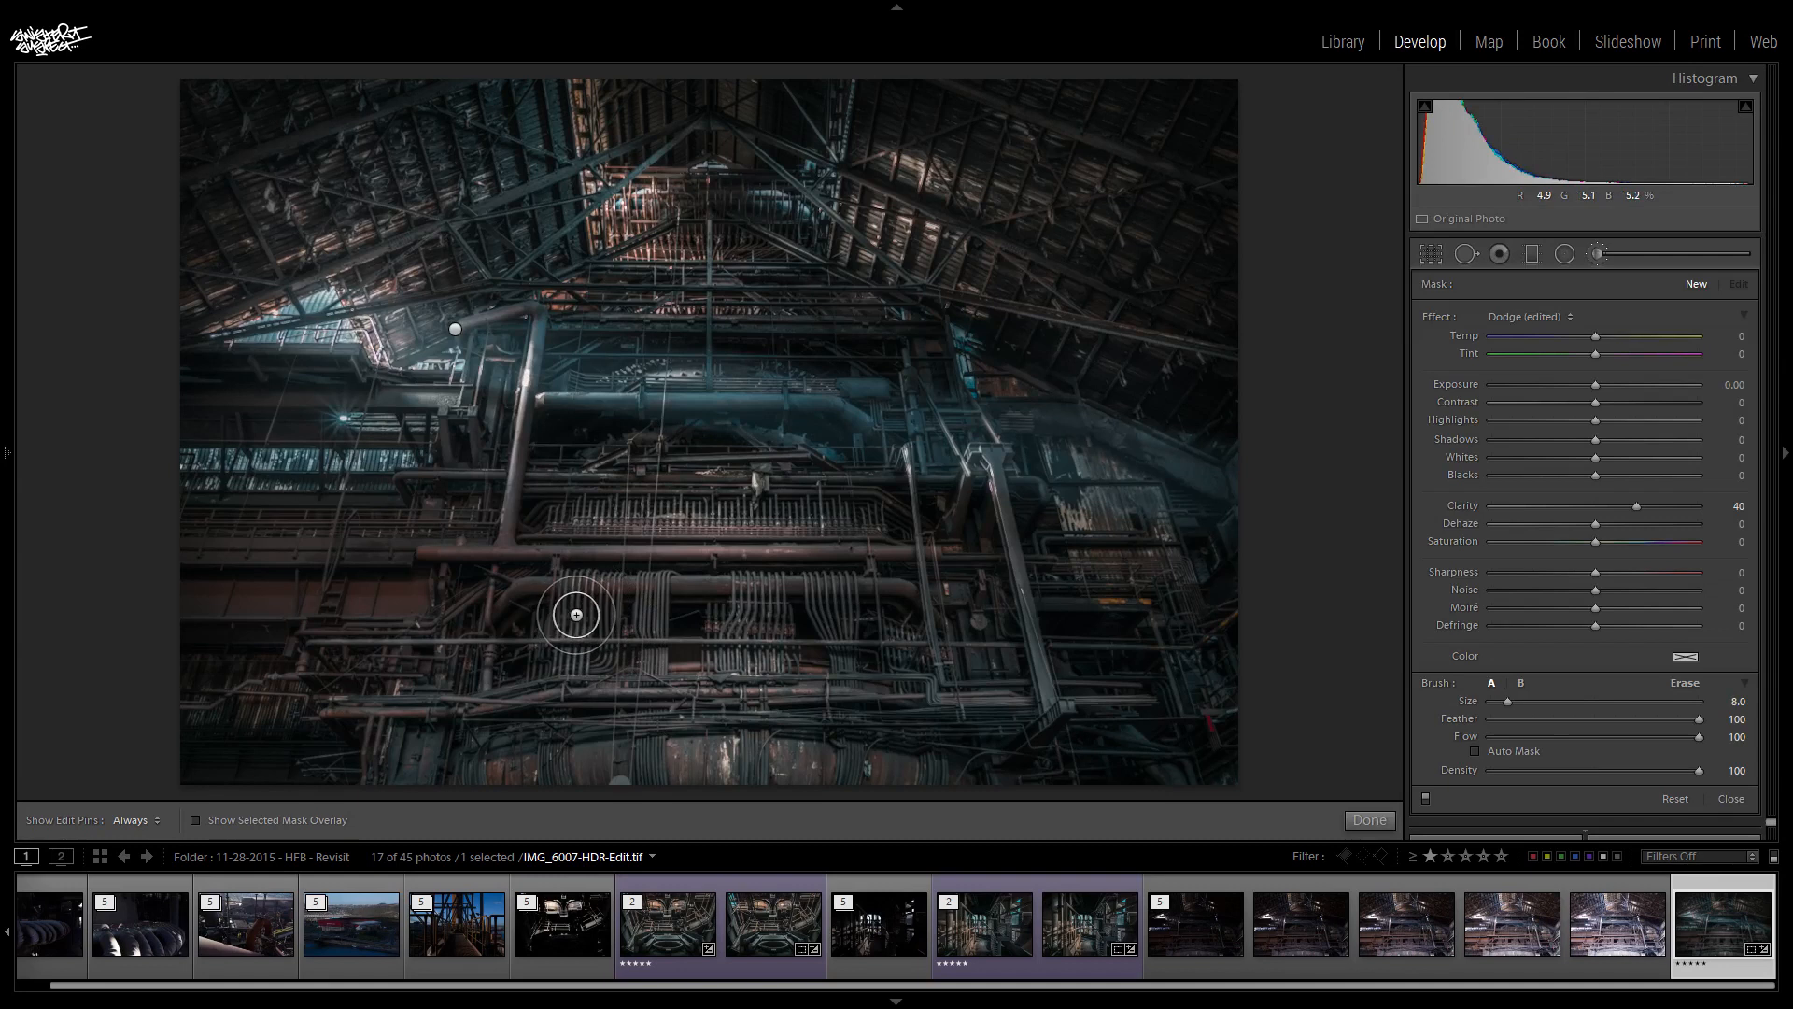
- Paint the clarity brush over the pipes and cable bundles in the lower half of the photo
mouse_move(336, 654)
left_mouse_down()
mouse_move(466, 650)
mouse_move(504, 717)
left_mouse_up()
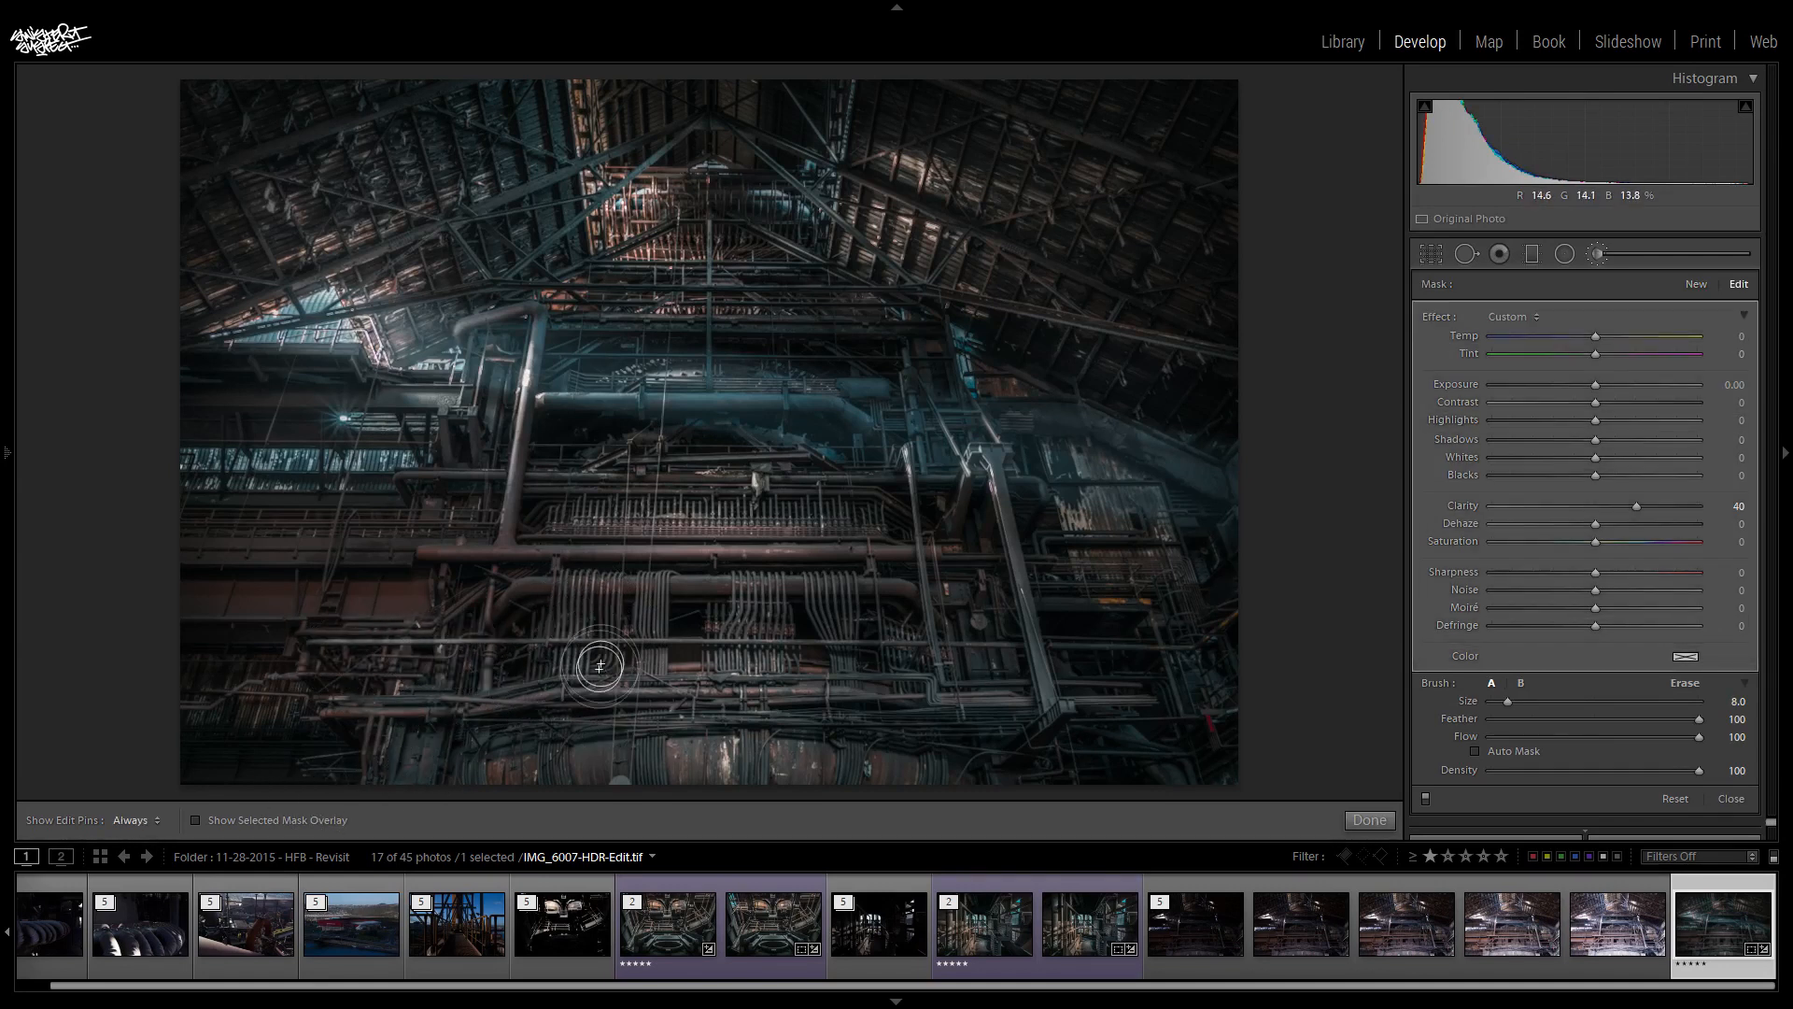
key("h")
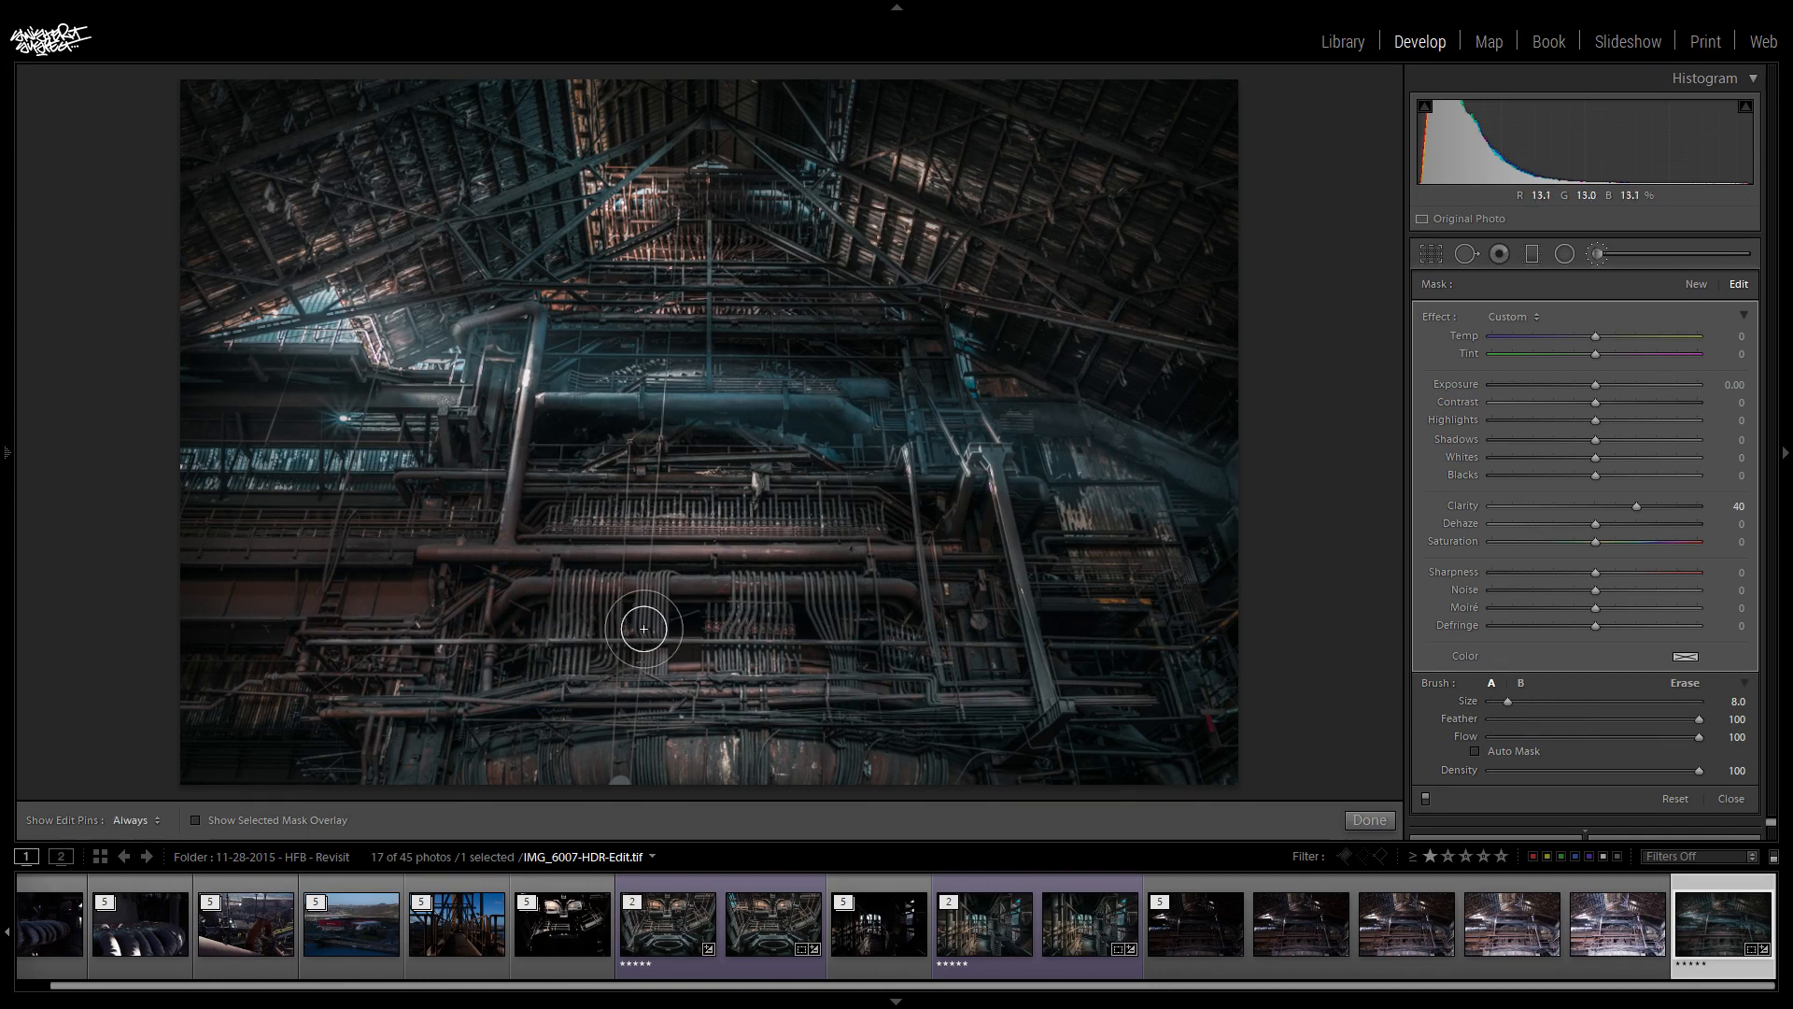
key("h")
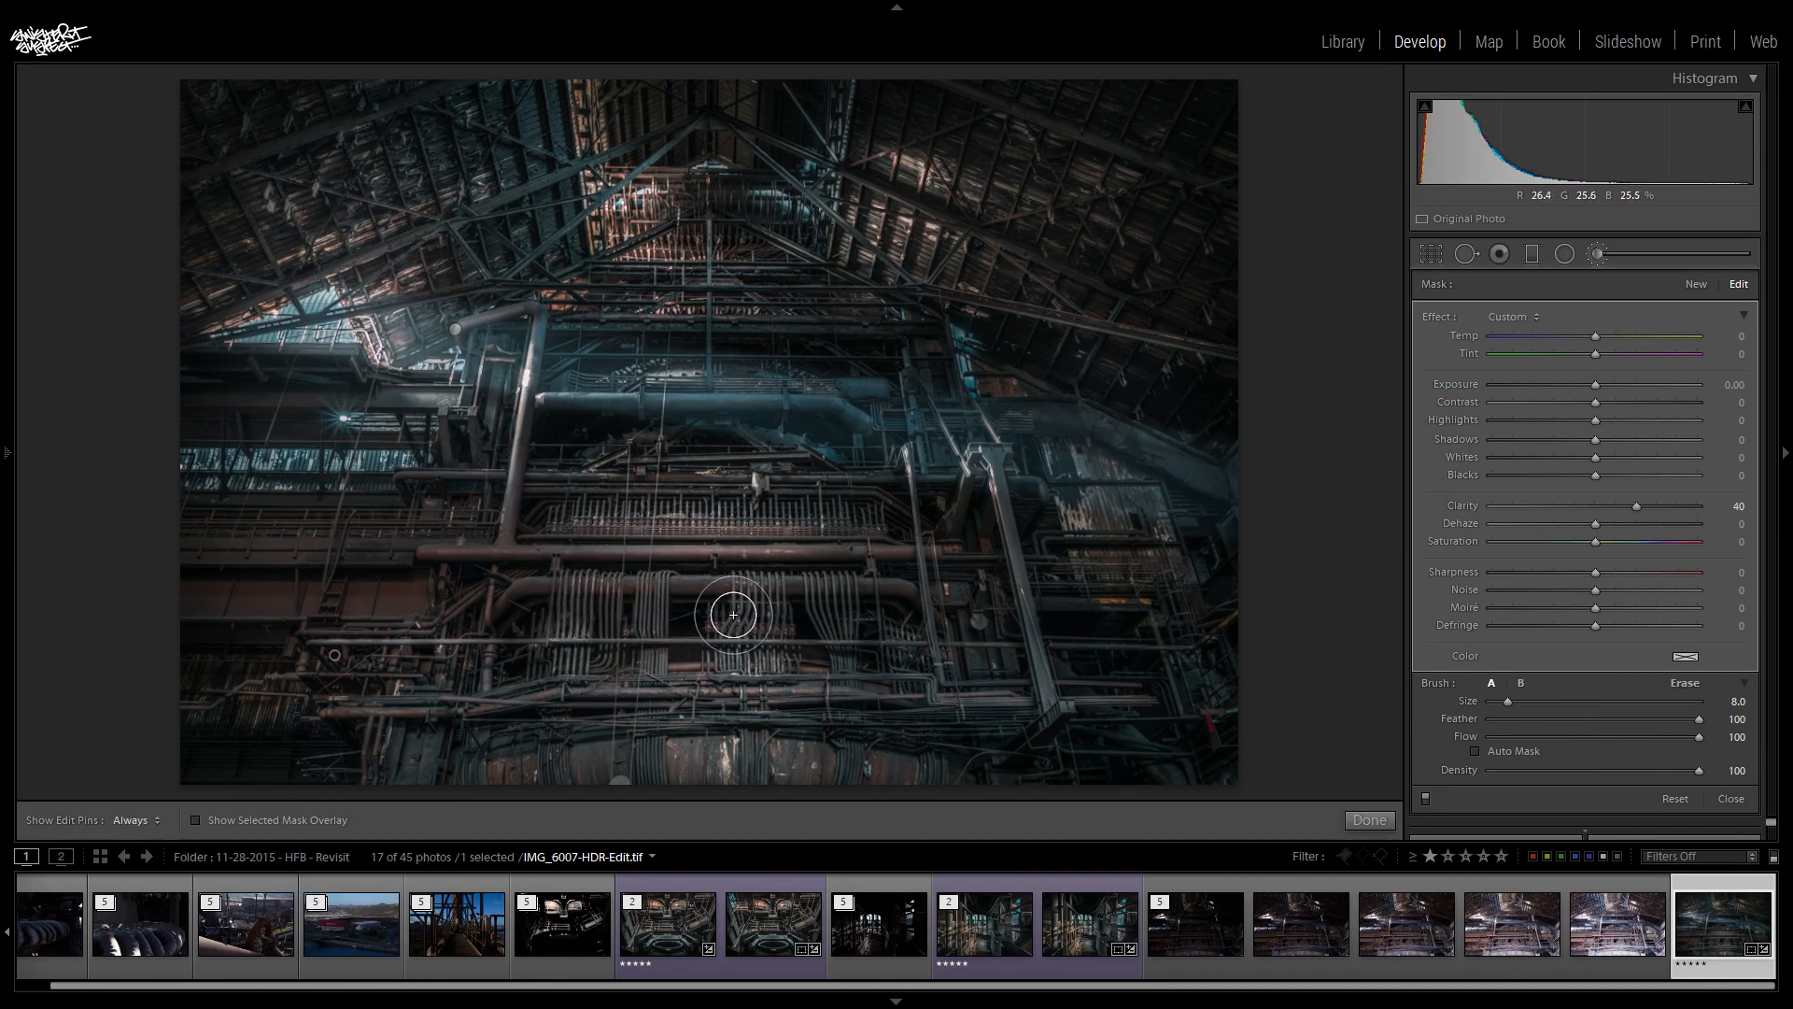
key("h")
key("h")
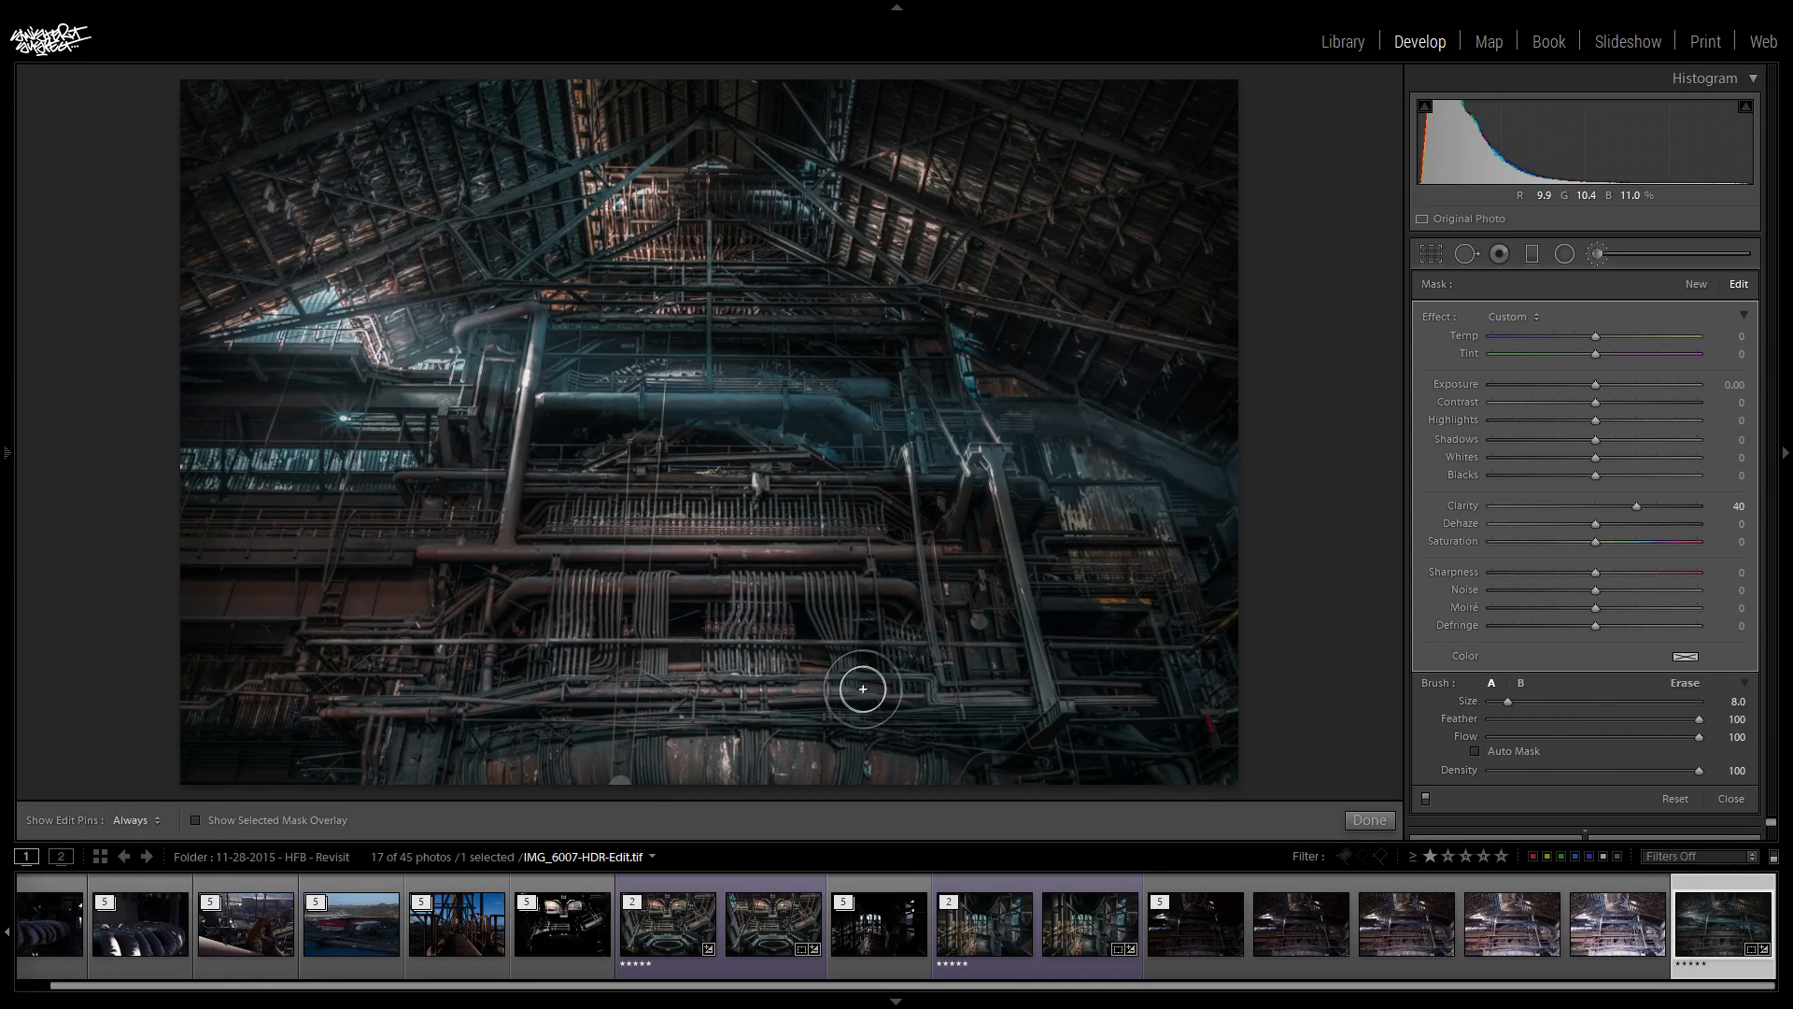
key("h")
key("h")
key("h")
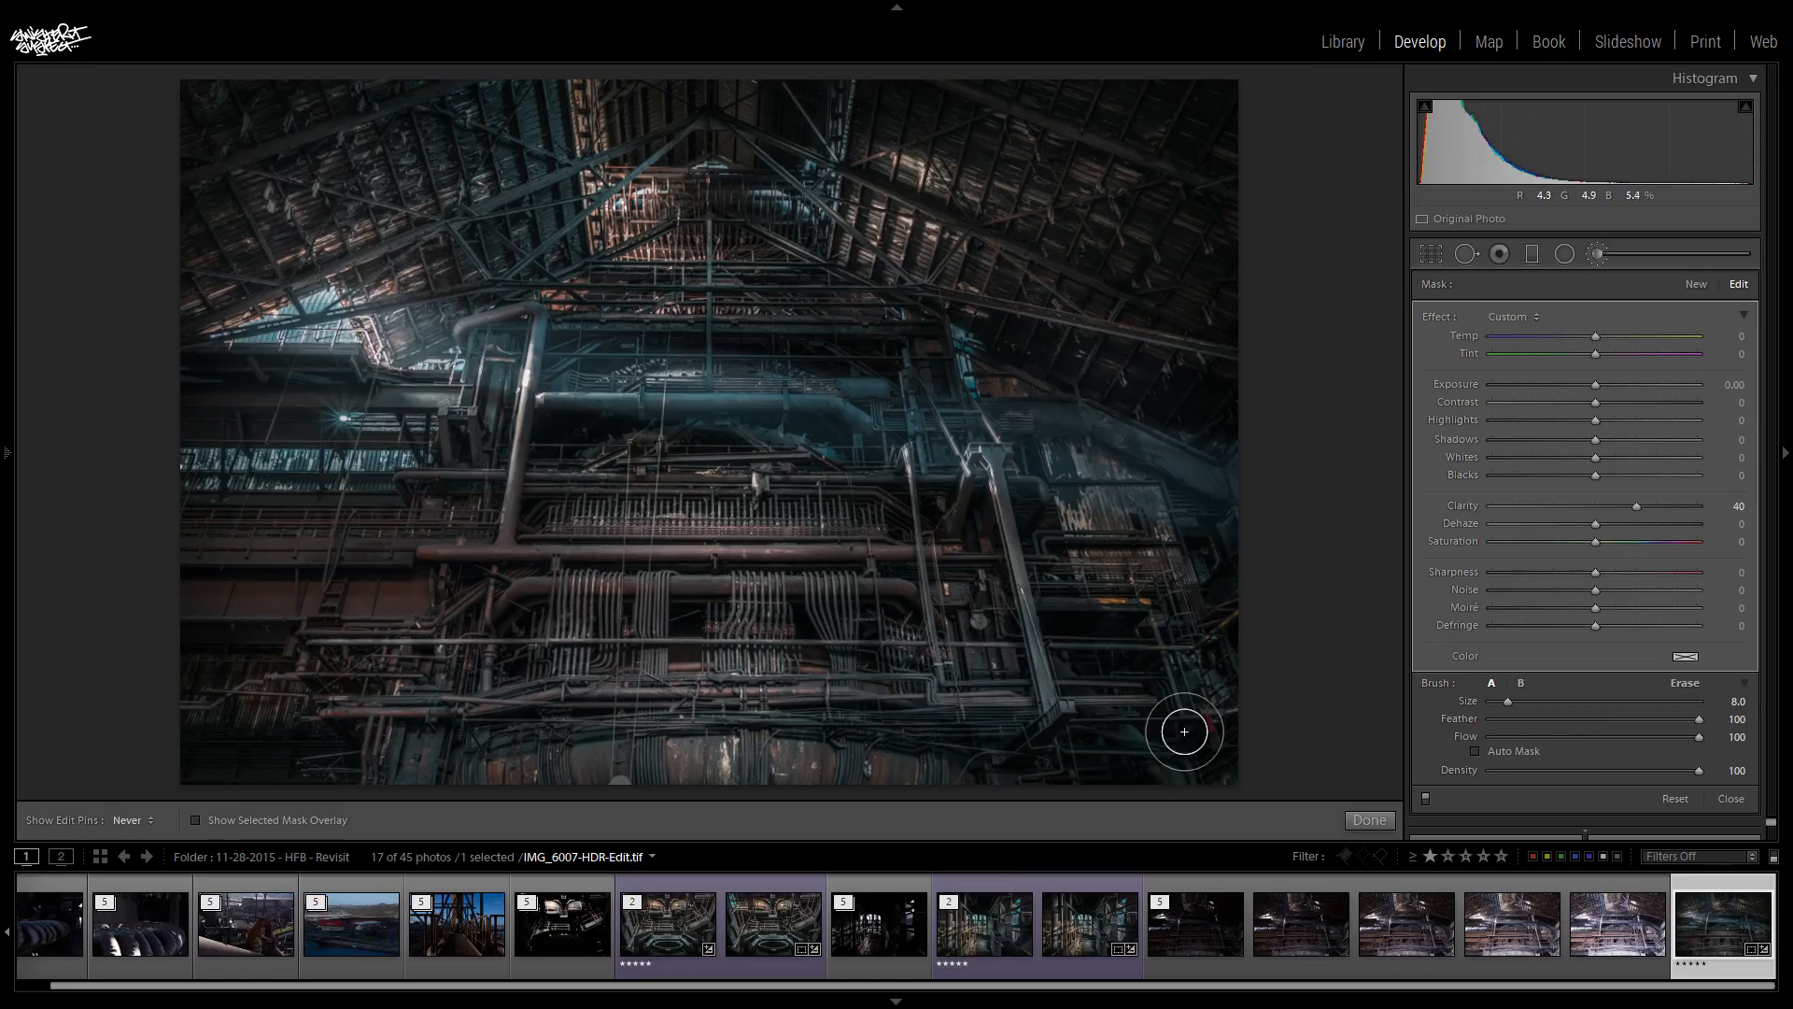
key("h")
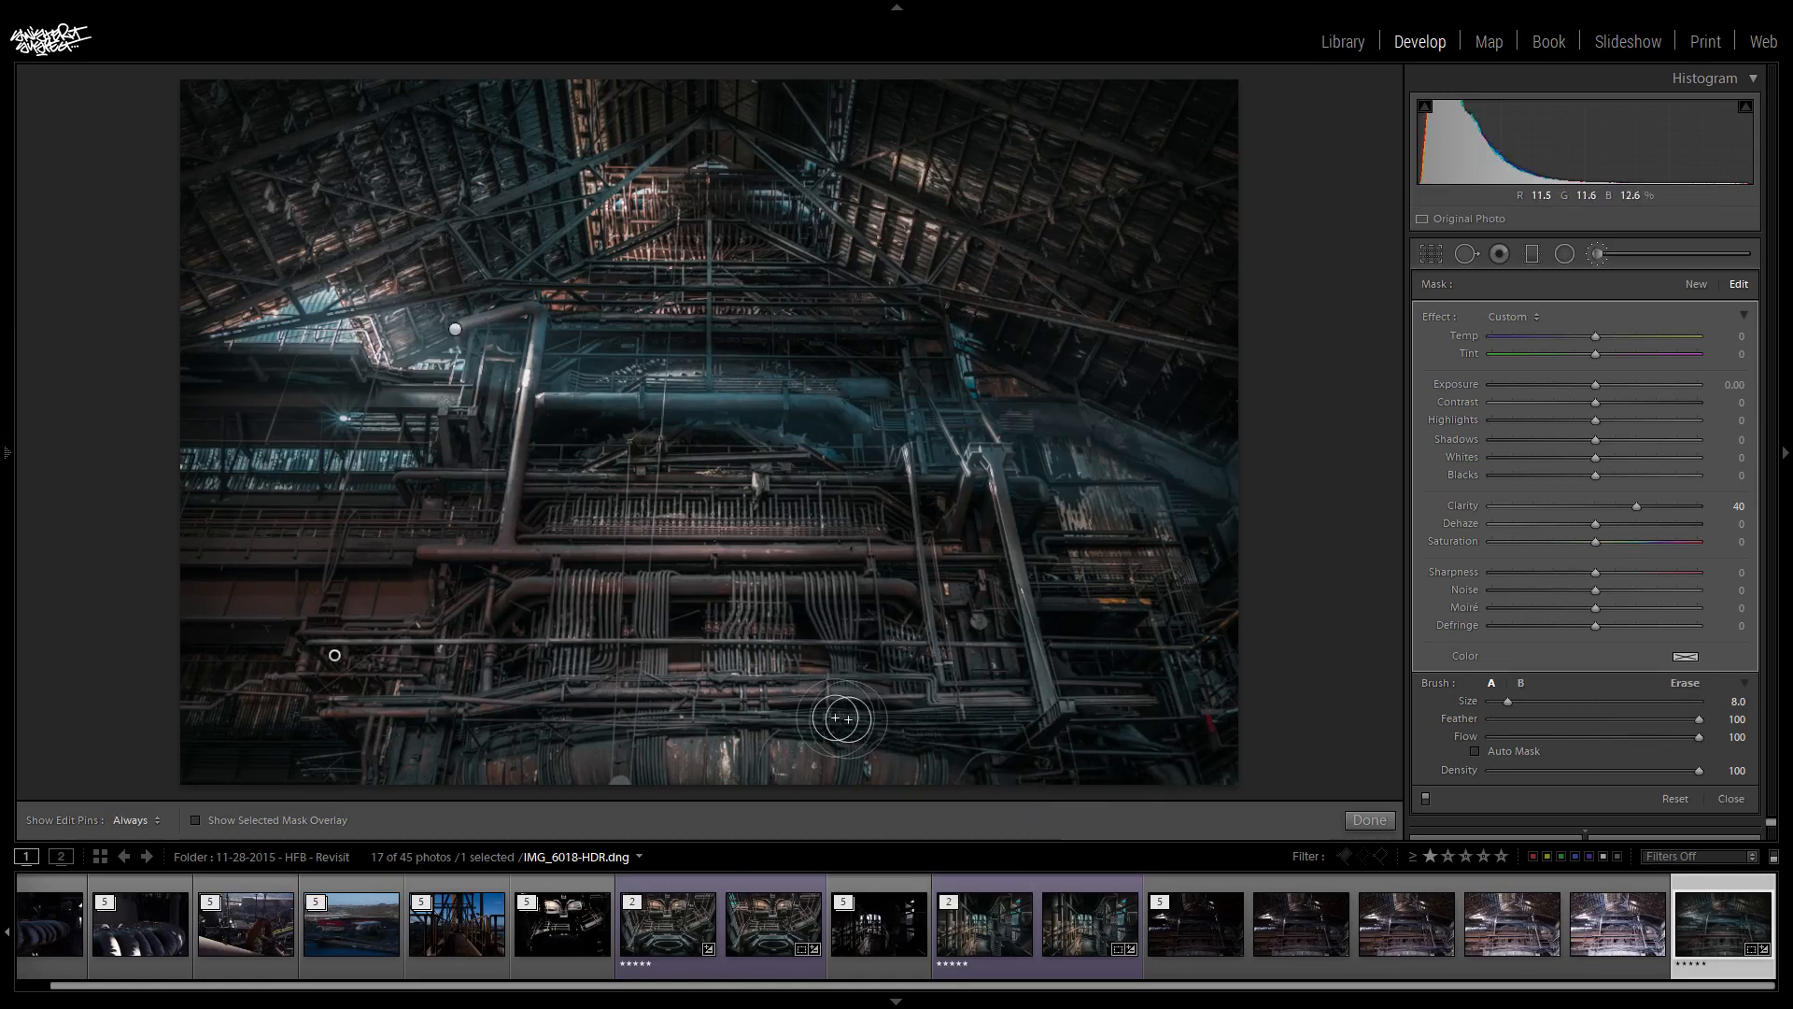
key("h")
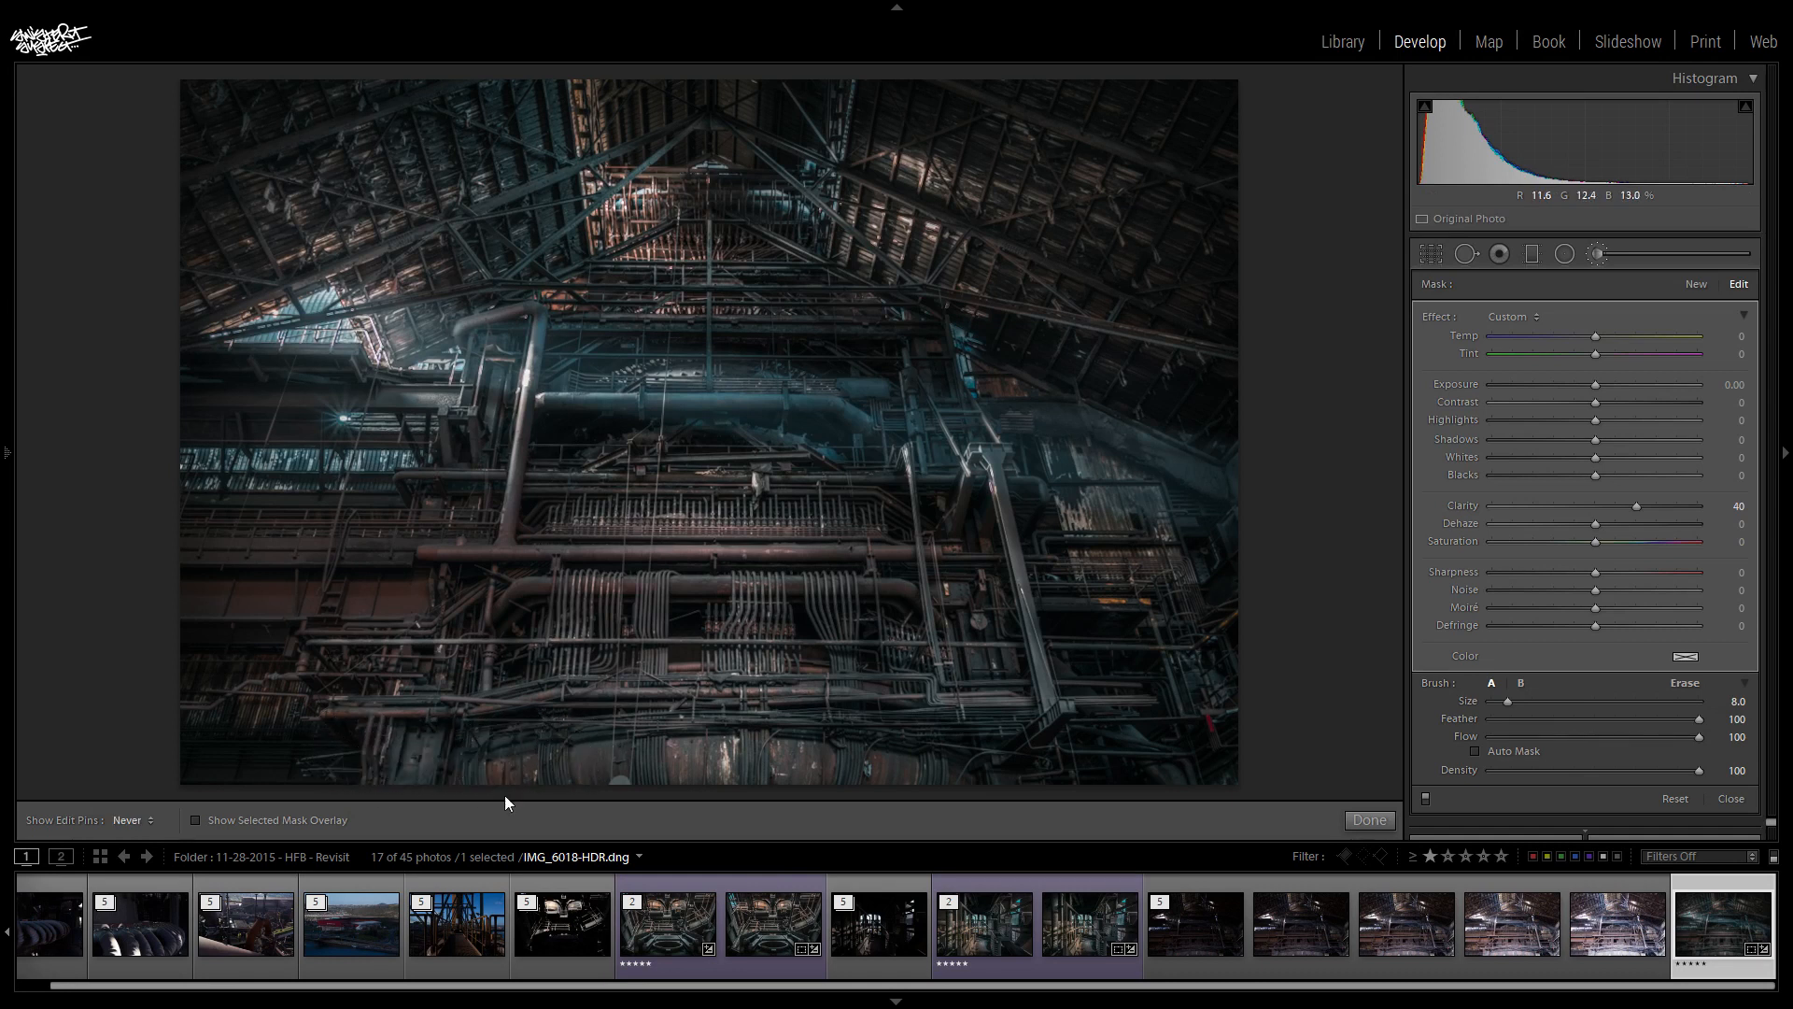
key("h")
- Brush clarity along the plating at the photo's lower edge, undoing the first stroke and painting the area again
mouse_move(589, 758)
left_mouse_down()
mouse_move(655, 745)
mouse_move(936, 790)
left_mouse_up()
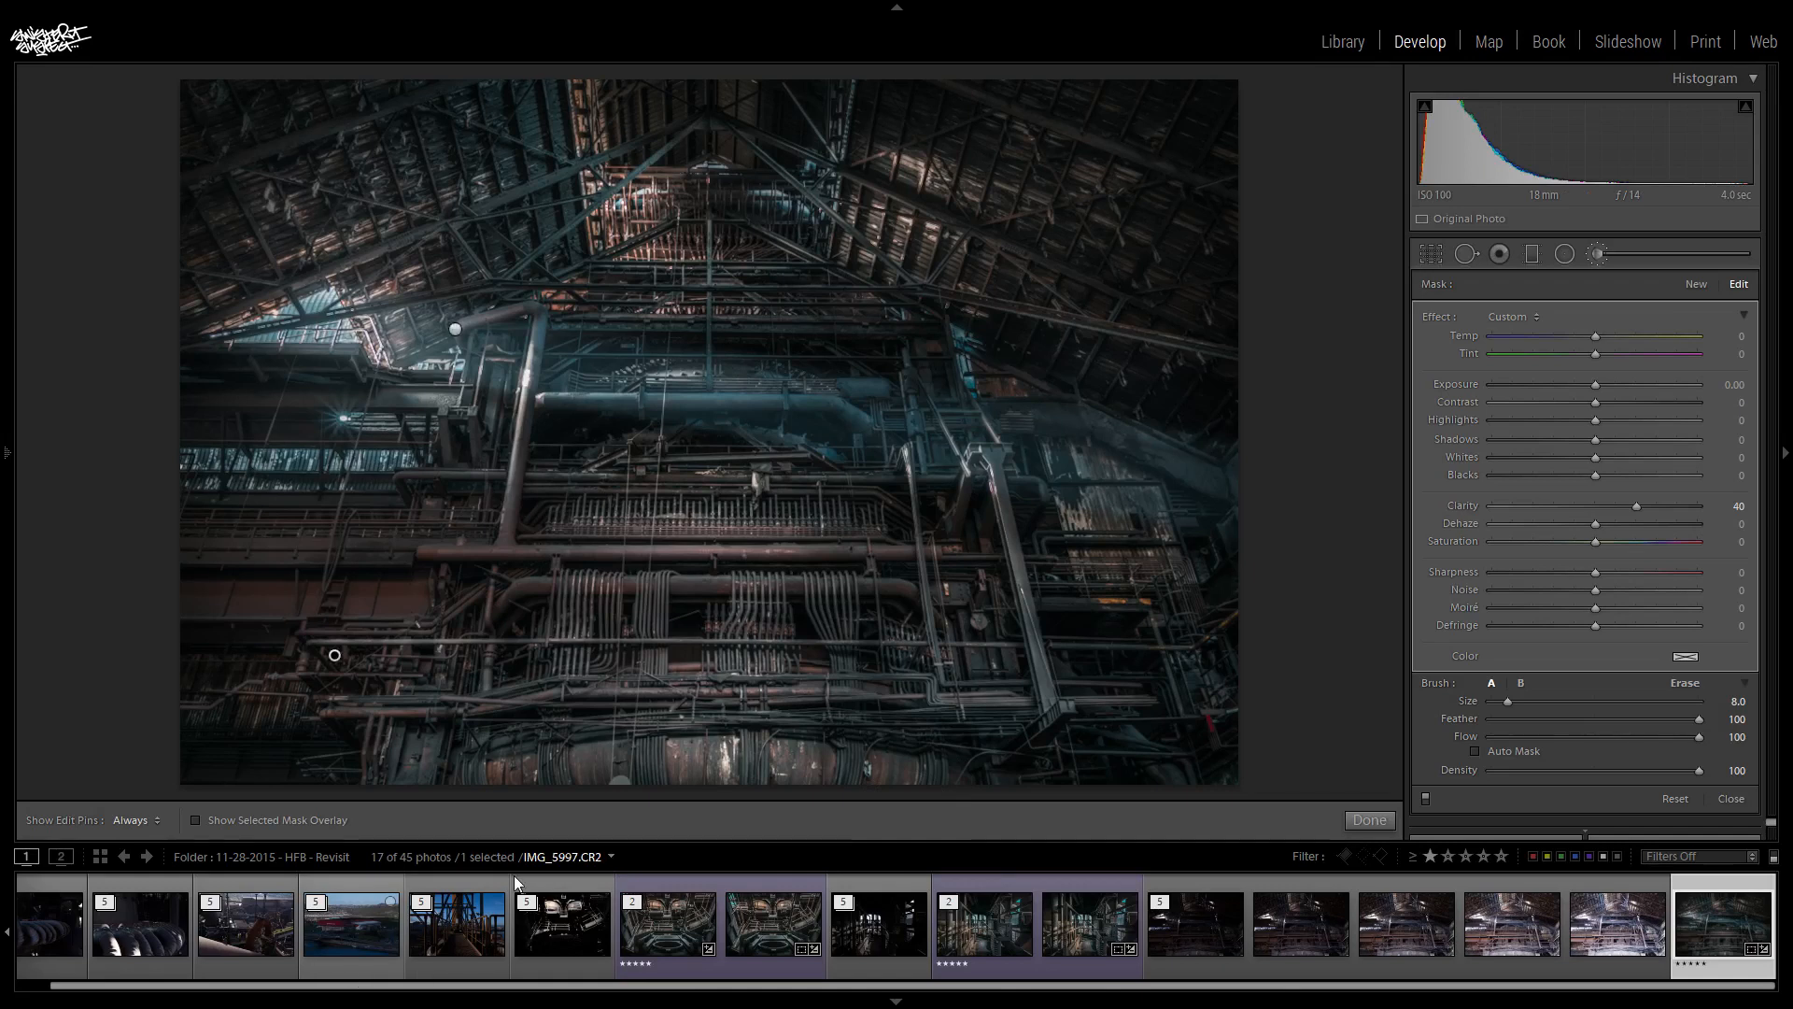
key("ctrl+z")
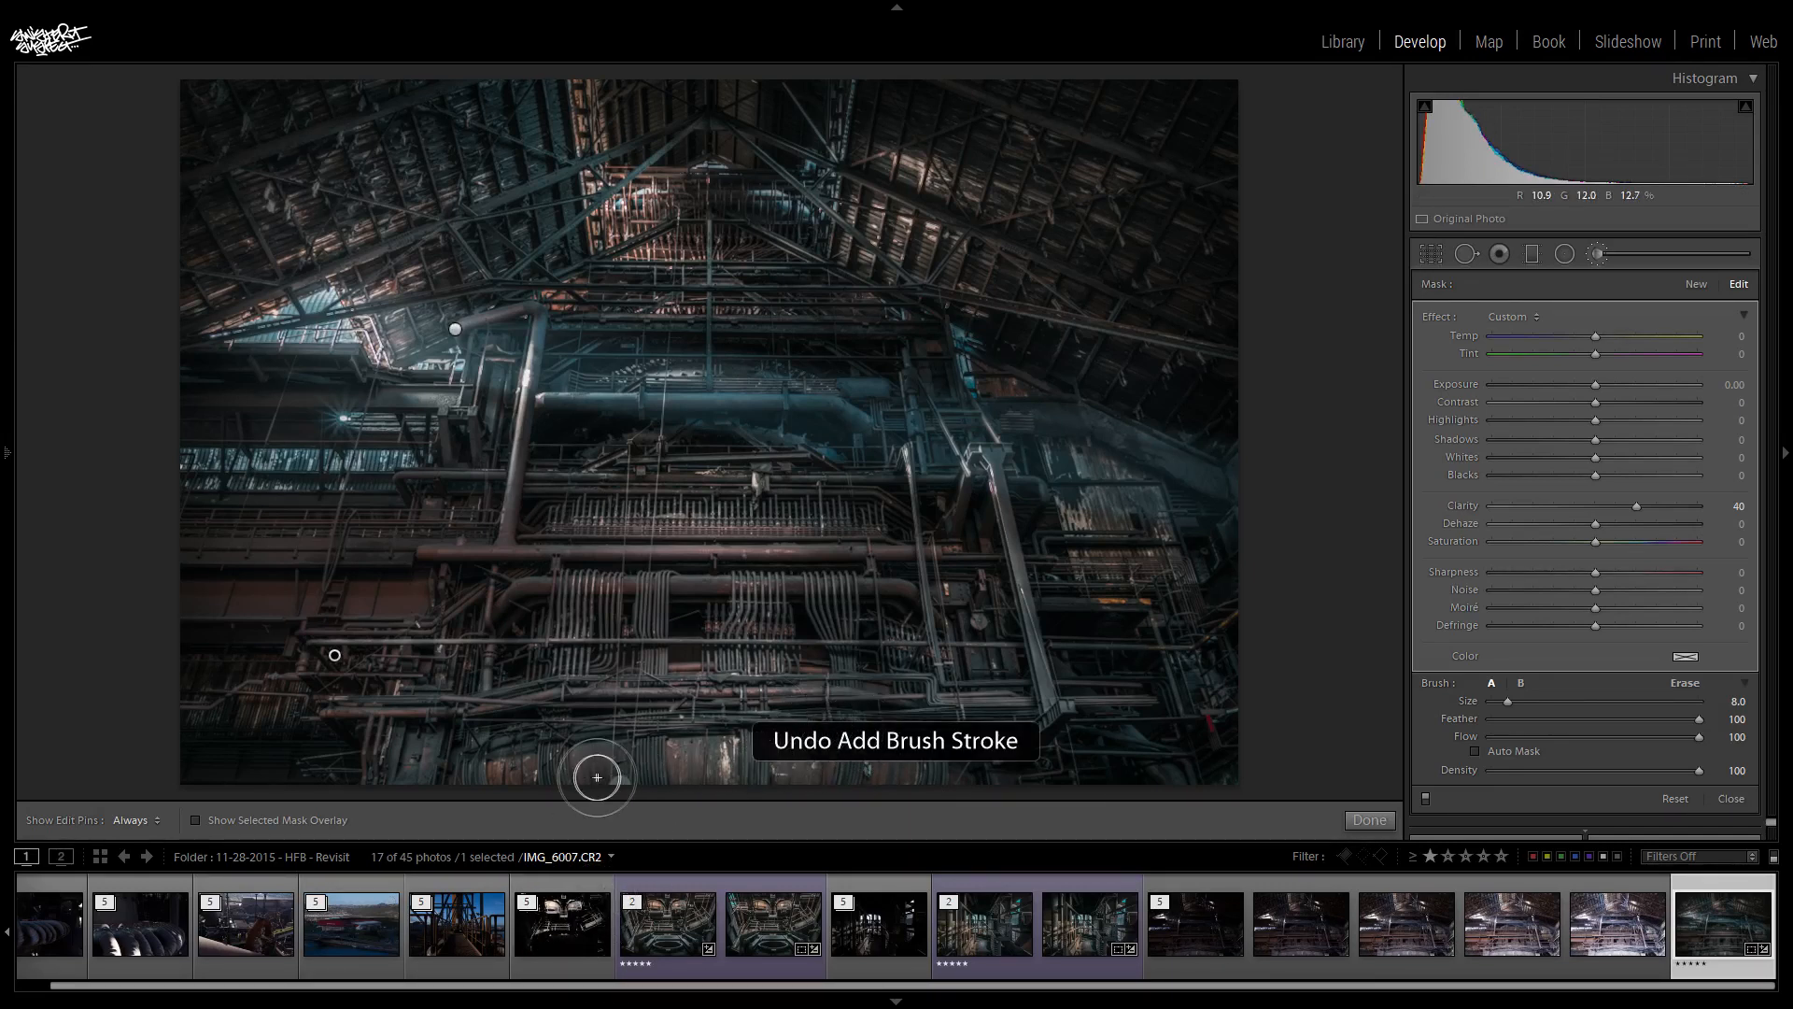
key("h")
key("h")
key("h")
left_click_drag(805, 761, 940, 780)
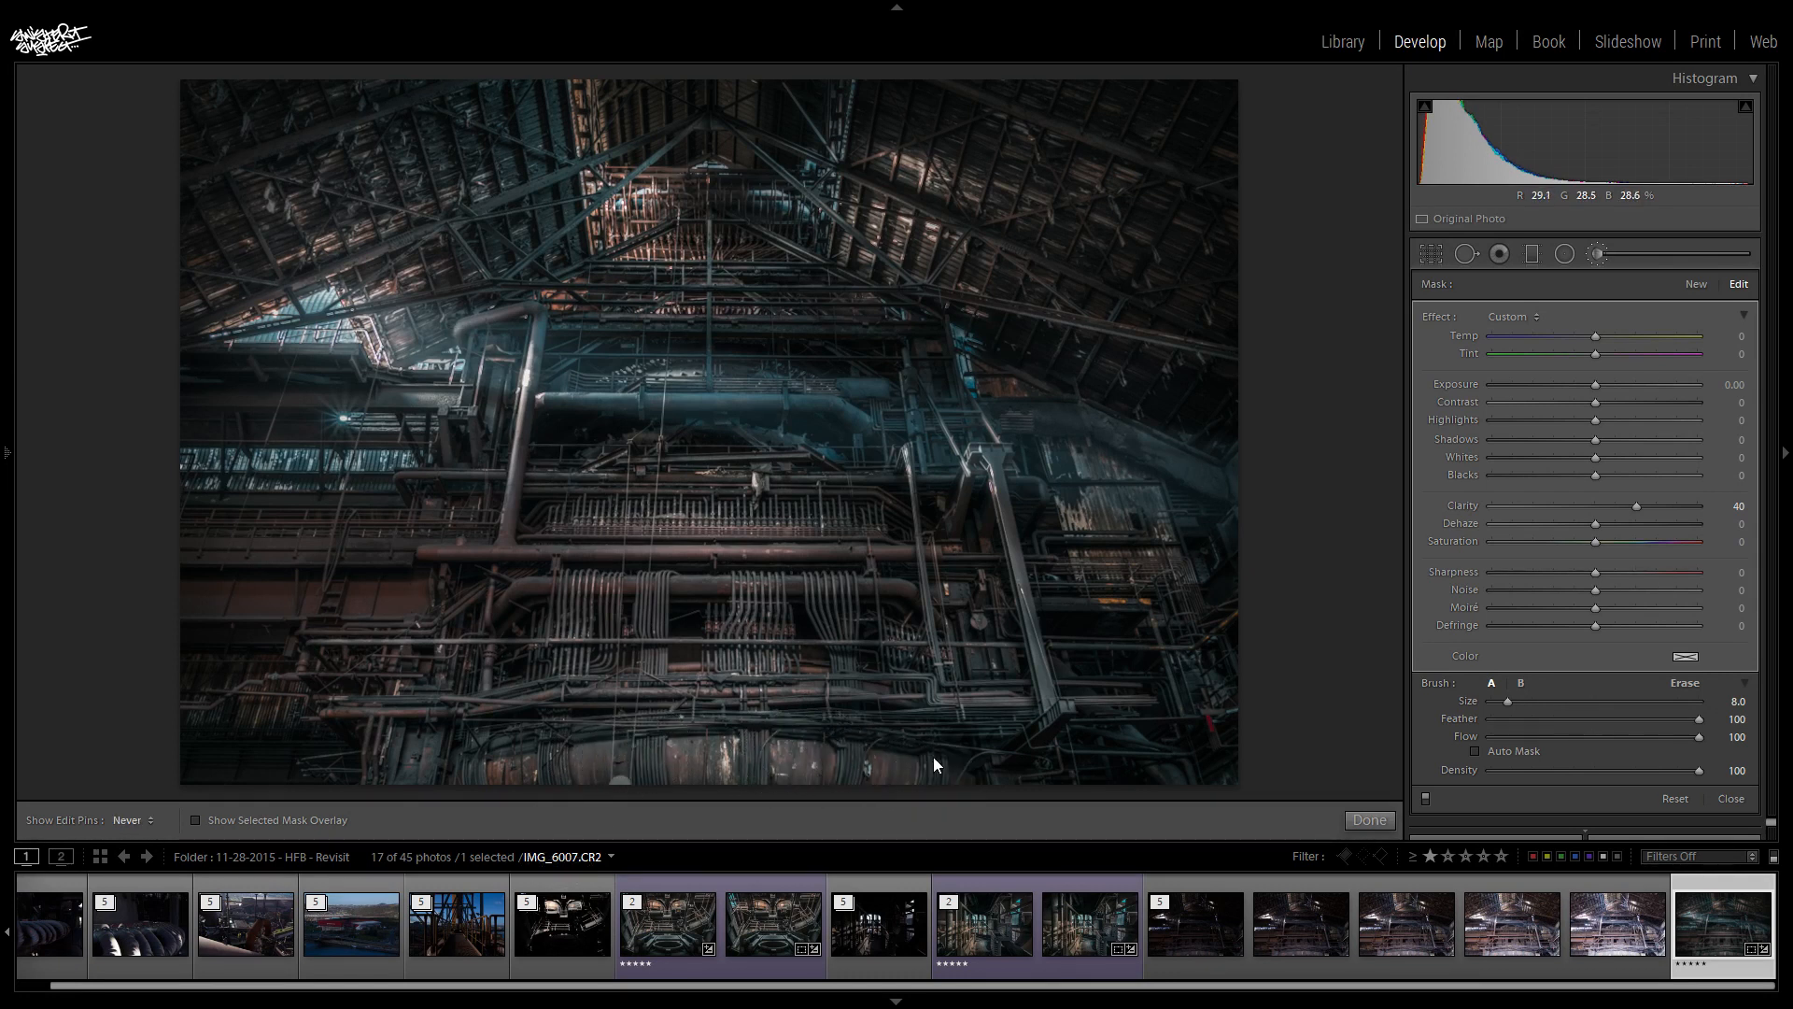
key("h")
key("h")
key("h")
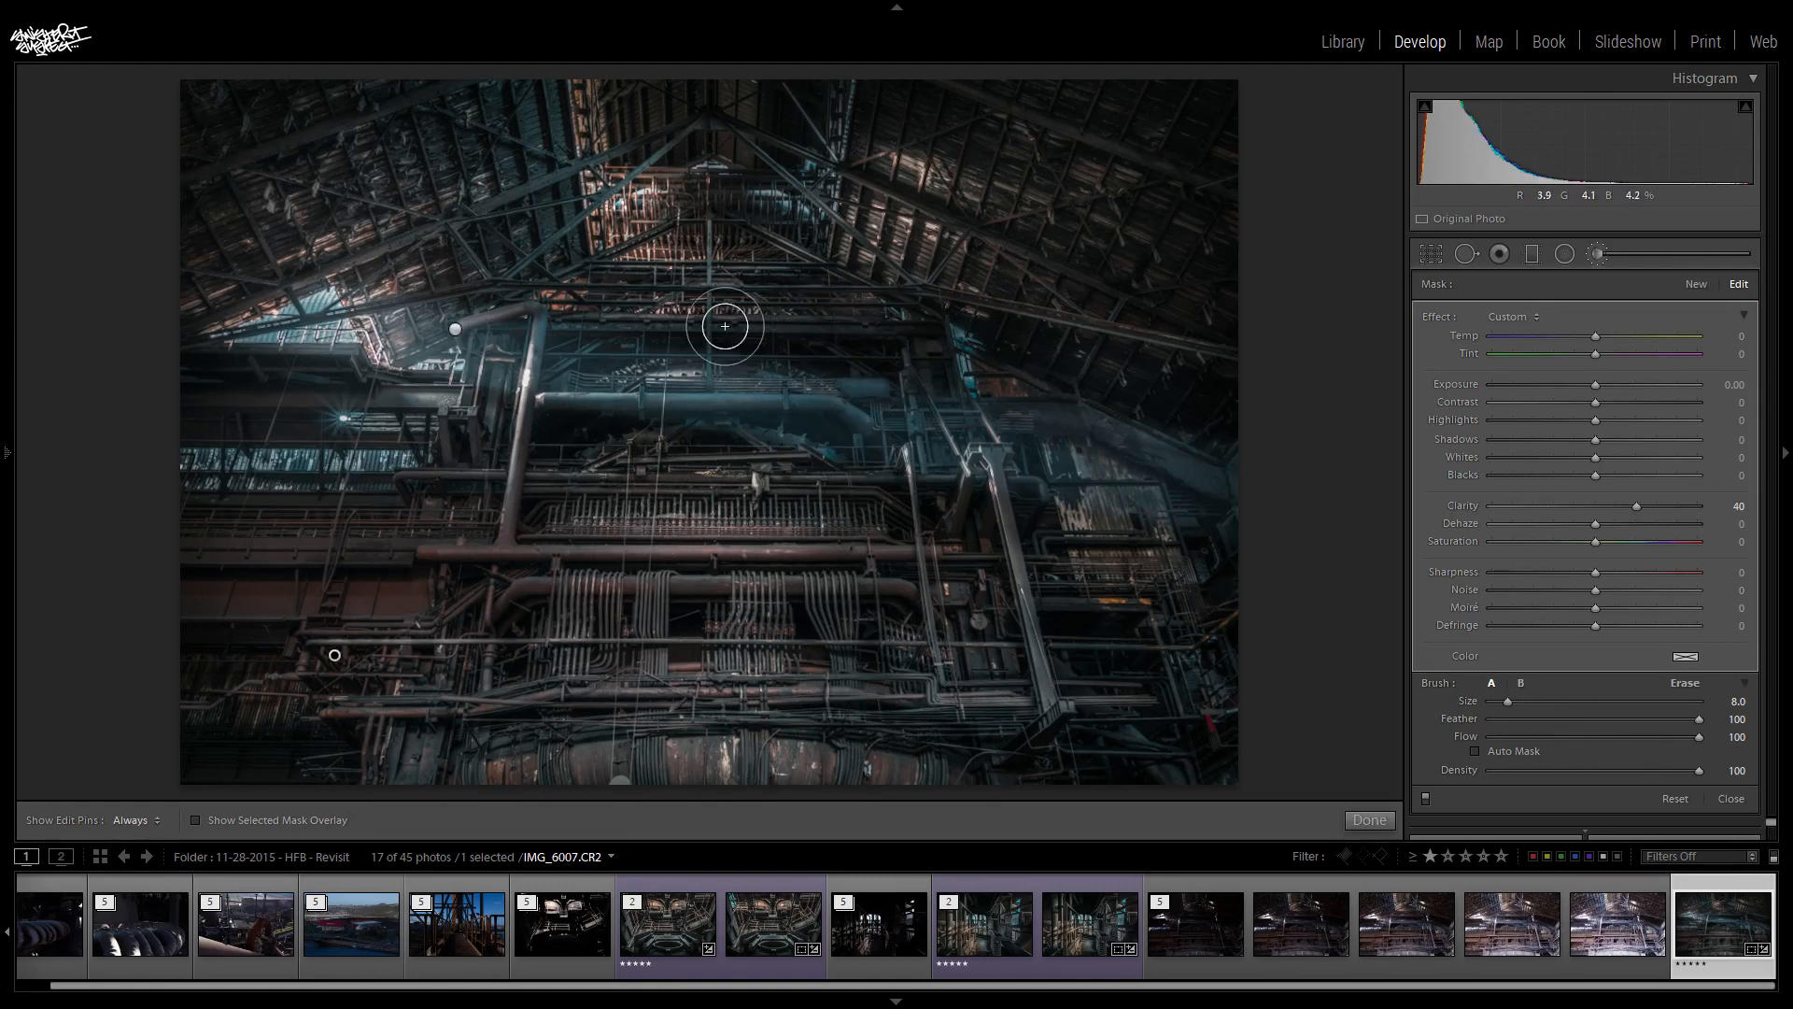
- Enlarge the clarity brush to size 16 and paint over the roof structure and the beams on the photo's left side
key("h")
key("h")
scroll(411, 266, "up", 5)
key("h")
key("h")
key("h")
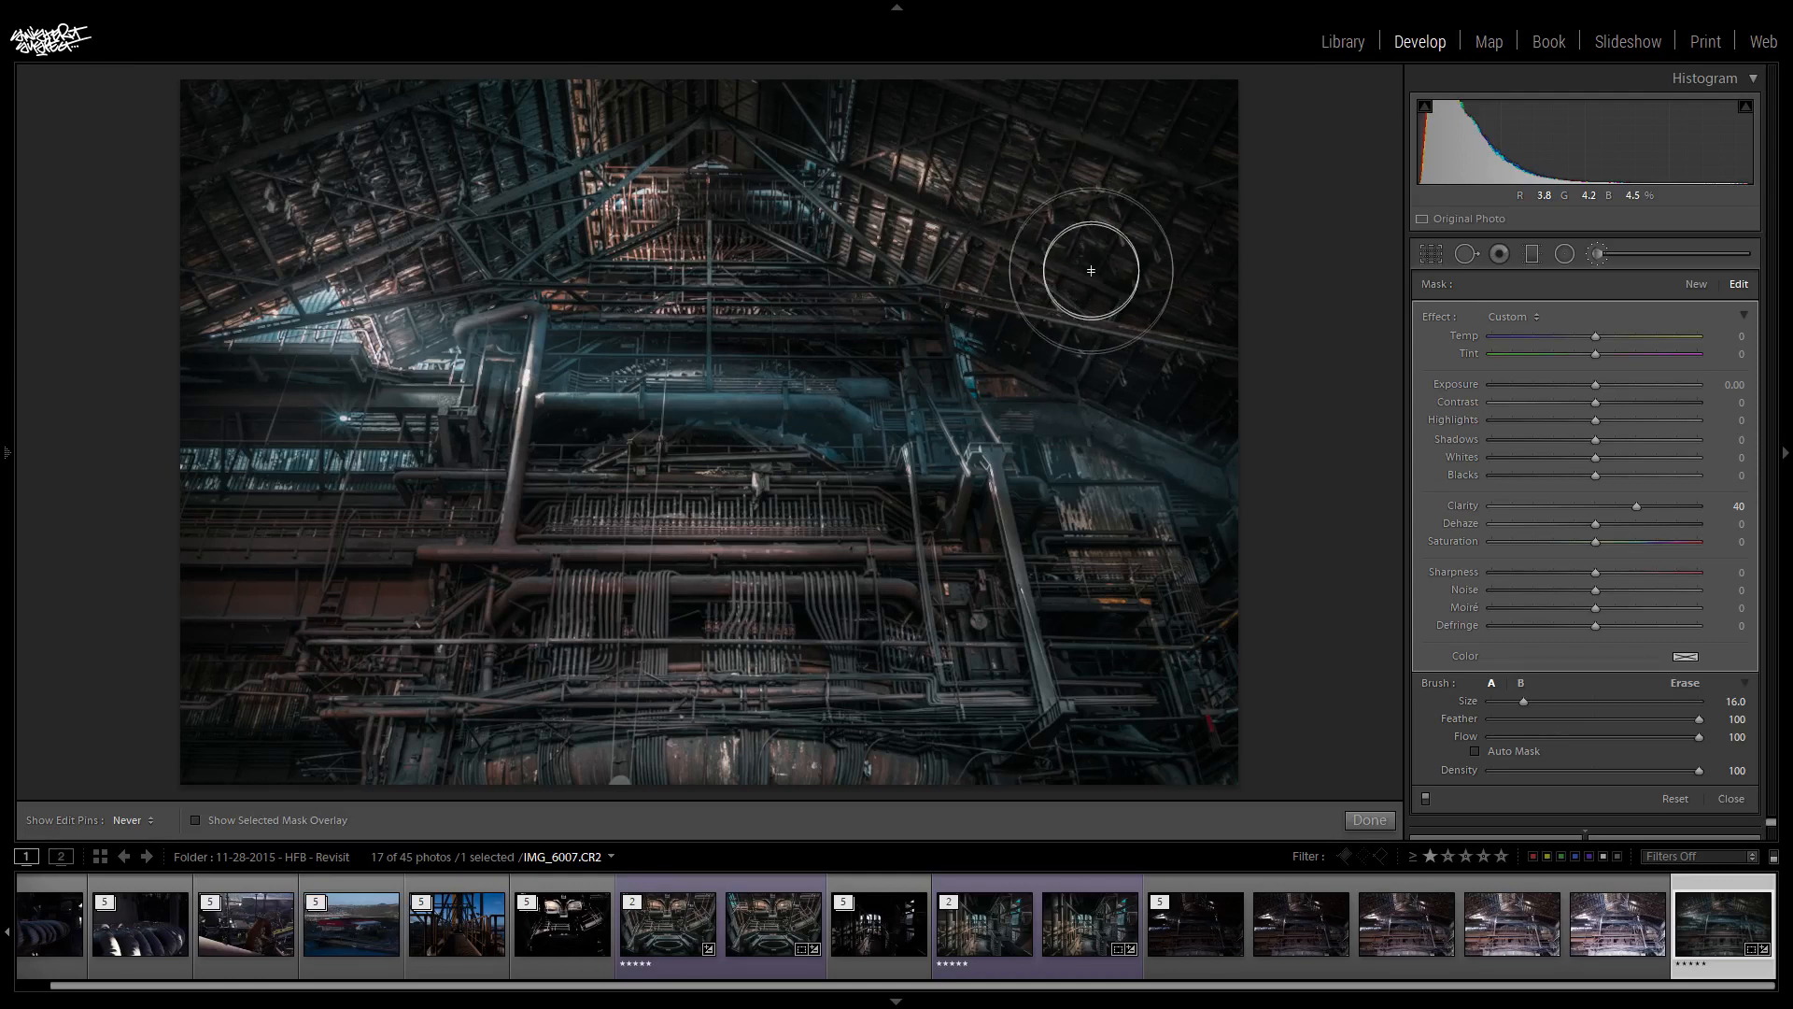
key("h")
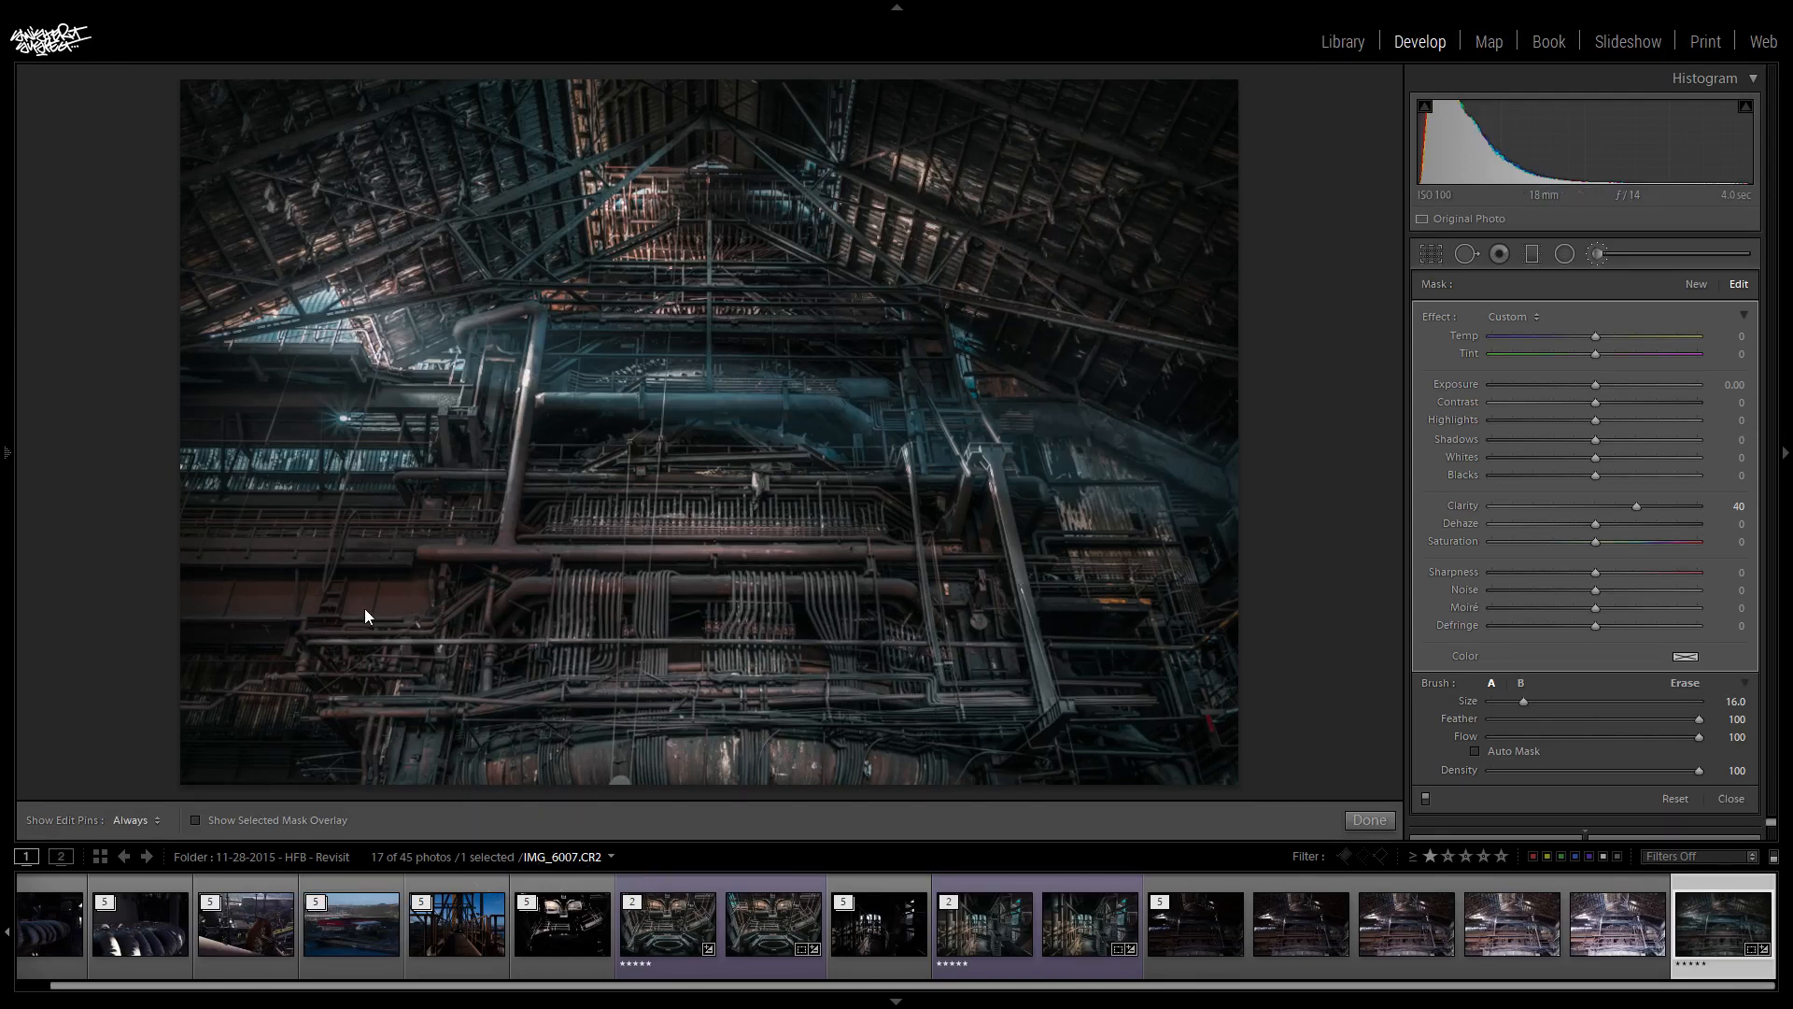
key("h")
key("h")
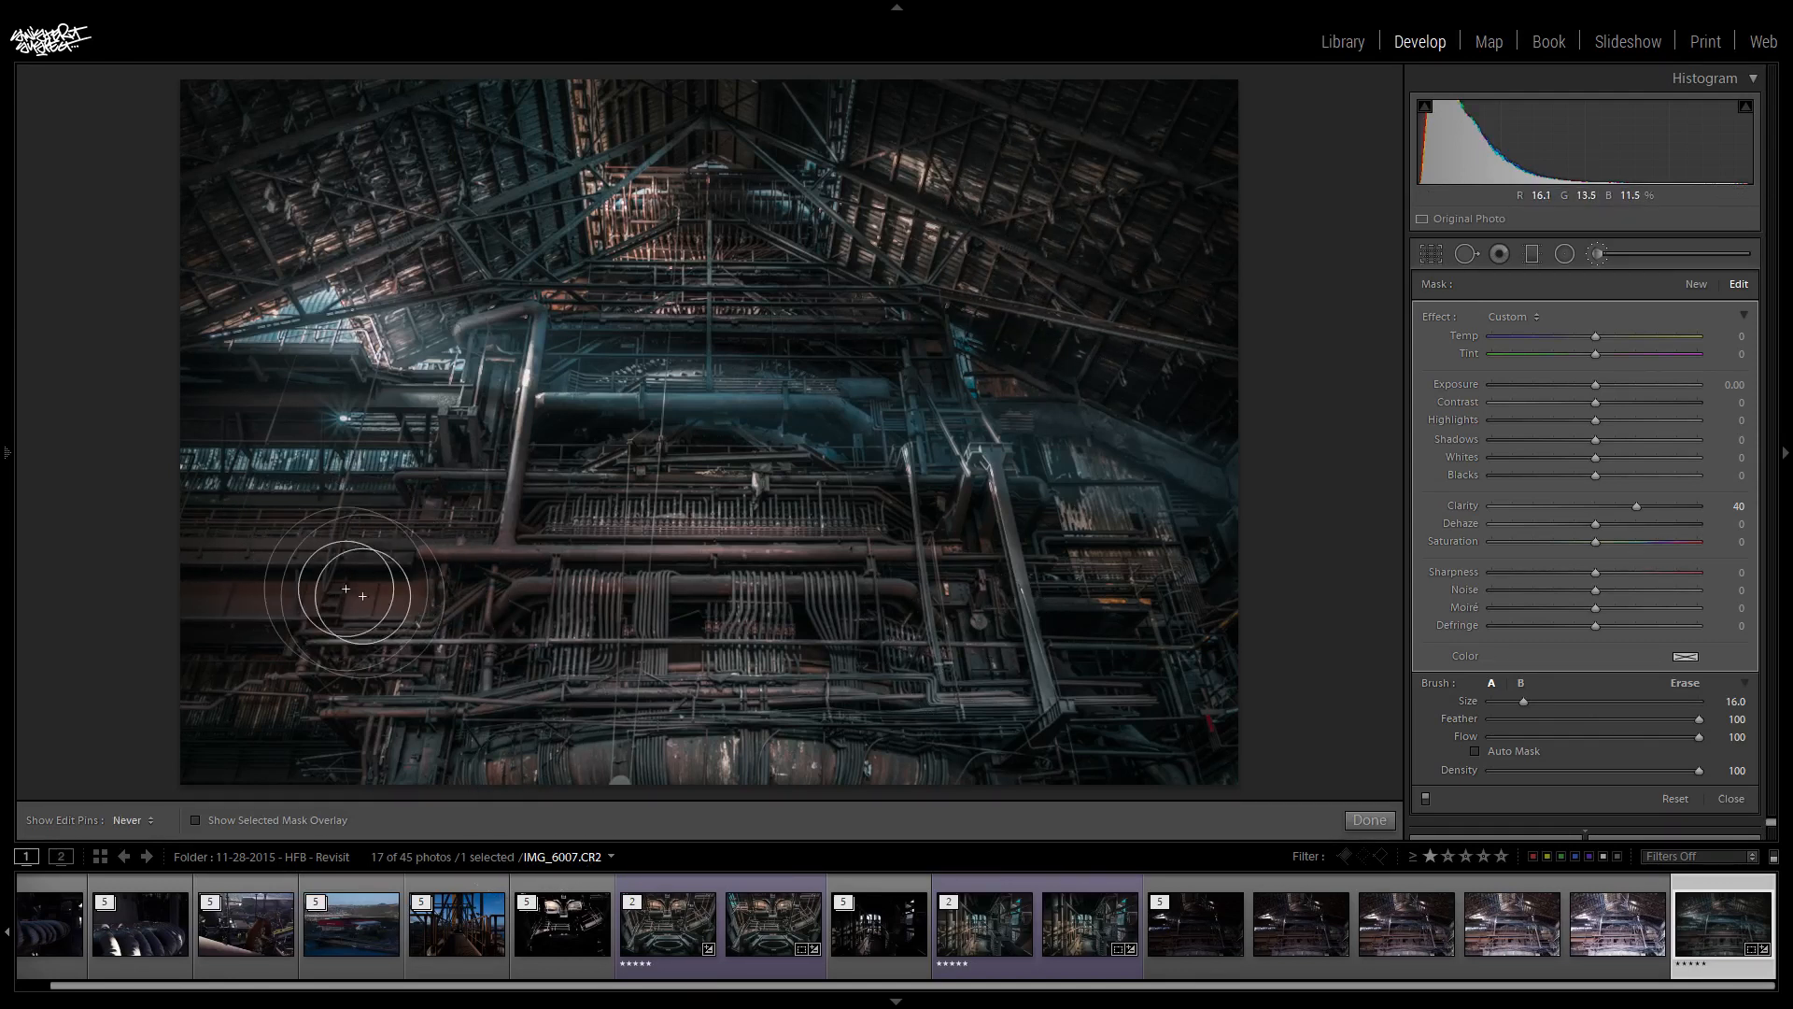
- Extend the clarity brushing across the pipework on the right side and through the middle of the photo
mouse_move(919, 597)
left_mouse_down()
mouse_move(768, 677)
mouse_move(1204, 598)
left_mouse_up()
mouse_move(1105, 497)
left_mouse_down()
mouse_move(1117, 694)
mouse_move(1054, 888)
mouse_move(954, 515)
mouse_move(840, 518)
left_mouse_up()
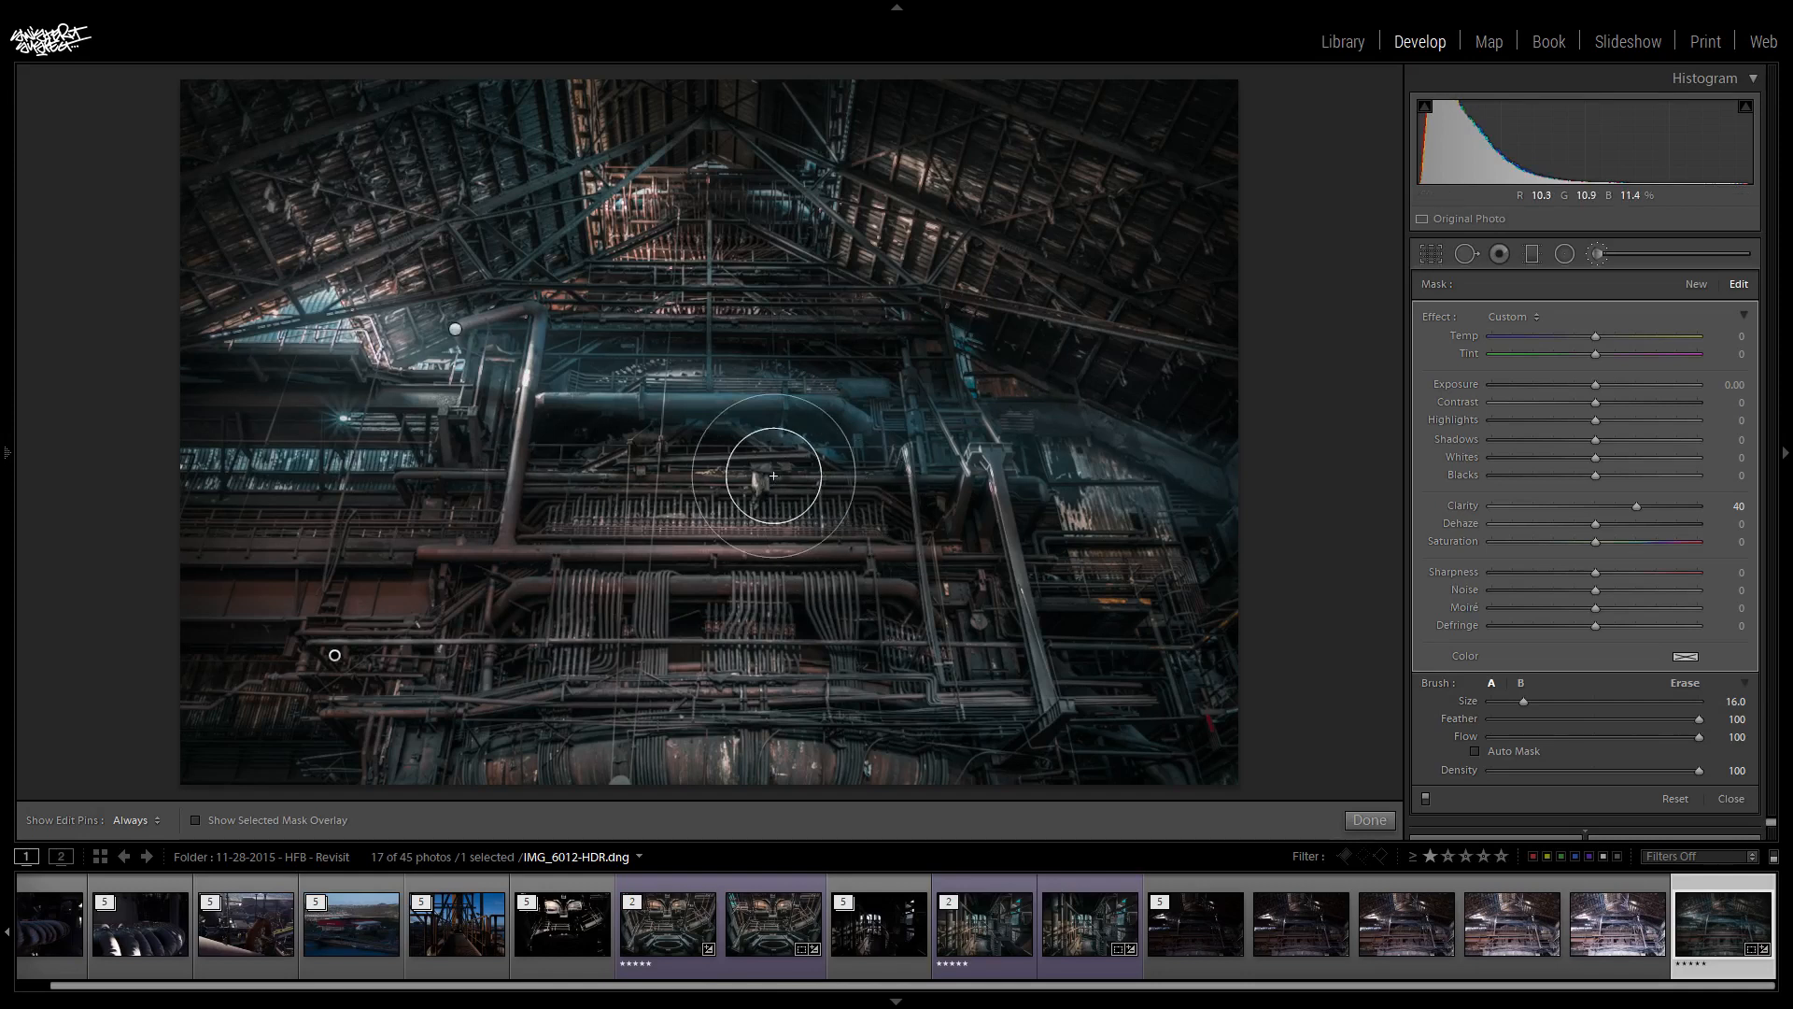
key("h")
key("h")
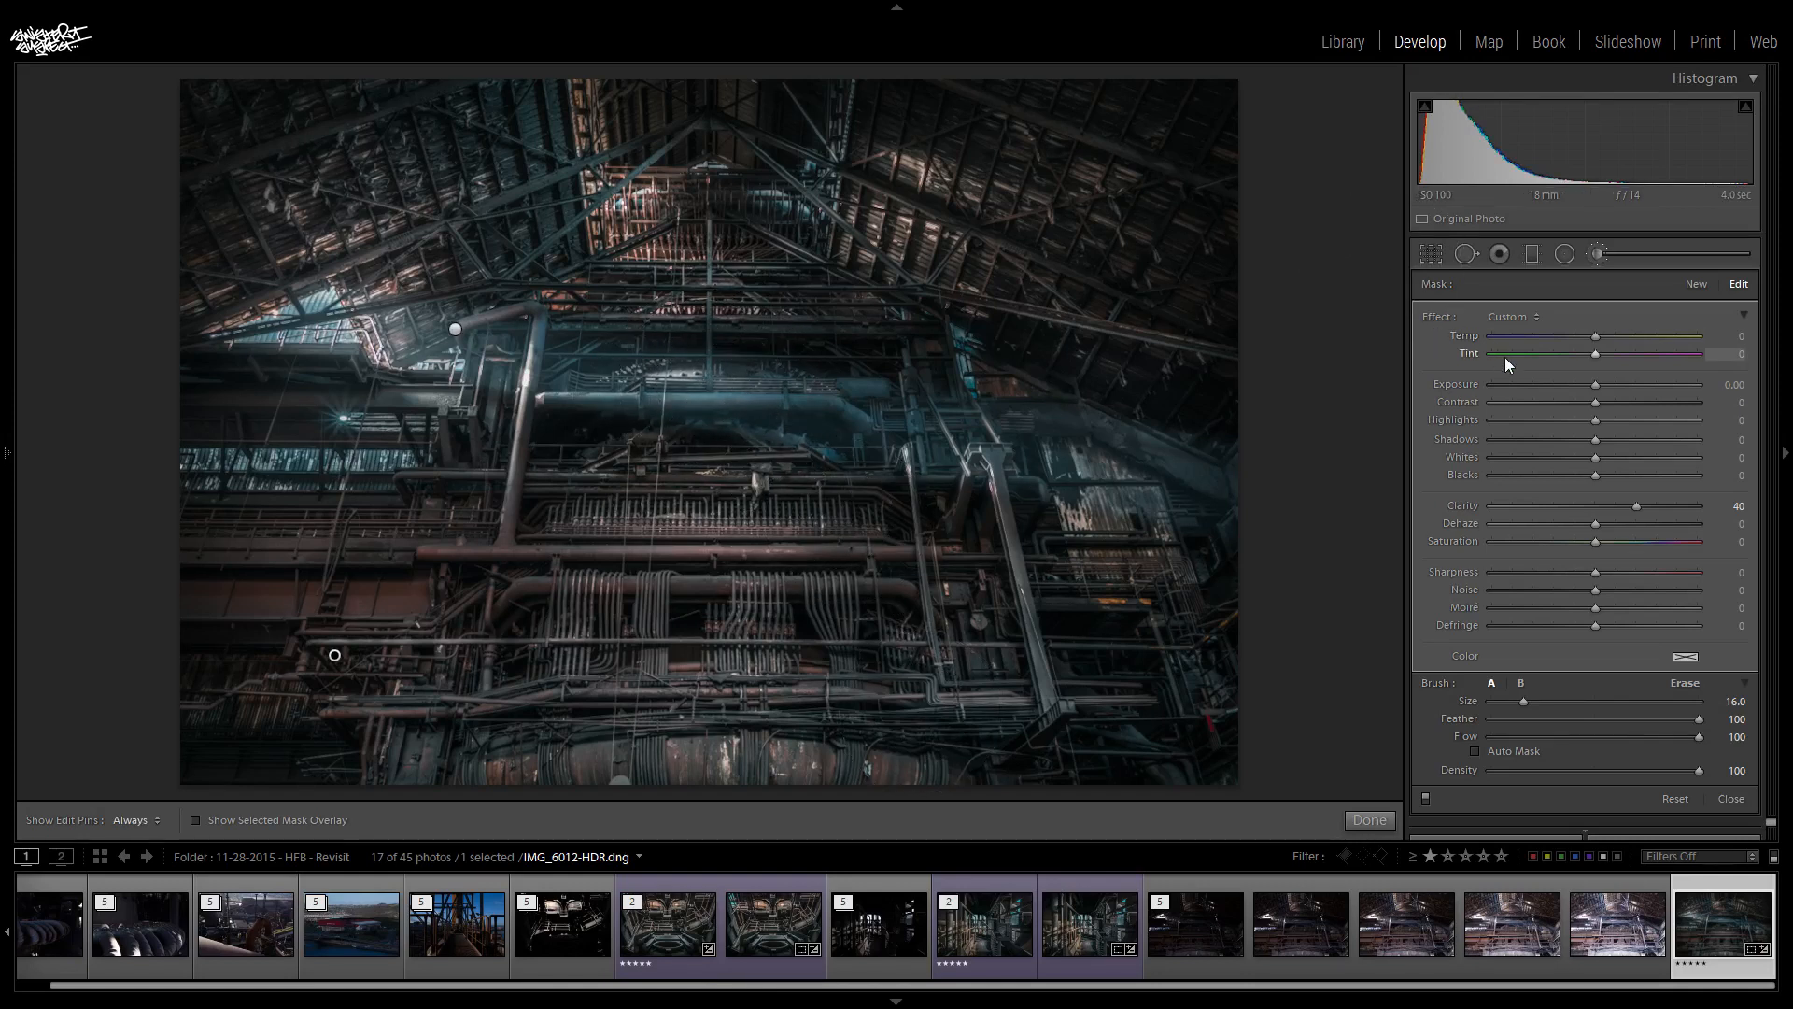
- Test the brushed area's clarity at 100, lower it again, and close the adjustment brush
key("ctrl+z")
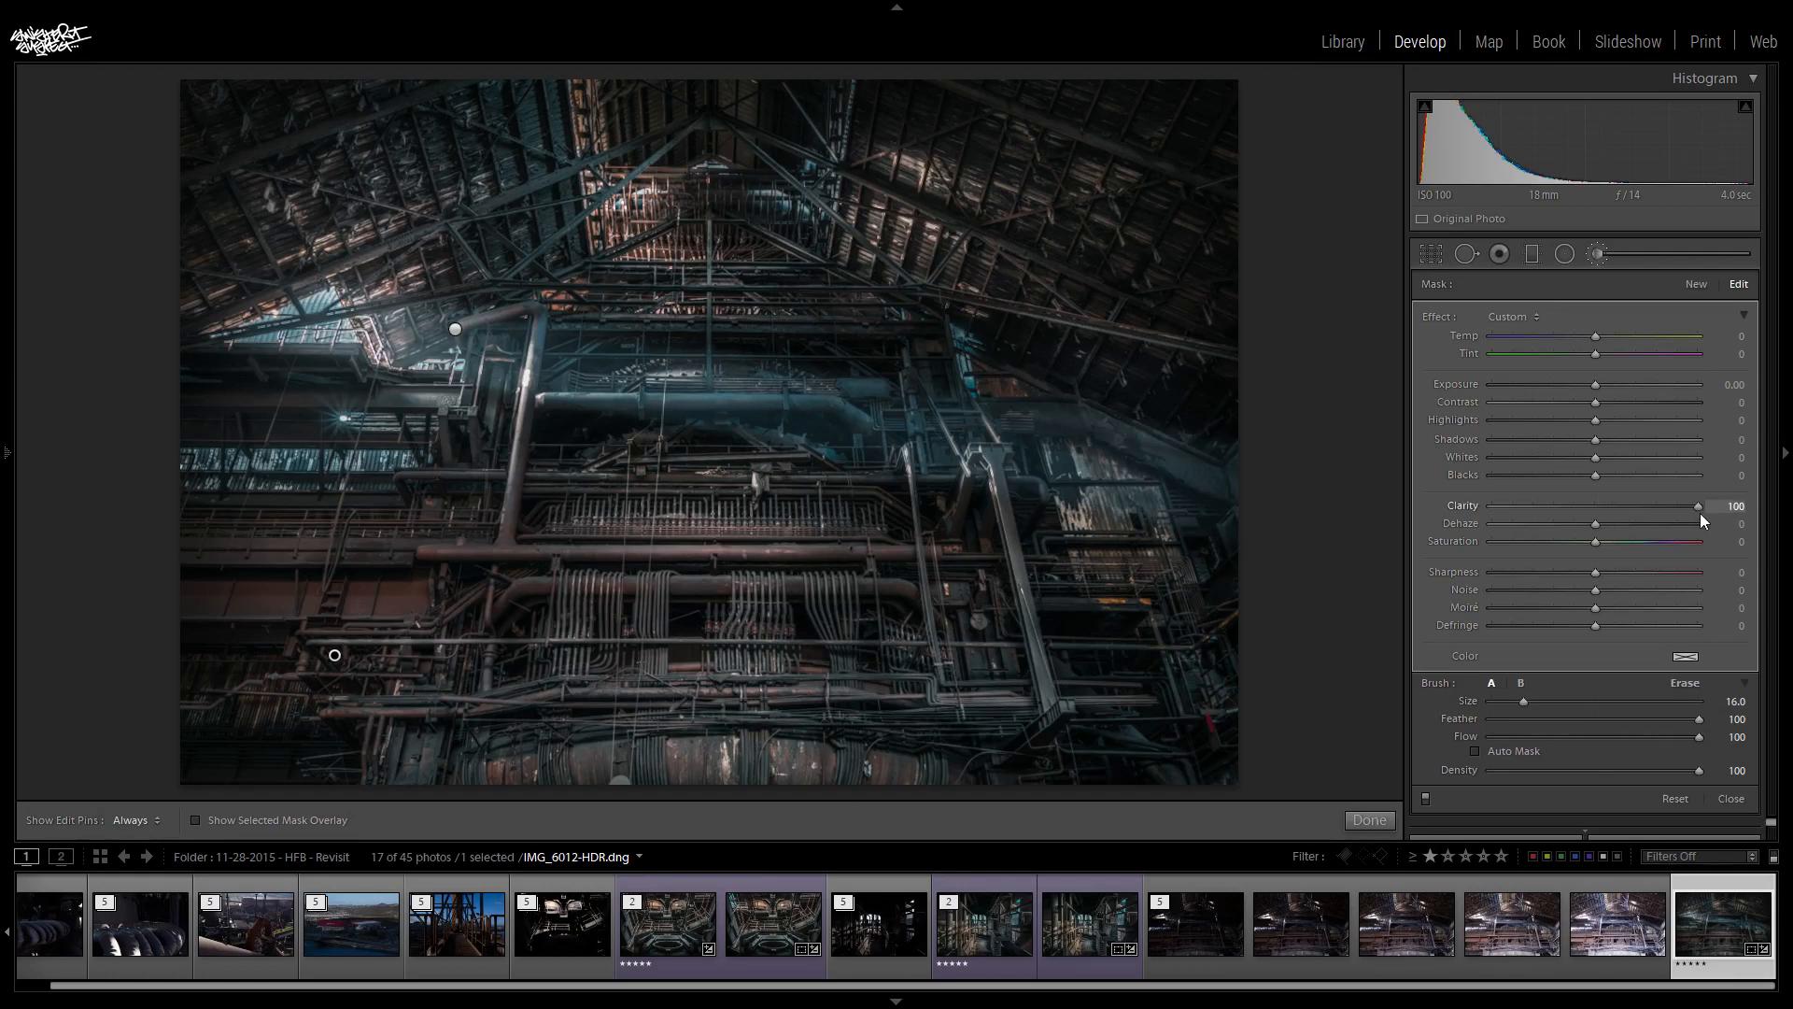
left_click_drag(1676, 516, 1612, 527)
left_click(1599, 253)
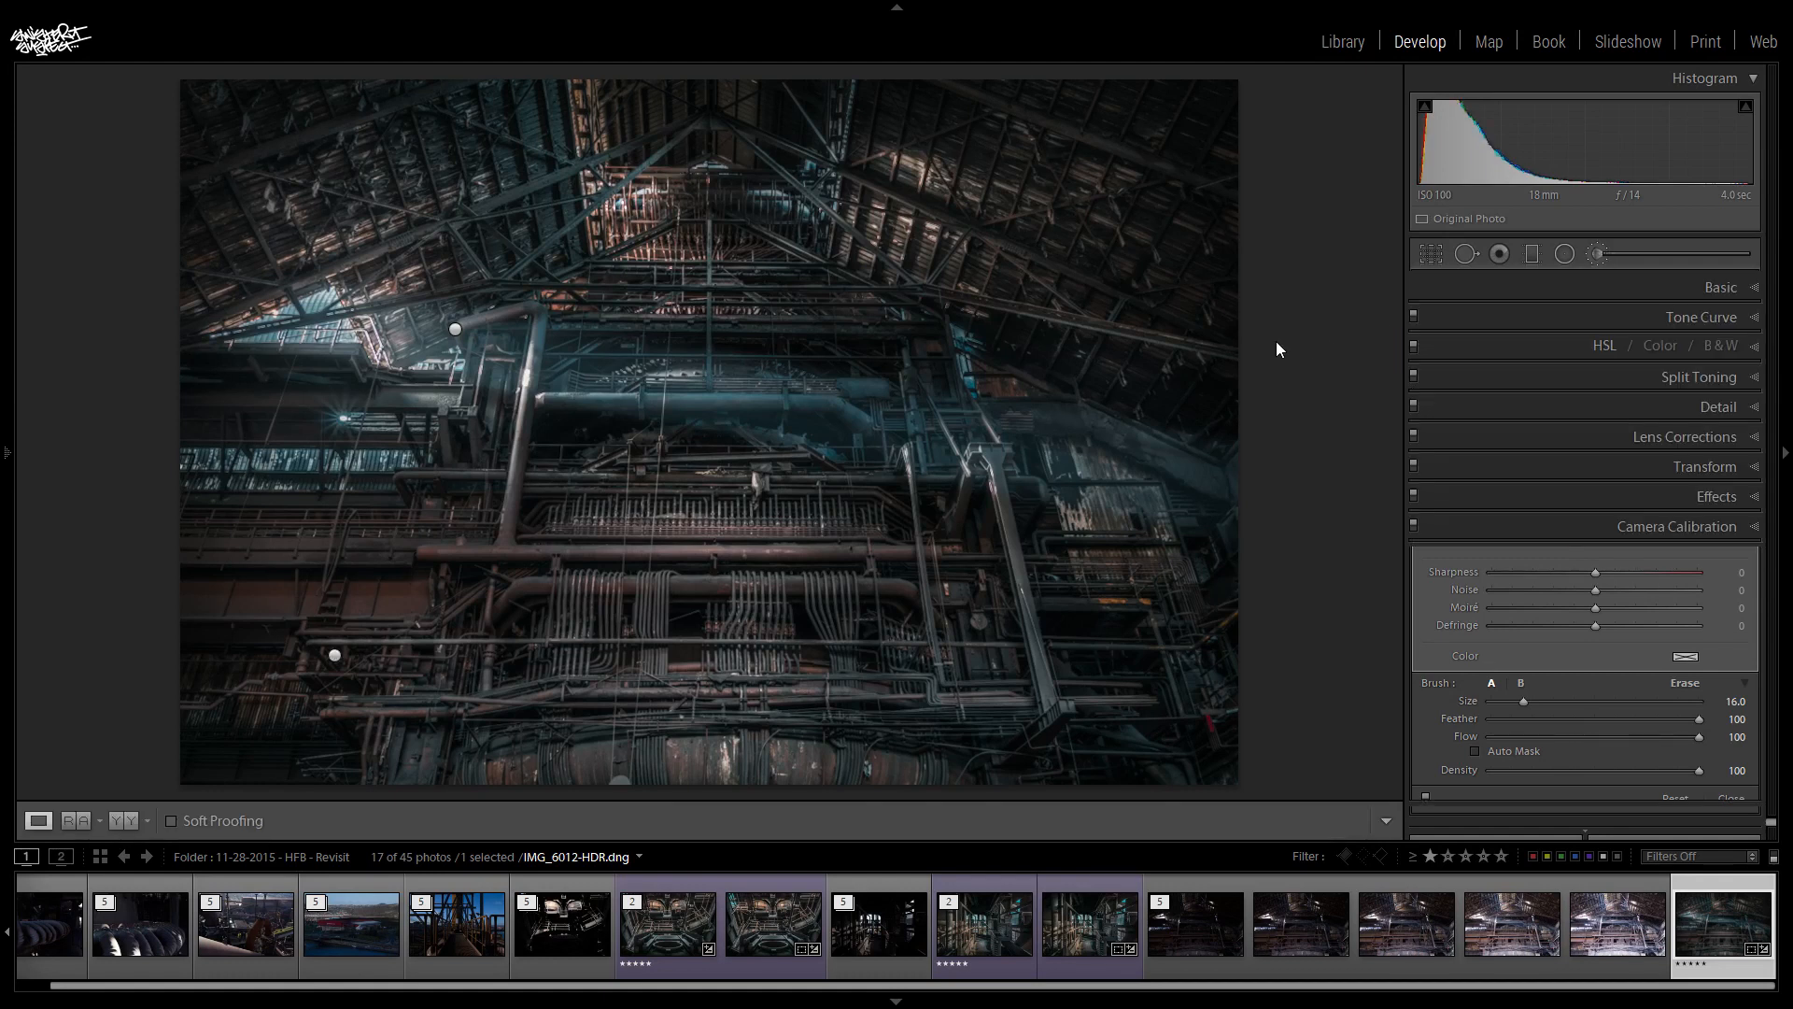
- Compare the edited photo side by side with the reference photo, and return to the single-photo view
right_click(1724, 916)
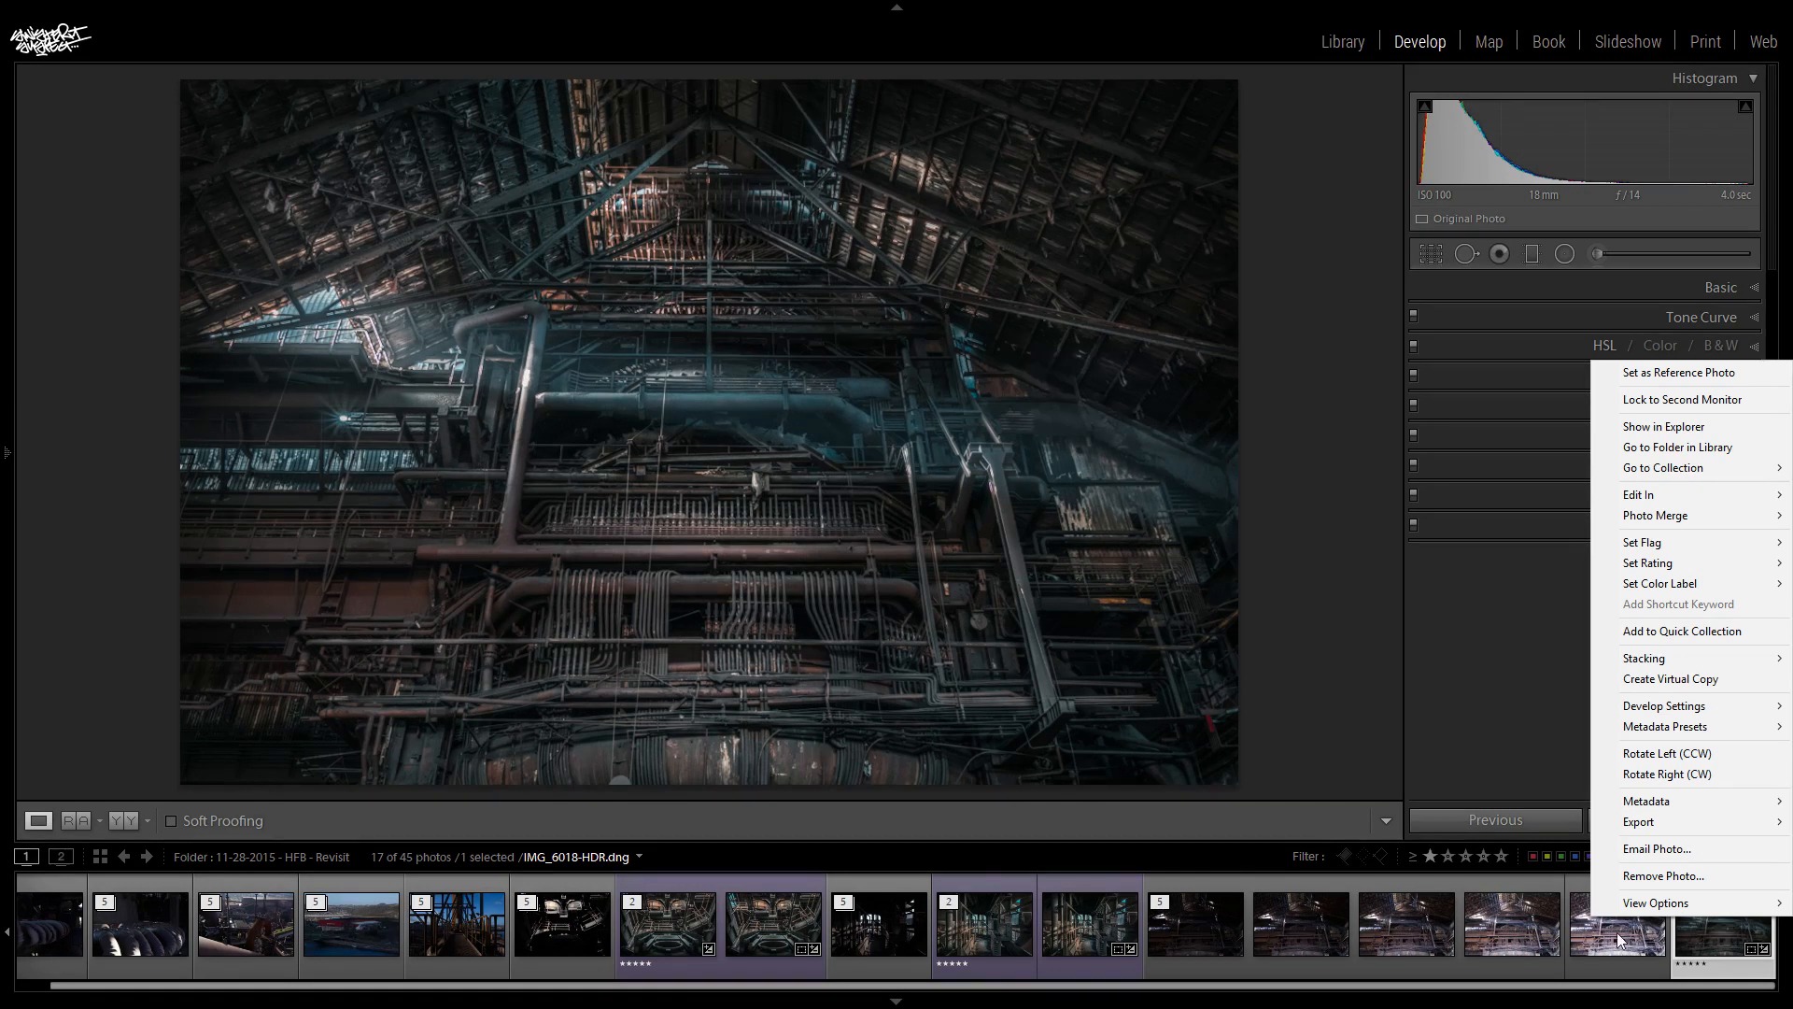
left_click(82, 819)
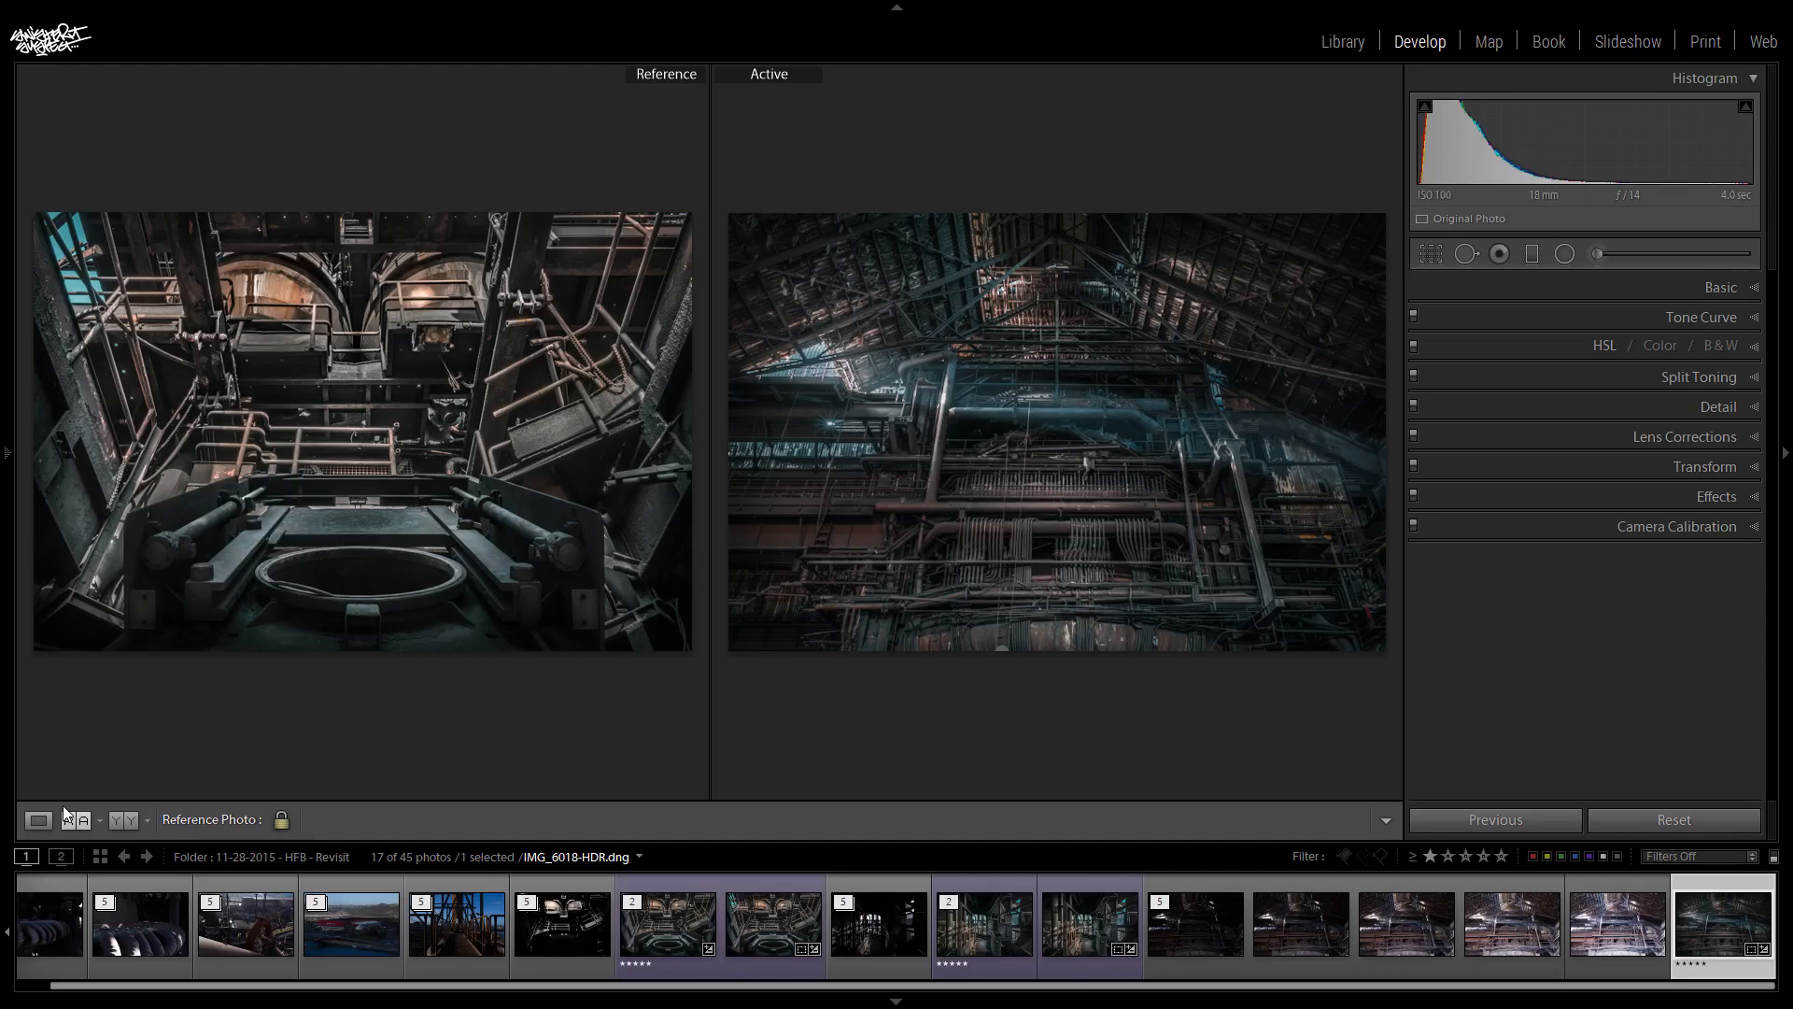
left_click(38, 820)
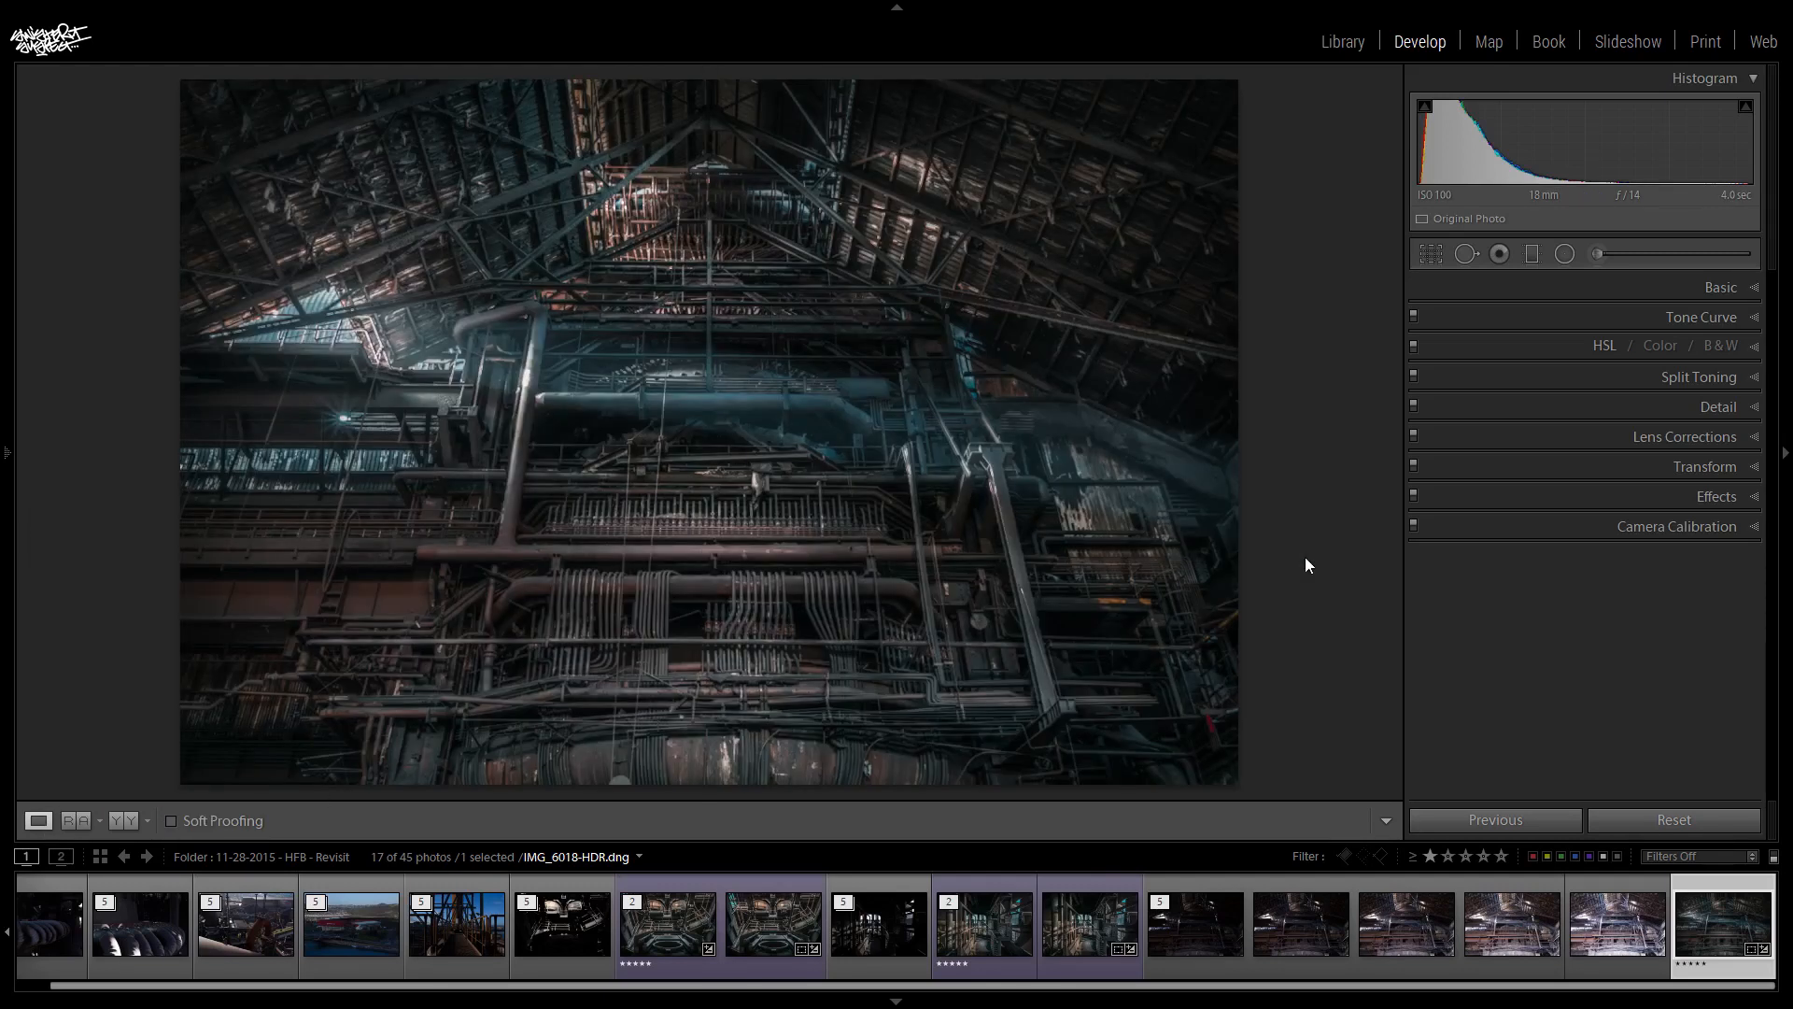
- Assign the Purple color label to the edited photo
right_click(1722, 938)
mouse_move(1707, 608)
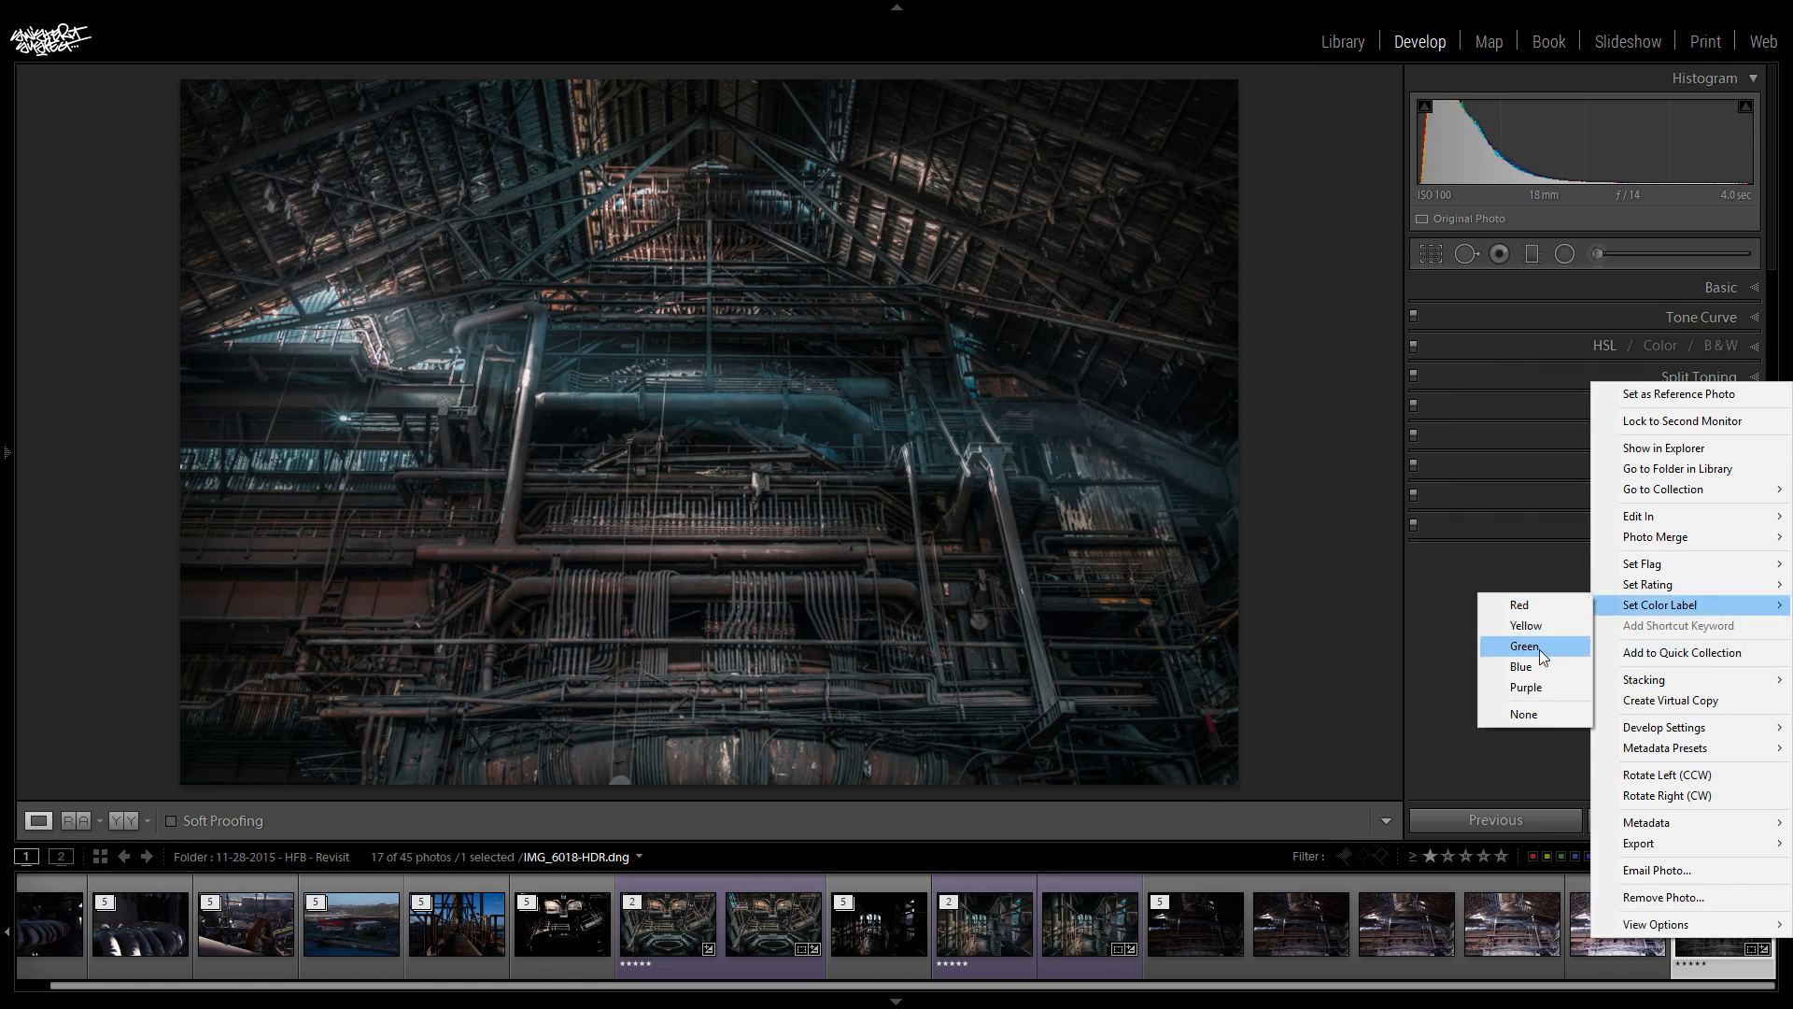
left_click(1539, 682)
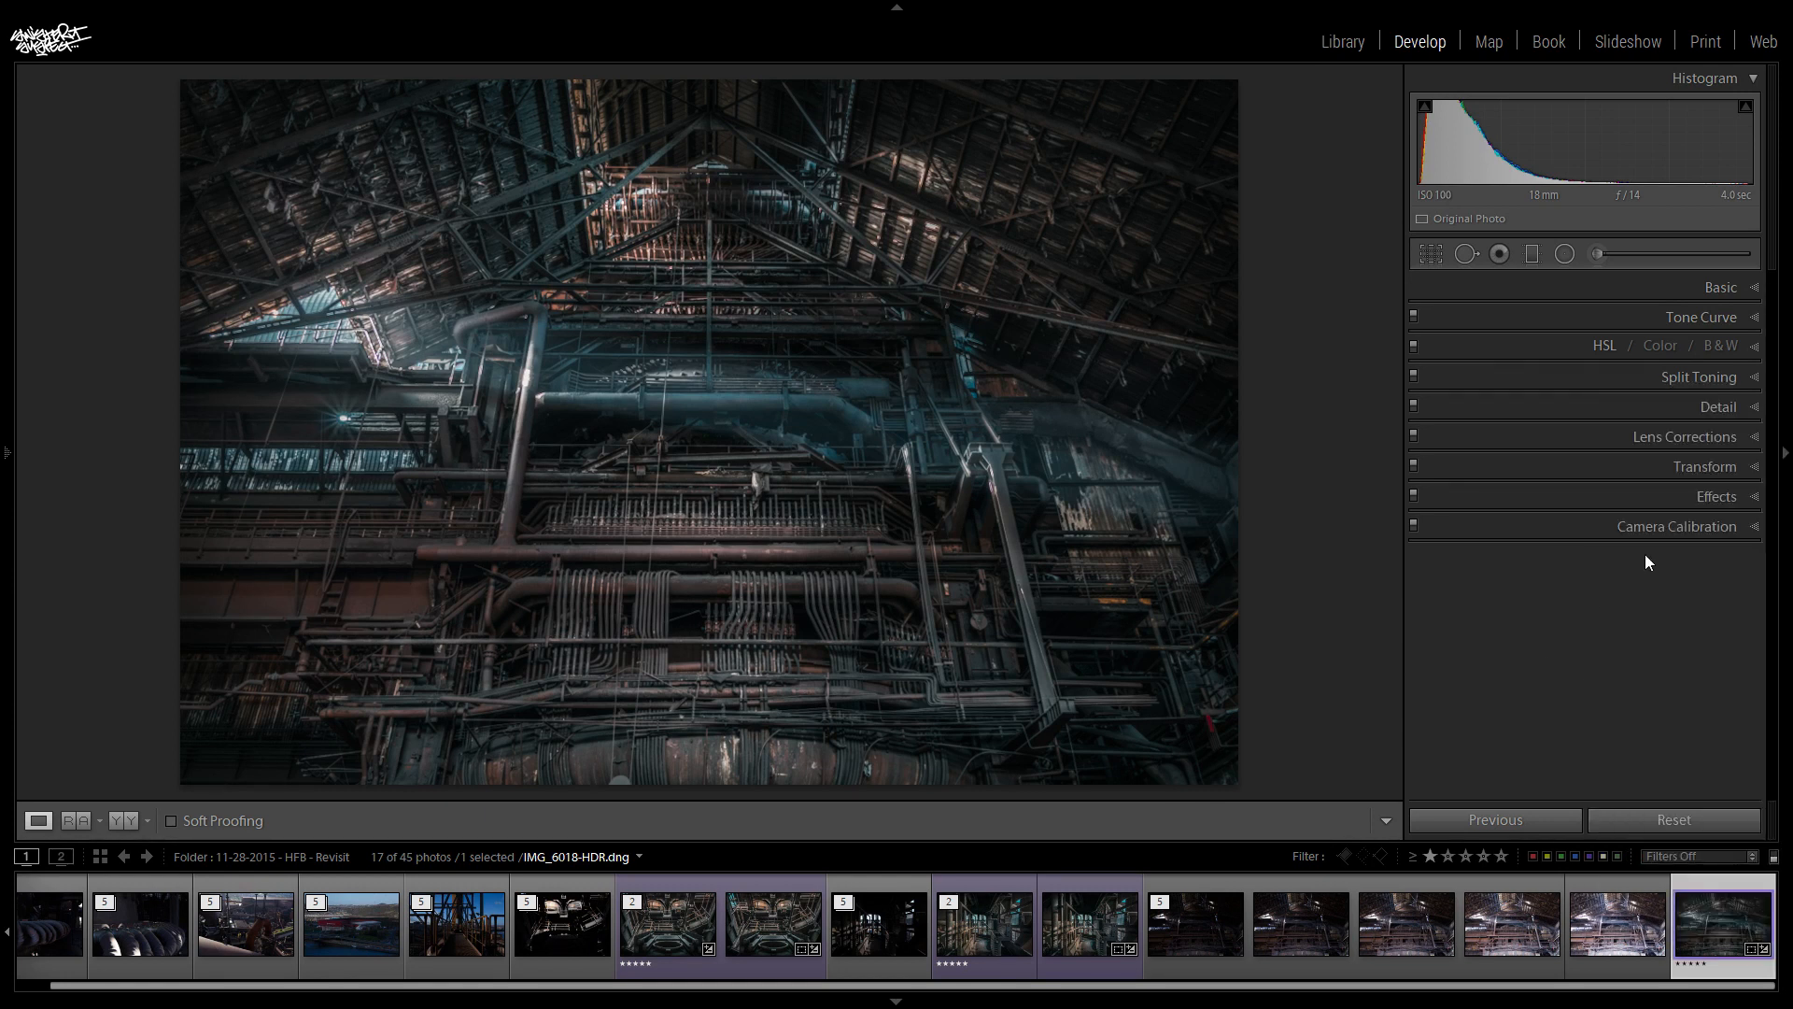